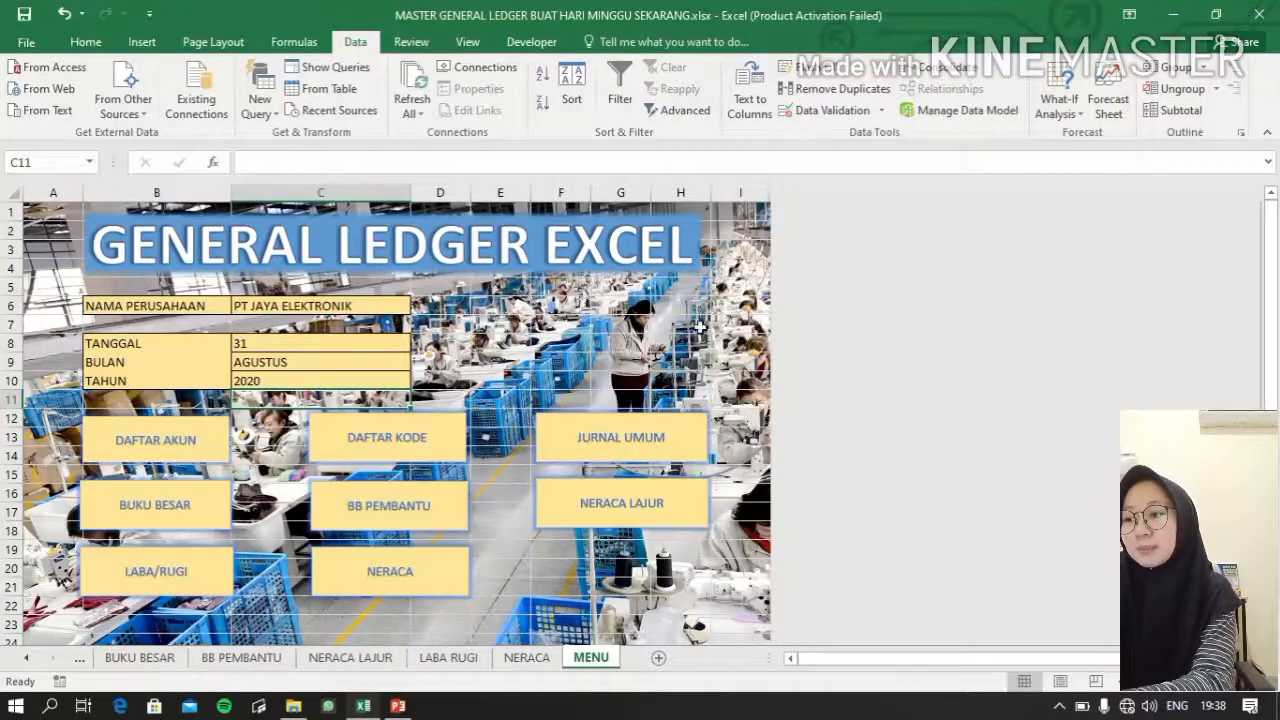
Open the DAFTAR KODE sheet and clear the contents of the code table in A5:D12, including its headers.
left_click(397, 440)
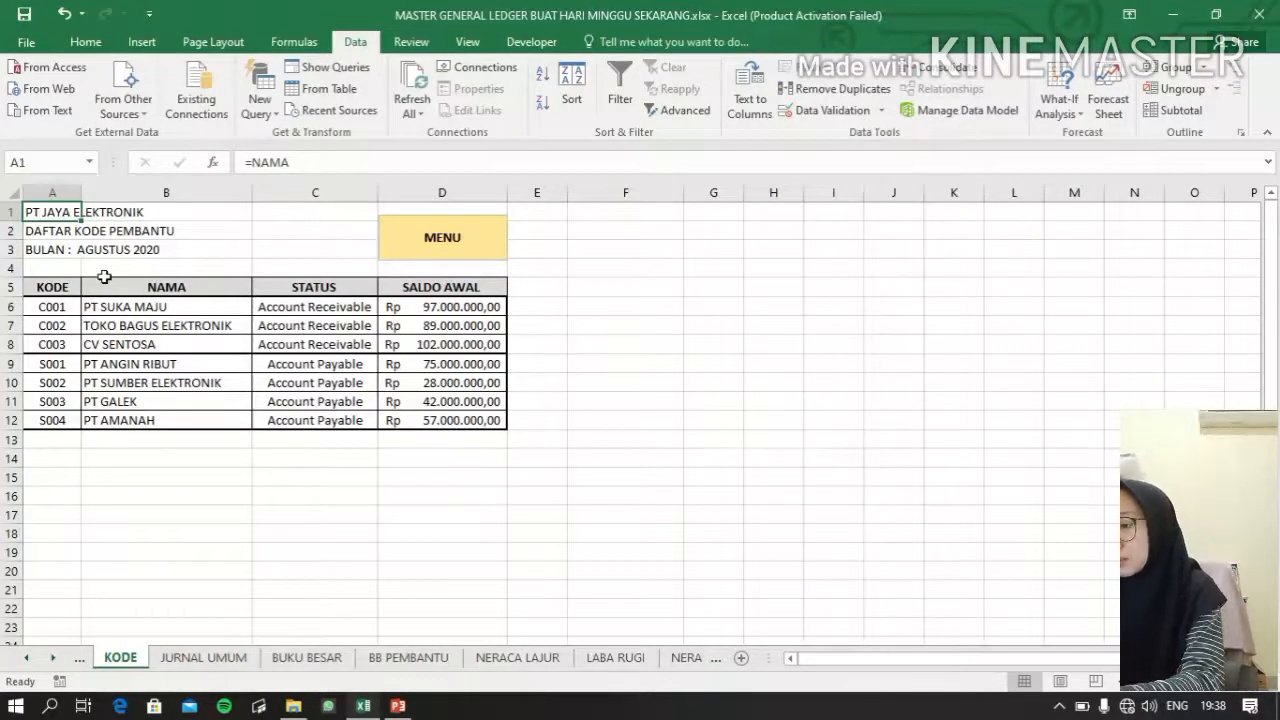
left_click_drag(46, 287, 451, 420)
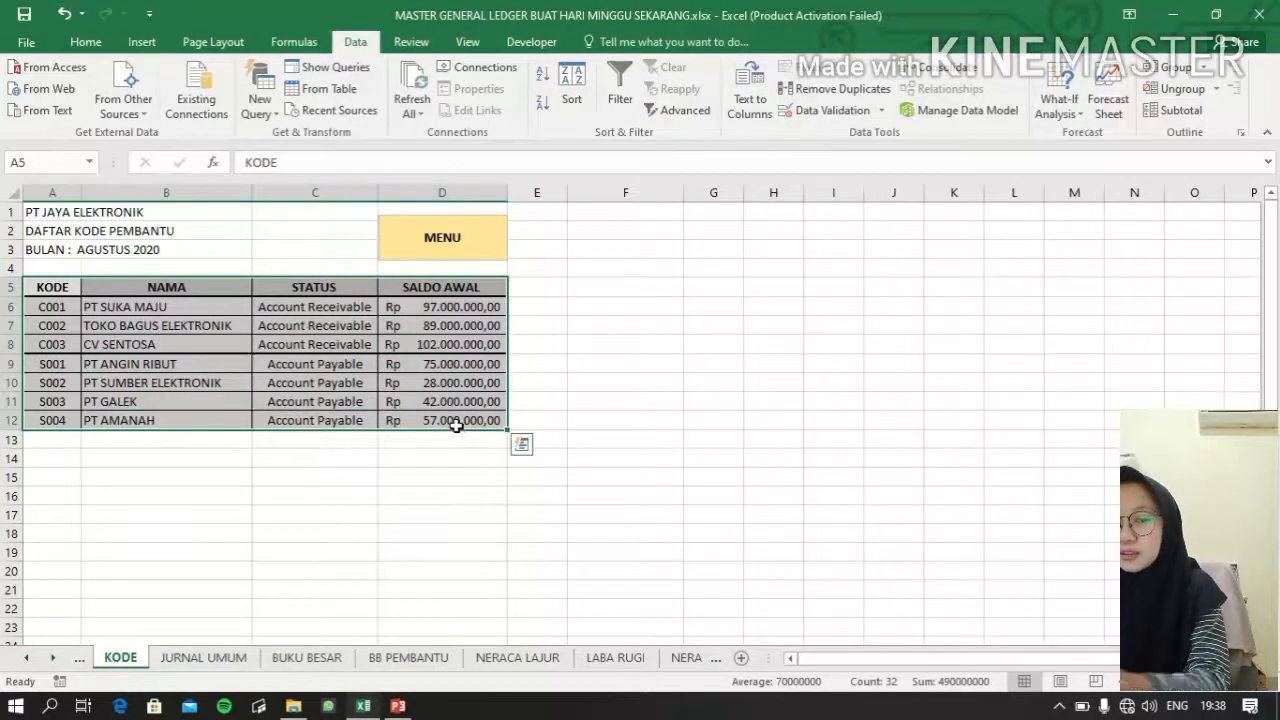
key("Delete")
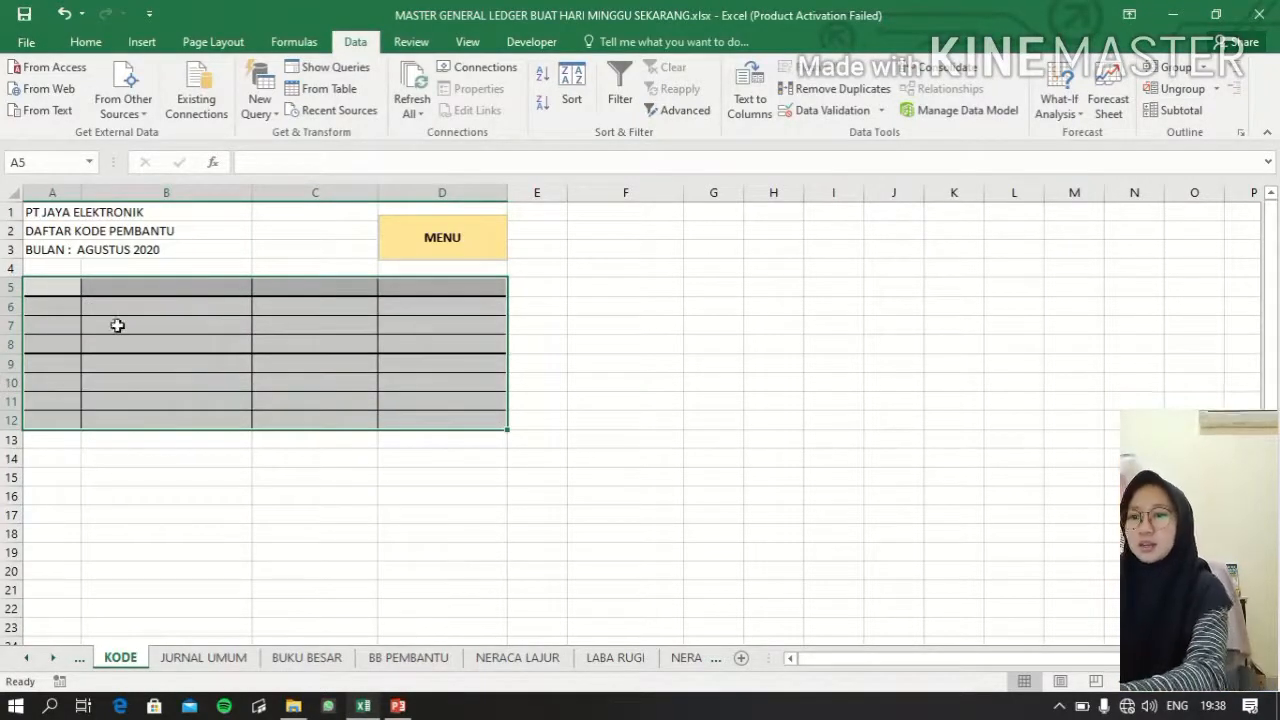
Enter the column headers KODE in A5 and NAMA in B5.
left_click(51, 289)
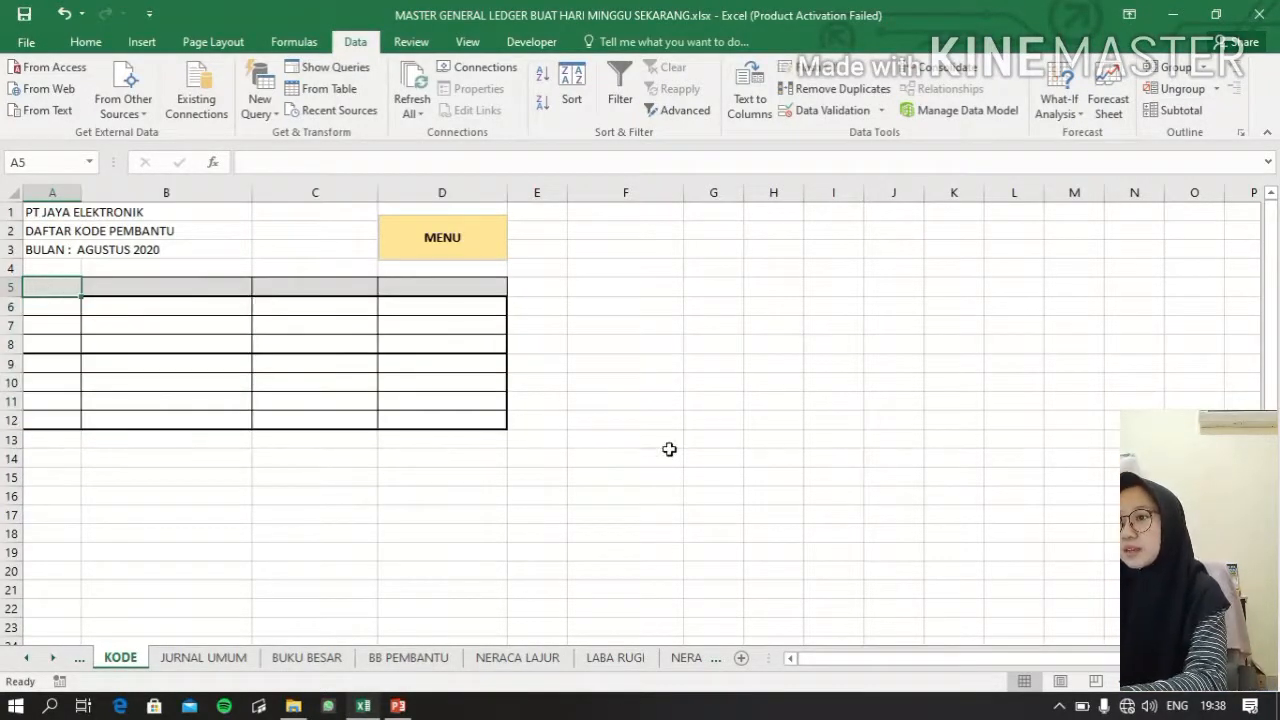
type("kode")
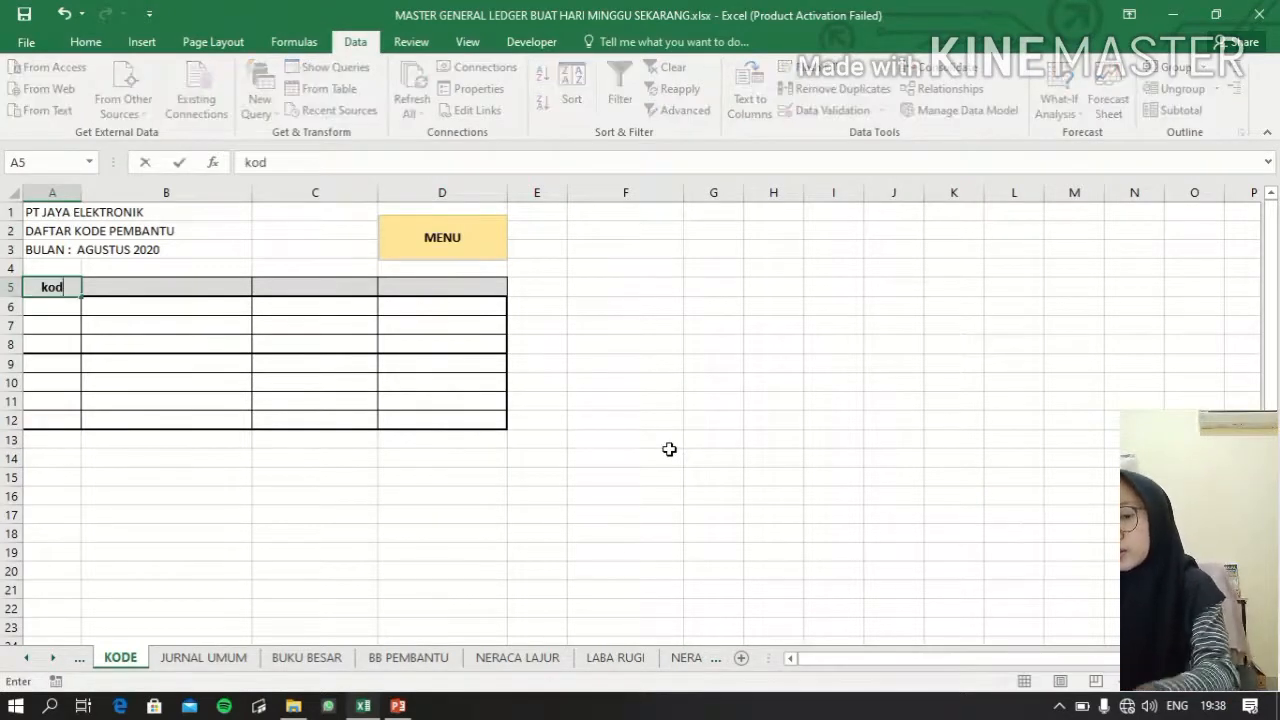
key("BackSpace")
key("BackSpace")
key("BackSpace")
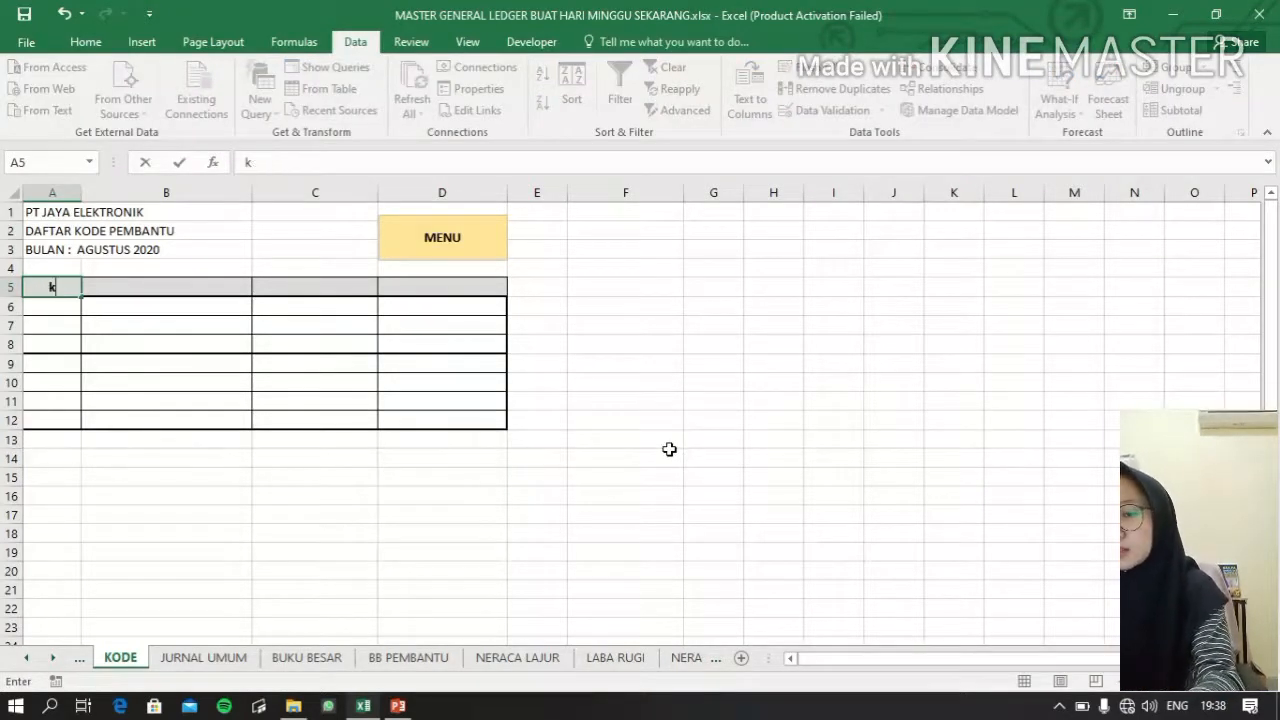
key("BackSpace")
type("KODE")
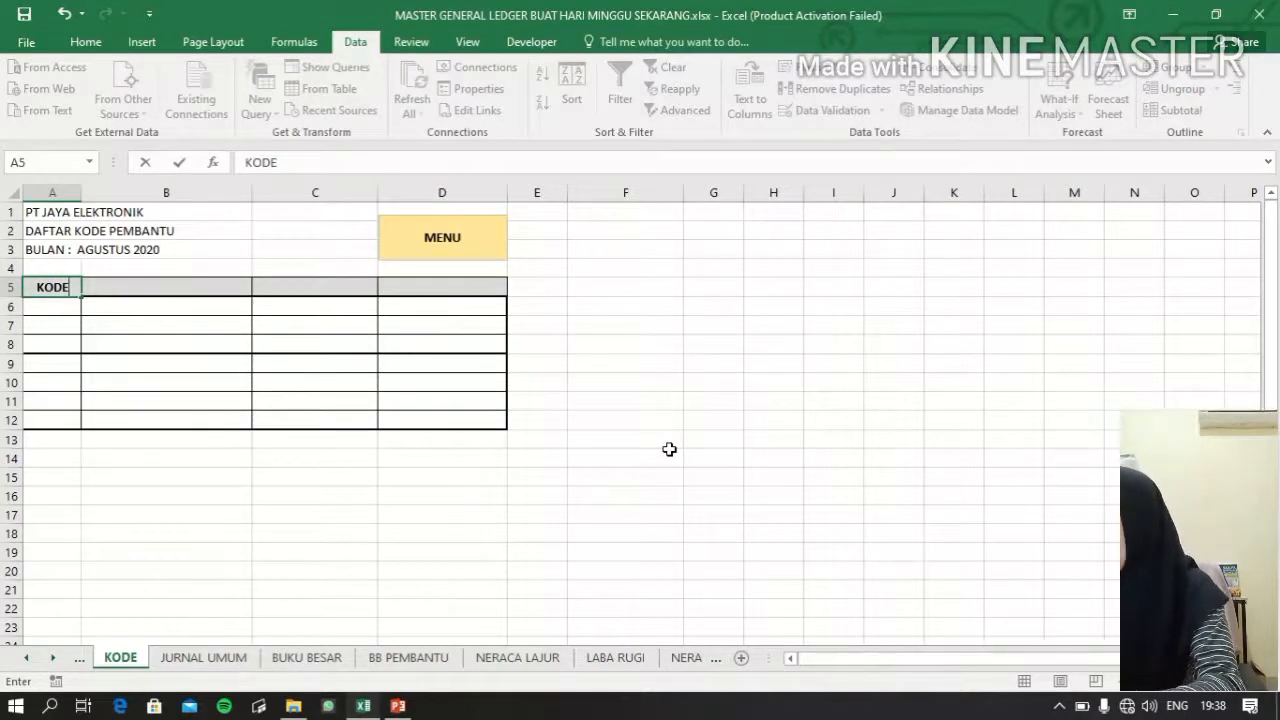
key("Tab")
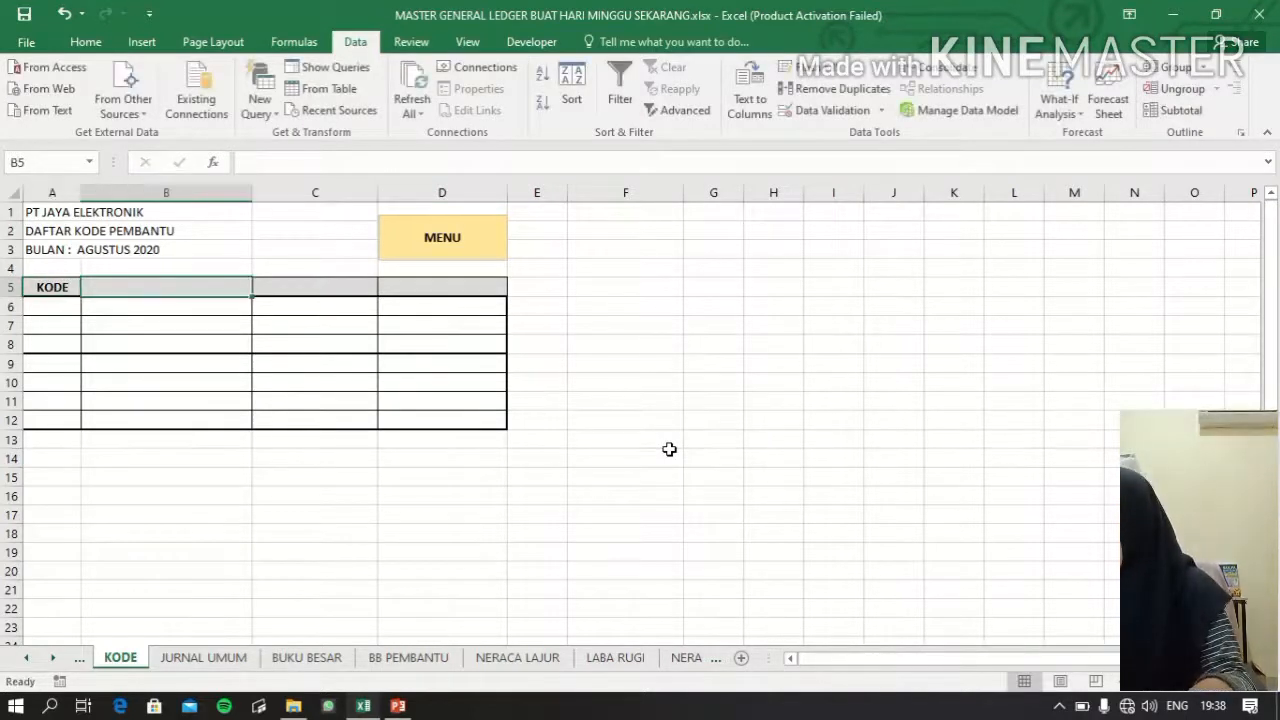
type("NAMA")
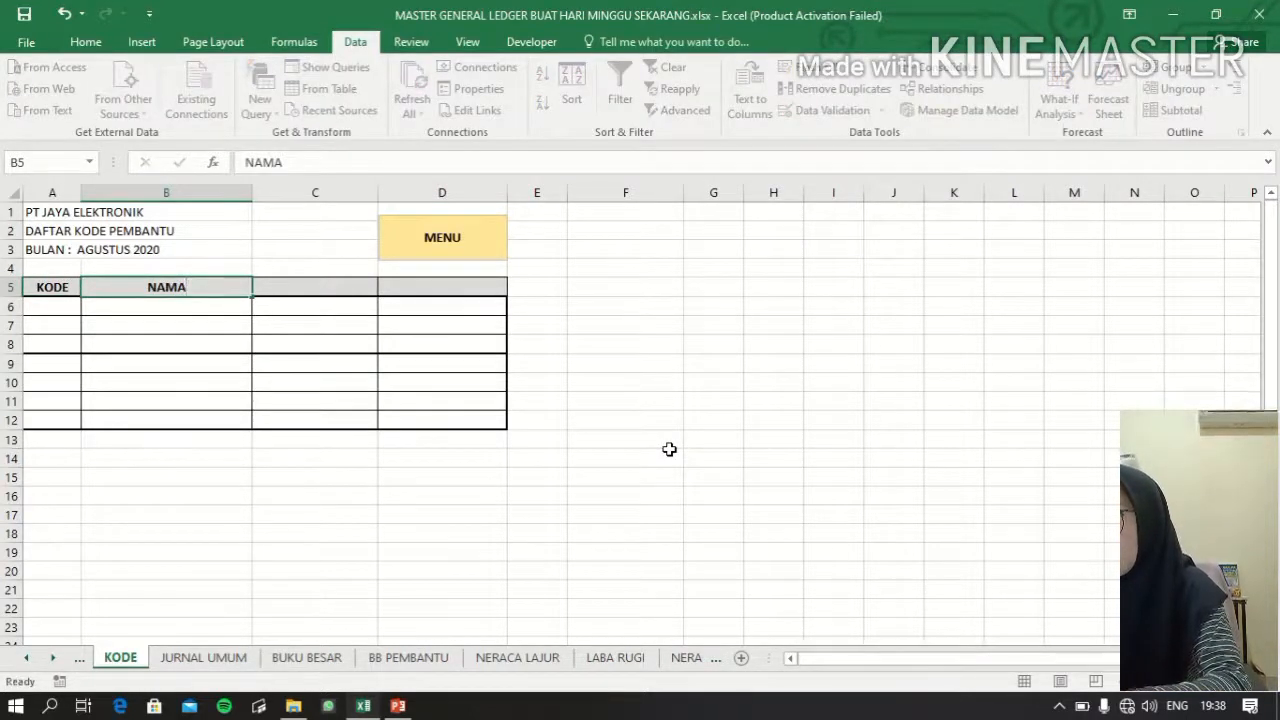
key("Tab")
Enter the column headers STATUS in C5 and SALDO AWAL in D5.
type("DE")
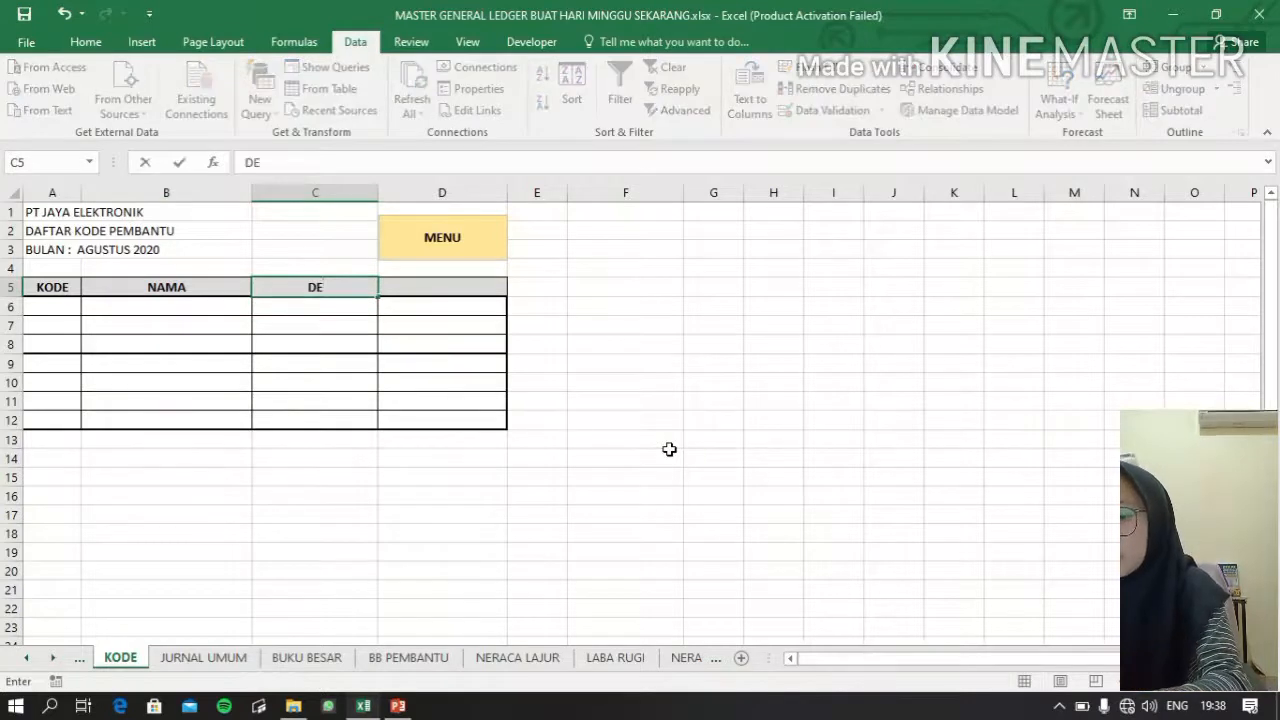
key("BackSpace")
key("BackSpace")
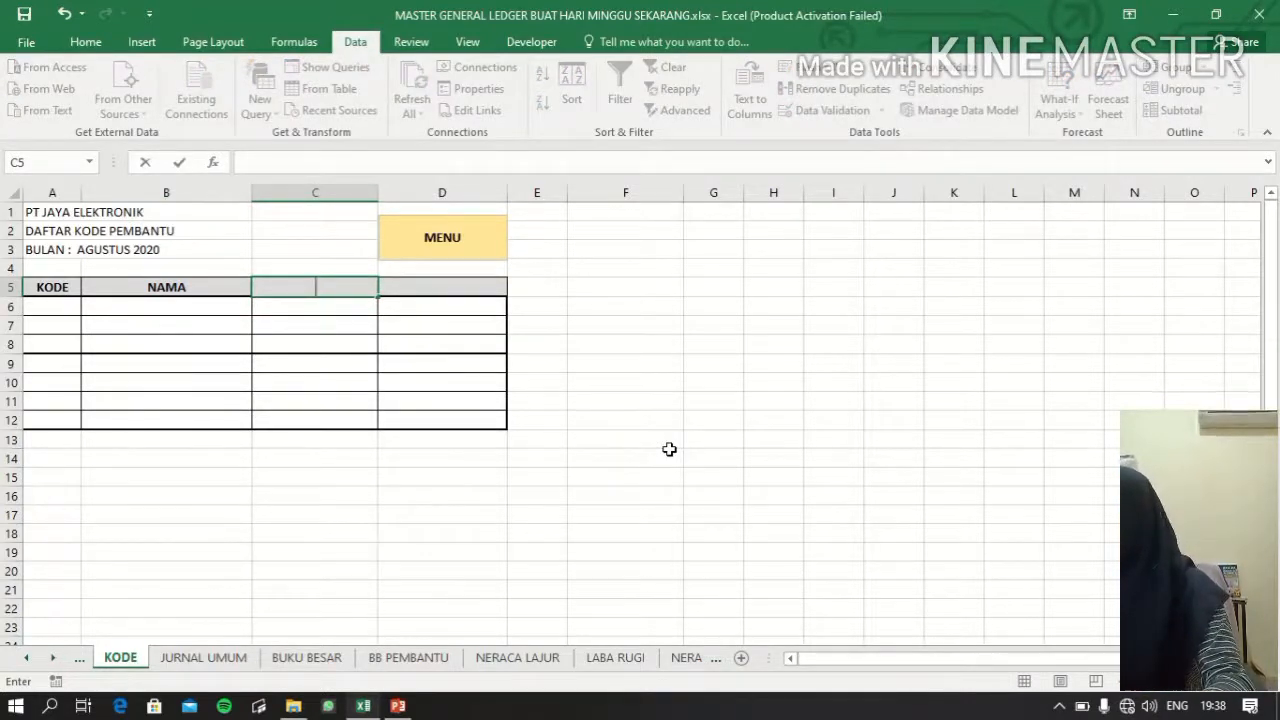
type("D")
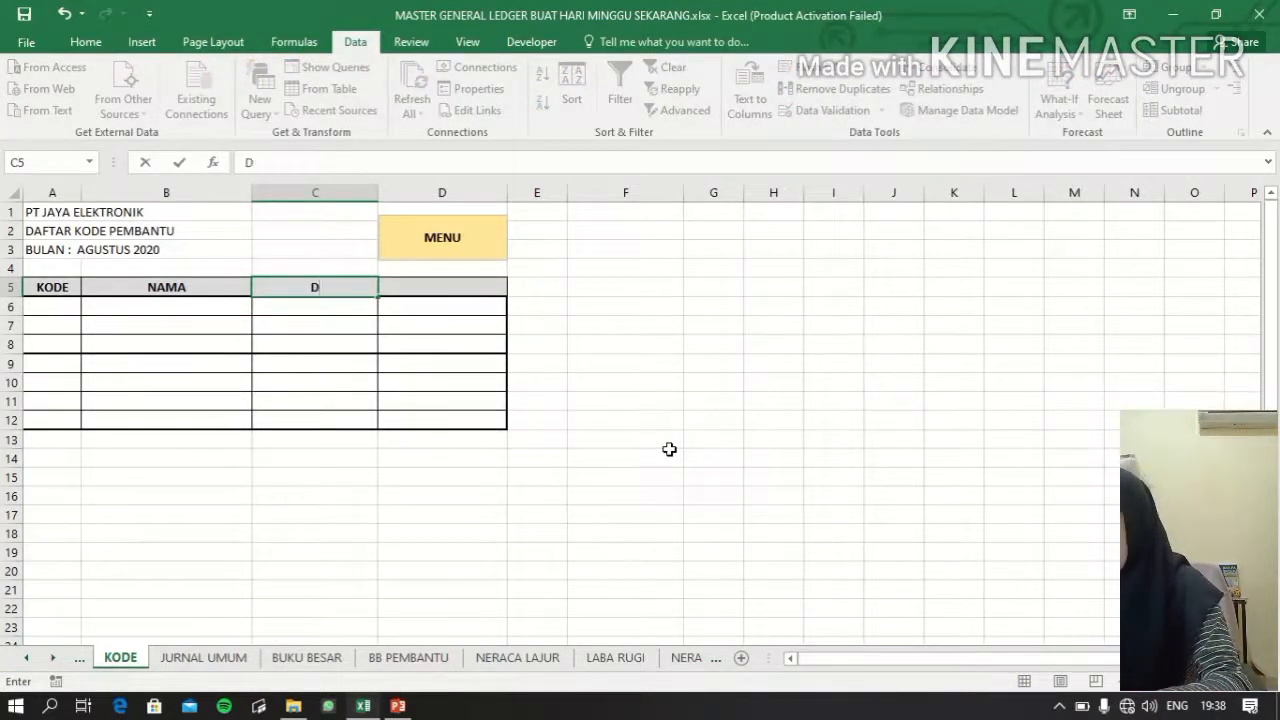
key("BackSpace")
type("STAT")
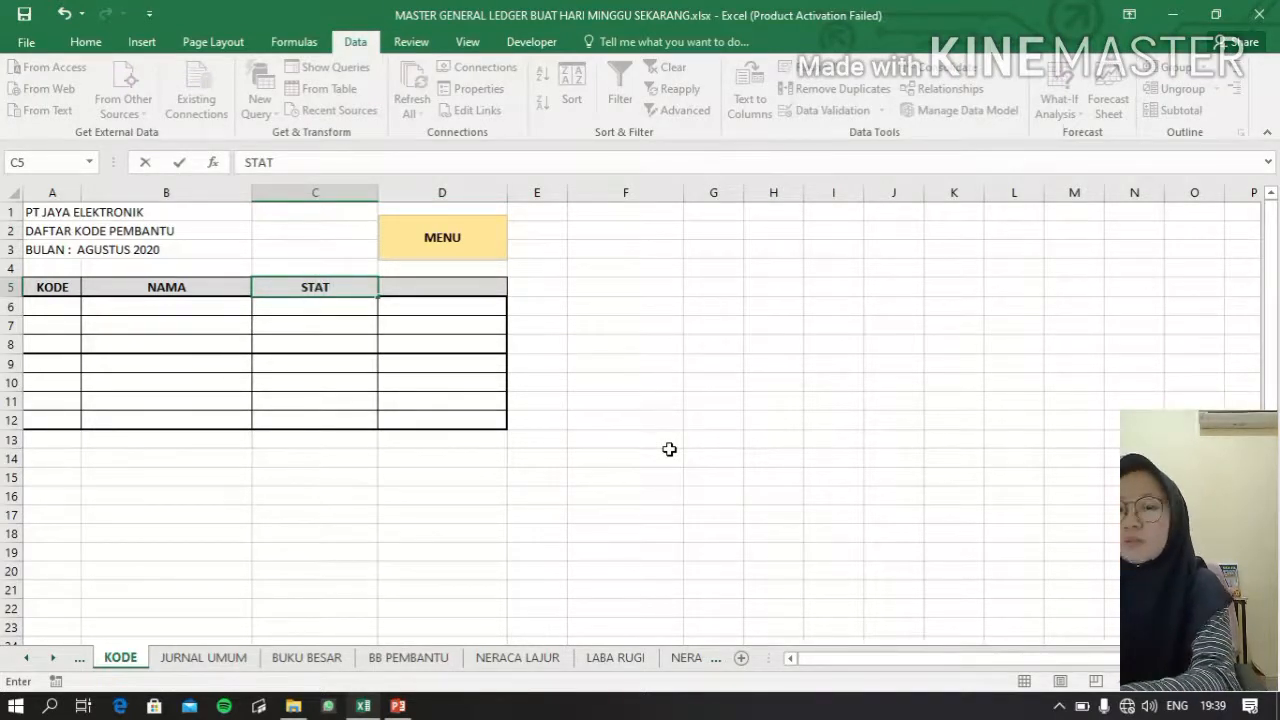
type("US")
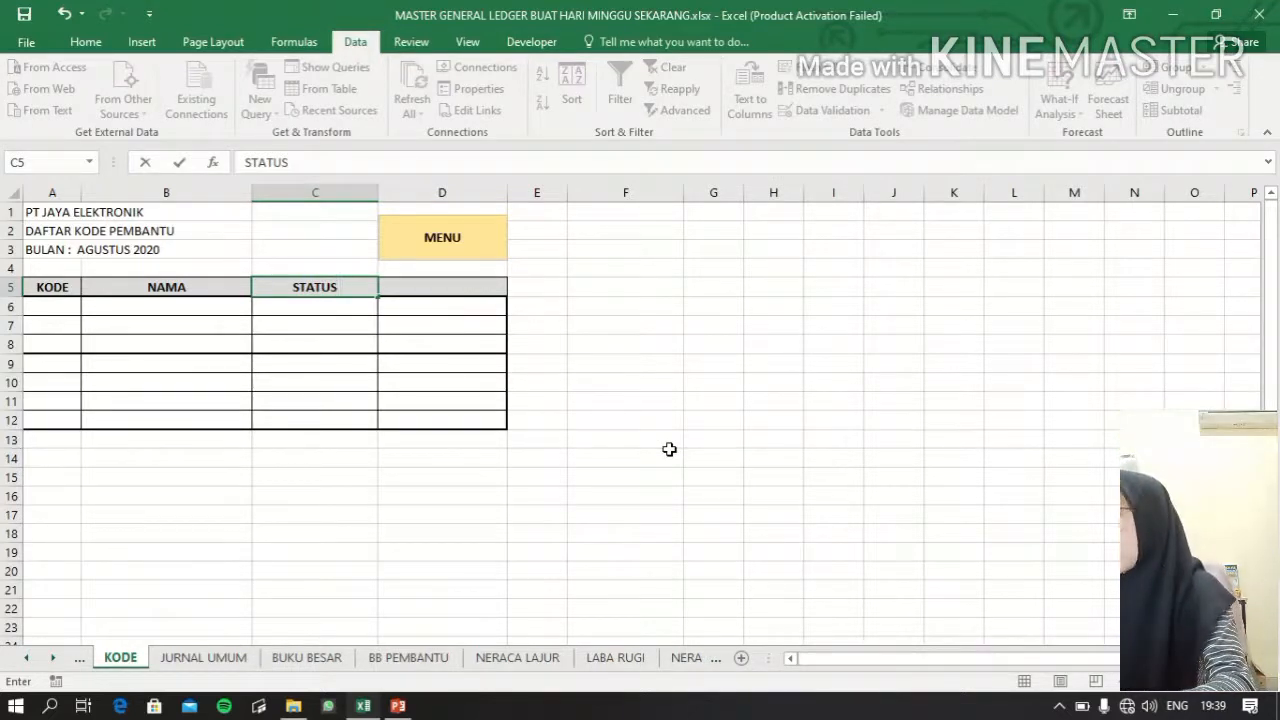
key("Tab")
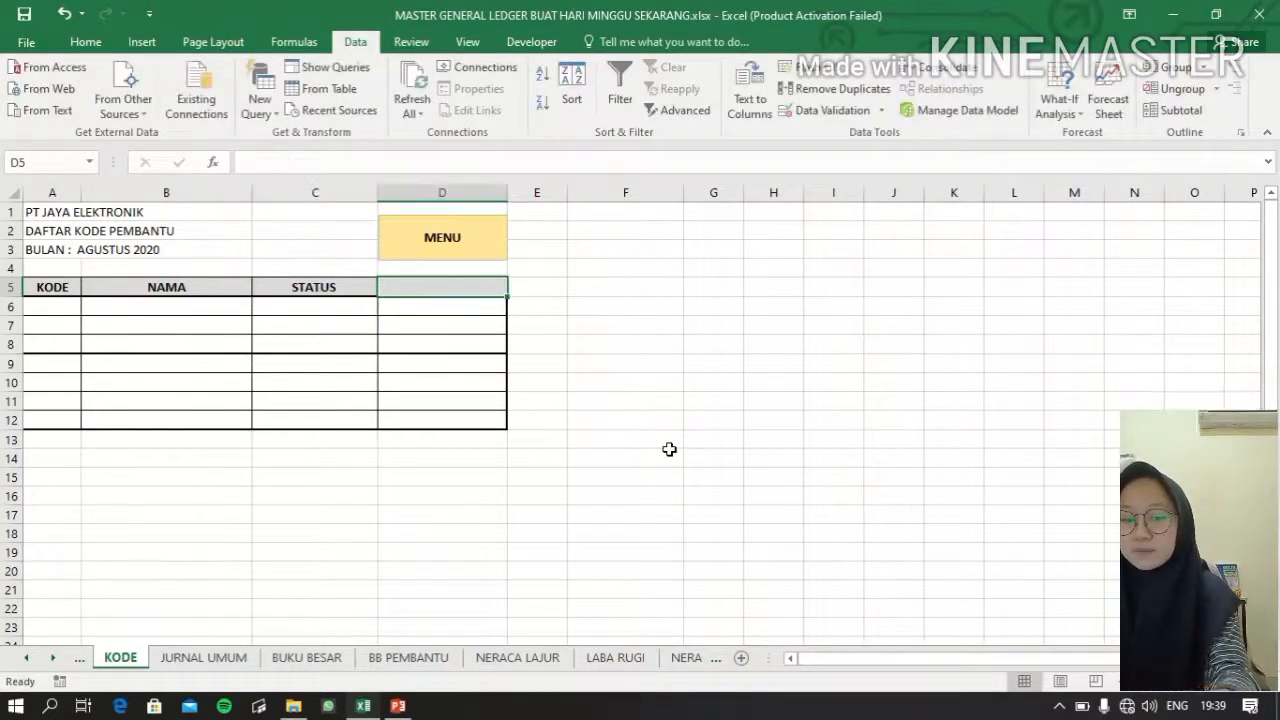
type("SALDO ")
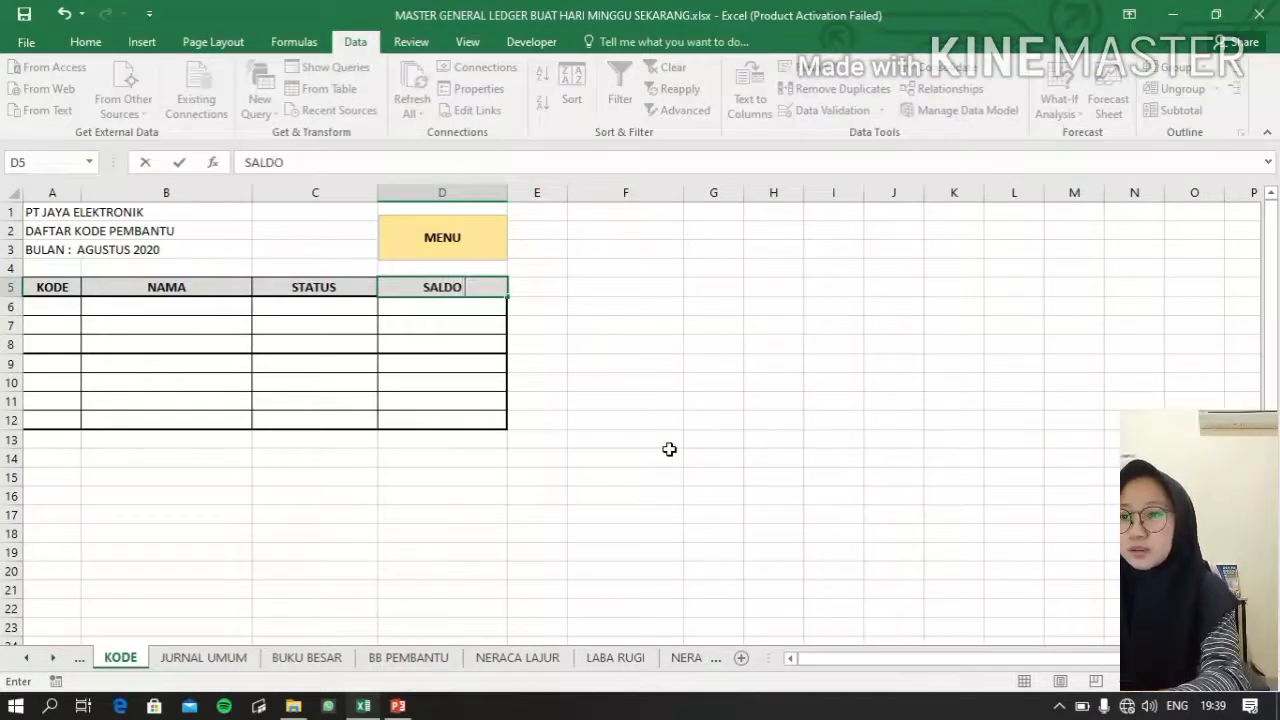
type("AWA;")
key("BackSpace")
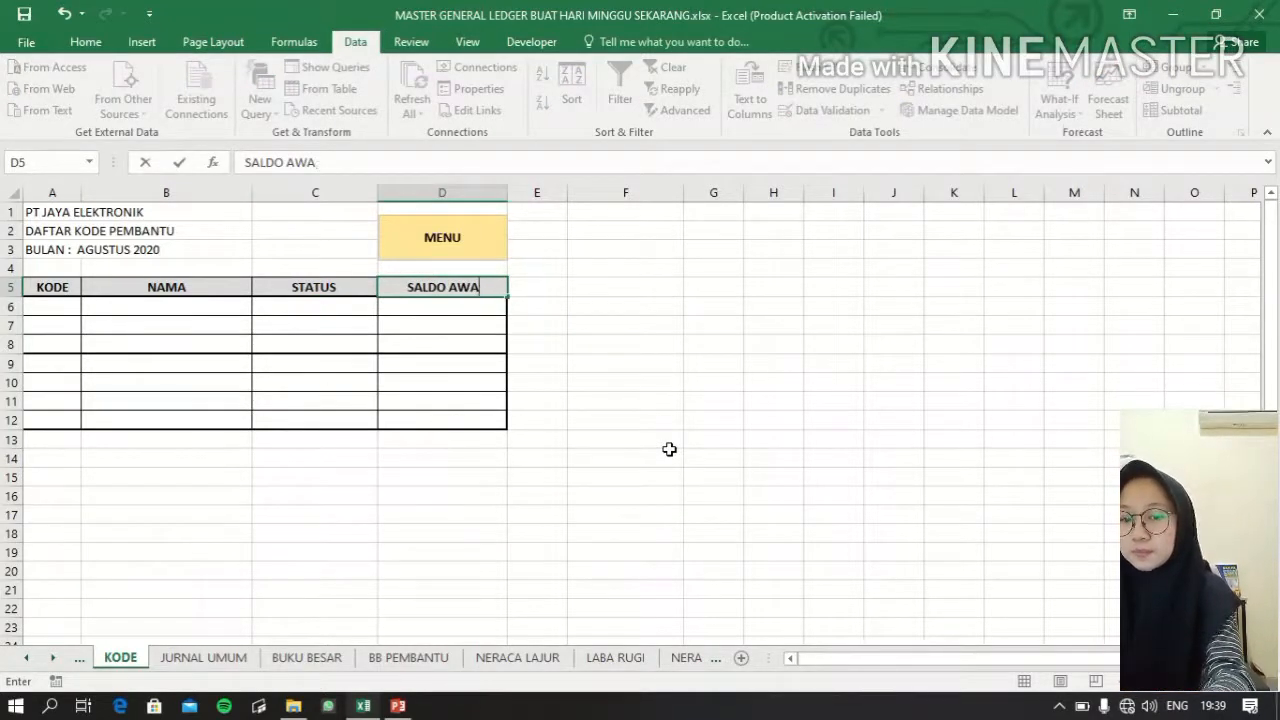
type("L")
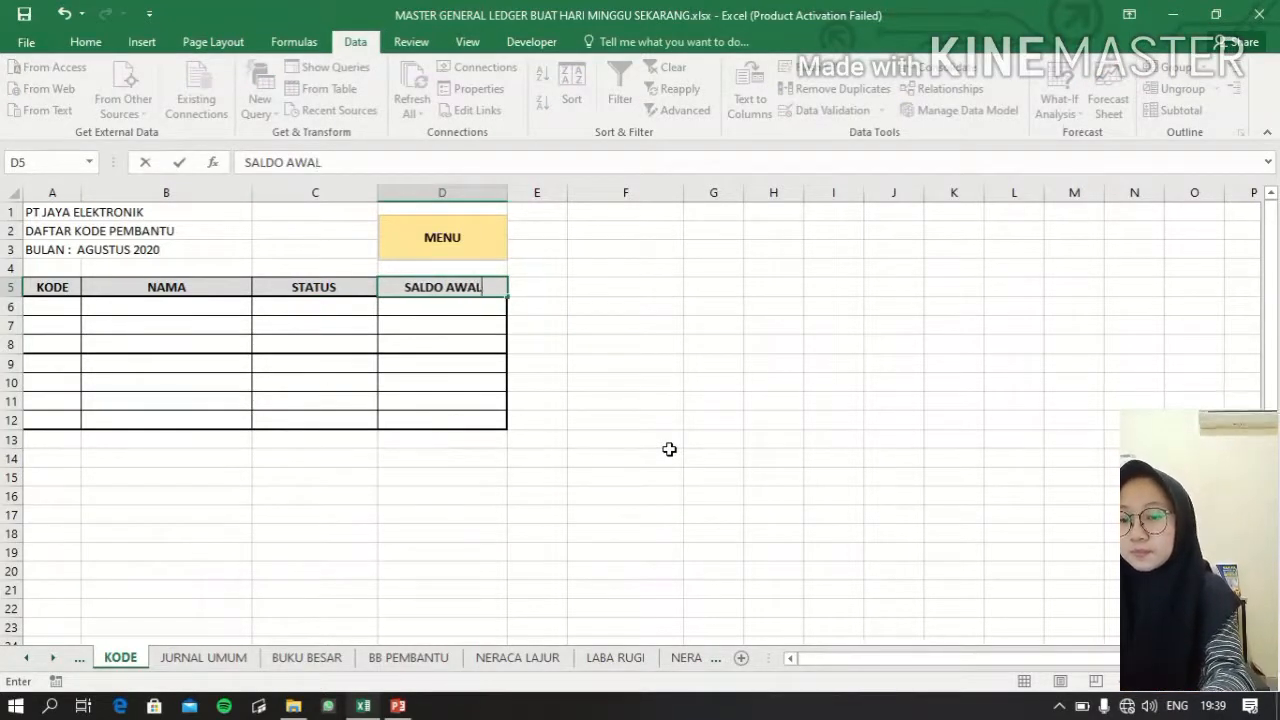
Fill A6:A8 of the KODE column with the codes C001, C002 and C003.
left_click(49, 308)
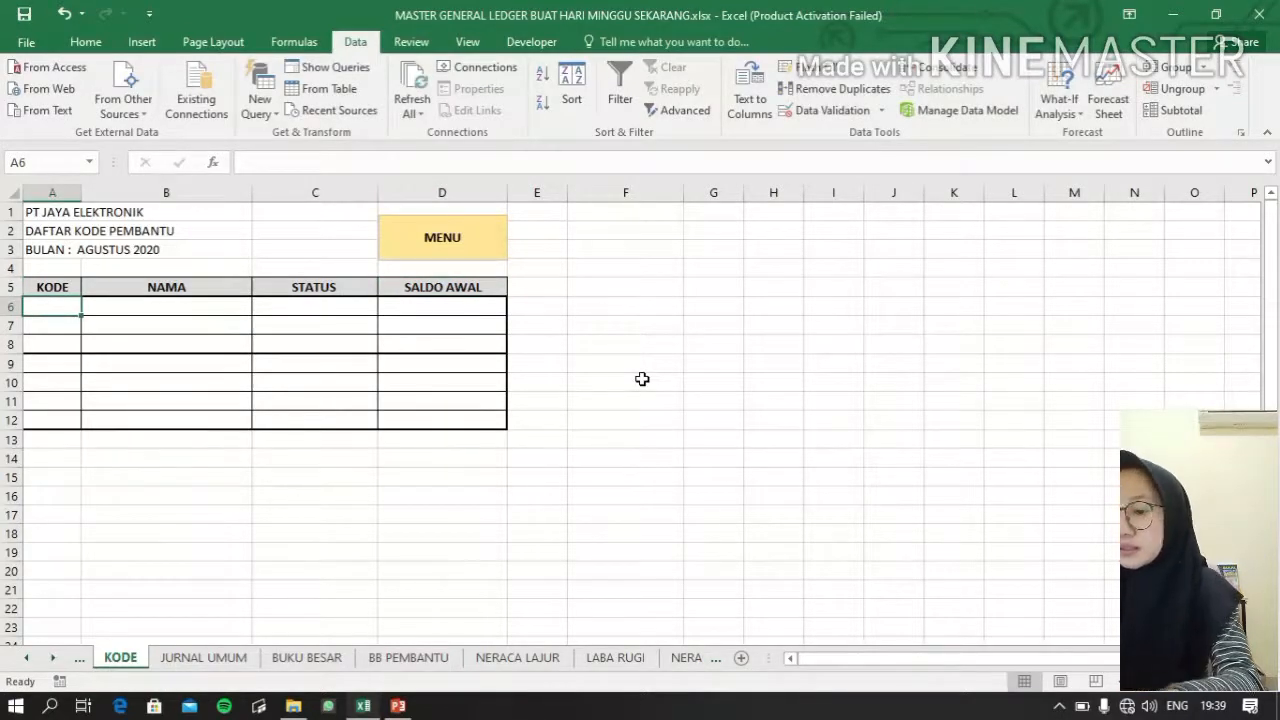
type("C001")
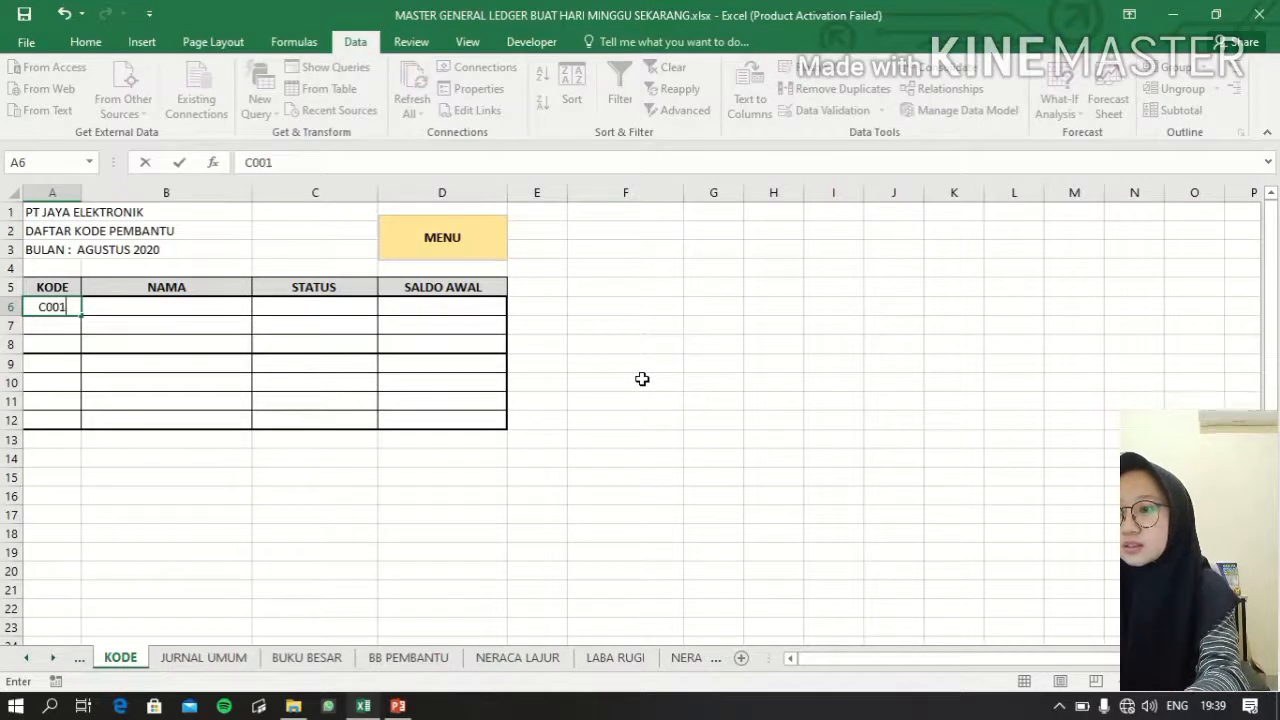
key("ctrl+Return")
key("Return")
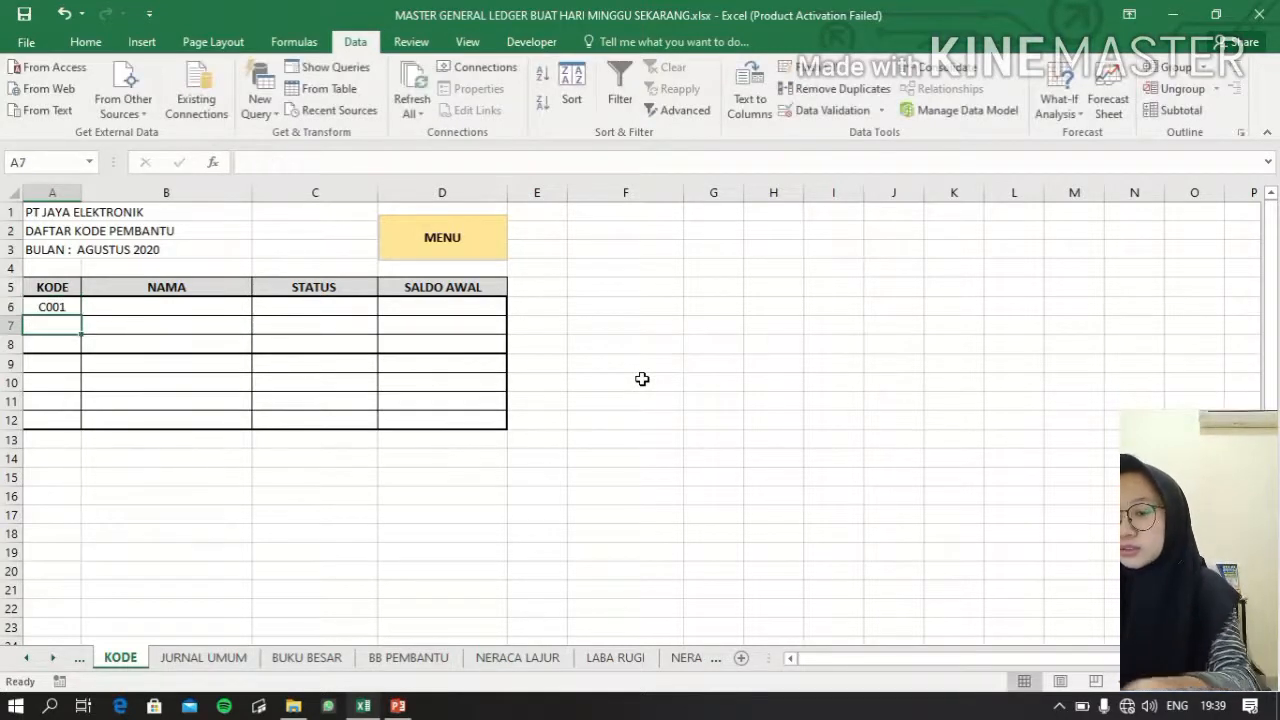
type("C002")
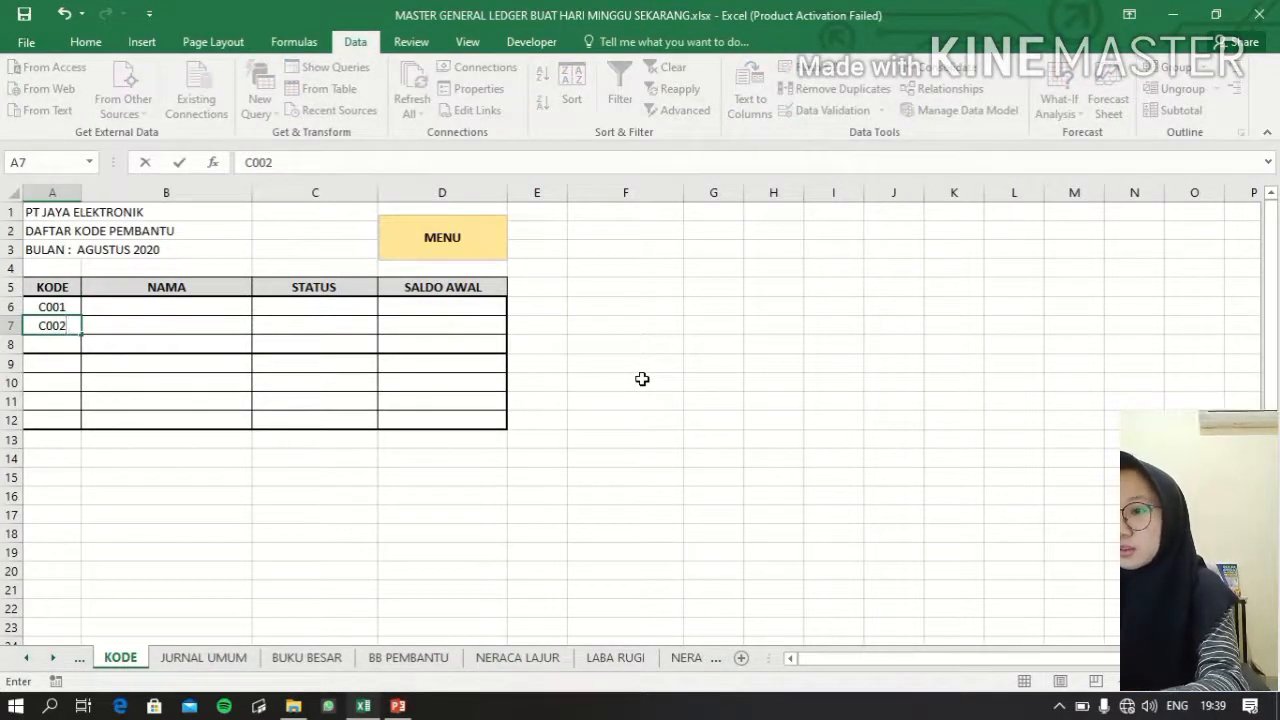
key("Return")
type("C0")
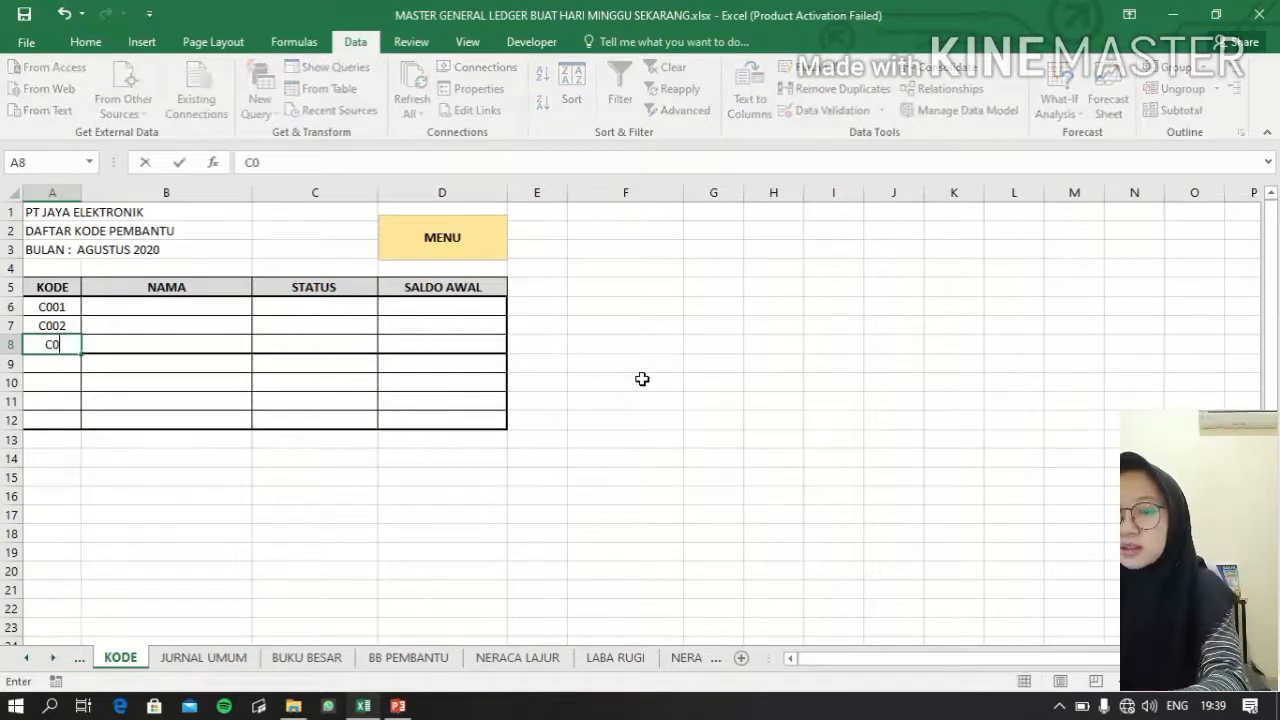
type("0")
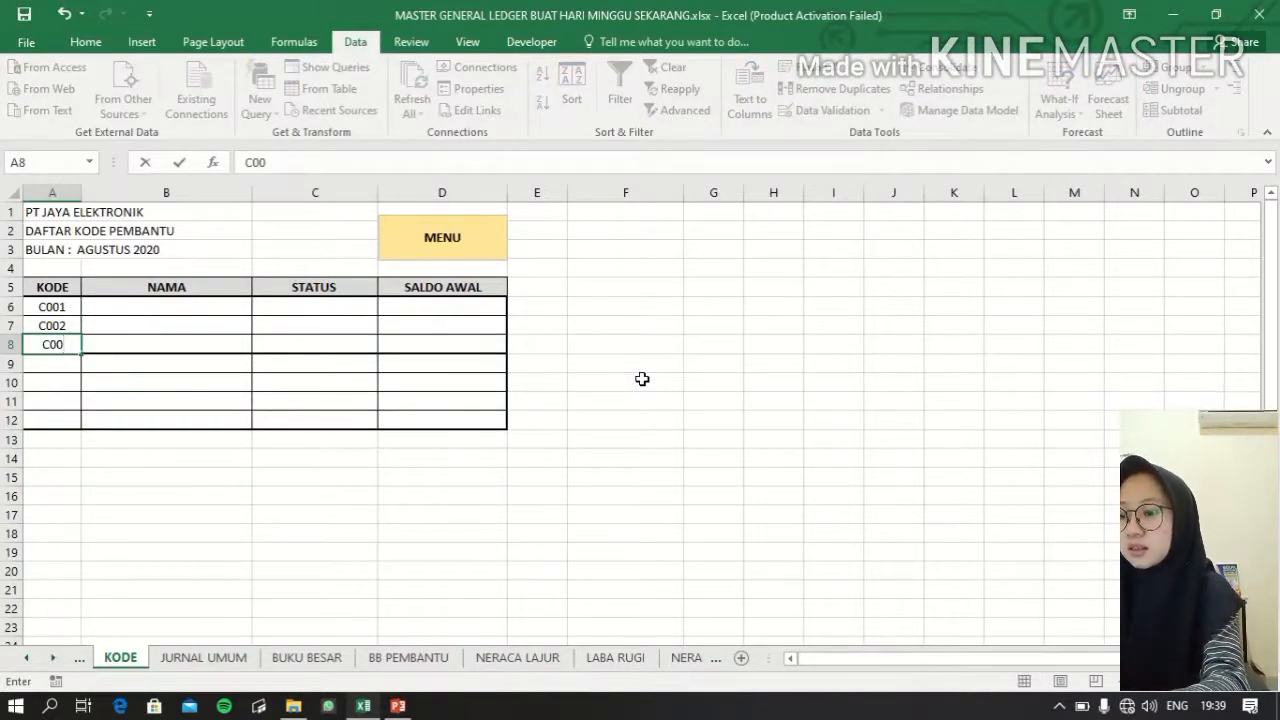
type("3")
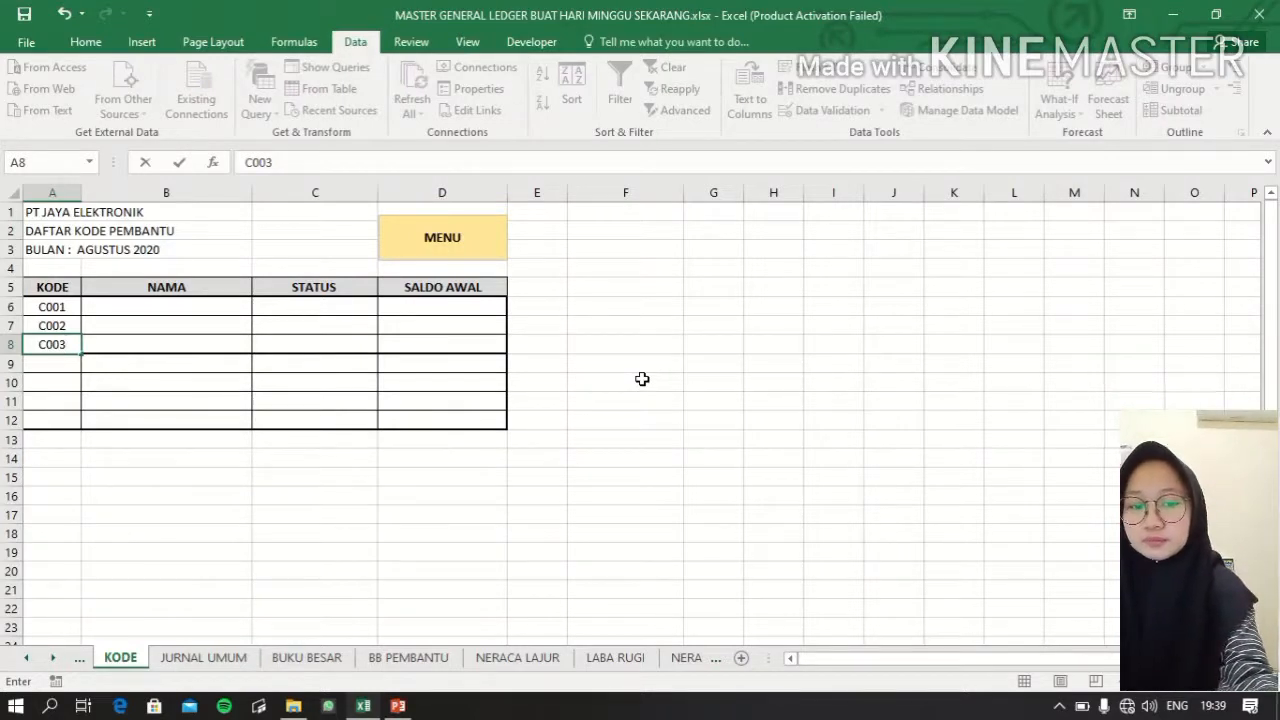
key("Return")
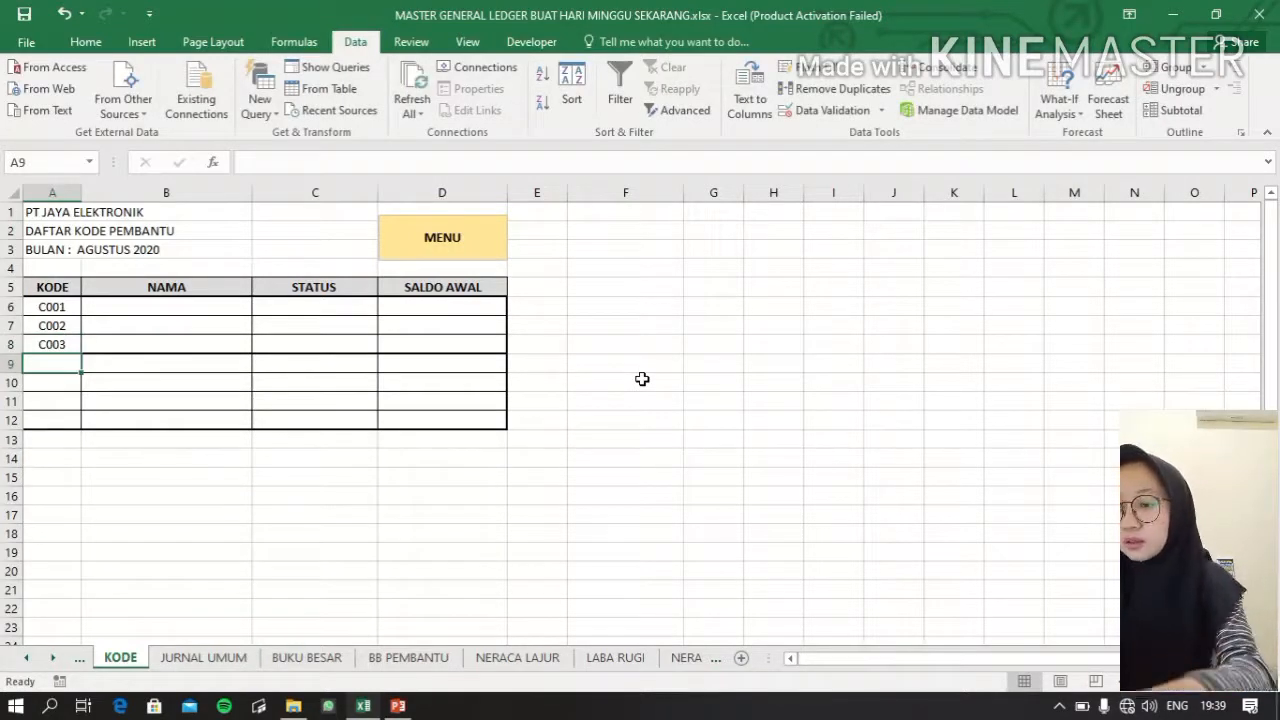
Fill A9:A11 of the KODE column with the codes S001, S002 and S003.
type("S0")
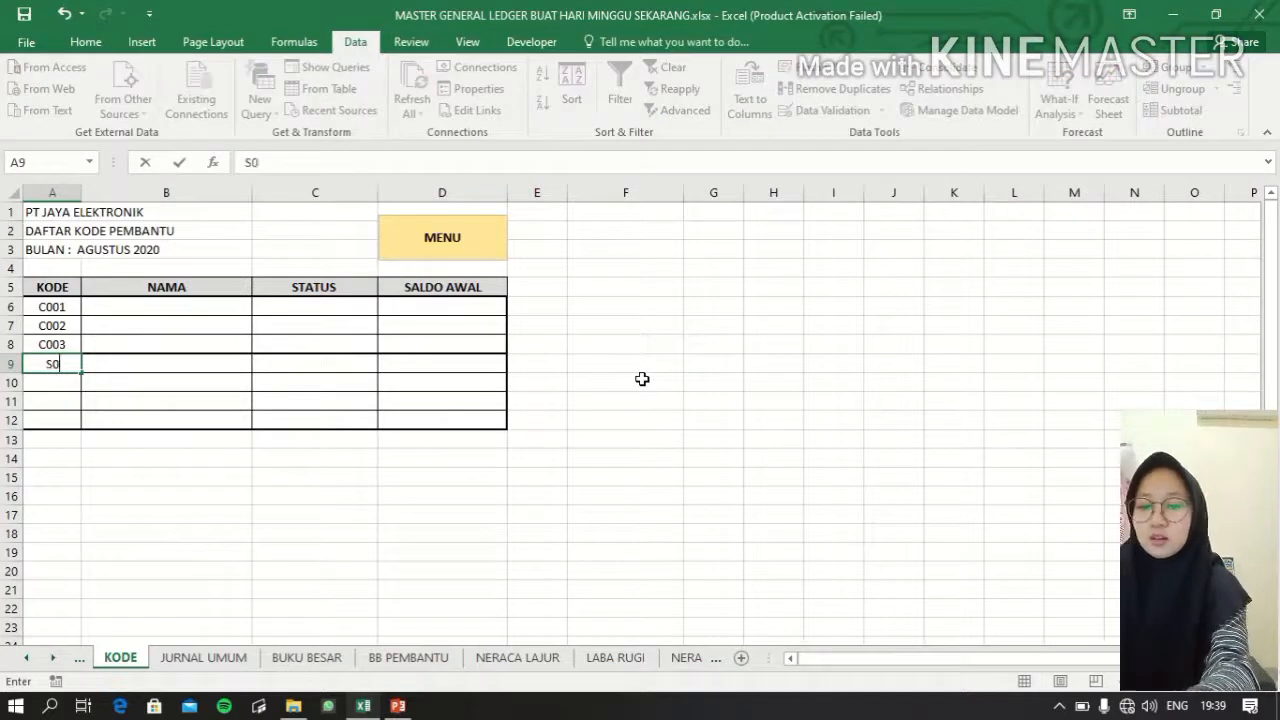
type("01")
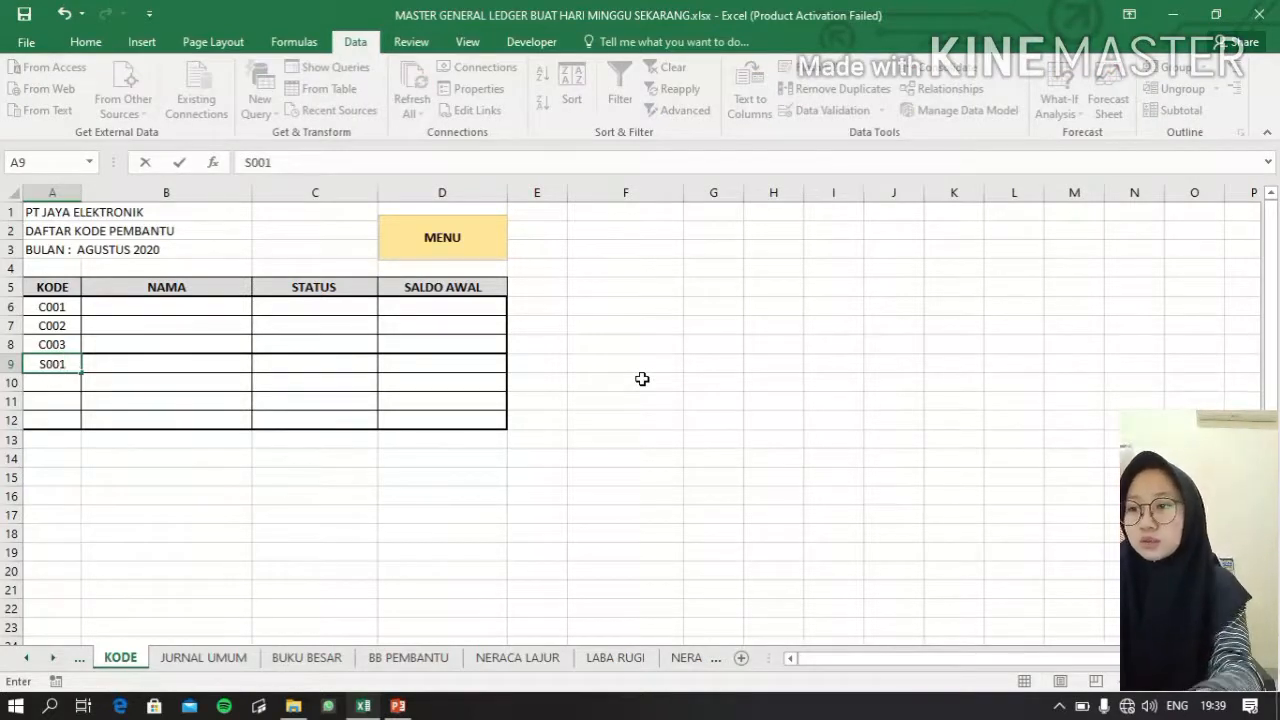
key("Return")
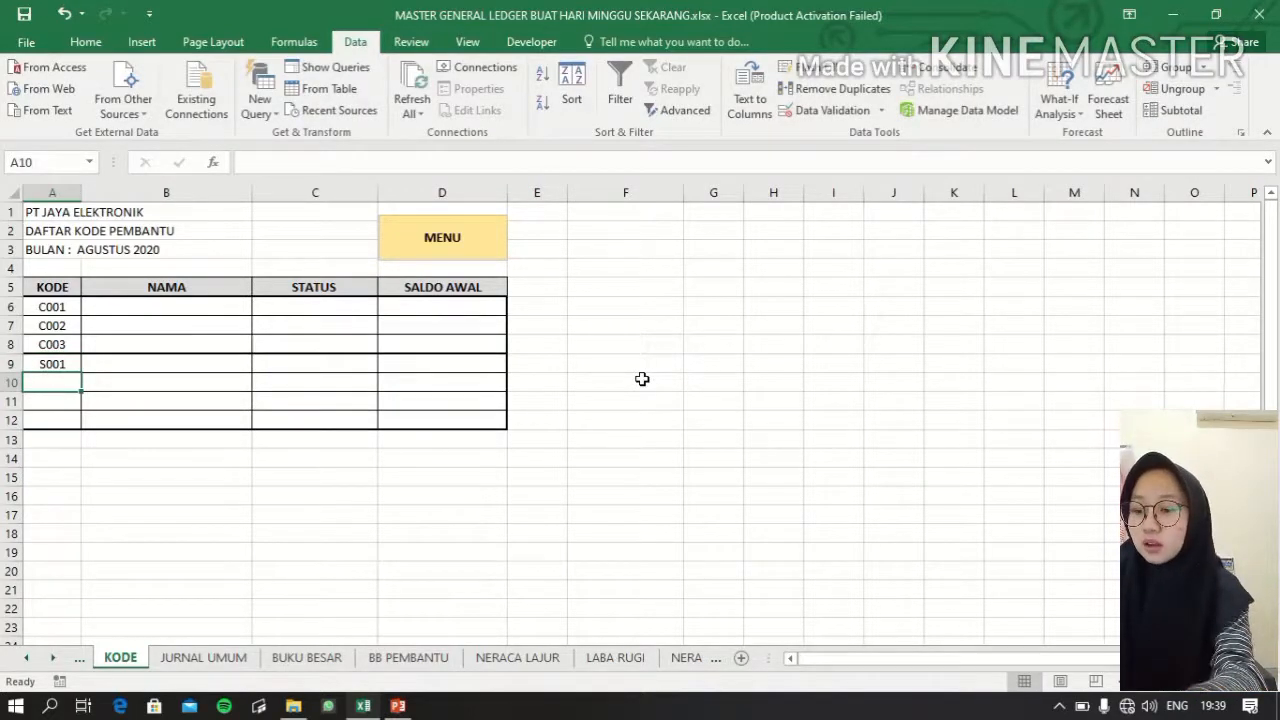
type("S002")
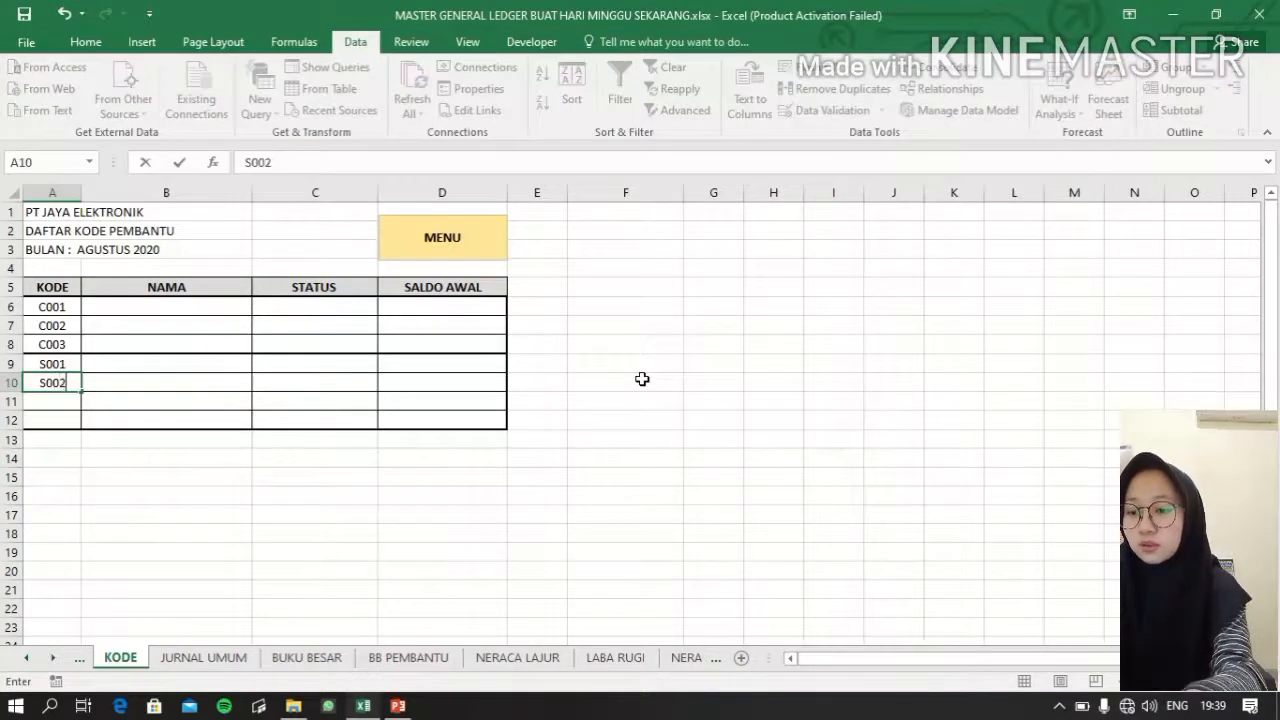
key("Return")
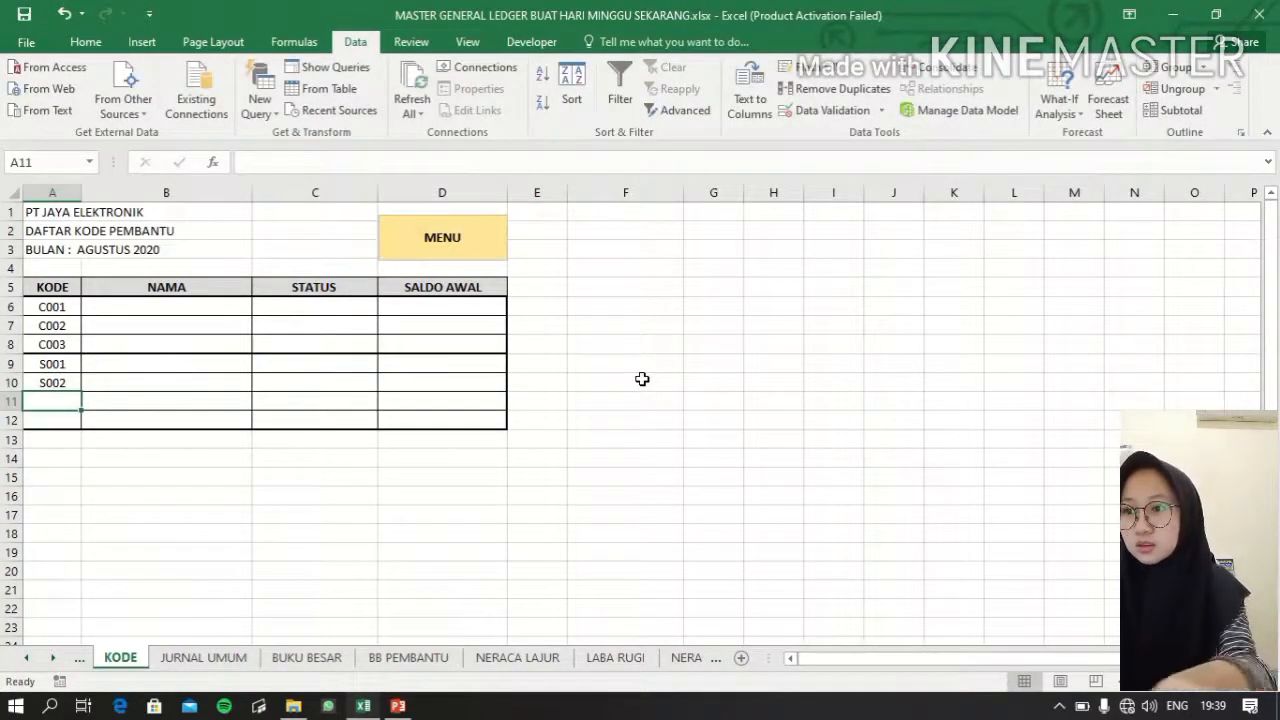
type("SOO")
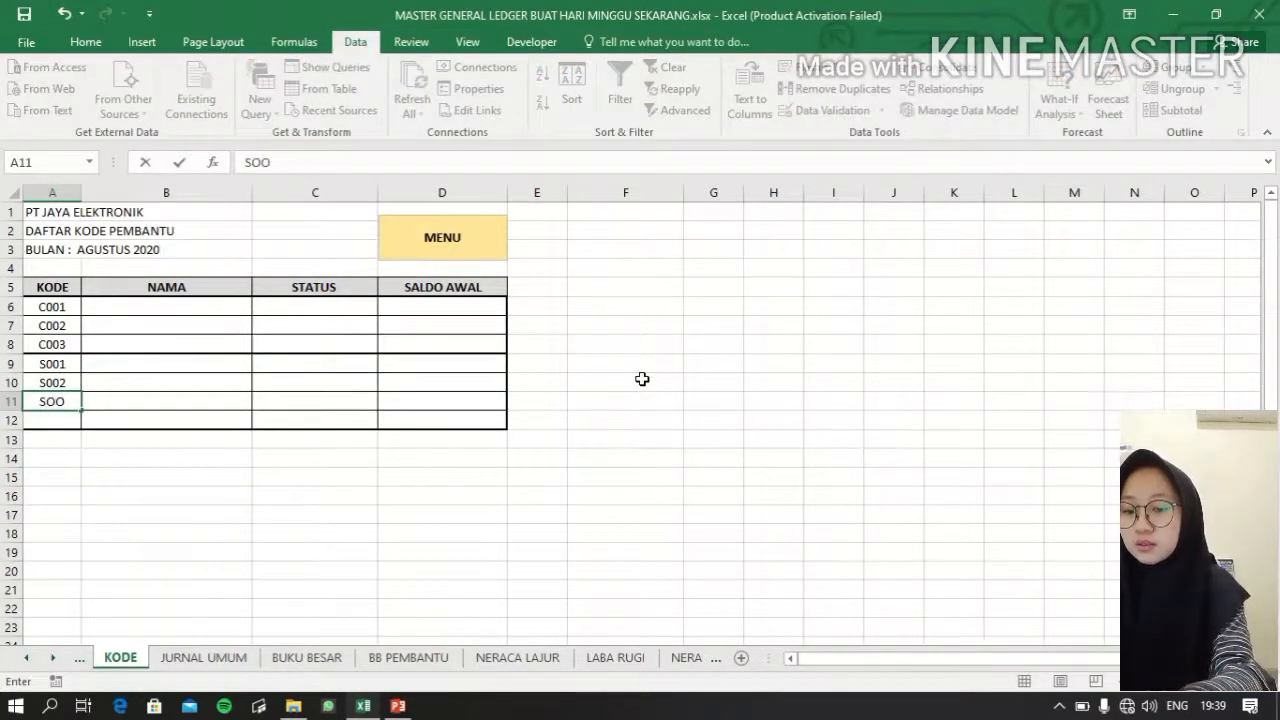
key("BackSpace")
key("BackSpace")
type("0")
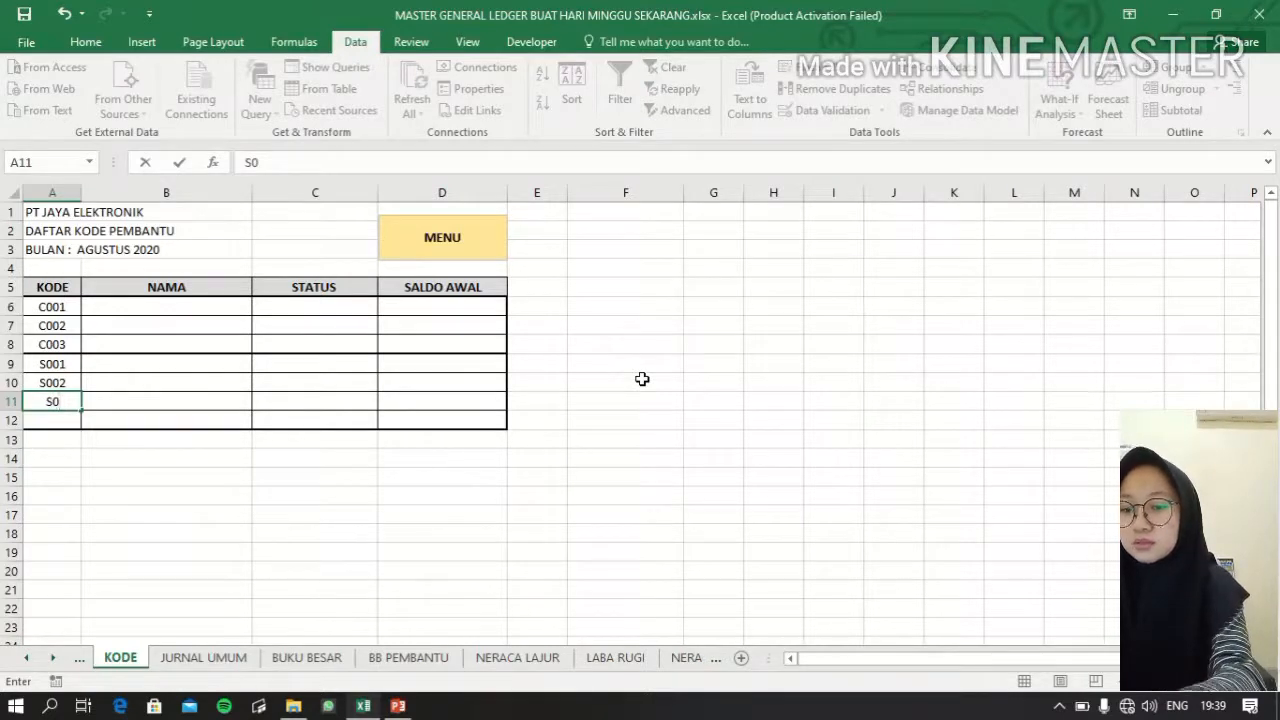
type("03")
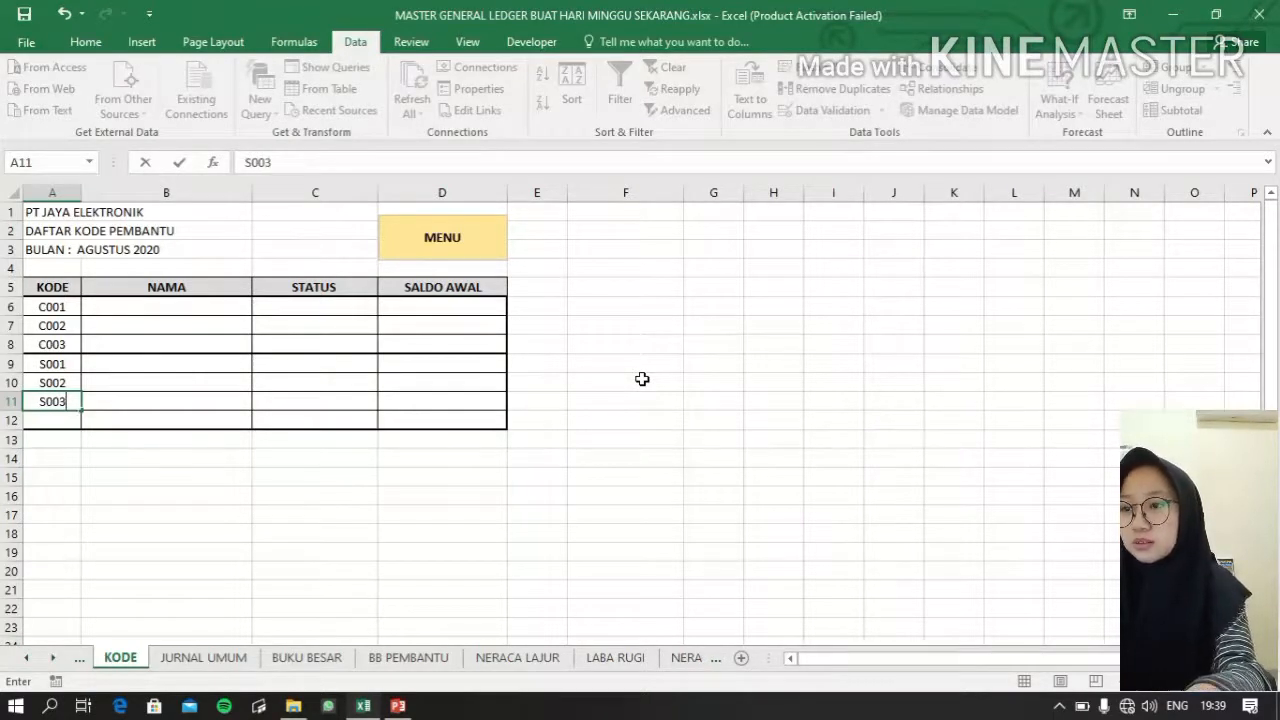
left_click(164, 304)
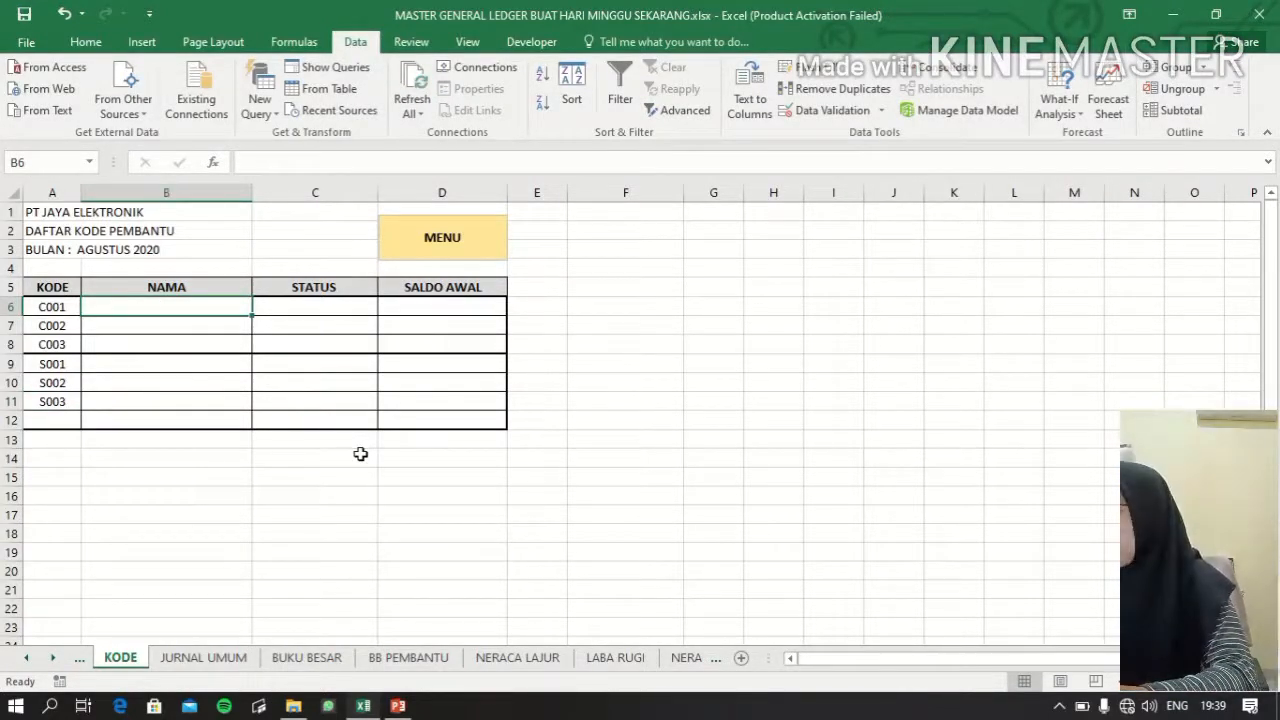
Fill B6:B8 of the NAMA column with TOKO JAYA, TOKO MAJU and TOKO SUPER.
type("TOK")
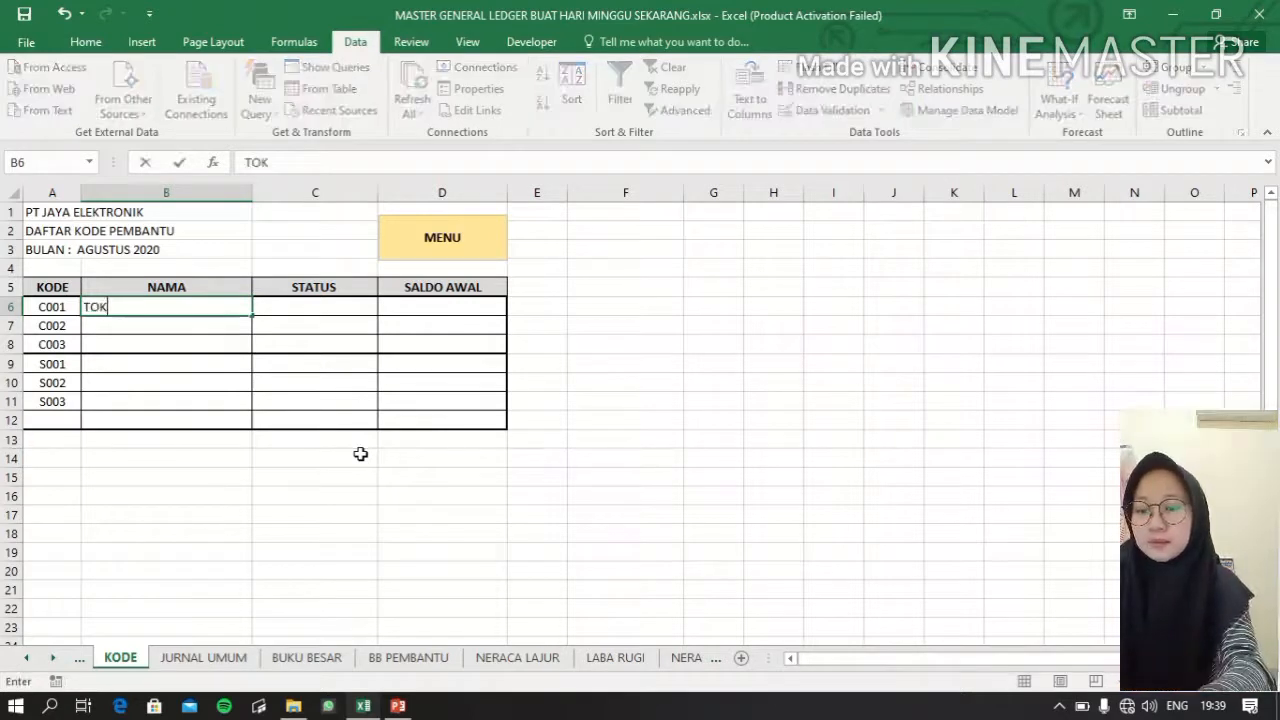
type("O JAYA")
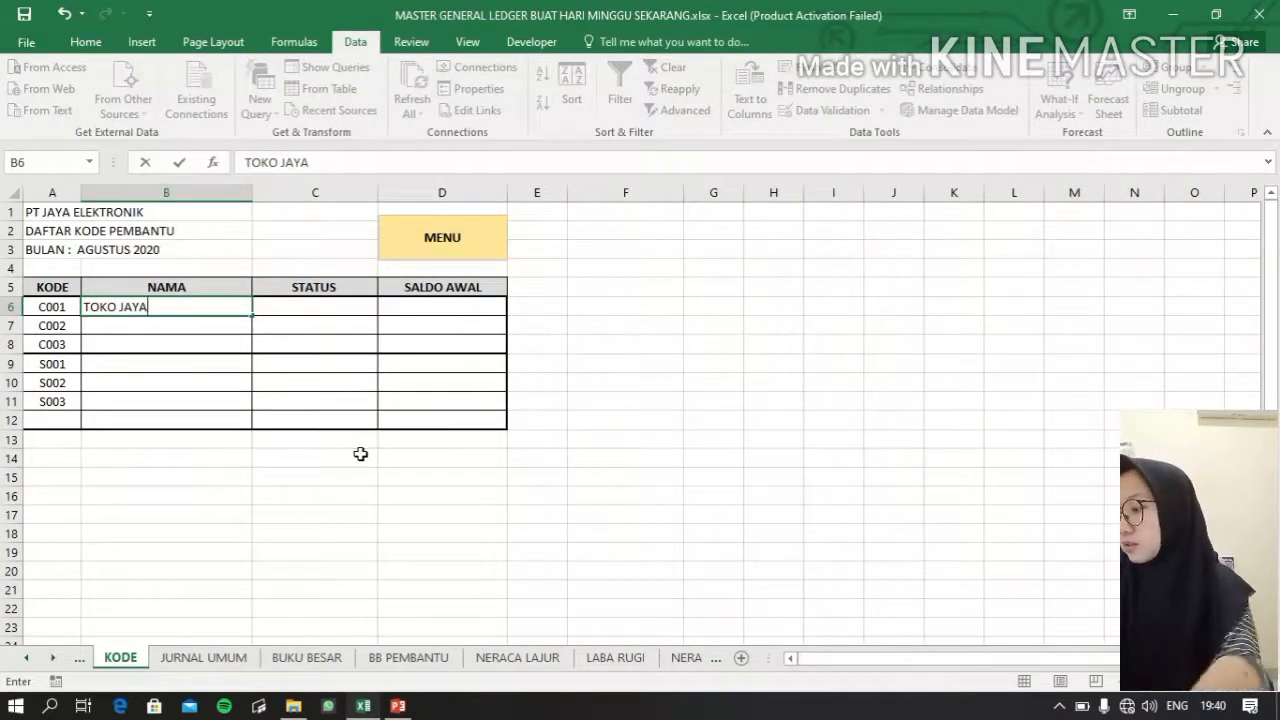
key("Return")
type("TOKO ")
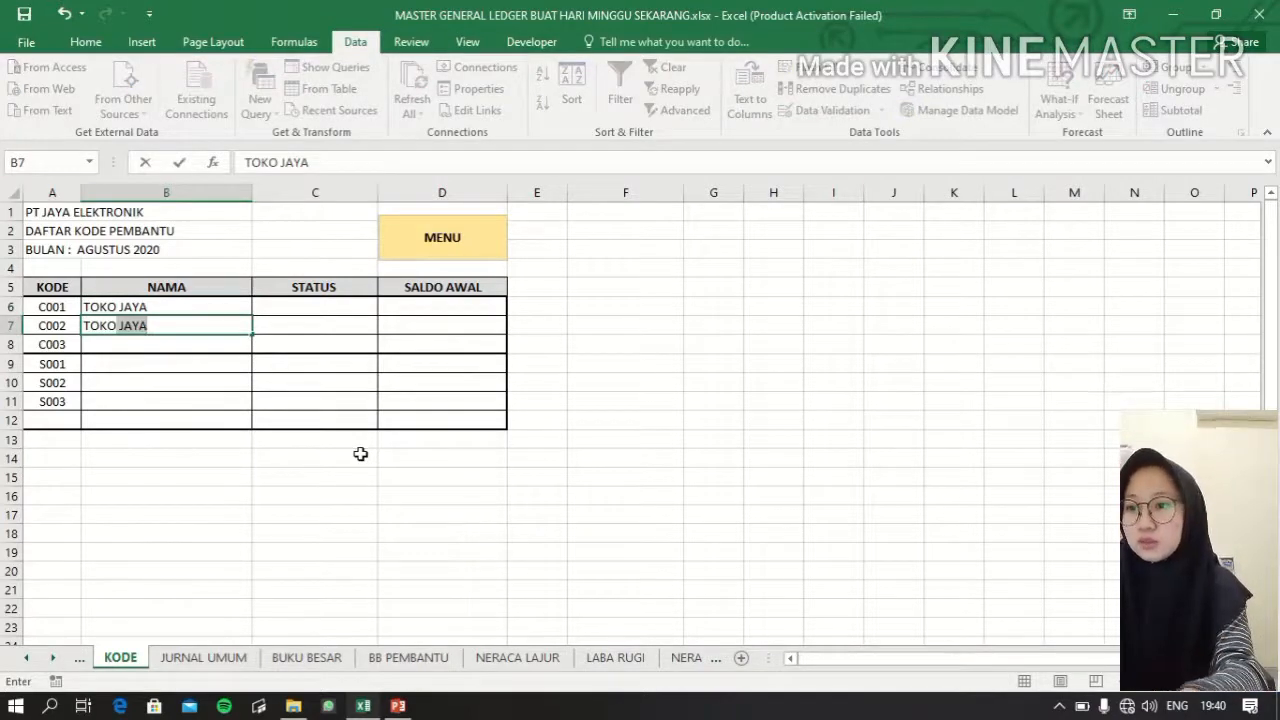
type("MAJU")
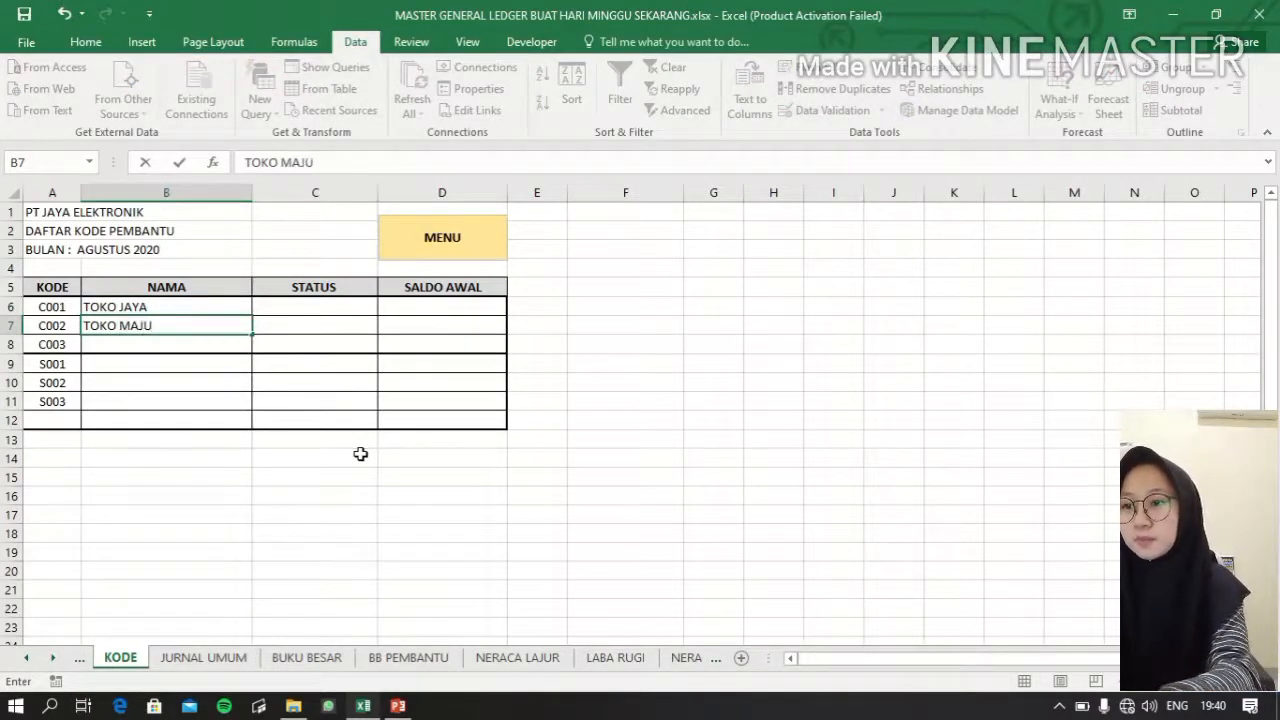
key("Return")
type("TOKO")
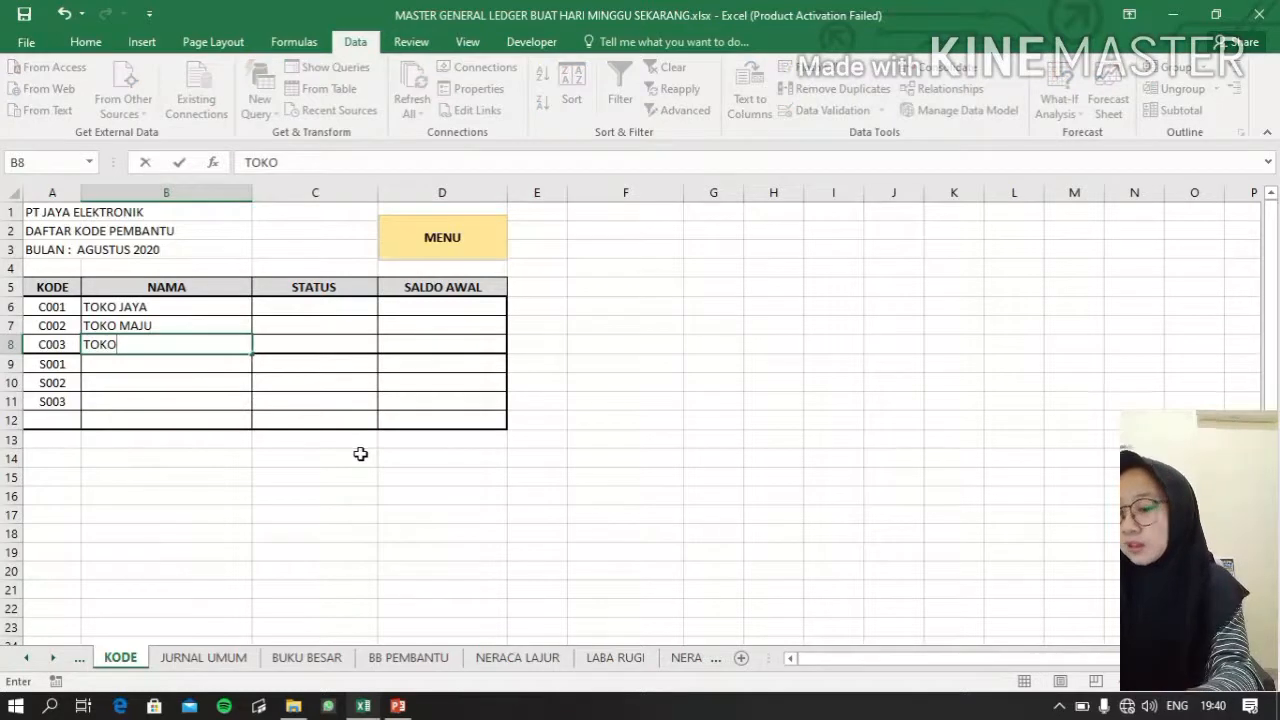
type(" SUPER")
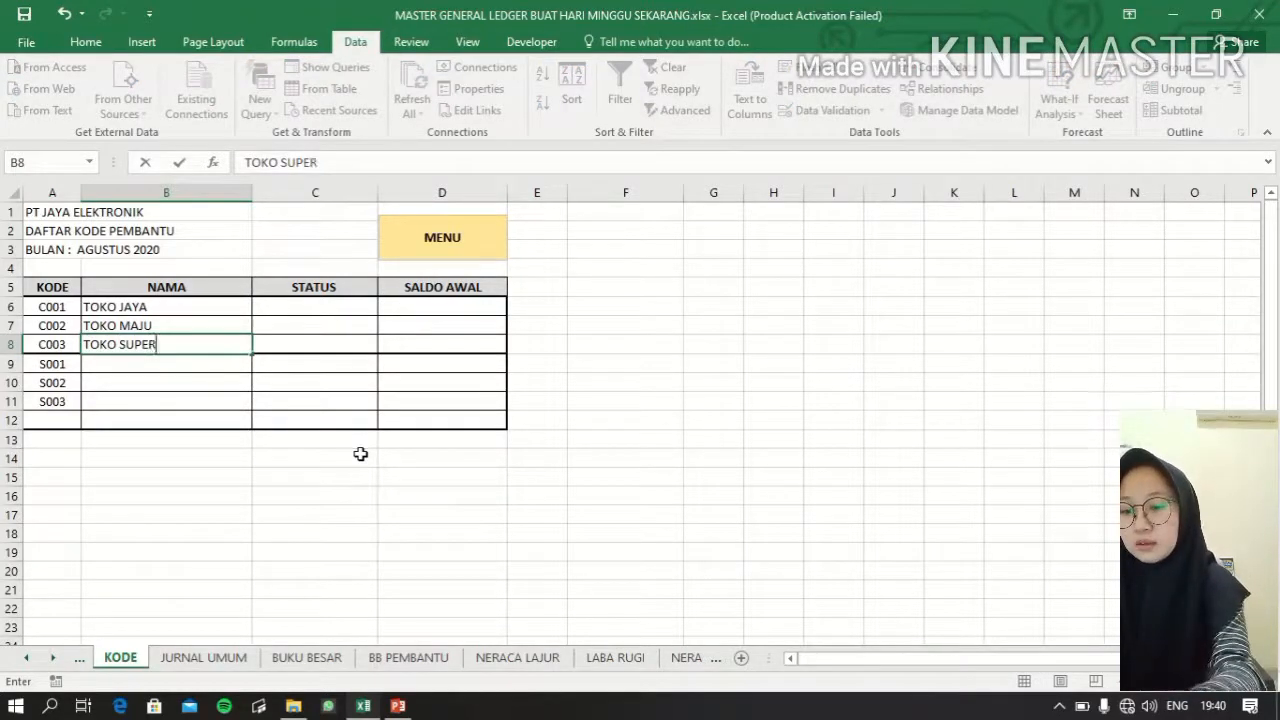
key("Return")
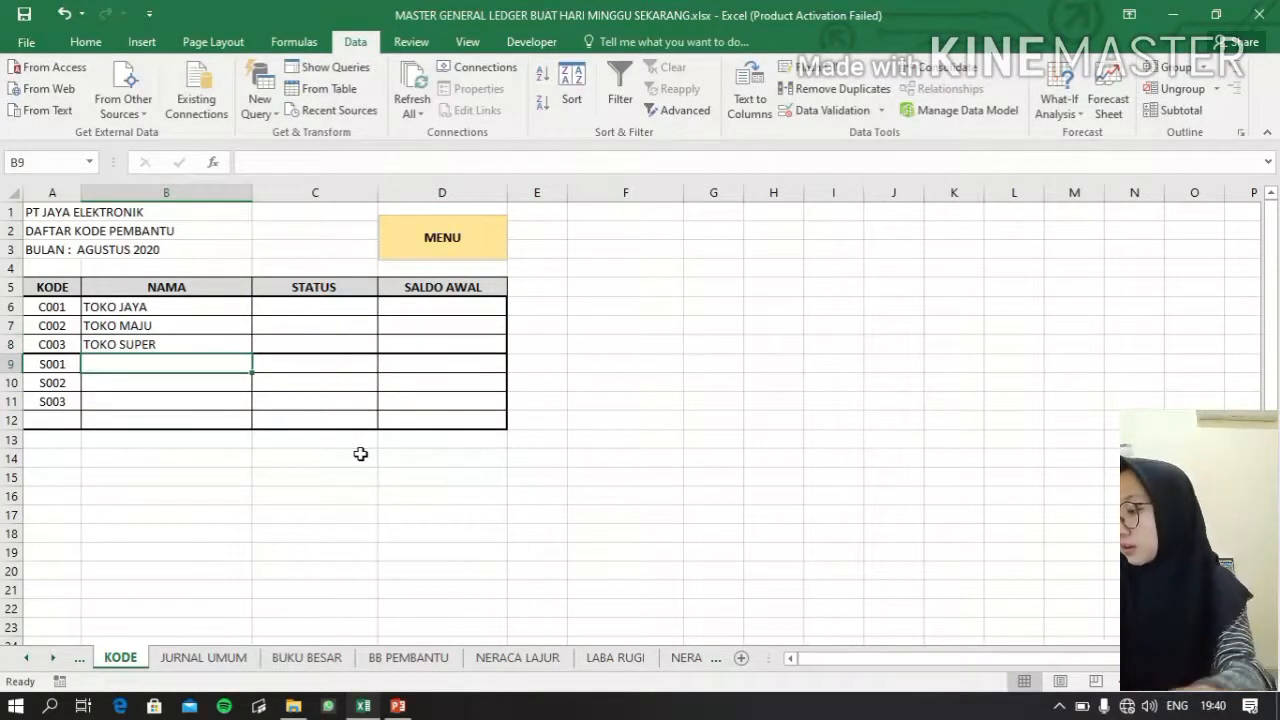
Fill B9:B11 of the NAMA column with TOKO ABC, TOKO 123 and TOKO XYZ.
type("TOKO ")
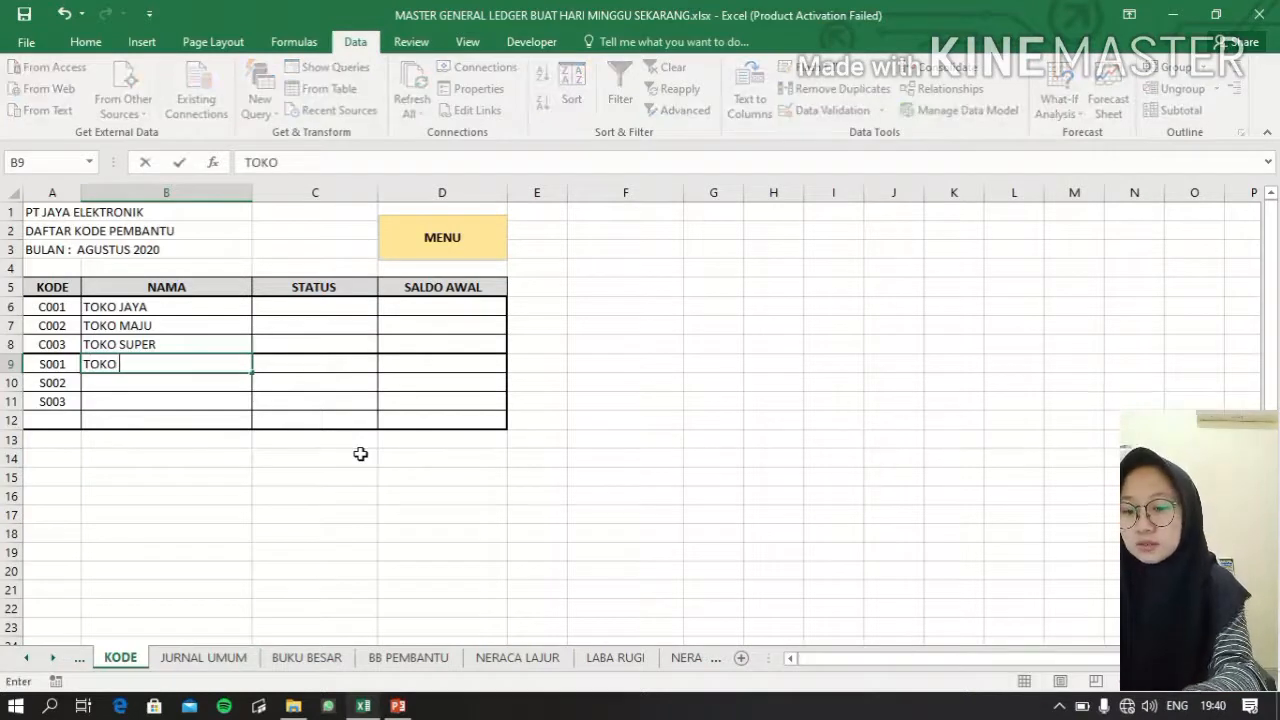
type("ABC")
key("Return")
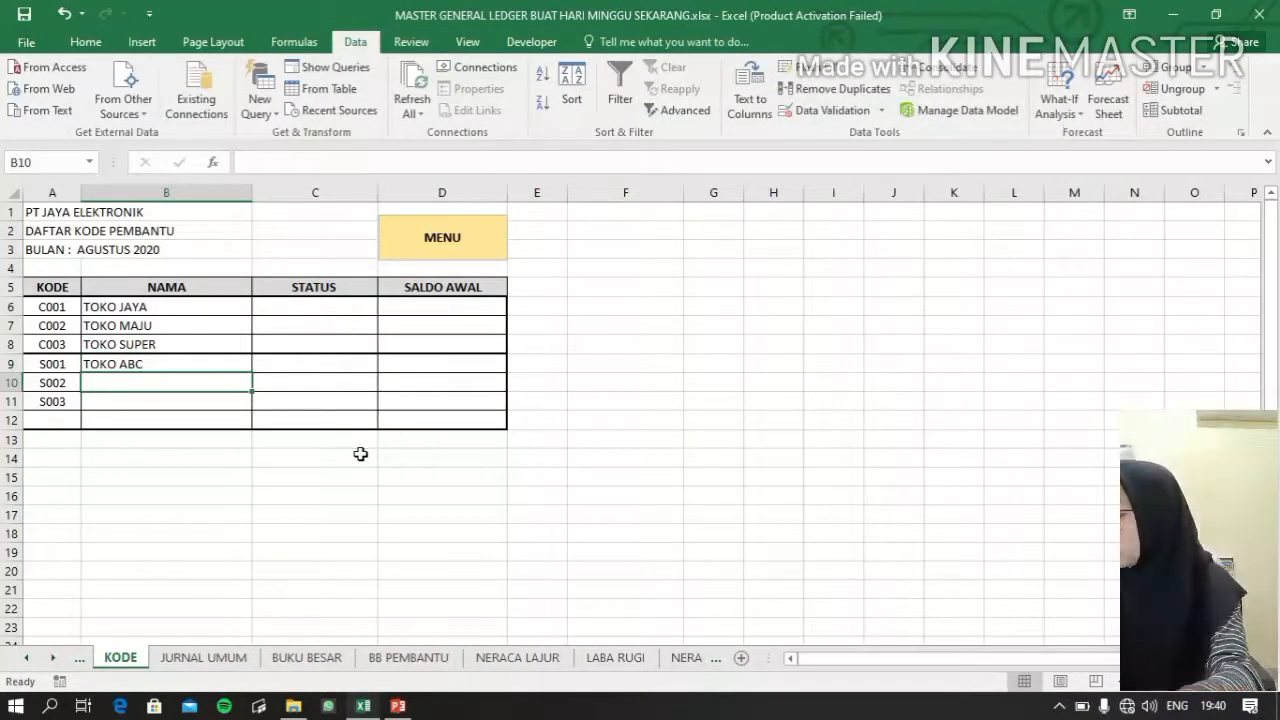
type("TOKO")
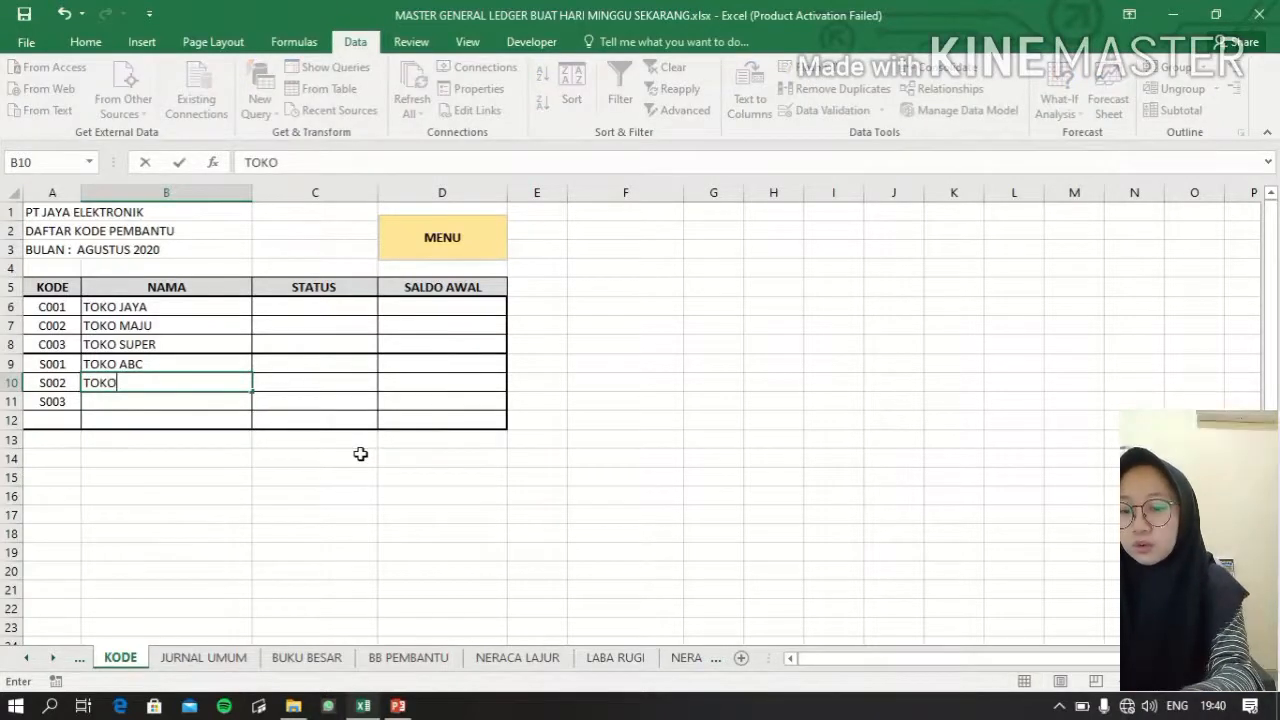
type(" 123")
key("Return")
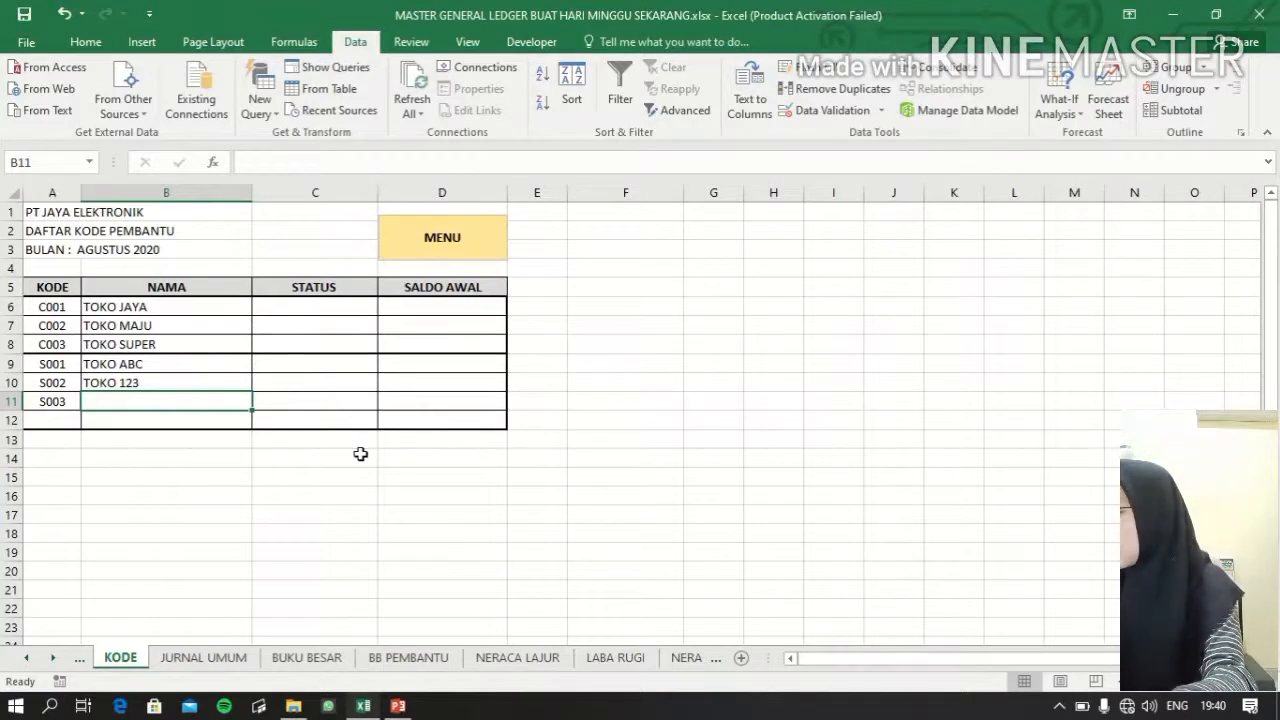
type("TOKO")
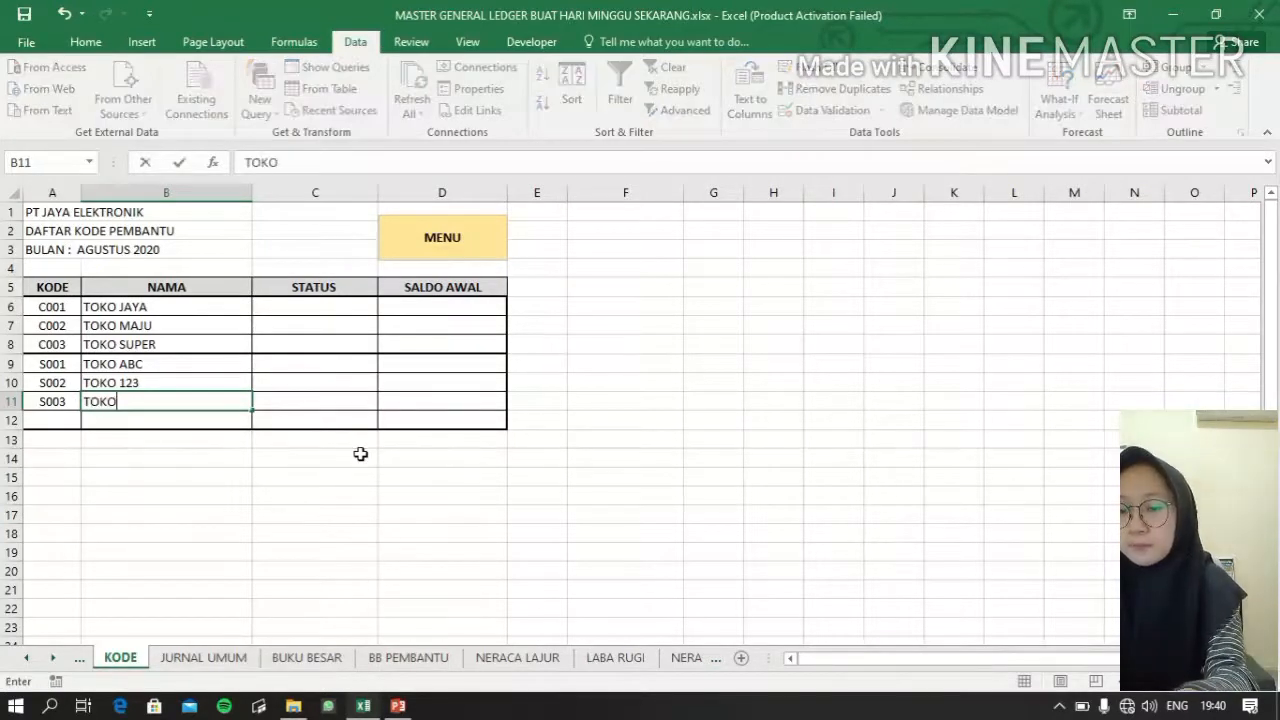
type(" XY")
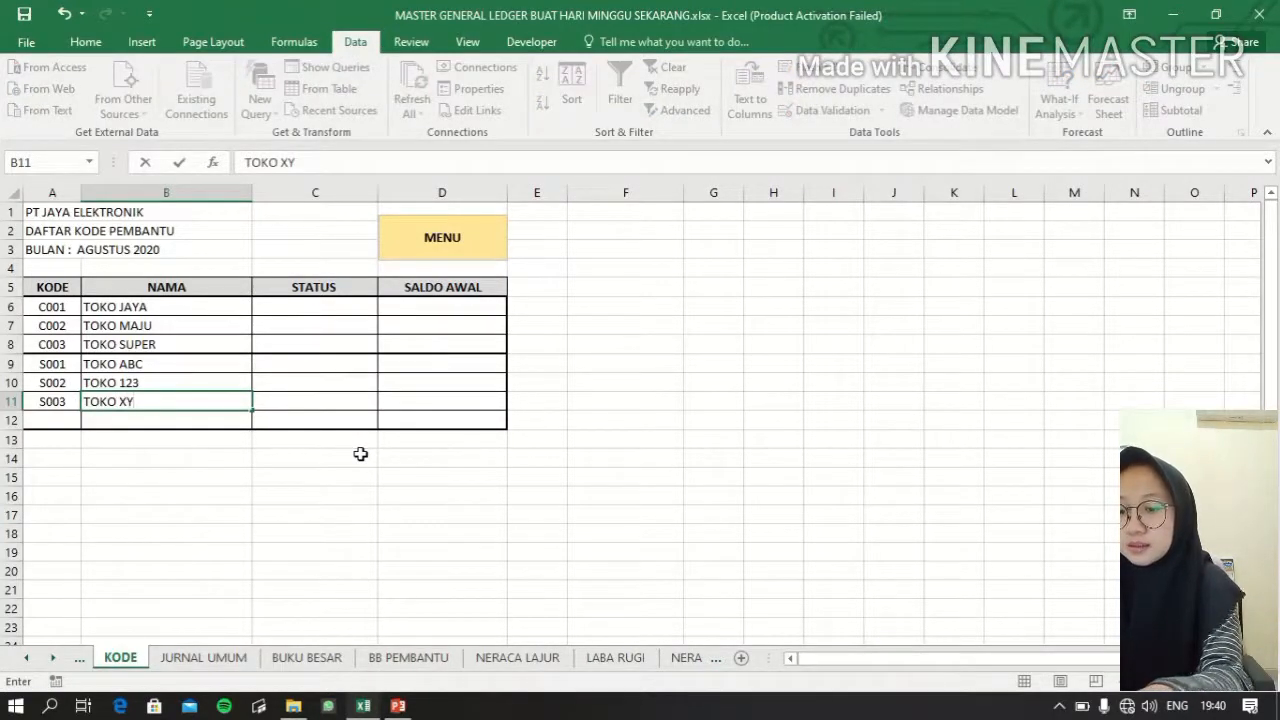
type("Z")
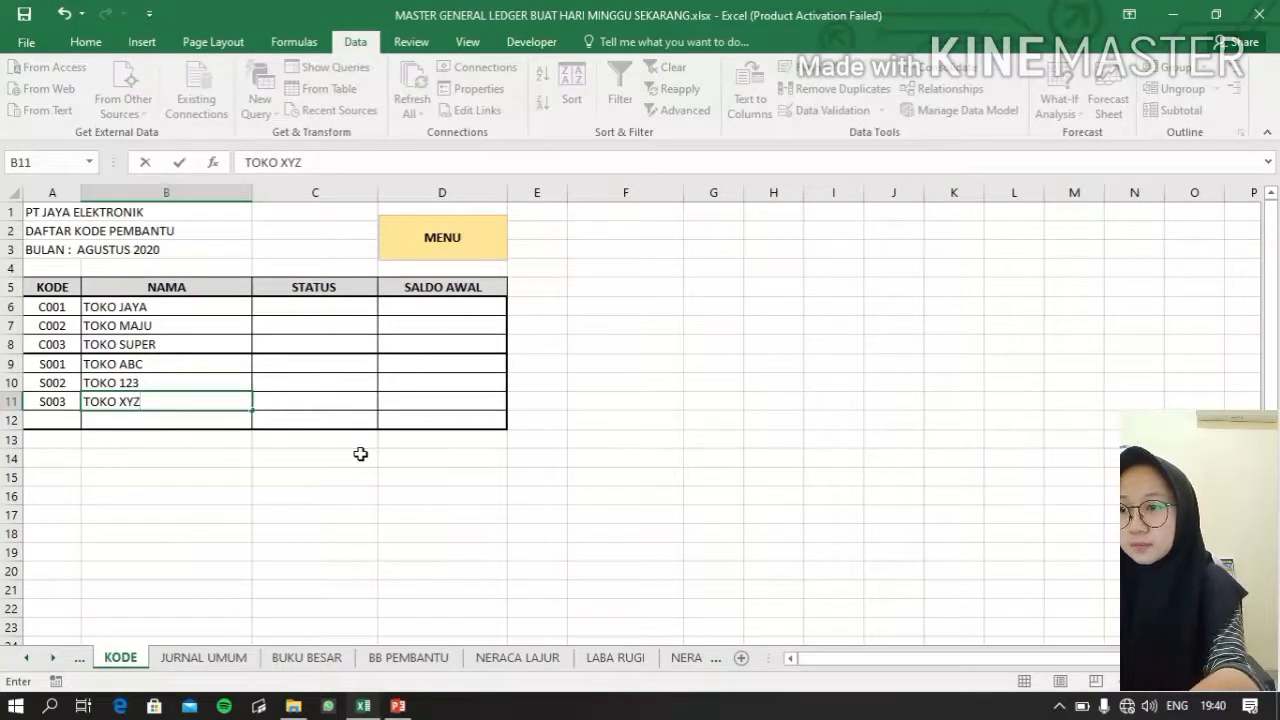
key("Tab")
Enter the status Account Receivable for TOKO JAYA in C6.
key("Up")
key("Up")
key("Up")
key("Up")
key("Up")
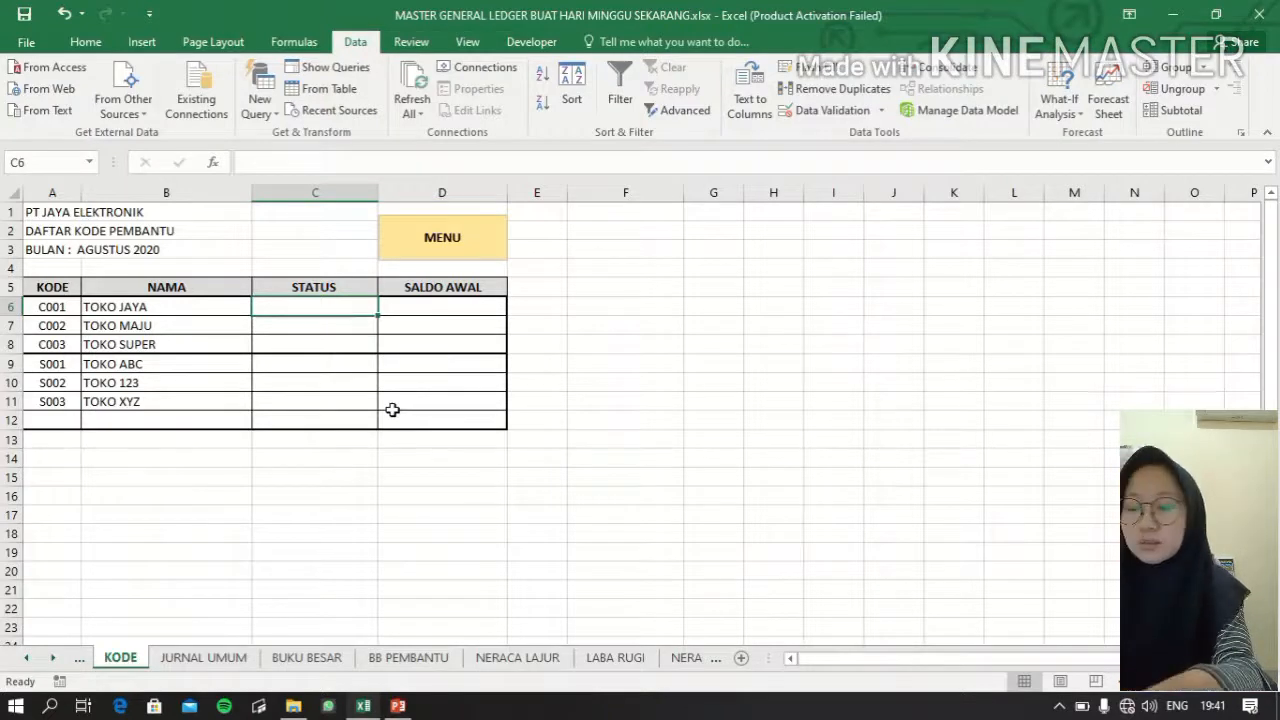
type("AC")
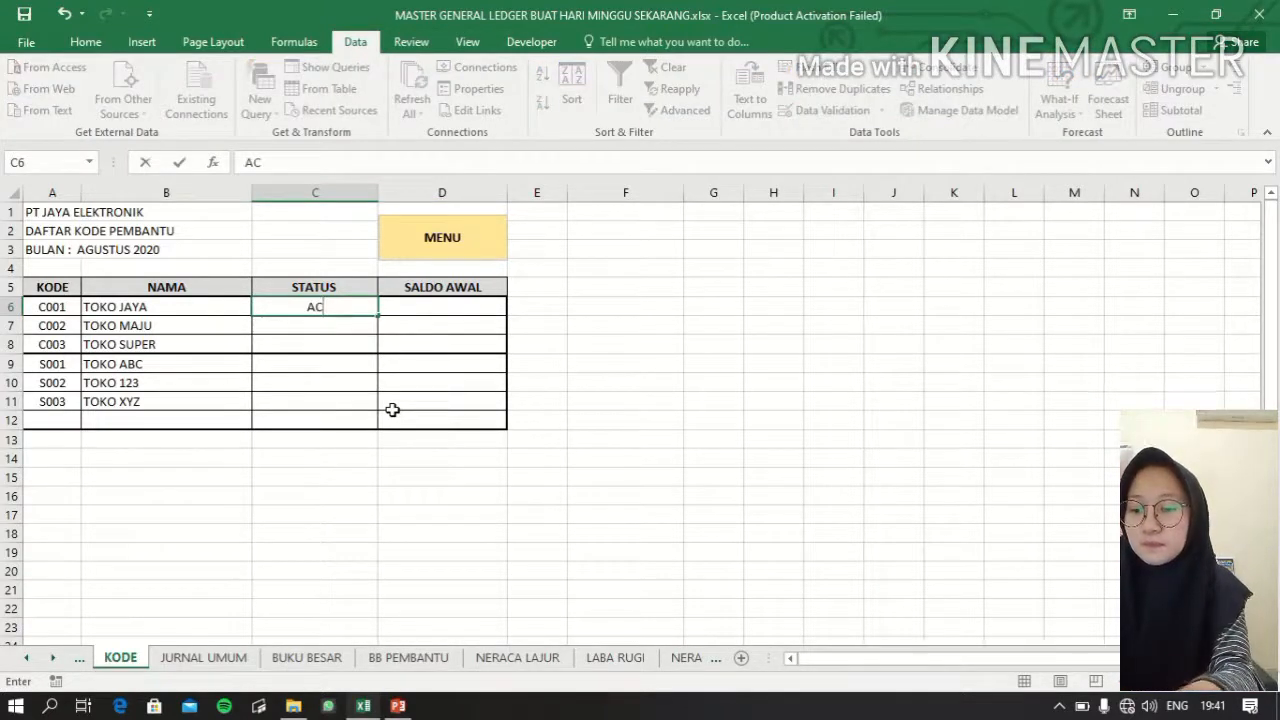
key("BackSpace")
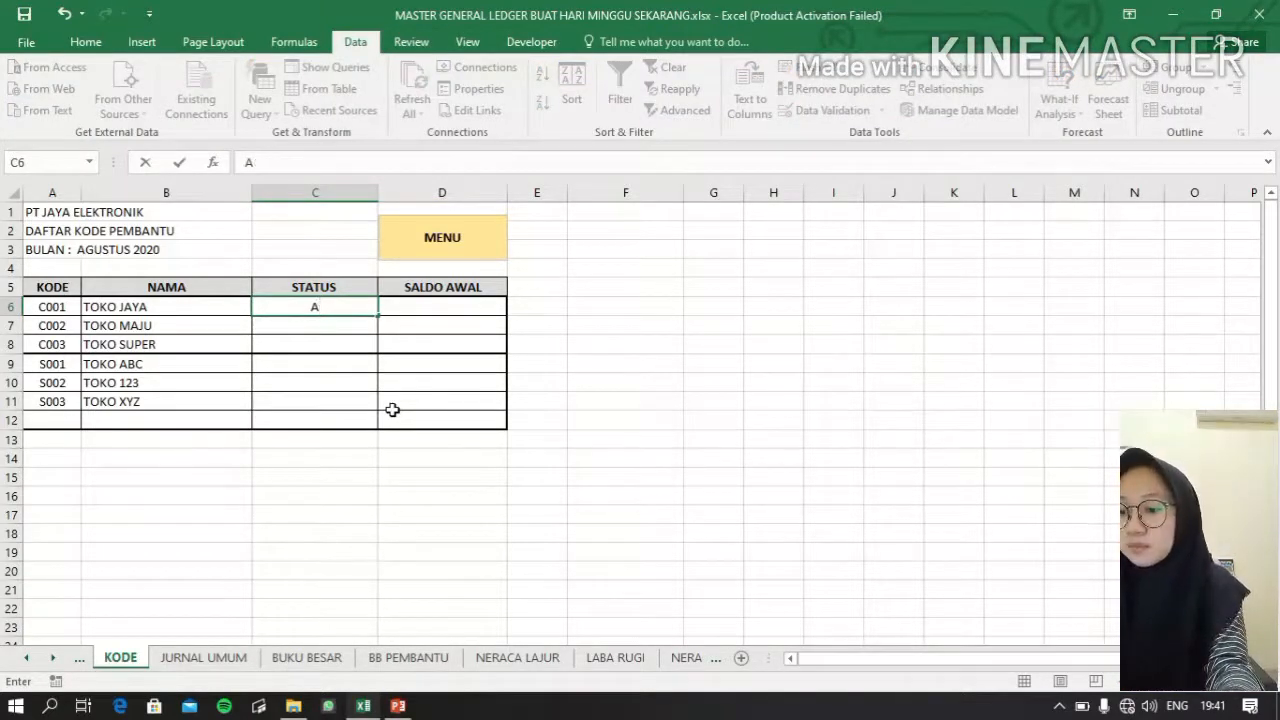
type("ccount")
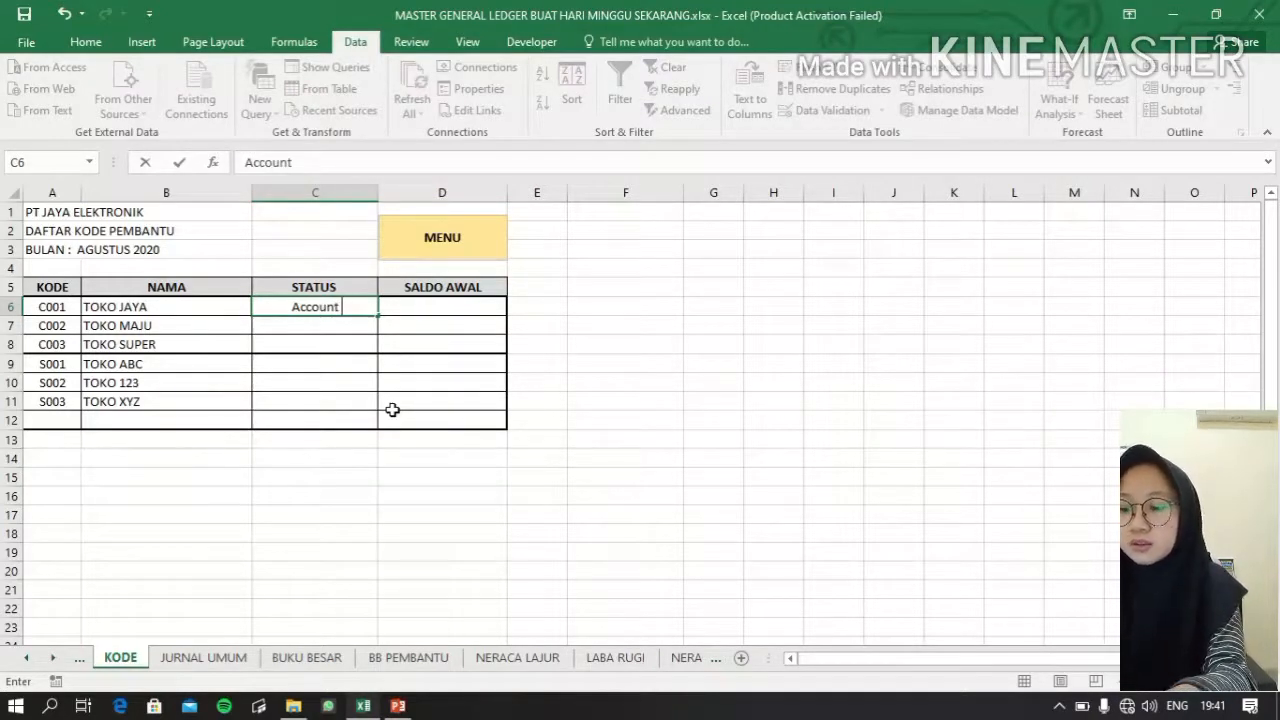
type(" Receivab")
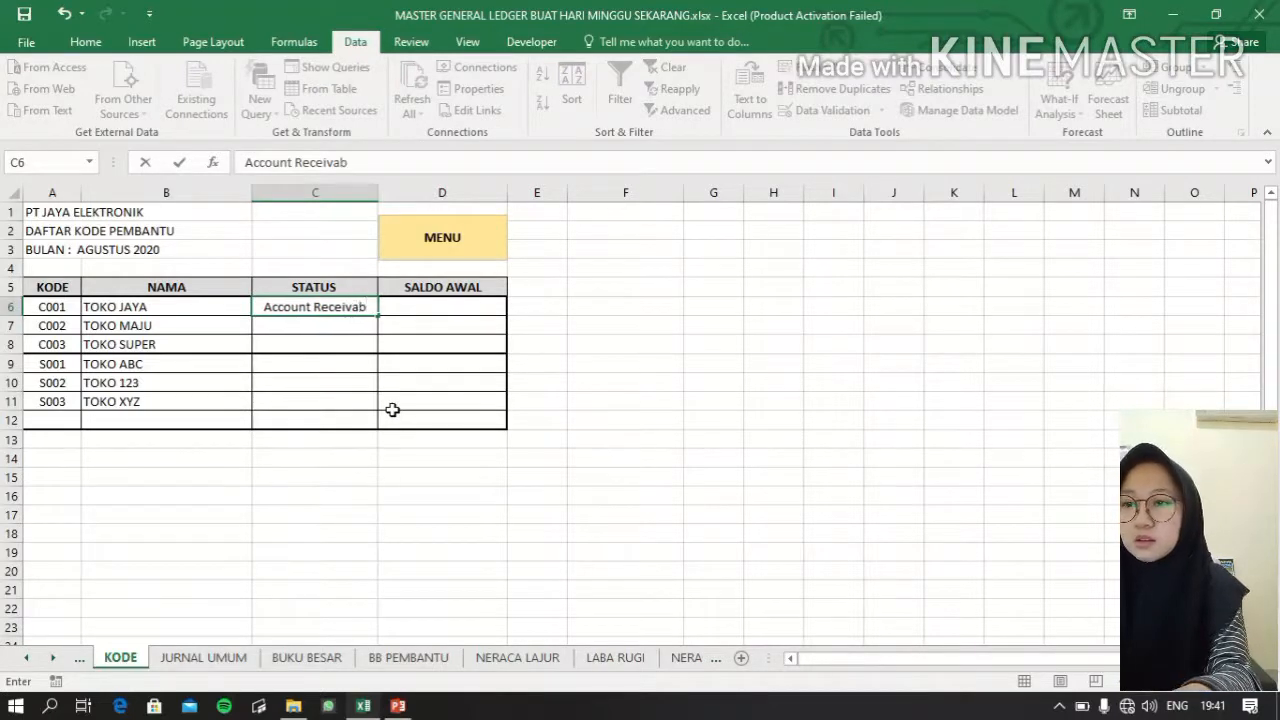
type("le")
key("Return")
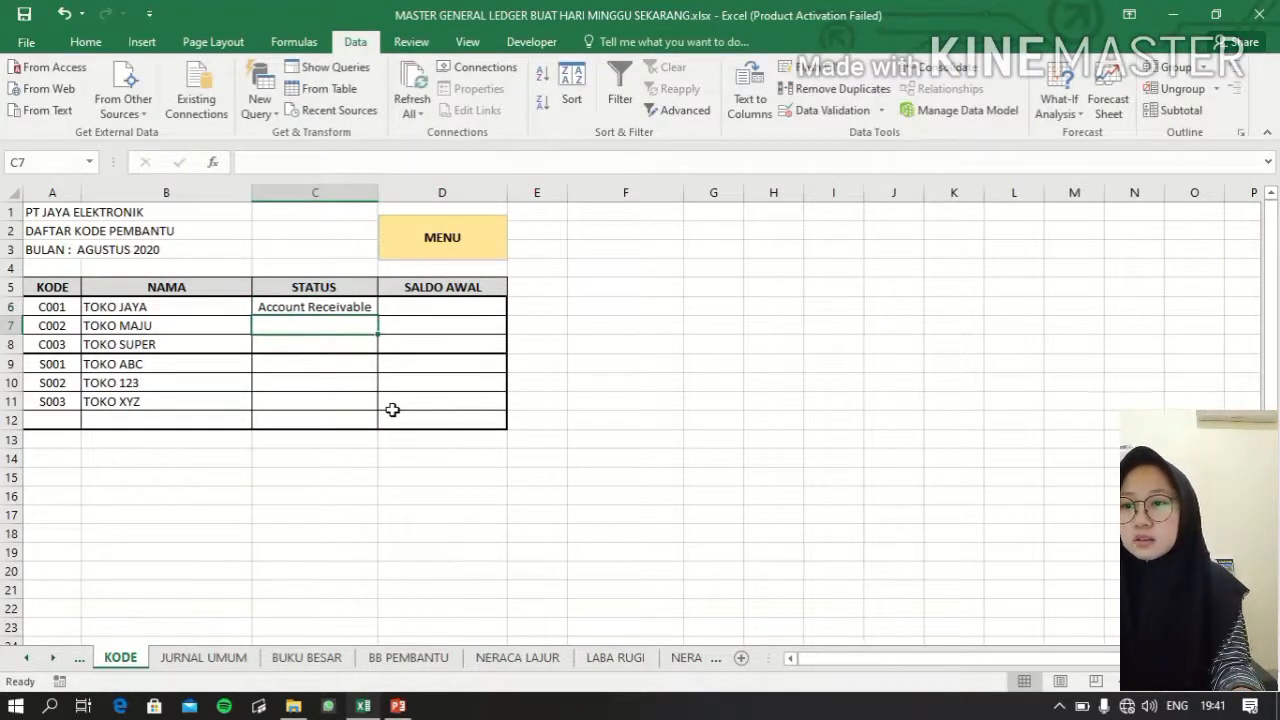
Fill the STATUS cells C7 and C8 with formulas referencing the cell above, =C6 and =C7.
type("=")
key("Up")
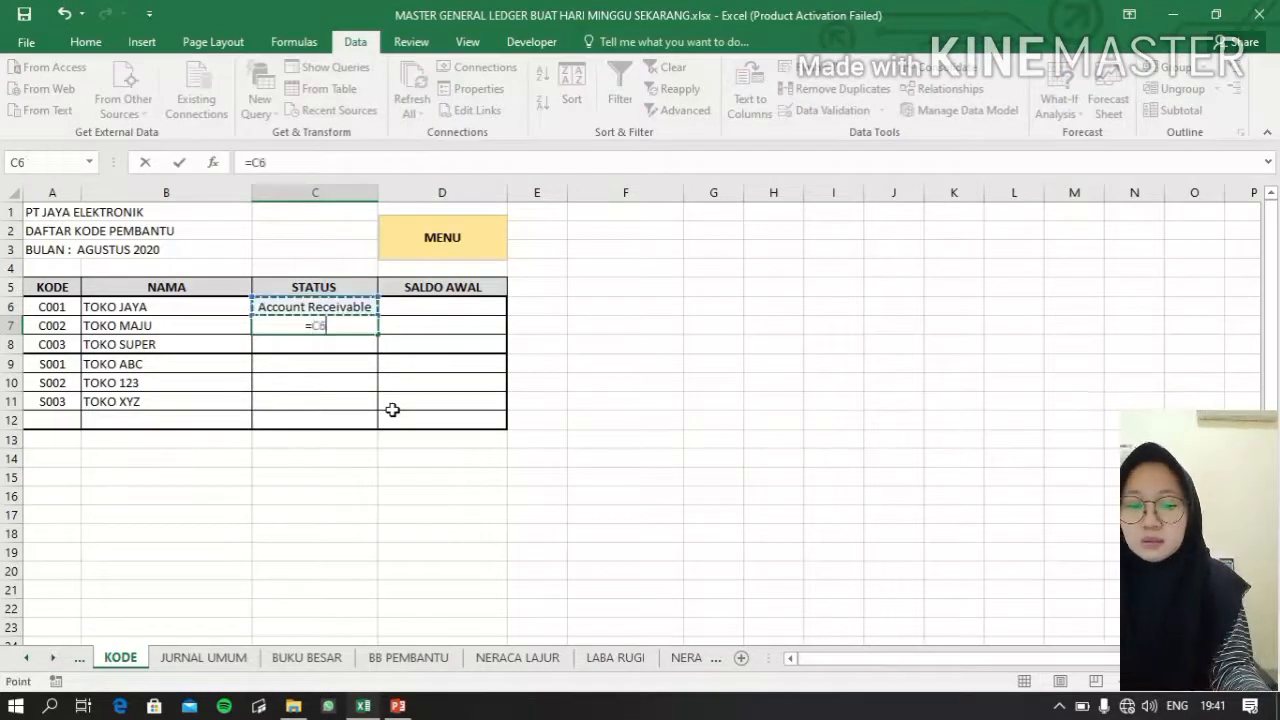
key("Return")
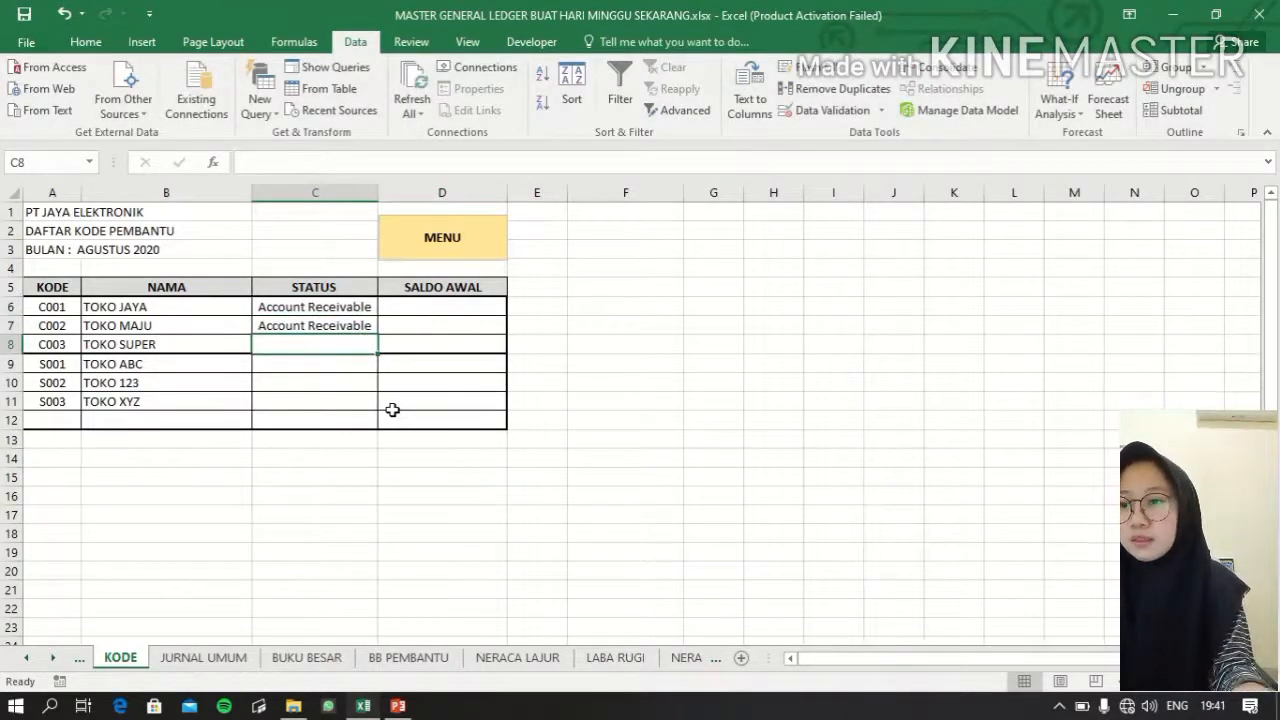
type("=")
key("Up")
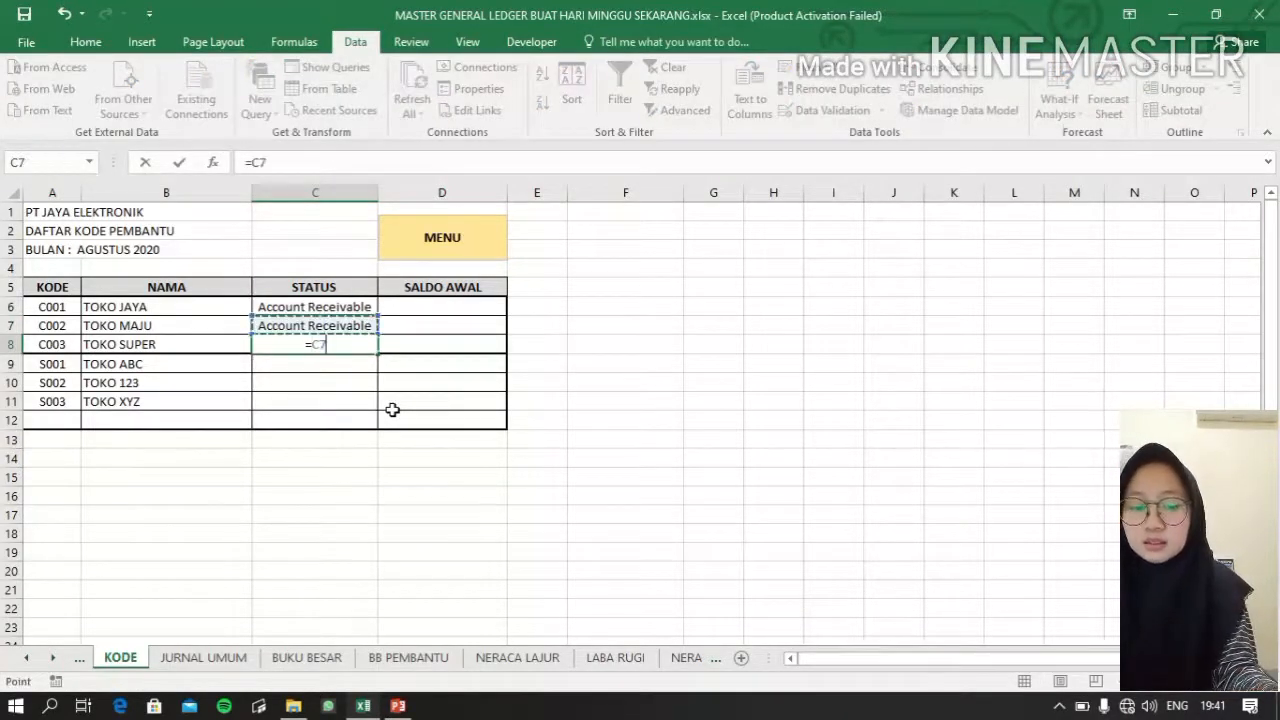
key("Return")
Enter the status Account Payable for TOKO ABC in C9.
key("Down")
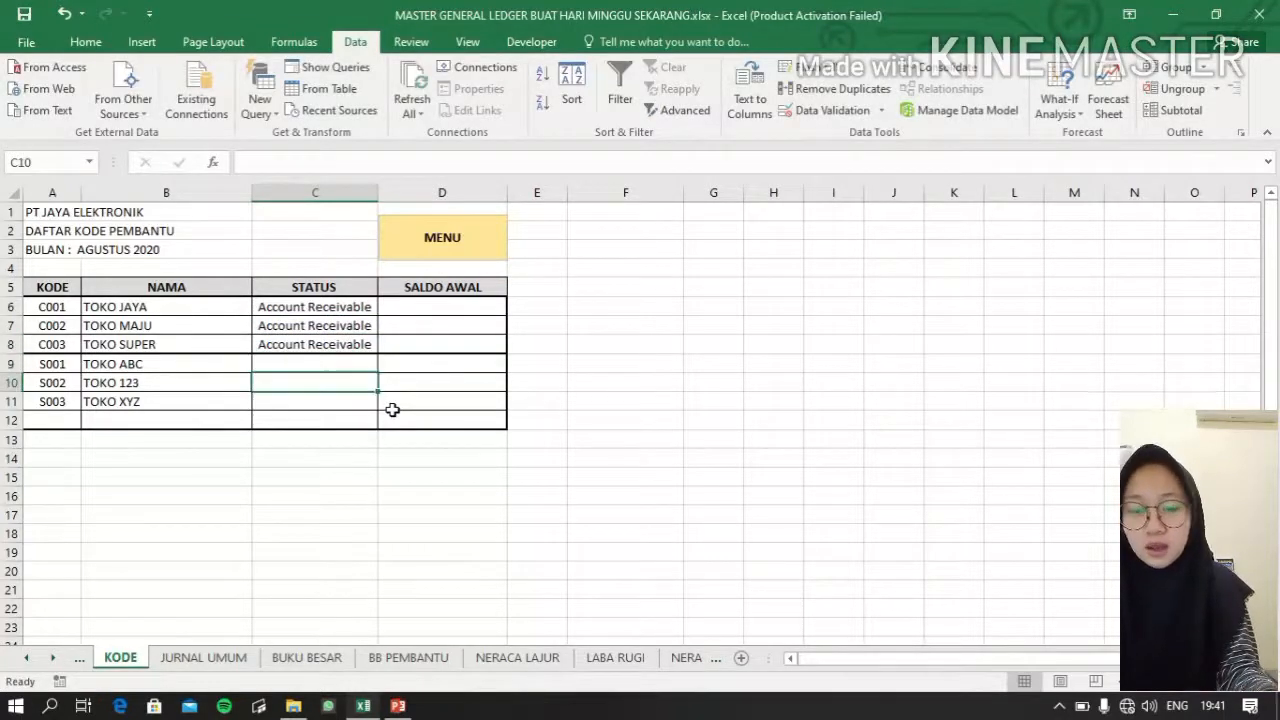
key("Up")
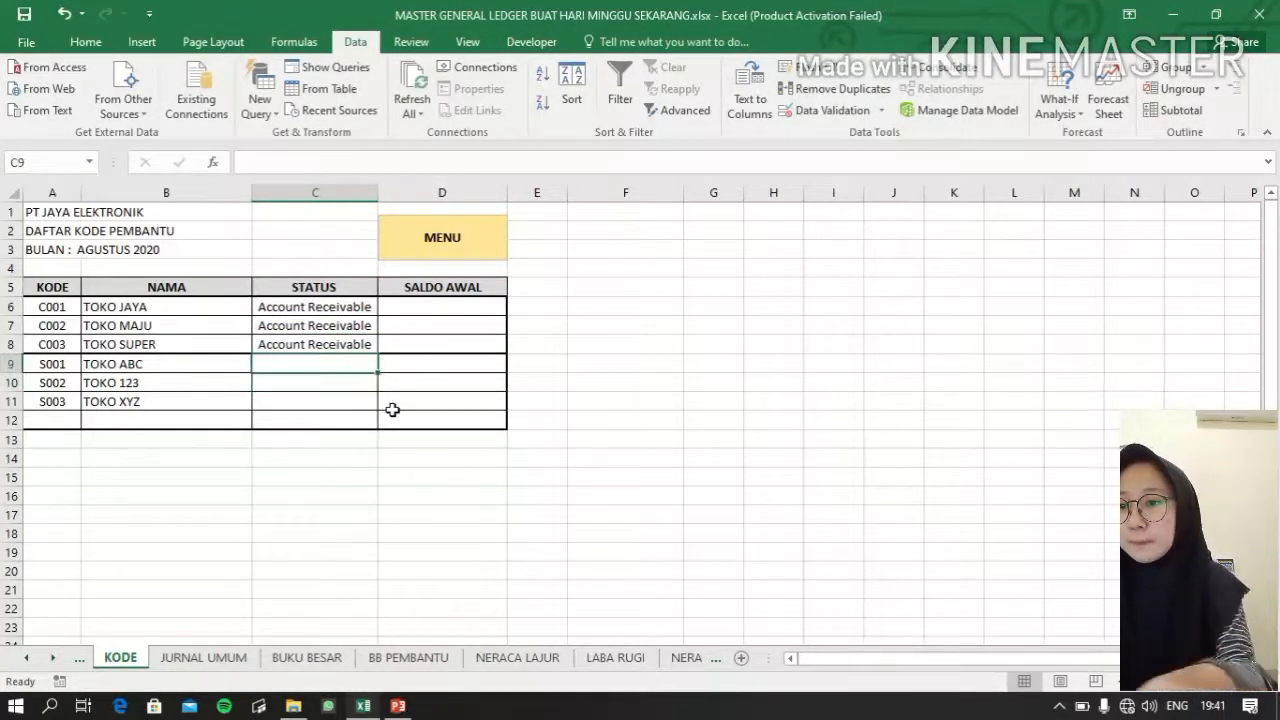
type("Aco")
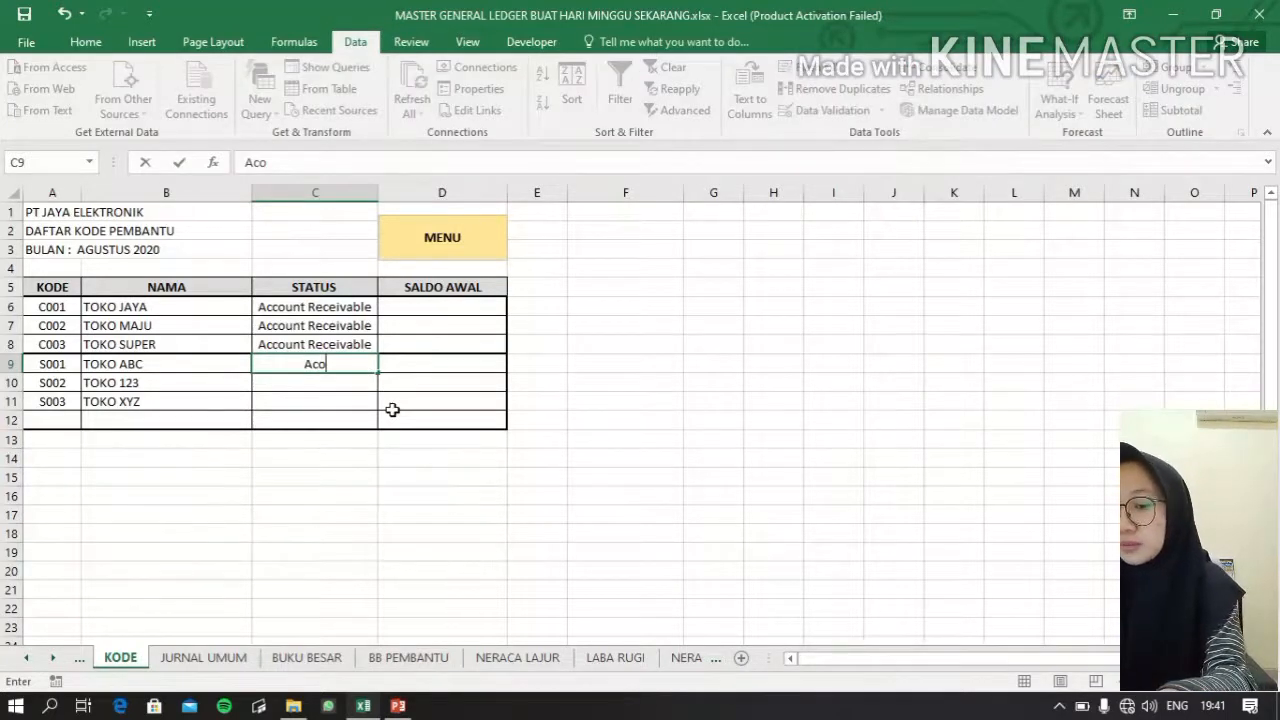
key("BackSpace")
type("count ")
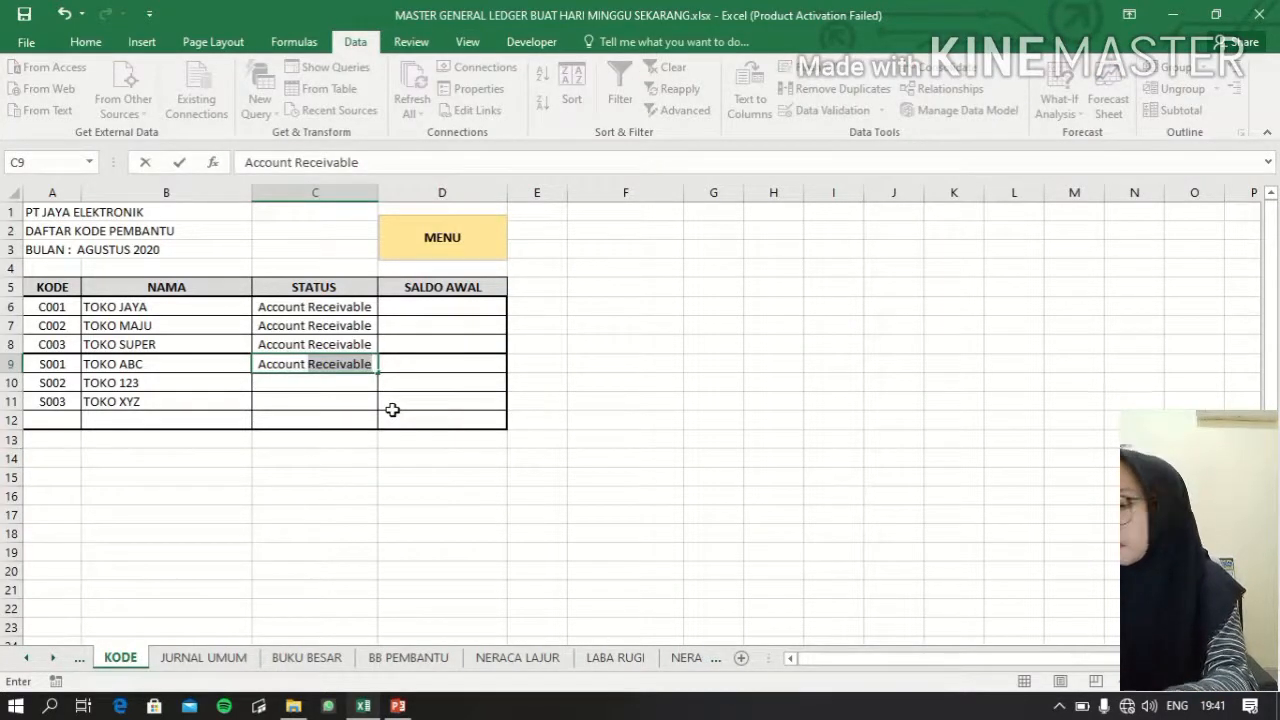
type("P")
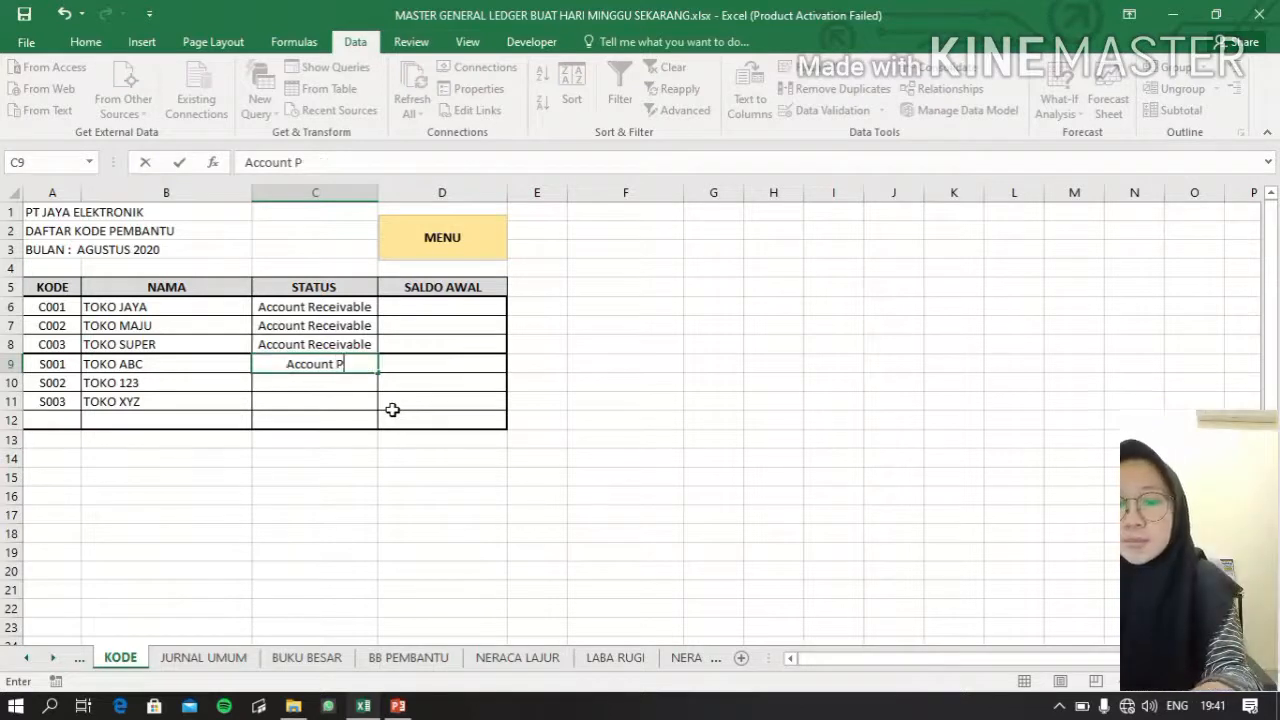
type("ayabl")
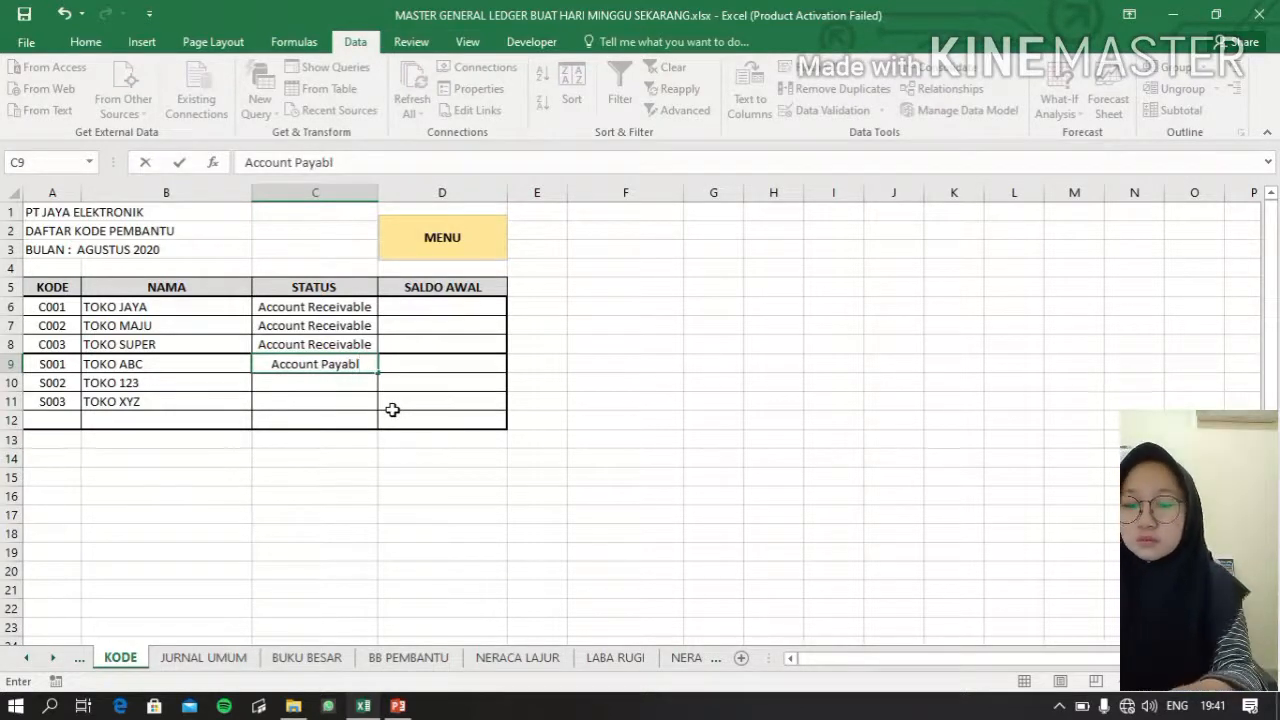
type("e")
key("Return")
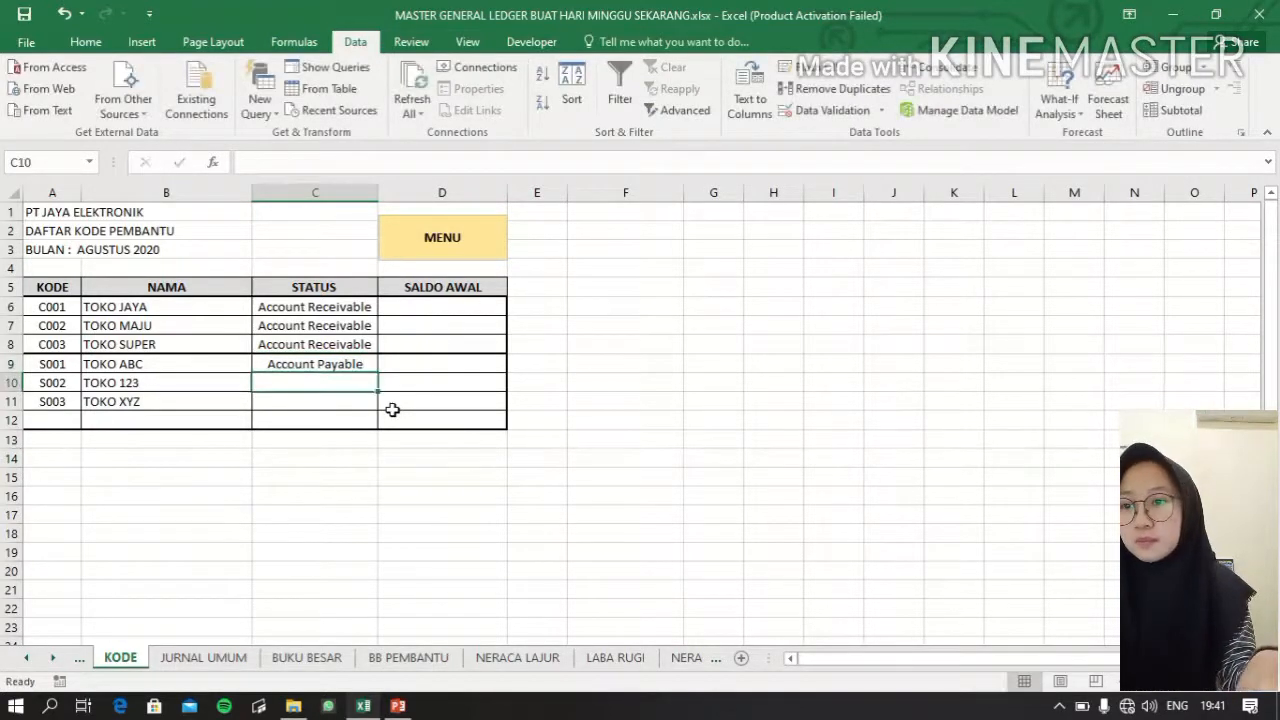
Fill the STATUS cells C10 and C11 with formulas that each reference the cell above, starting with =C9 in C10.
type("=")
key("Up")
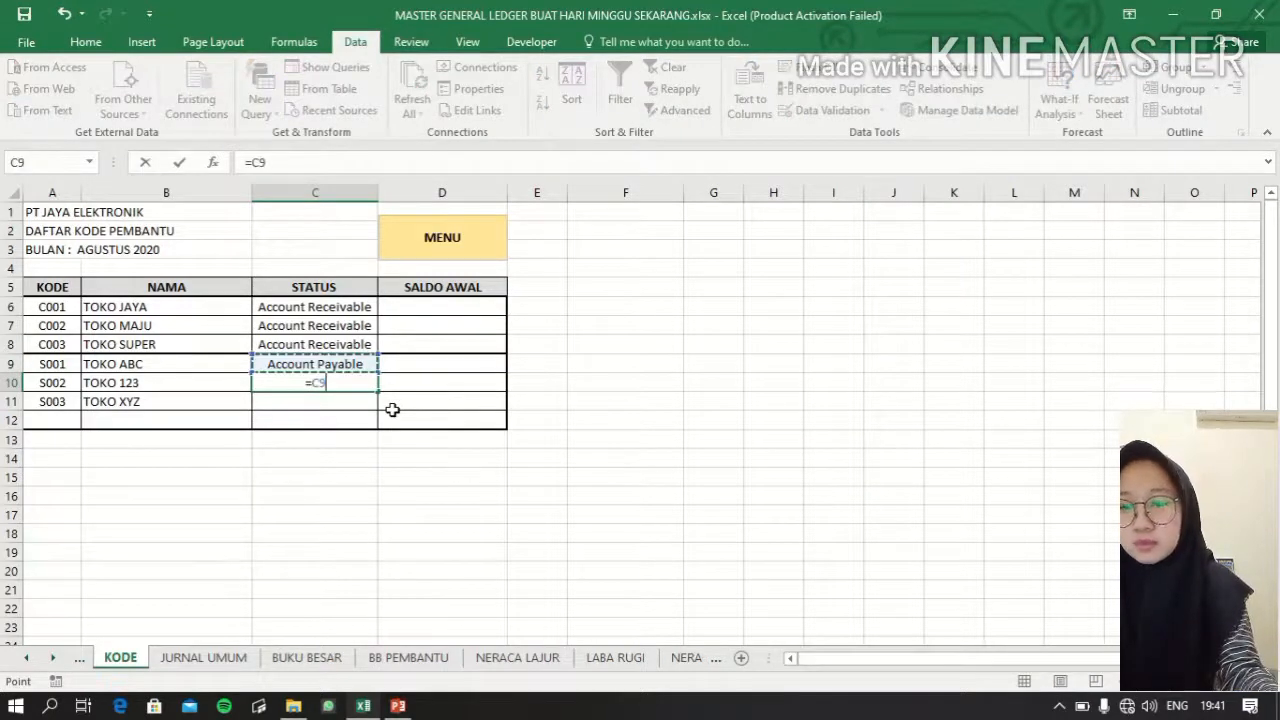
key("Return")
type("=")
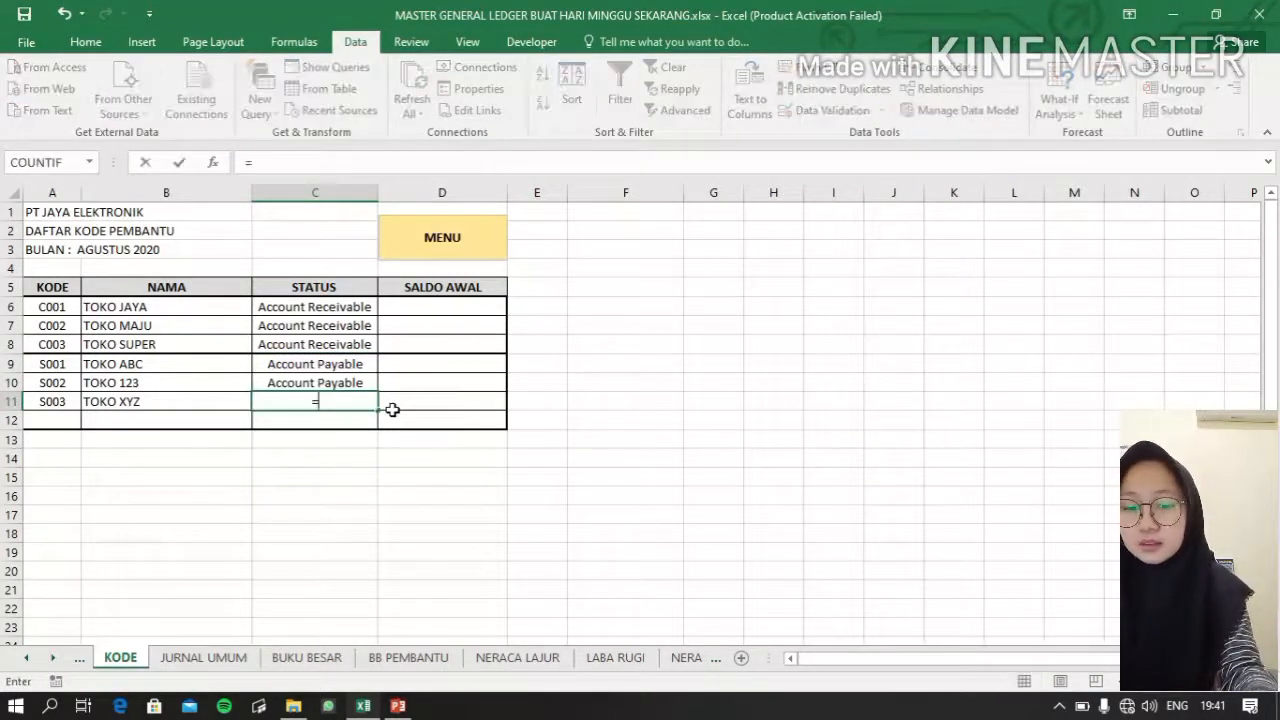
key("Up")
key("Return")
Enter the opening balance 8000000 for TOKO JAYA in the SALDO AWAL cell D6.
key("Right")
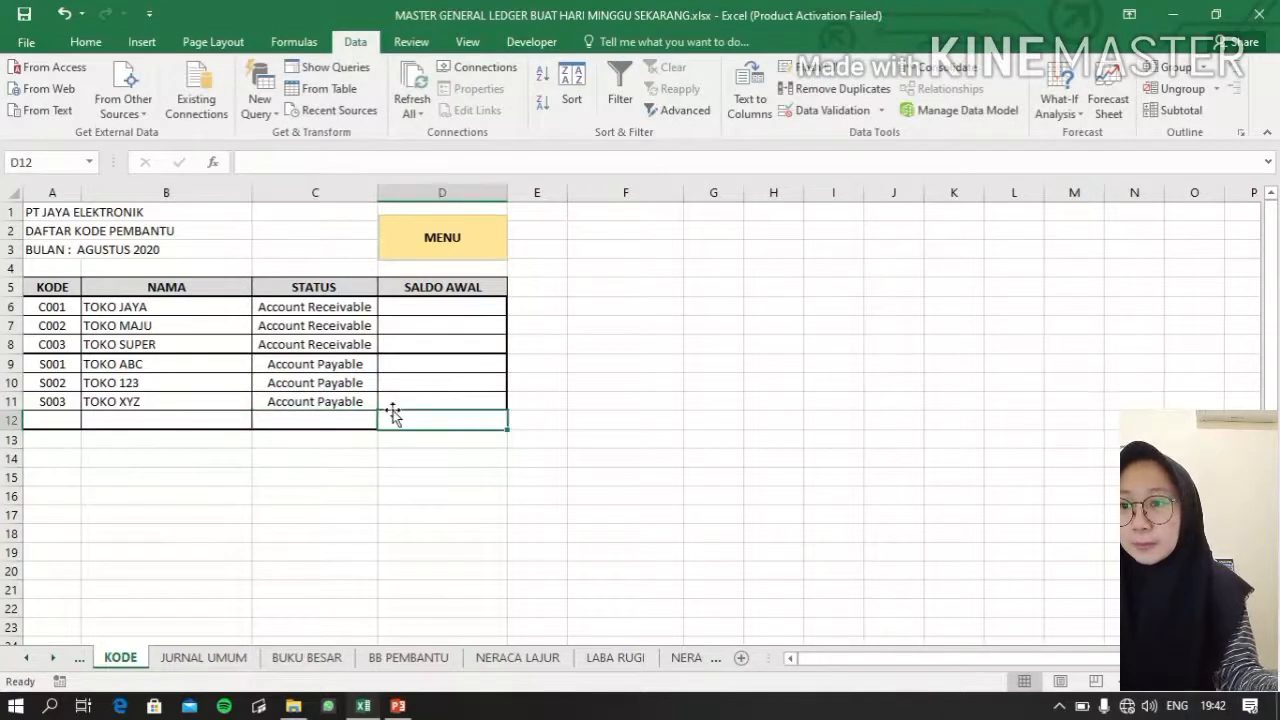
key("Up")
key("Up")
key("Up")
key("Up")
key("Up")
key("Up")
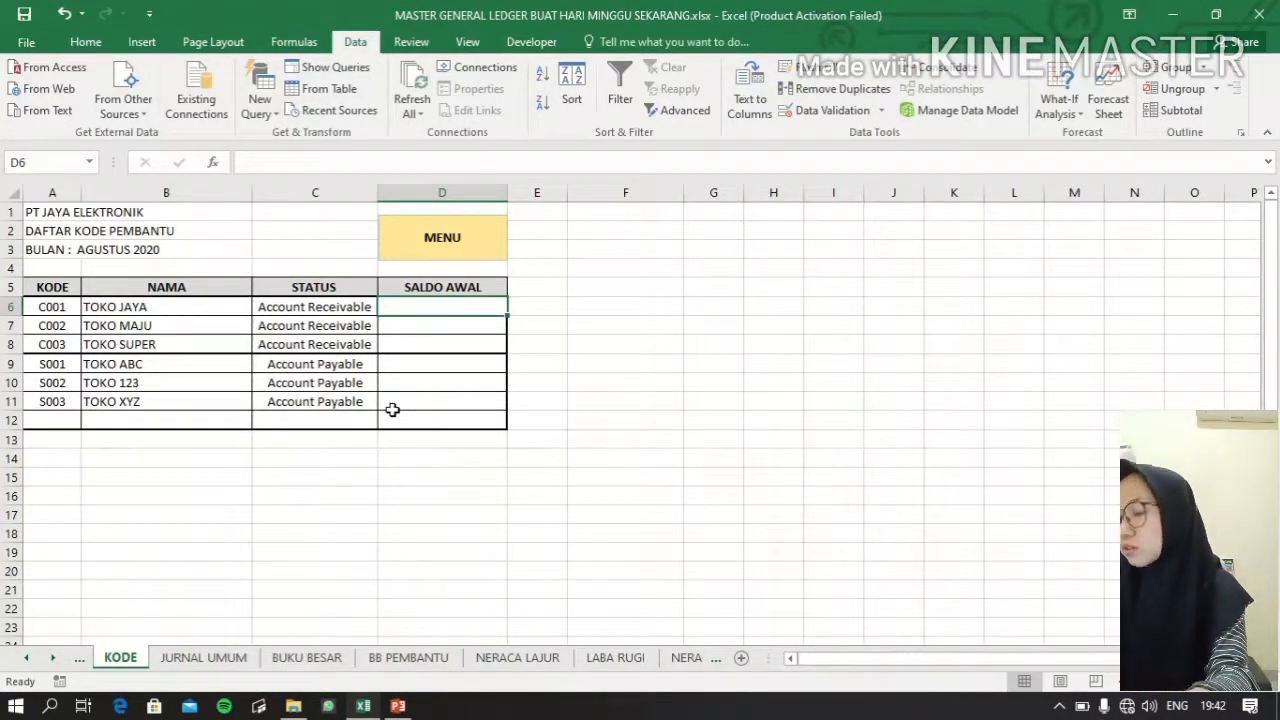
type("8.000.0")
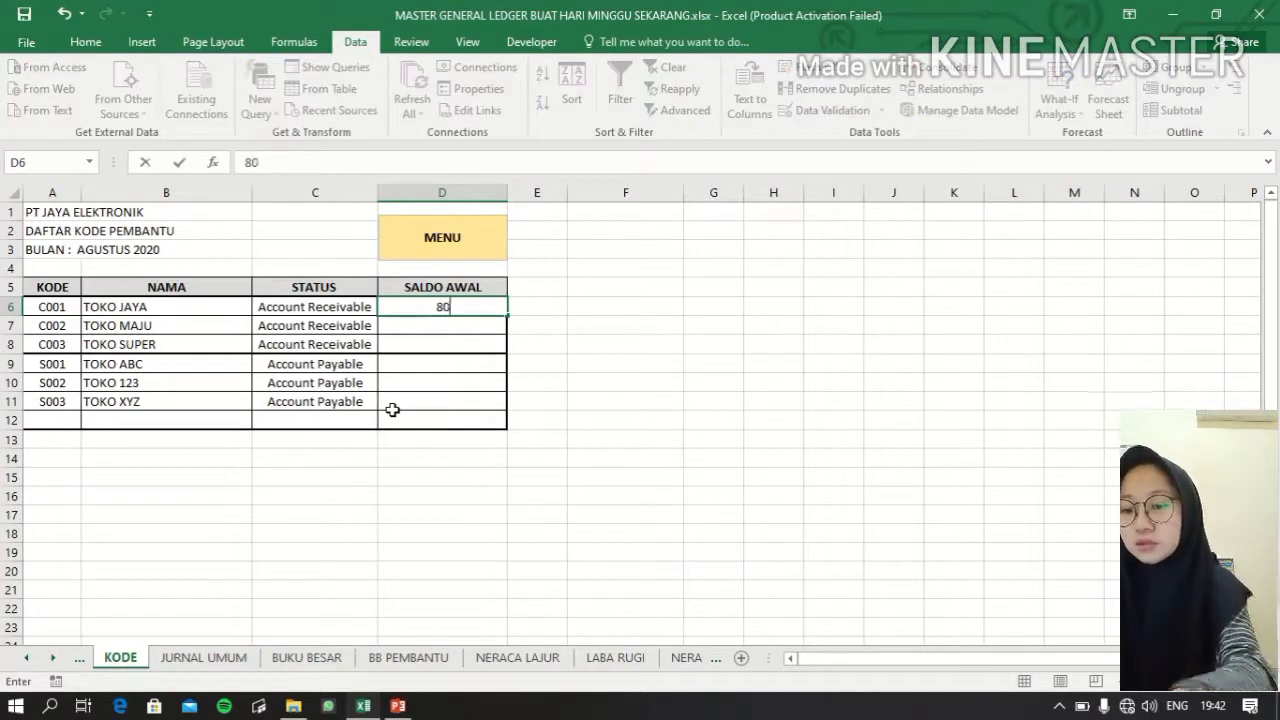
type("00000")
key("Return")
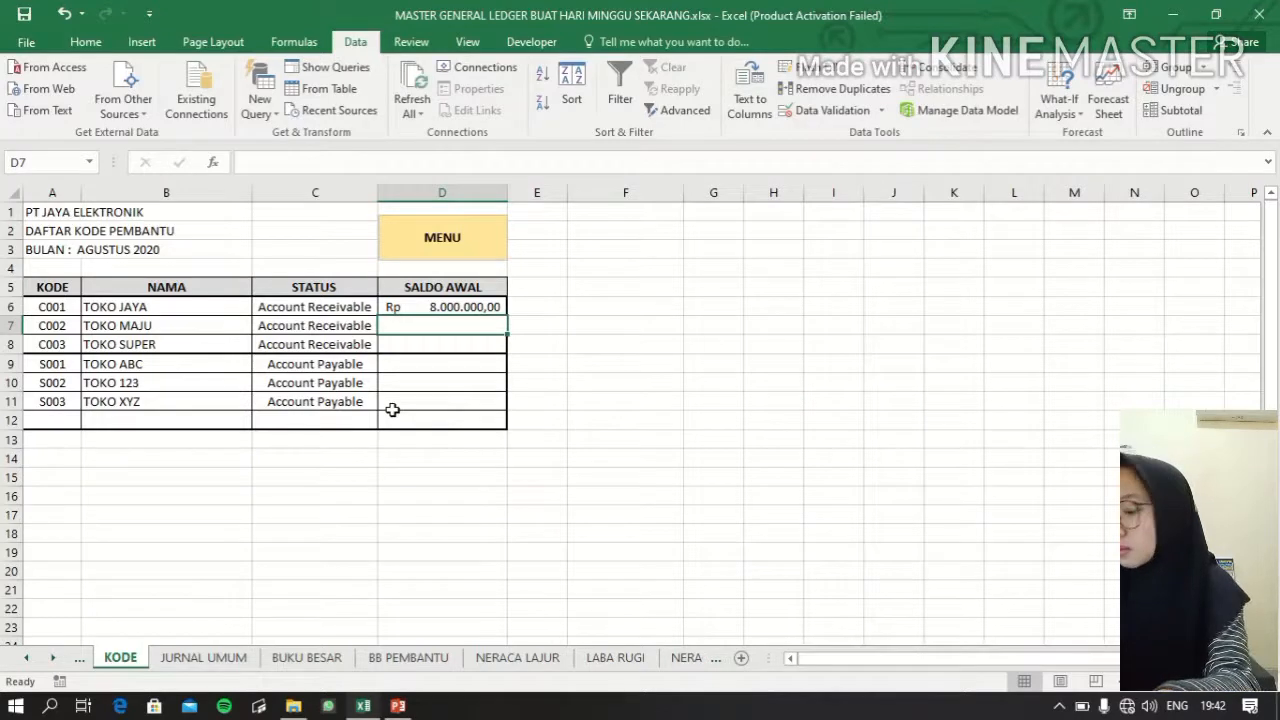
Enter the opening balances 10000000 for TOKO MAJU in D7 and 7000000 for TOKO SUPER in D8.
type("100")
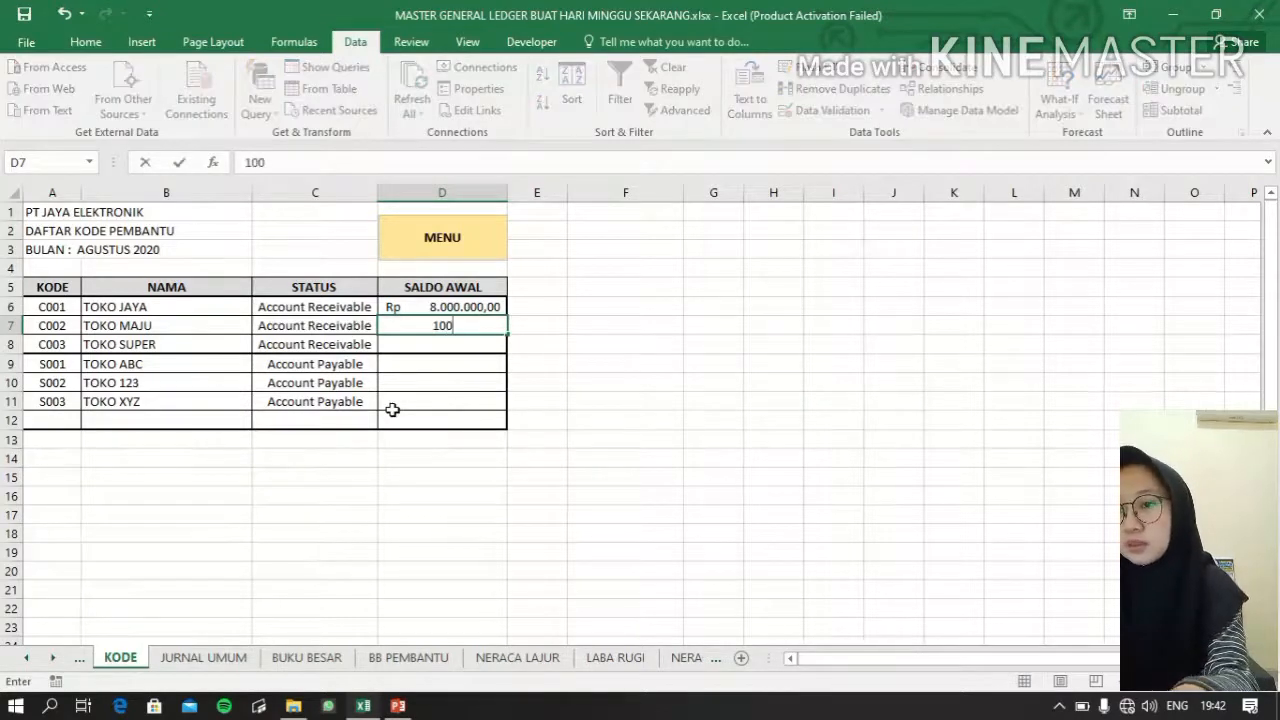
type("00000")
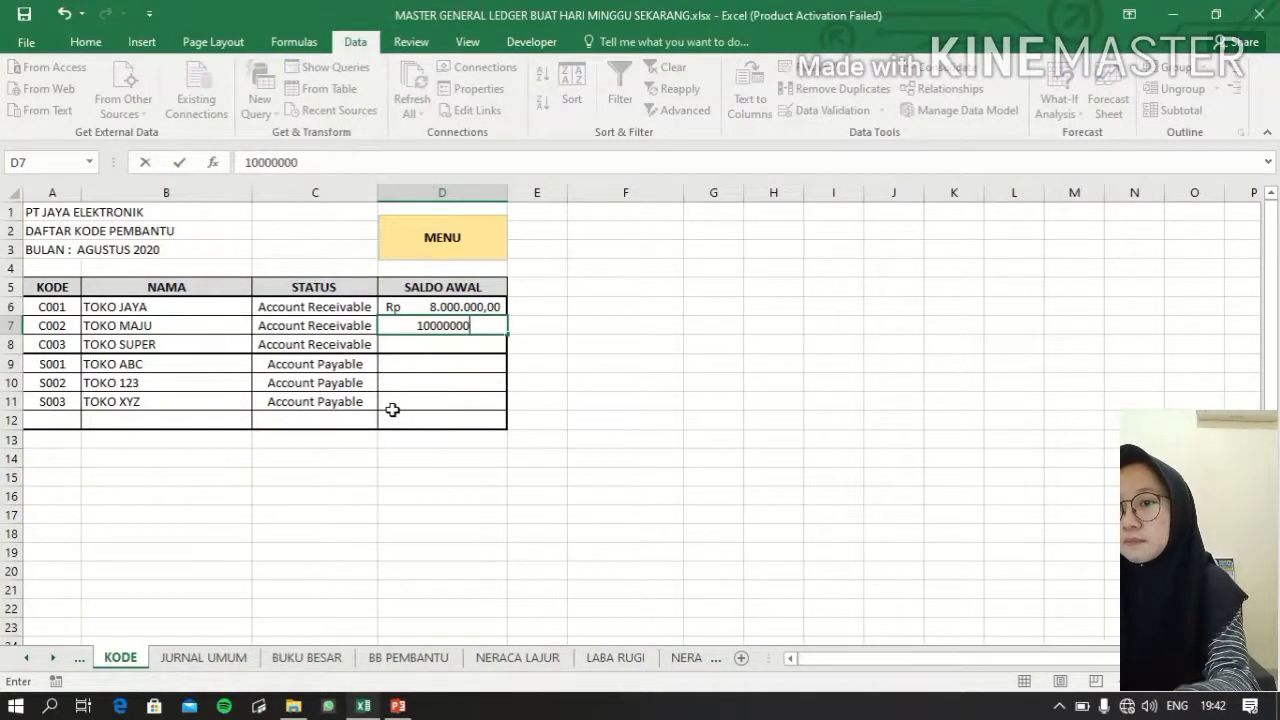
key("Return")
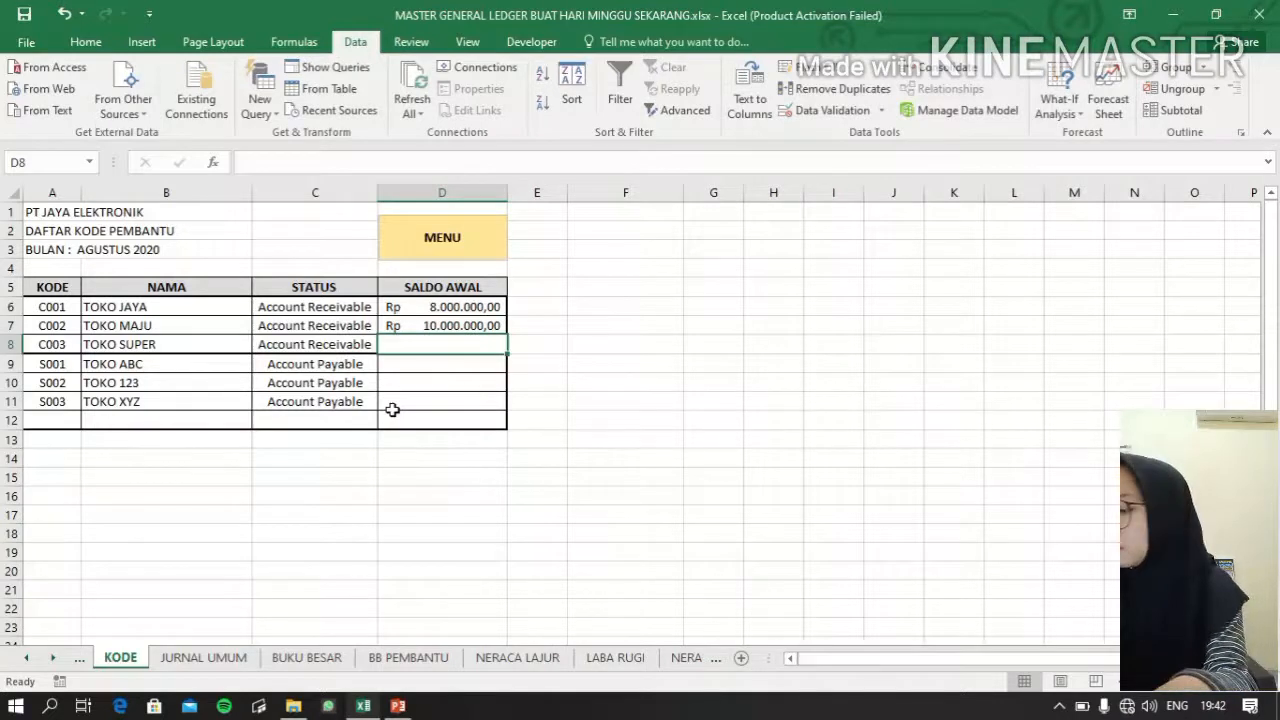
type("7000")
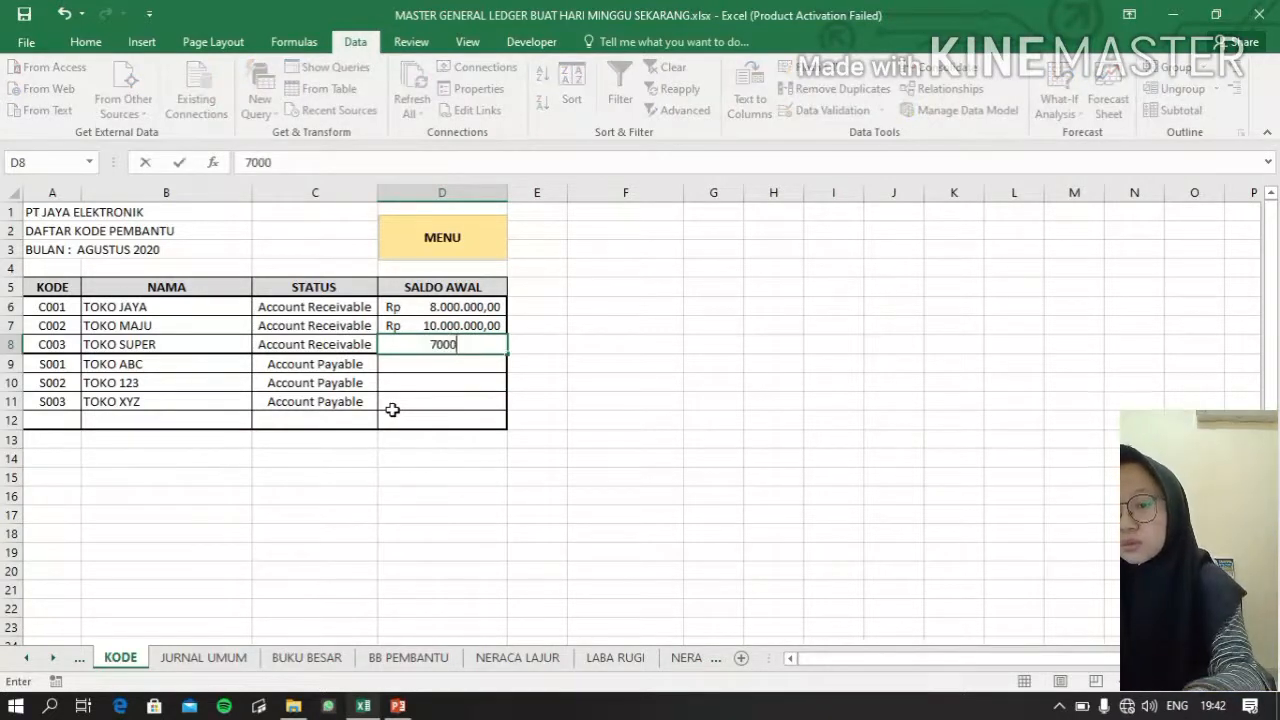
type("000")
key("Return")
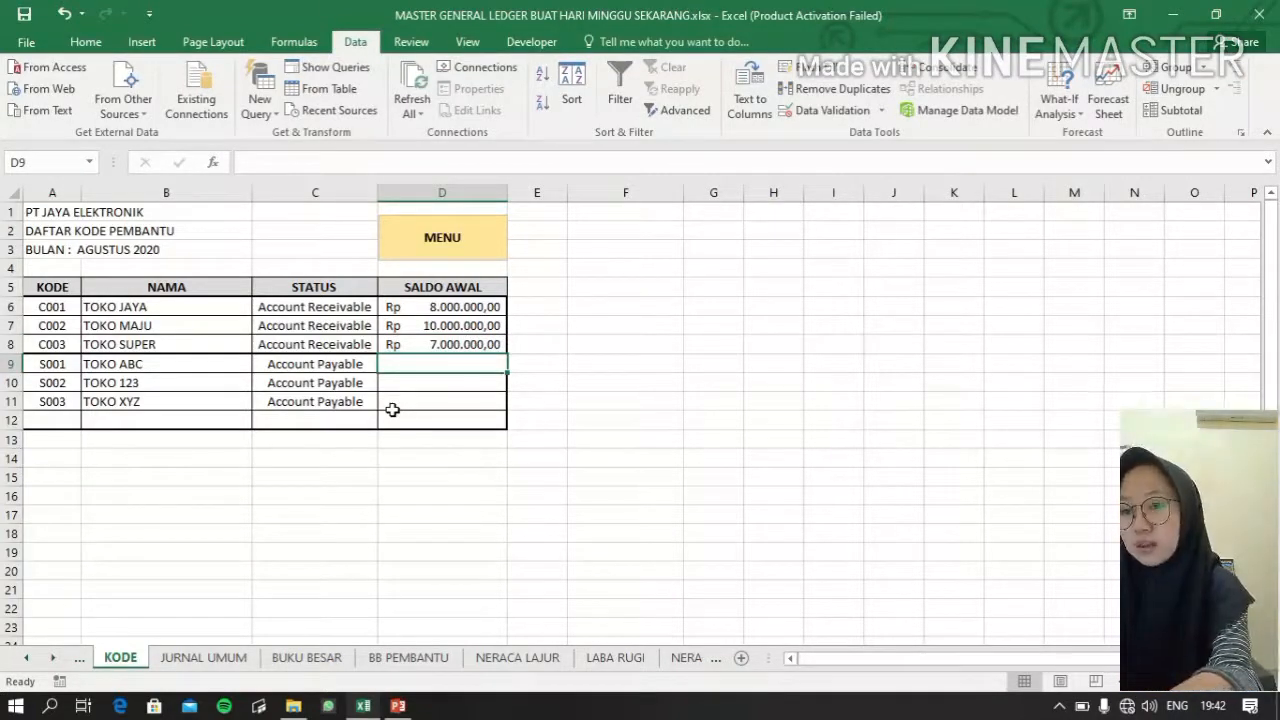
Enter the Account Payable opening balances in D9 to D11: 5000000 for TOKO ABC, 4000000 for TOKO 123 and 6000000 for TOKO XYZ.
type("5")
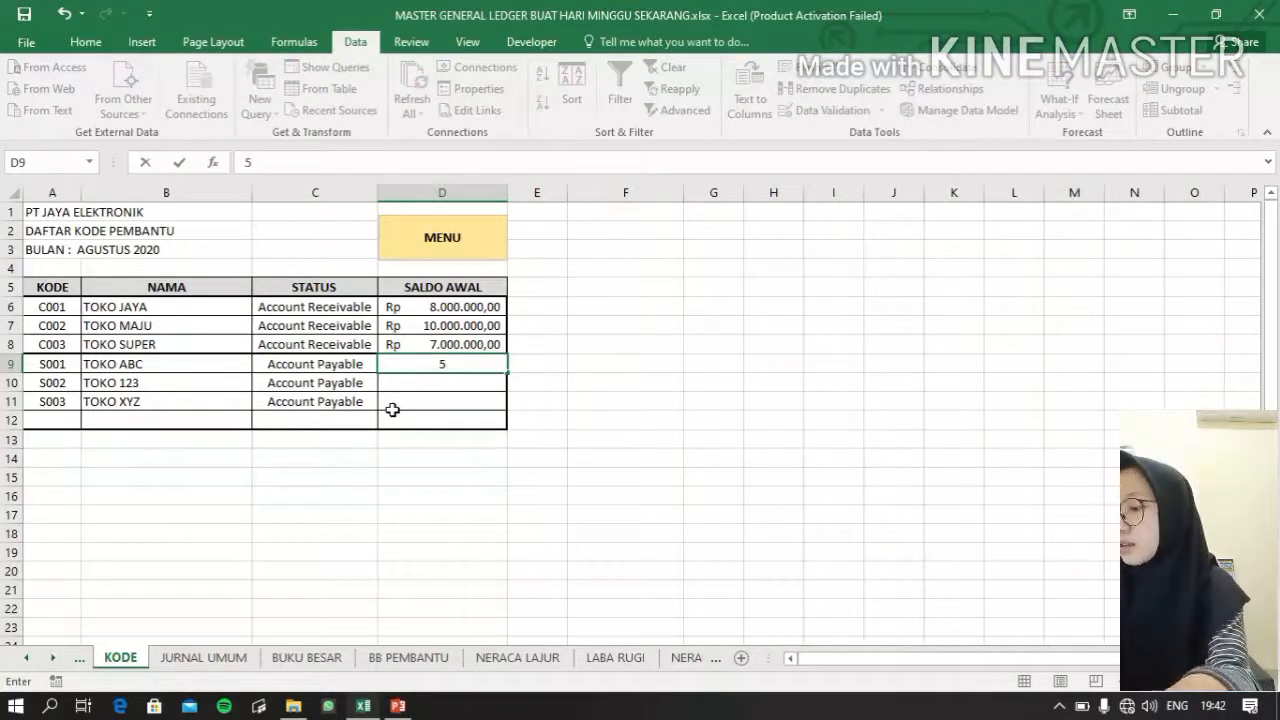
type("000")
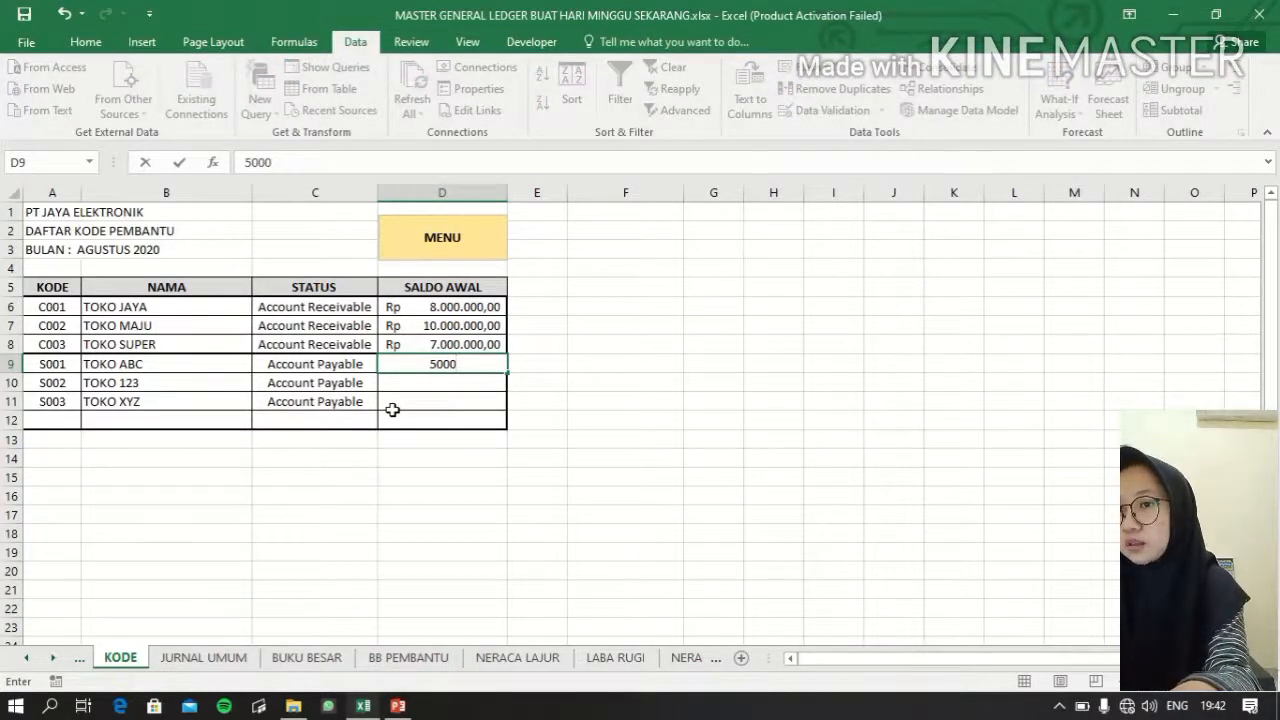
type("000")
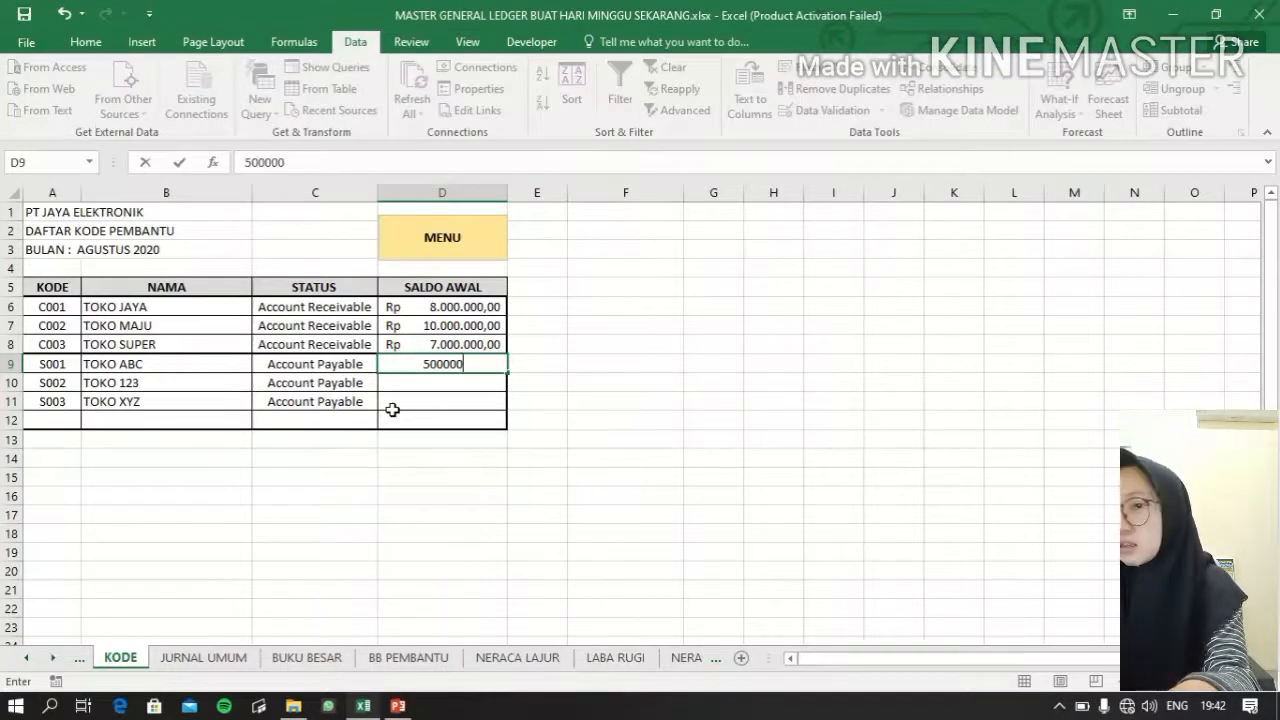
key("Return")
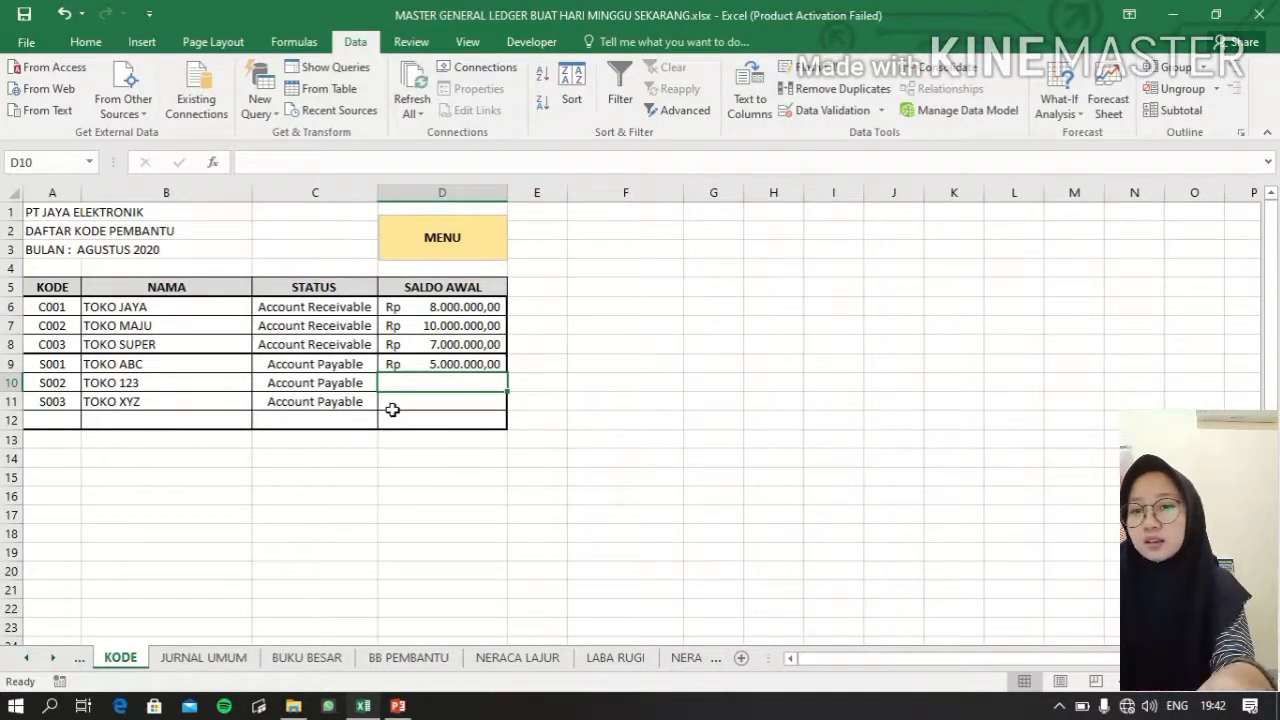
type("4")
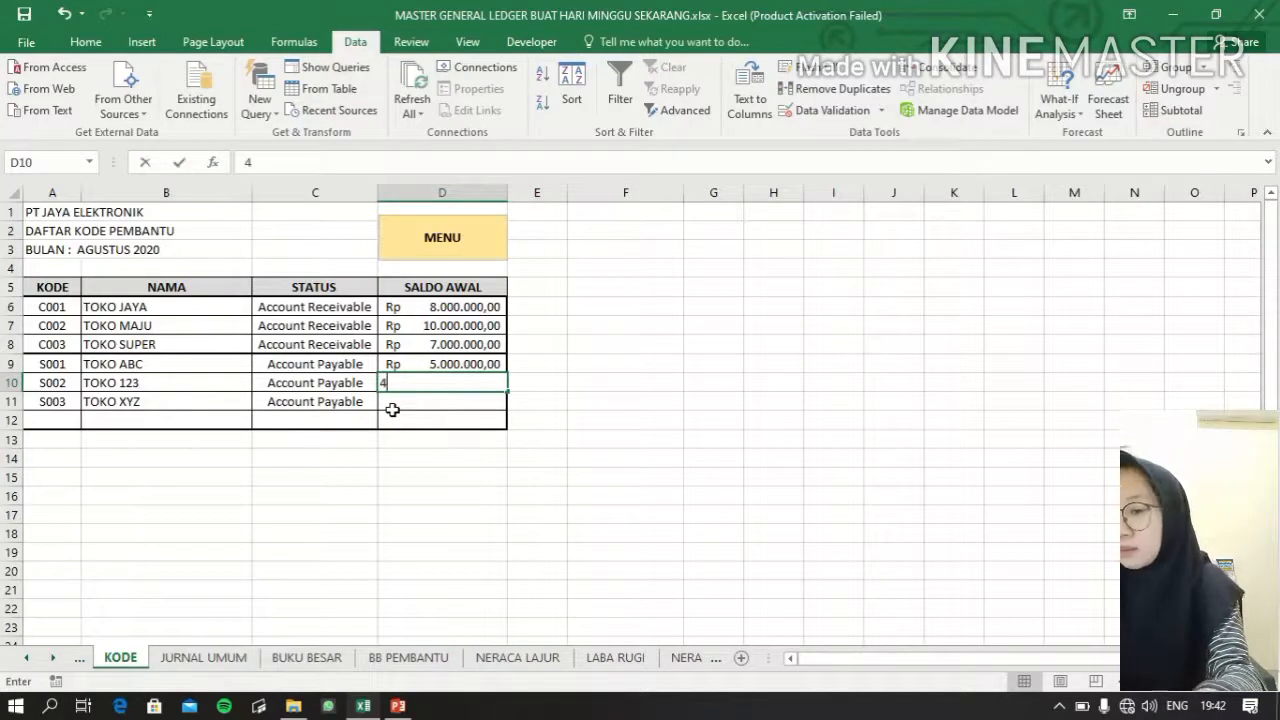
type(".000.000")
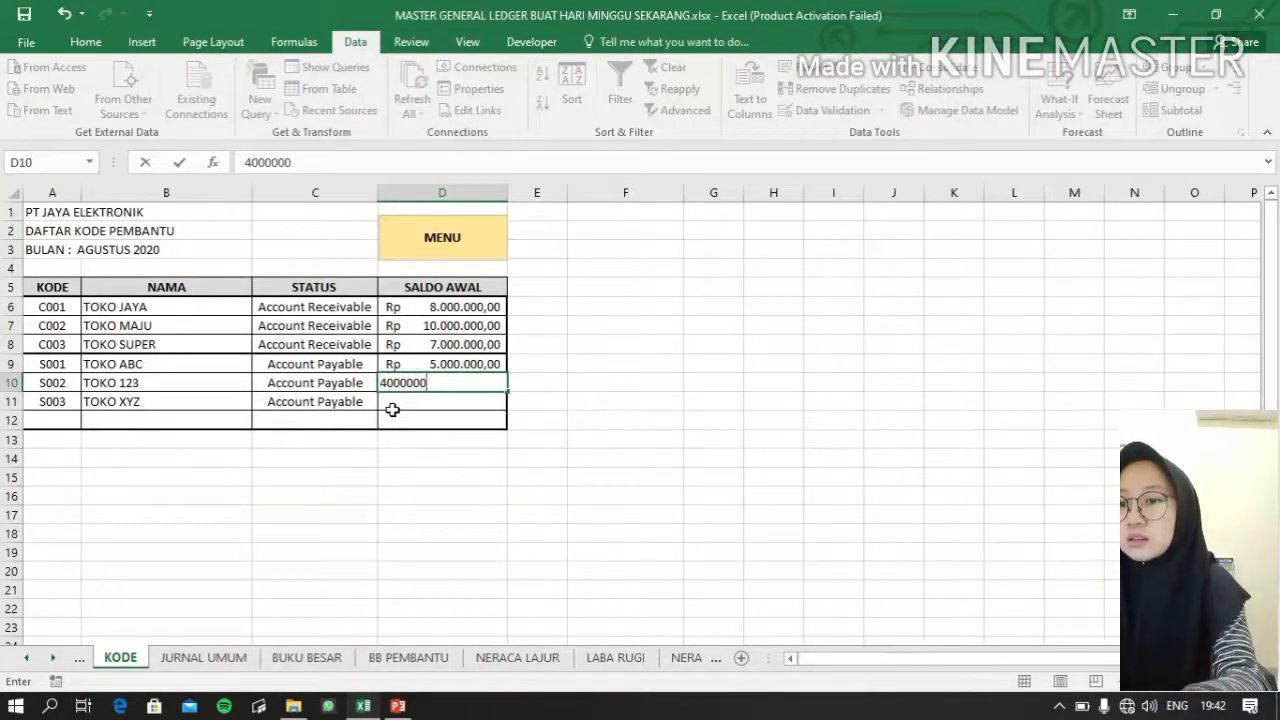
key("Return")
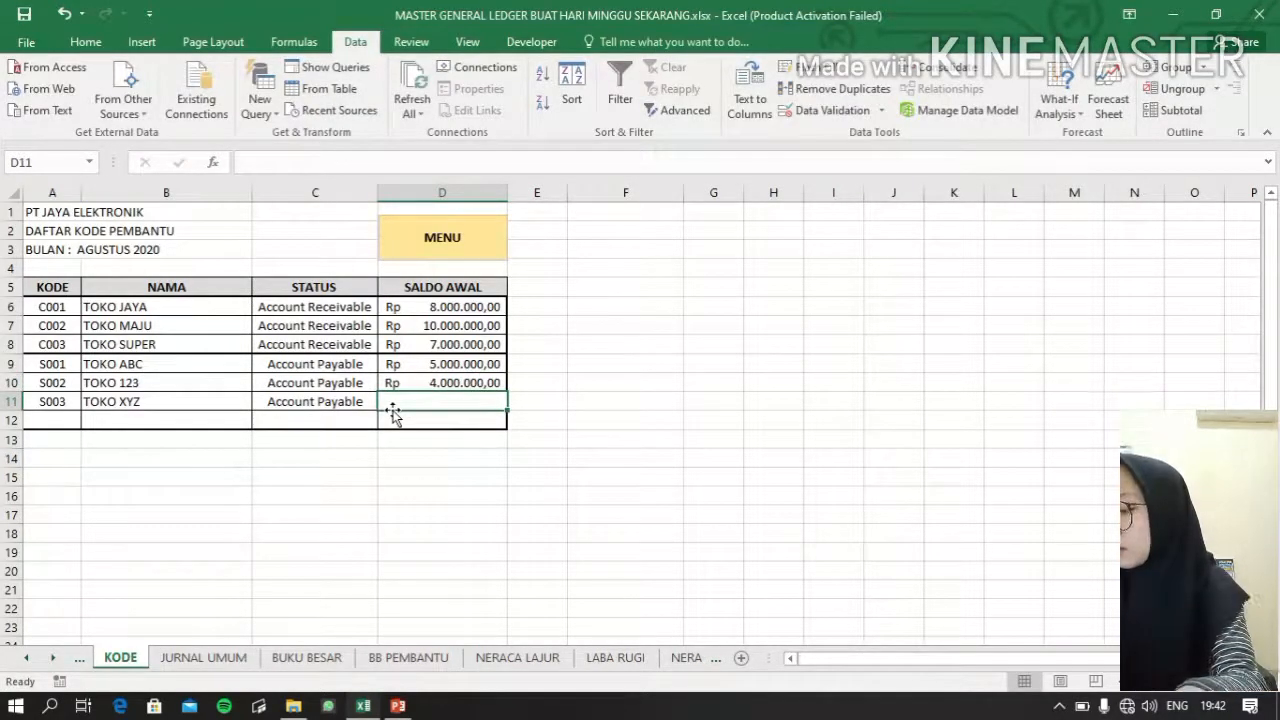
type("6000000")
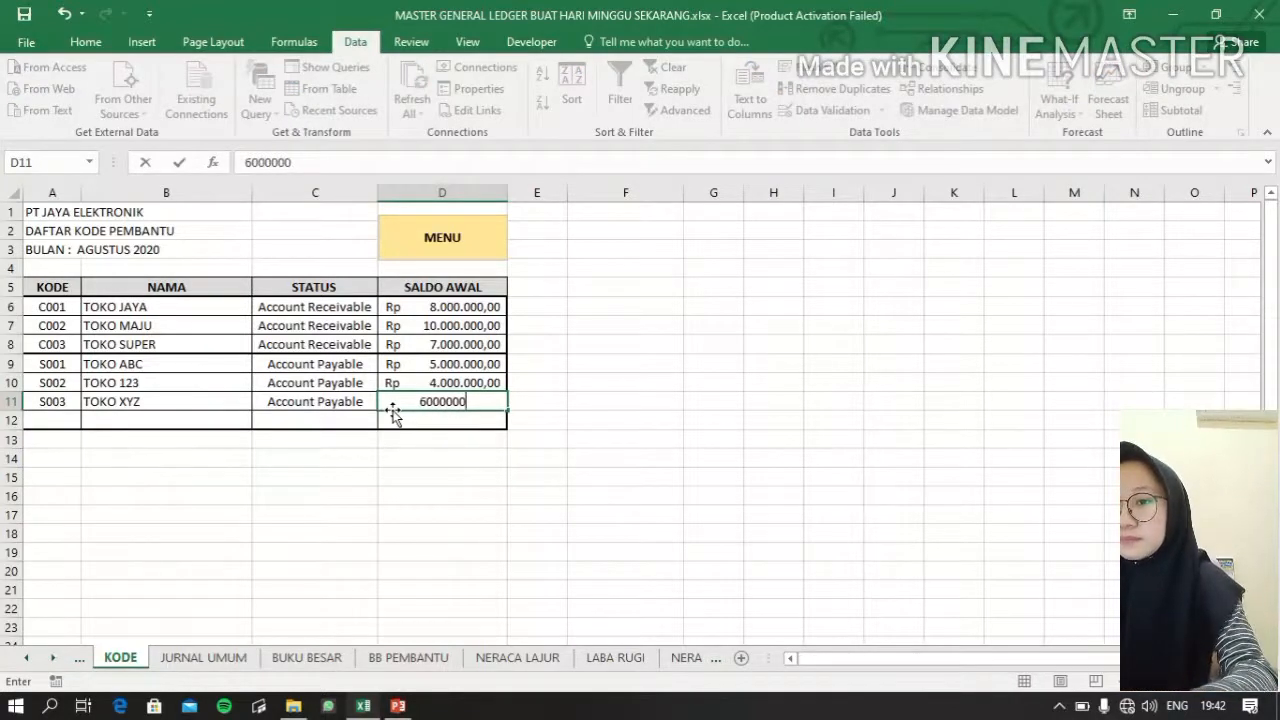
key("Return")
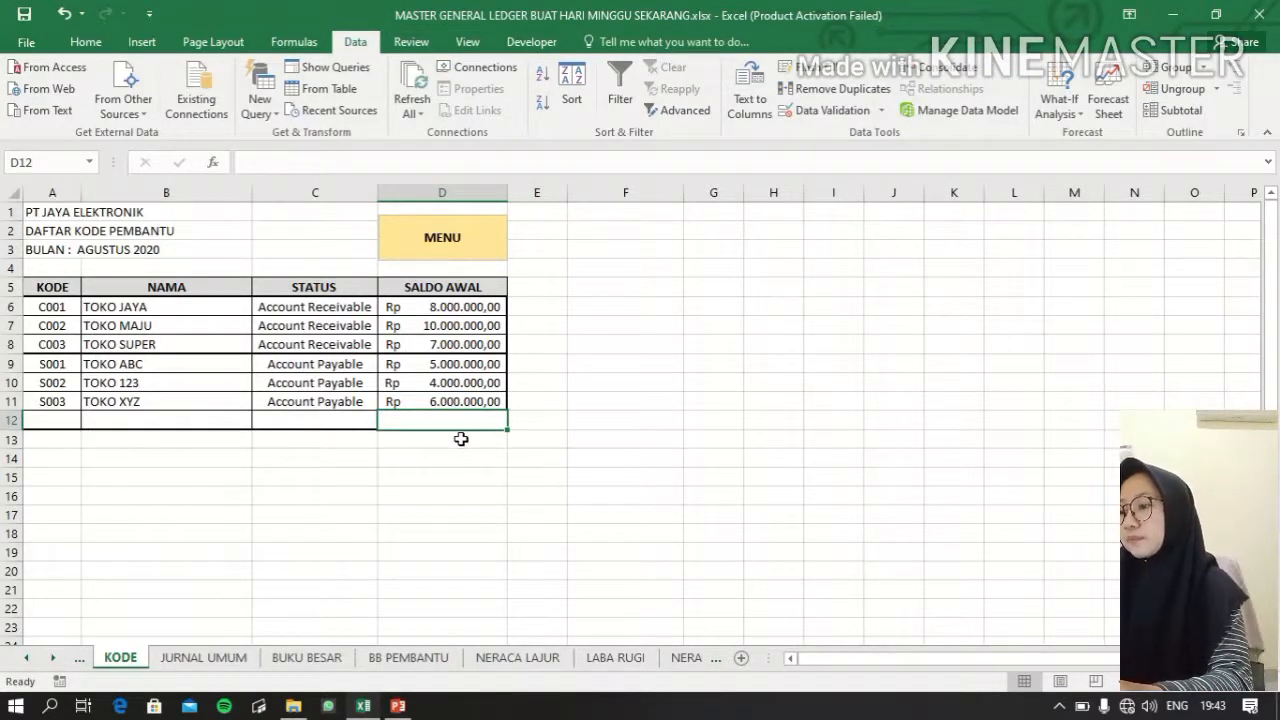
On the JURNAL UMUM sheet, clear the AKUN 1, AKUN 2, BANTU 1 and BANTU 2 formulas in A7:D28.
left_click(205, 660)
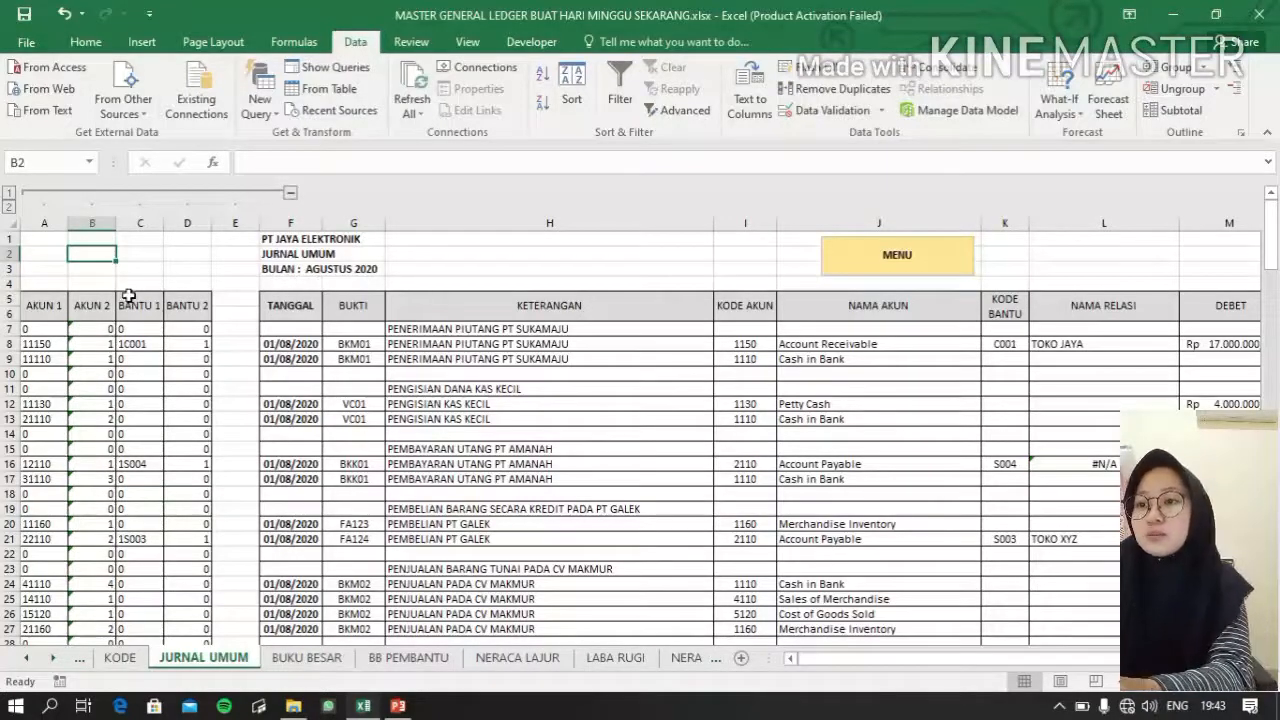
left_click(39, 329)
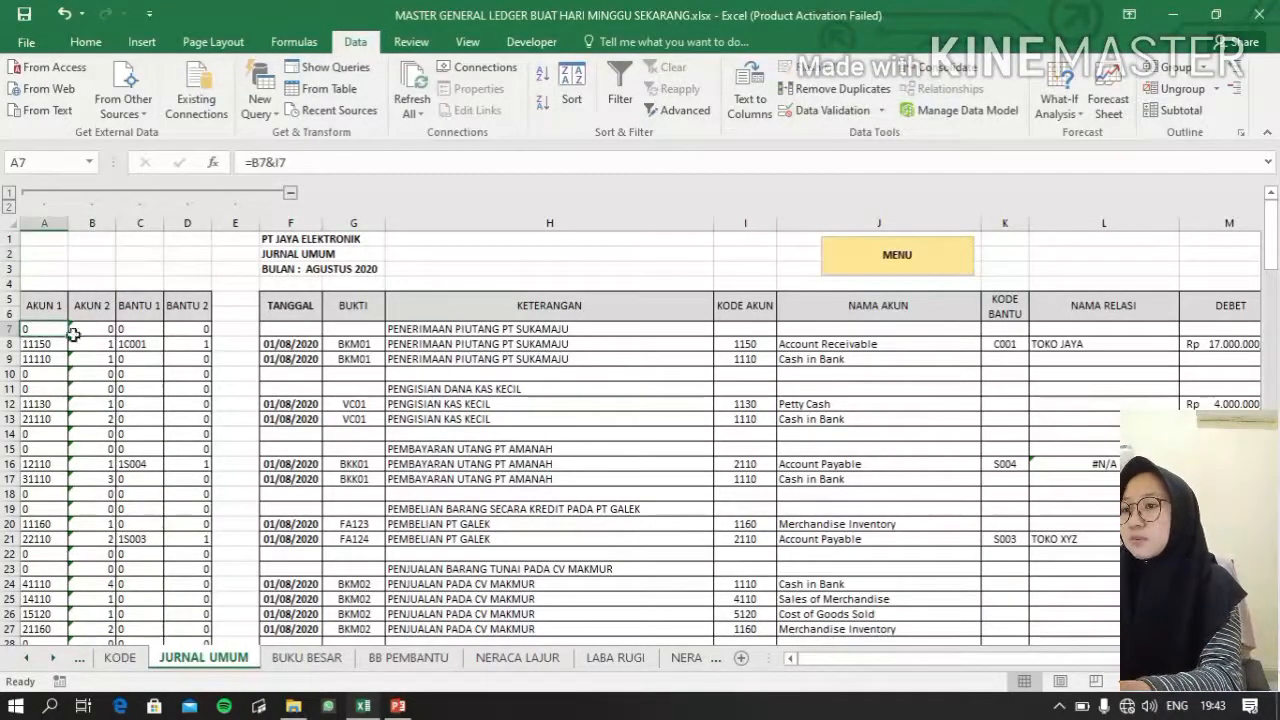
left_click(97, 331)
left_click(160, 334)
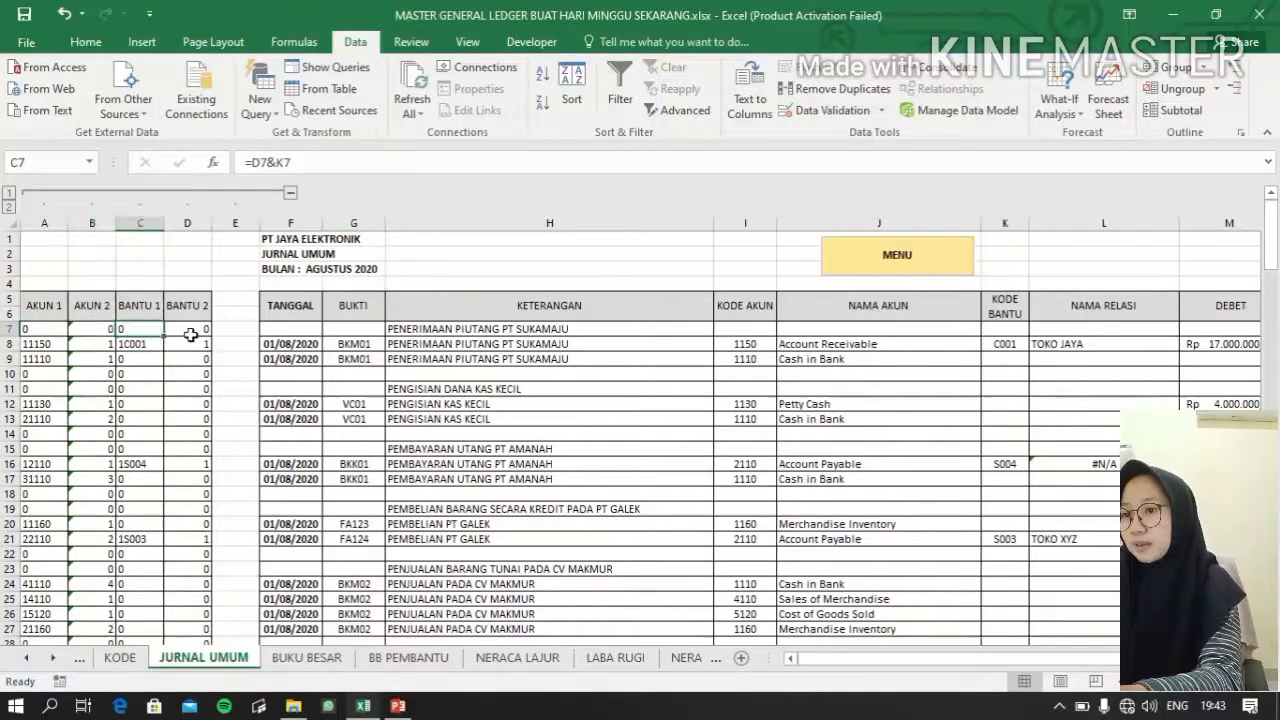
left_click(197, 330)
left_click_drag(31, 328, 174, 614)
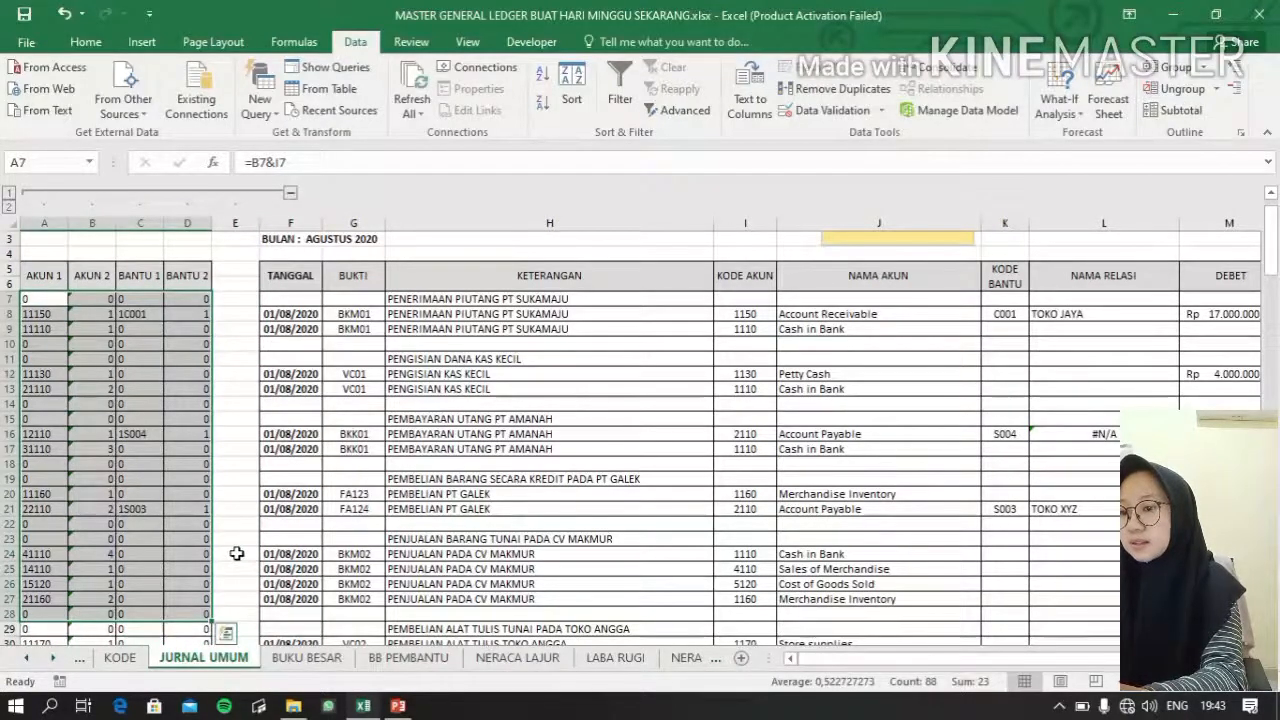
key("Delete")
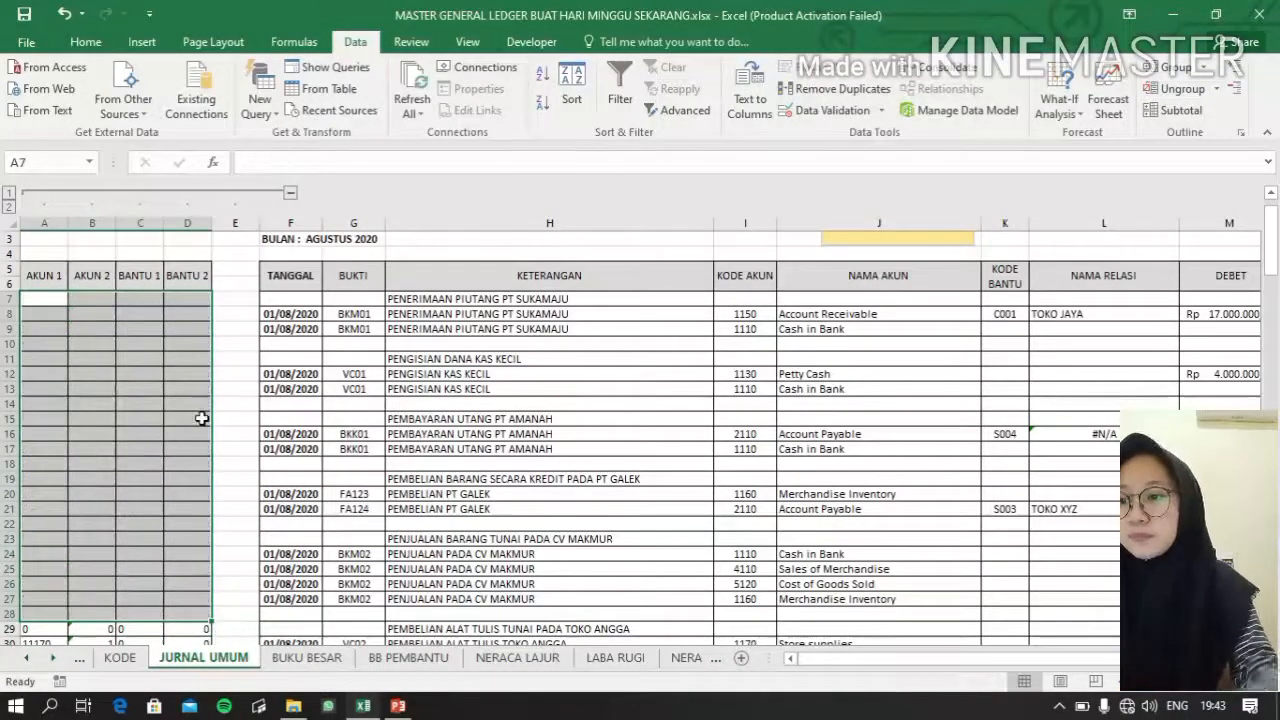
Enter the formula =B7&I7 in the AKUN 1 cell A7 to join AKUN 2 with KODE AKUN.
scroll(200, 418, "up", 1)
left_click(37, 328)
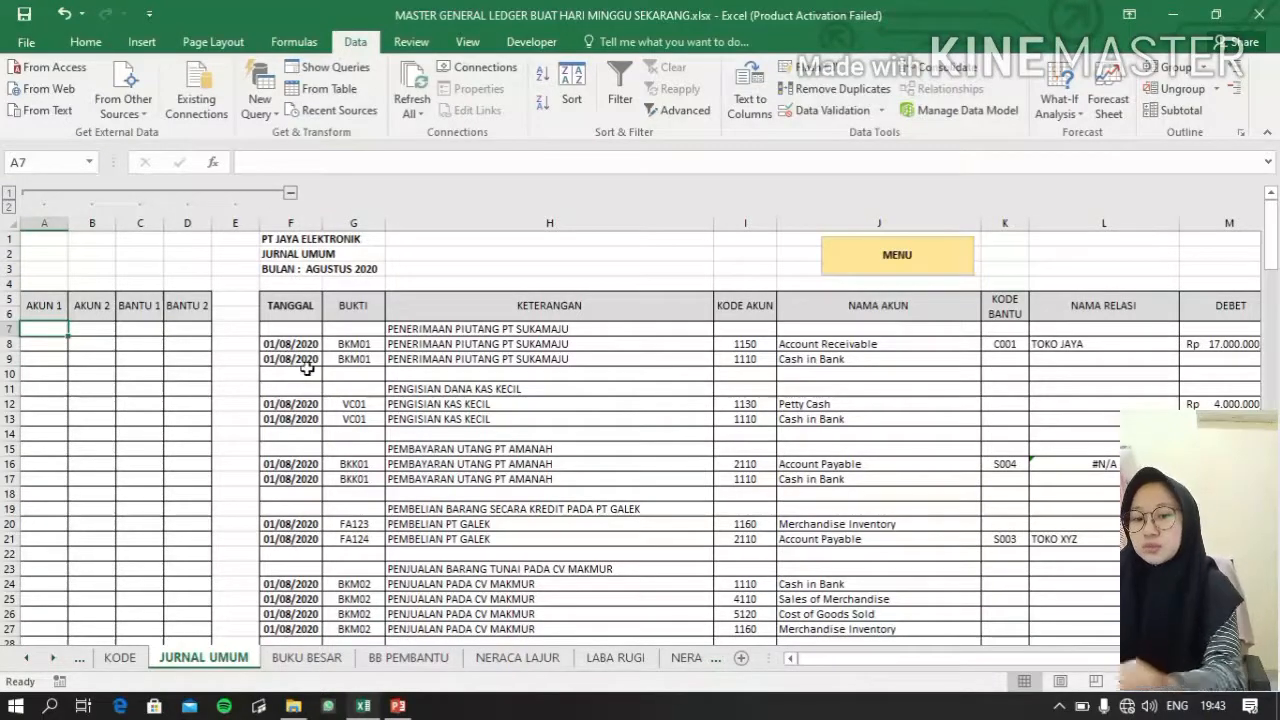
type("=")
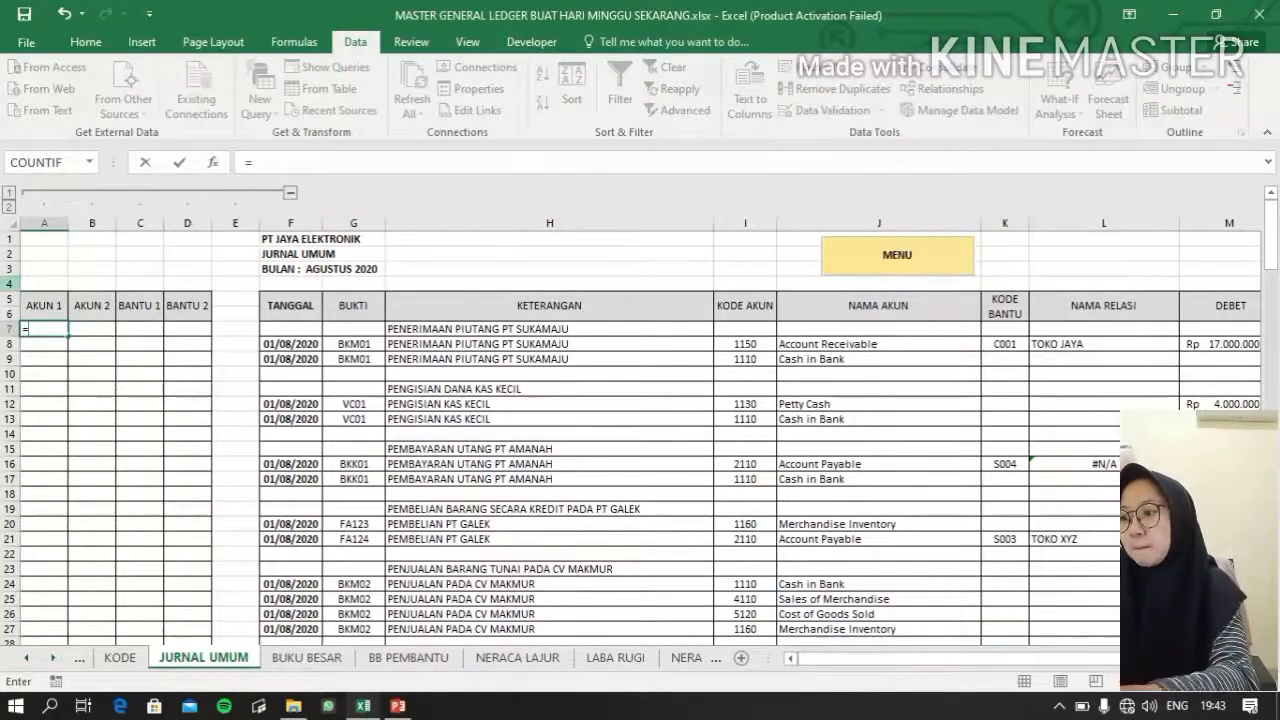
left_click(85, 331)
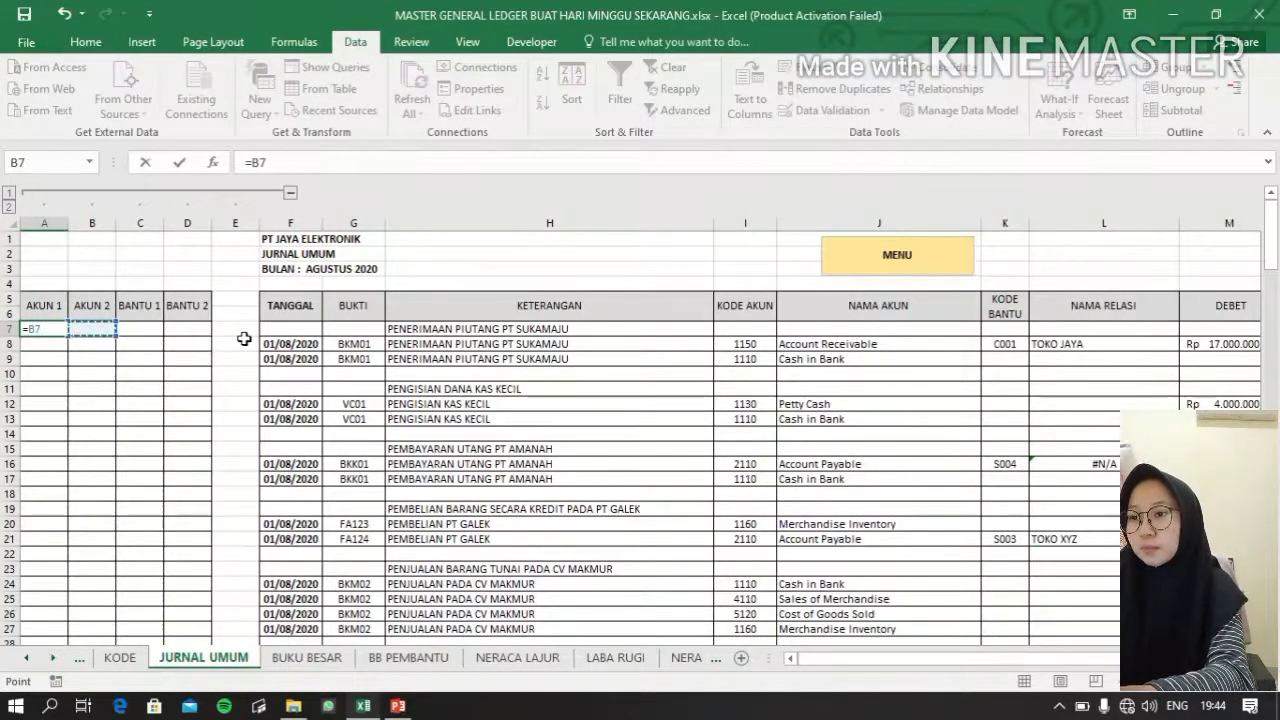
type("&")
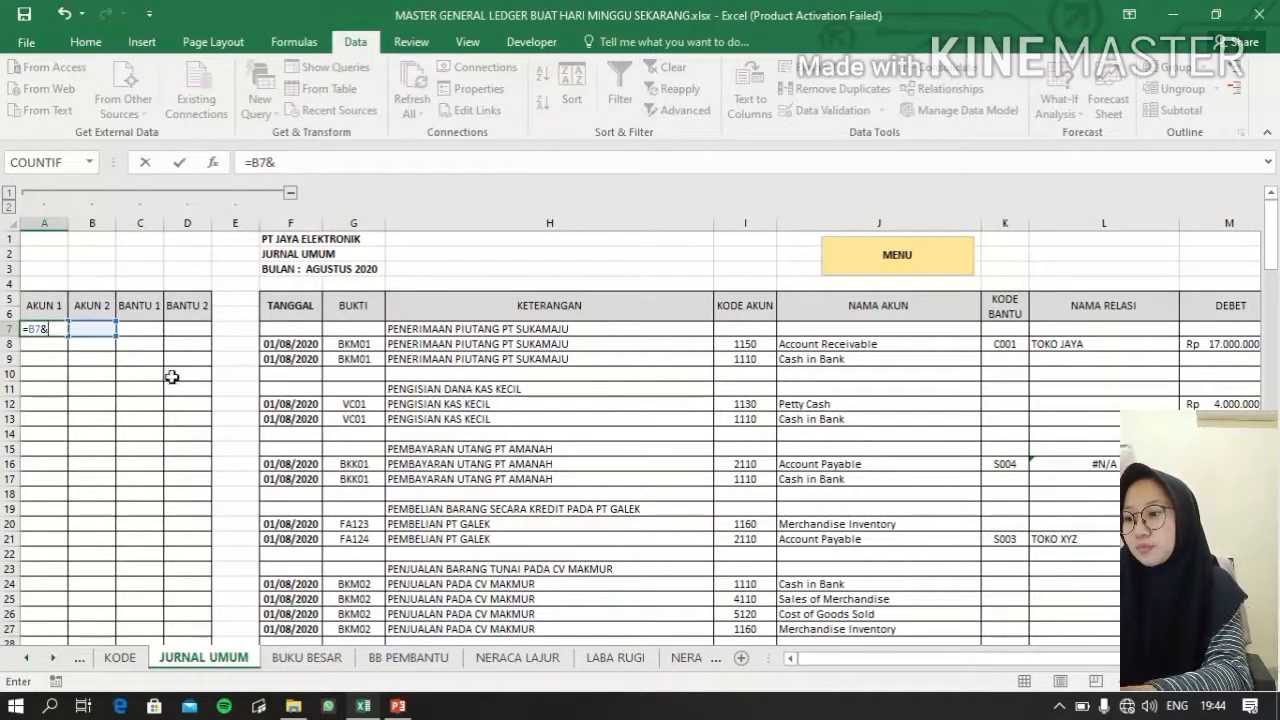
left_click(738, 329)
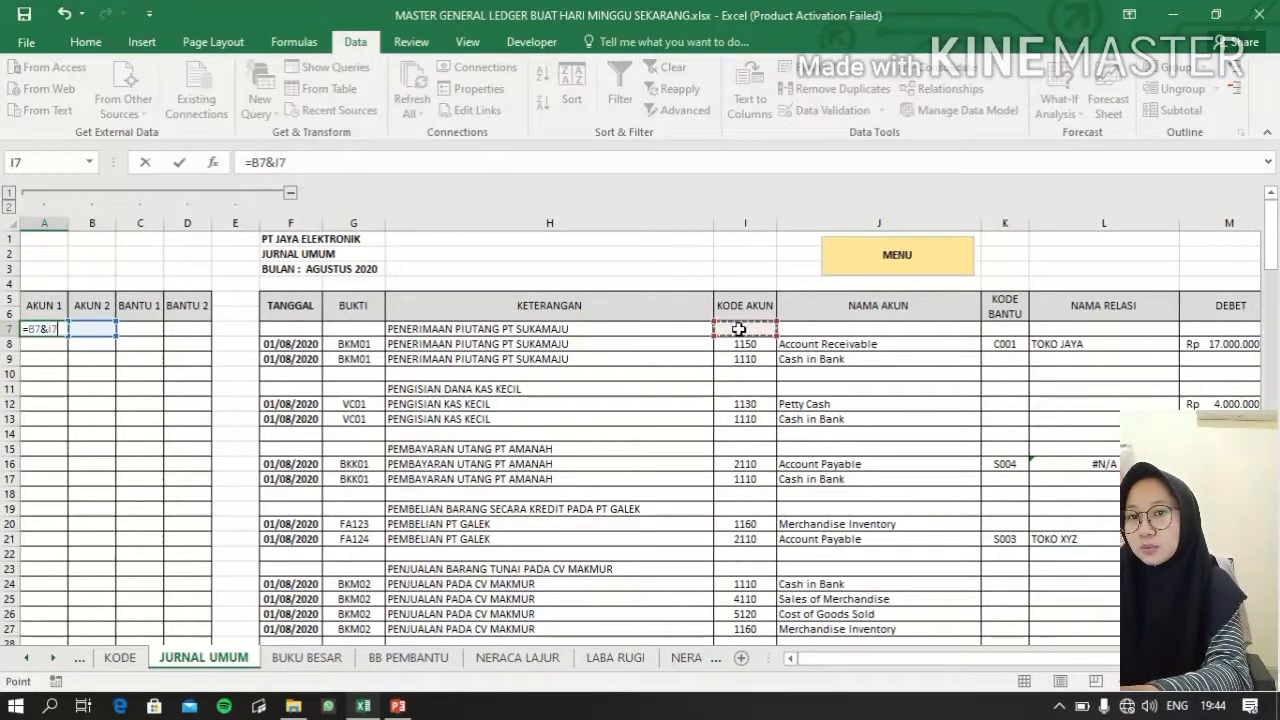
key("Return")
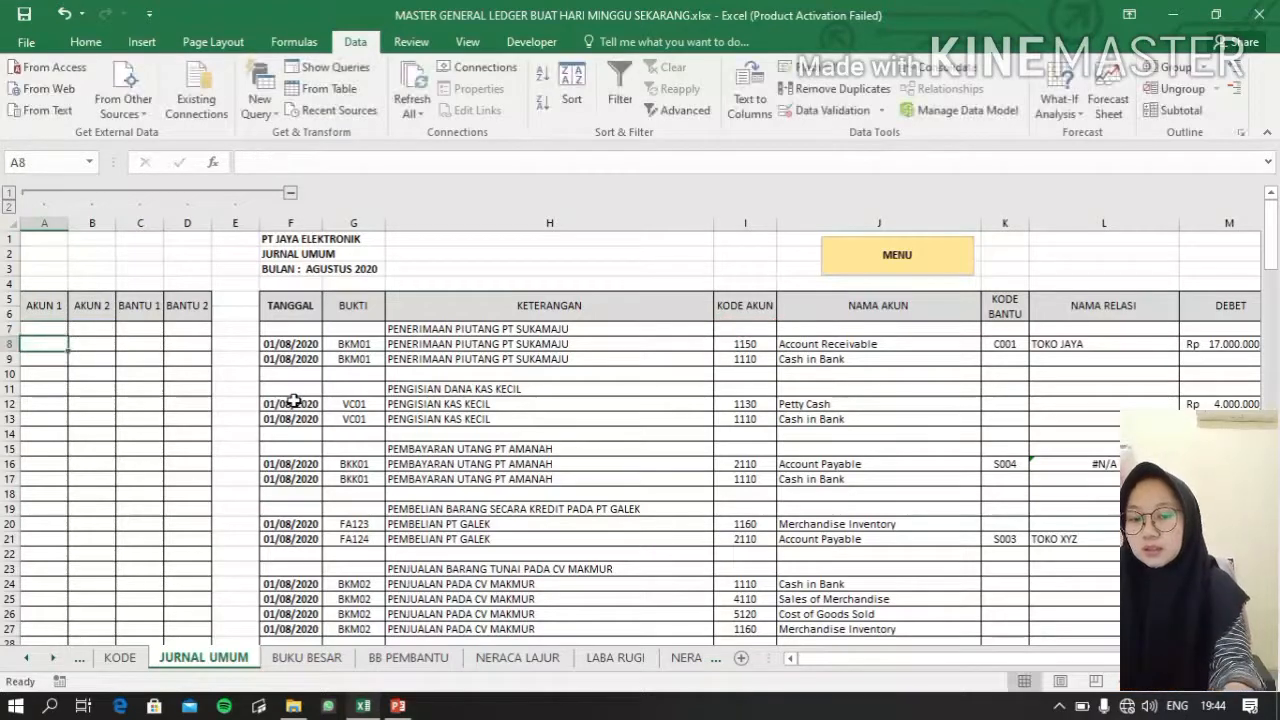
Enter the formula =COUNTIF($I$7:I7;I7) in the AKUN 2 cell B7 to count occurrences of the KODE AKUN.
key("Right")
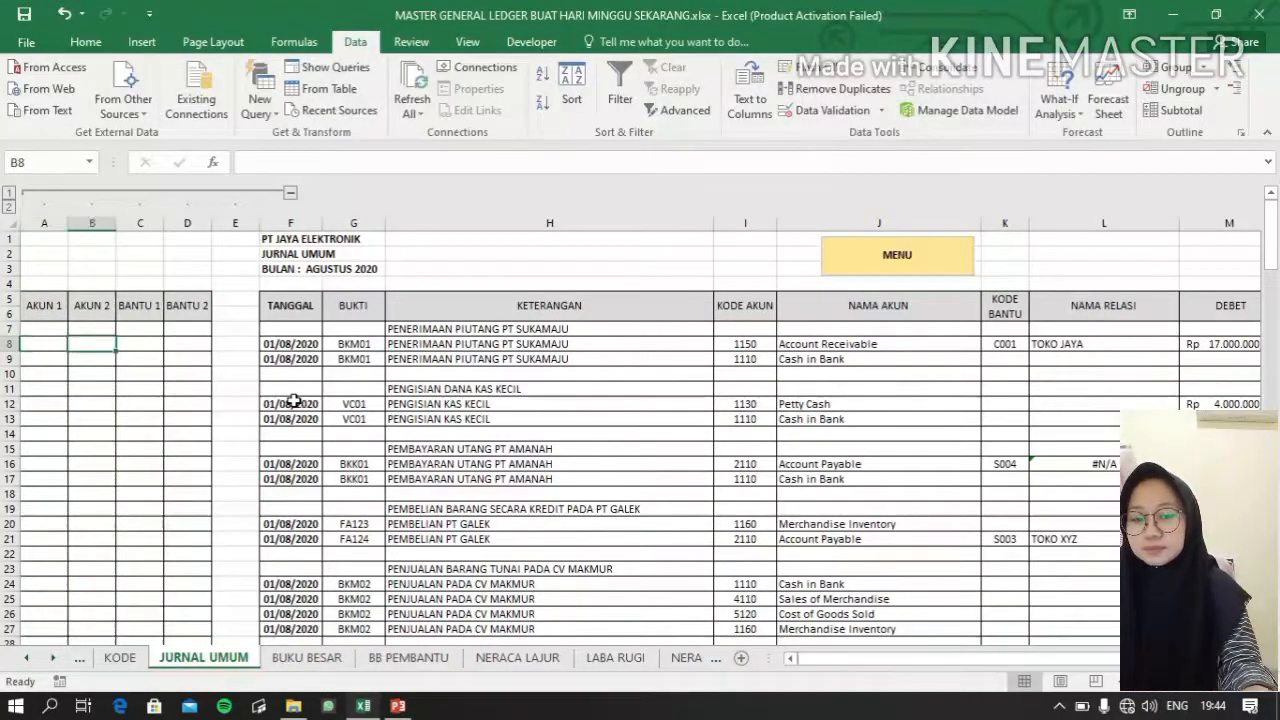
key("Up")
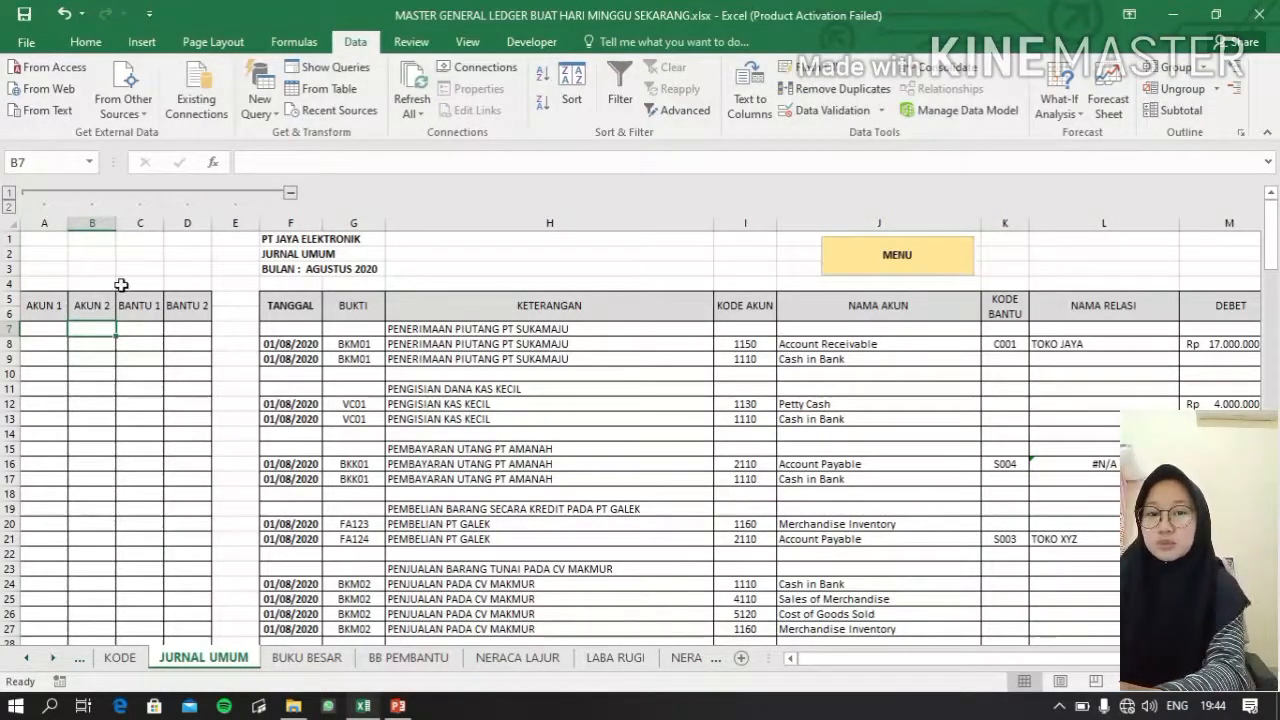
left_click(213, 166)
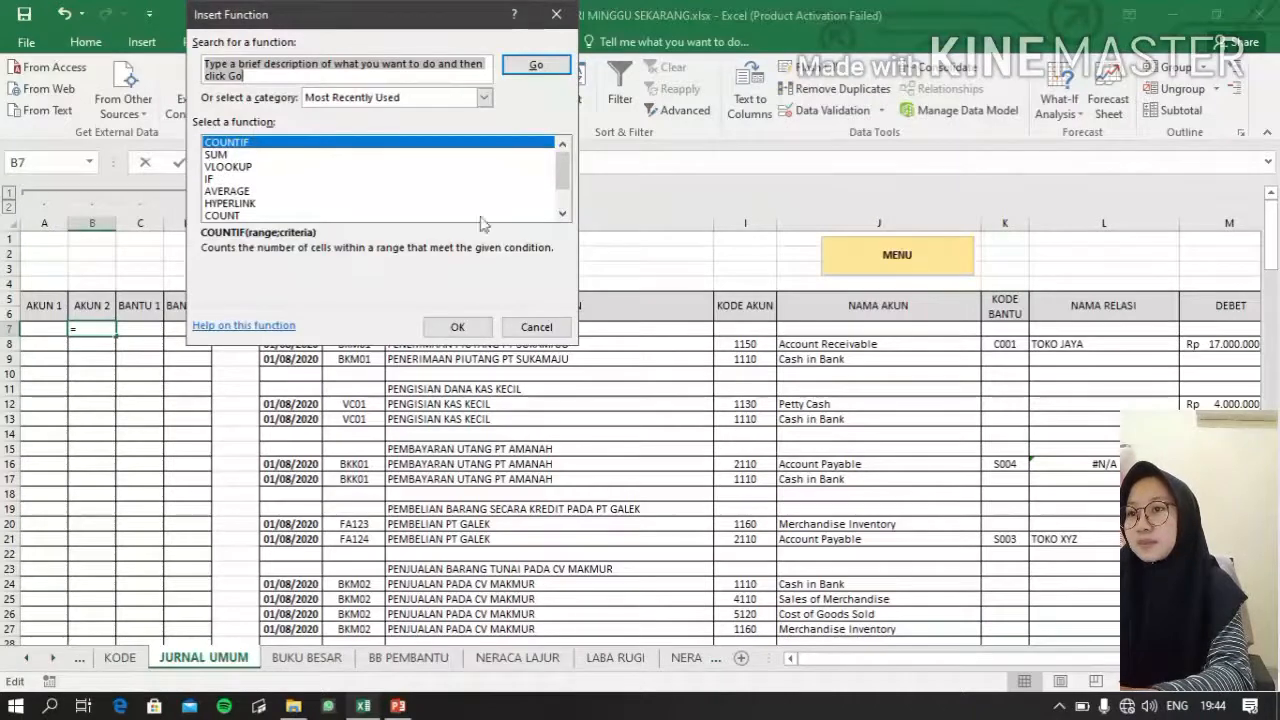
left_click(455, 328)
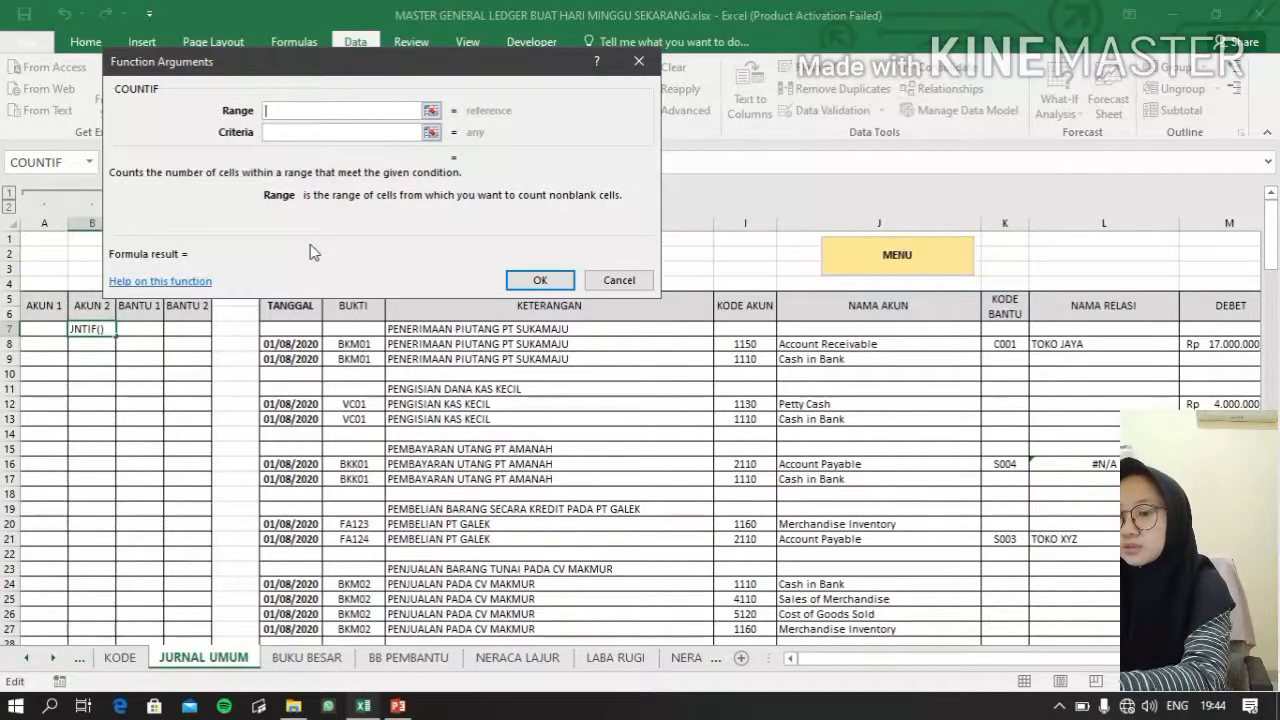
type("$")
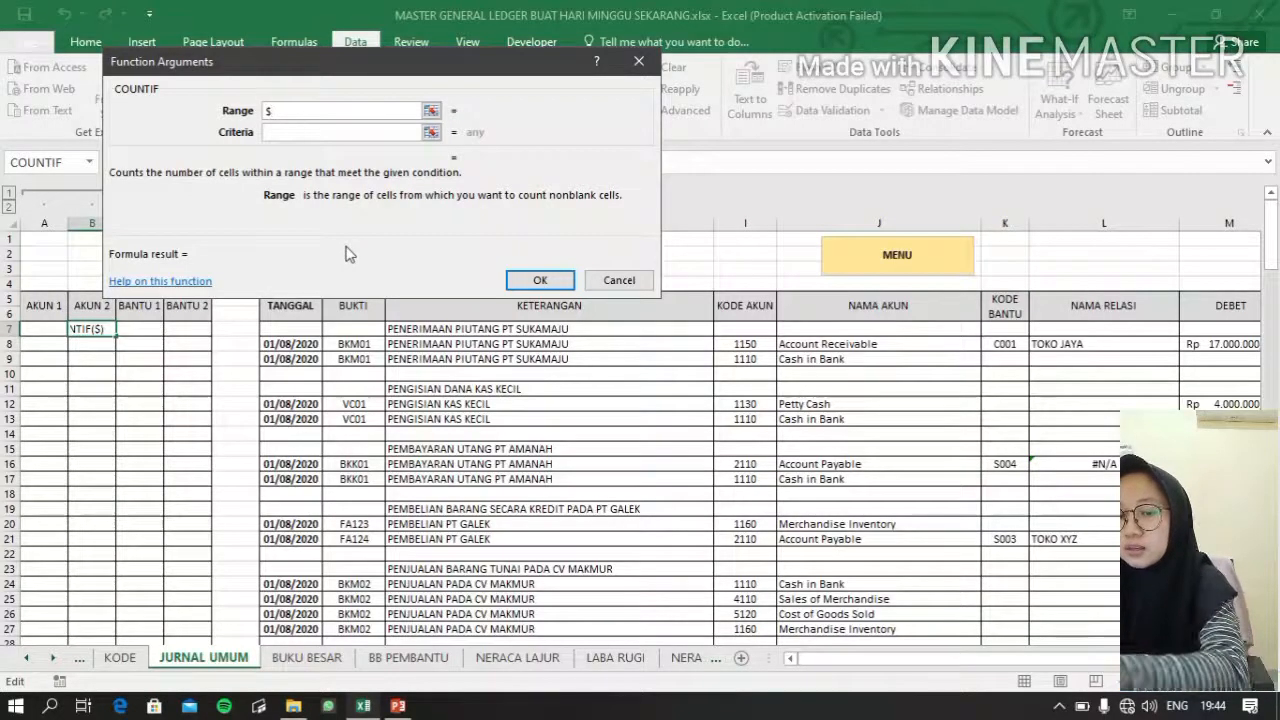
type("I")
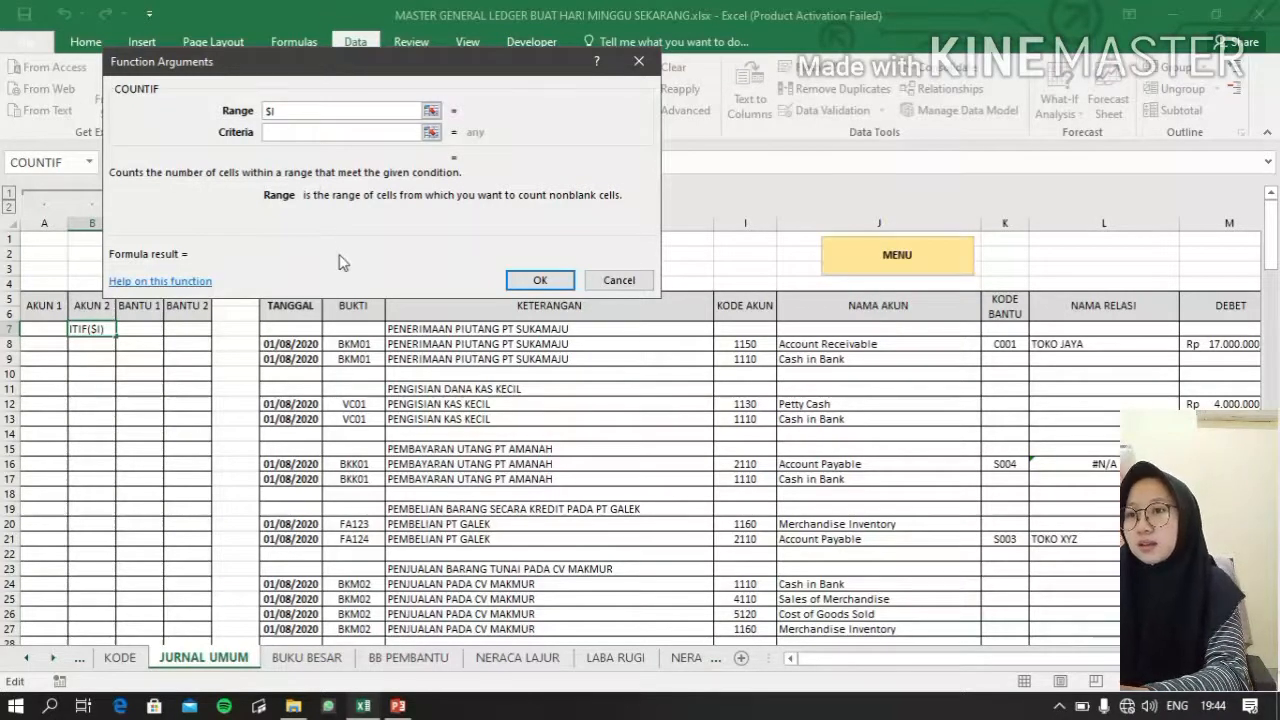
type("$")
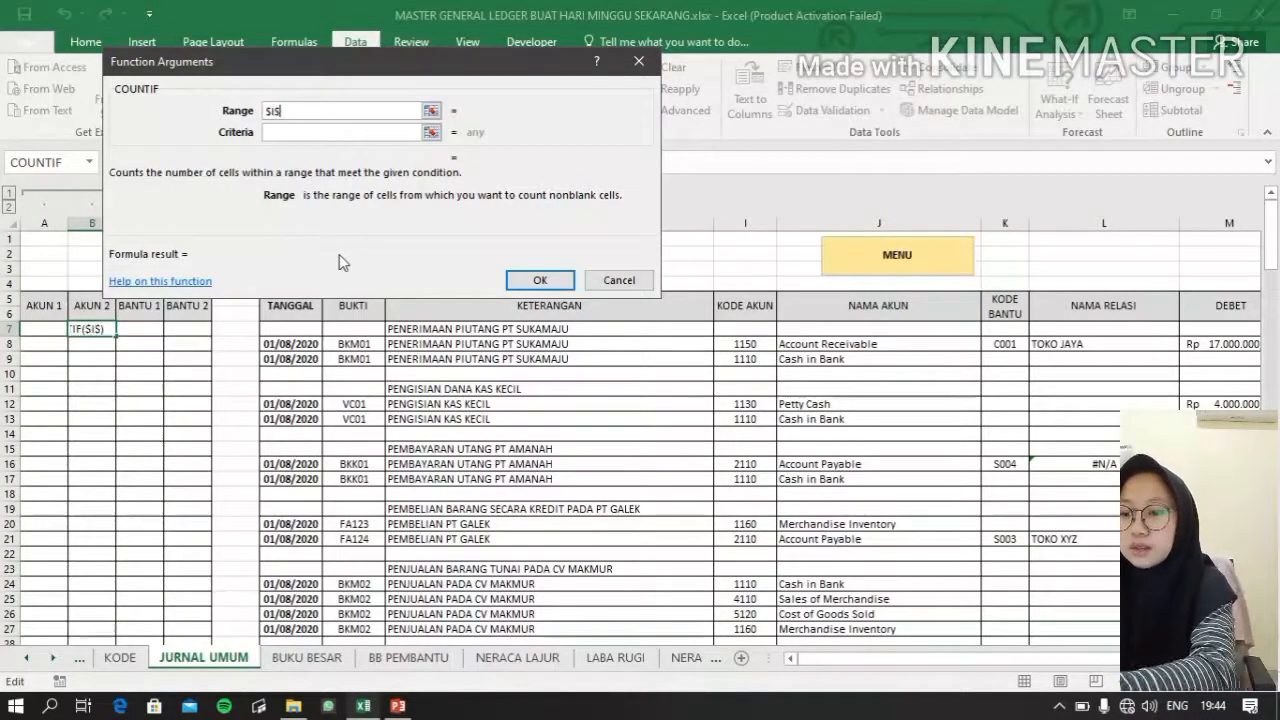
type("7")
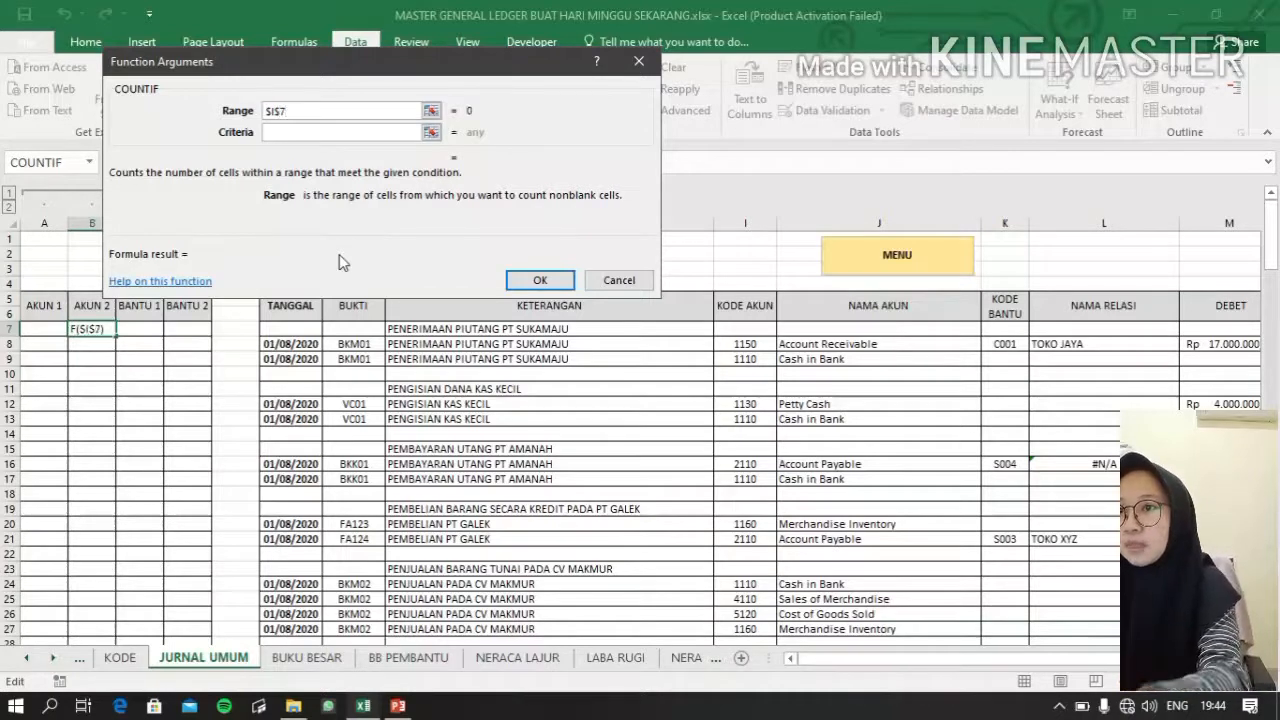
type(":")
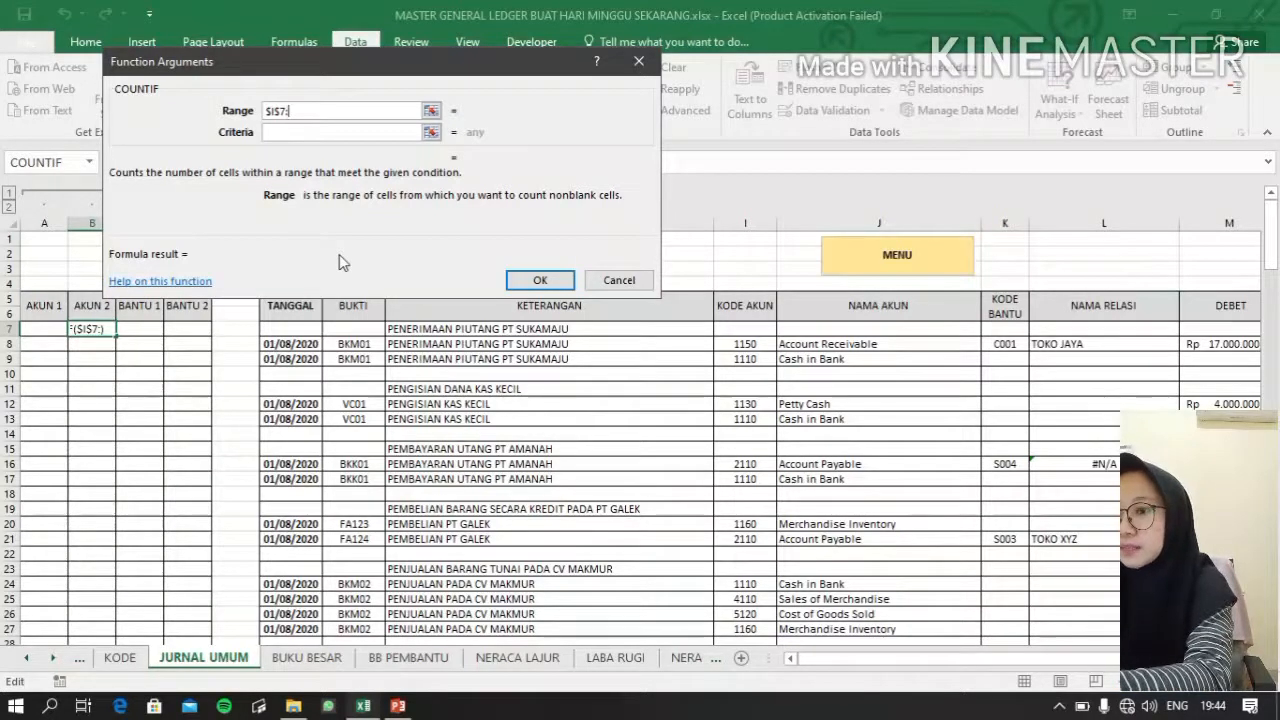
type("I7")
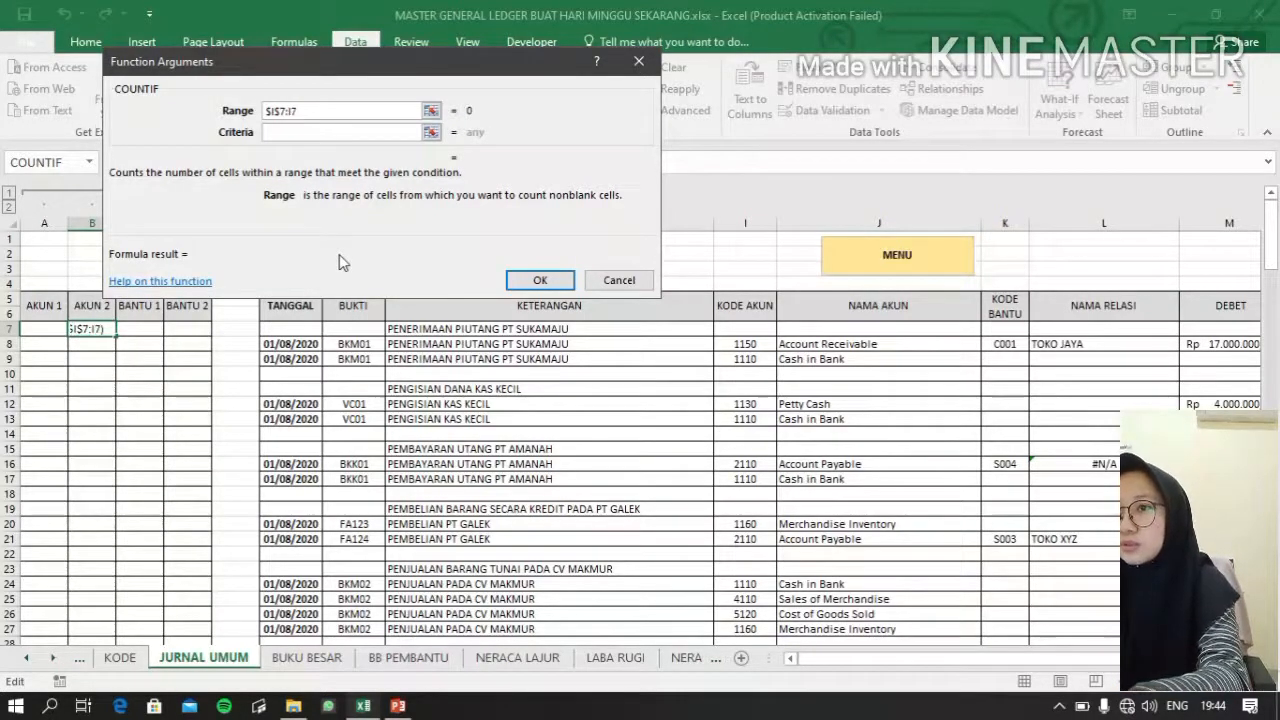
left_click(287, 132)
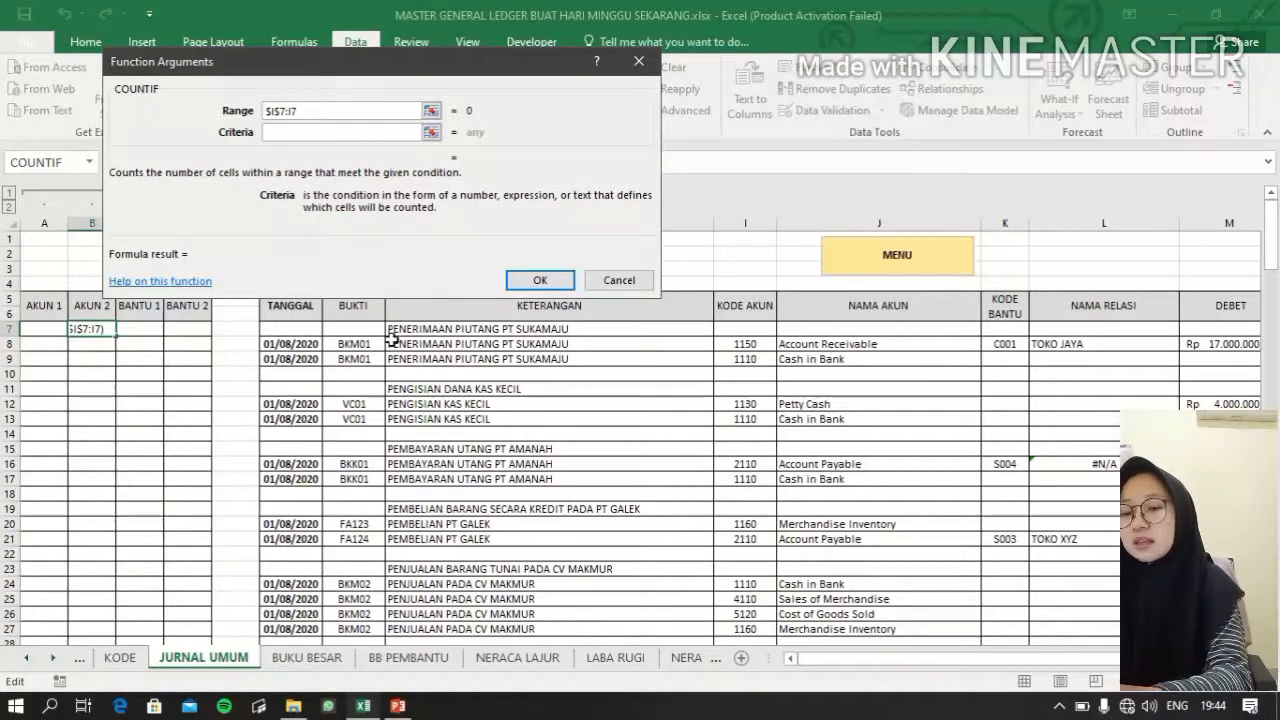
left_click(745, 329)
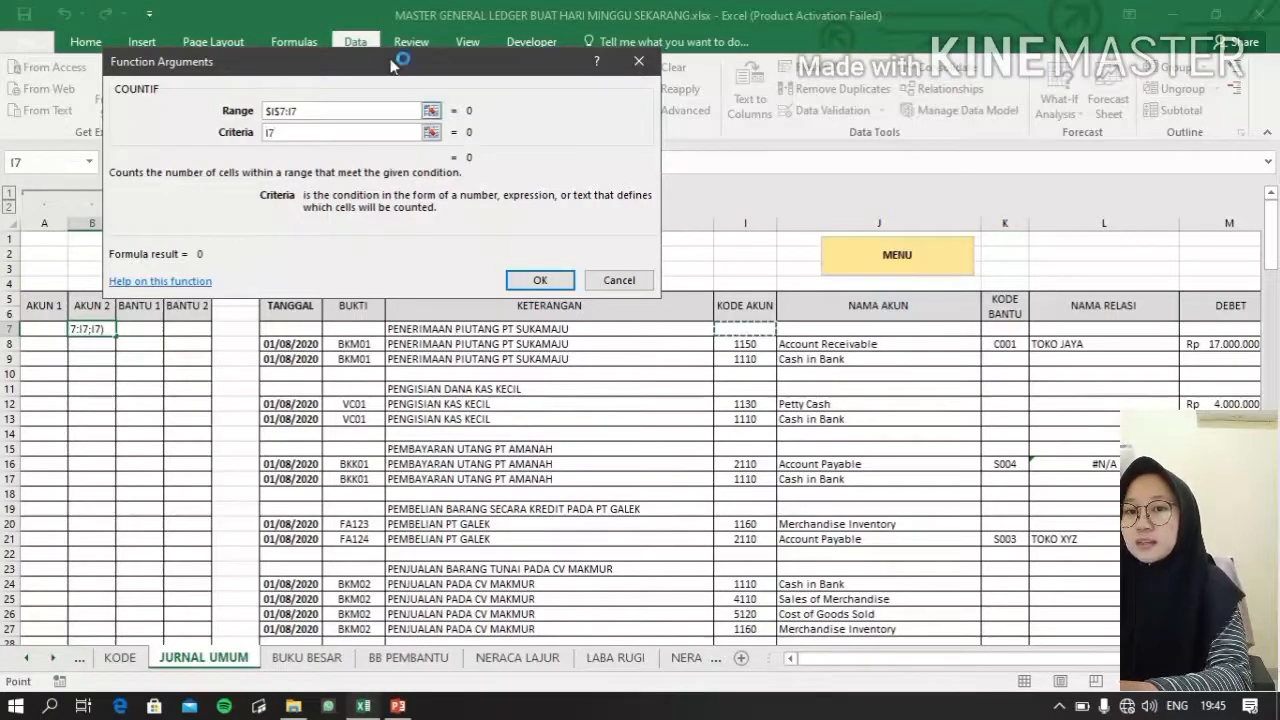
left_click(541, 281)
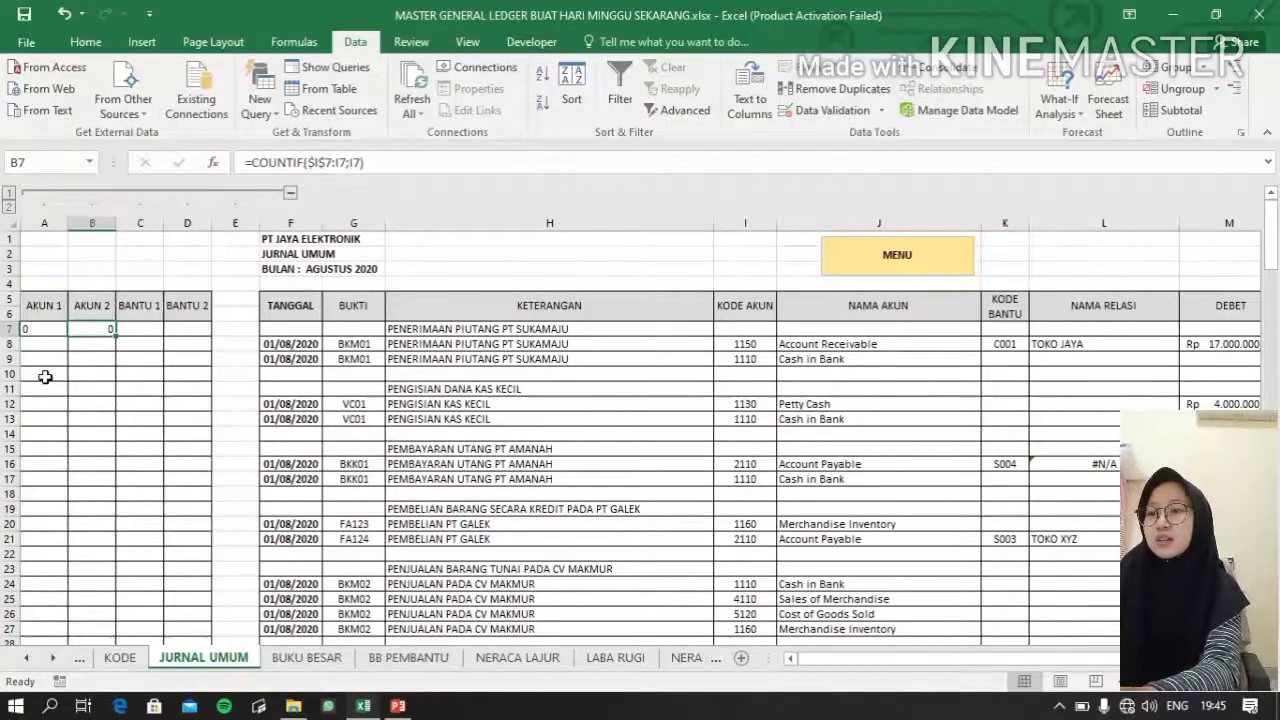
Enter the formula =D7&K7 in the BANTU 1 cell C7 to join BANTU 2 with KODE BANTU.
left_click(146, 330)
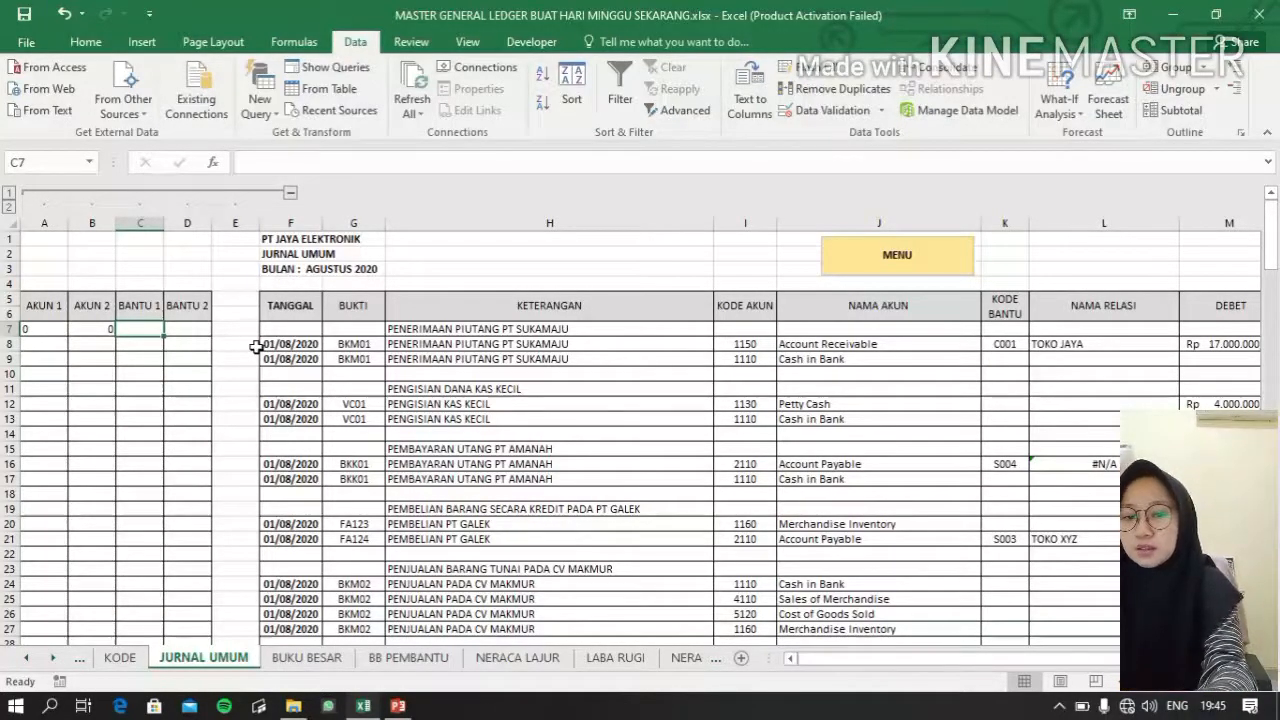
type("=")
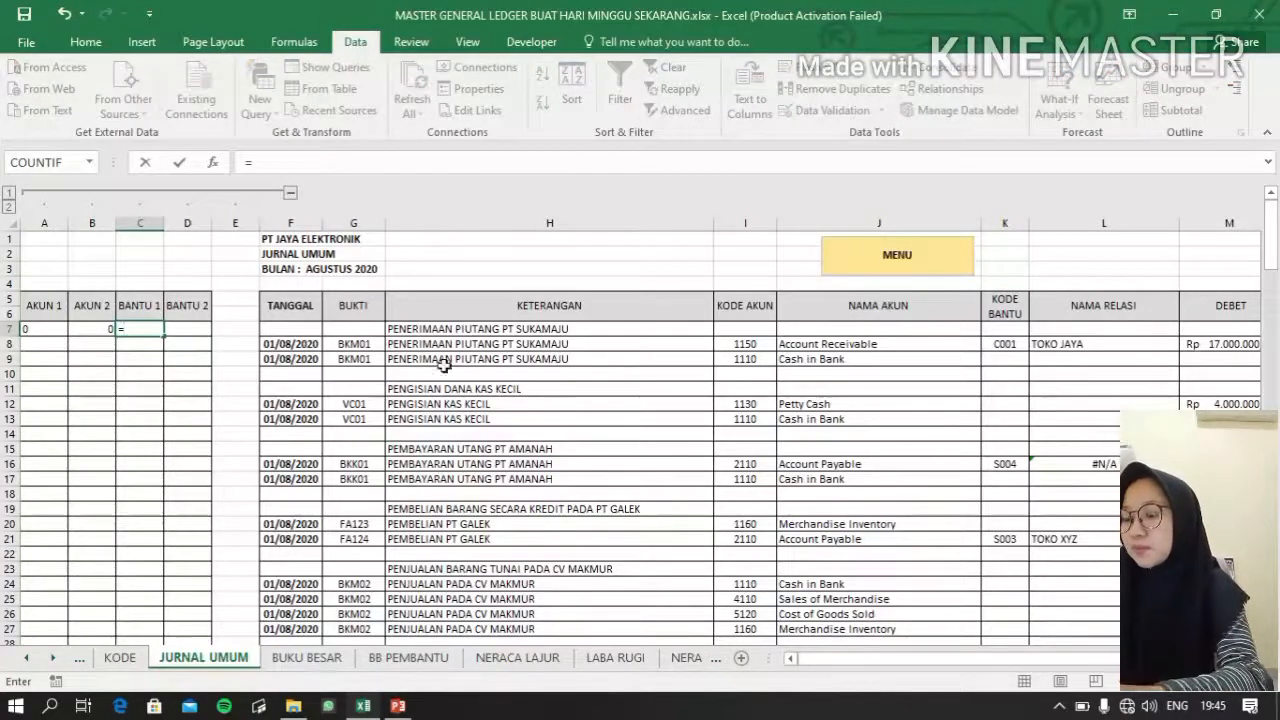
left_click(193, 327)
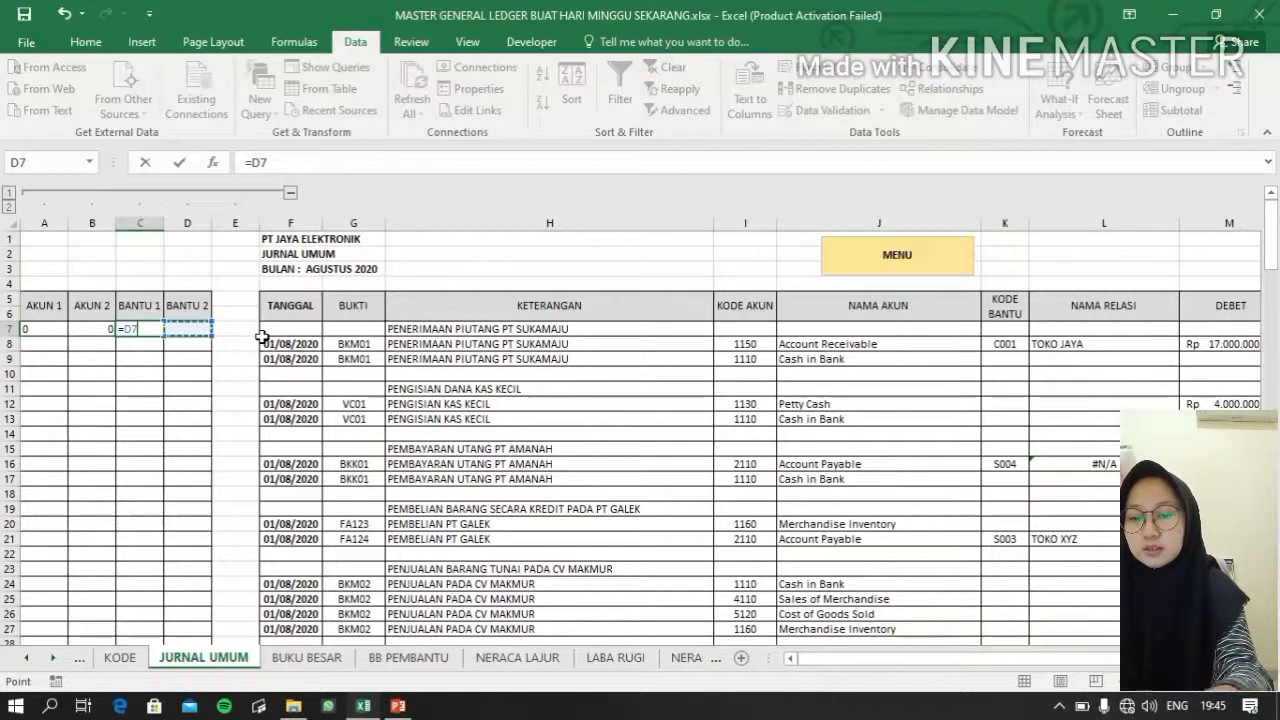
type("&")
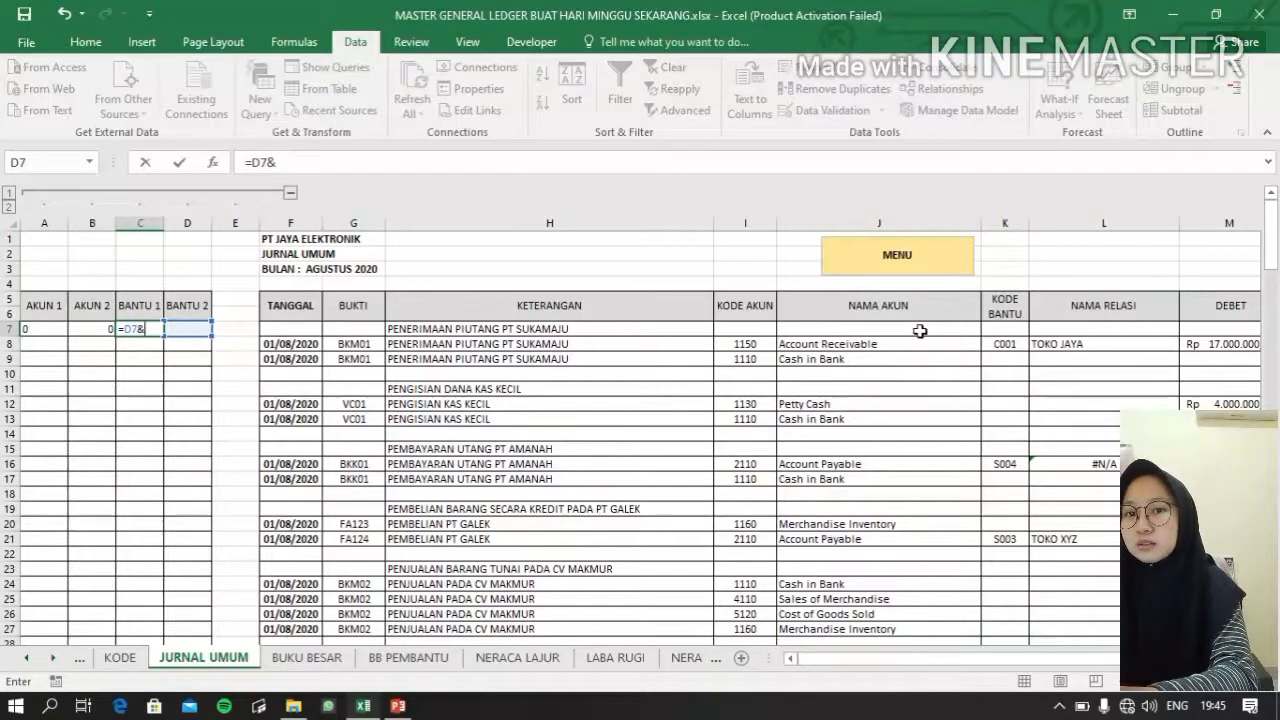
type("K")
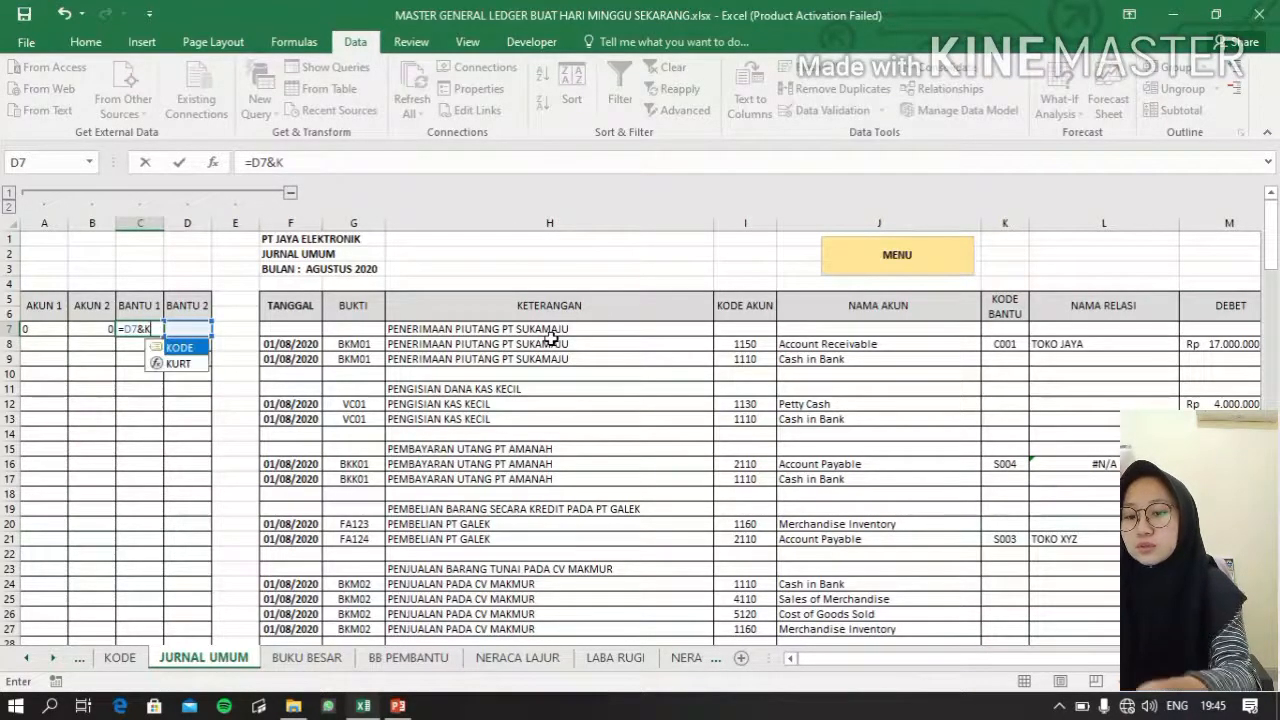
type("7")
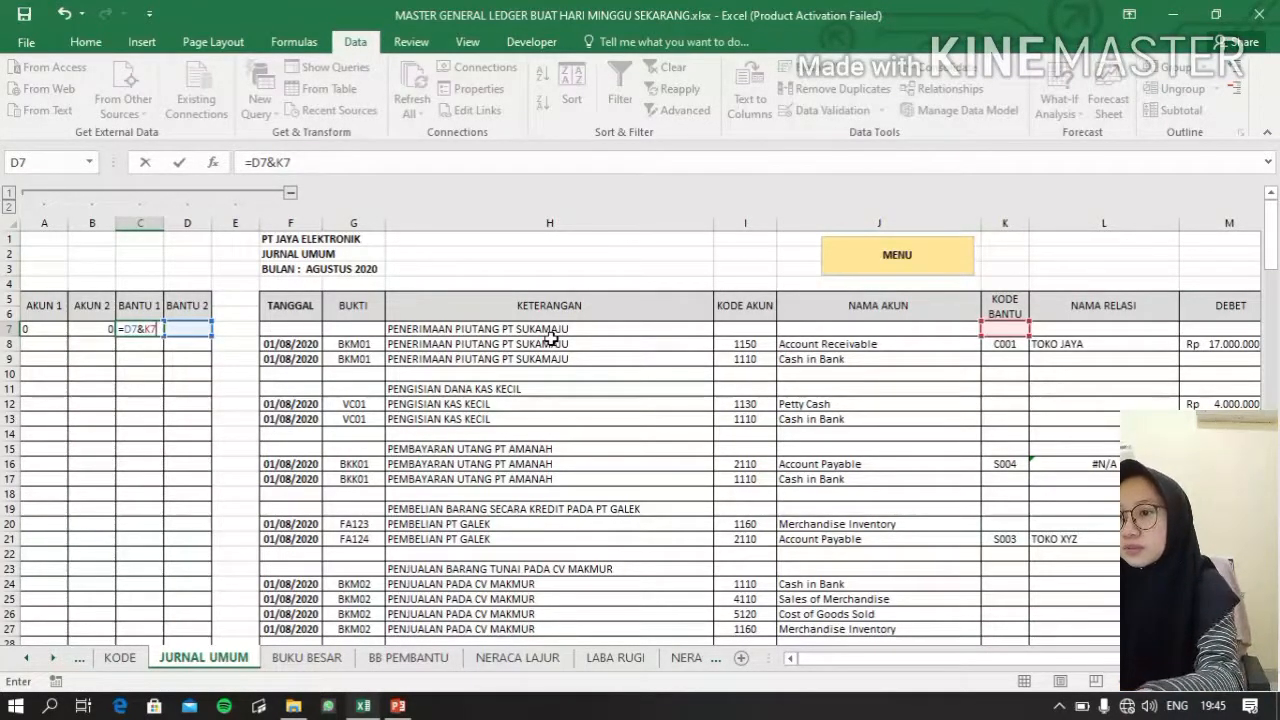
key("Return")
Enter the formula =COUNTIF($K$7:K7;K7) in the BANTU 2 cell D7 to count occurrences of the KODE BANTU.
key("Right")
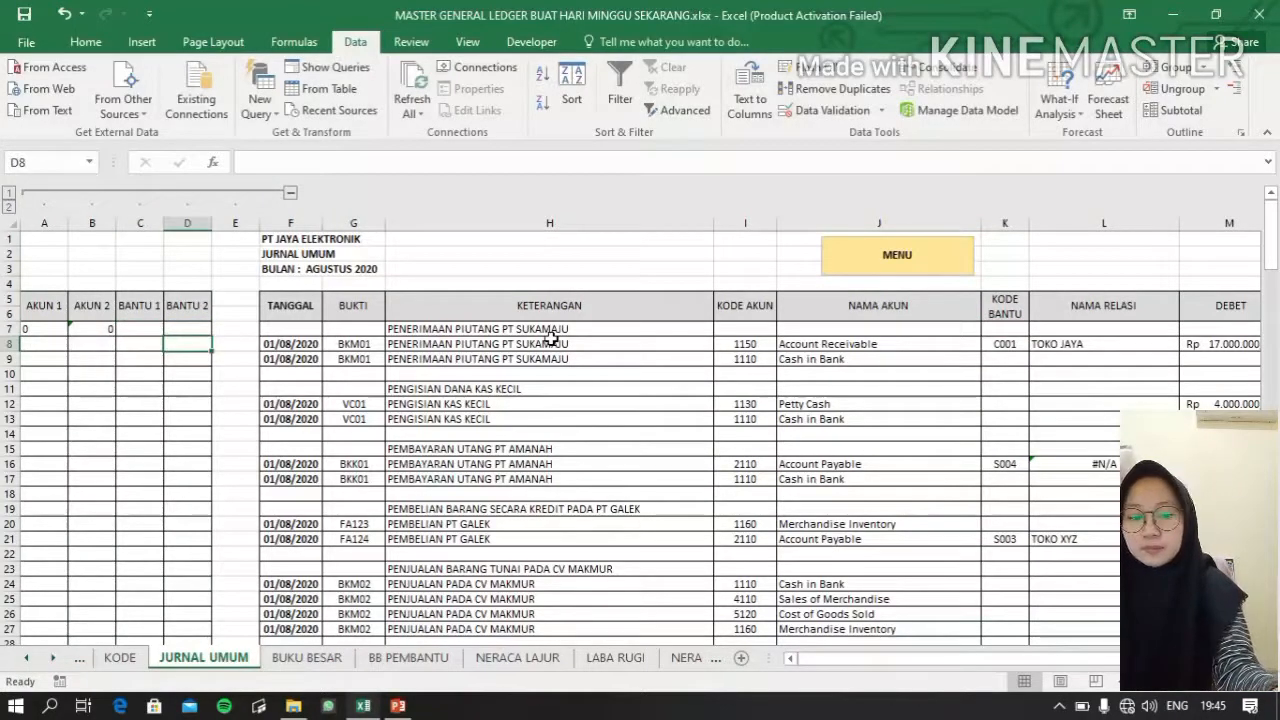
key("Up")
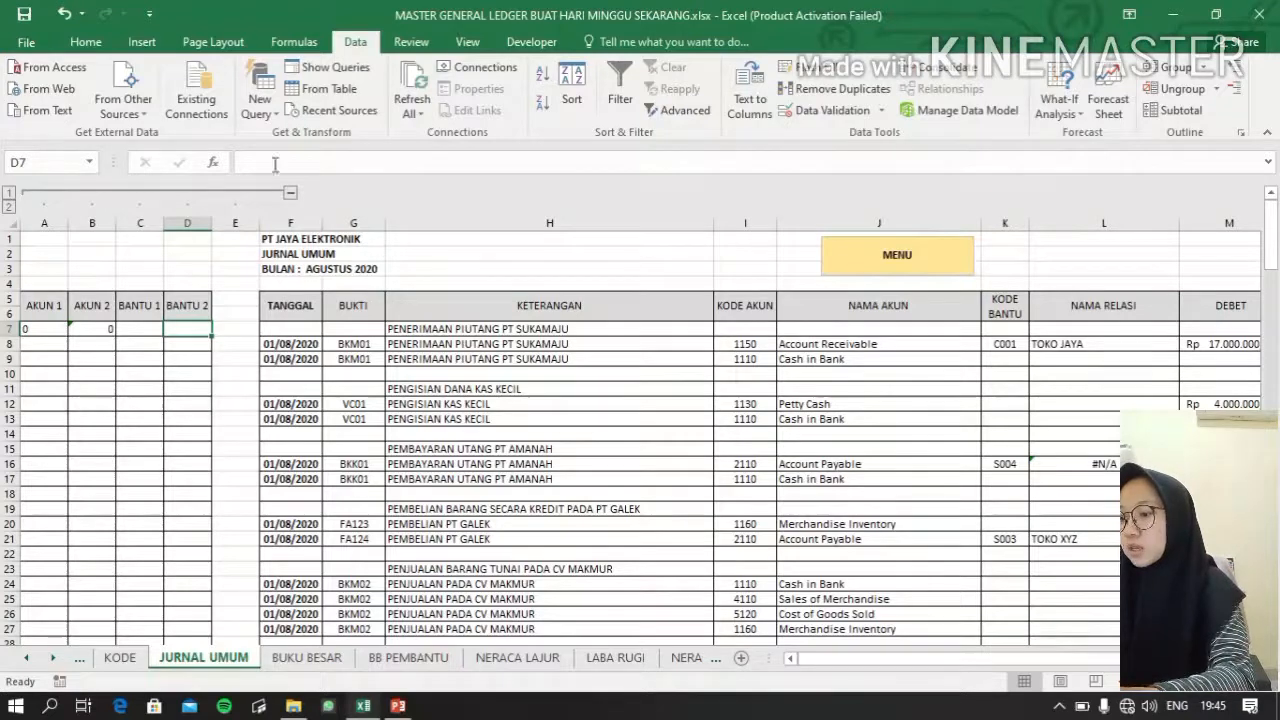
left_click(215, 172)
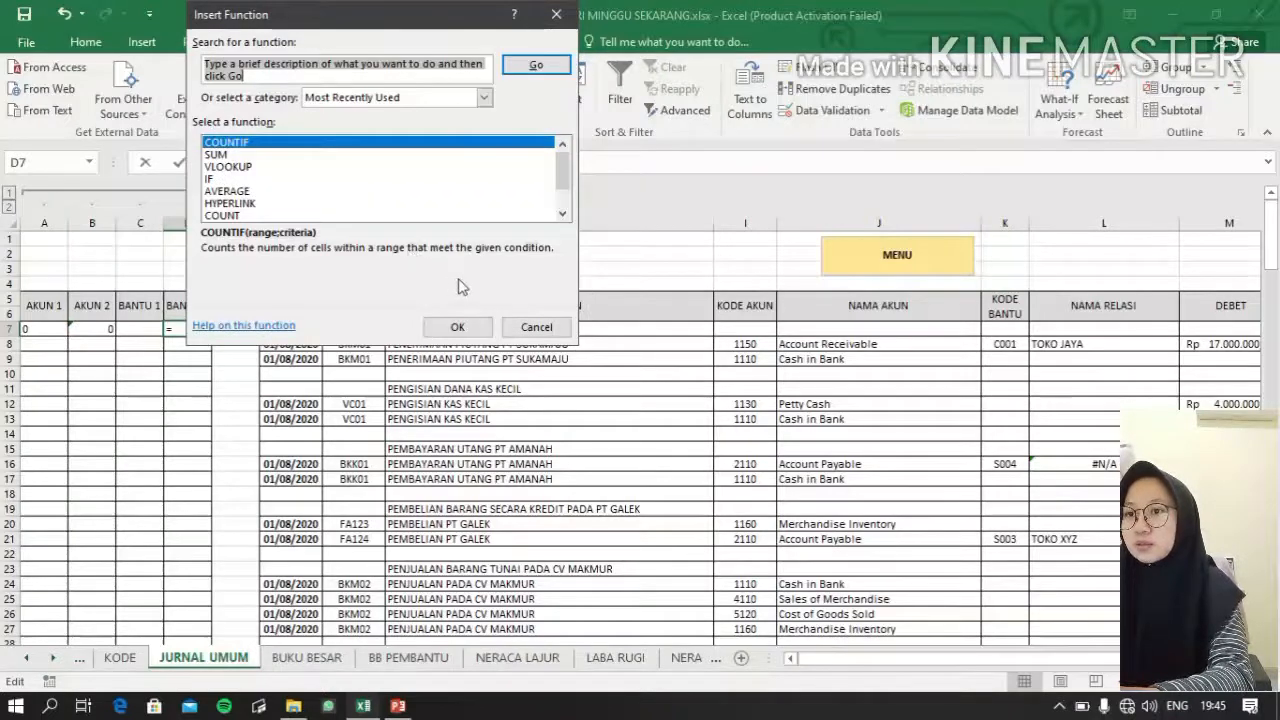
left_click(453, 328)
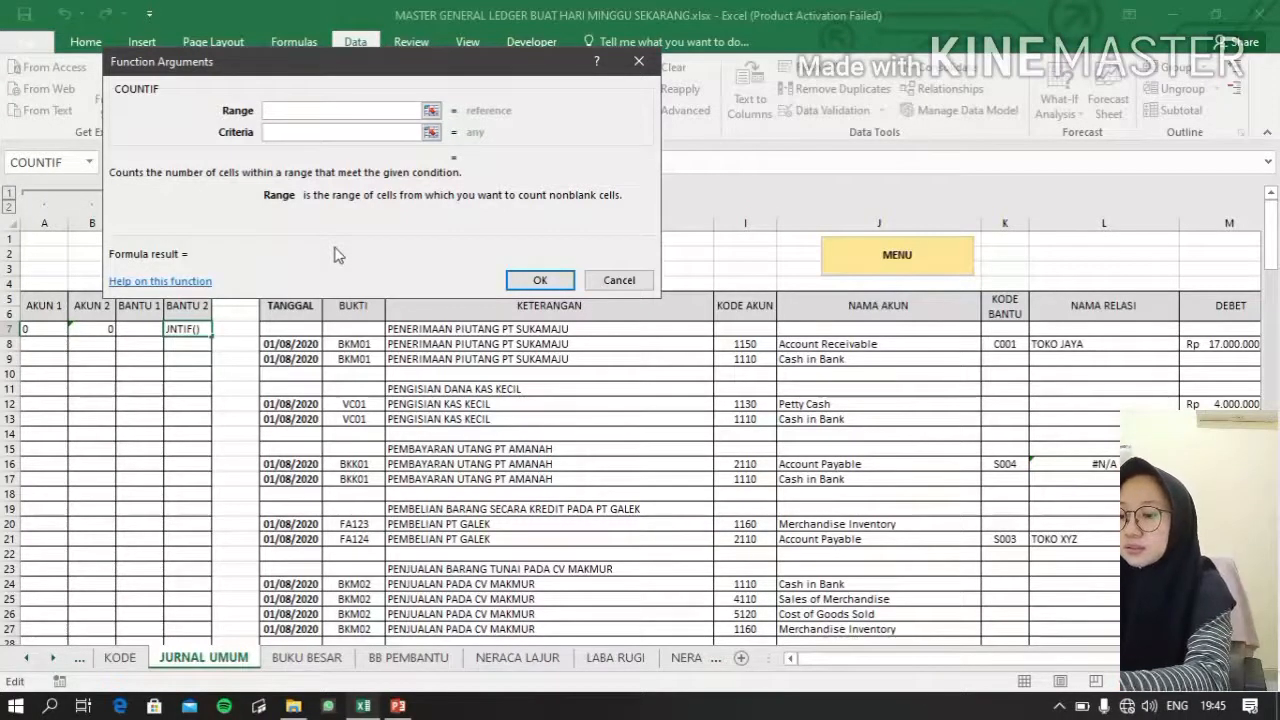
type("$")
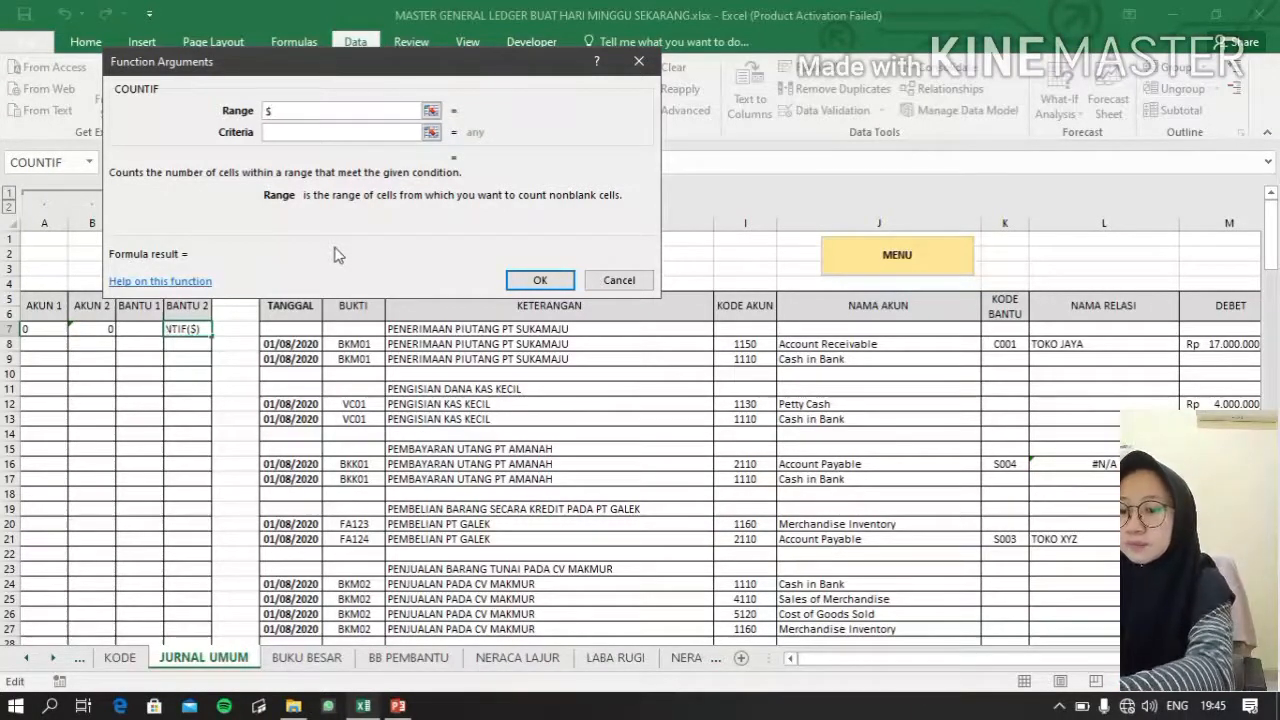
type("K")
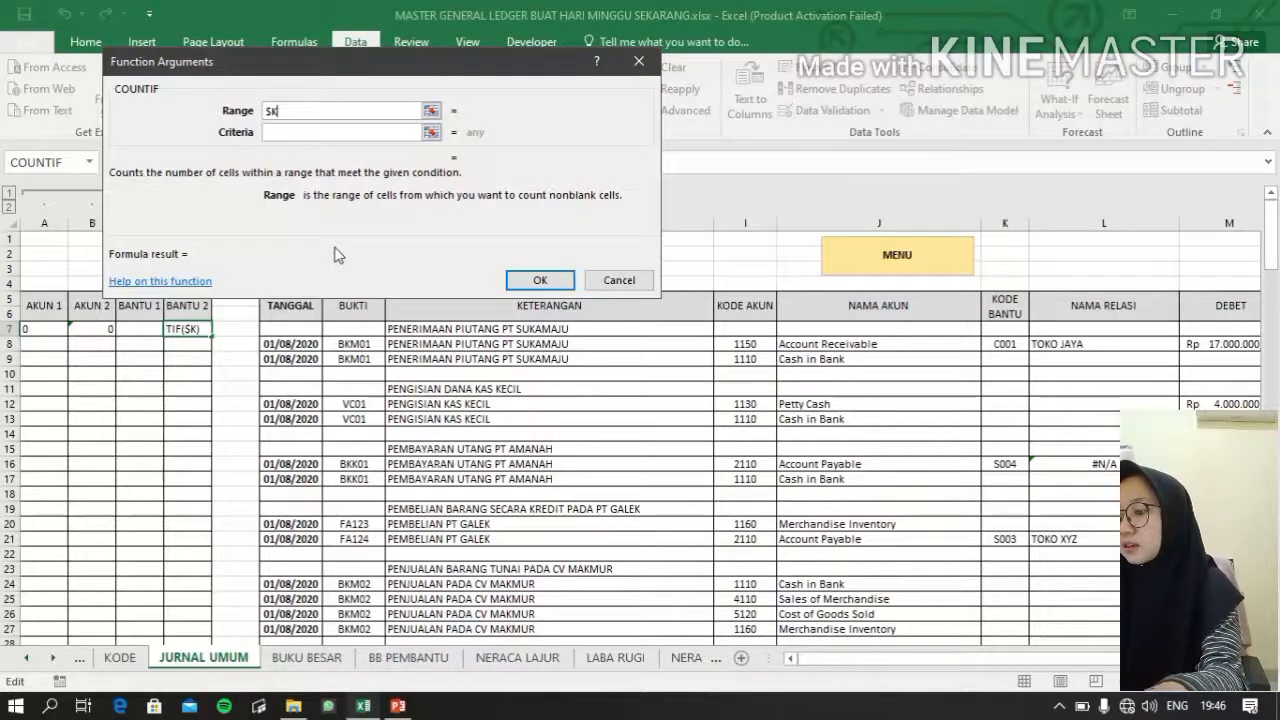
type("$")
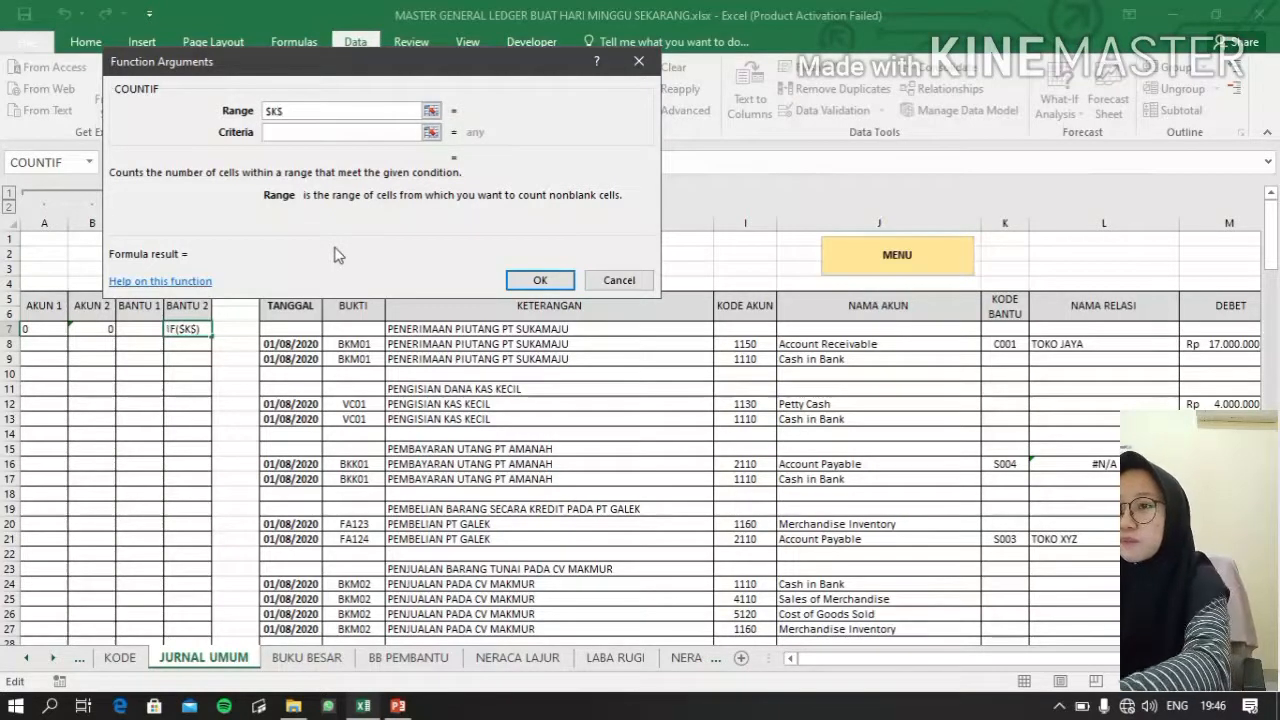
type("7")
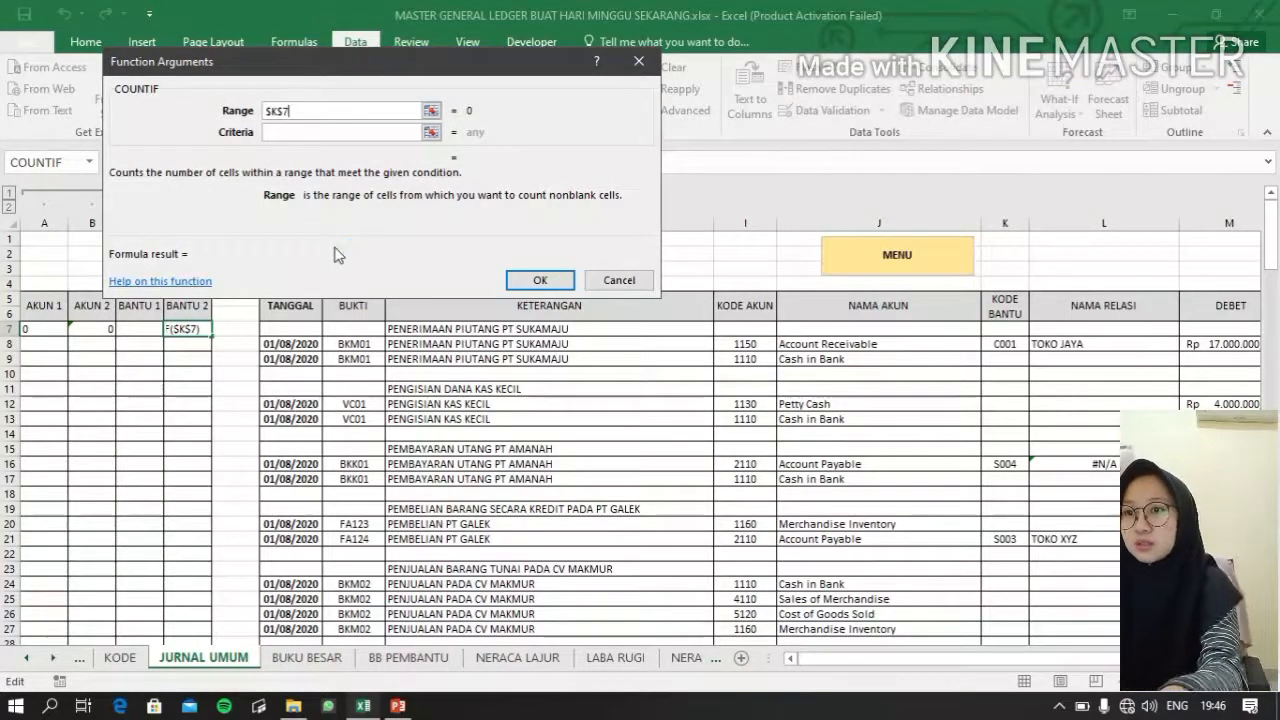
type(":K")
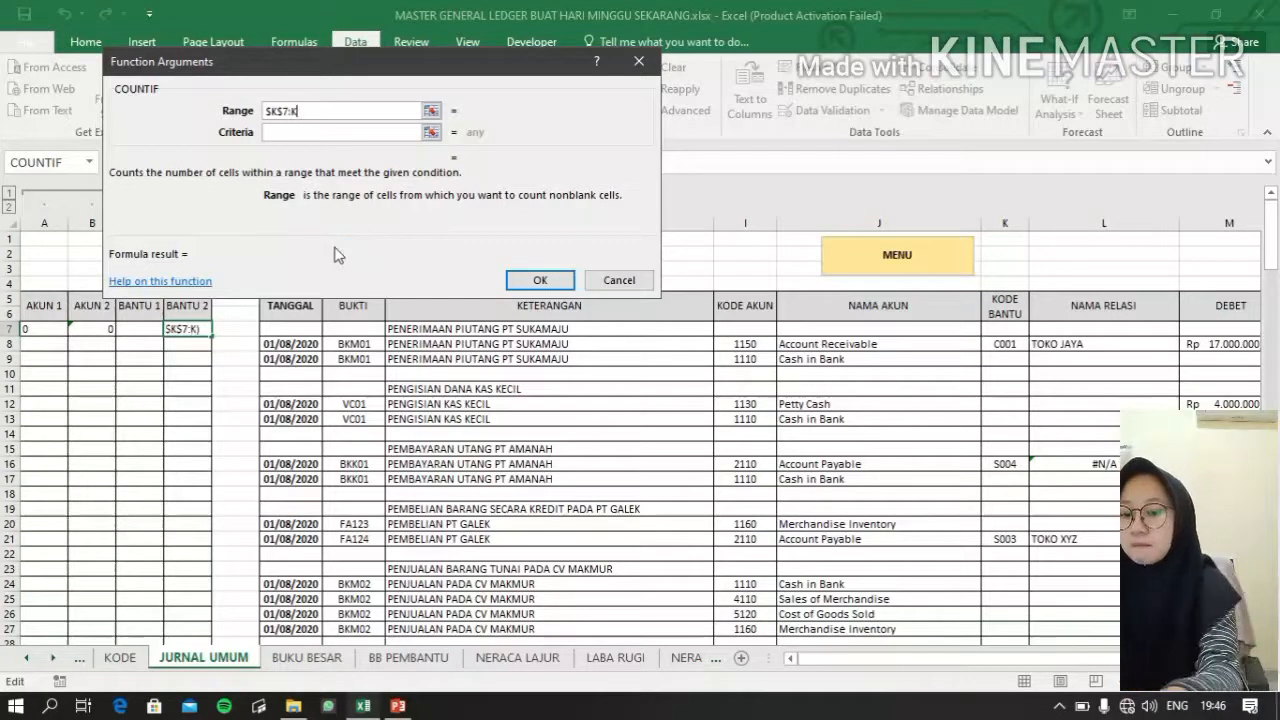
type("7")
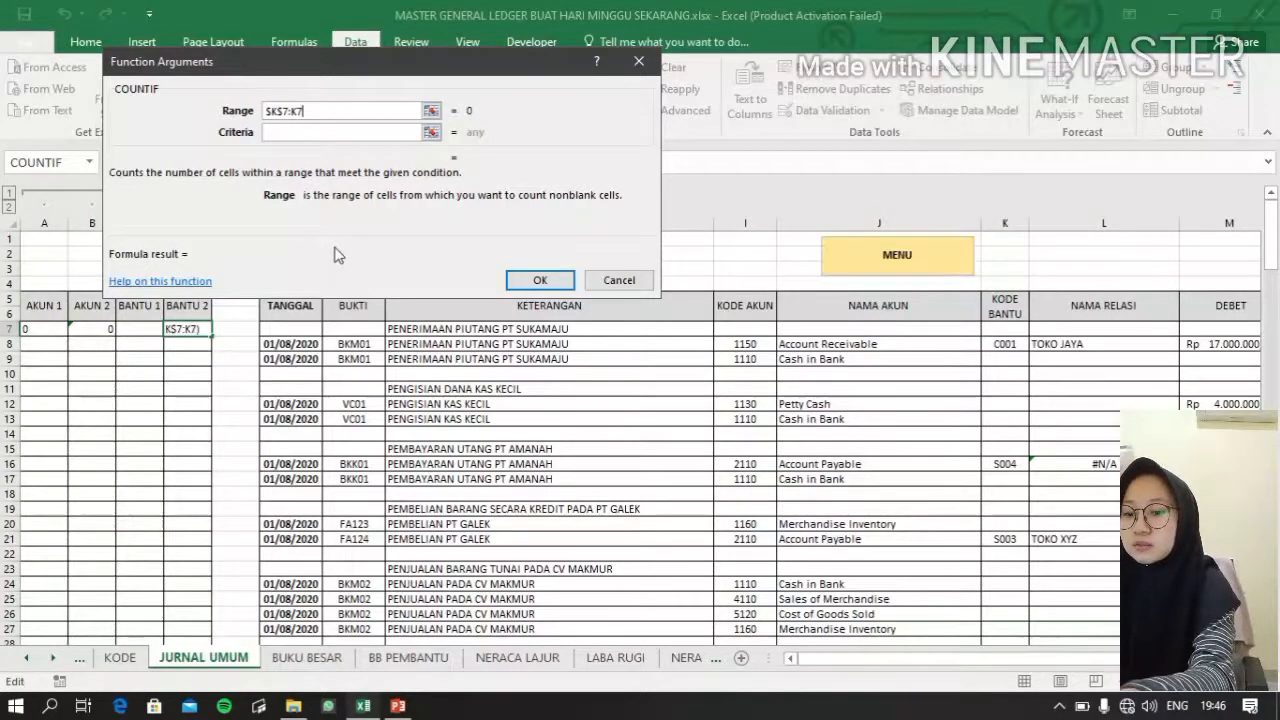
left_click(303, 131)
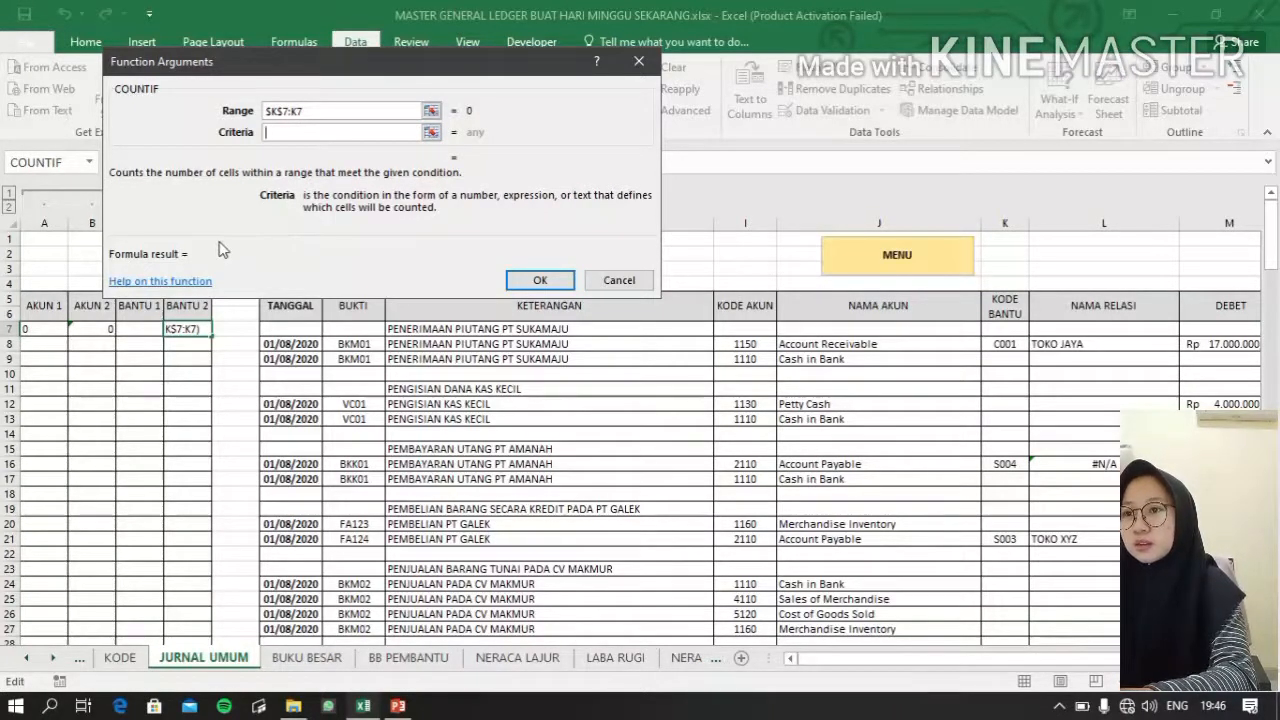
type("K")
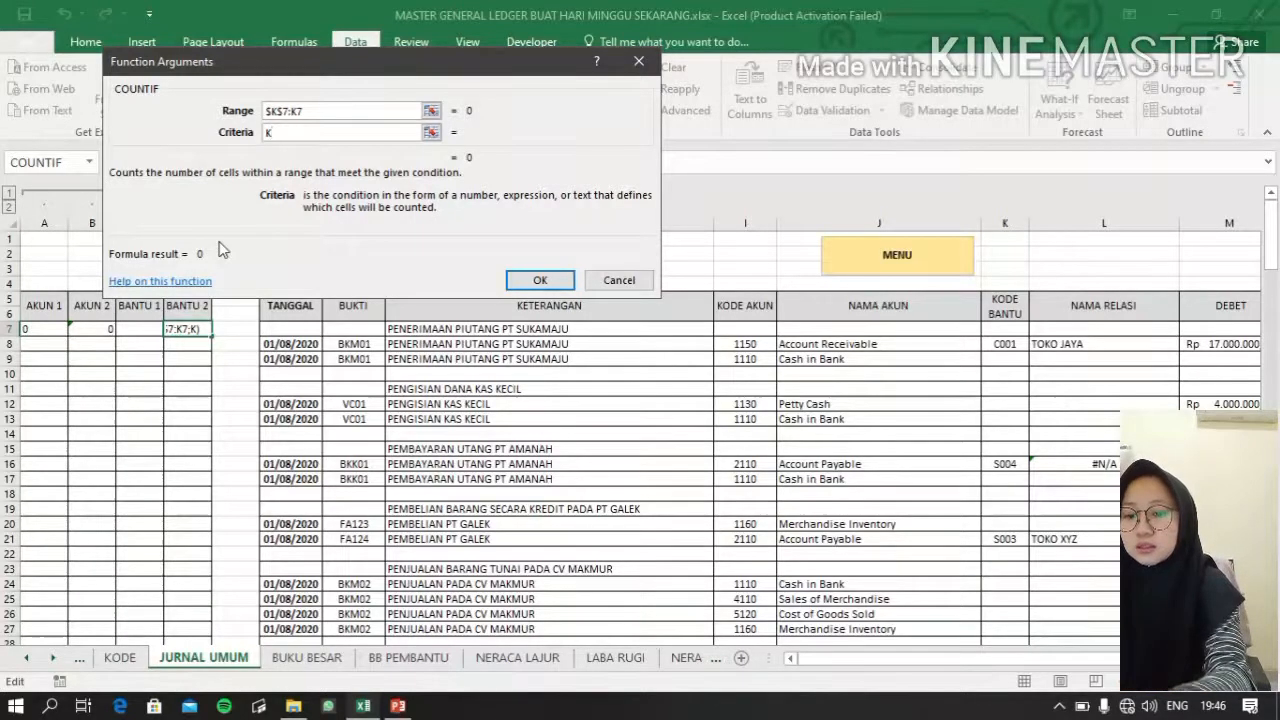
type("7")
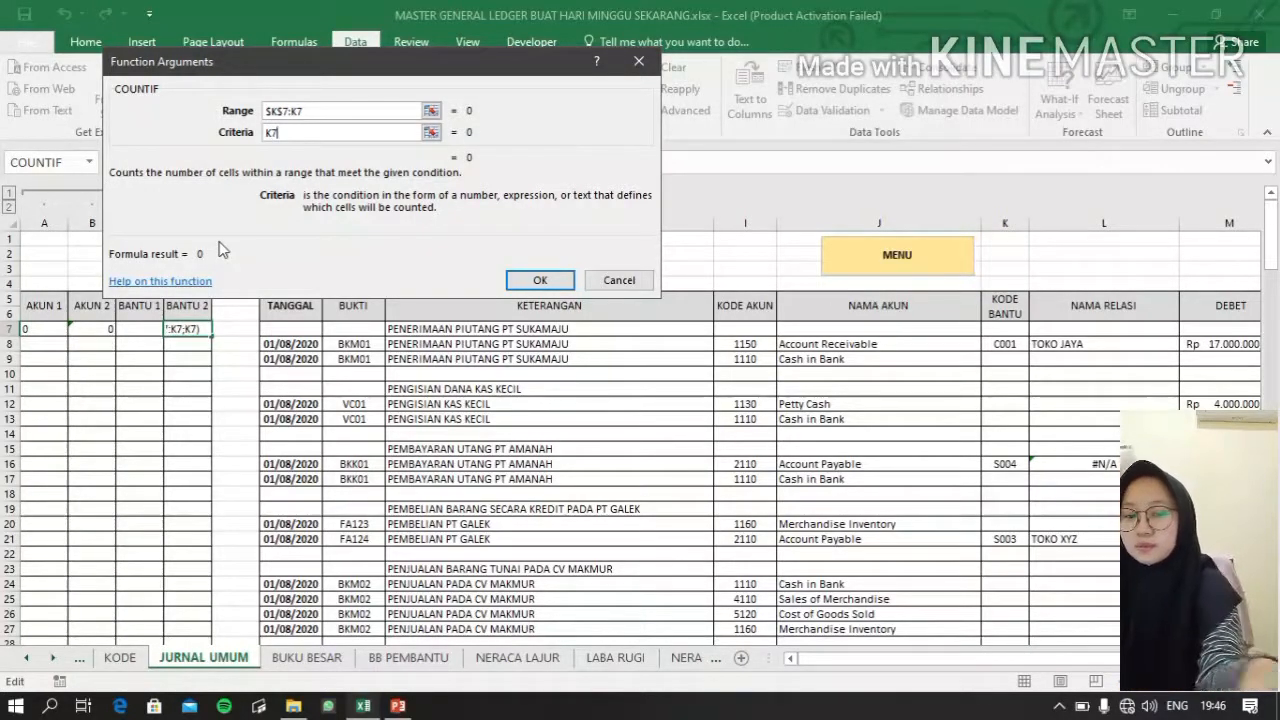
key("Return")
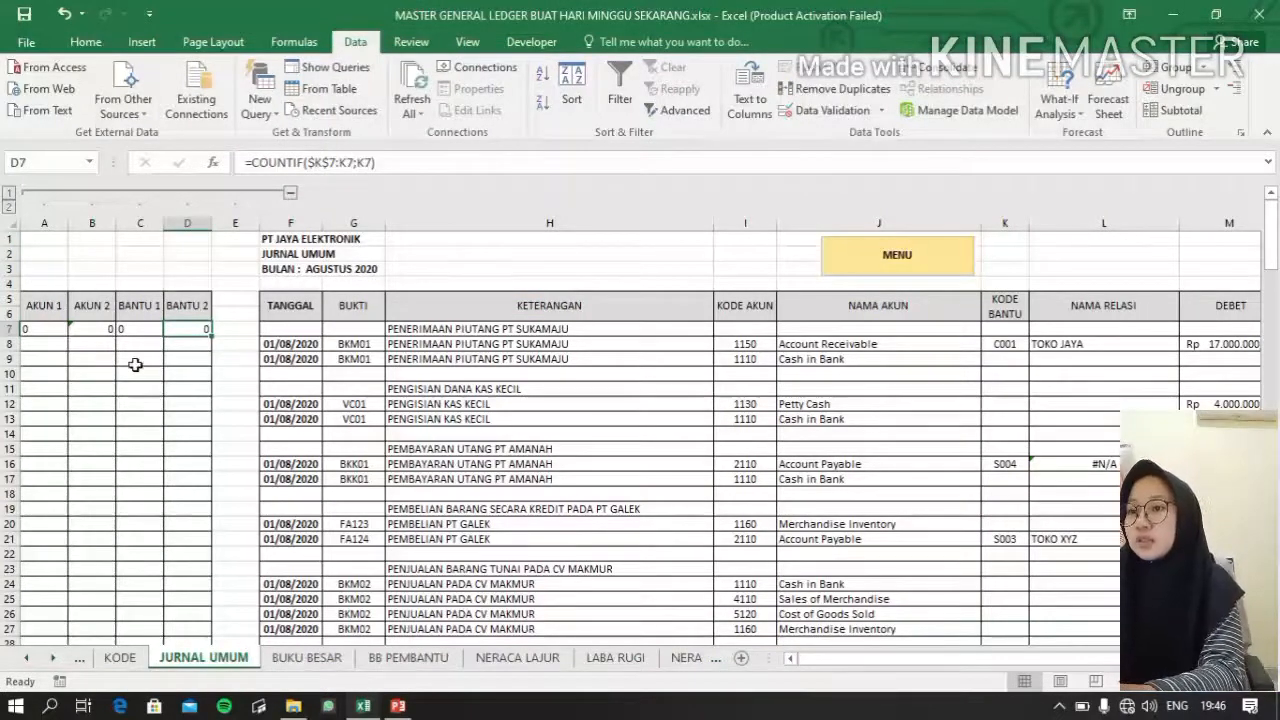
Fill the AKUN 1 formula from A7 down the journal rows to row 27.
left_click(48, 330)
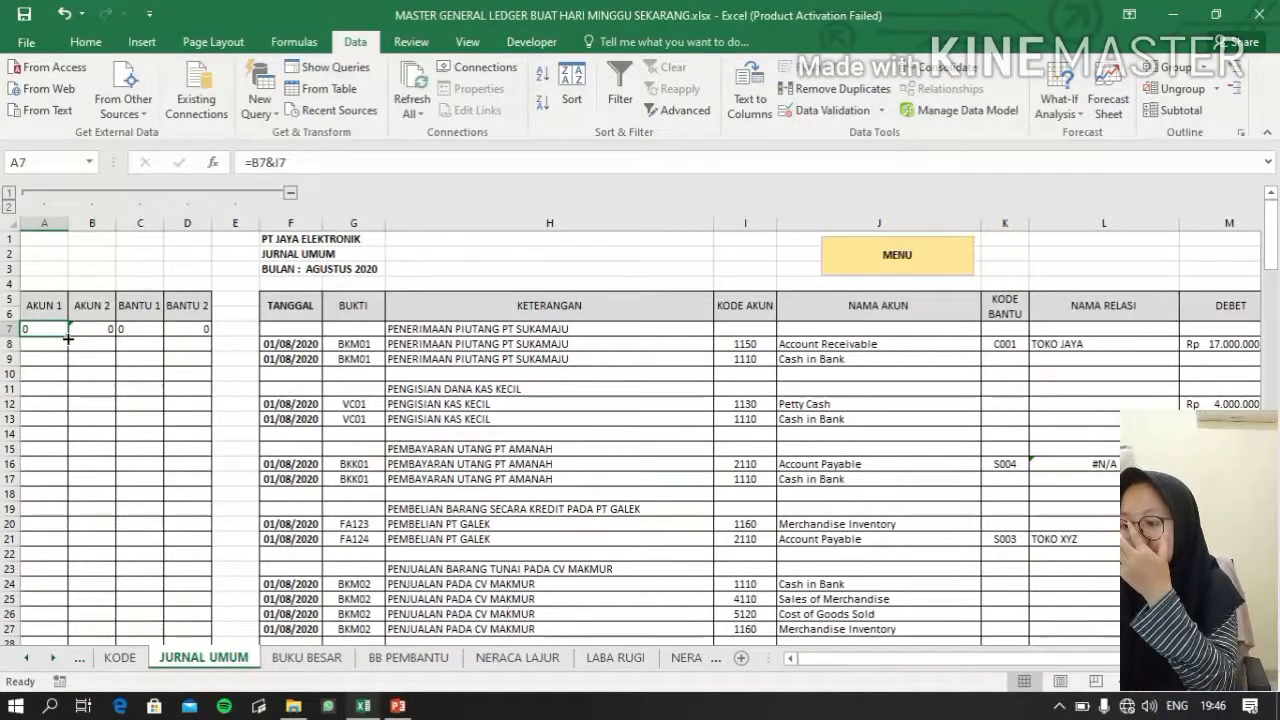
left_click_drag(68, 338, 68, 632)
Fill the AKUN 2, BANTU 1 and BANTU 2 formulas from row 7 down the journal rows to row 27.
left_click(100, 330)
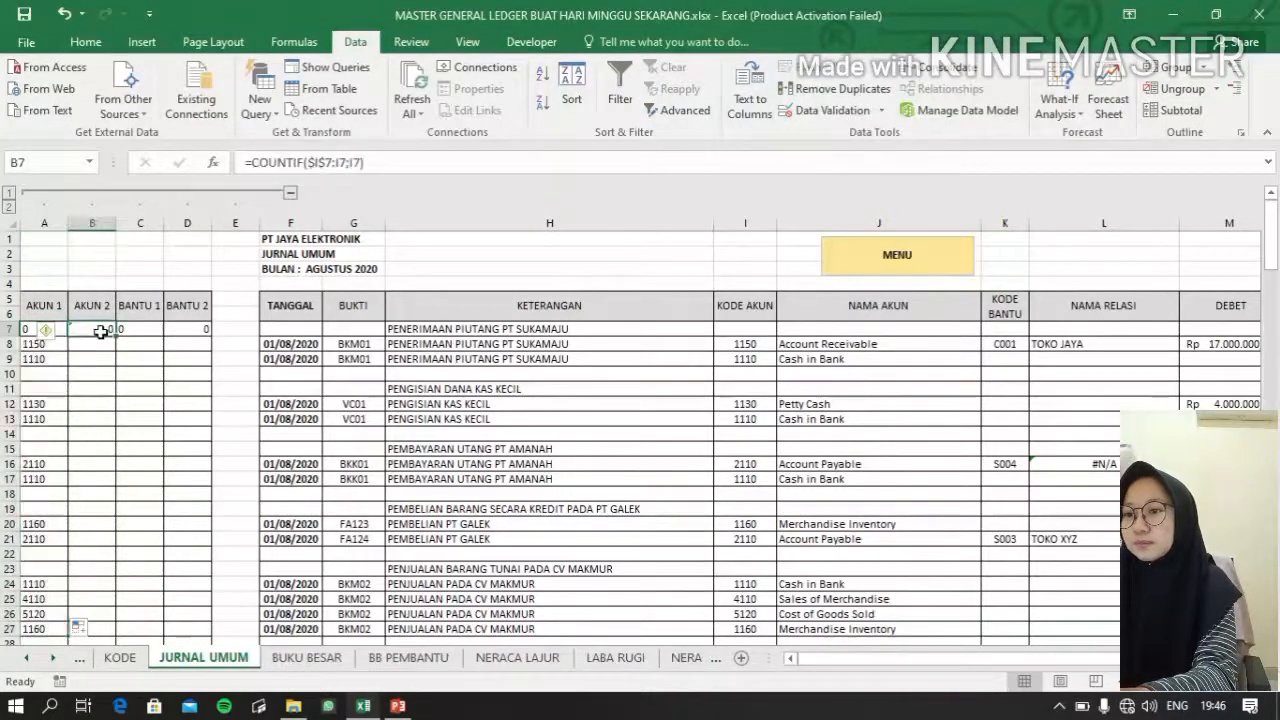
left_click_drag(115, 336, 104, 636)
left_click(142, 326)
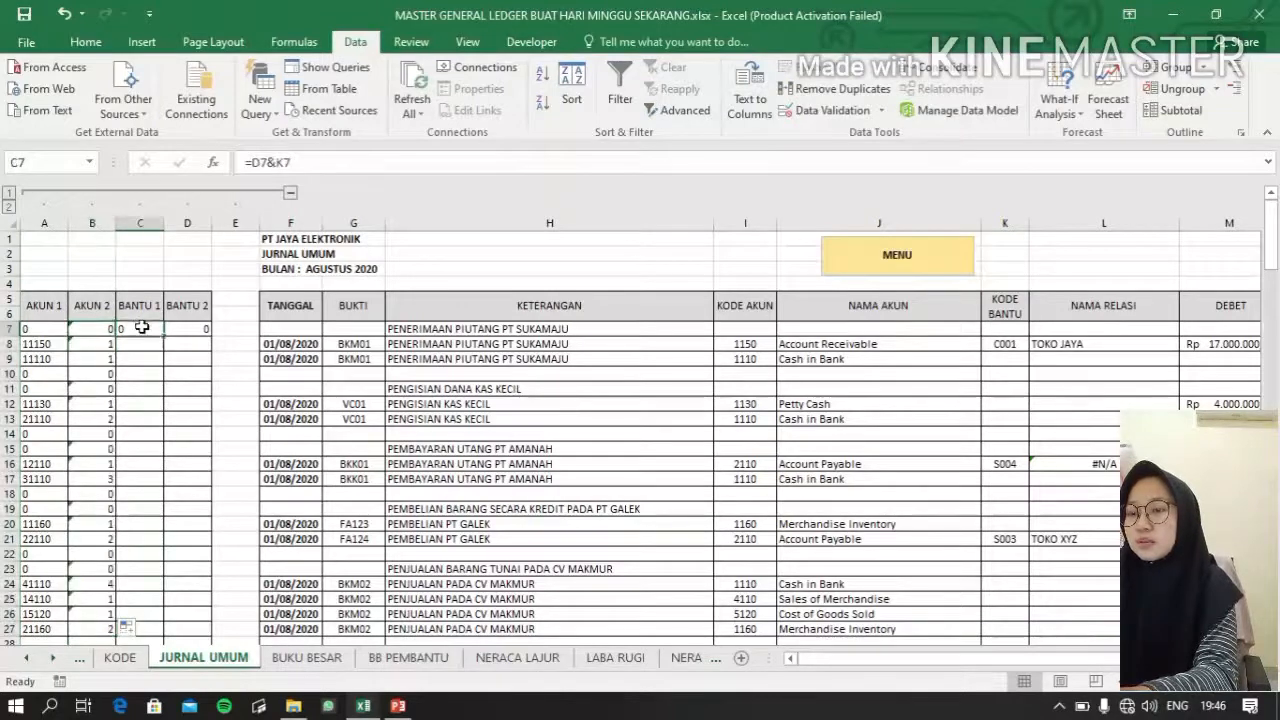
left_click_drag(164, 337, 155, 629)
left_click(200, 329)
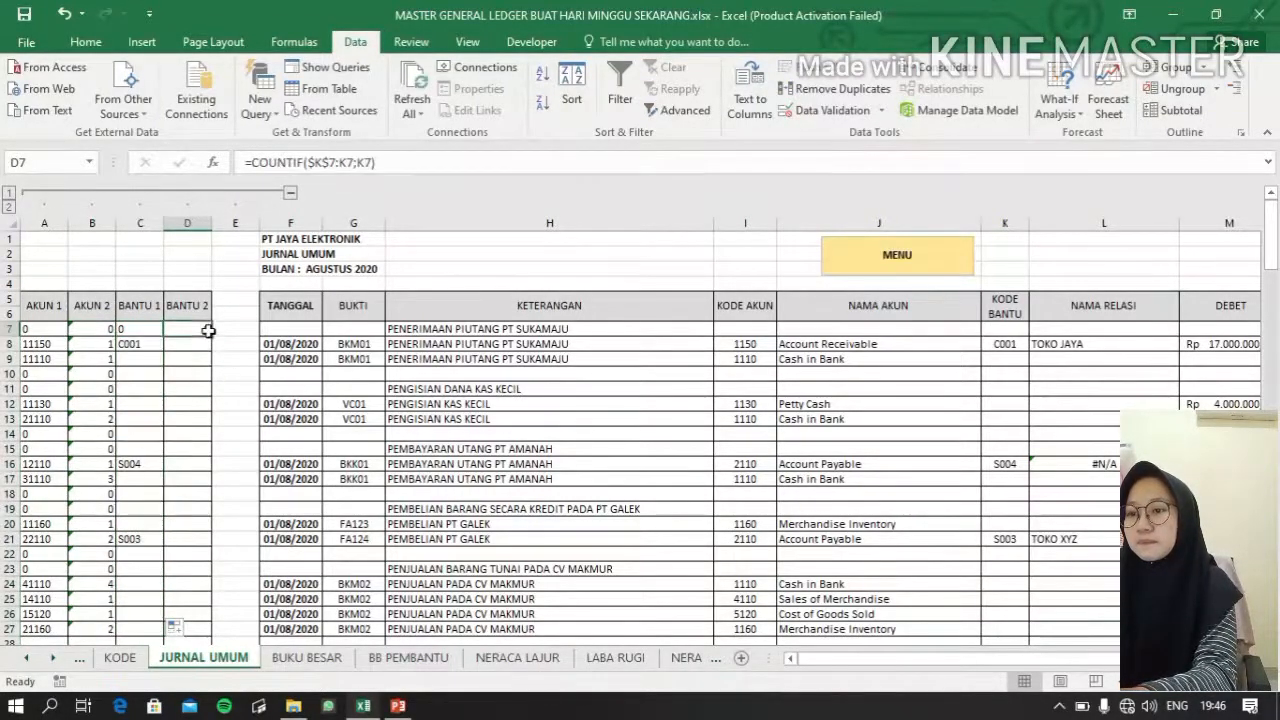
left_click_drag(208, 333, 196, 630)
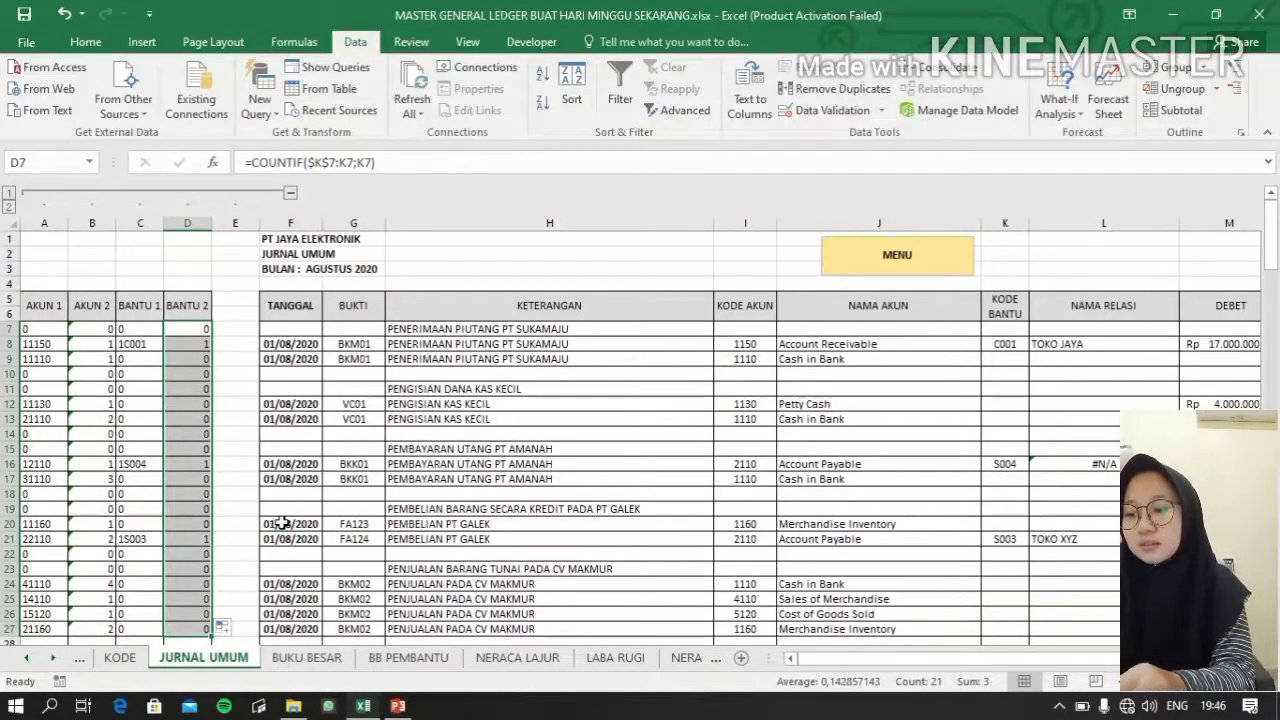
key("super")
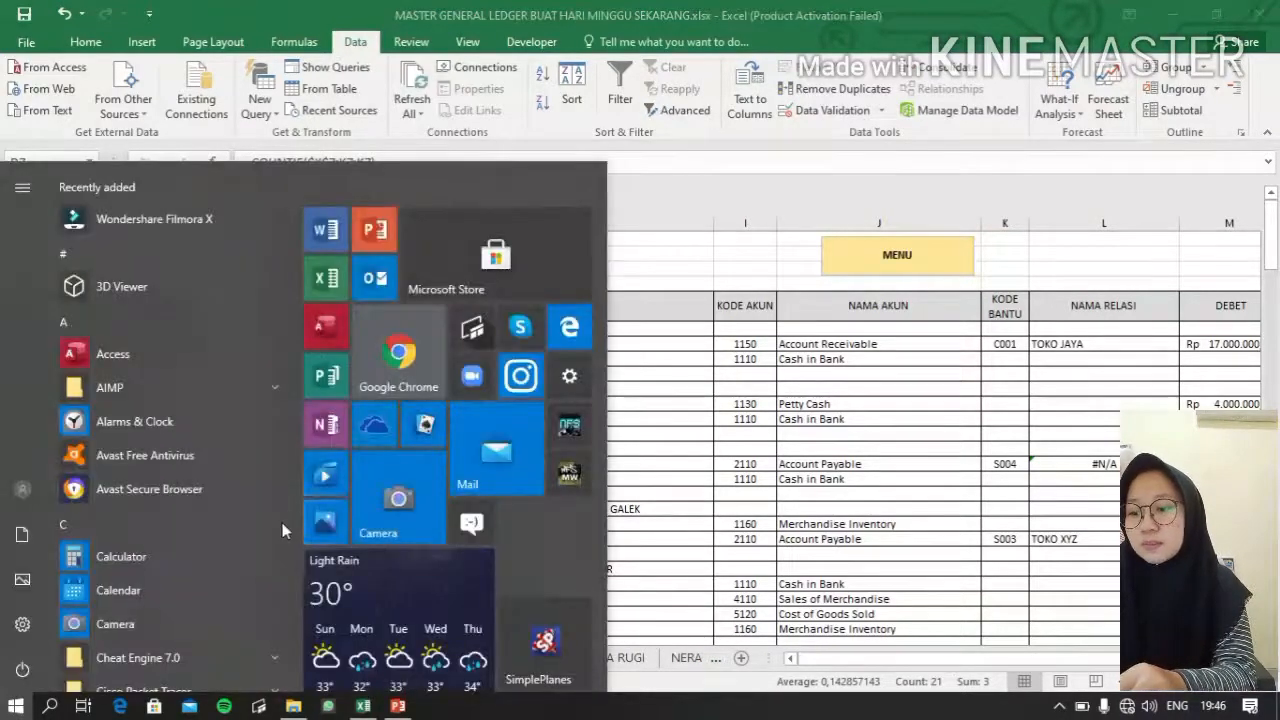
key("Escape")
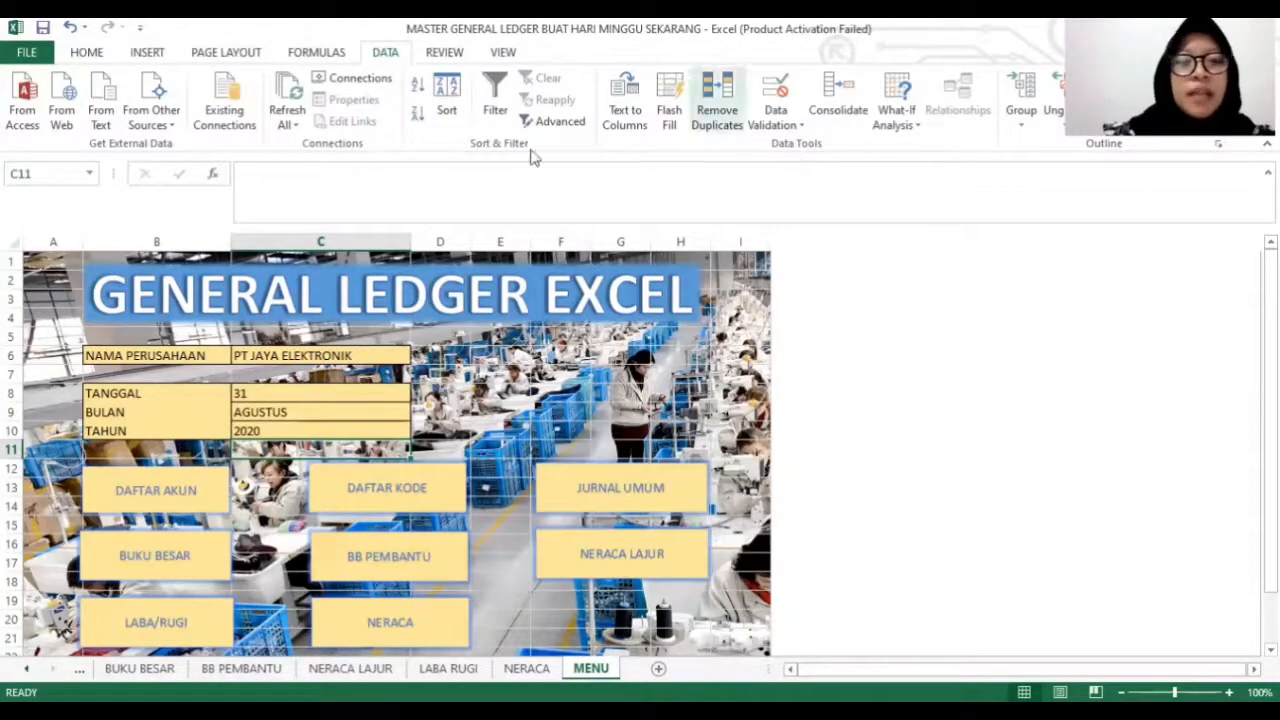
Go from the menu sheet to the BUKU BESAR sheet, keeping its sheet name.
left_click(166, 556)
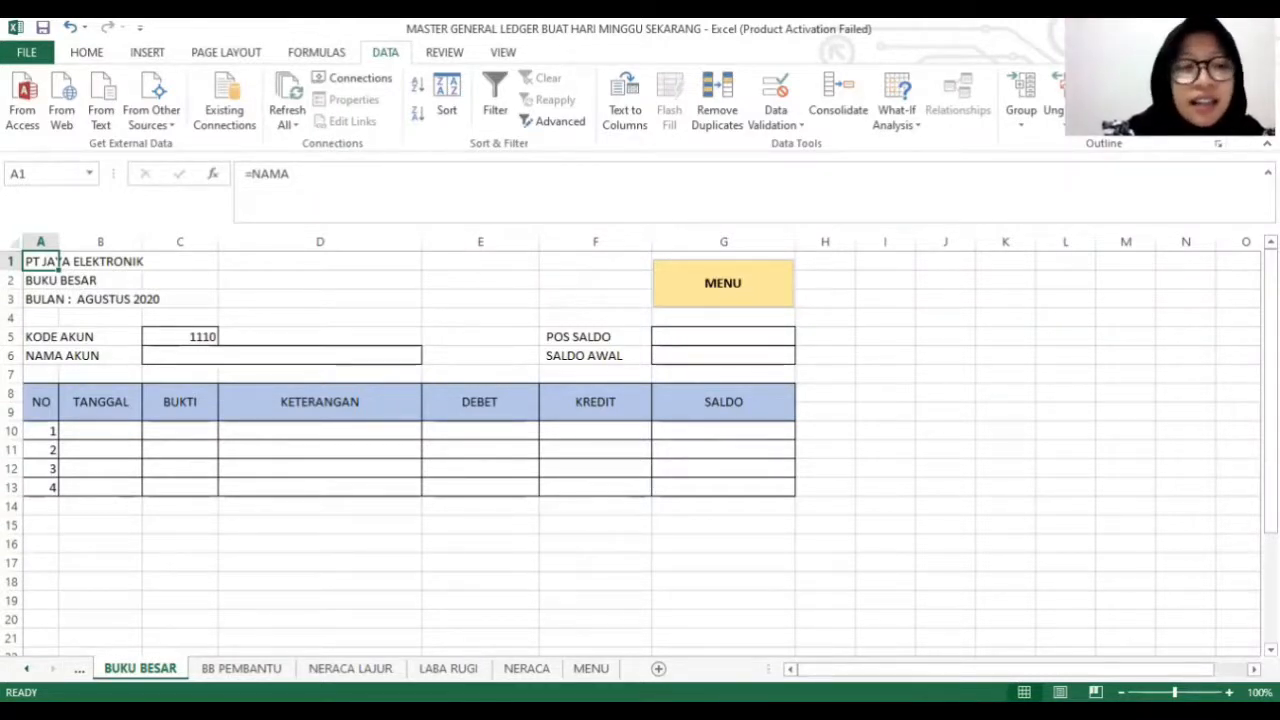
double_click(133, 668)
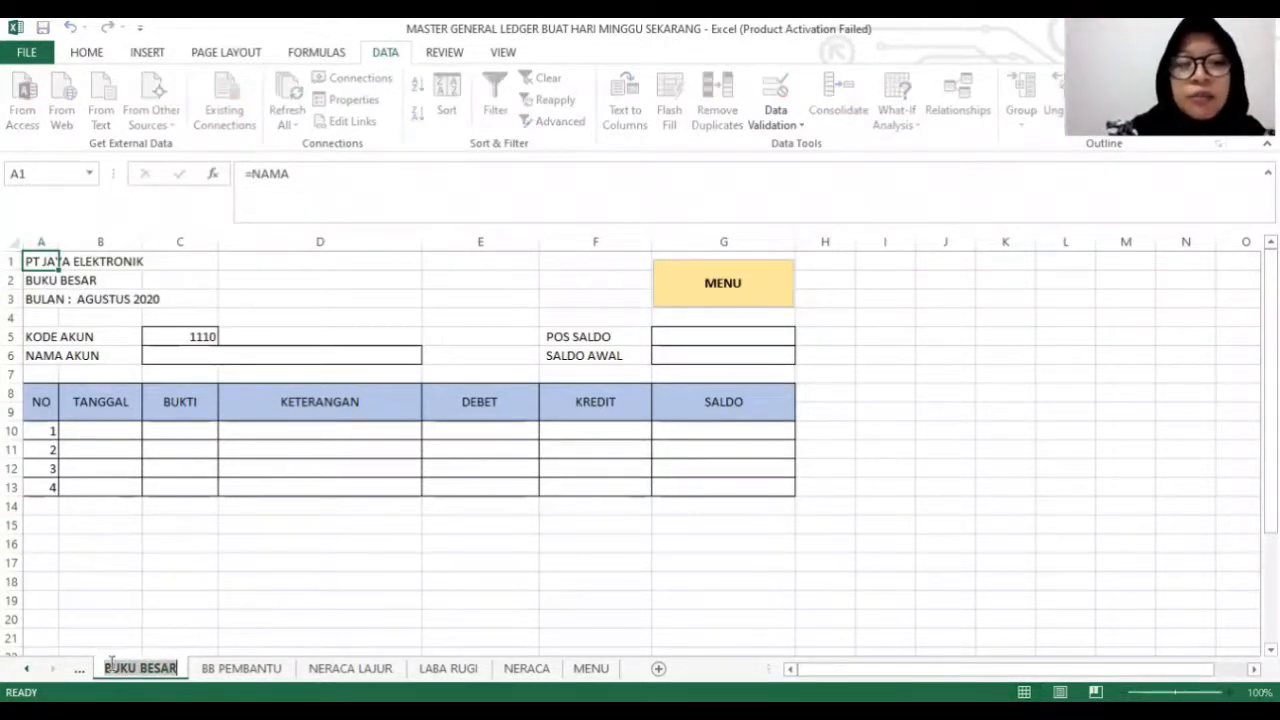
key("Return")
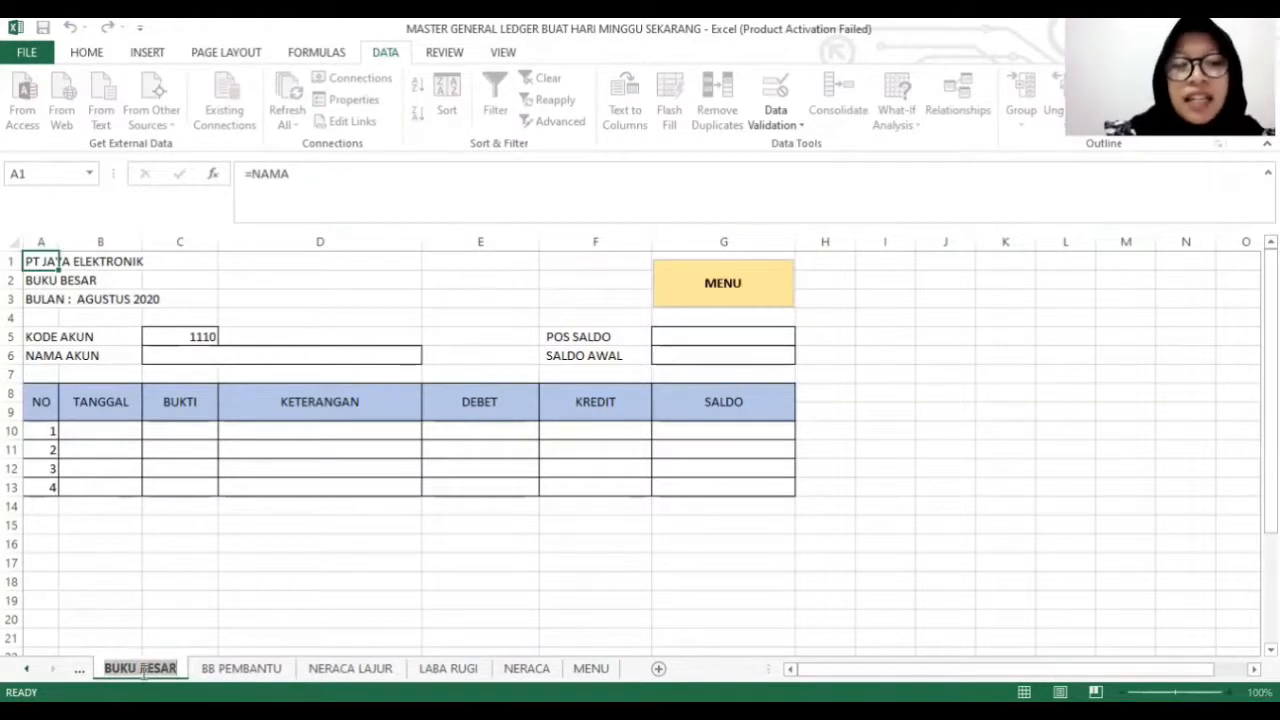
left_click(165, 616)
left_click(184, 574)
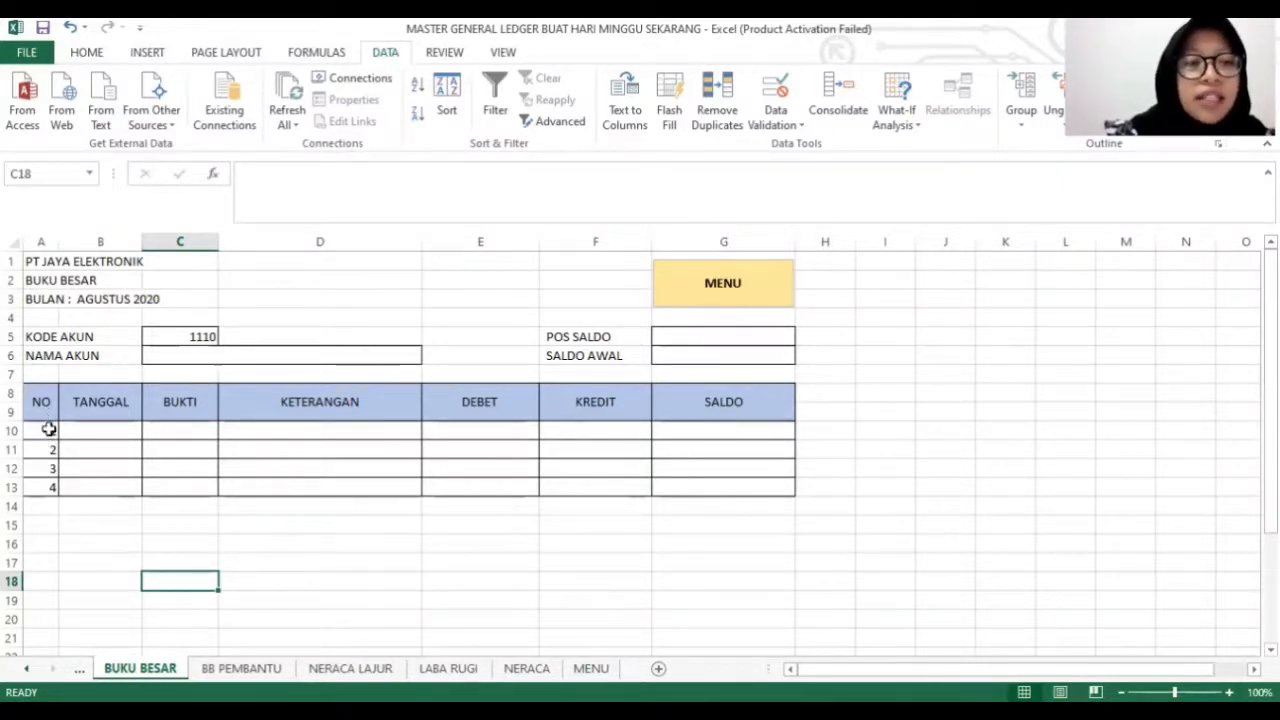
Clear the existing row numbers from the NO column cells A10:A13.
left_click_drag(46, 428, 51, 486)
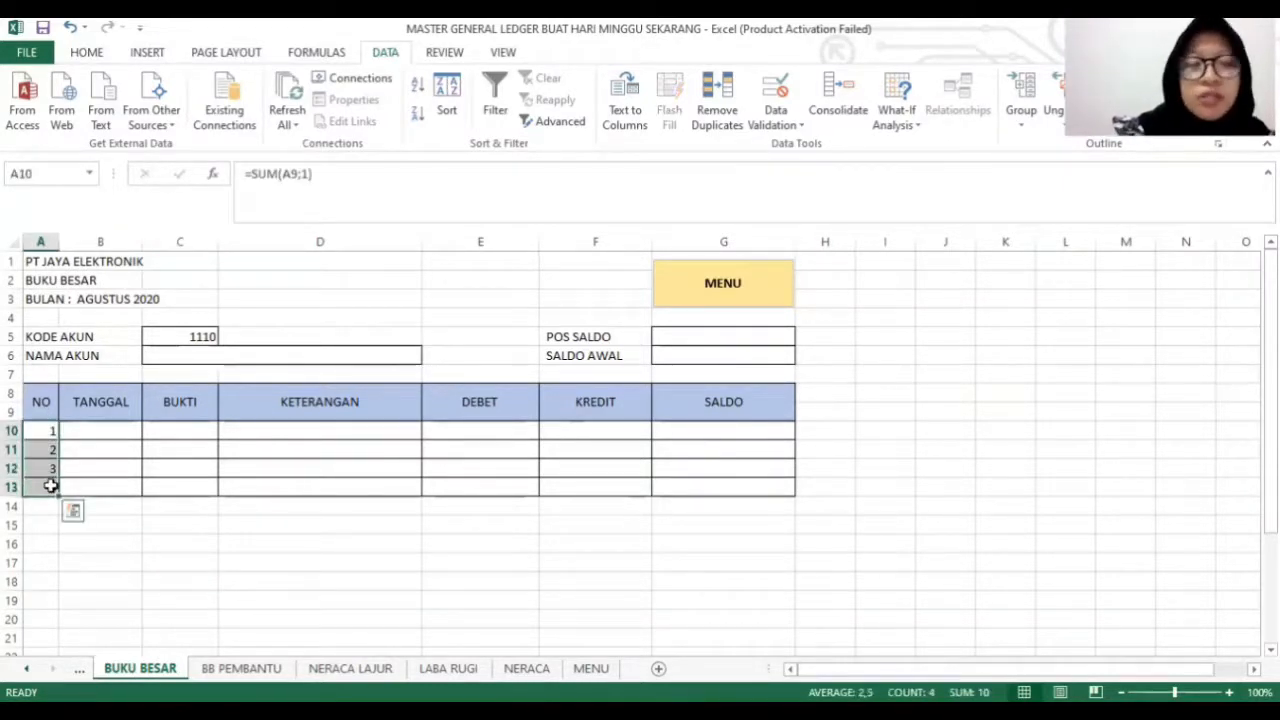
key("Delete")
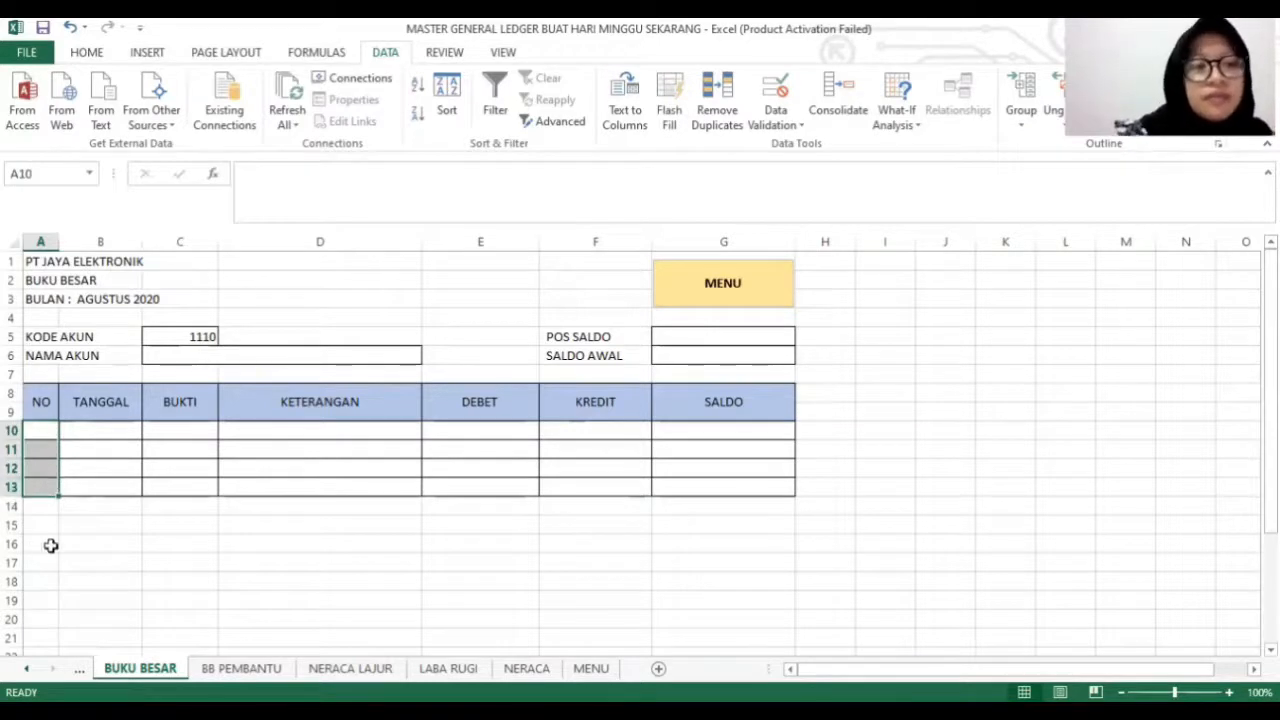
left_click(43, 432)
key("Right")
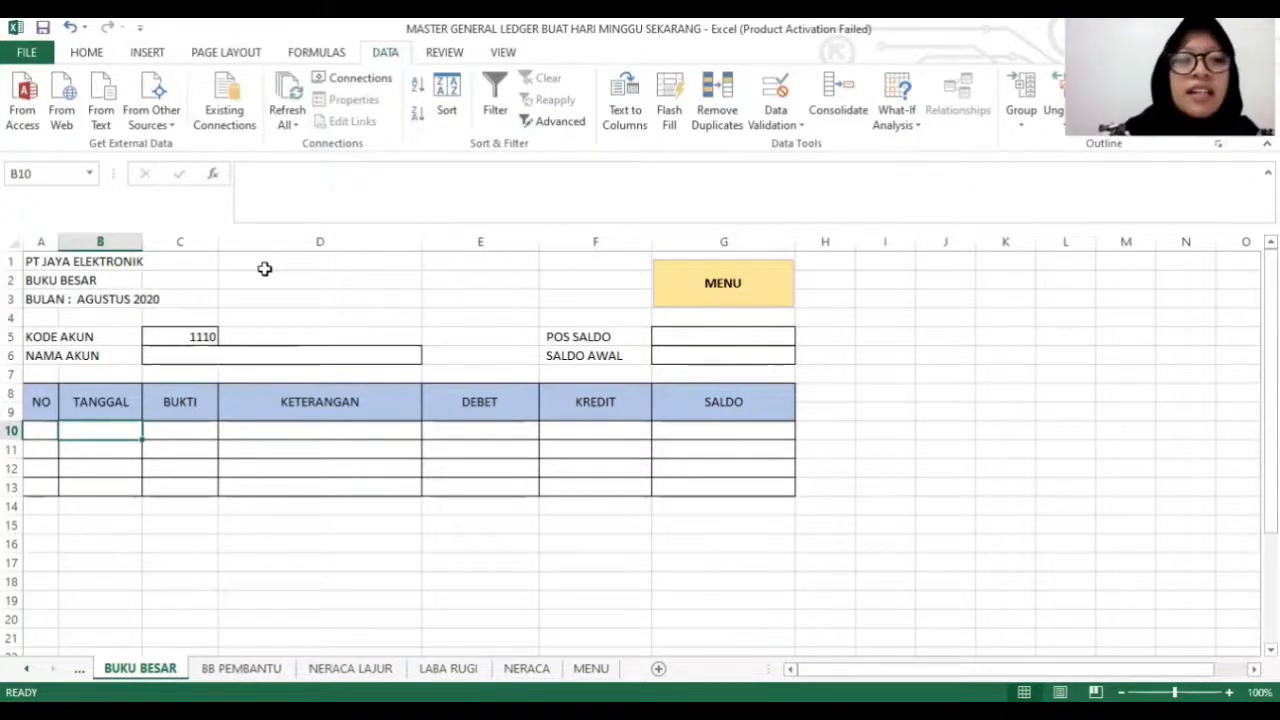
Enter the formula =SUM(A9;1) in the NO cell A10 with the SUM function and fill it down to A13.
left_click(36, 429)
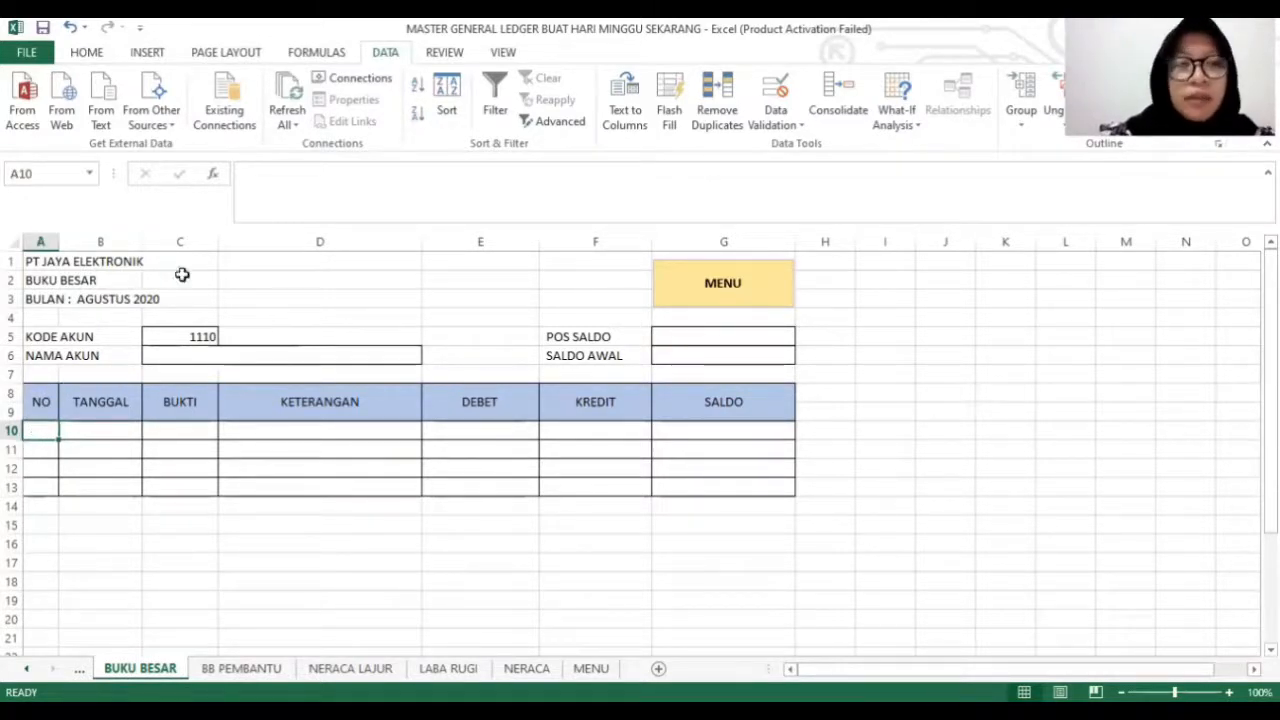
left_click(212, 174)
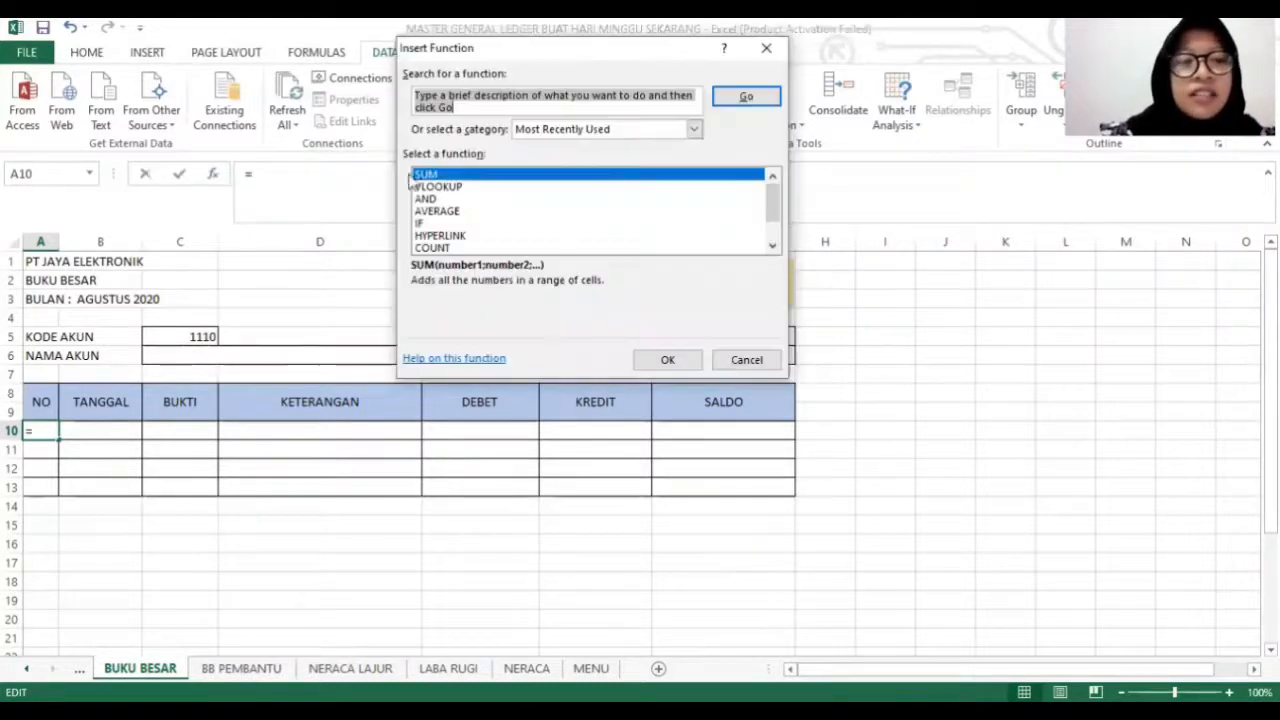
left_click(680, 361)
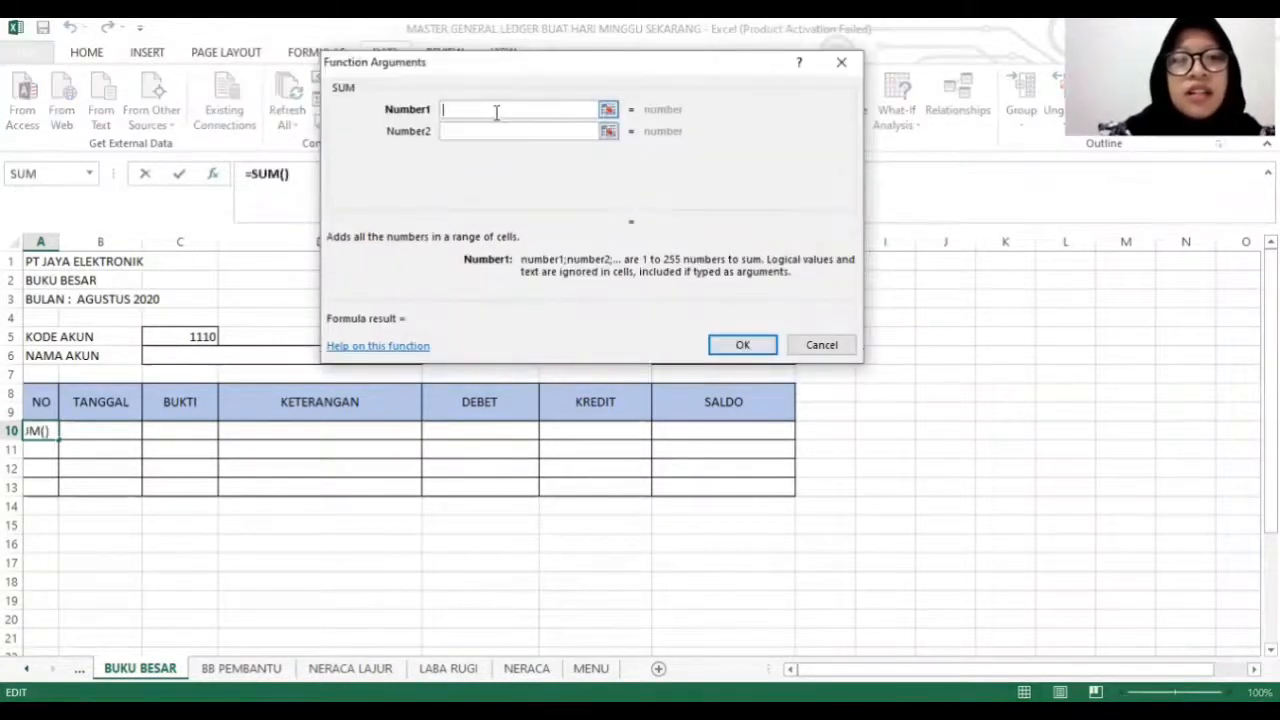
type("A9")
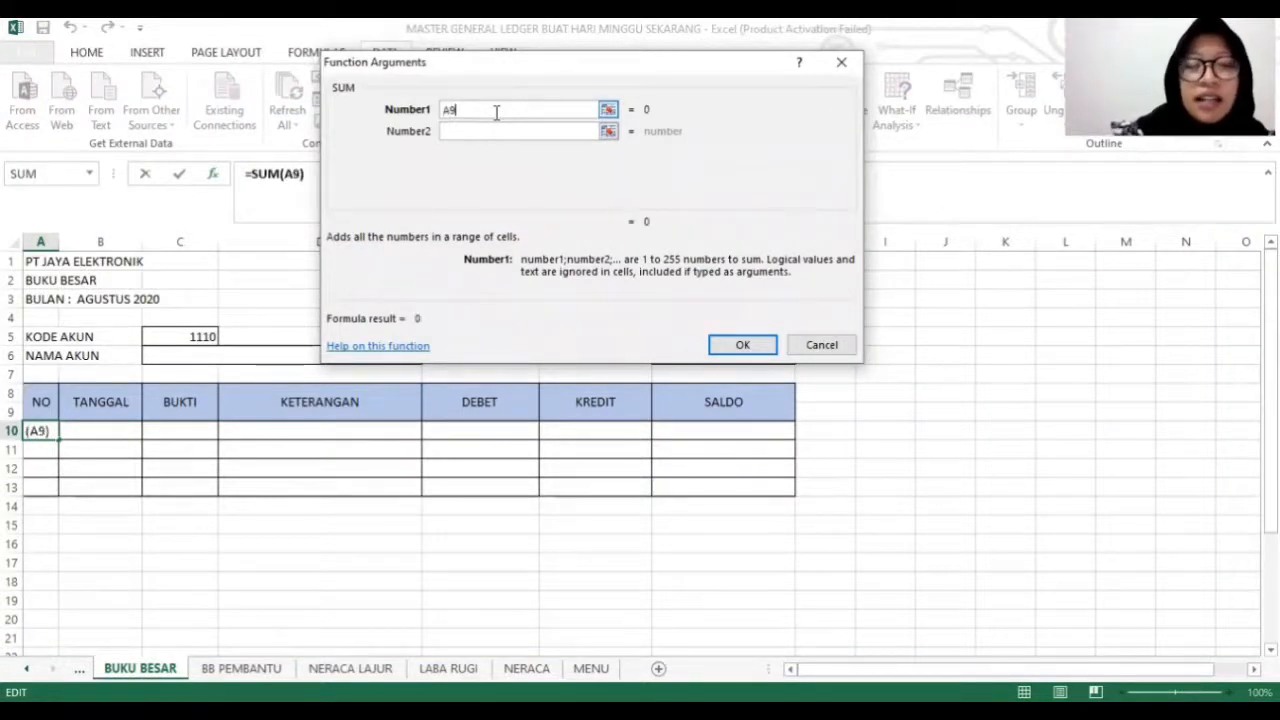
left_click(527, 130)
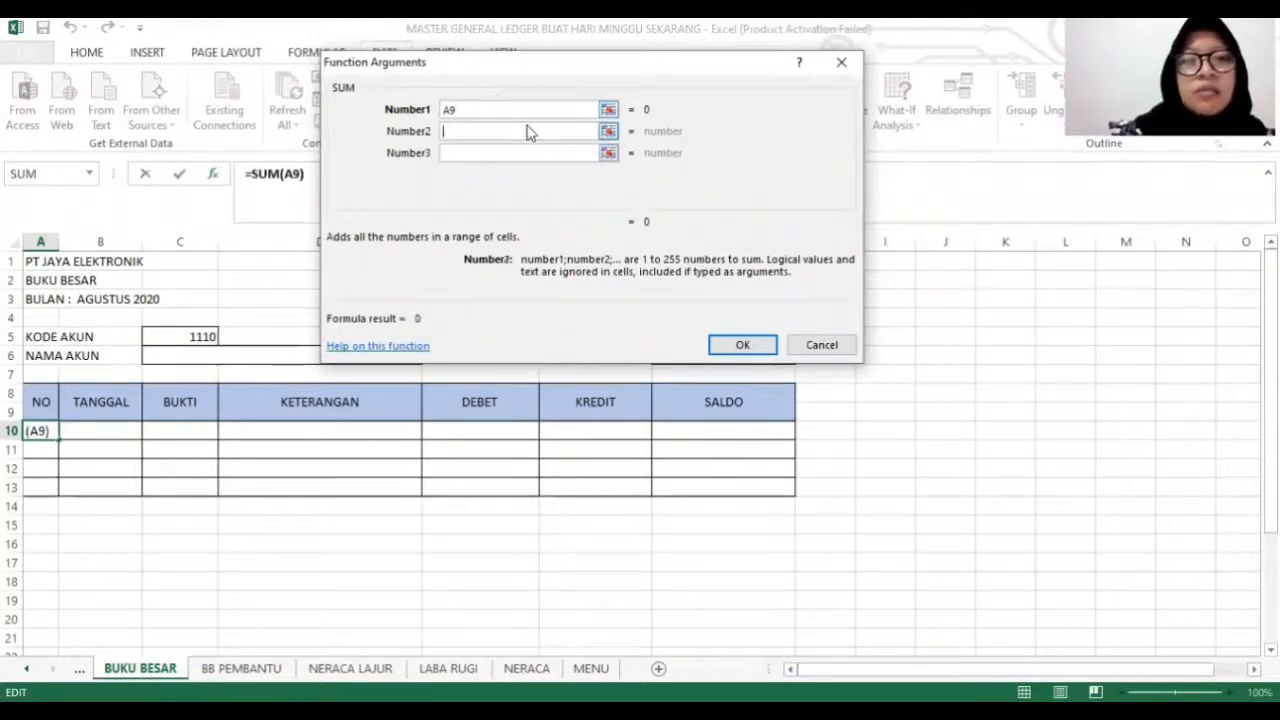
type("1")
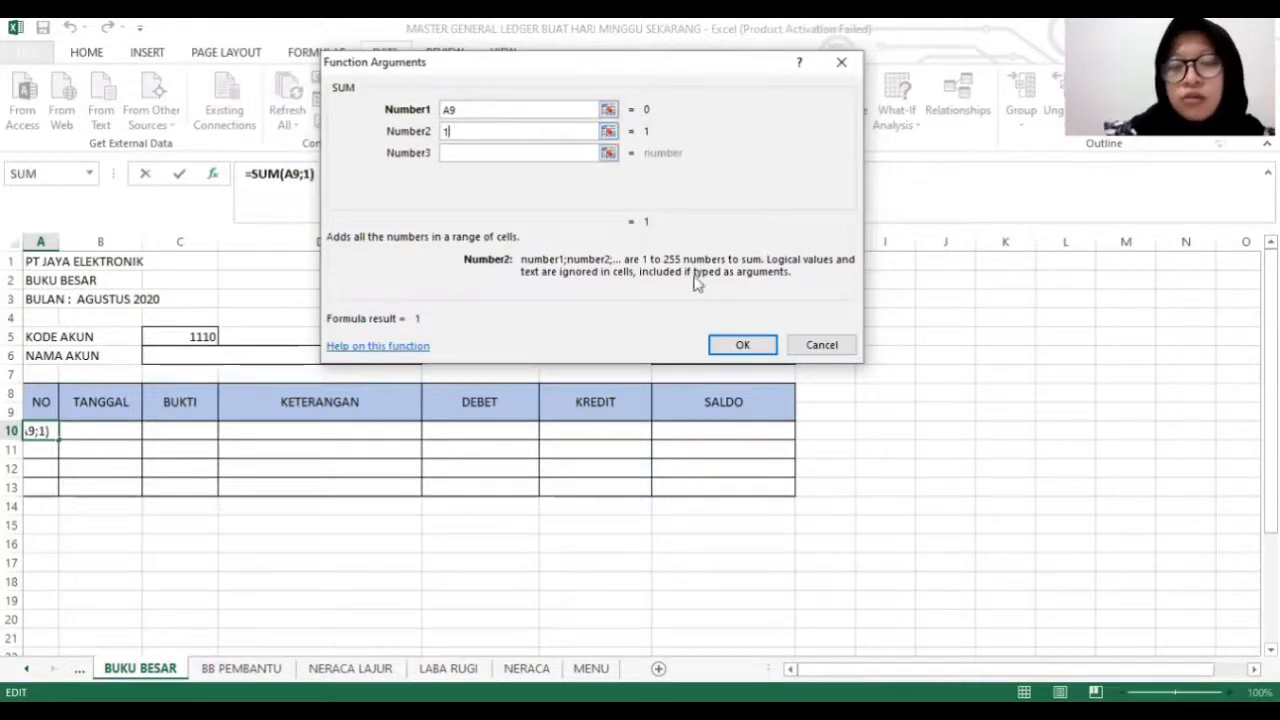
left_click(755, 345)
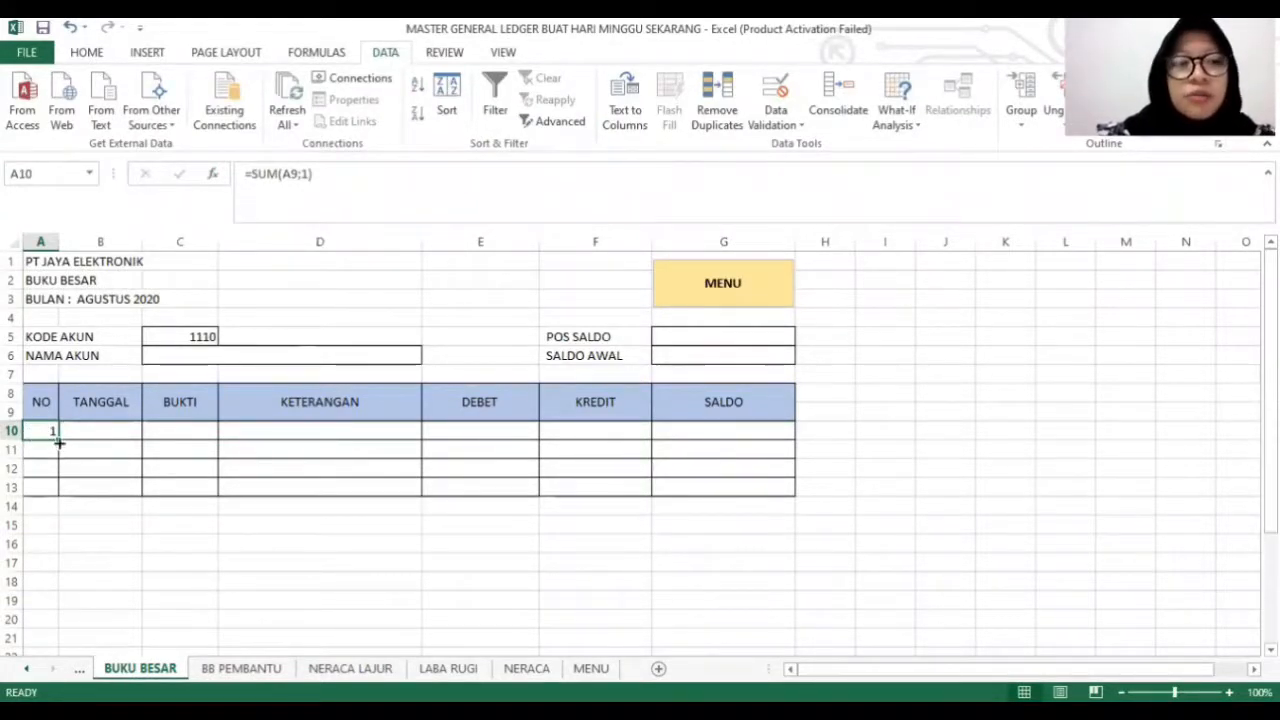
left_click_drag(59, 443, 58, 498)
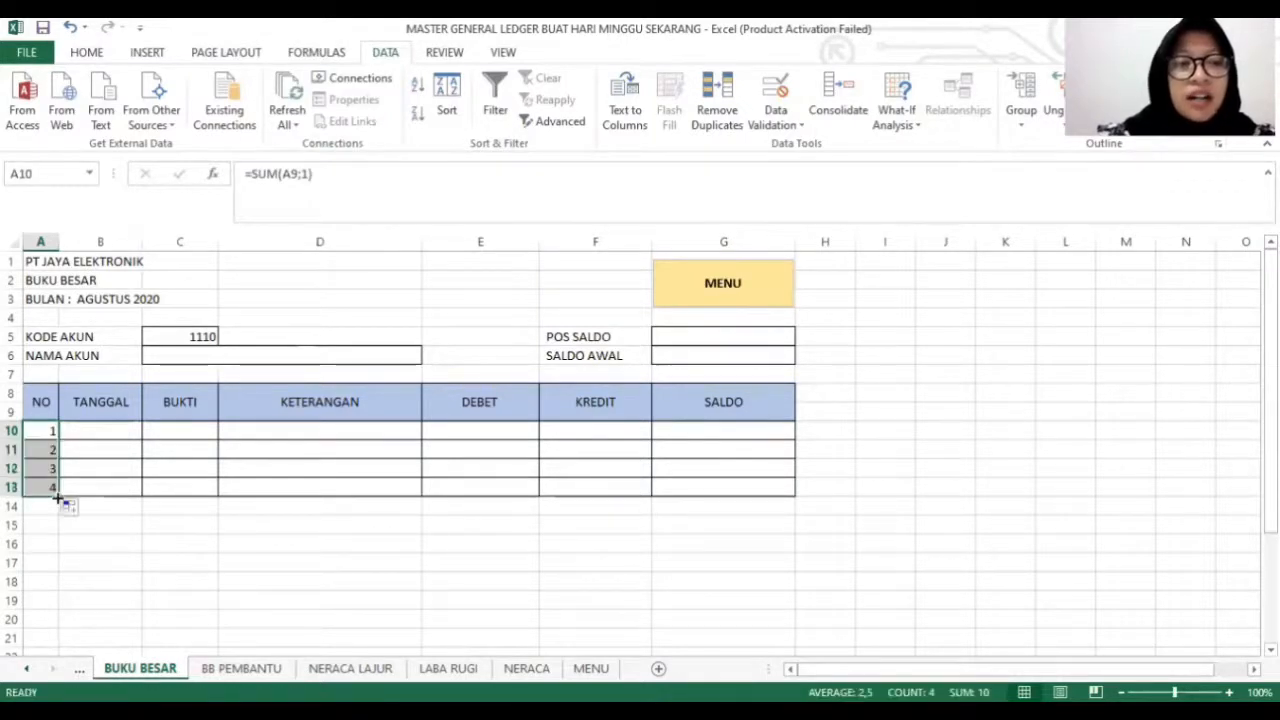
left_click(31, 450)
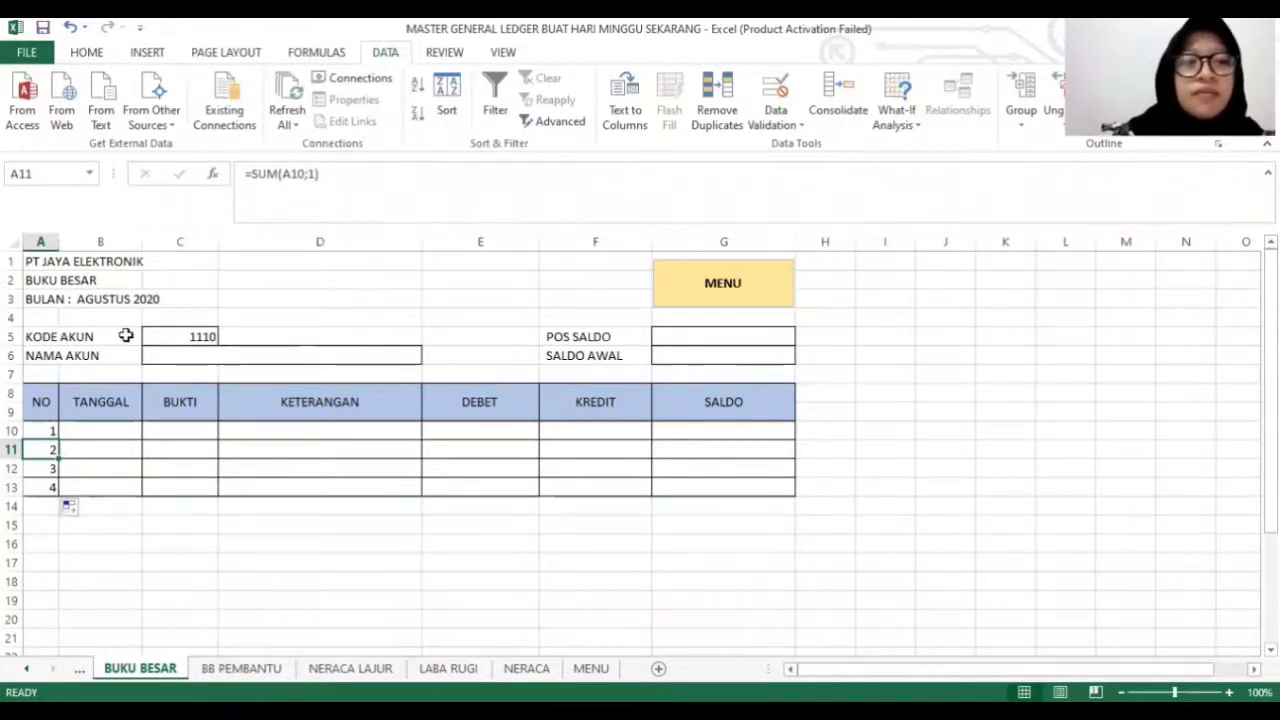
Set the data validation of the KODE AKUN cell C5 to allow a List with the source =AKUN.
left_click(163, 335)
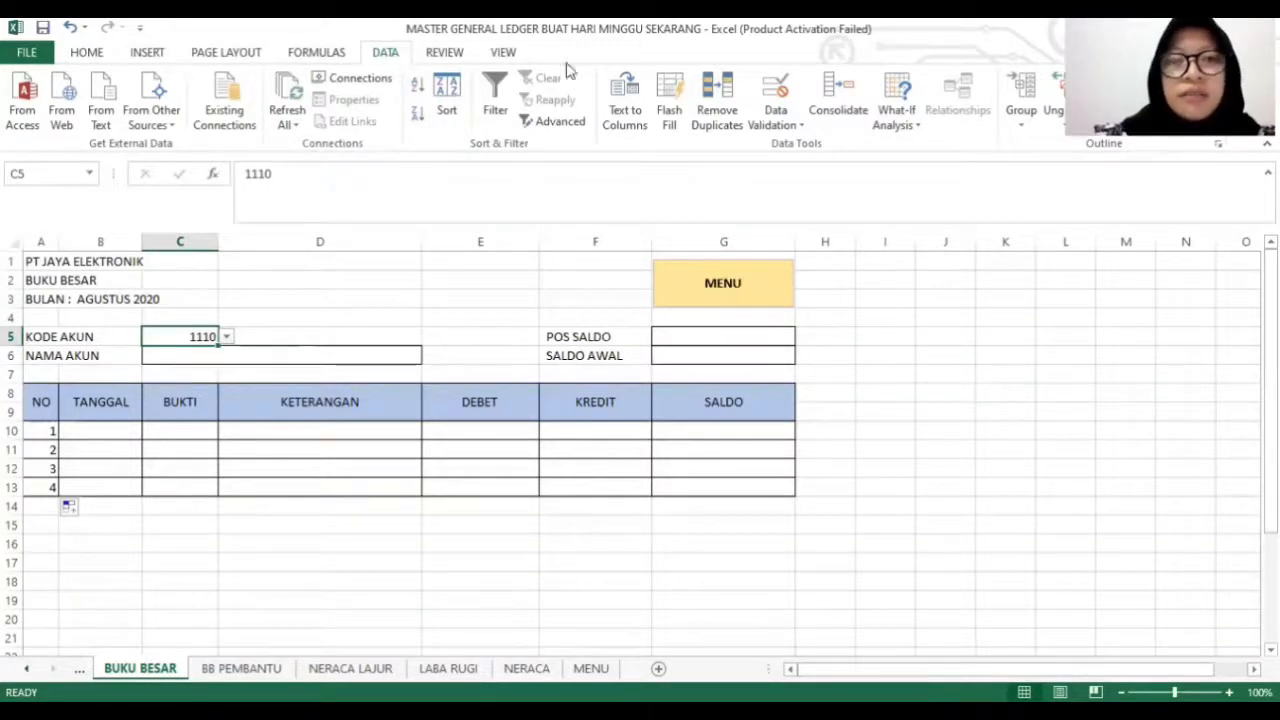
left_click(777, 121)
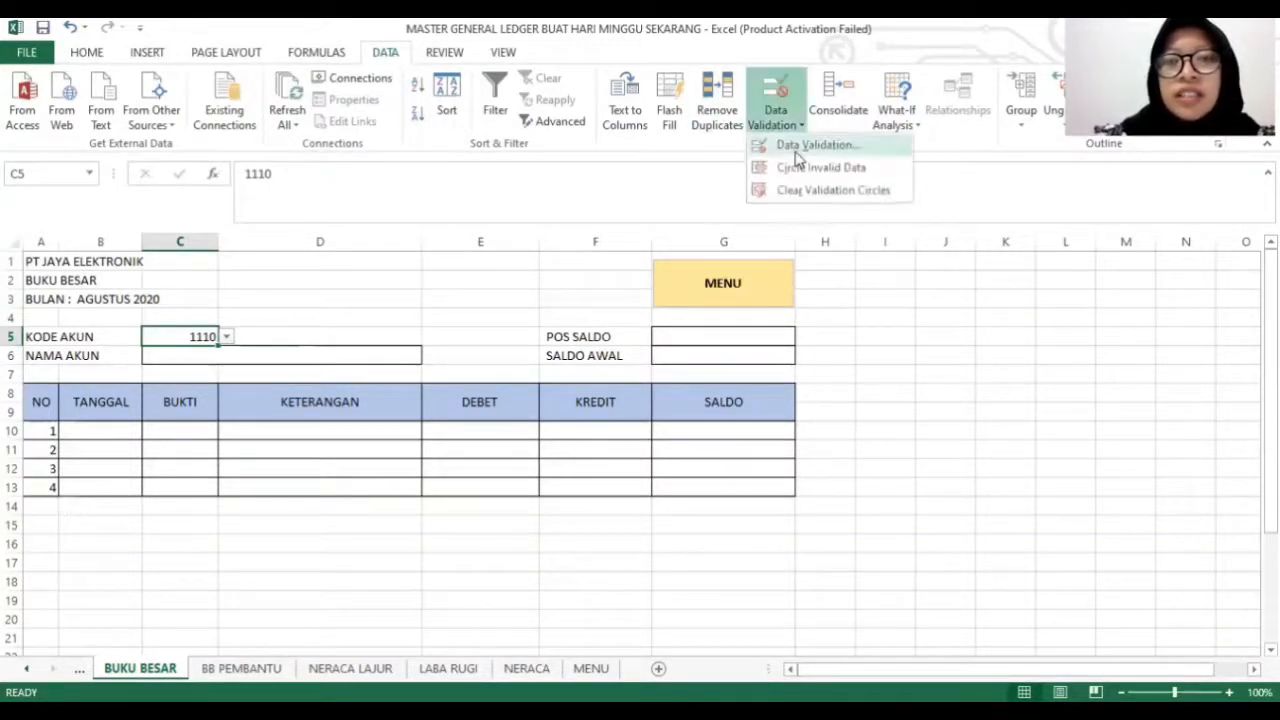
left_click(795, 146)
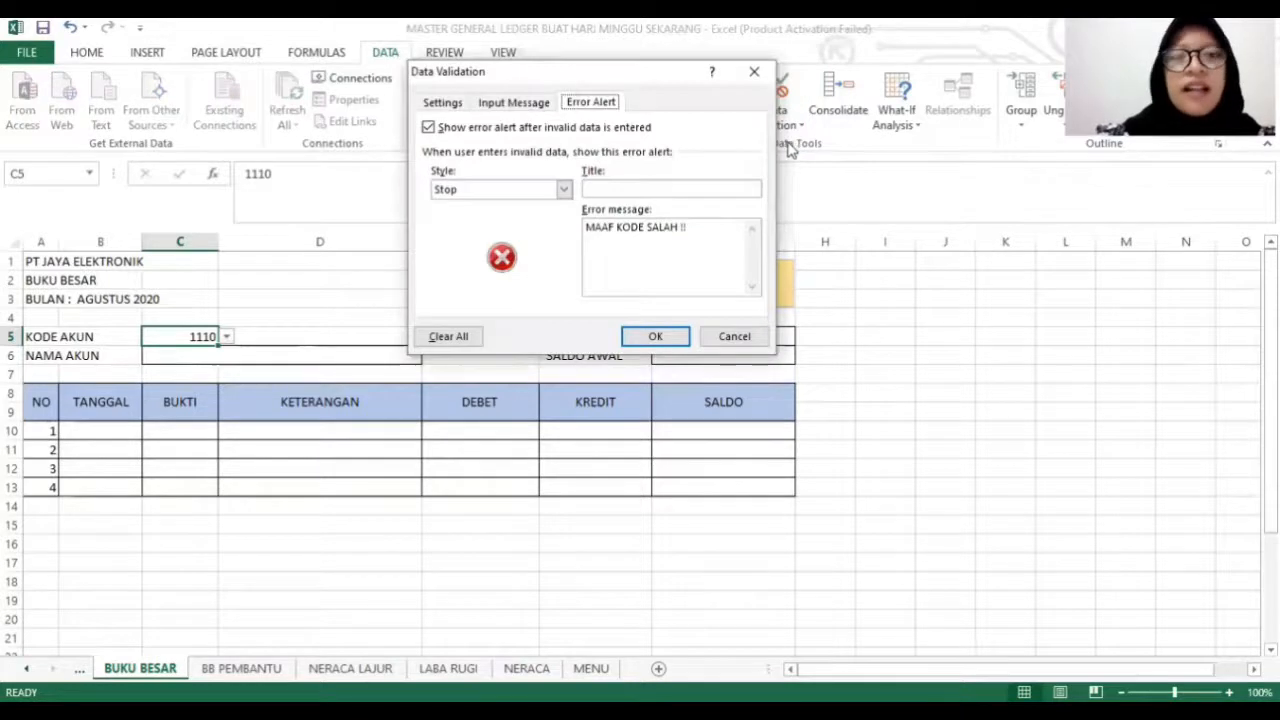
left_click(446, 108)
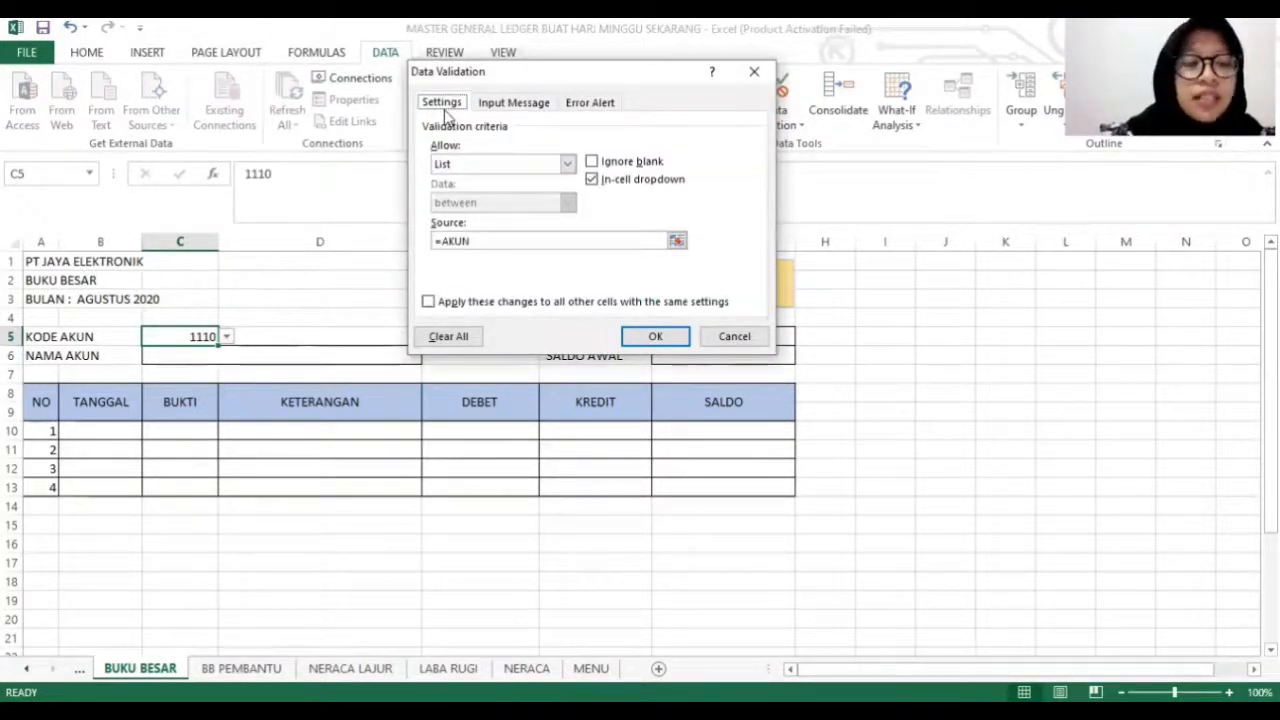
left_click(566, 166)
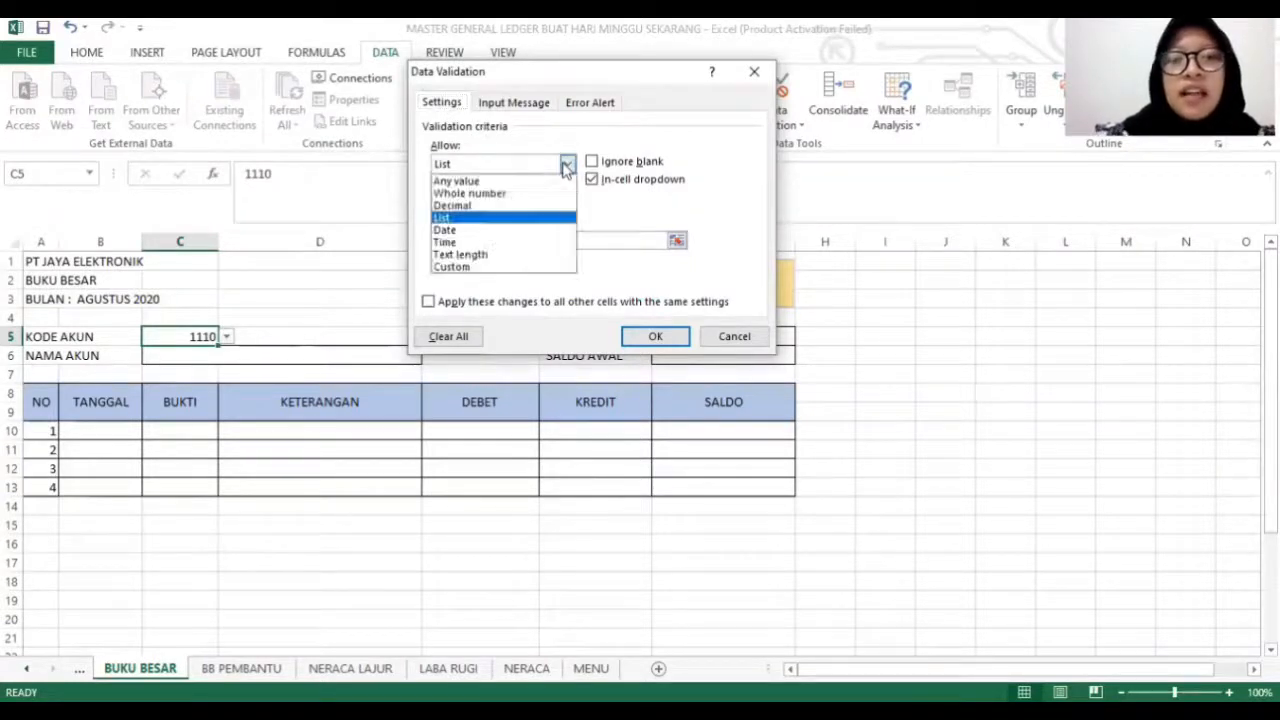
left_click(504, 219)
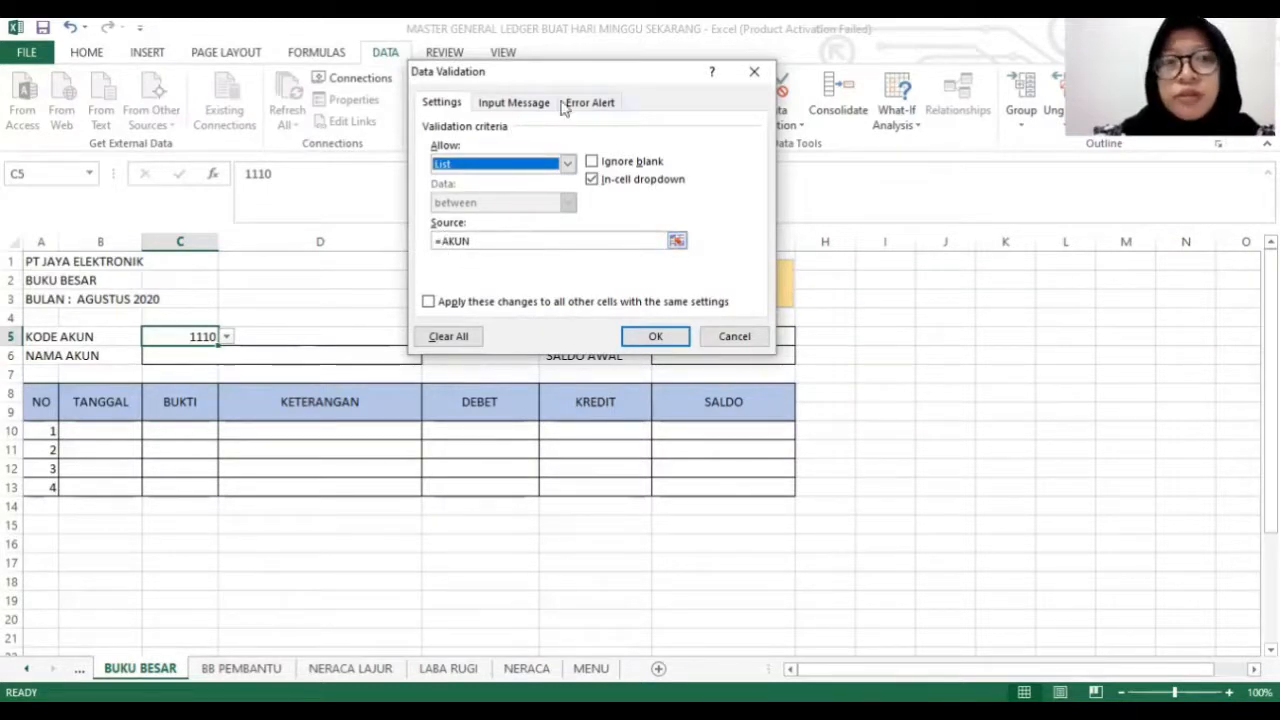
Set the validation's Stop error alert message to "MAAF KODE SALAH !!" and apply the validation to C5.
left_click(591, 104)
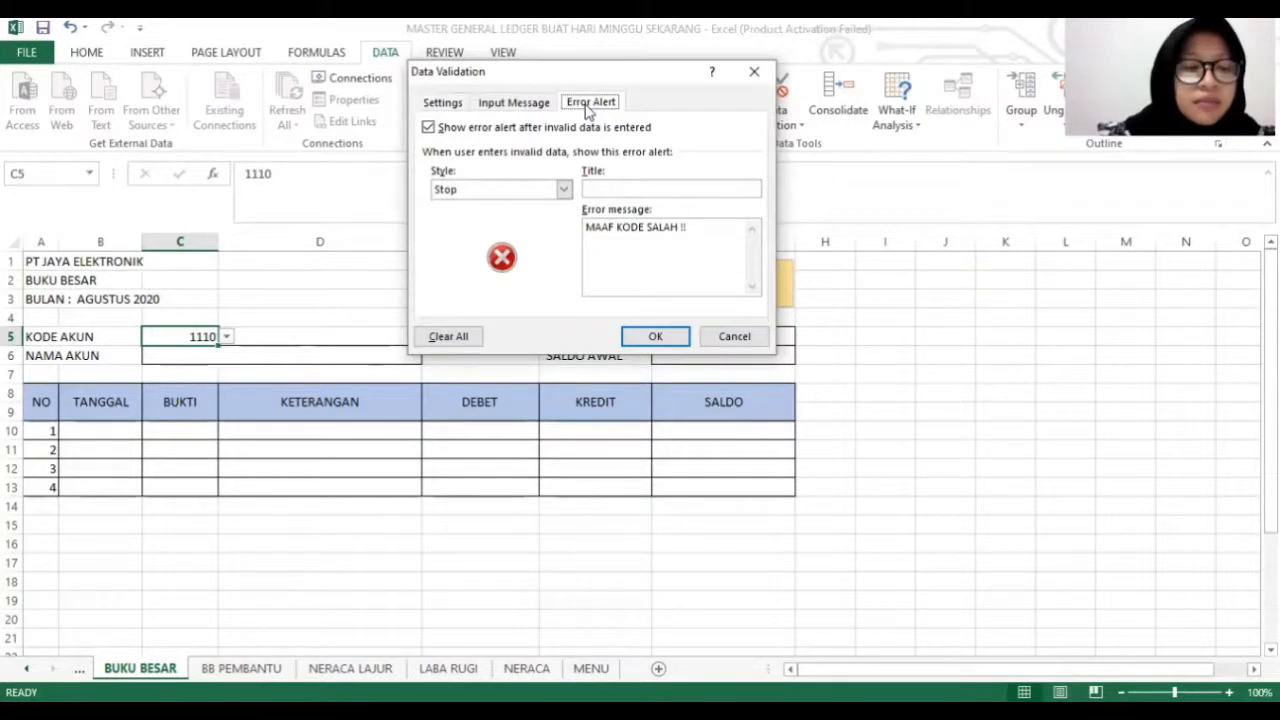
left_click(617, 233)
left_click(684, 229)
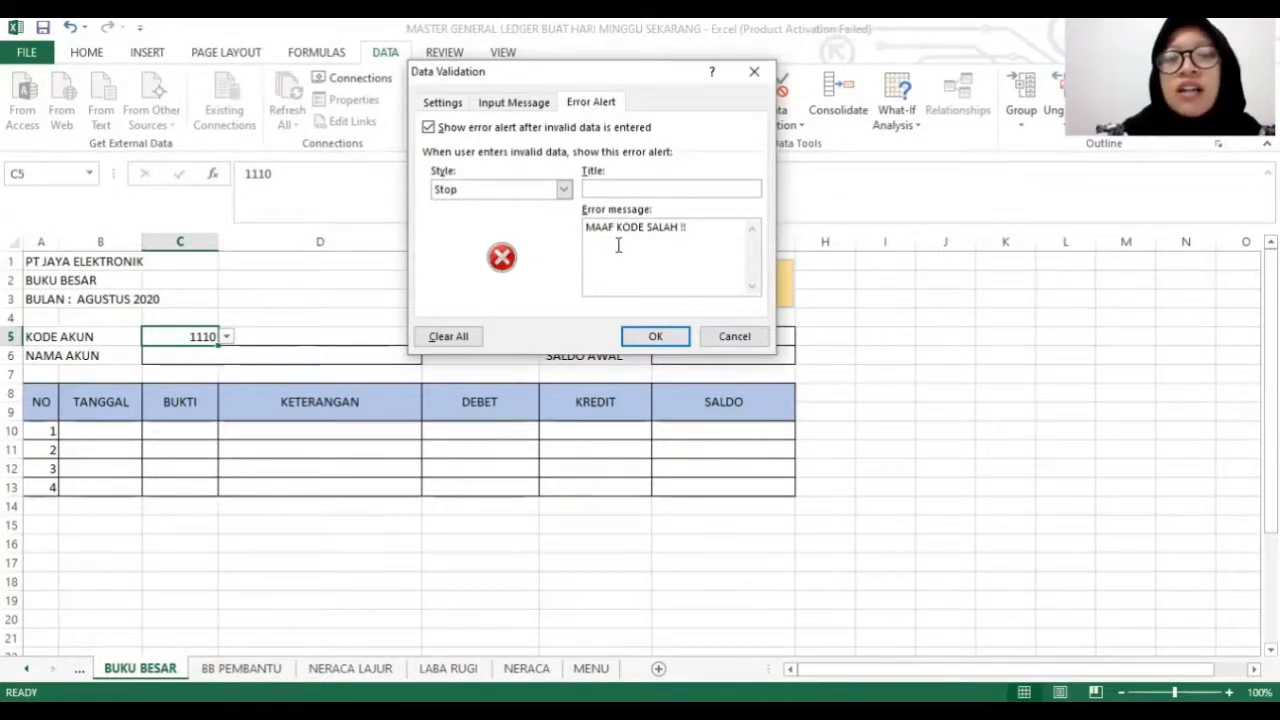
type("!!")
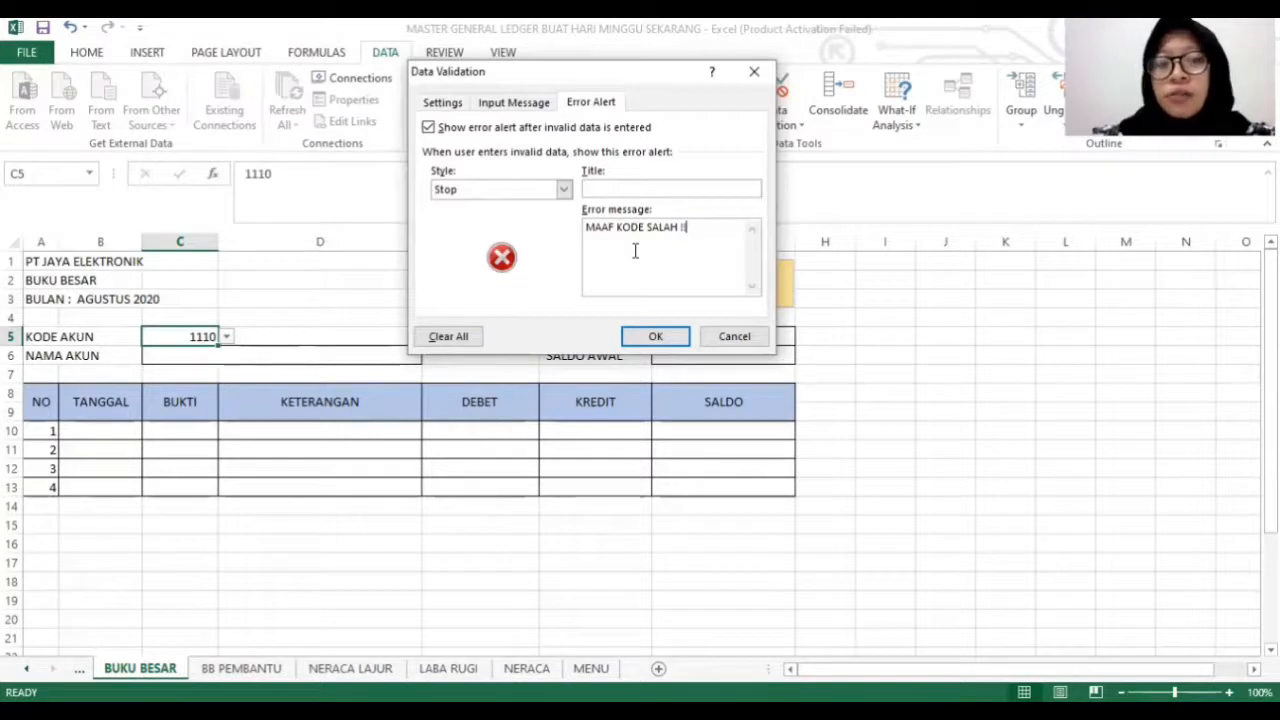
left_click(650, 340)
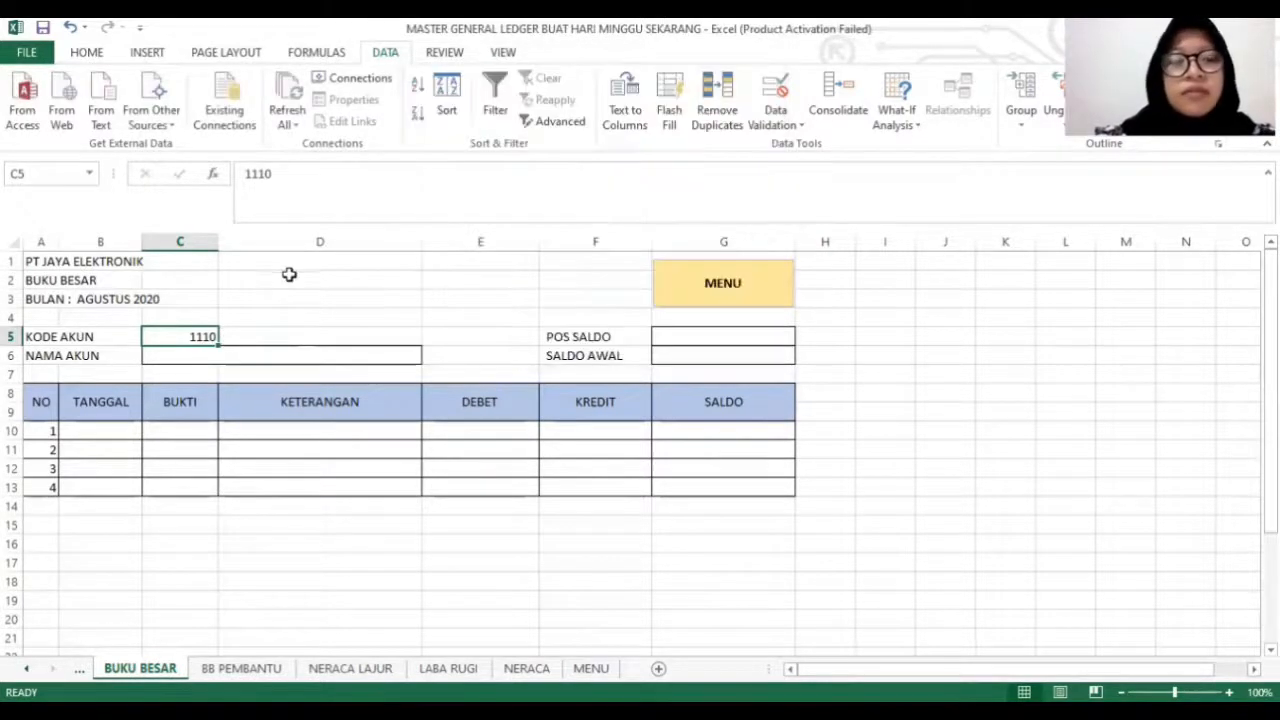
Check the account codes offered by the KODE AKUN dropdown in C5, then close it without changing the code.
left_click(172, 333)
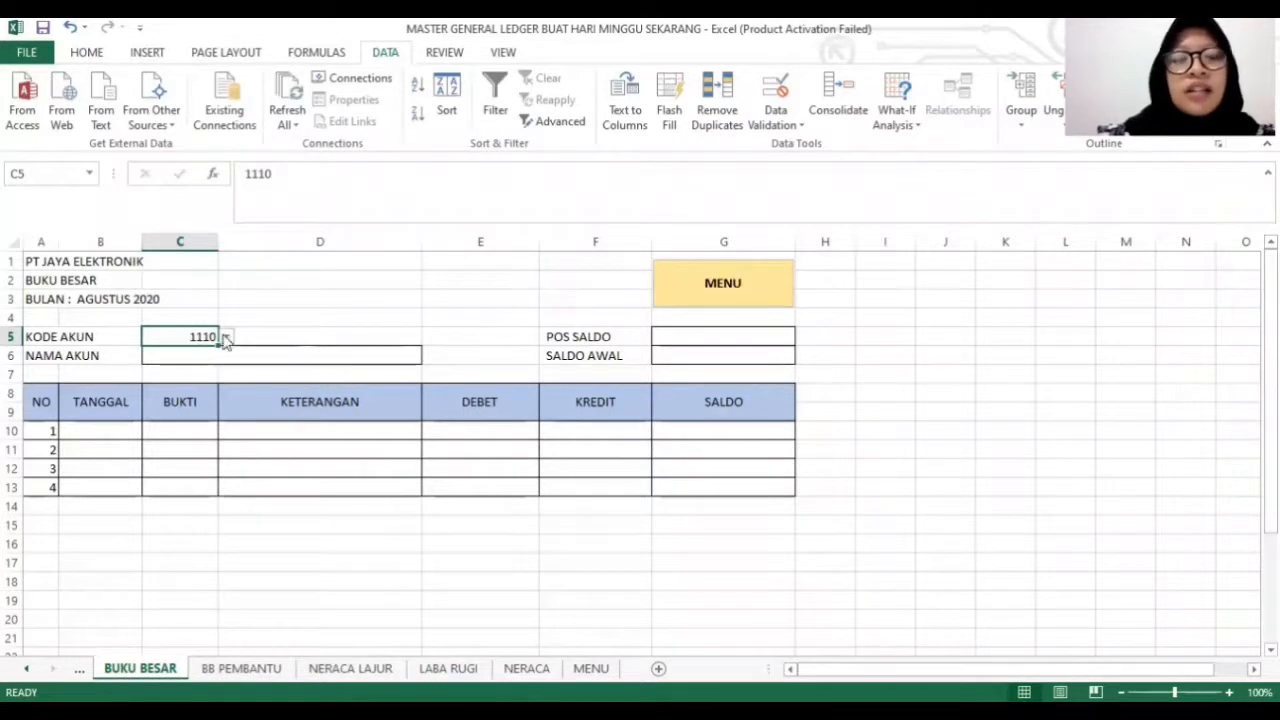
left_click(226, 337)
mouse_move(224, 367)
left_mouse_down()
mouse_move(228, 414)
mouse_move(230, 356)
left_mouse_up()
key("Escape")
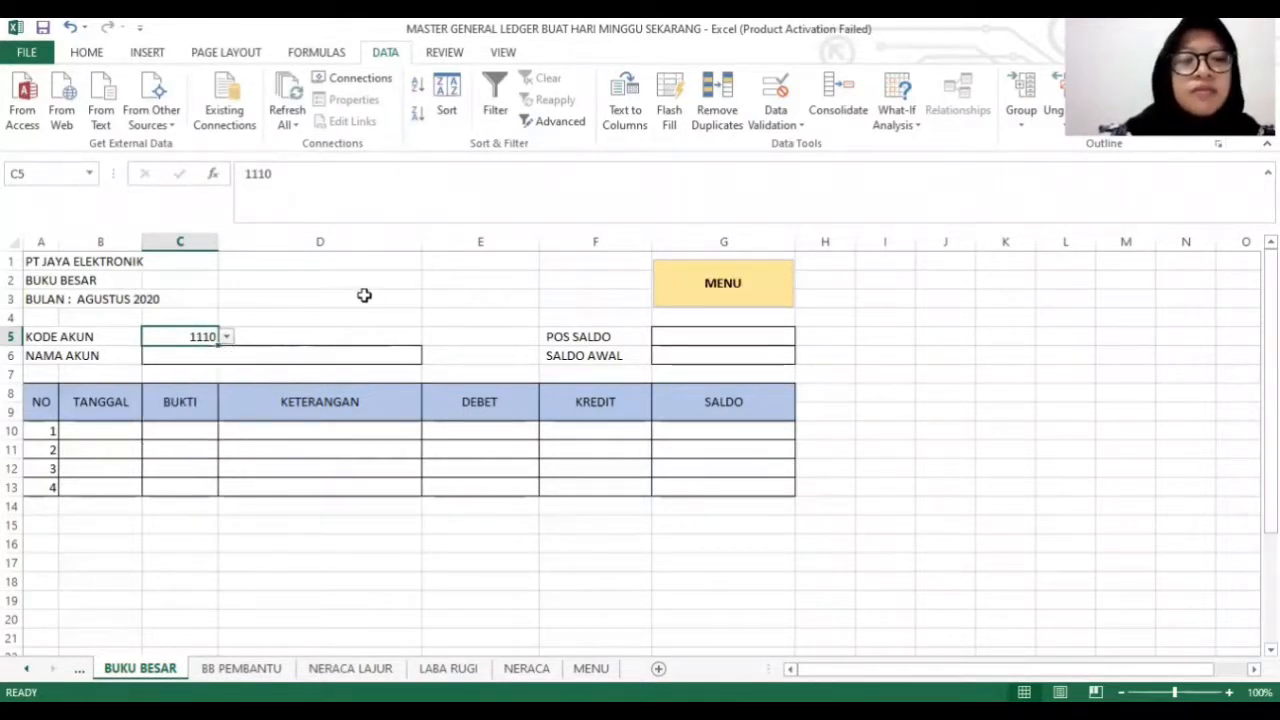
Enter the formula =VLOOKUP(C5;DAF_AKUN;2;FALSE) in the NAMA AKUN cell C6 with the VLOOKUP function.
left_click(217, 358)
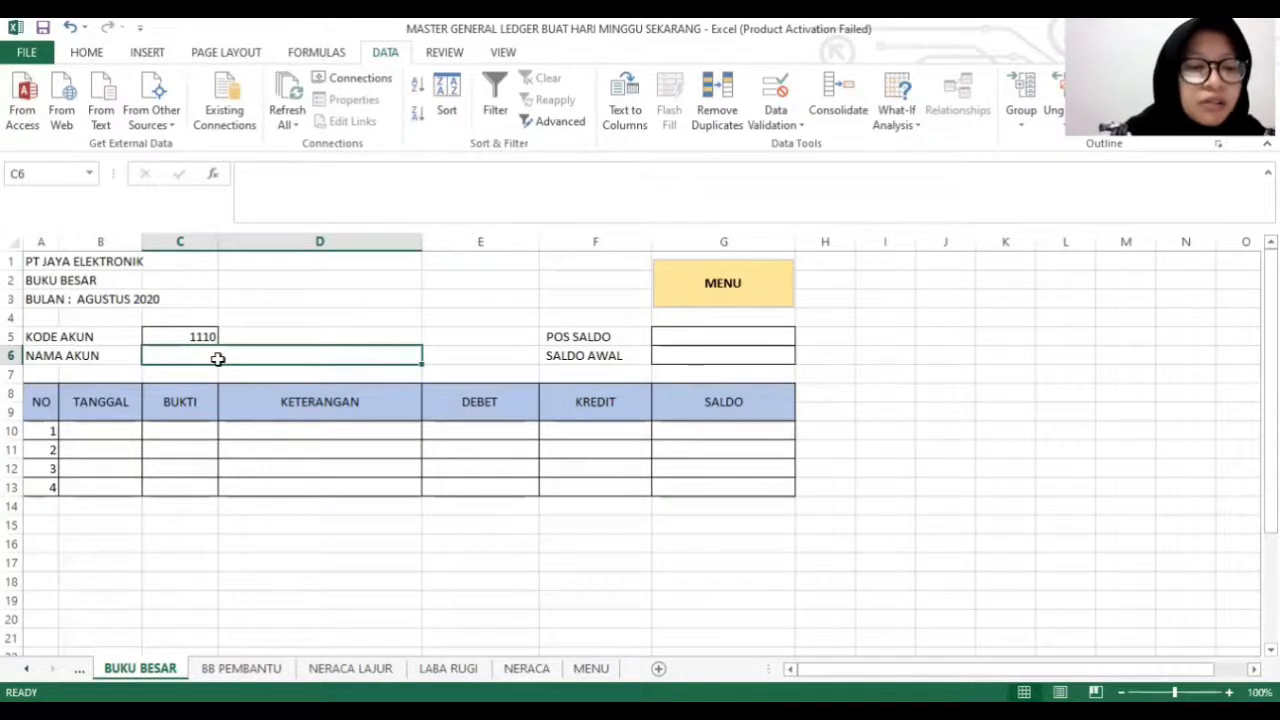
left_click(212, 176)
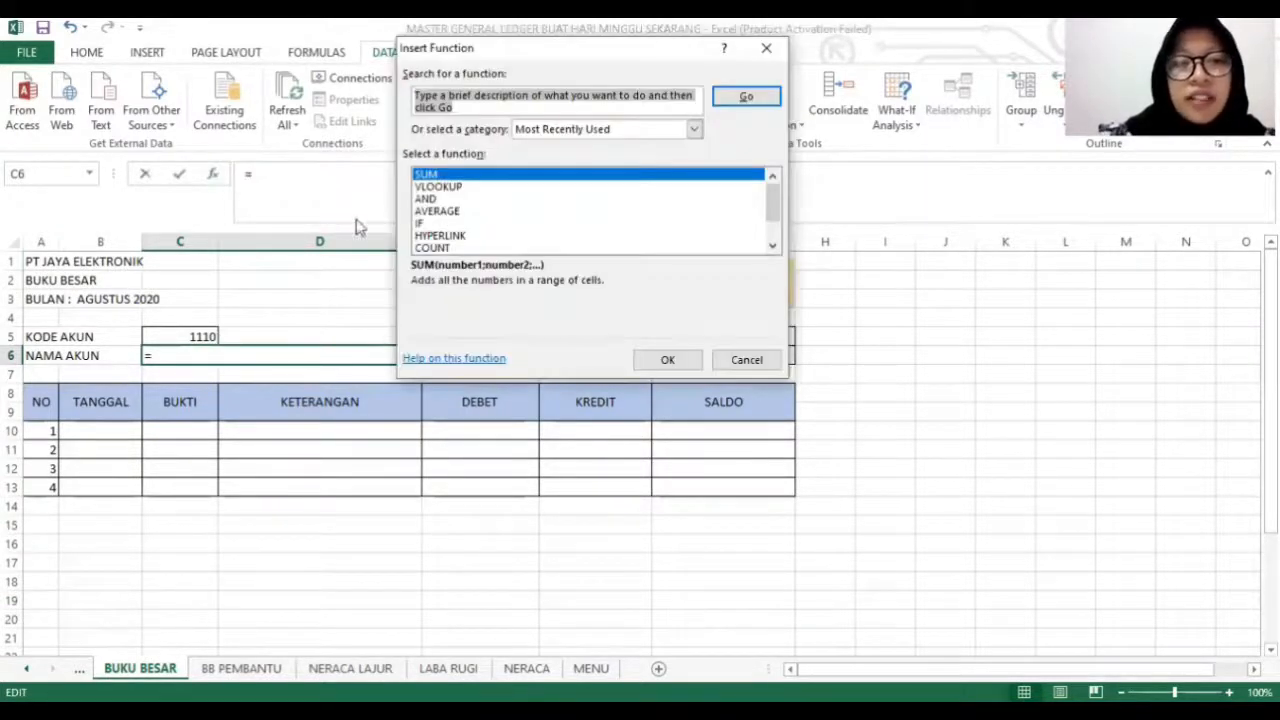
left_click(470, 187)
left_click(668, 362)
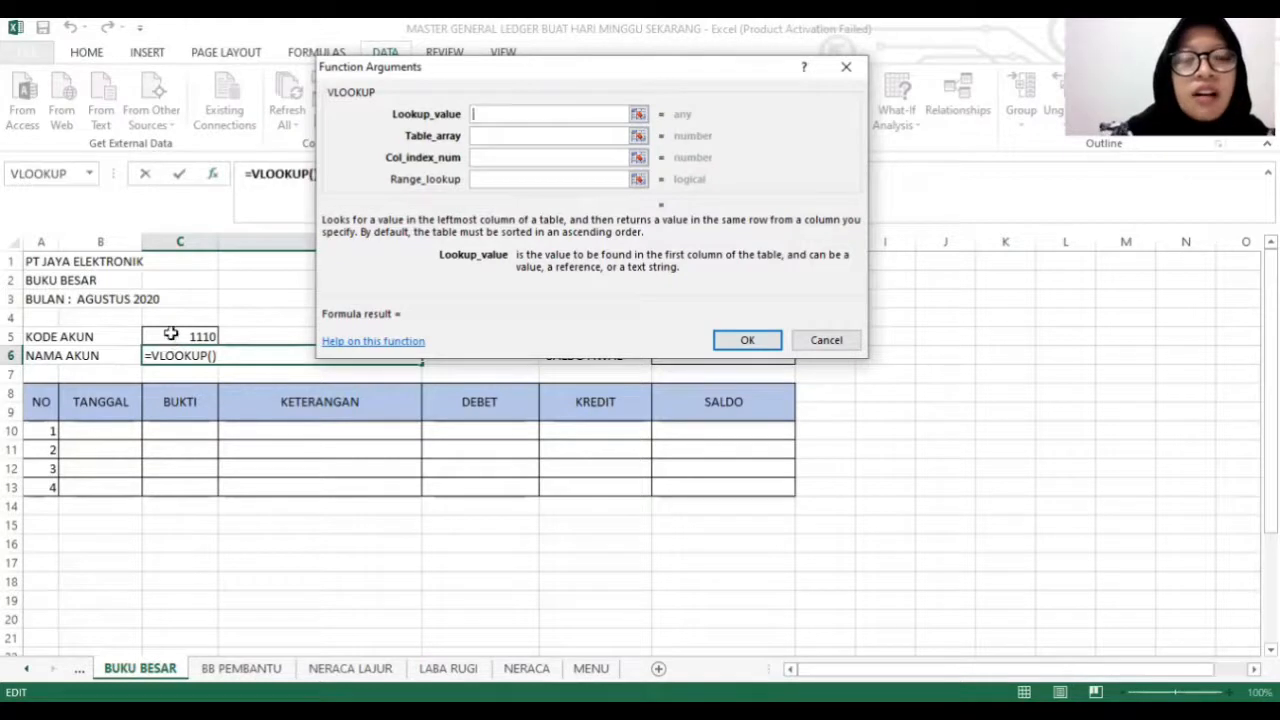
left_click(171, 338)
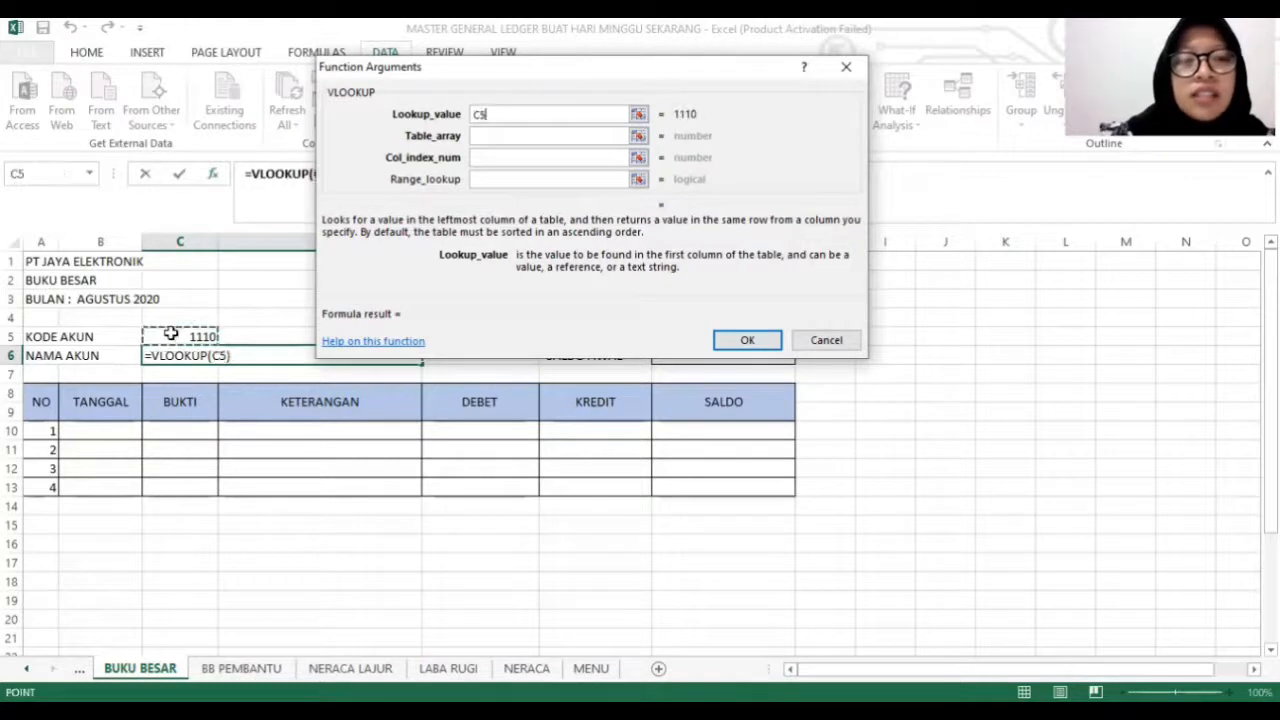
left_click(492, 136)
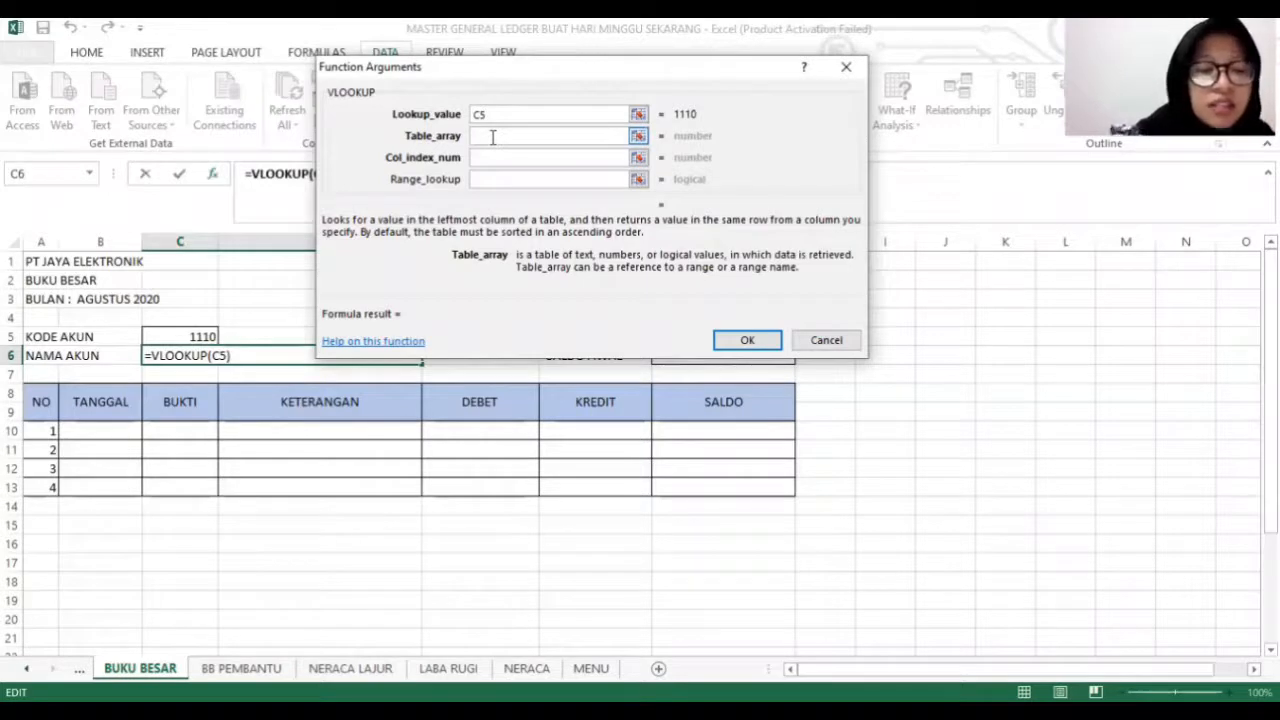
type("DAF")
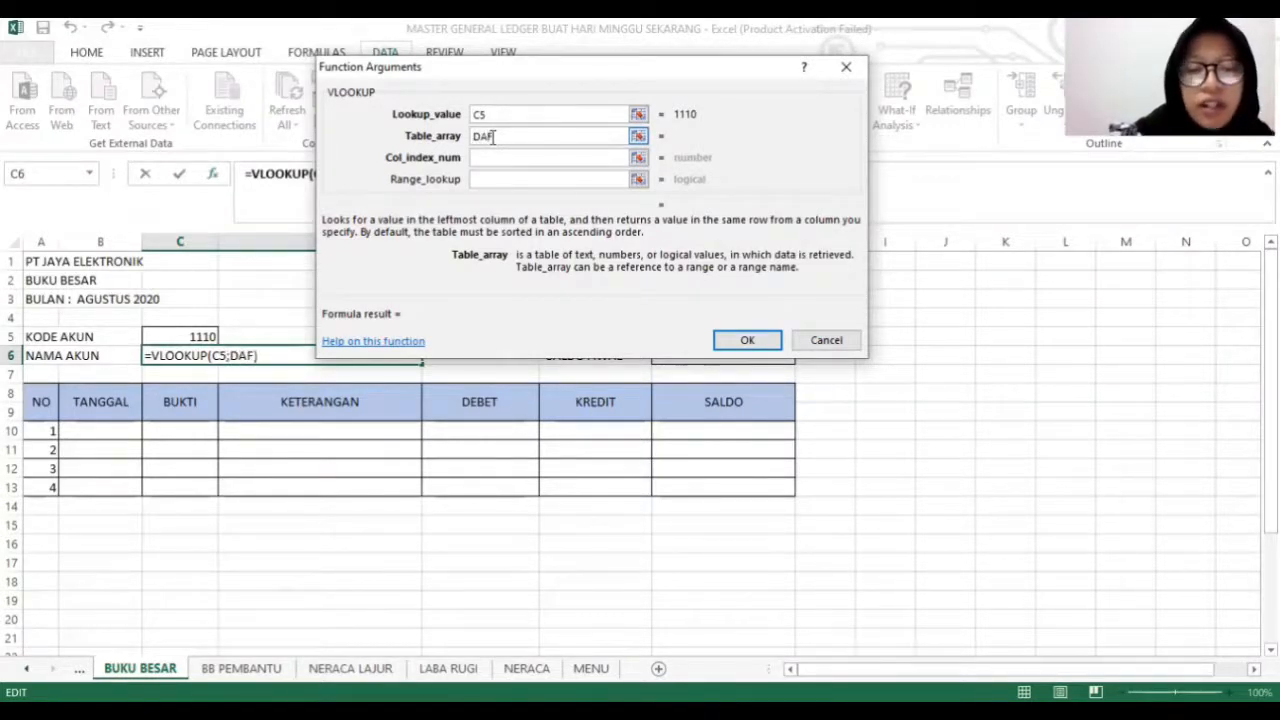
type("_AKUN")
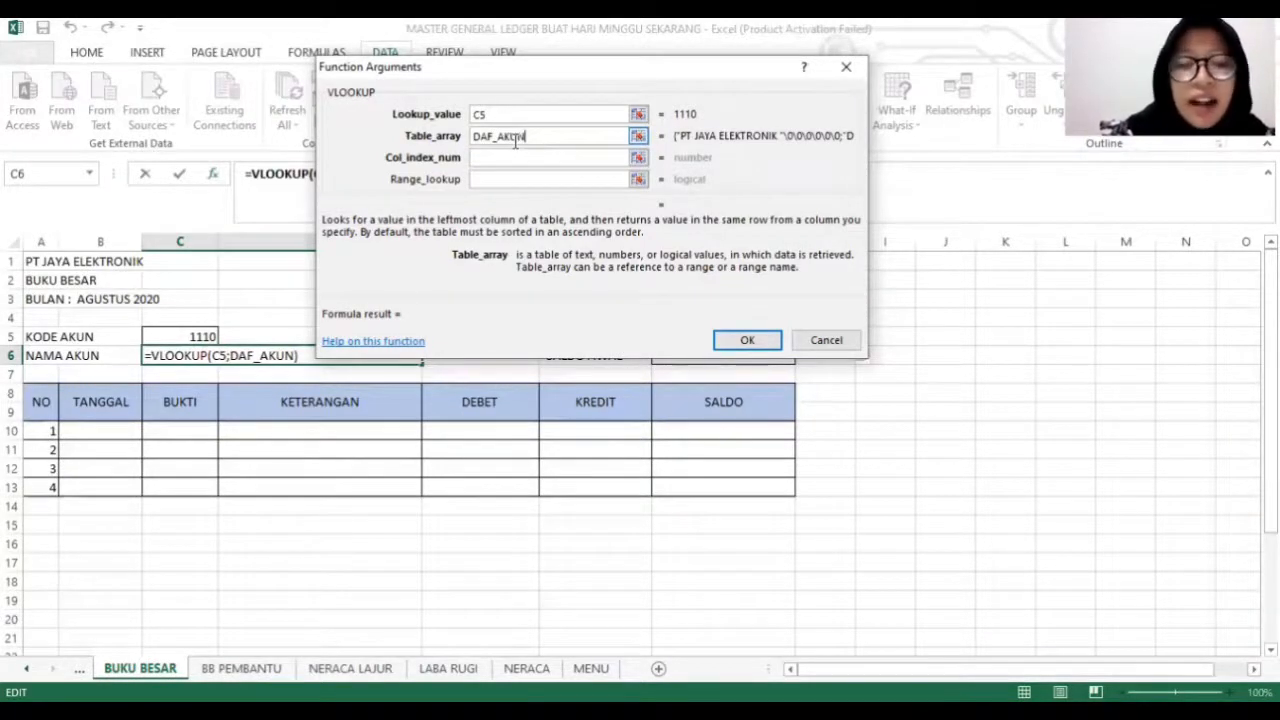
left_click(509, 158)
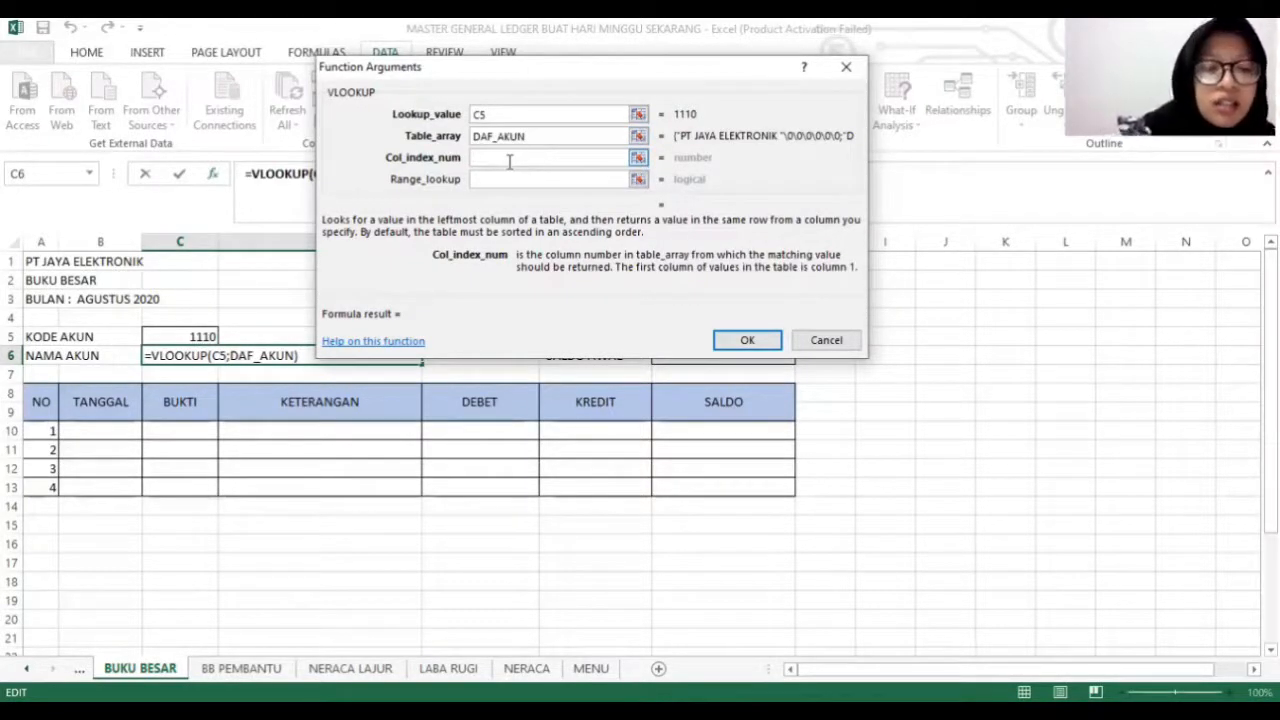
type("2")
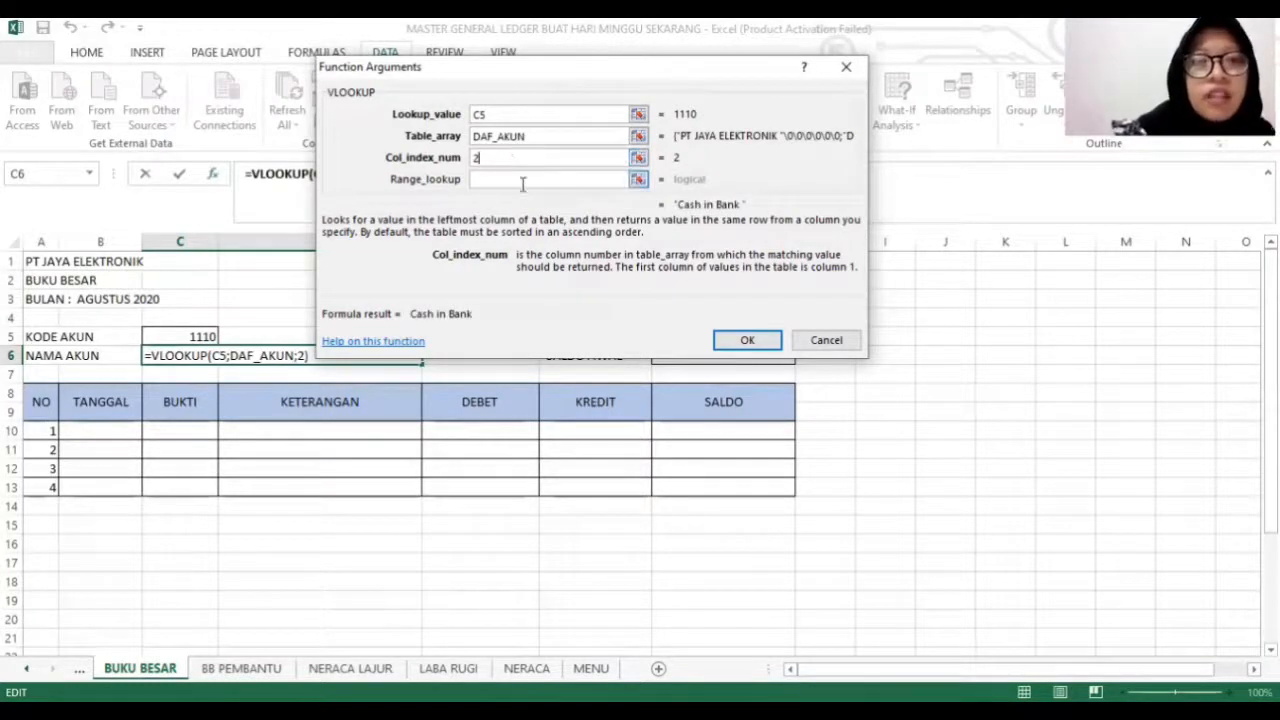
left_click(522, 183)
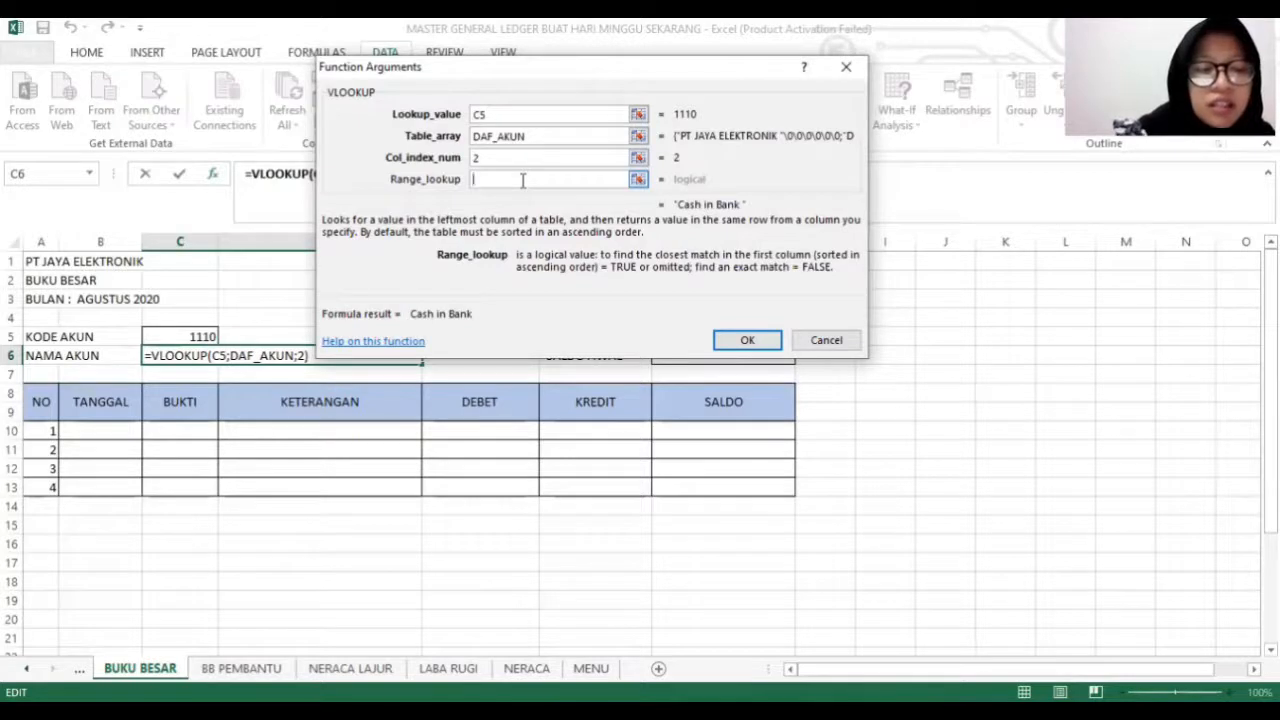
type("FALSE")
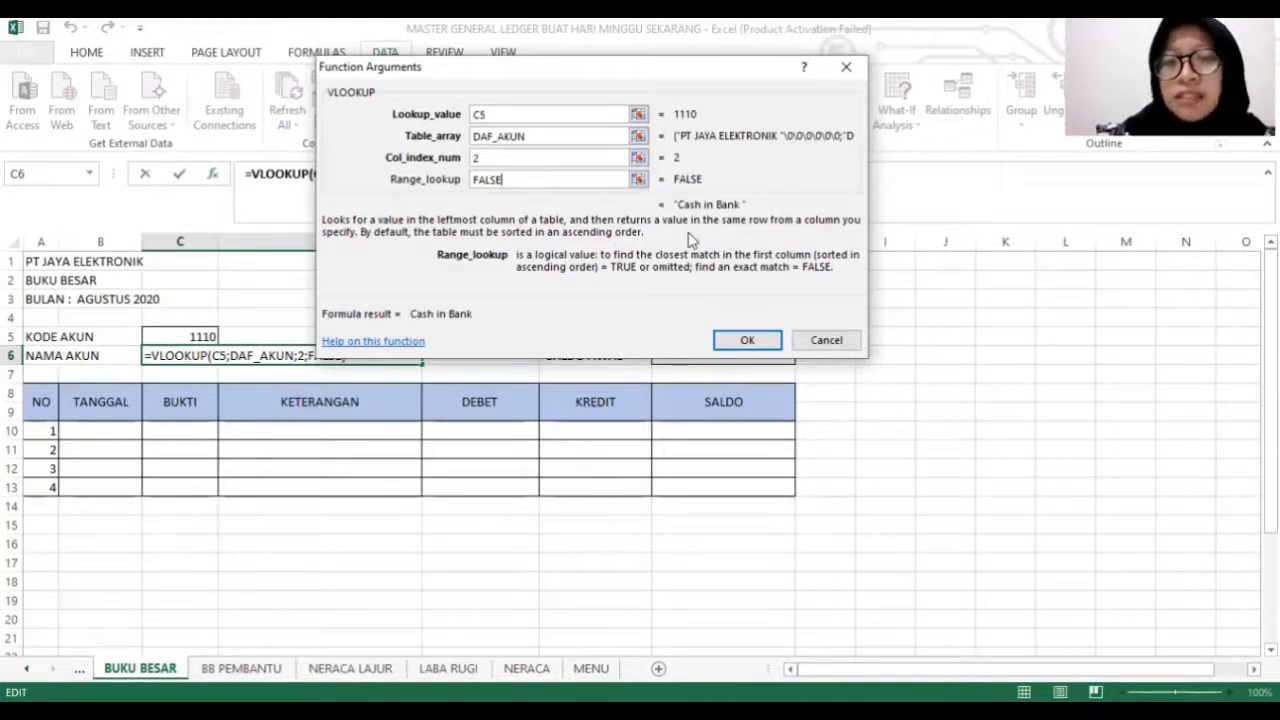
left_click(743, 338)
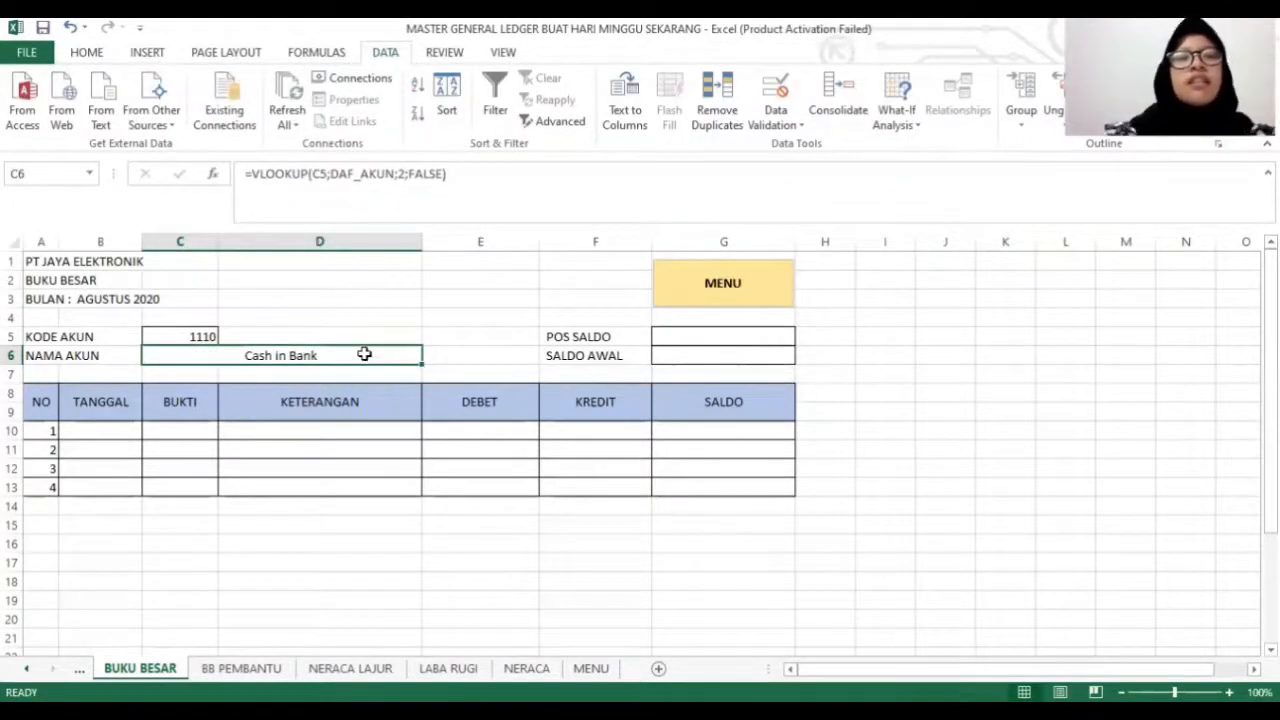
Test the NAMA AKUN lookup by choosing code 1120 from the KODE AKUN dropdown in C5.
left_click(203, 337)
left_click(228, 340)
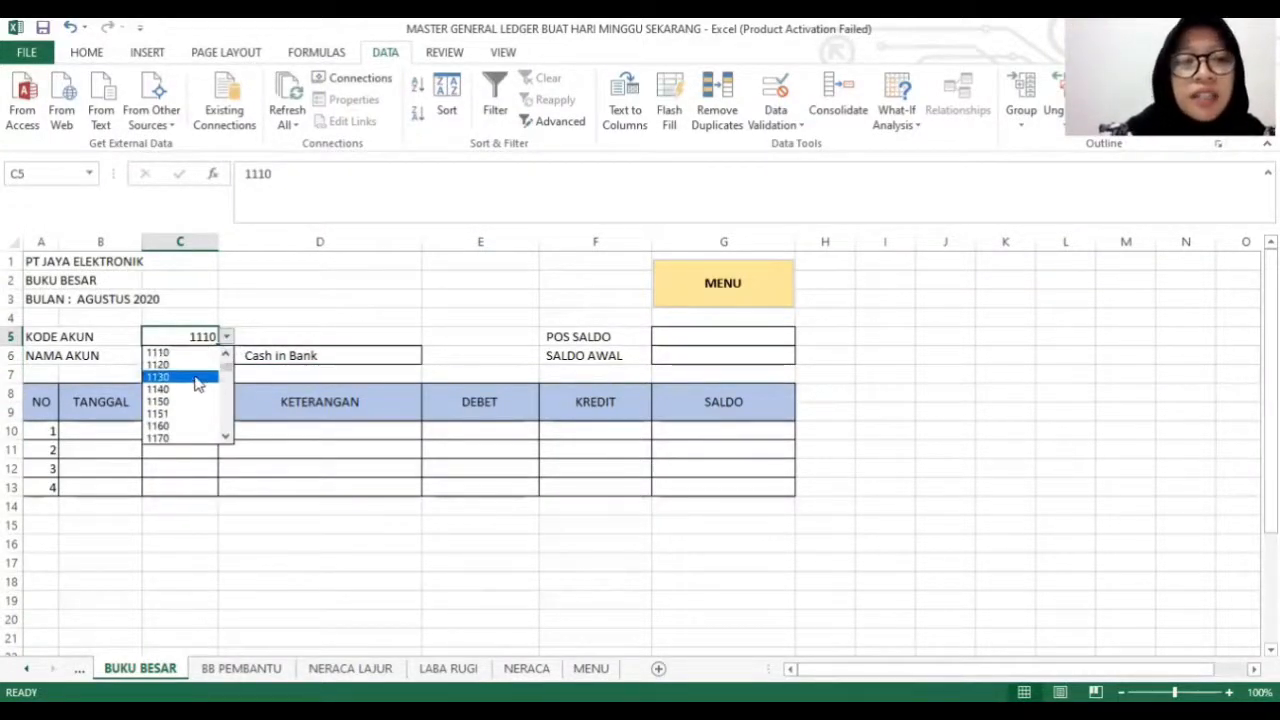
left_click(190, 353)
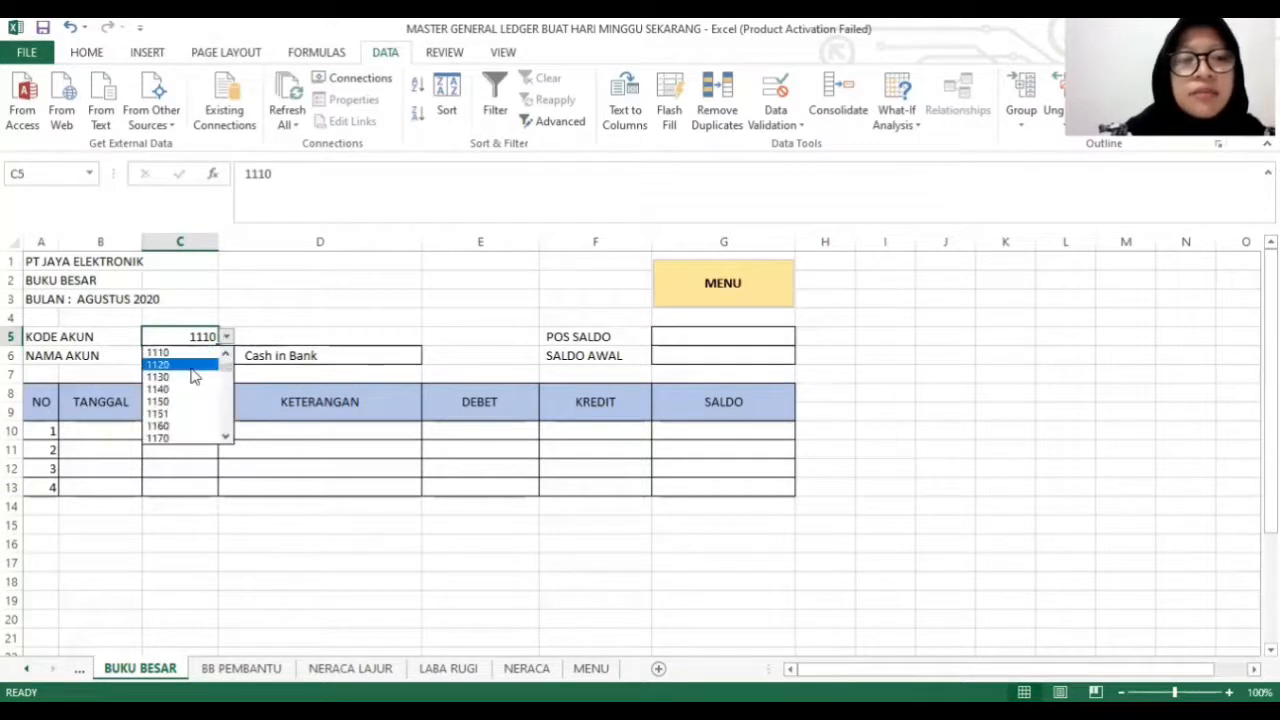
left_click(180, 363)
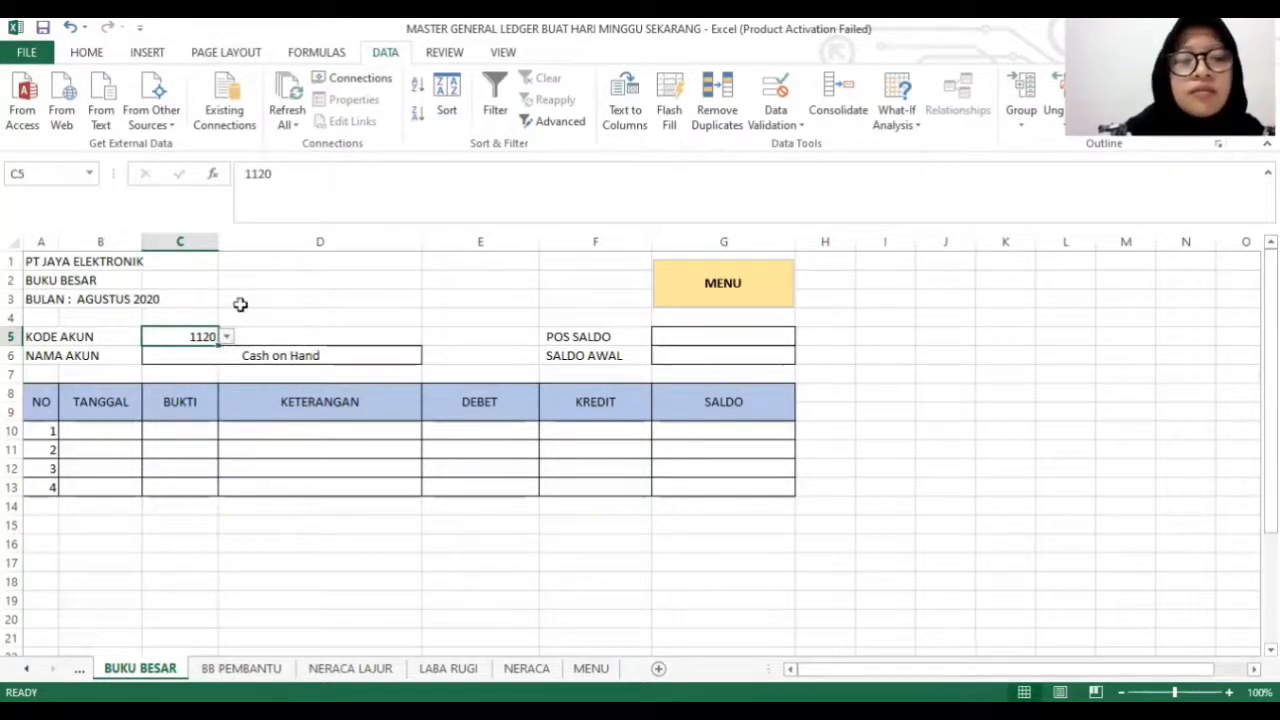
Check the column index in the C6 lookup formula against the position of the NAMA AKUN column in the AKUN sheet.
left_click(253, 356)
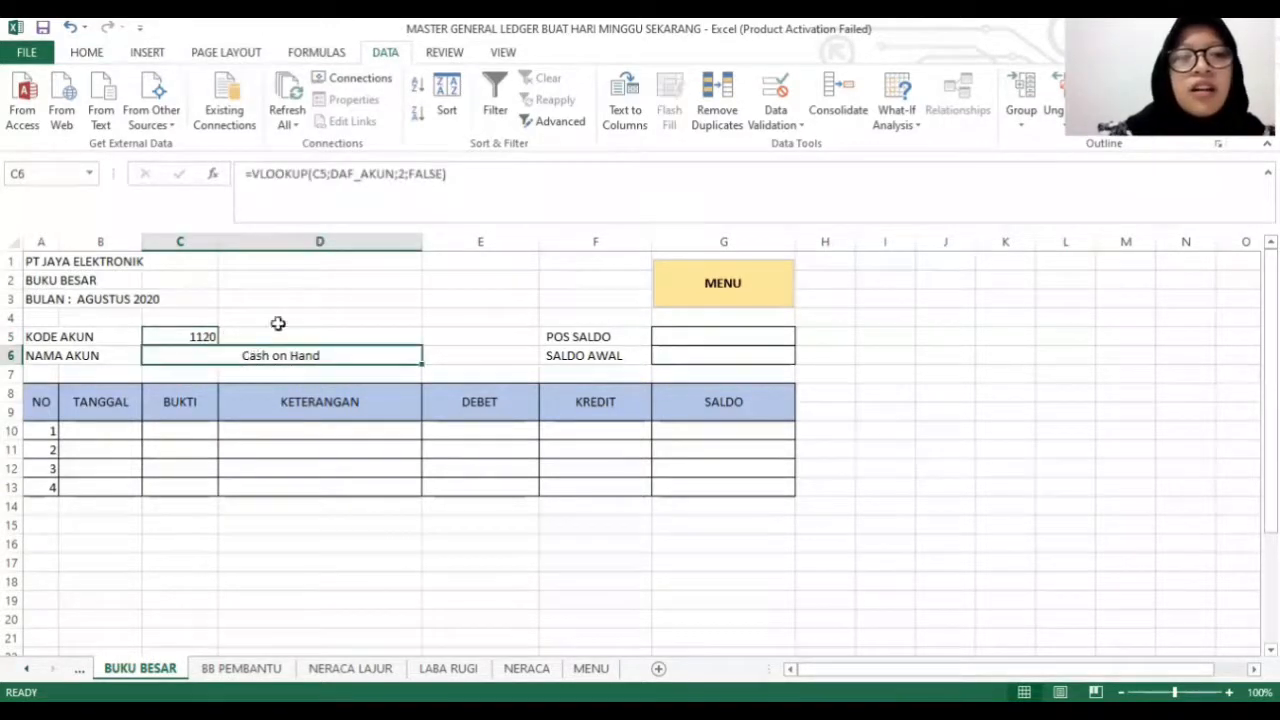
left_click(404, 174)
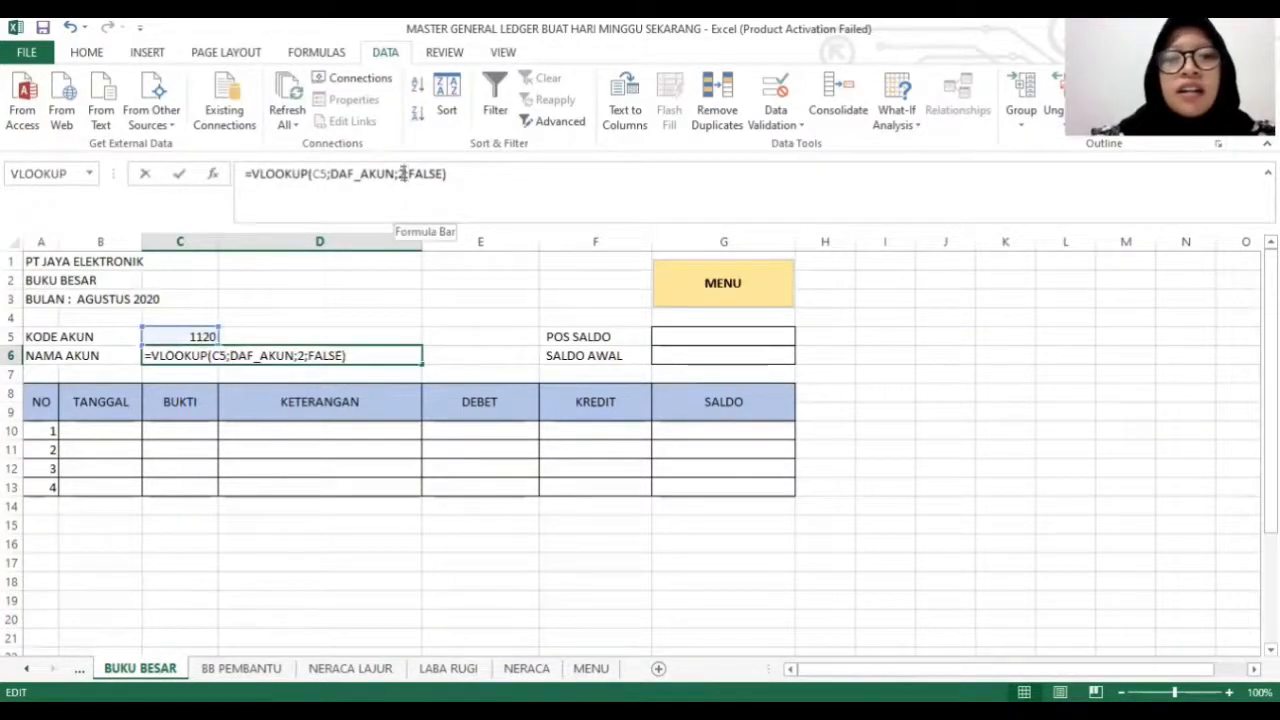
left_click_drag(405, 174, 398, 174)
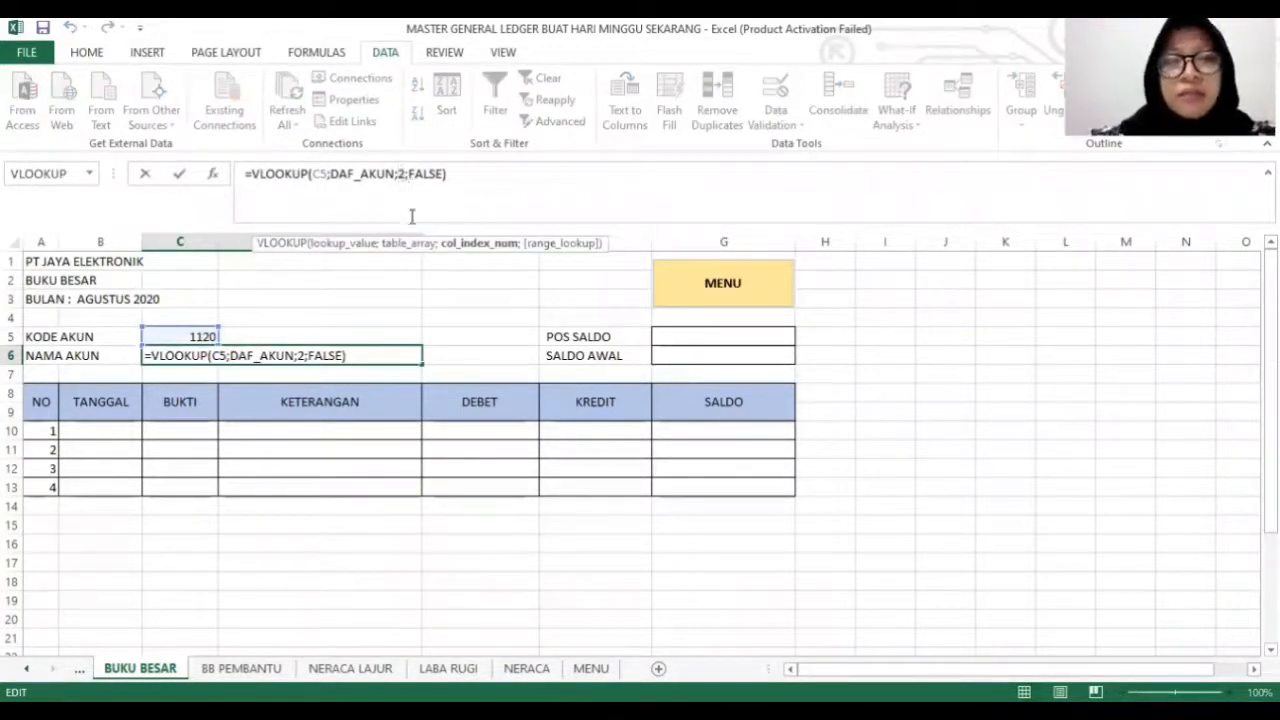
left_click(412, 216)
left_click(87, 669)
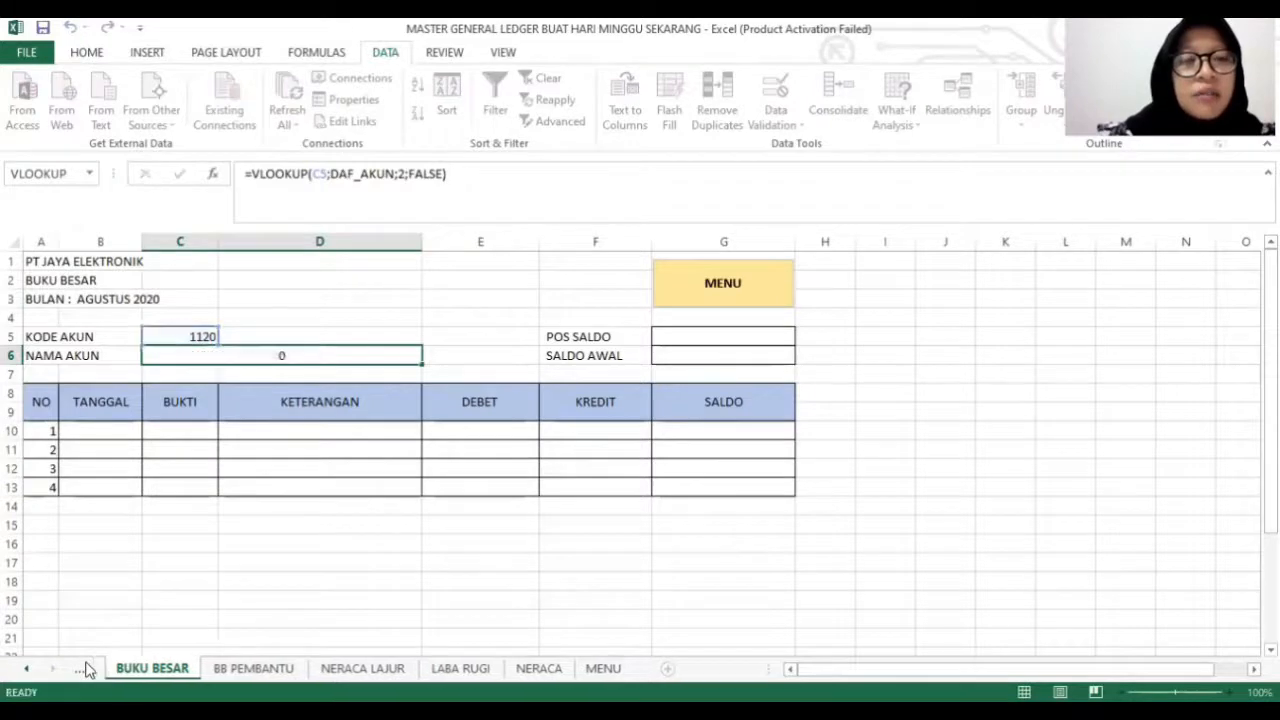
left_click(87, 669)
left_click(87, 669)
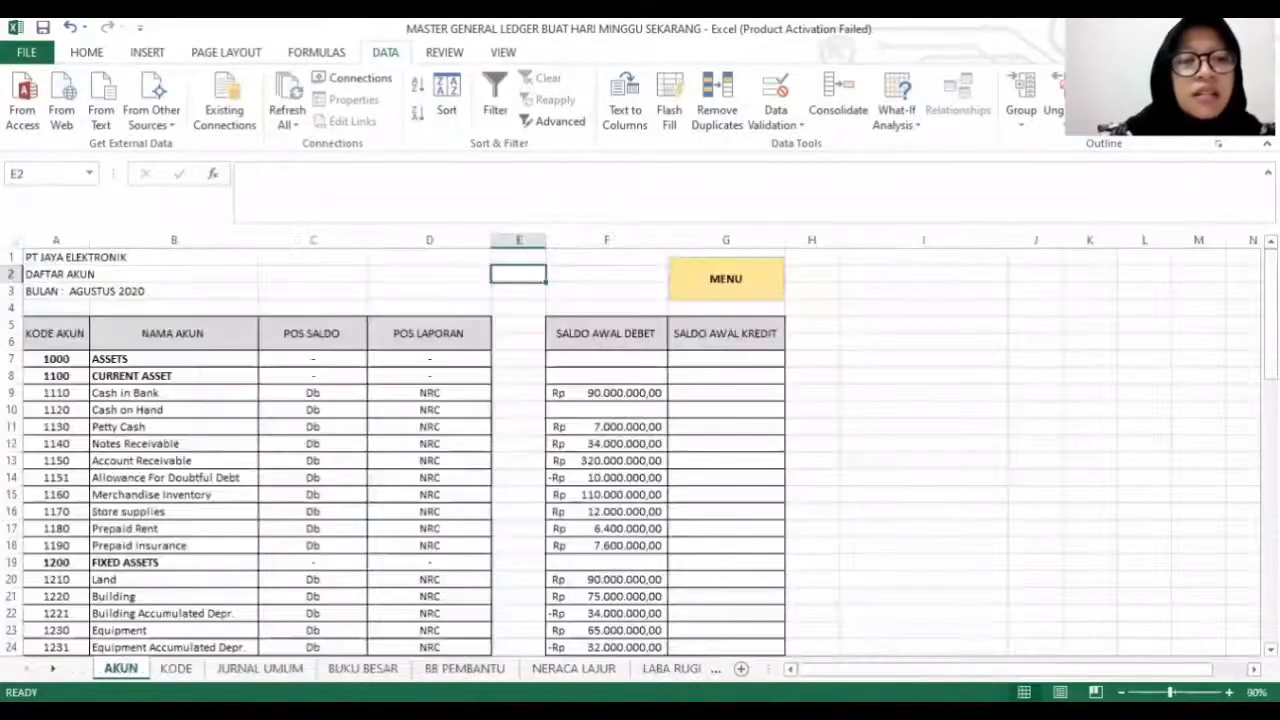
left_click(163, 230)
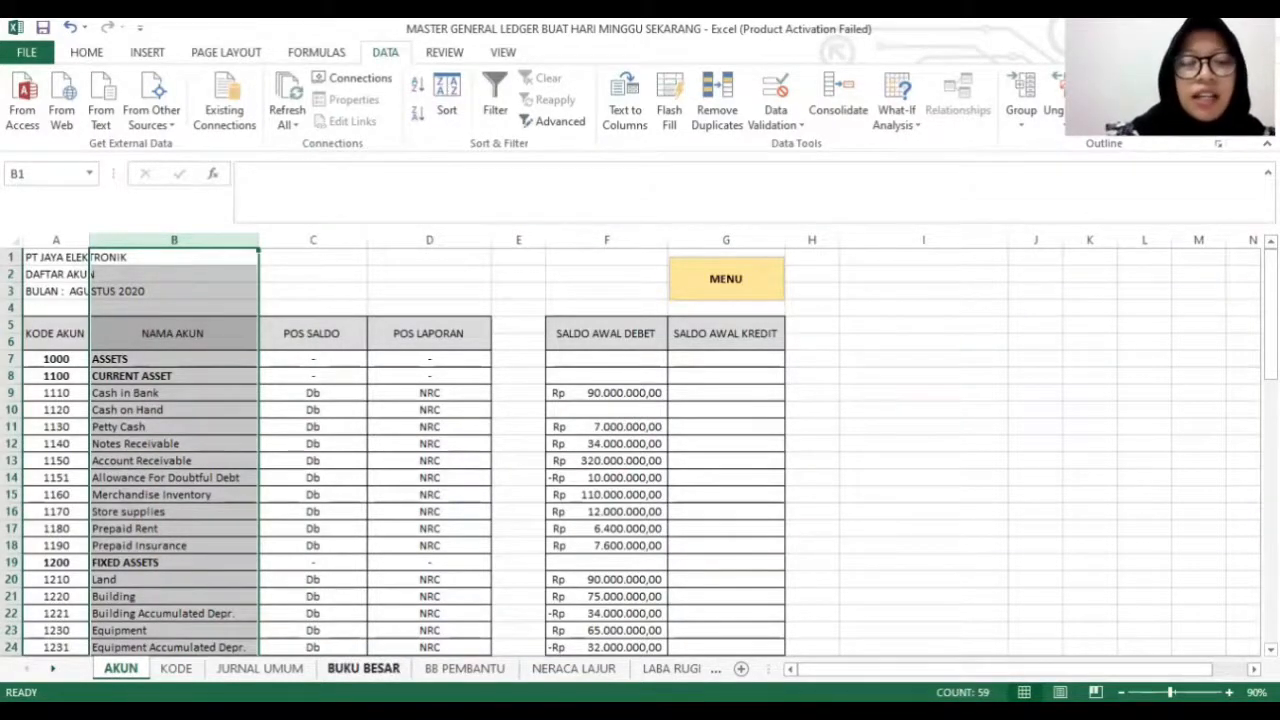
Enter the formula =VLOOKUP(C5;DAF_AKUN;3;FALSE) in the POS SALDO cell G5 of BUKU BESAR with the VLOOKUP function.
left_click(363, 668)
left_click(672, 337)
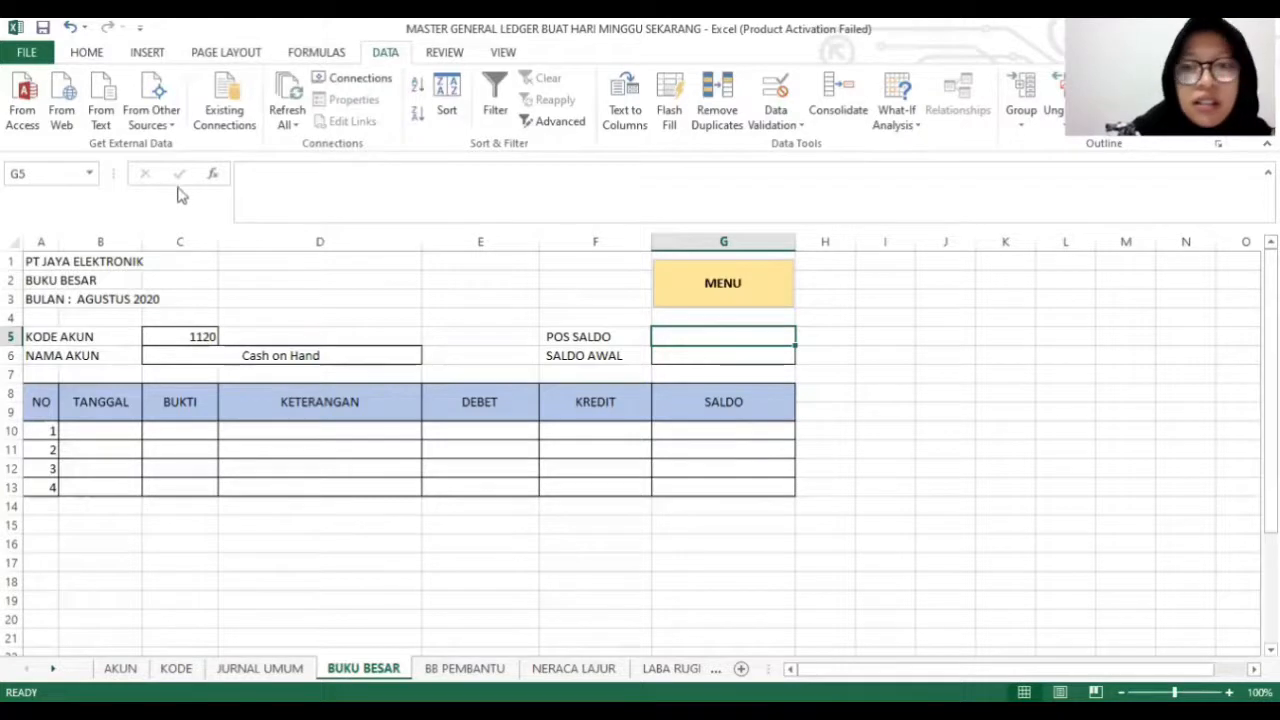
left_click(213, 175)
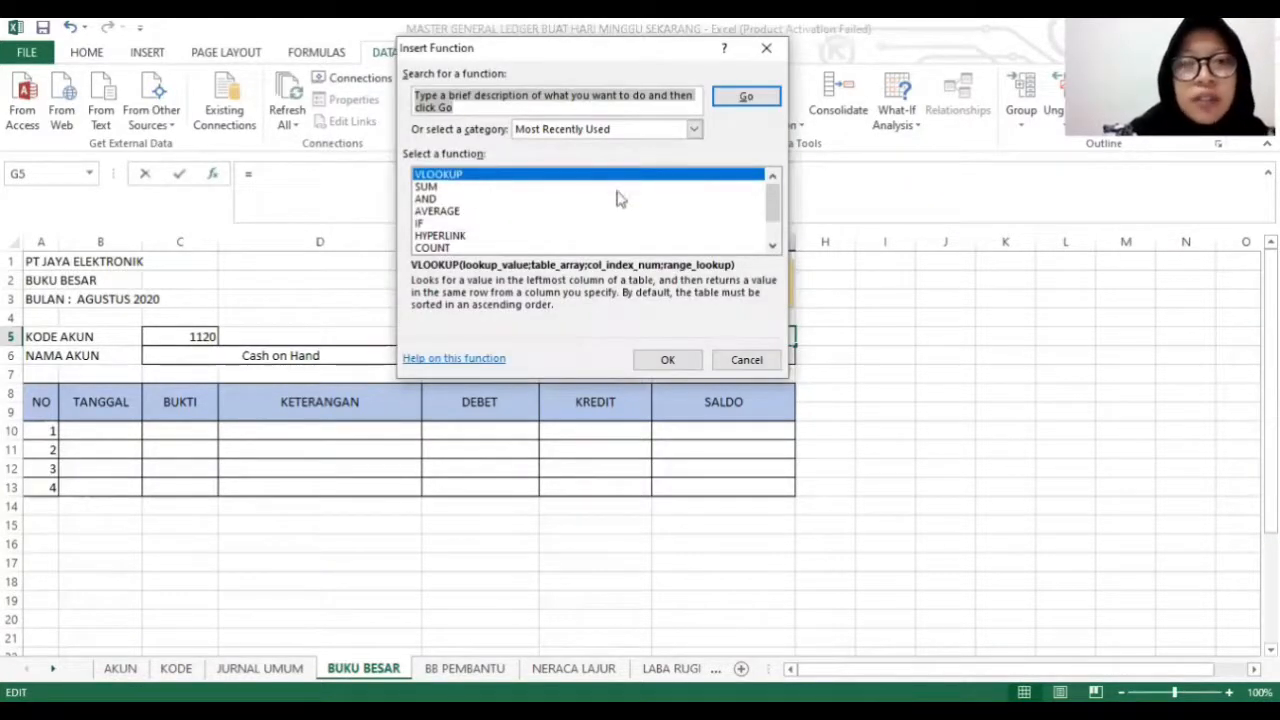
left_click(664, 360)
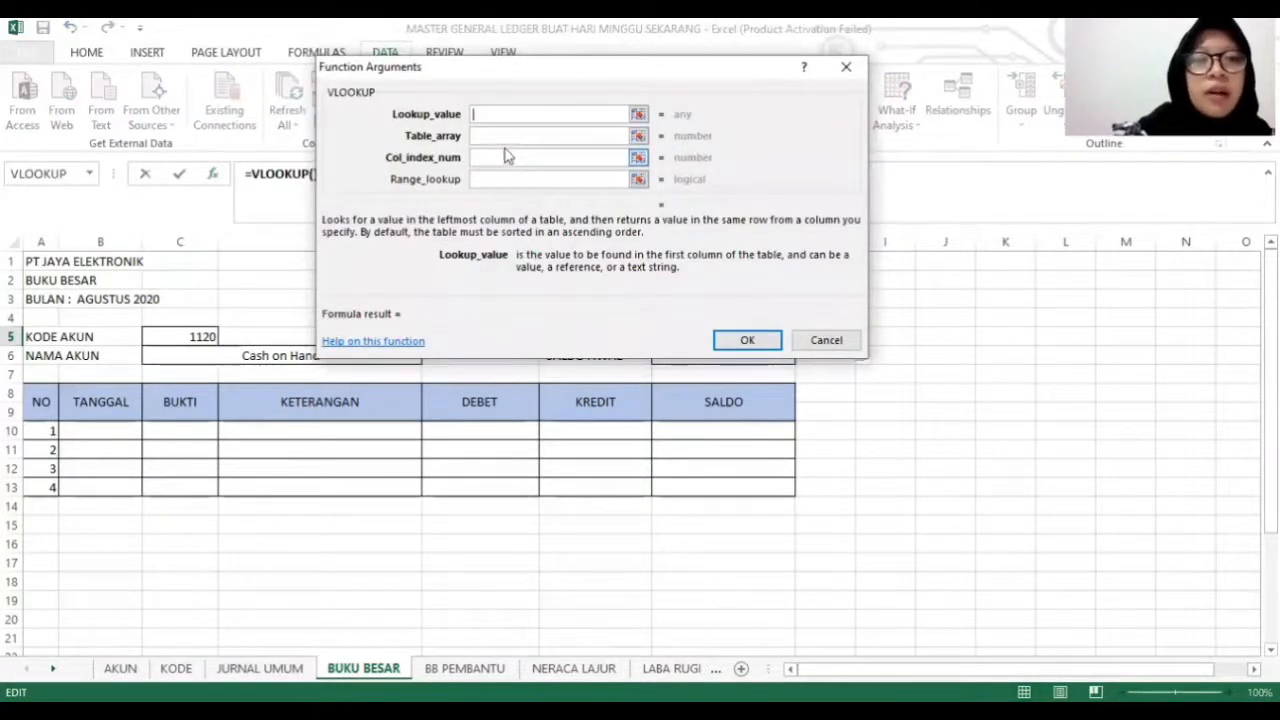
left_click(196, 336)
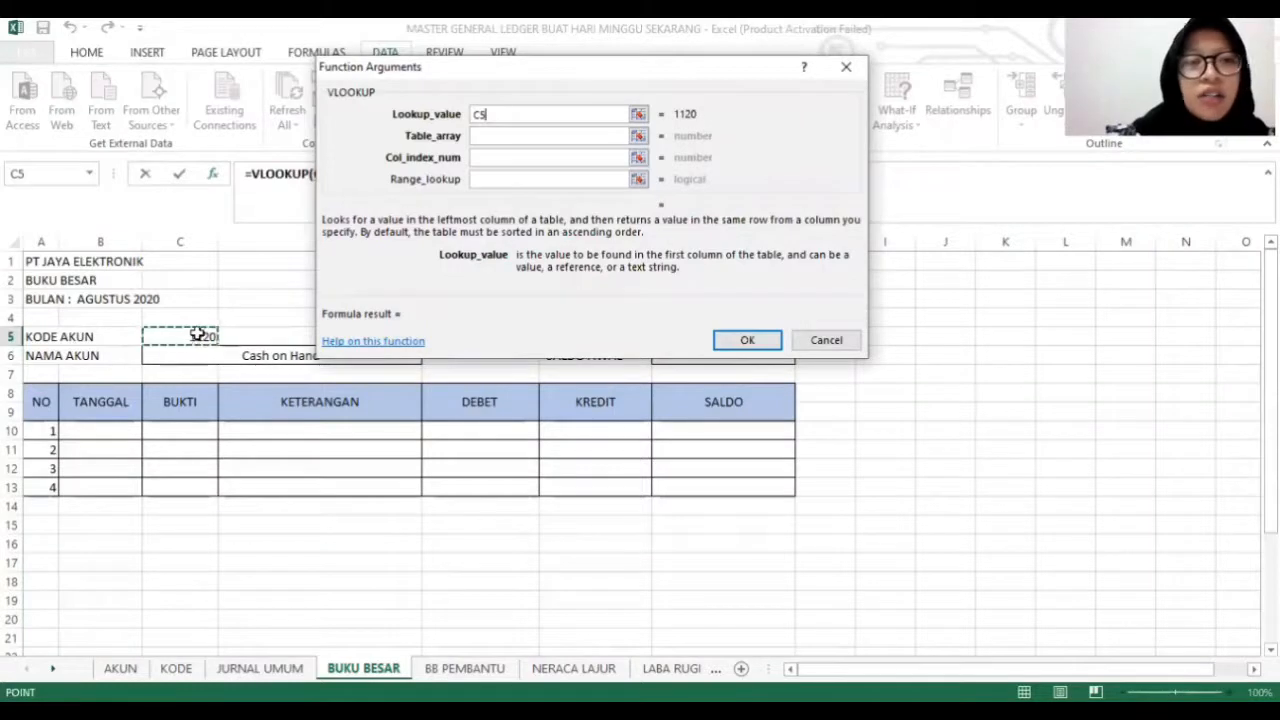
left_click(551, 139)
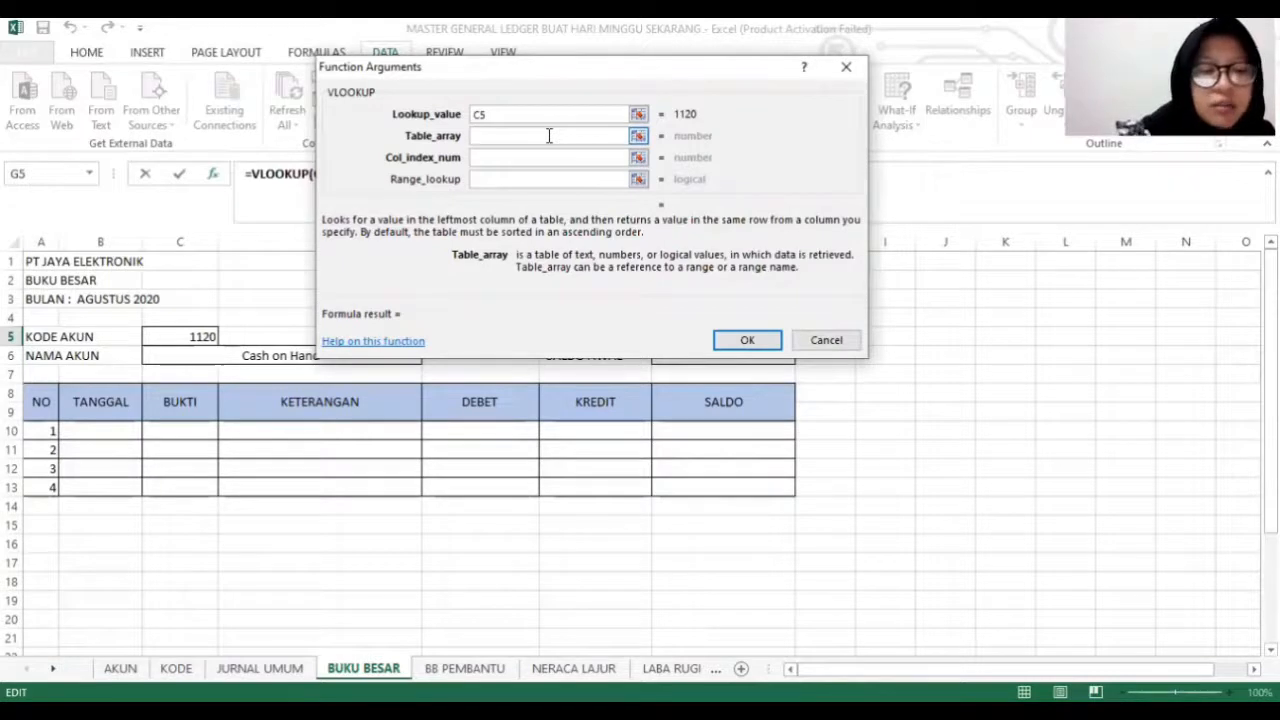
type("DAF")
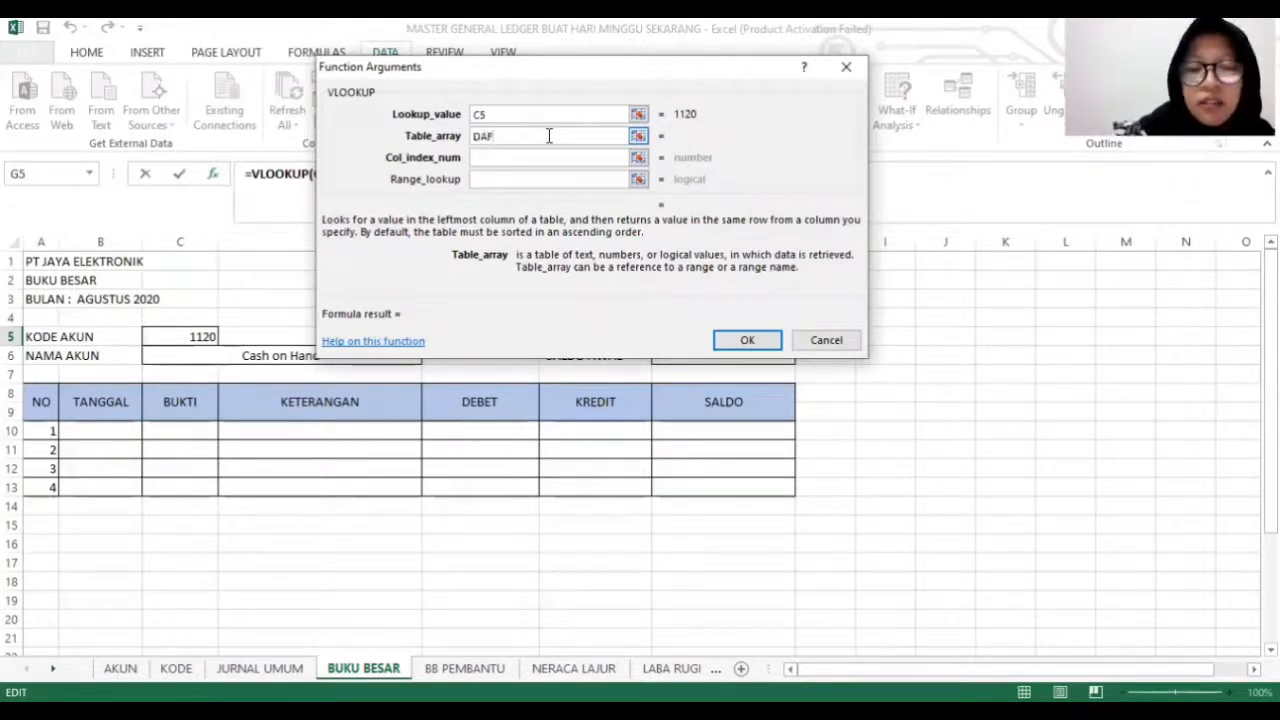
type("_AKUN")
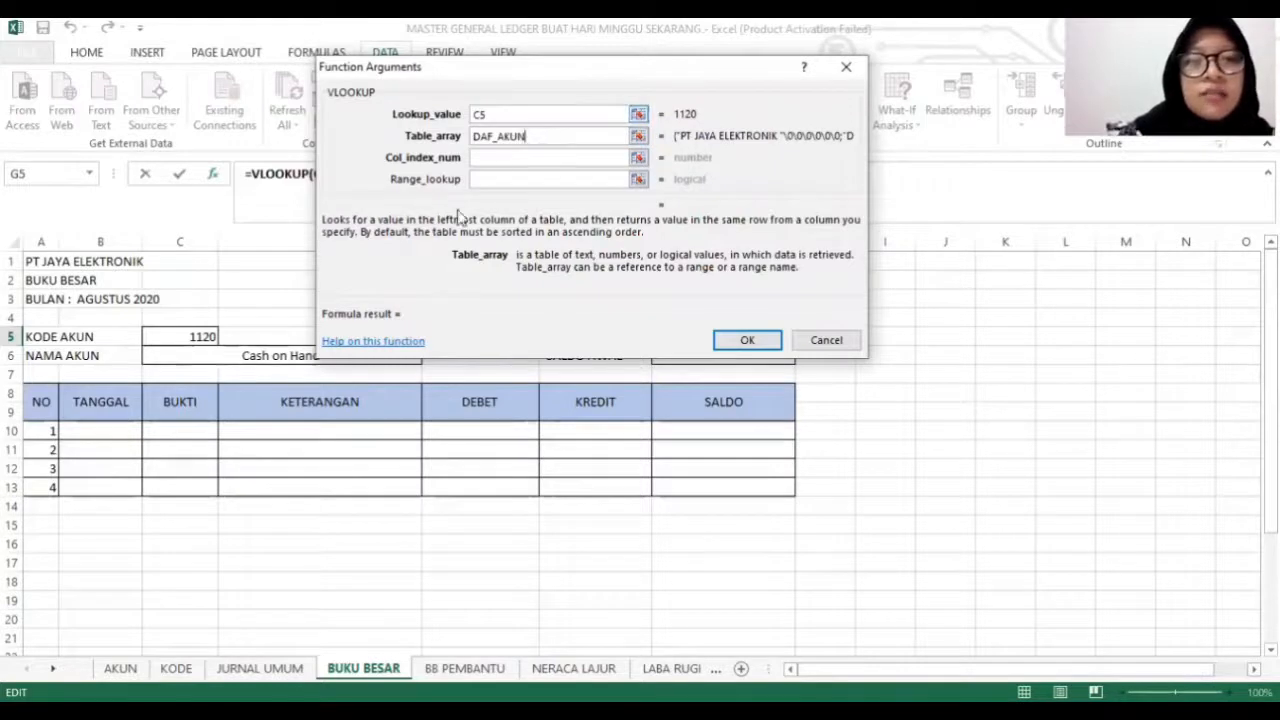
left_click(502, 159)
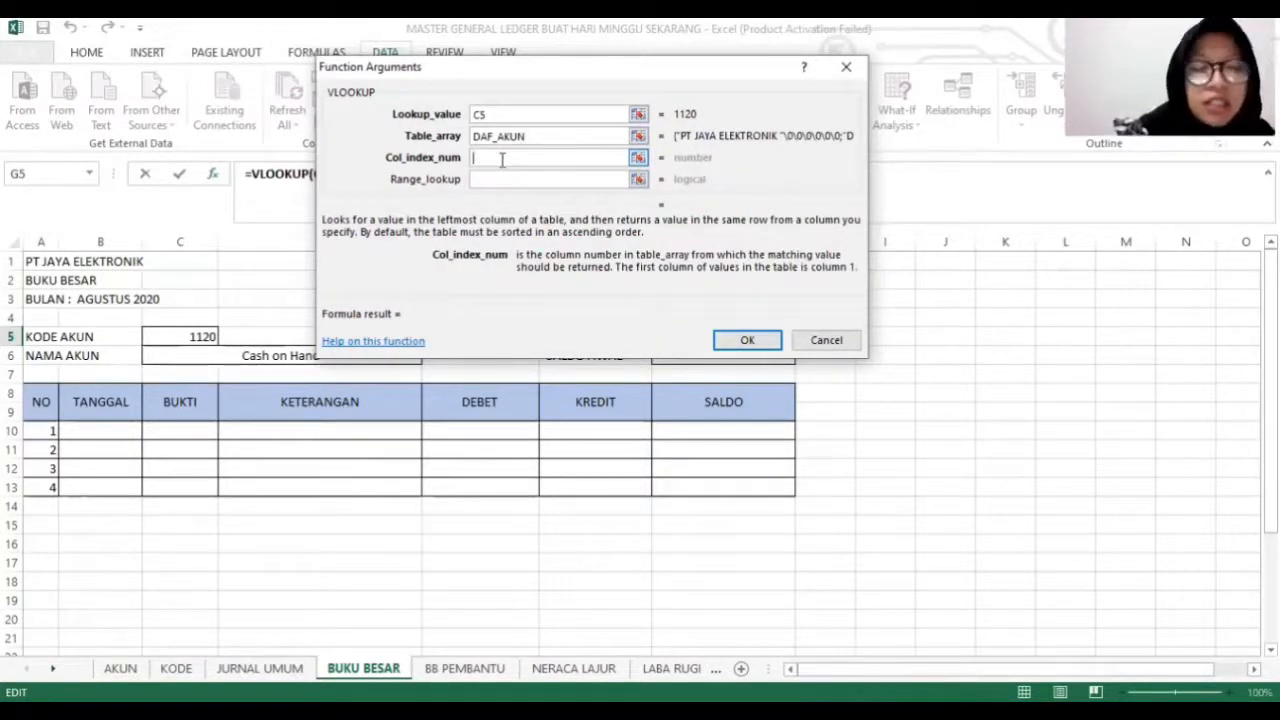
type("3")
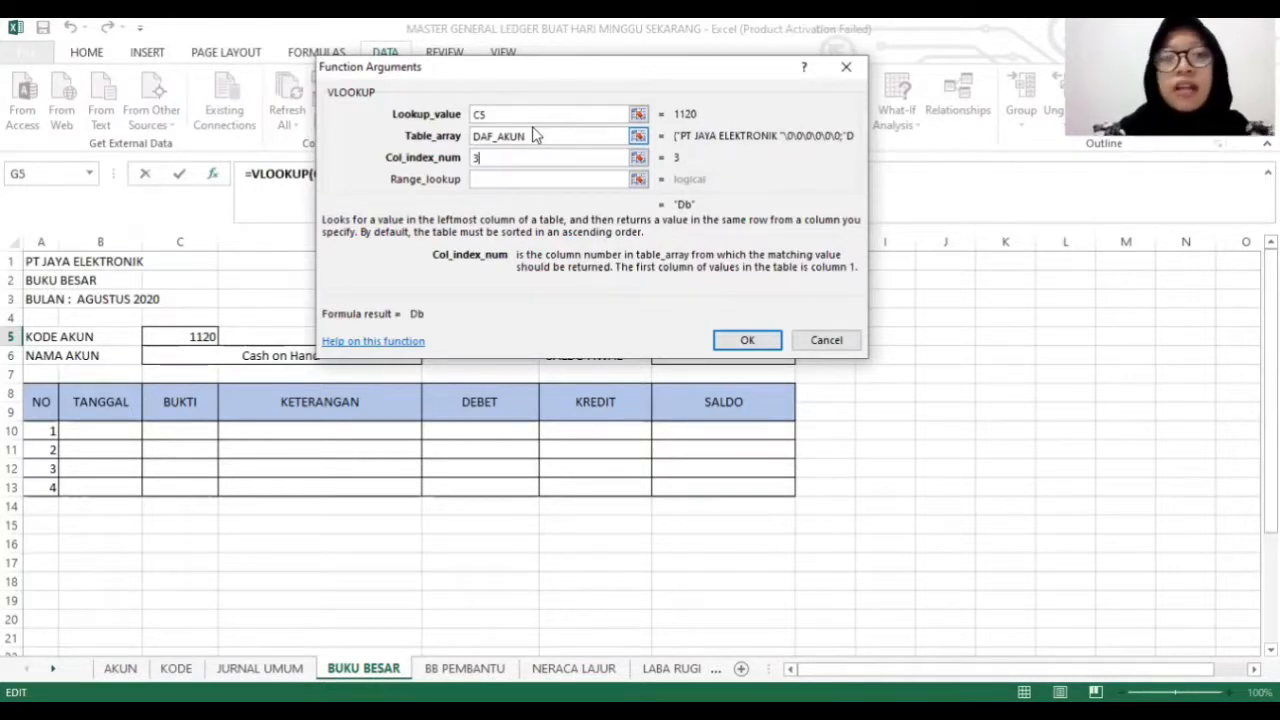
left_click(538, 177)
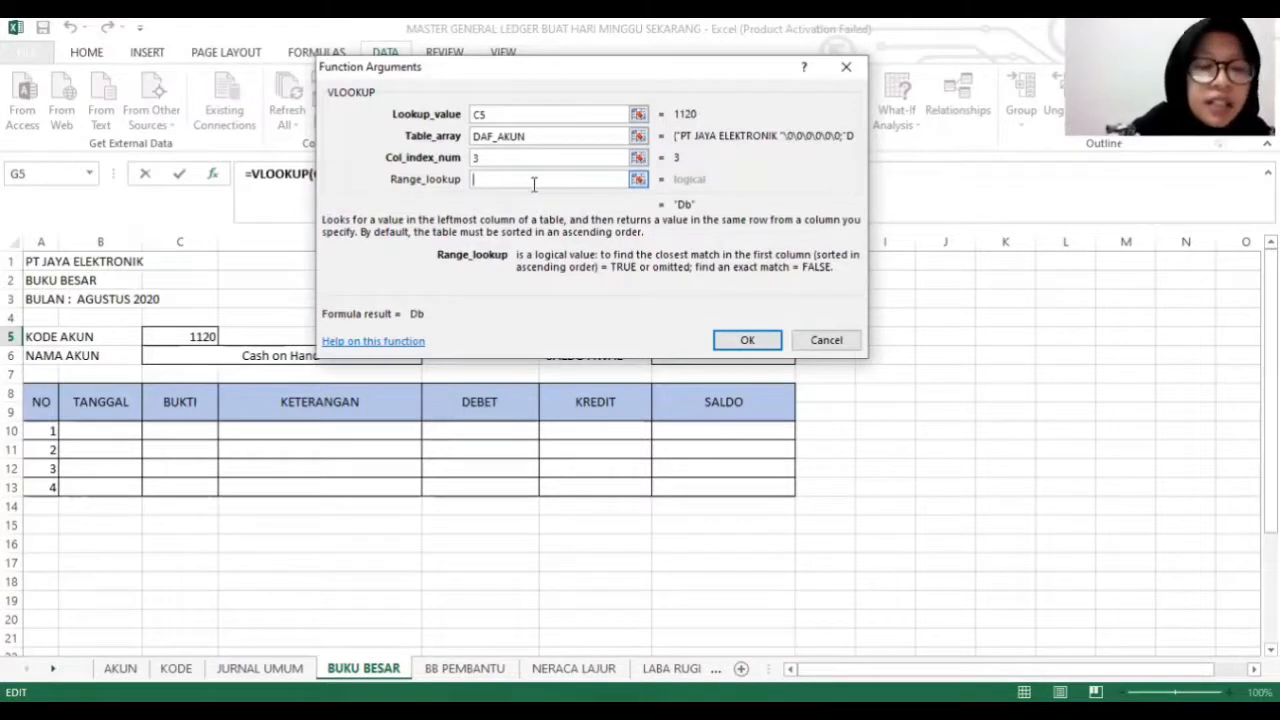
type("FALSE")
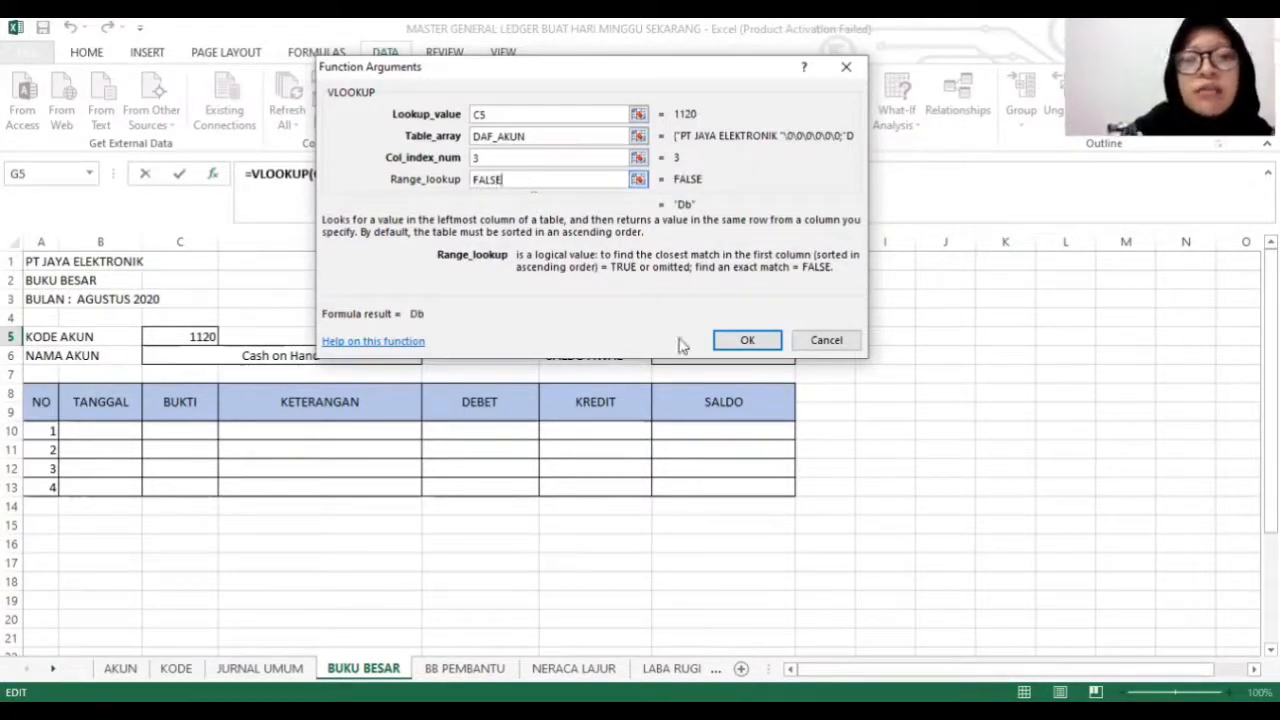
left_click(737, 340)
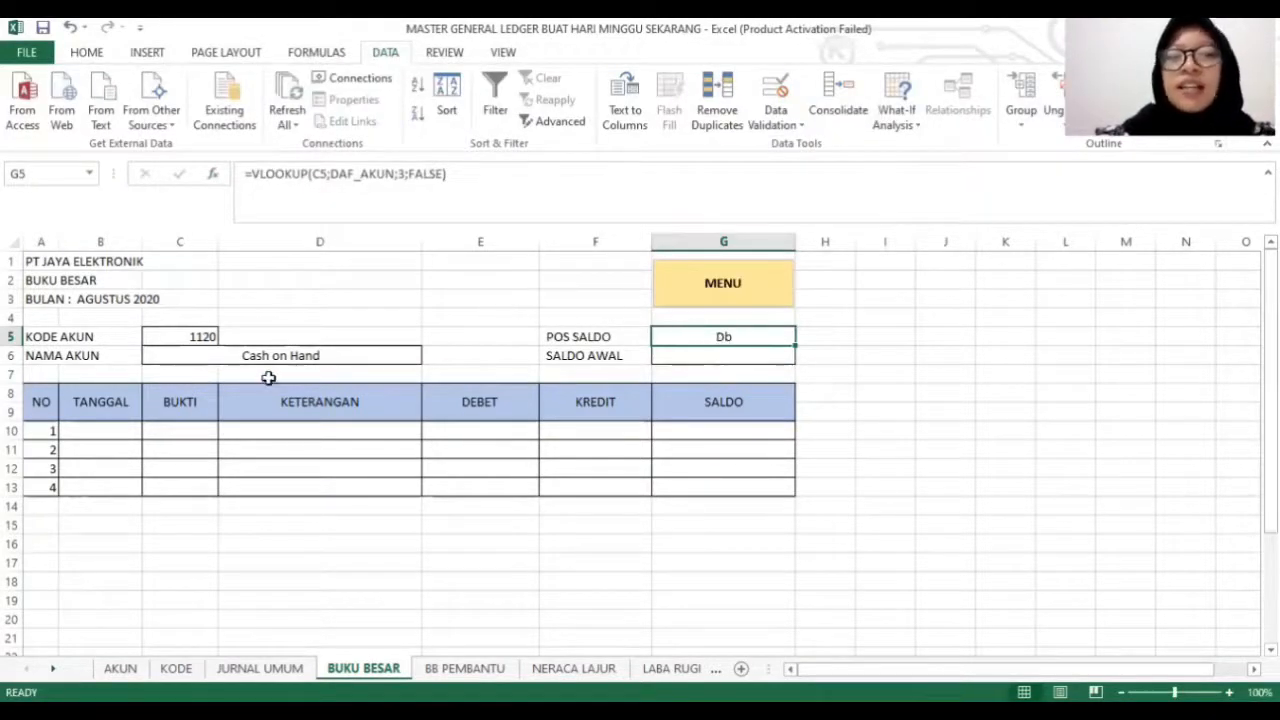
Enter the formula =VLOOKUP(C5;DAF_AKUN;6;FALSE) in the SALDO AWAL cell G6 of BUKU BESAR with the VLOOKUP function.
left_click(700, 354)
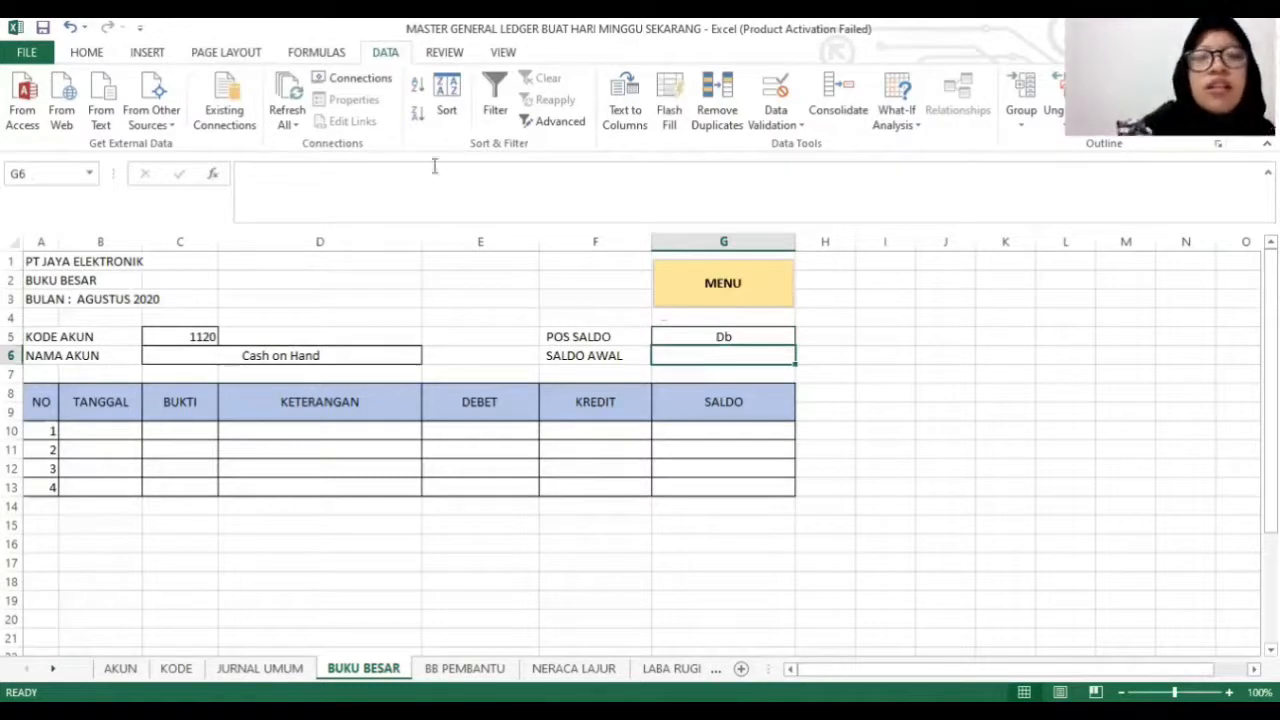
left_click(214, 176)
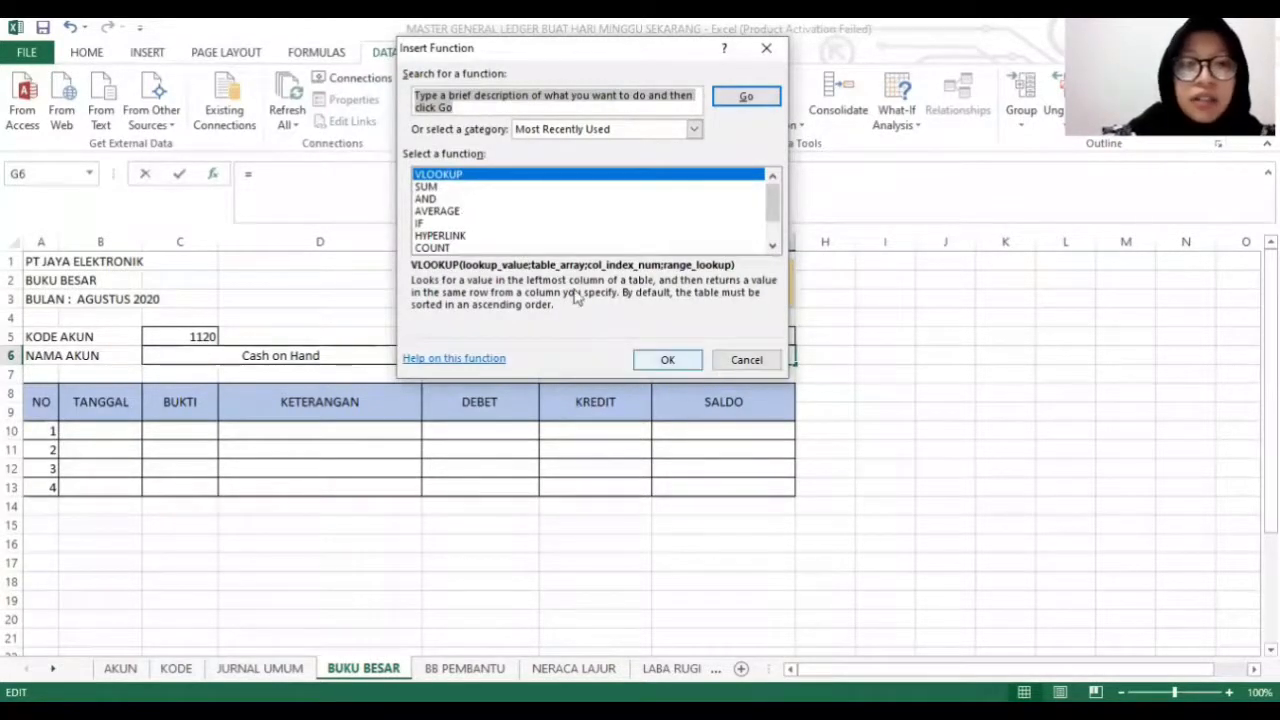
left_click(669, 361)
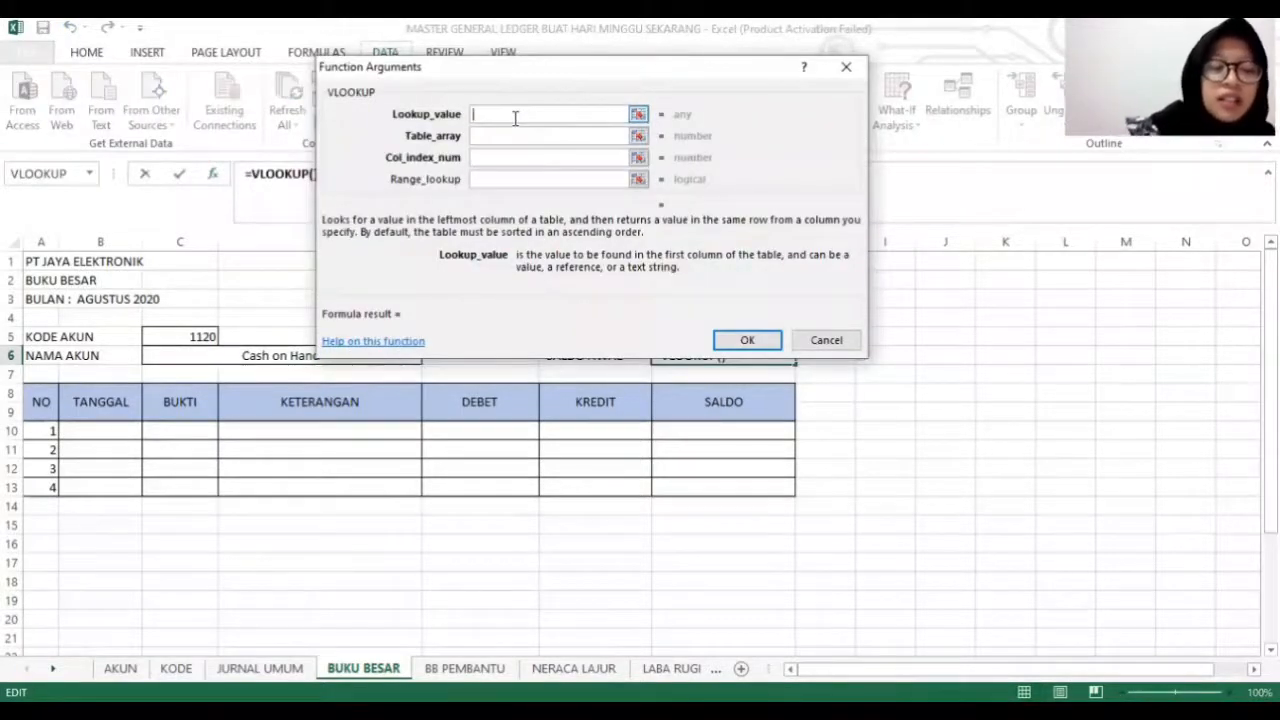
left_click(169, 336)
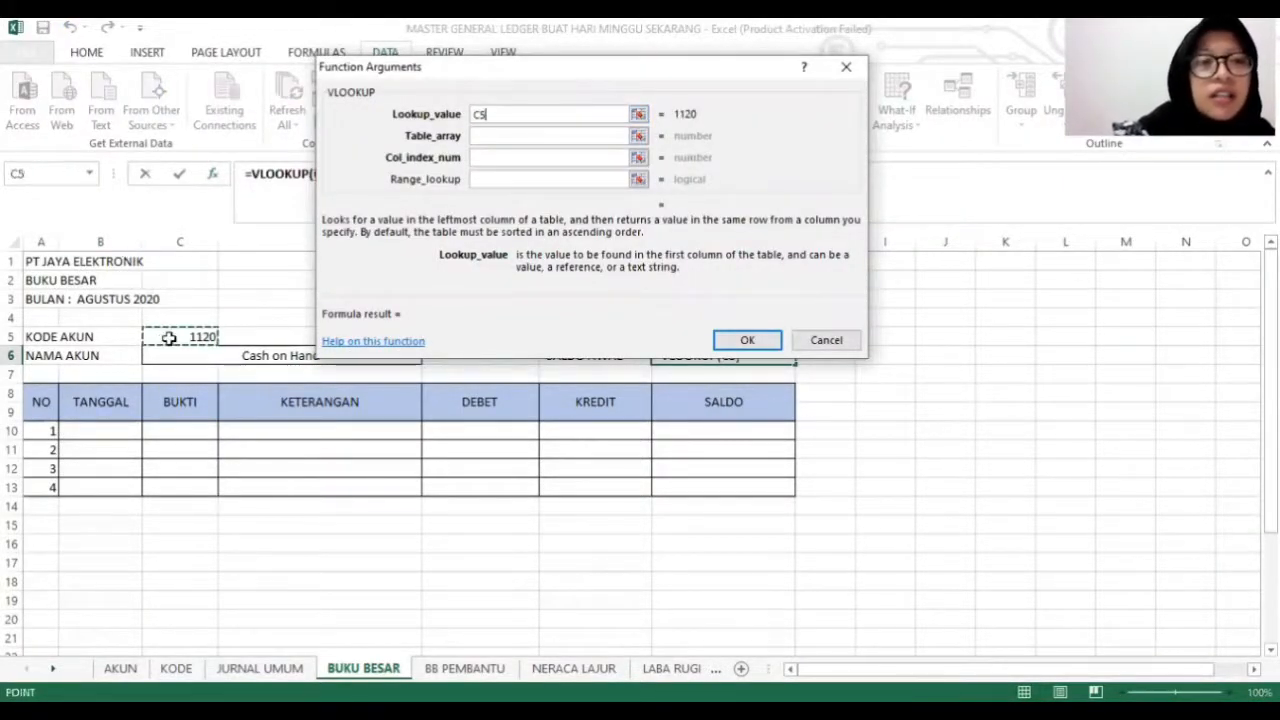
left_click(504, 138)
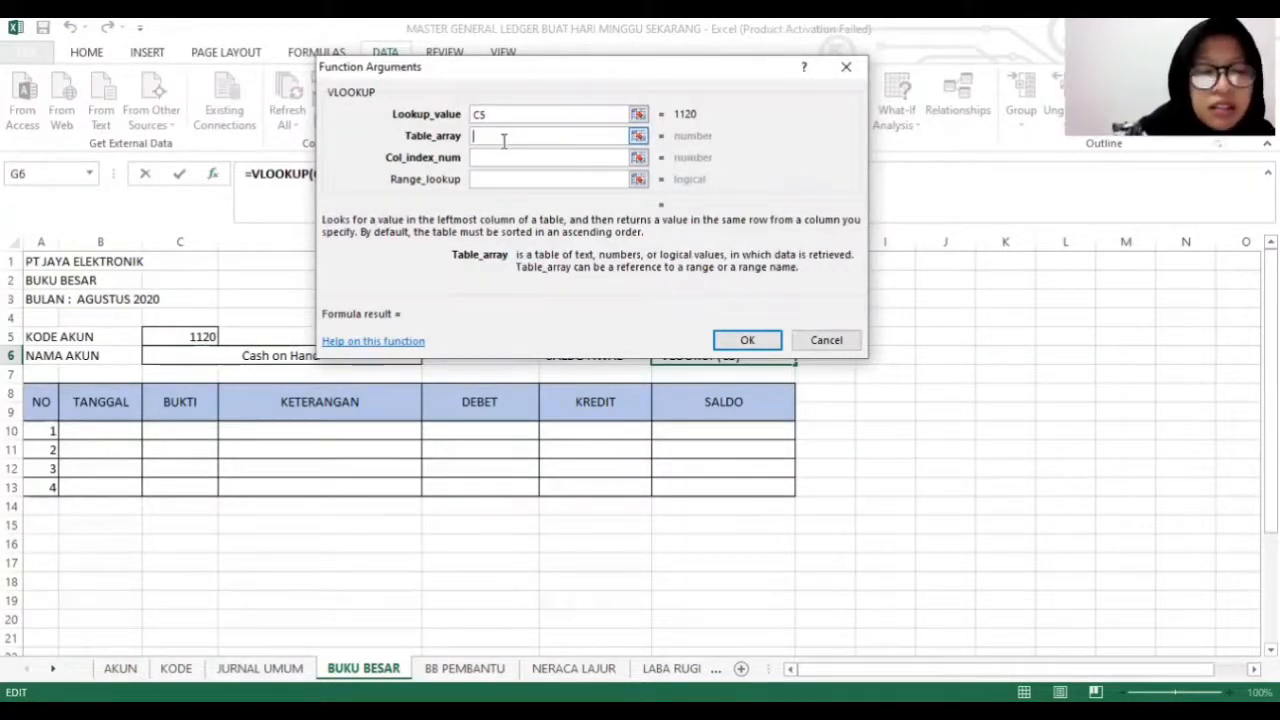
type("DAF_")
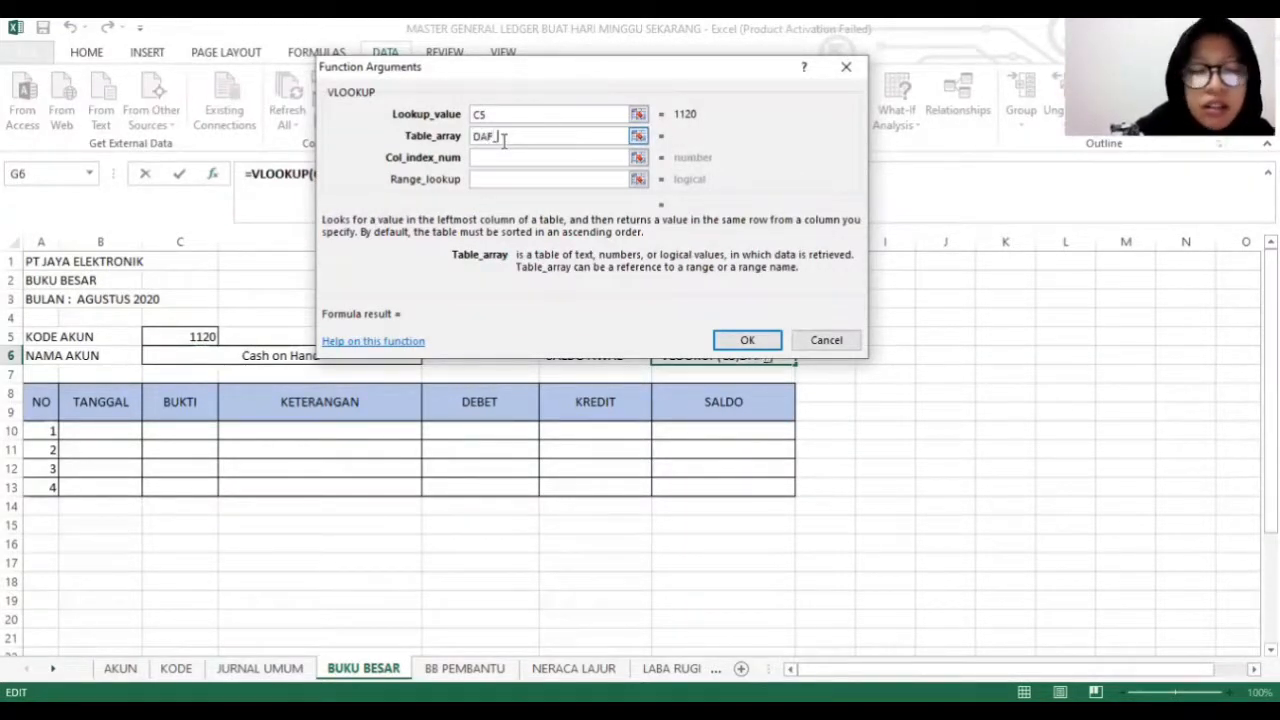
type("AKUN")
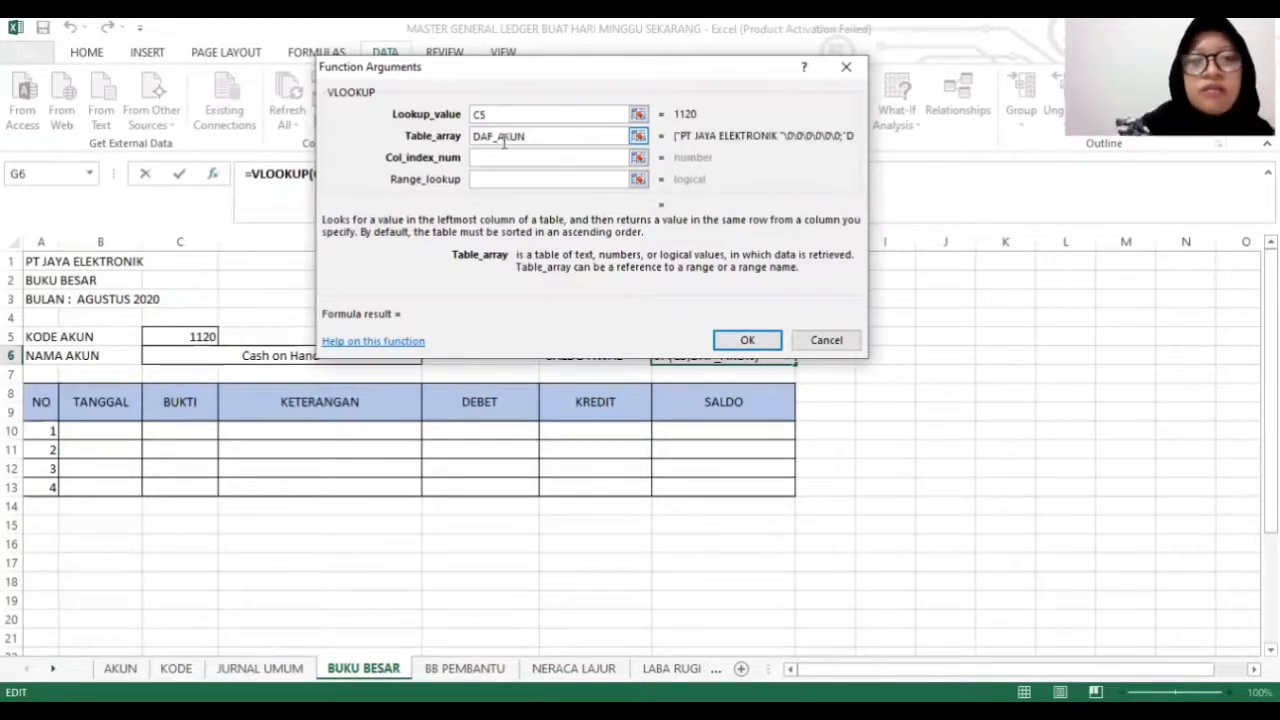
left_click(507, 157)
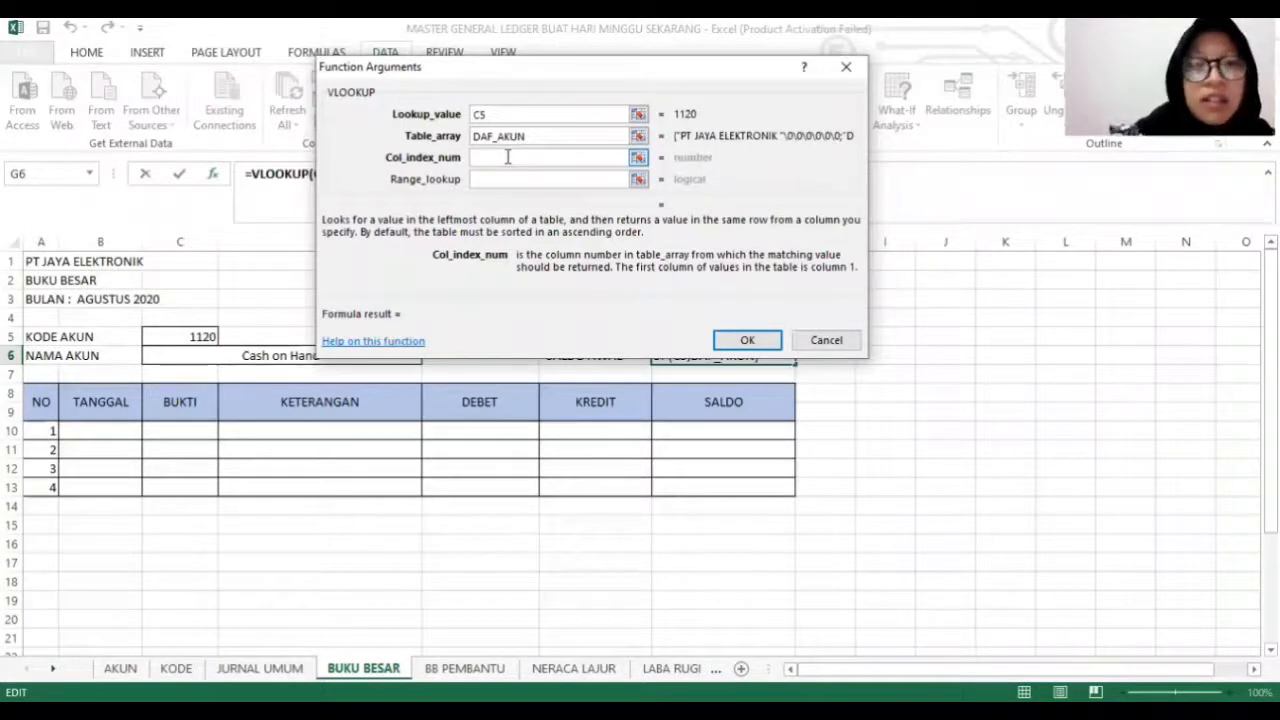
type("6")
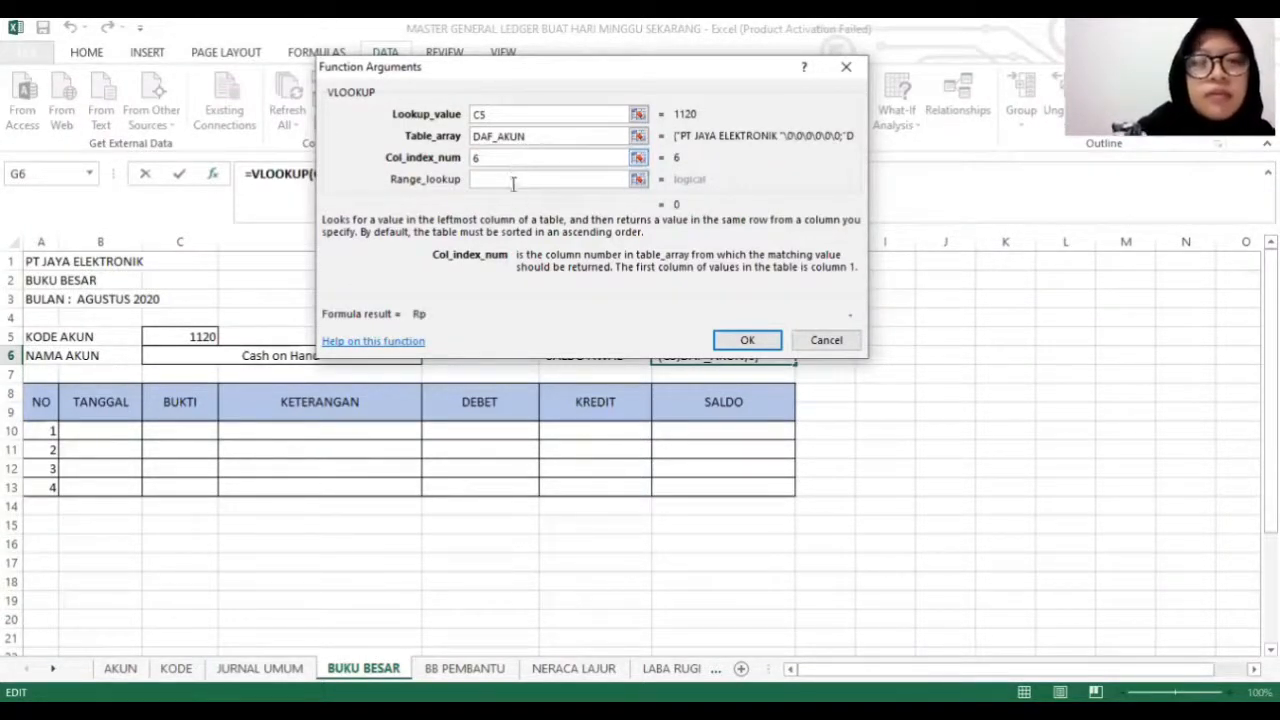
left_click(513, 181)
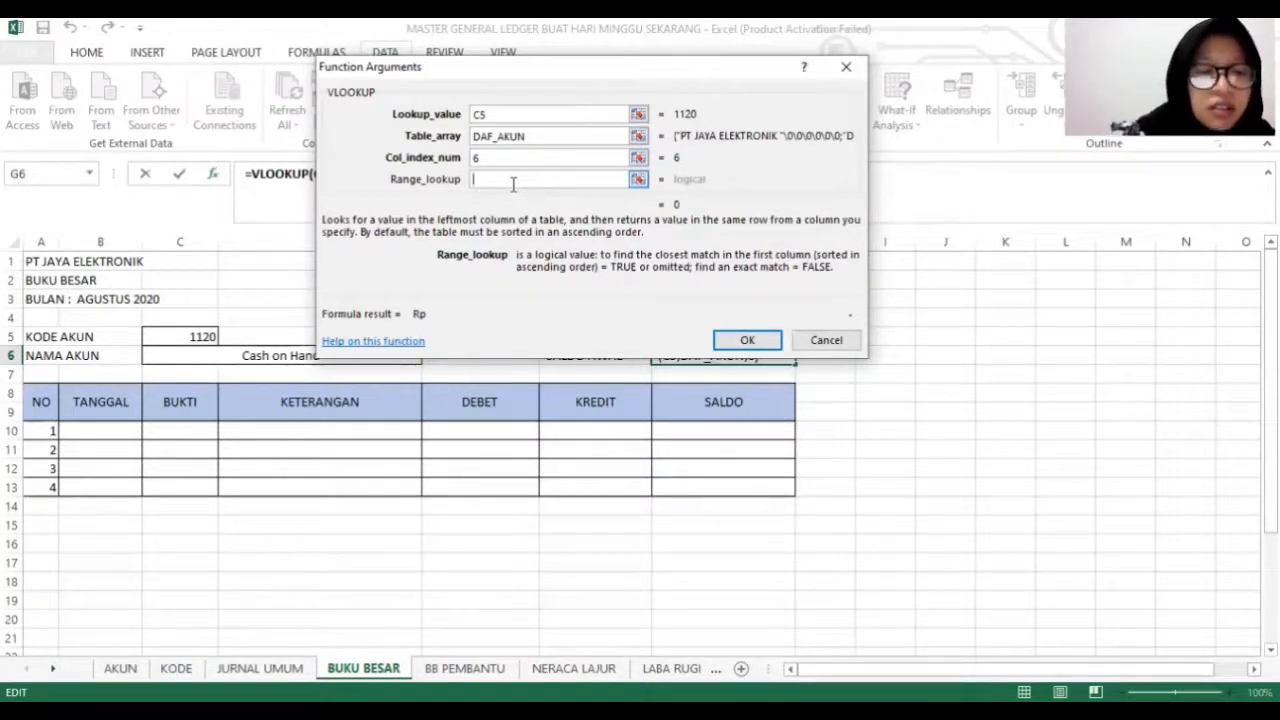
type("FALSE")
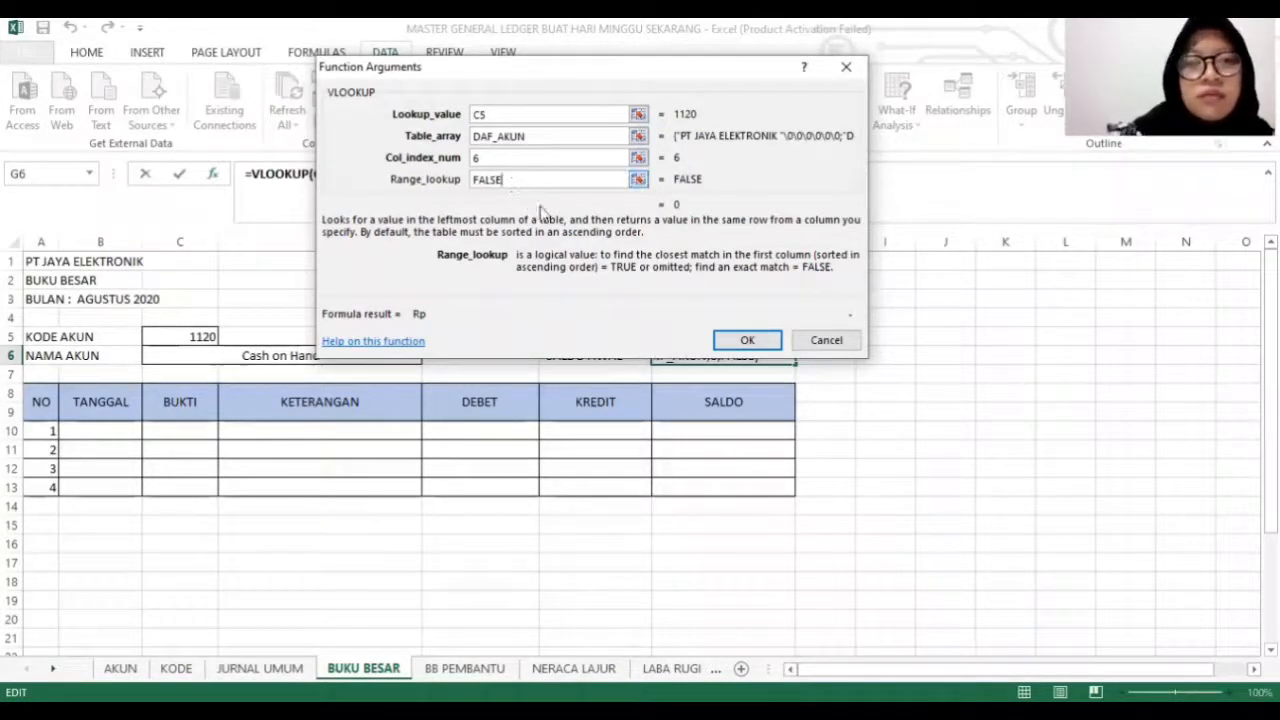
left_click(748, 340)
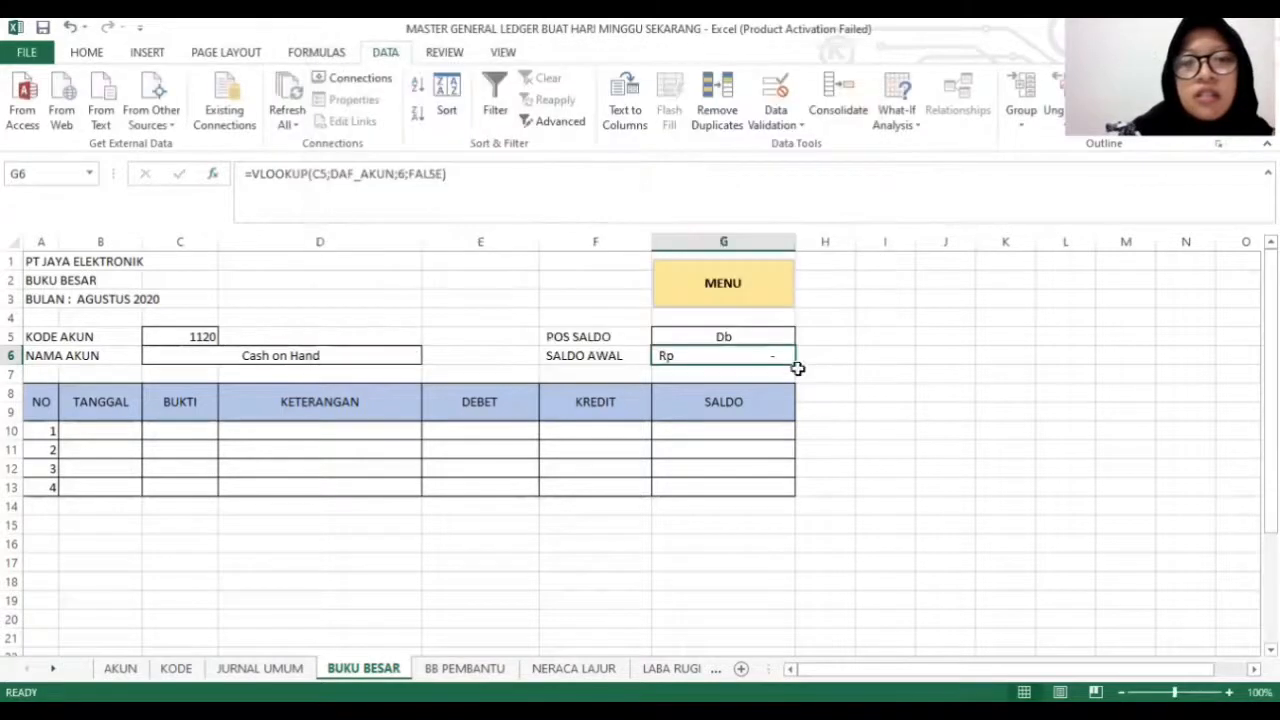
Extend the SALDO AWAL formula in G6 by adding +VLOOKUP(C5;DAF_AKUN;7;FALSE) with the VLOOKUP function.
left_click(492, 178)
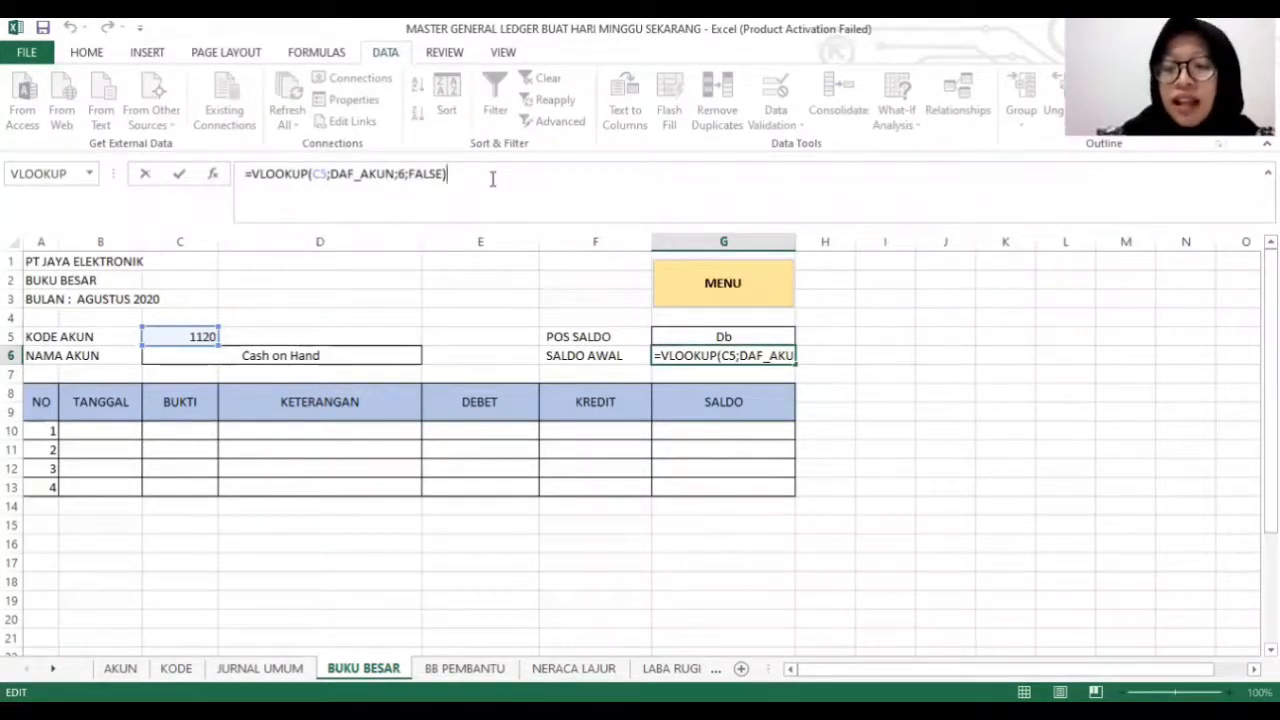
type("+")
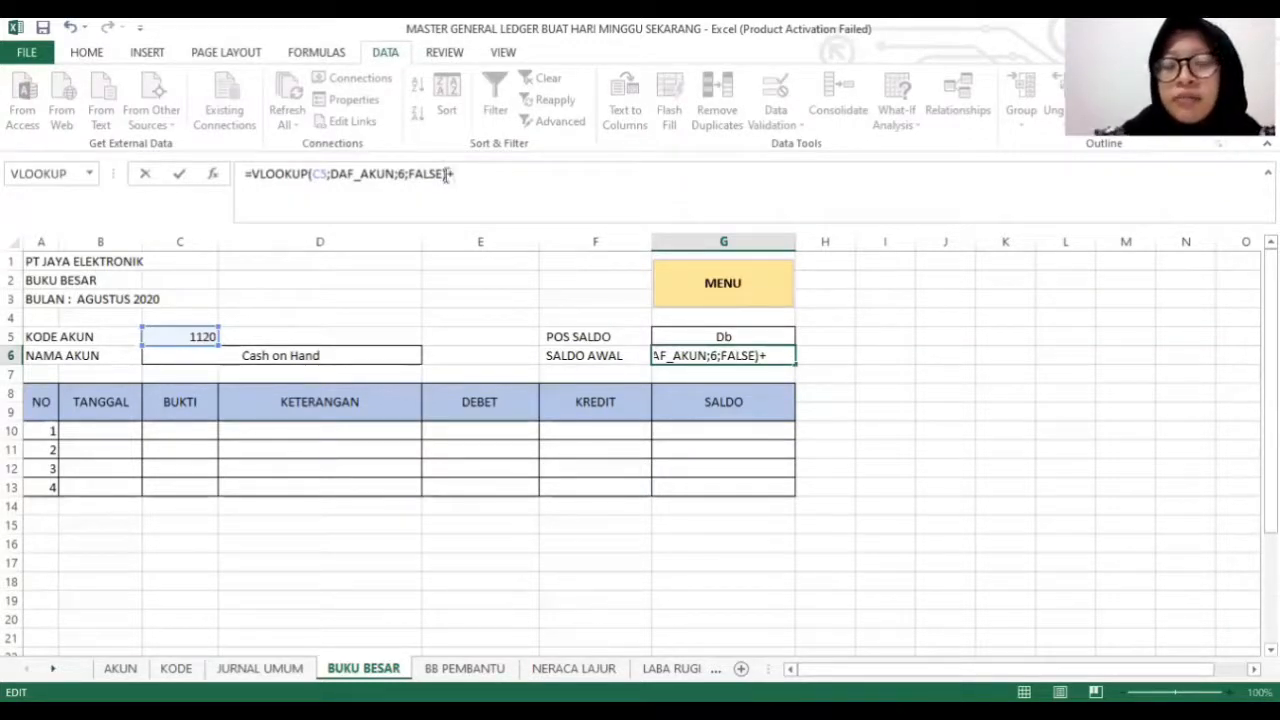
left_click(212, 176)
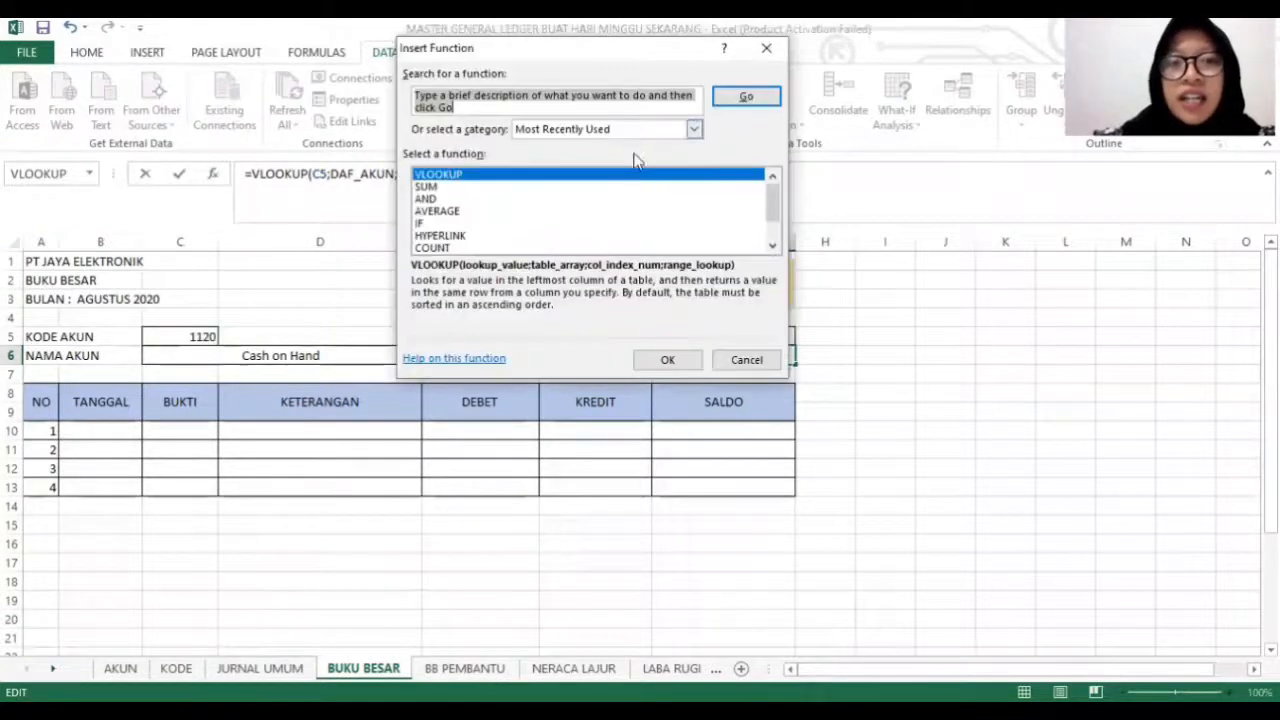
left_click(667, 362)
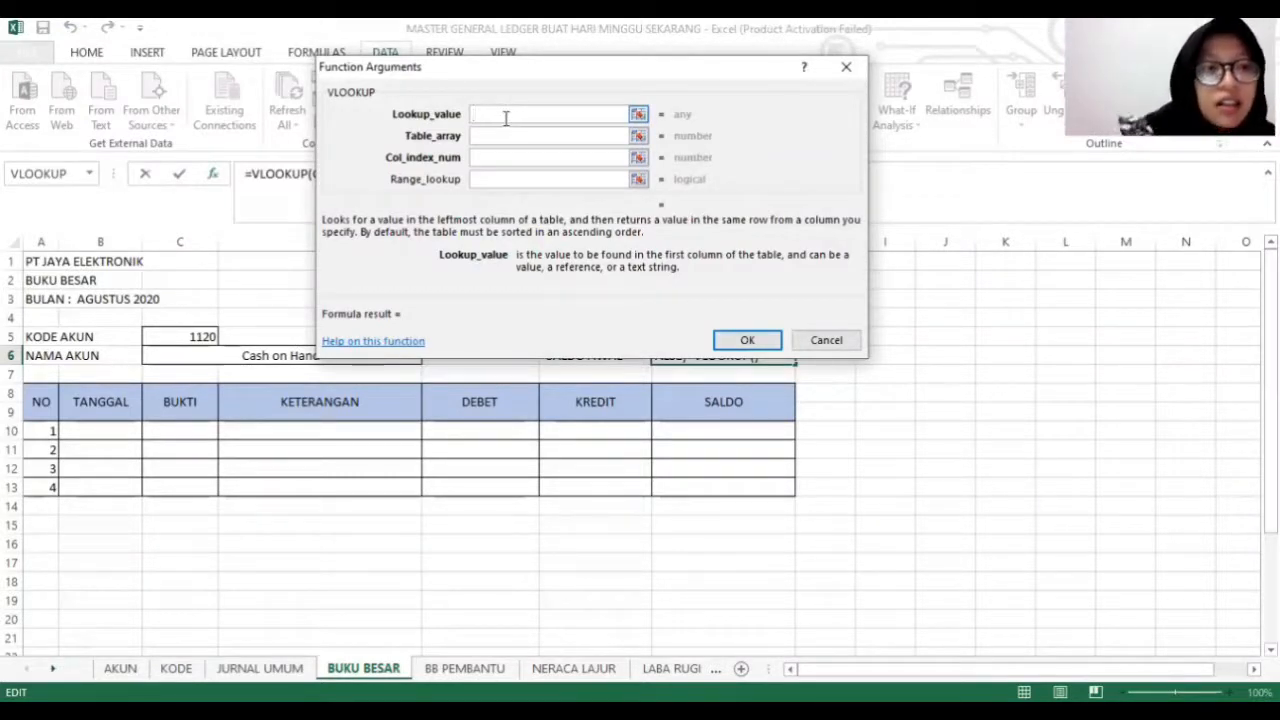
left_click(205, 336)
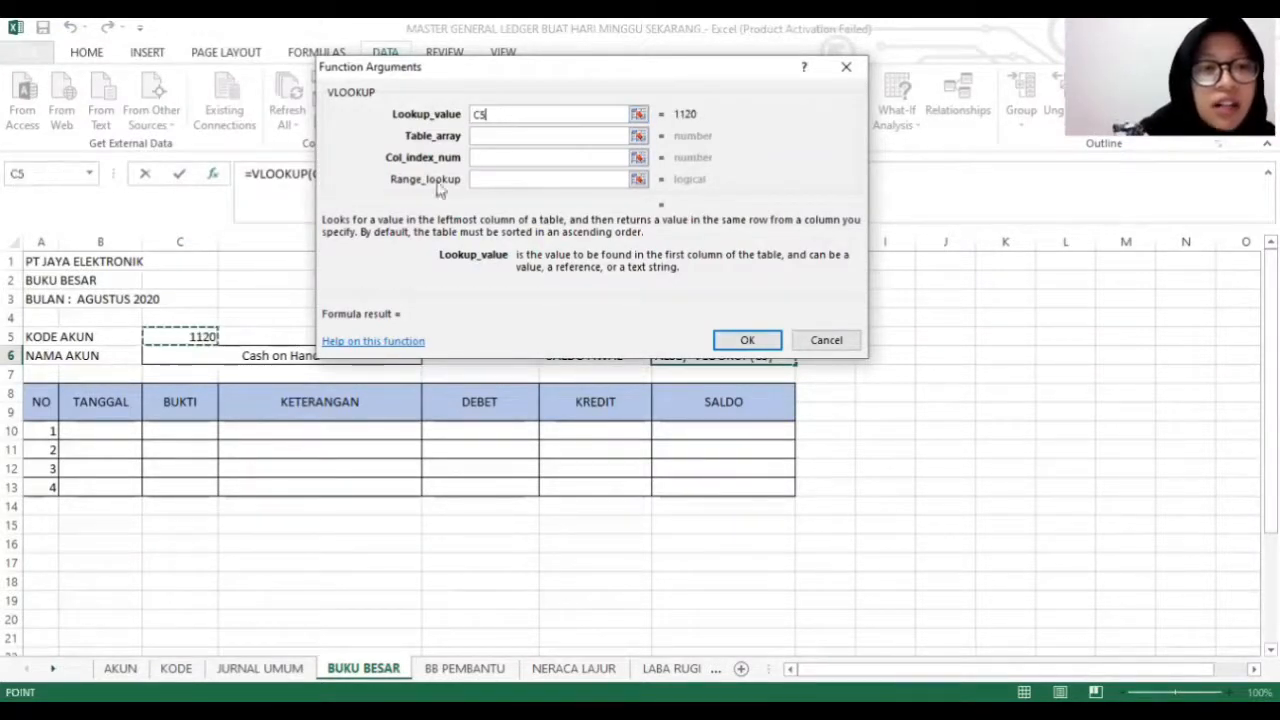
left_click(476, 135)
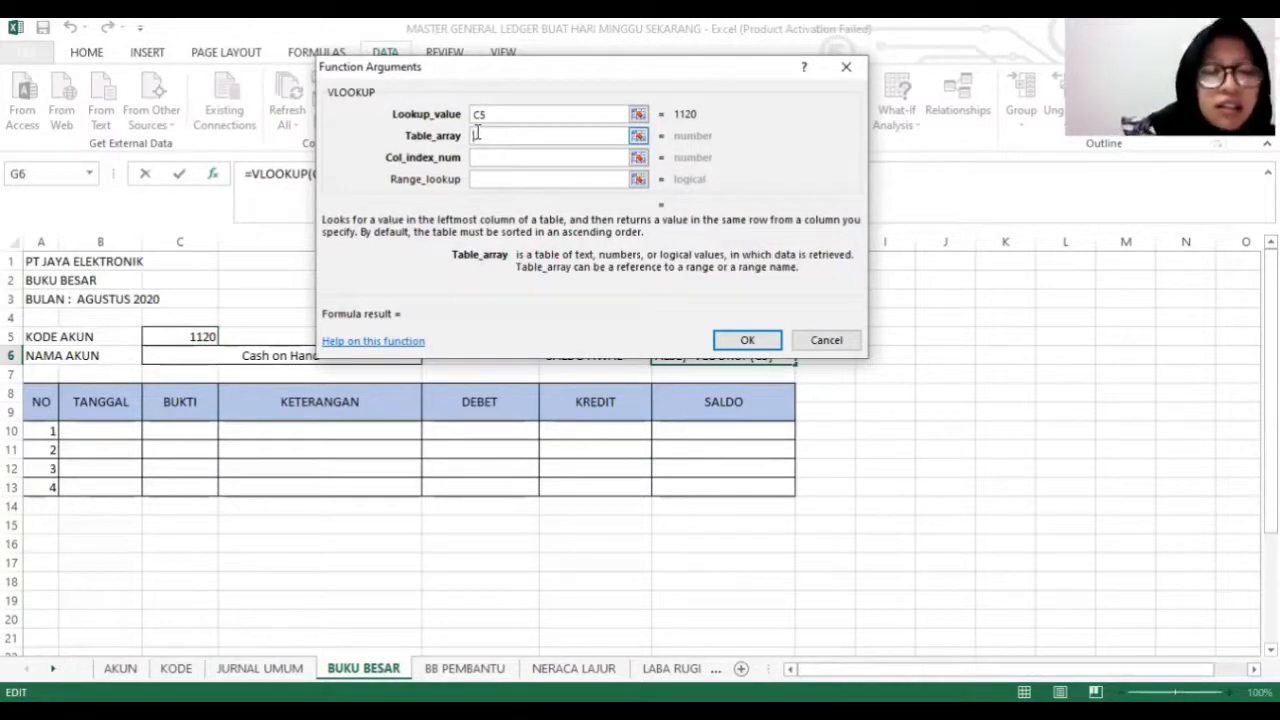
type("DAF")
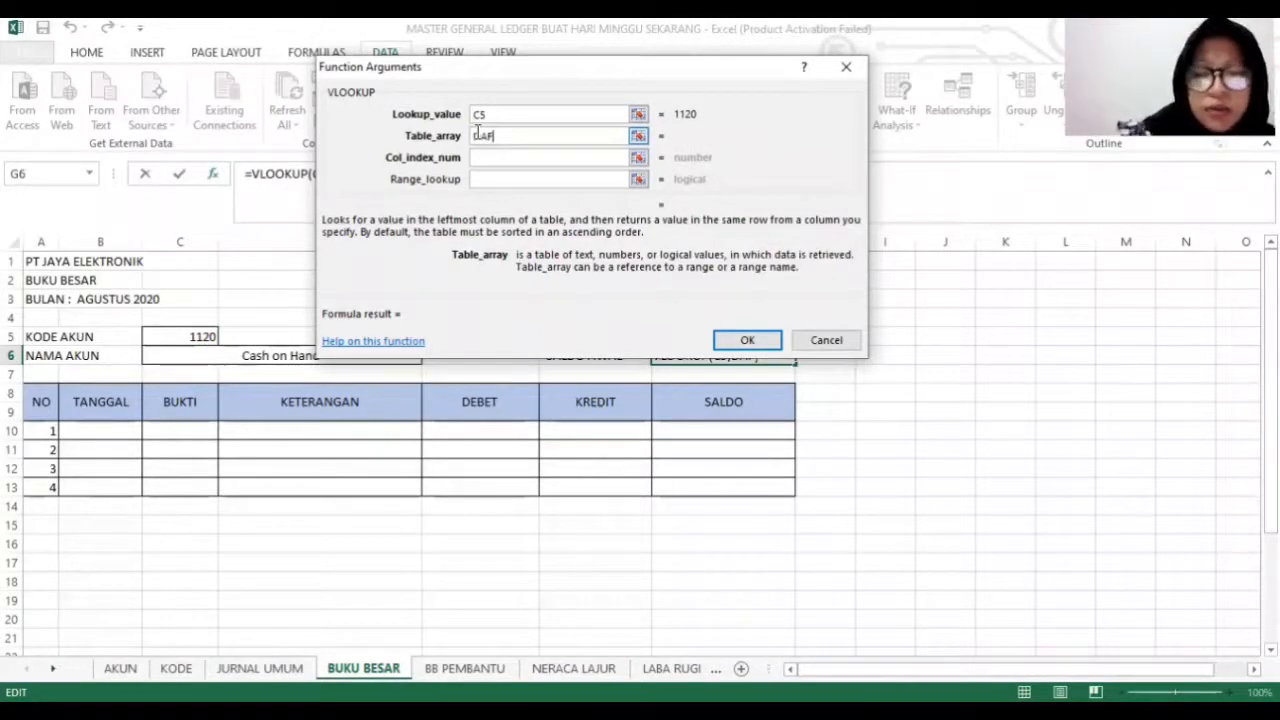
type("_AKUN")
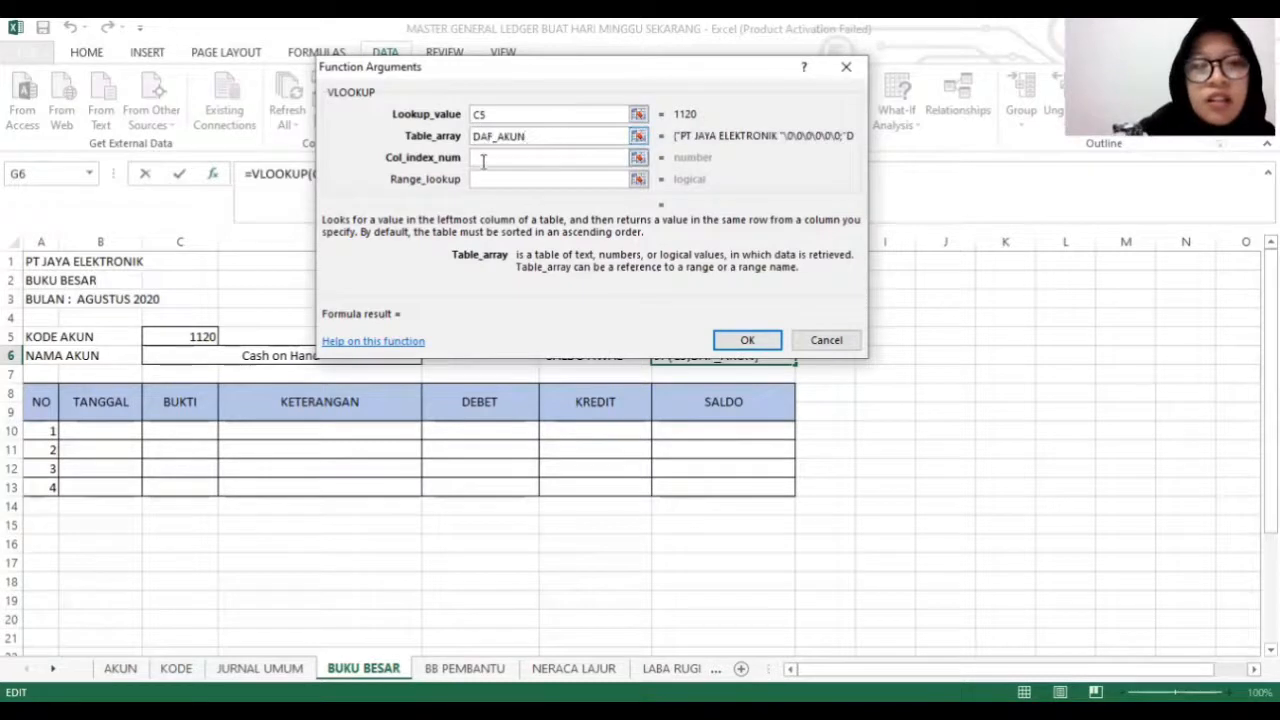
left_click(485, 160)
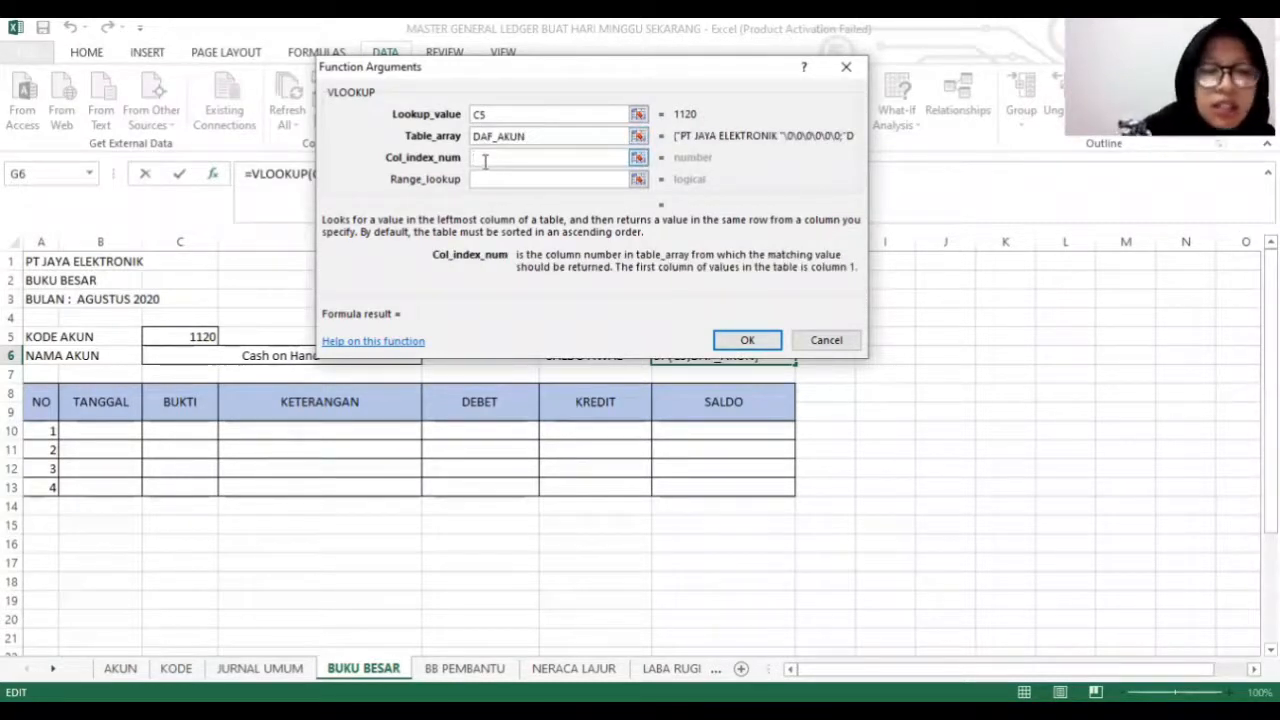
type("7")
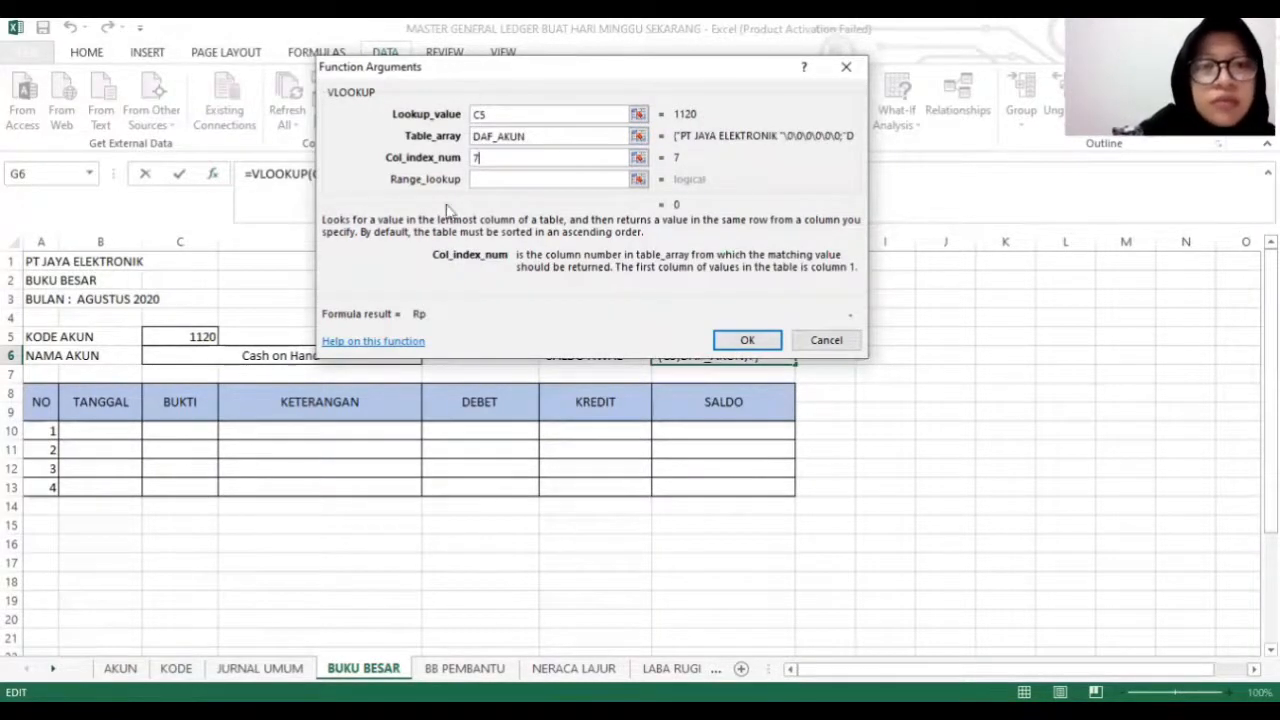
left_click(492, 179)
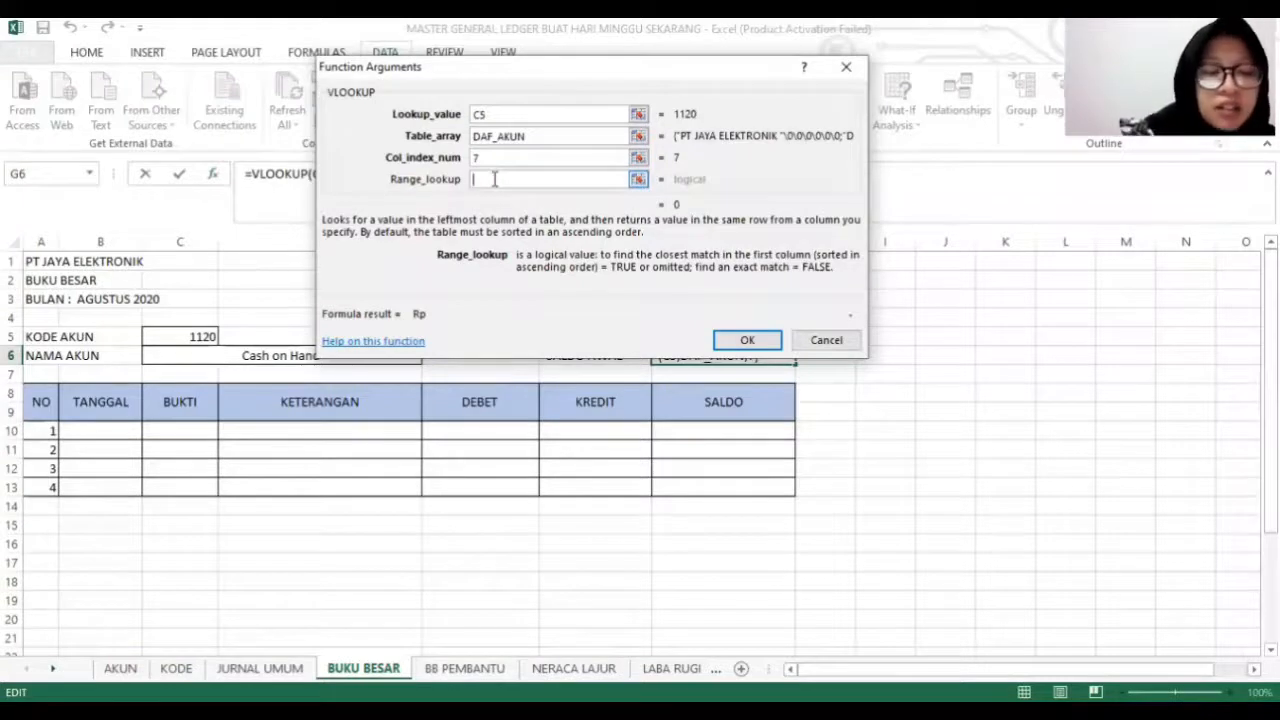
type("FALSE")
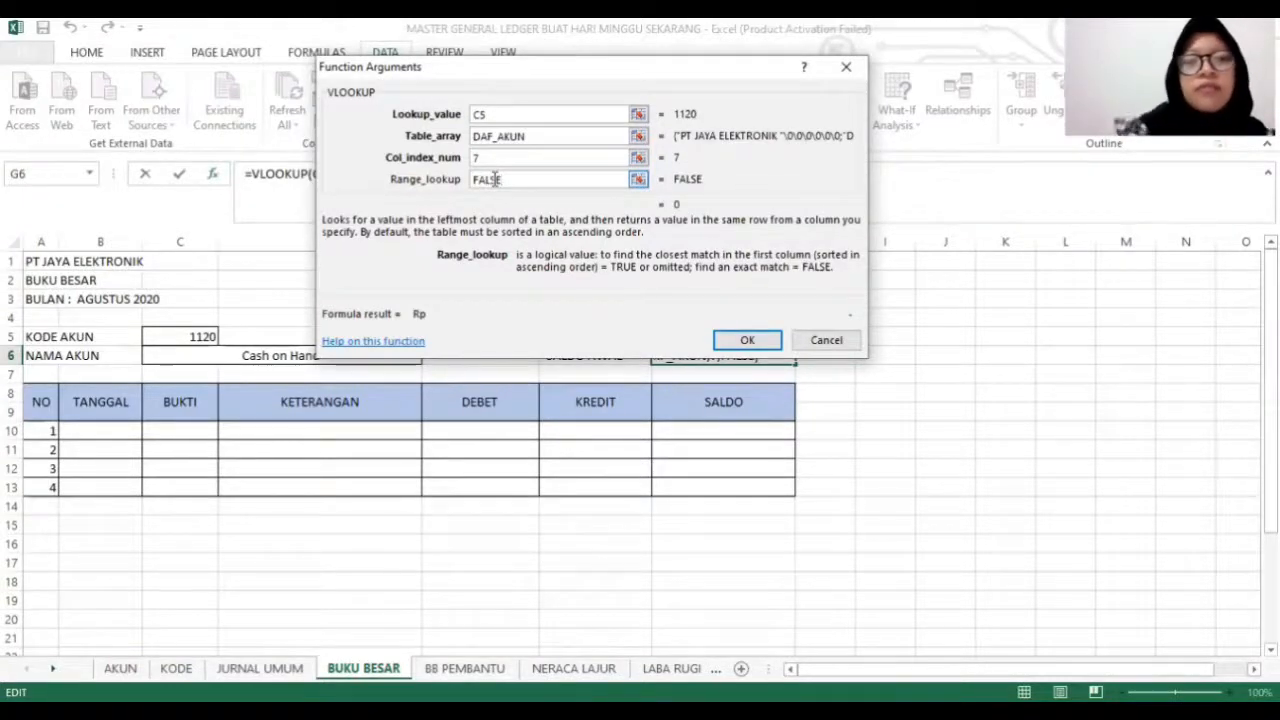
left_click(749, 341)
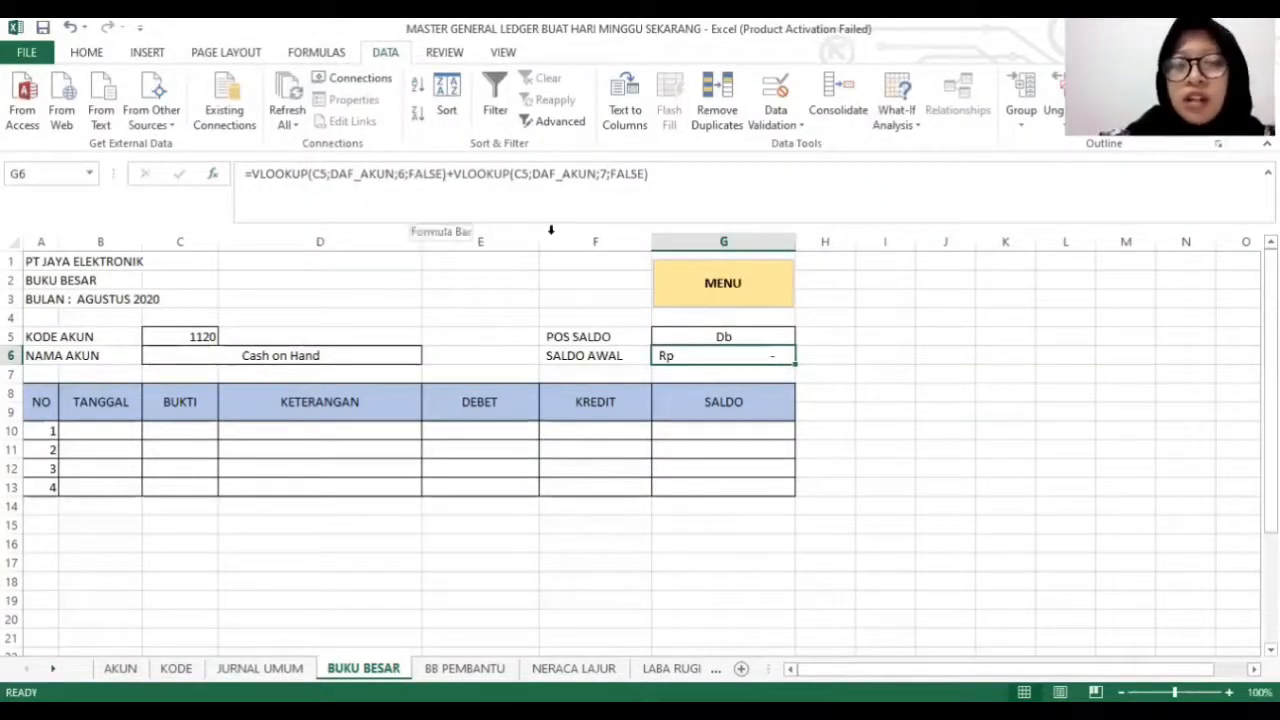
Check the positions of the SALDO AWAL DEBET and SALDO AWAL KREDIT columns in the AKUN sheet, then return to BUKU BESAR.
left_click(120, 668)
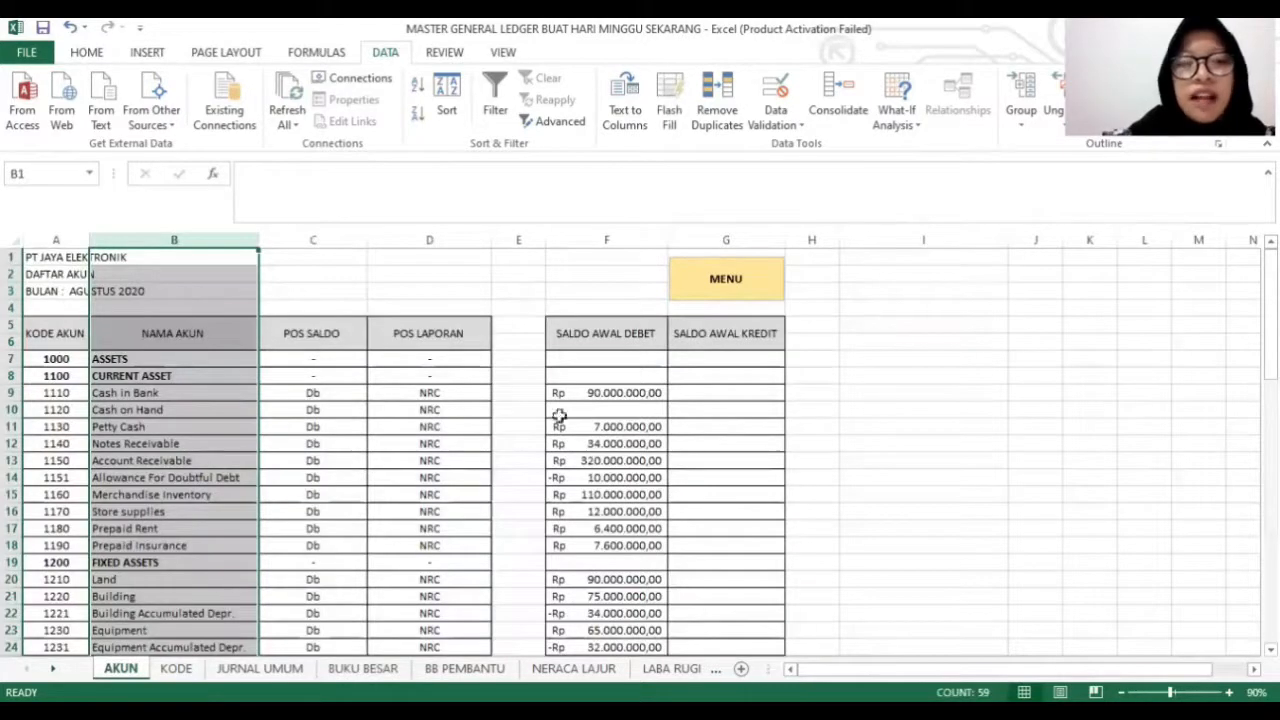
left_click(585, 338)
left_click(604, 240)
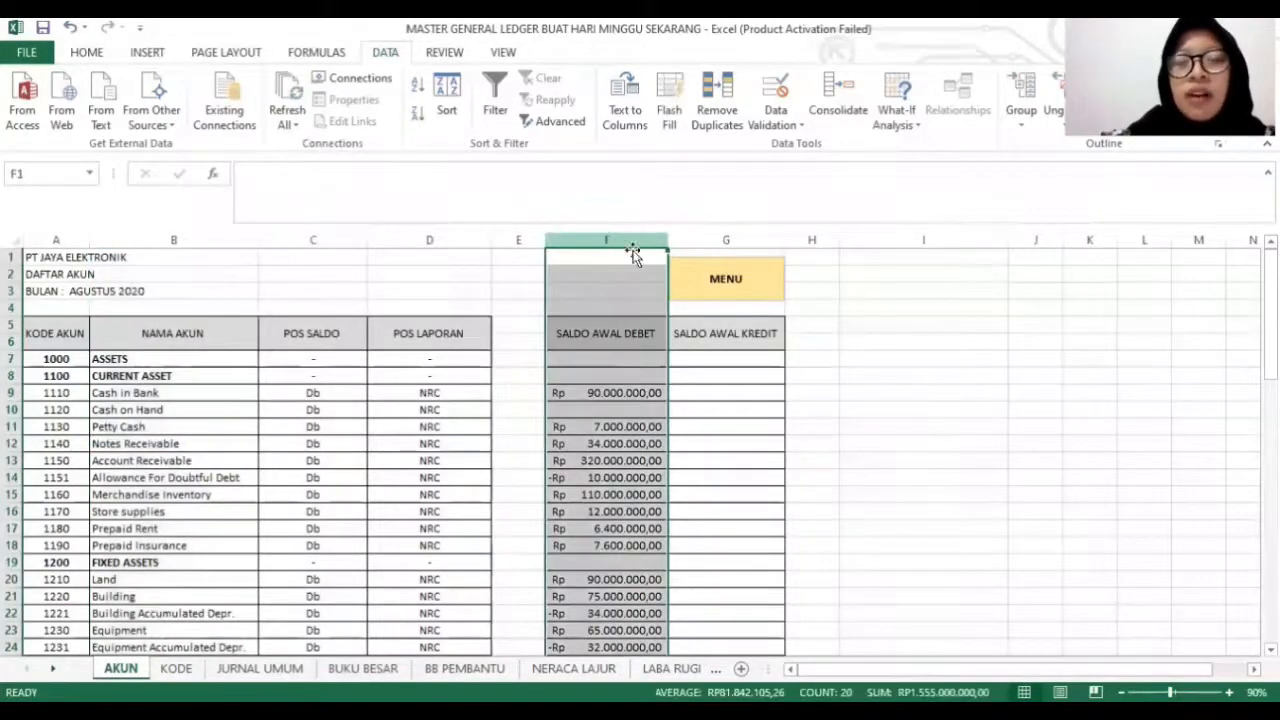
left_click(717, 241)
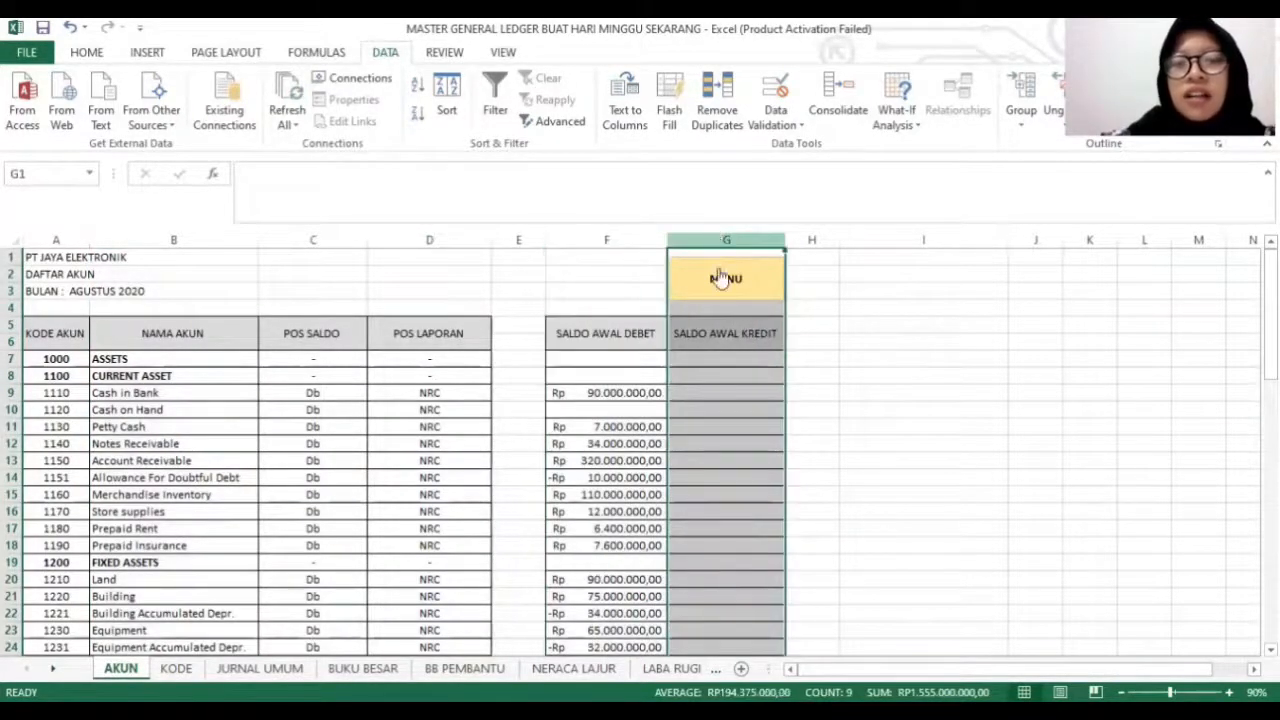
left_click(597, 670)
left_click(464, 668)
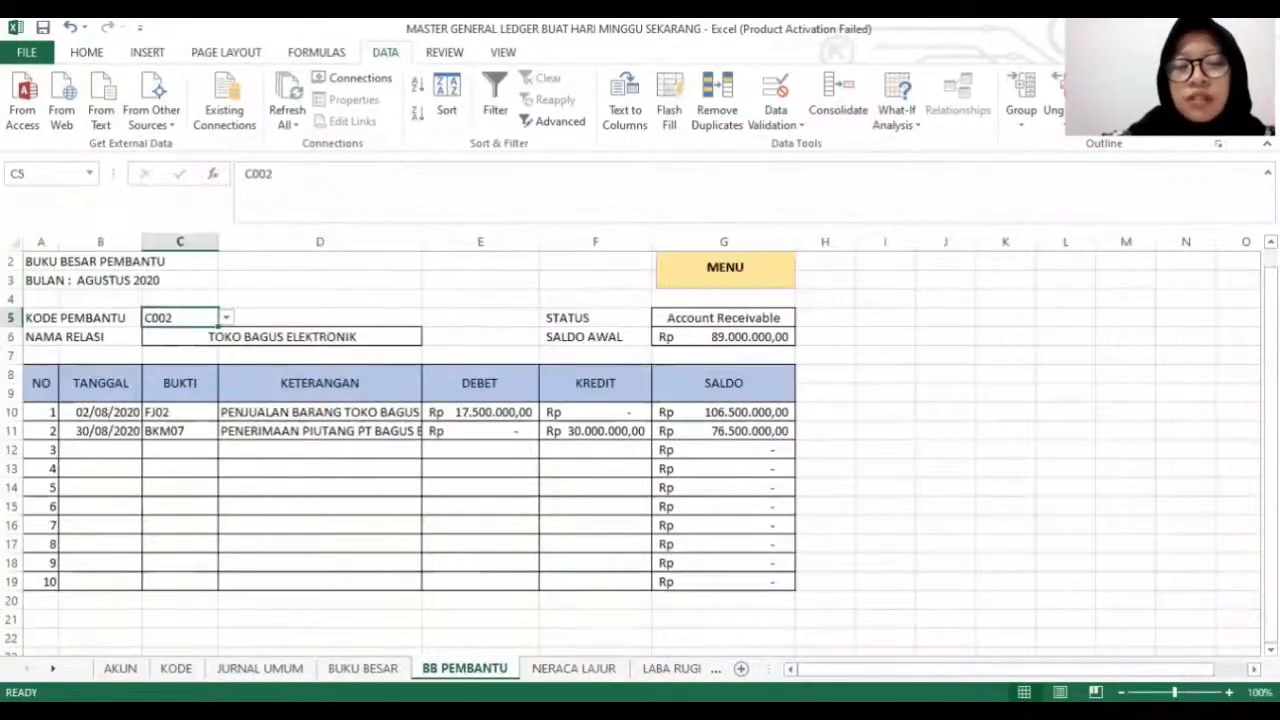
left_click(362, 668)
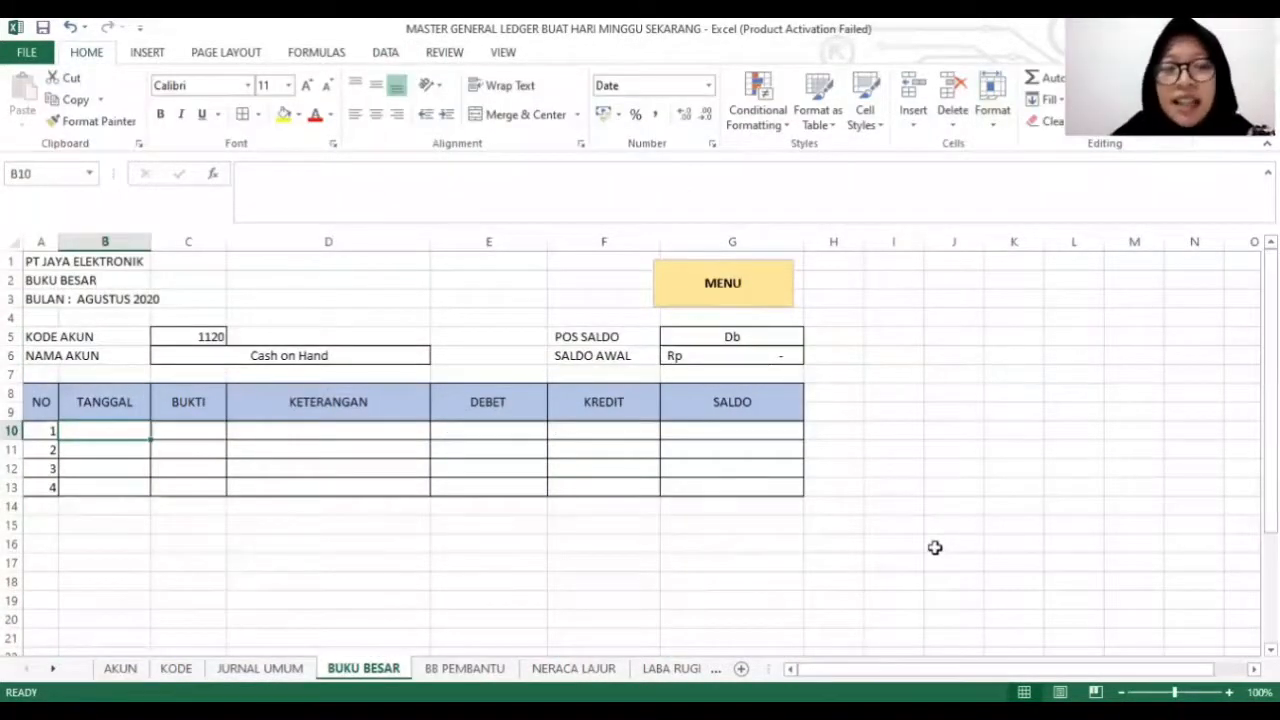
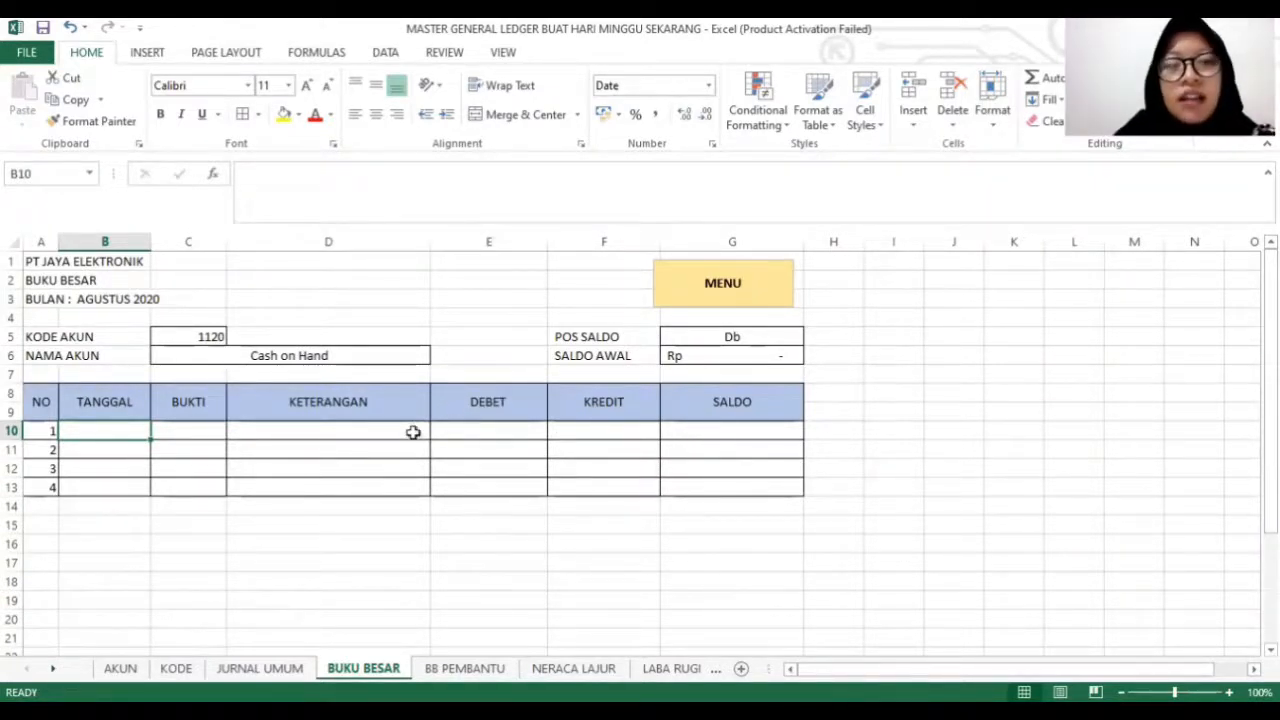
Examine which cells of the JURNAL UMUM sheet the named range JU_AKUN covers, and return to BUKU BESAR.
left_click(262, 668)
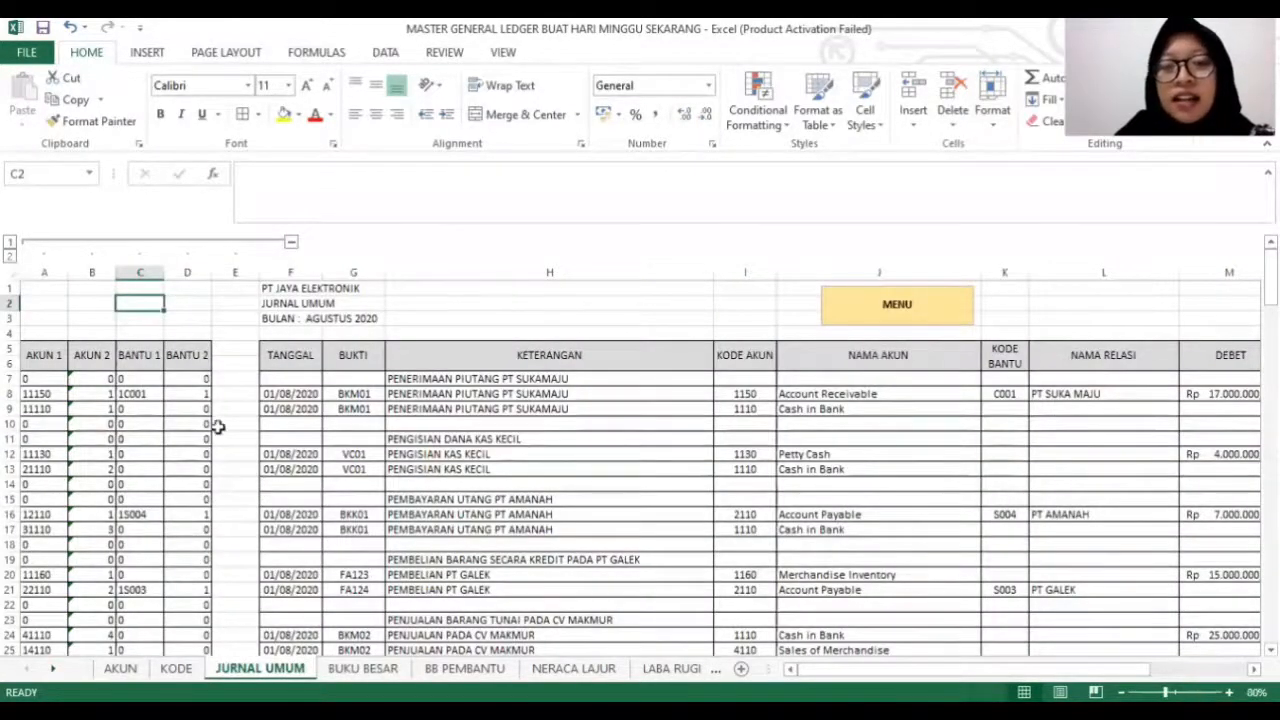
left_click(93, 176)
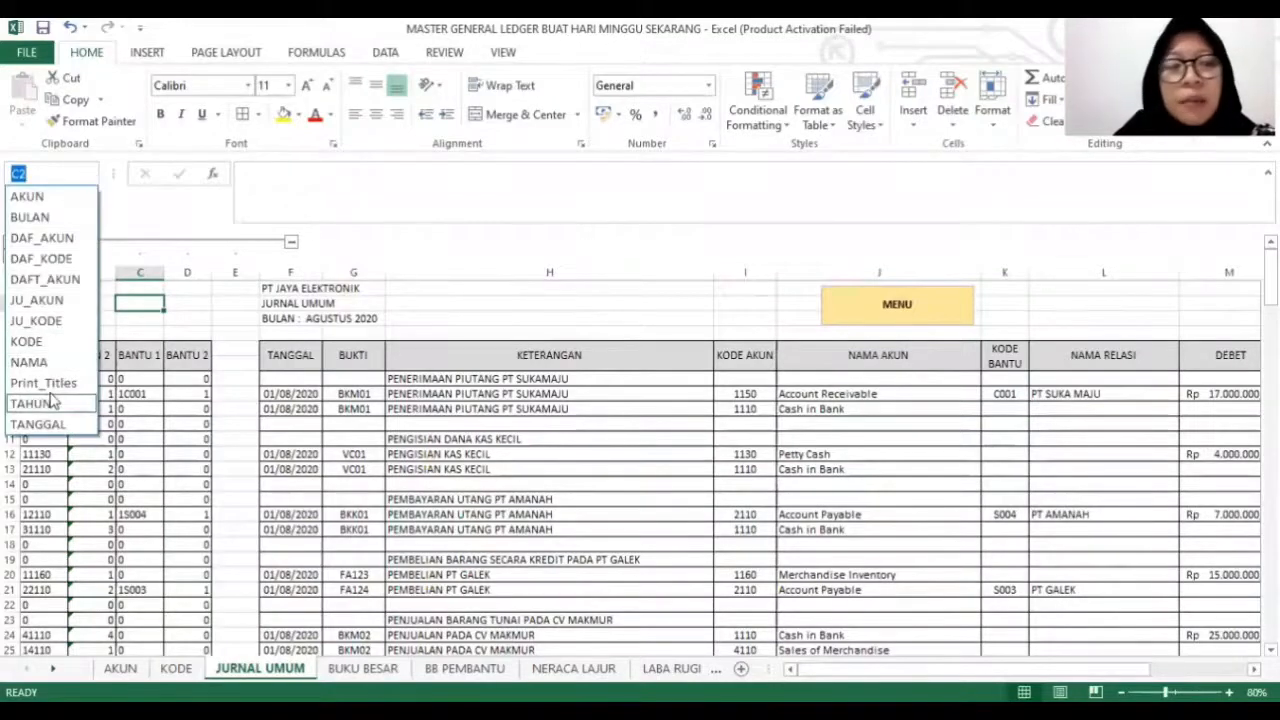
left_click(36, 300)
left_click(501, 497)
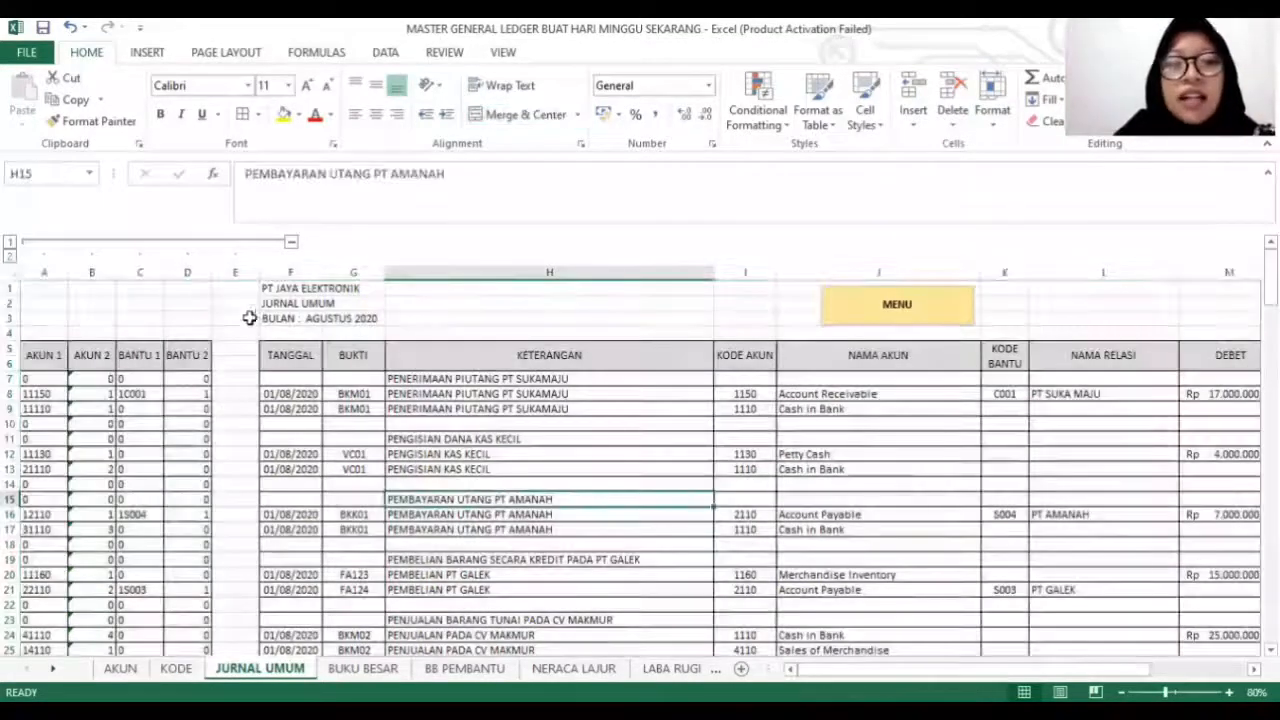
left_click(8, 268)
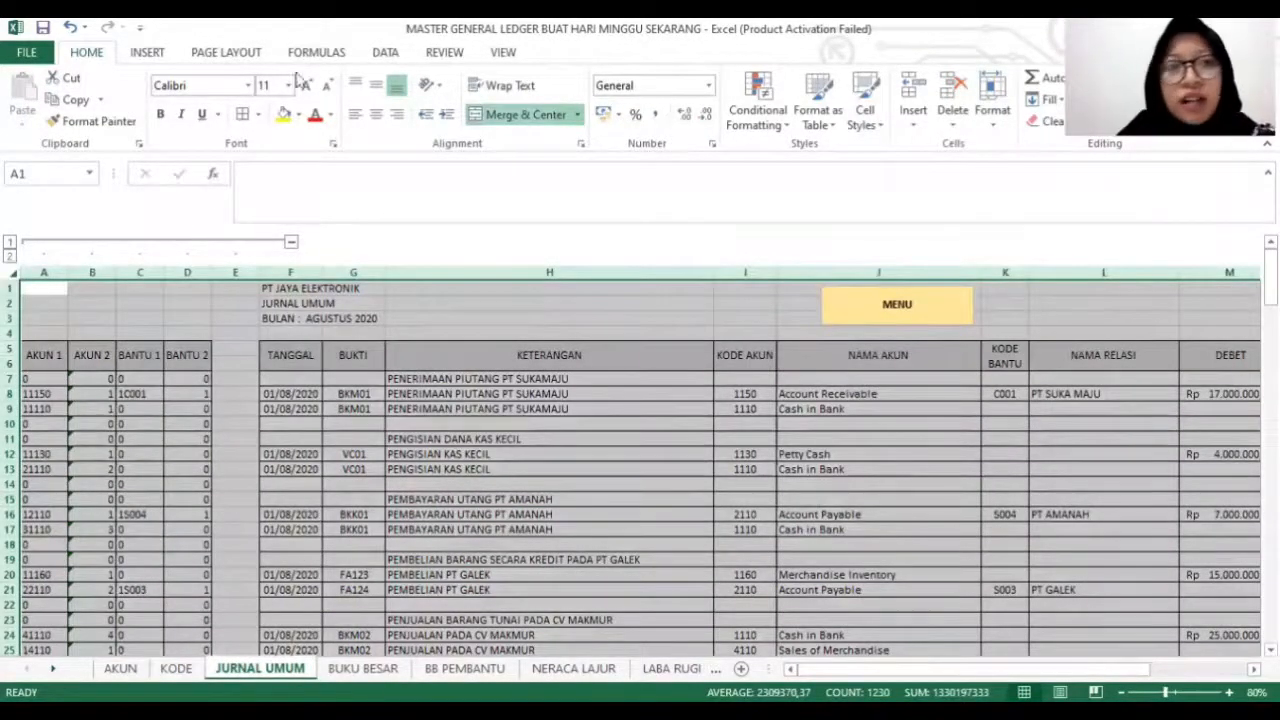
left_click(394, 58)
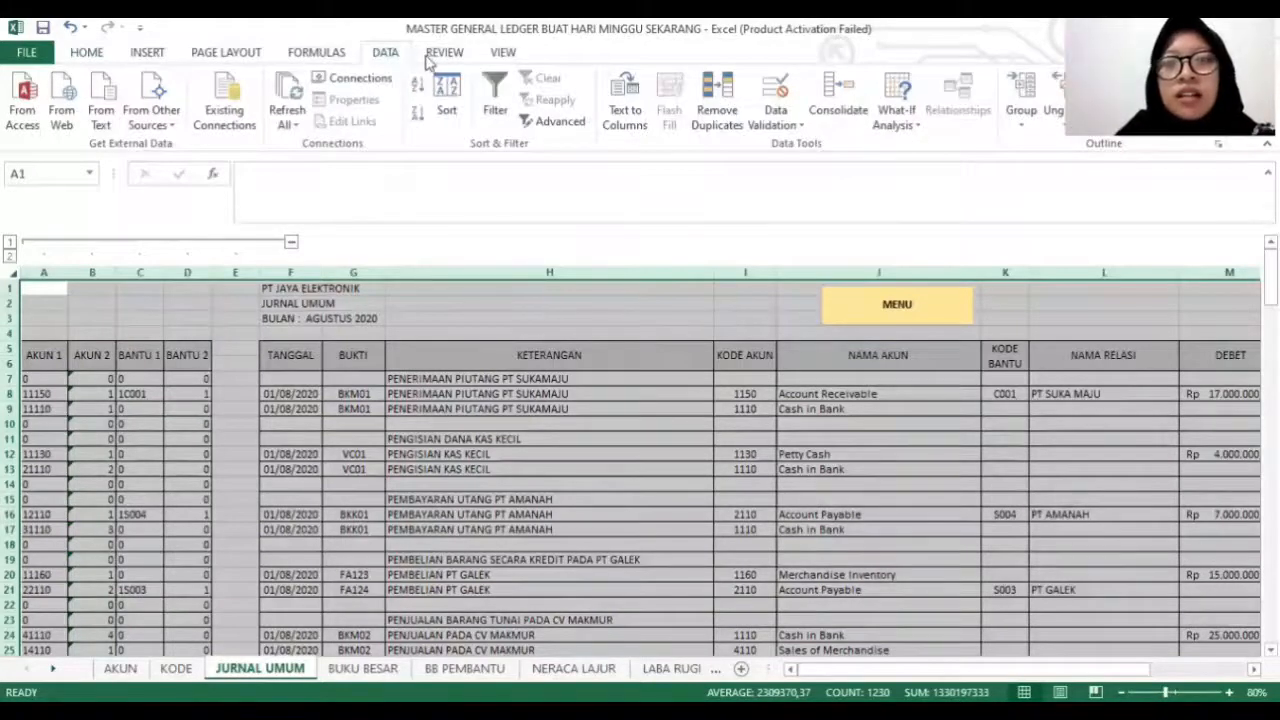
left_click(431, 54)
left_click(316, 54)
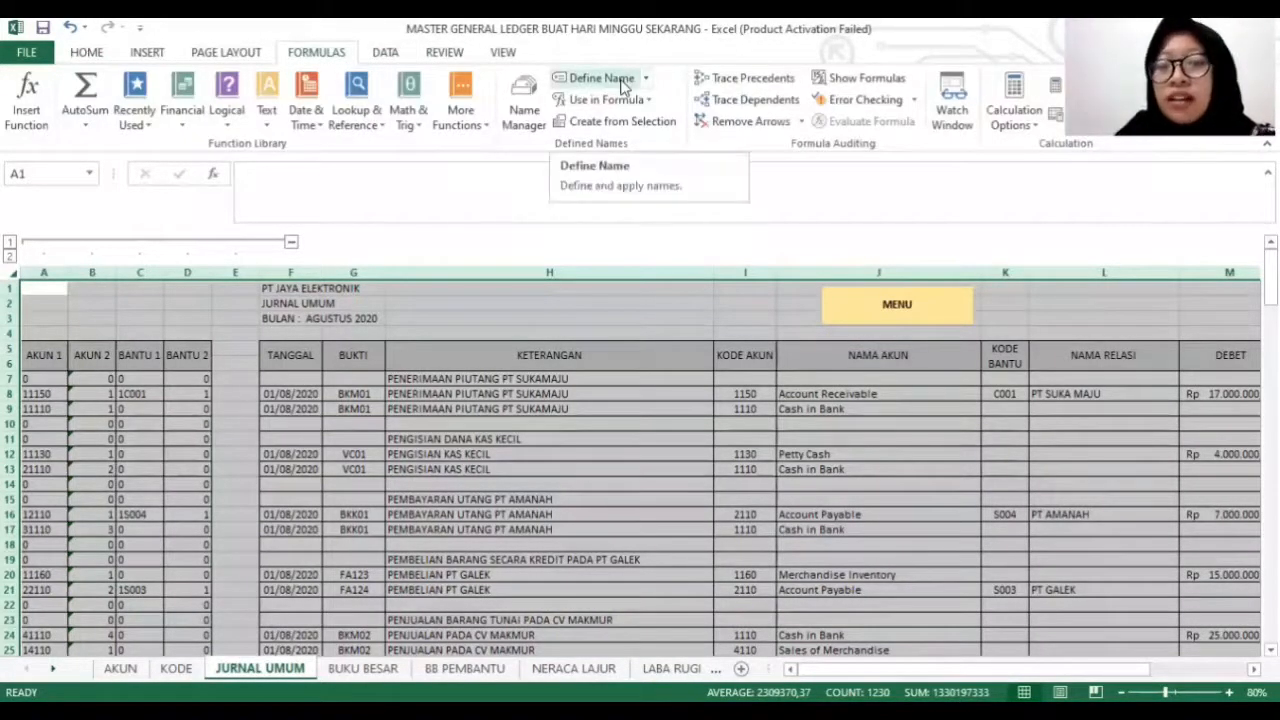
left_click(530, 409)
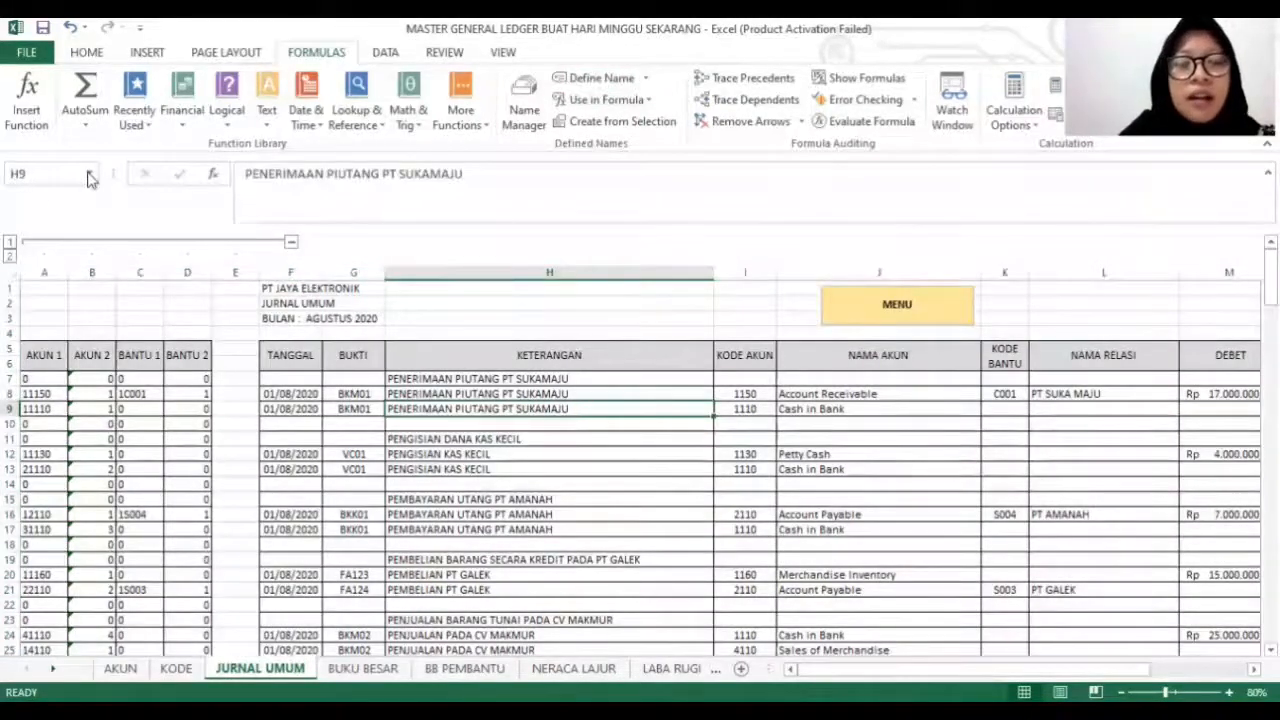
left_click(89, 173)
left_click(70, 309)
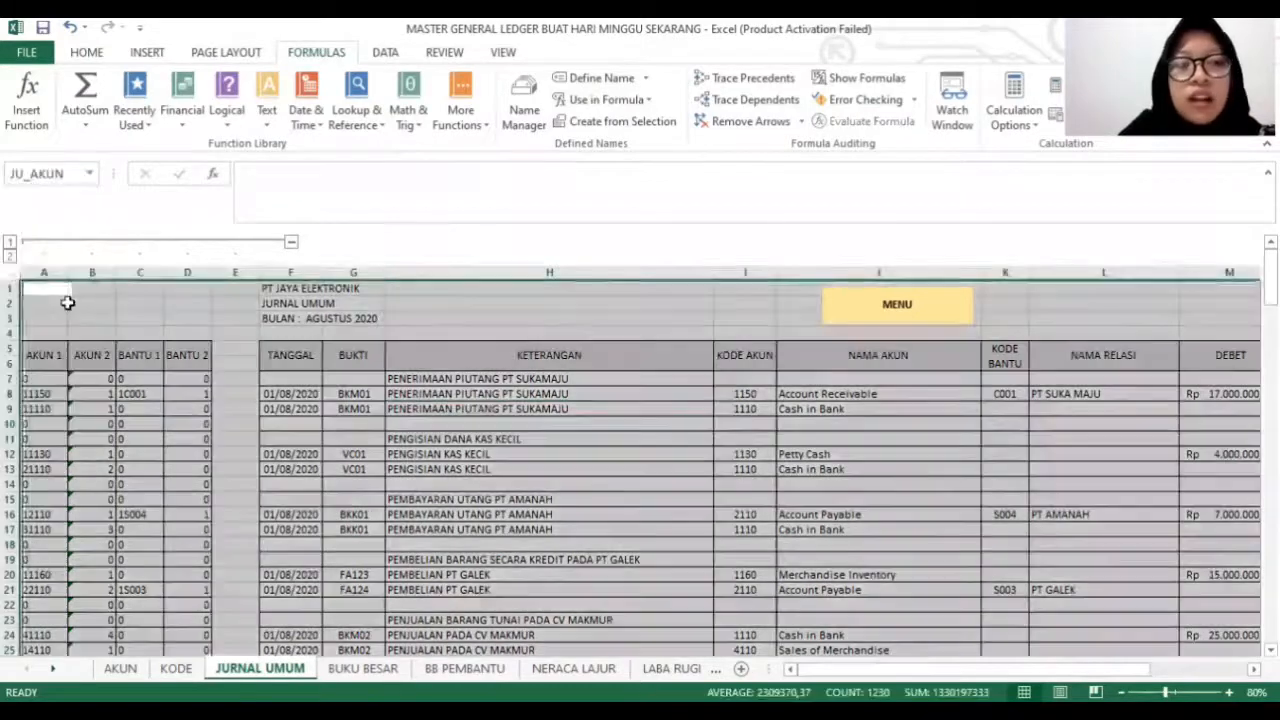
left_click(474, 556)
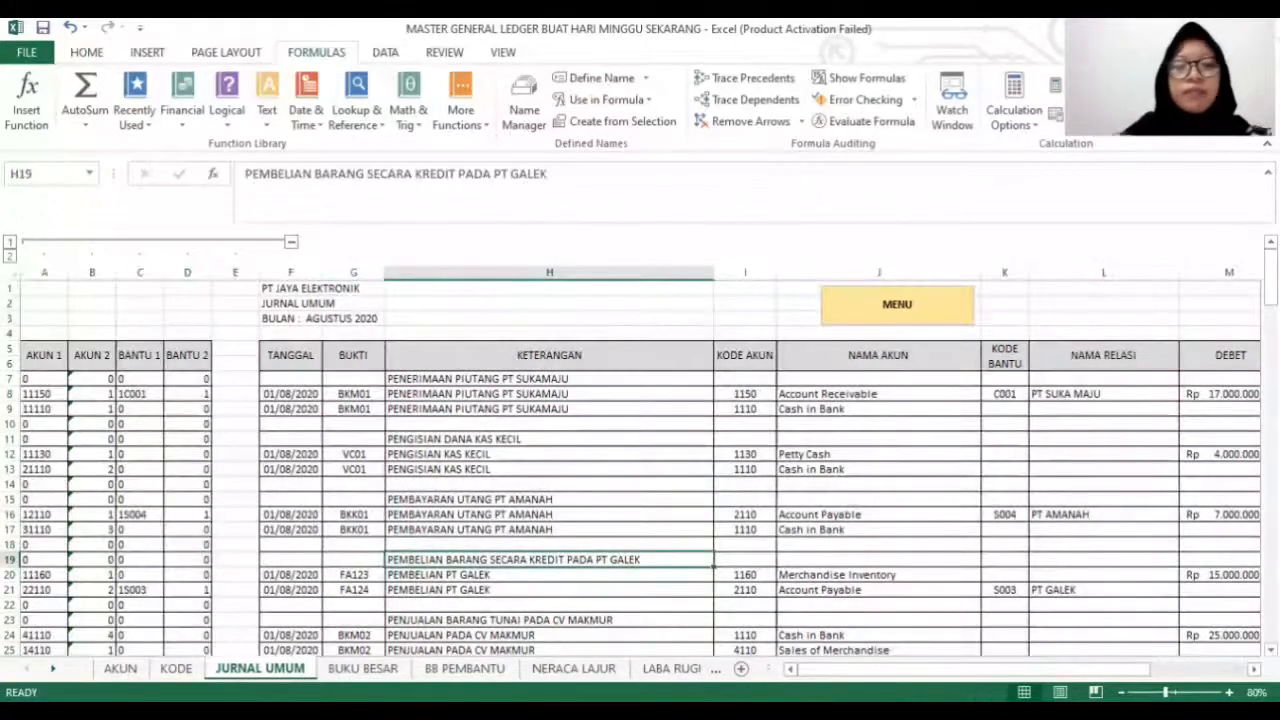
left_click(363, 668)
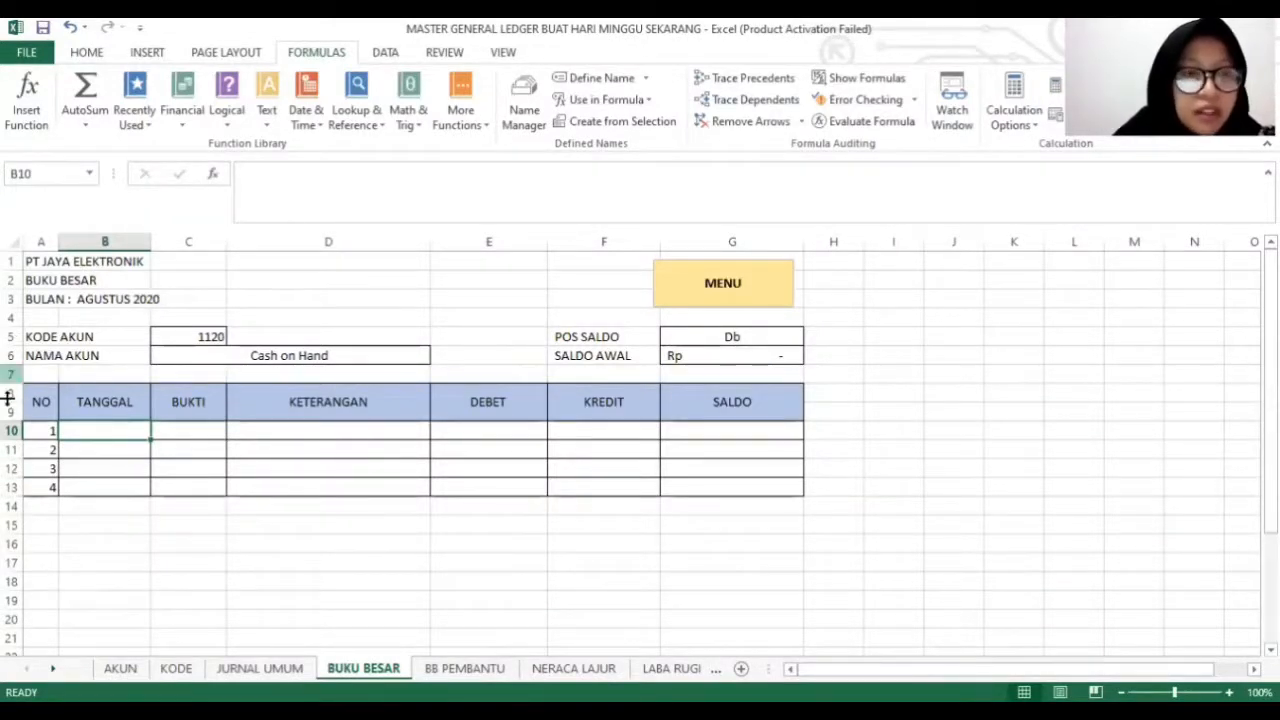
Start a VLOOKUP function in the first TANGGAL cell B10 of BUKU BESAR with the lookup value A10&$C$5.
left_click(214, 174)
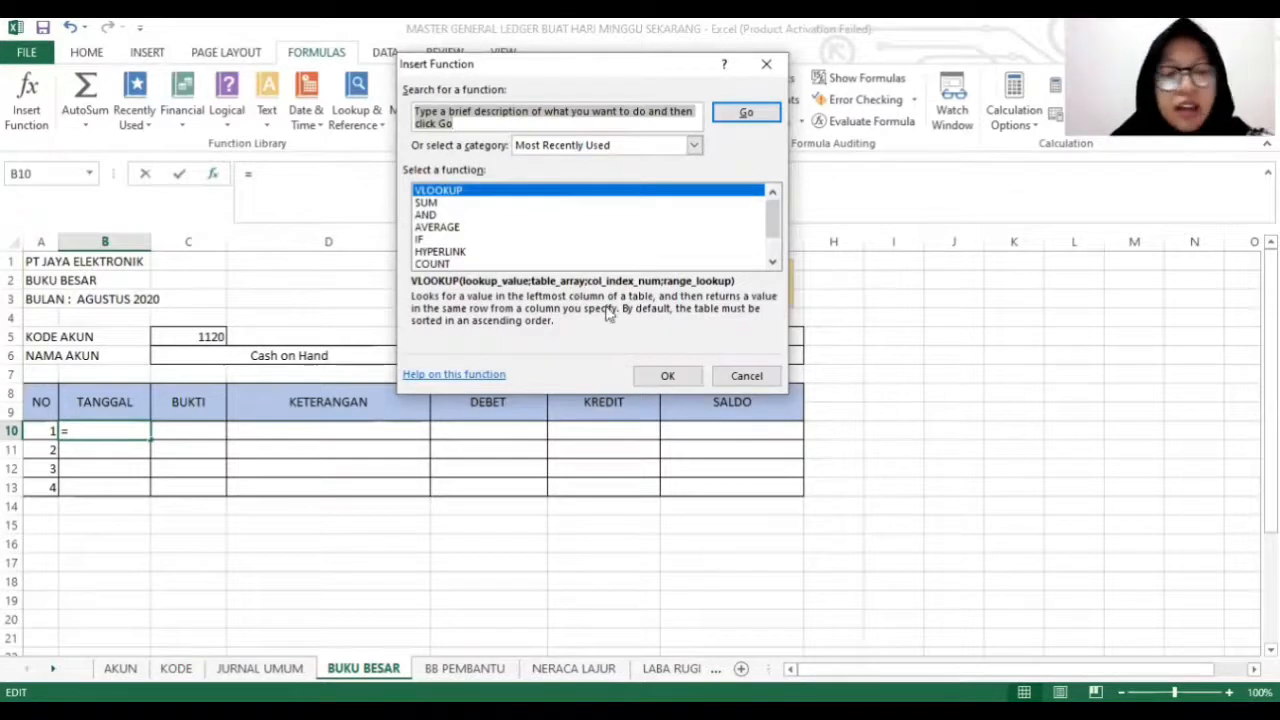
left_click(652, 381)
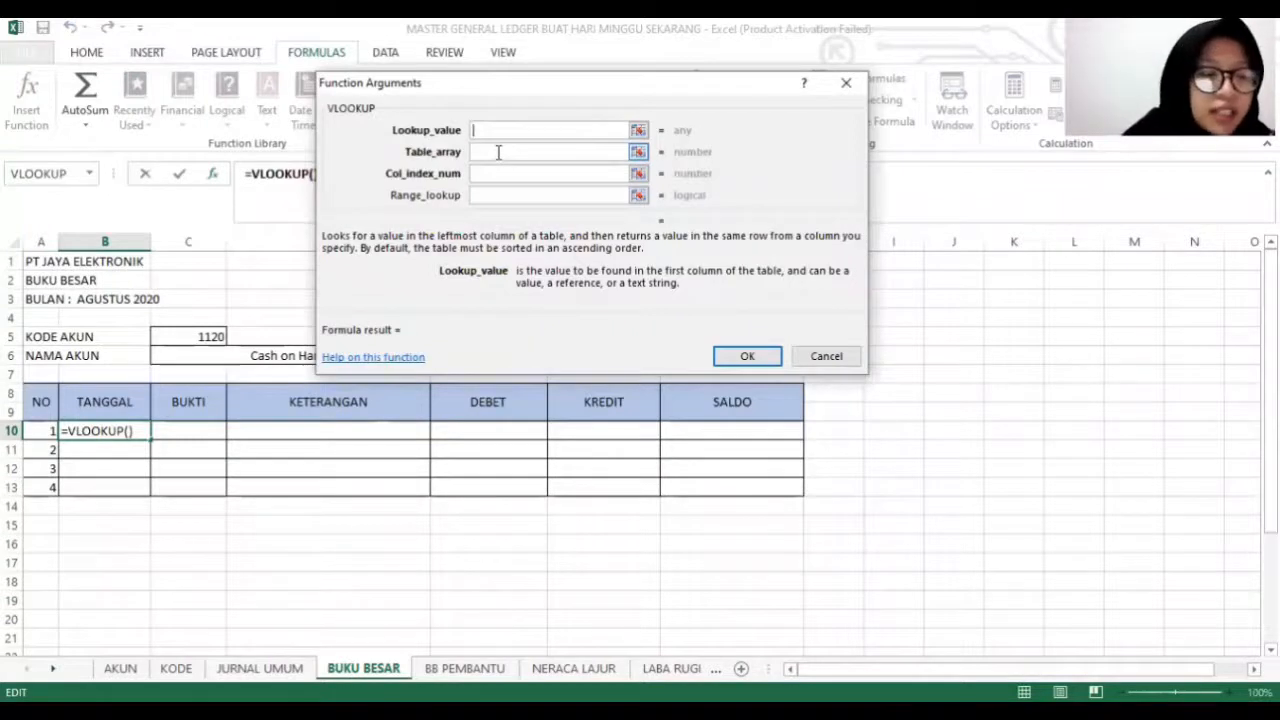
left_click(41, 433)
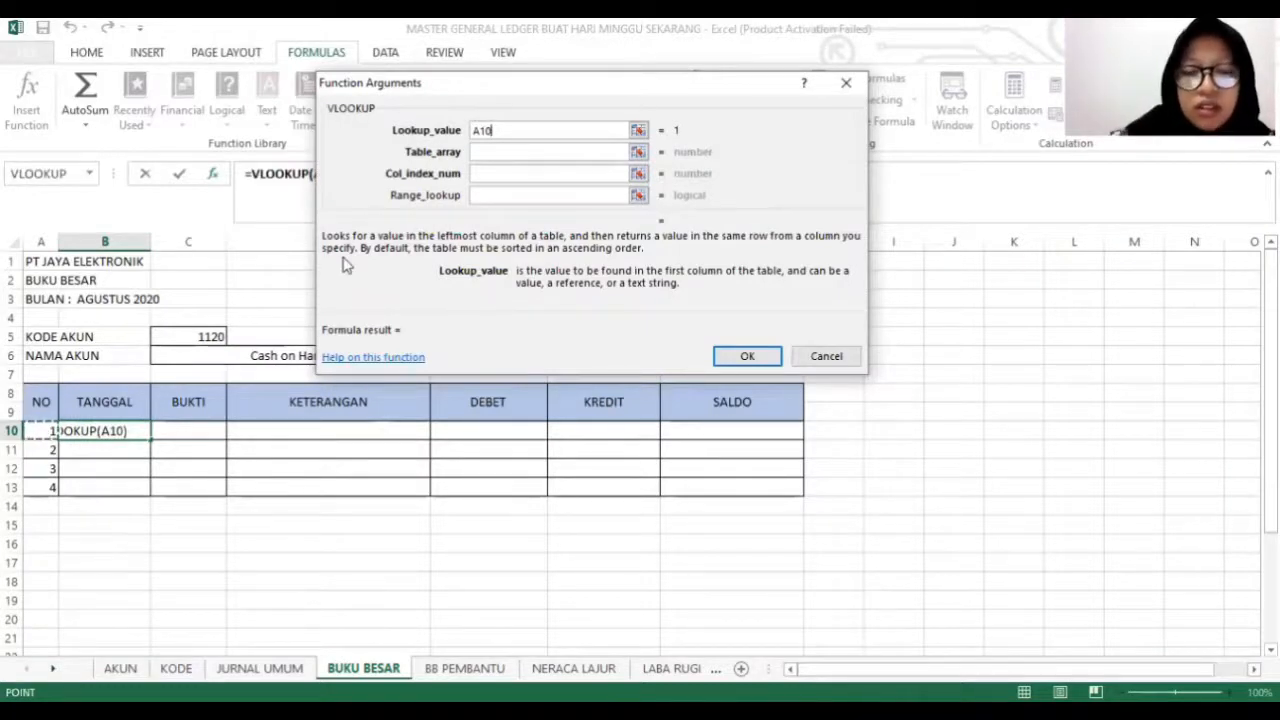
type("&")
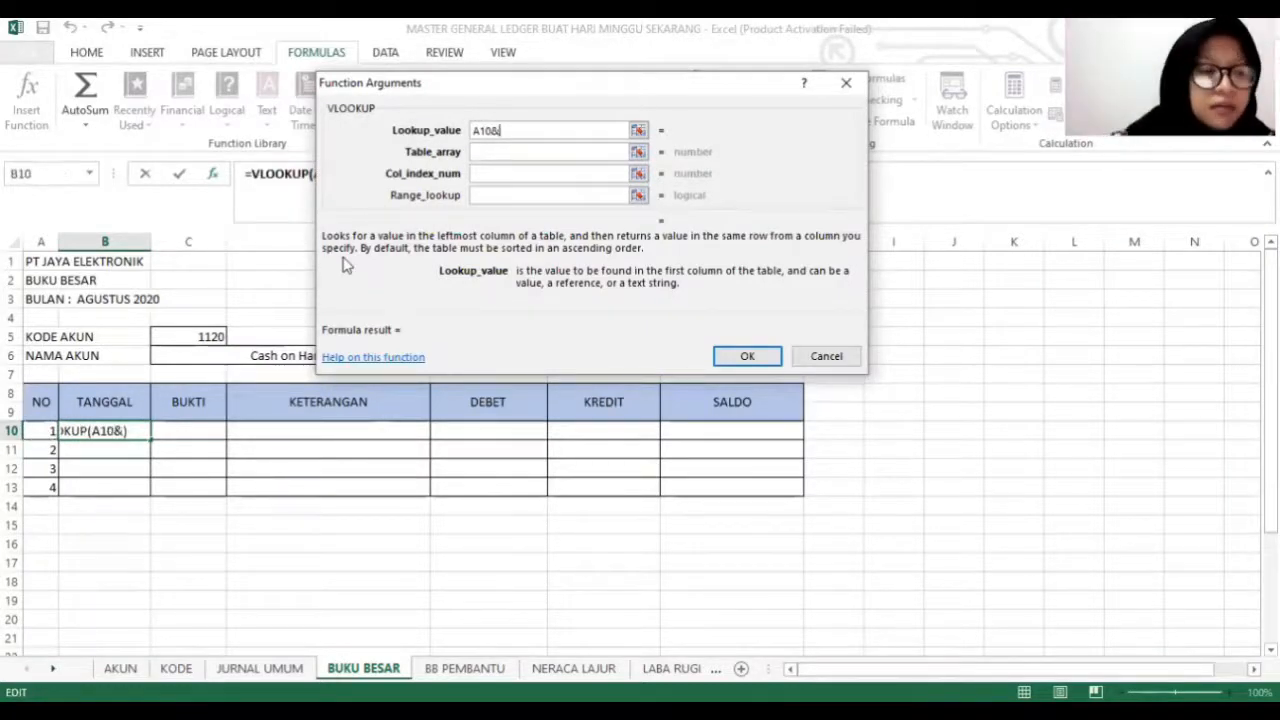
left_click(188, 335)
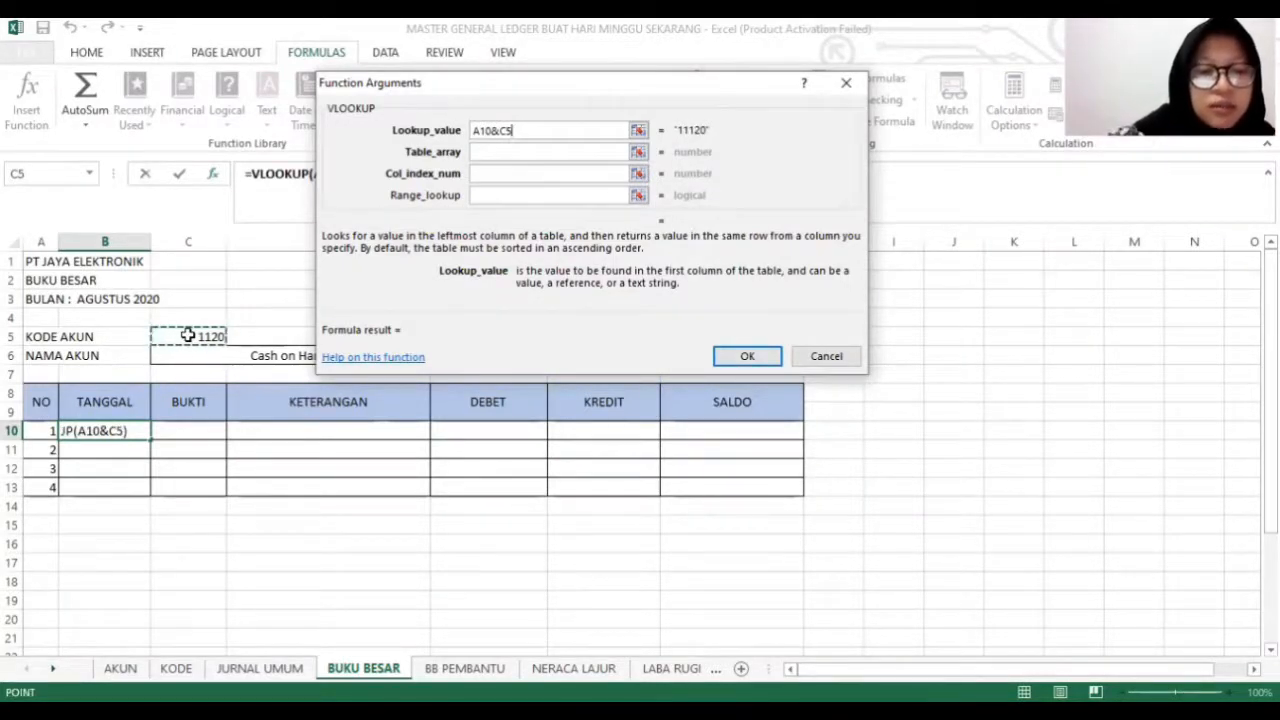
key("F4")
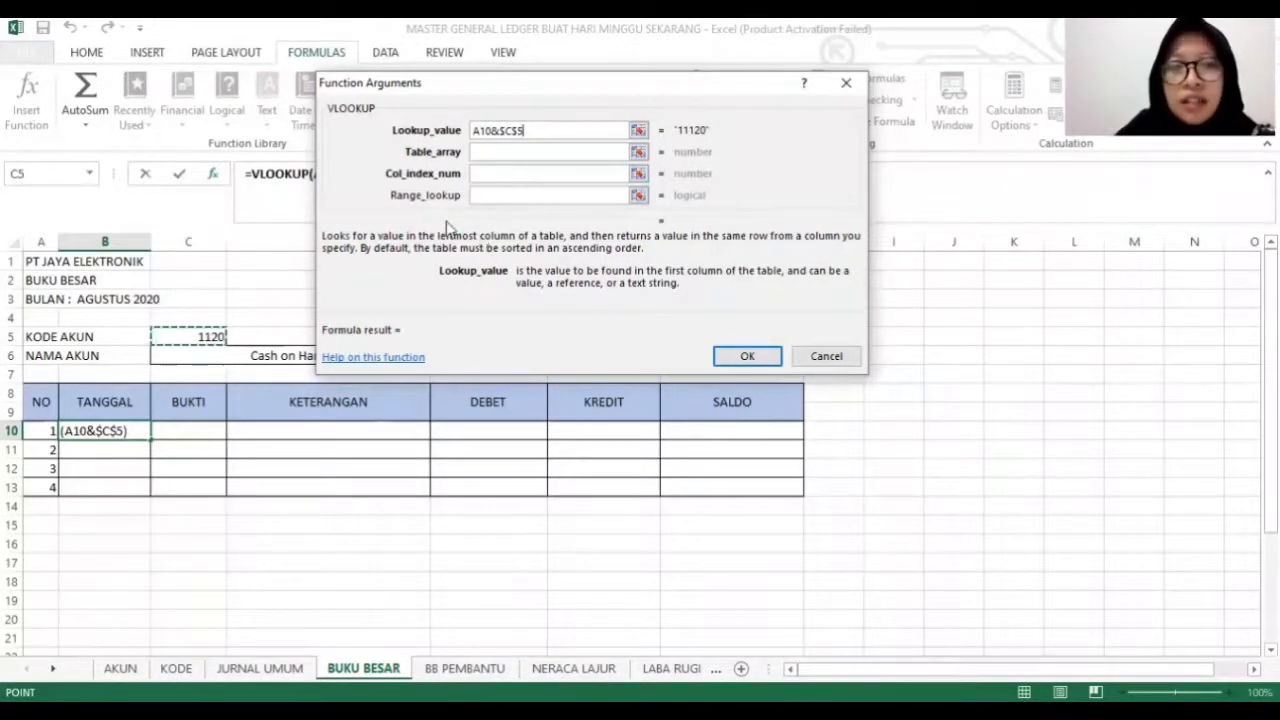
Complete the VLOOKUP in B10 with table array JU_AKUN, column index 6 and range lookup FALSE.
left_click(494, 151)
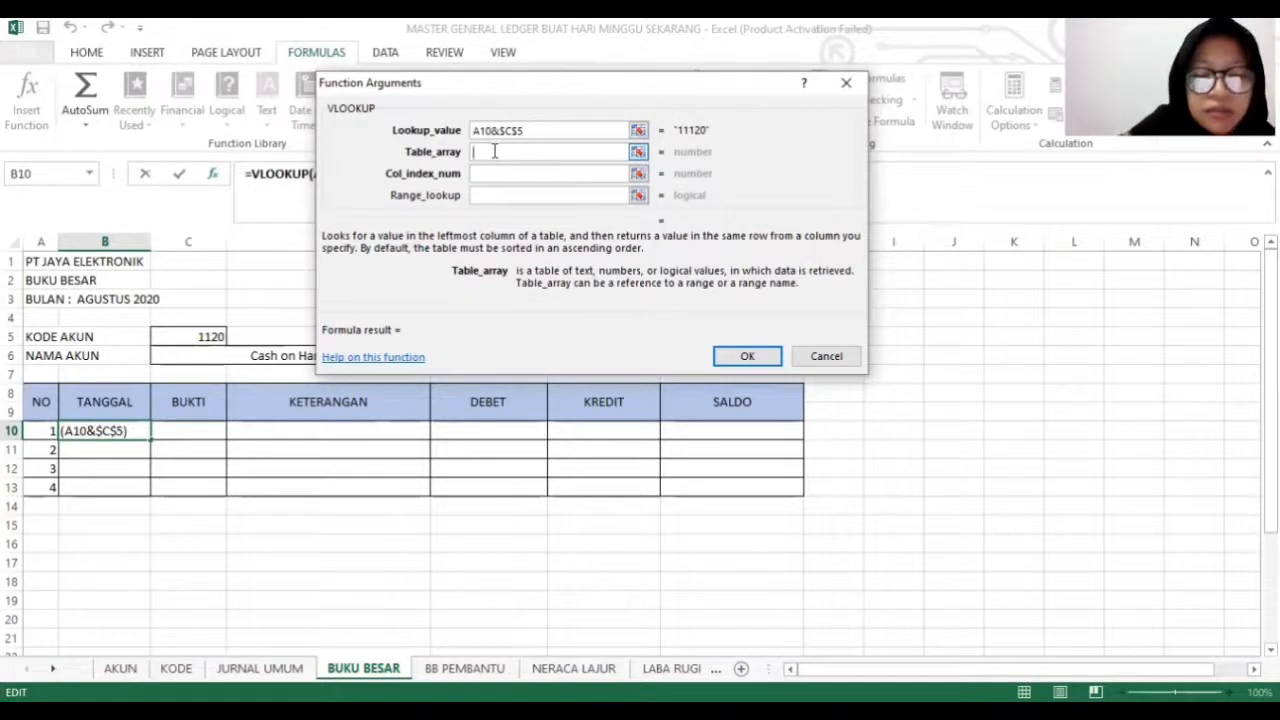
type("JU_AK")
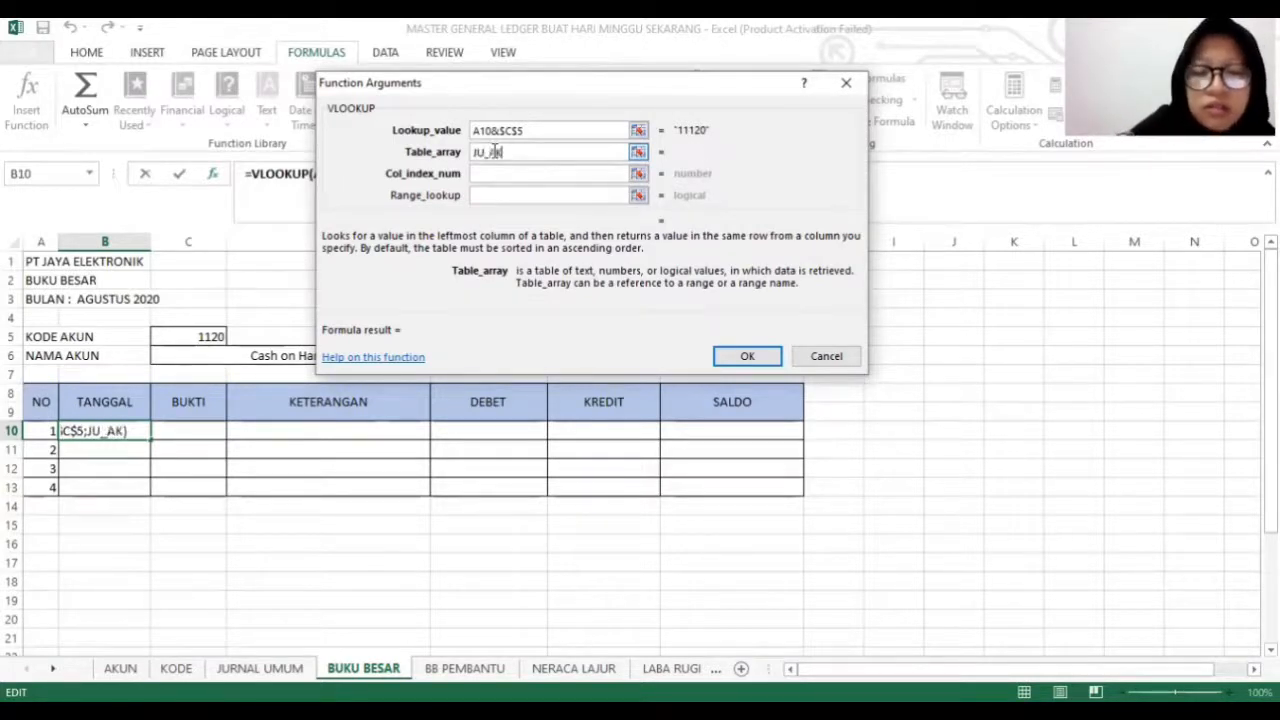
type("UN")
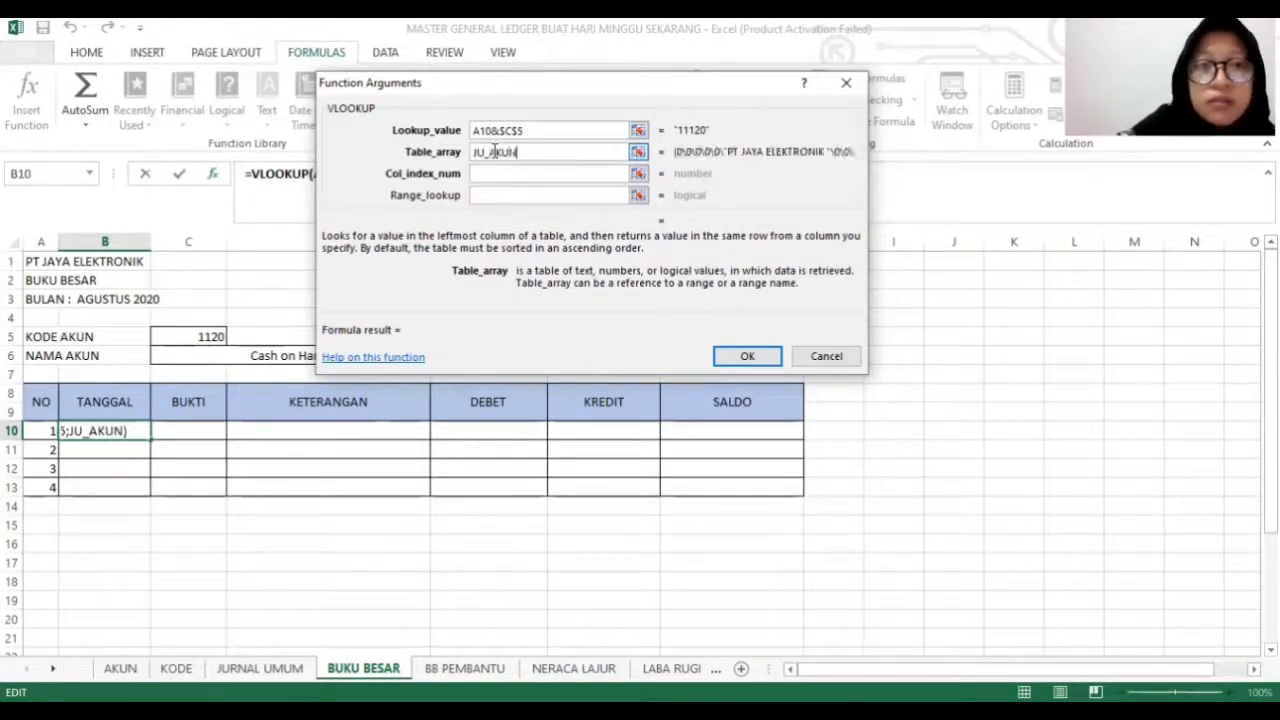
left_click(504, 175)
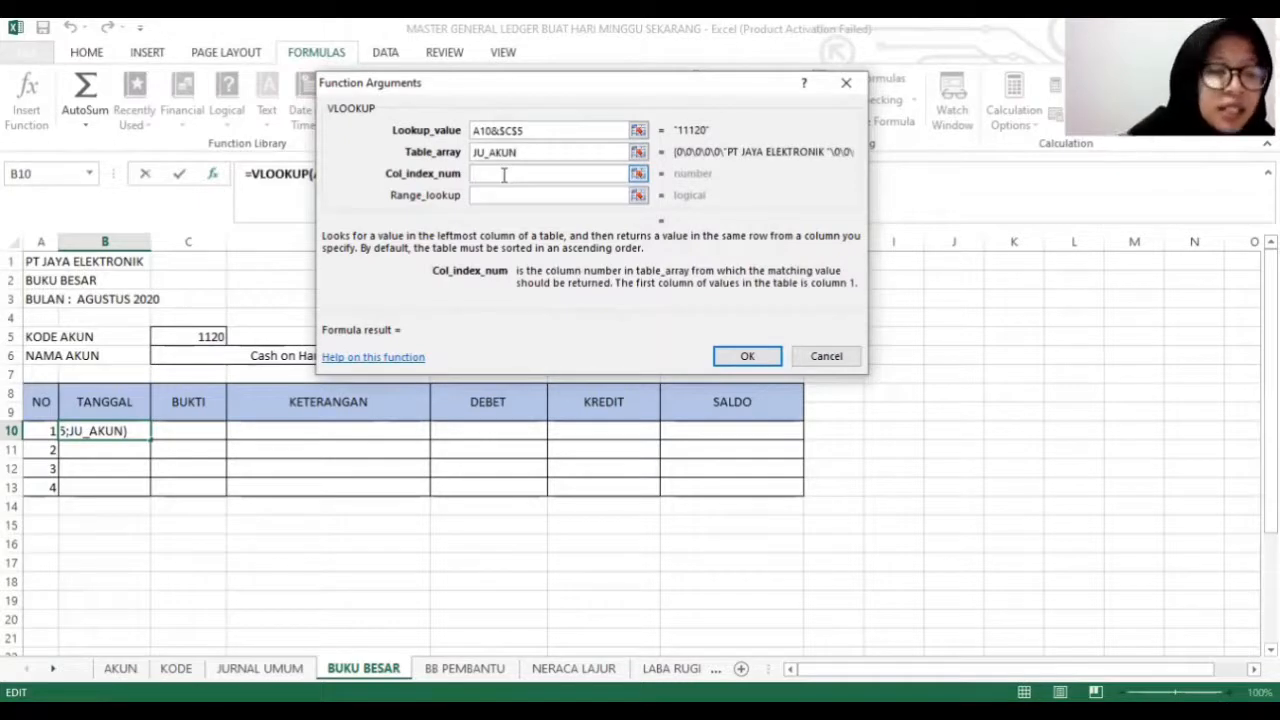
type("6")
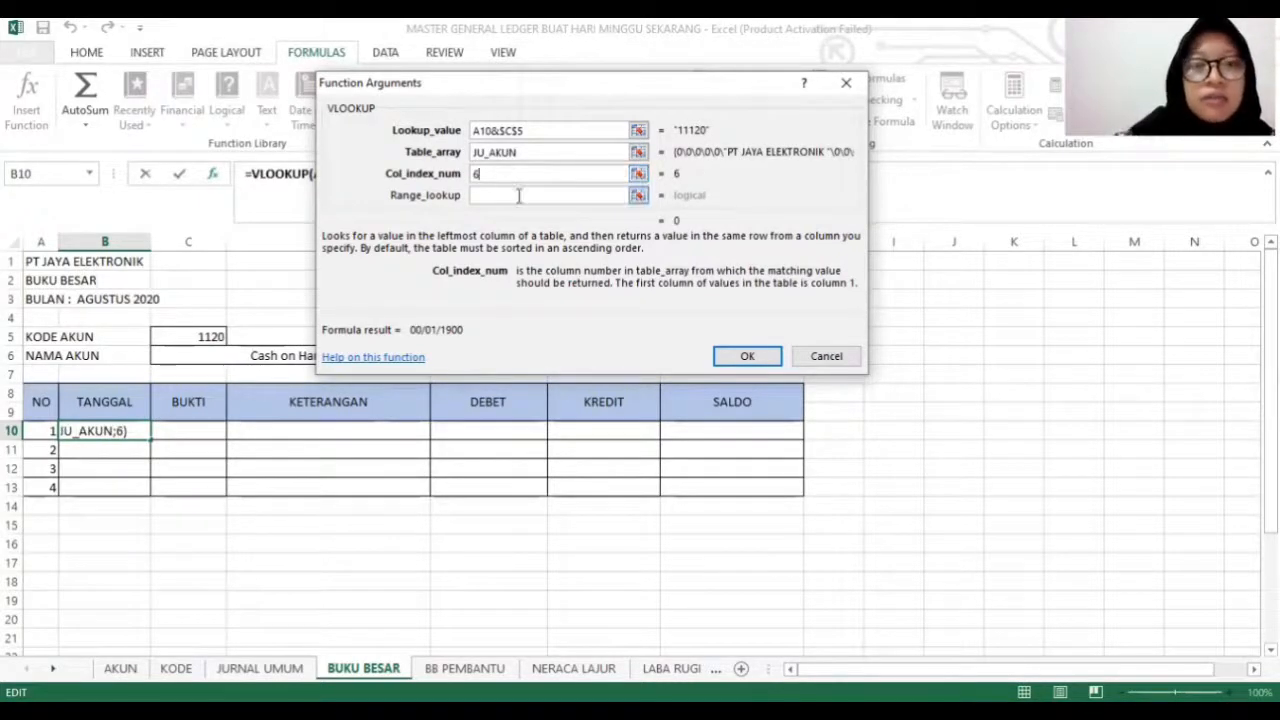
left_click(519, 196)
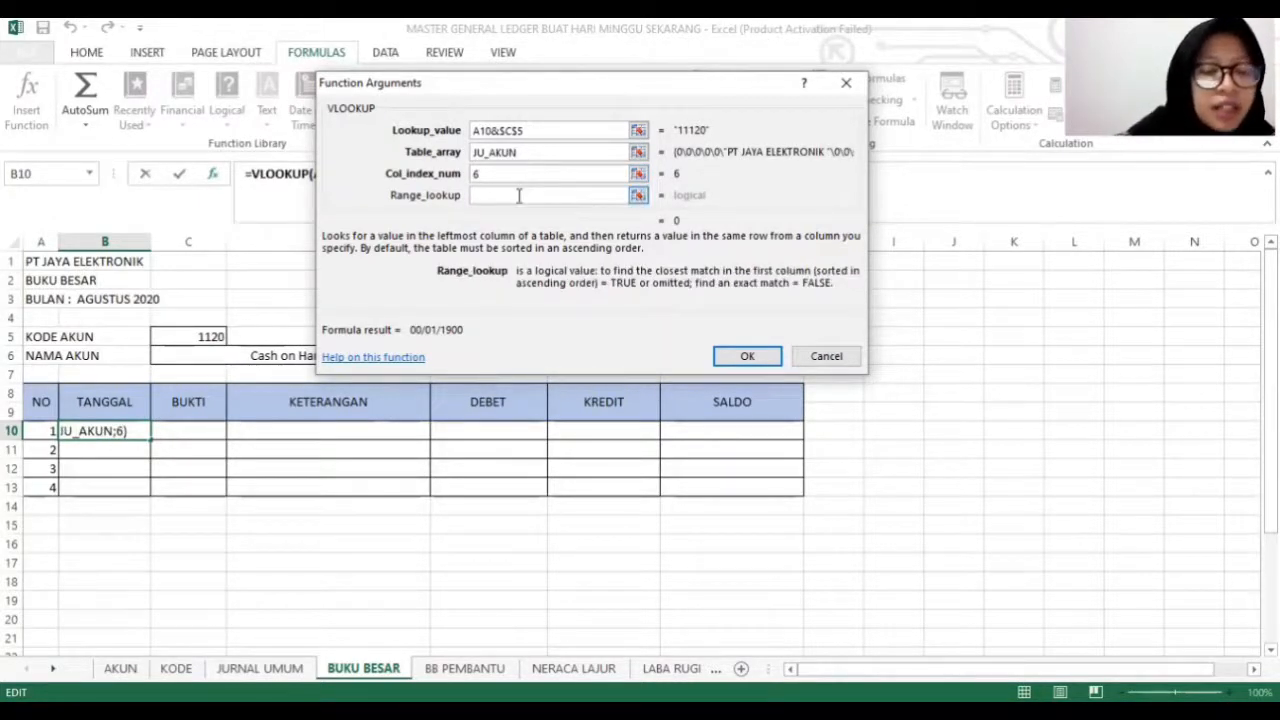
type("FALSE")
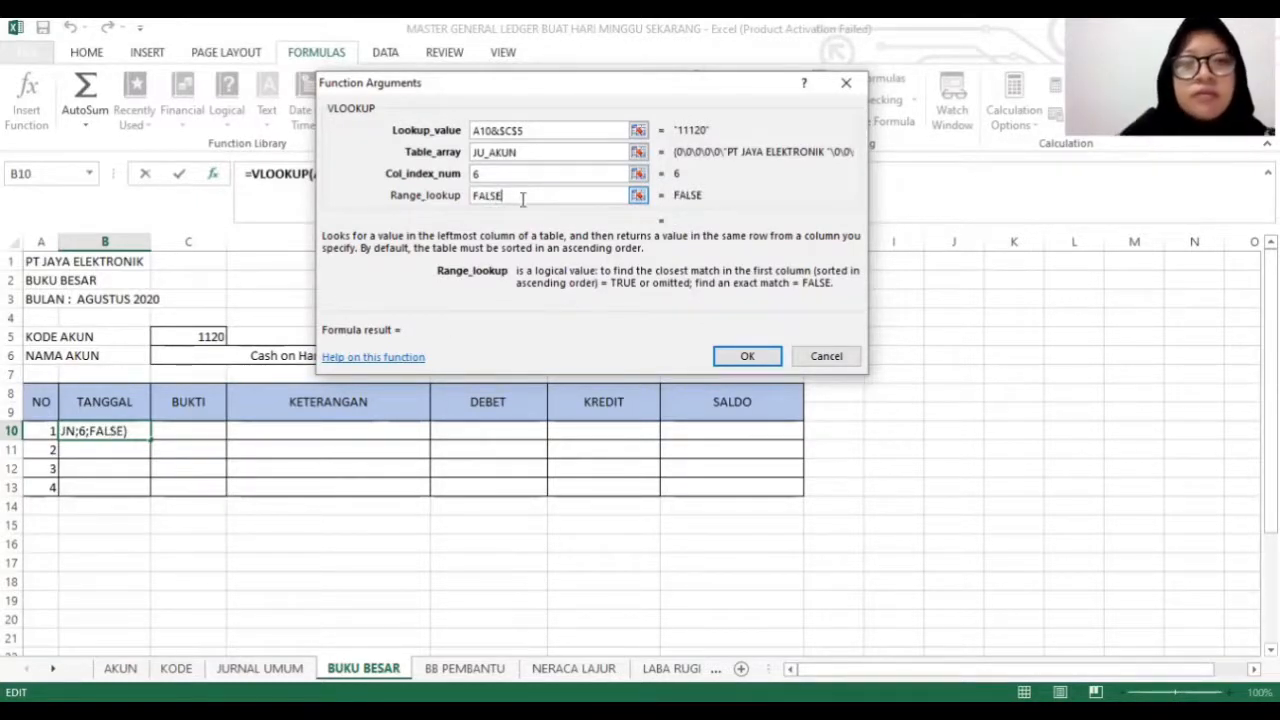
left_click(747, 357)
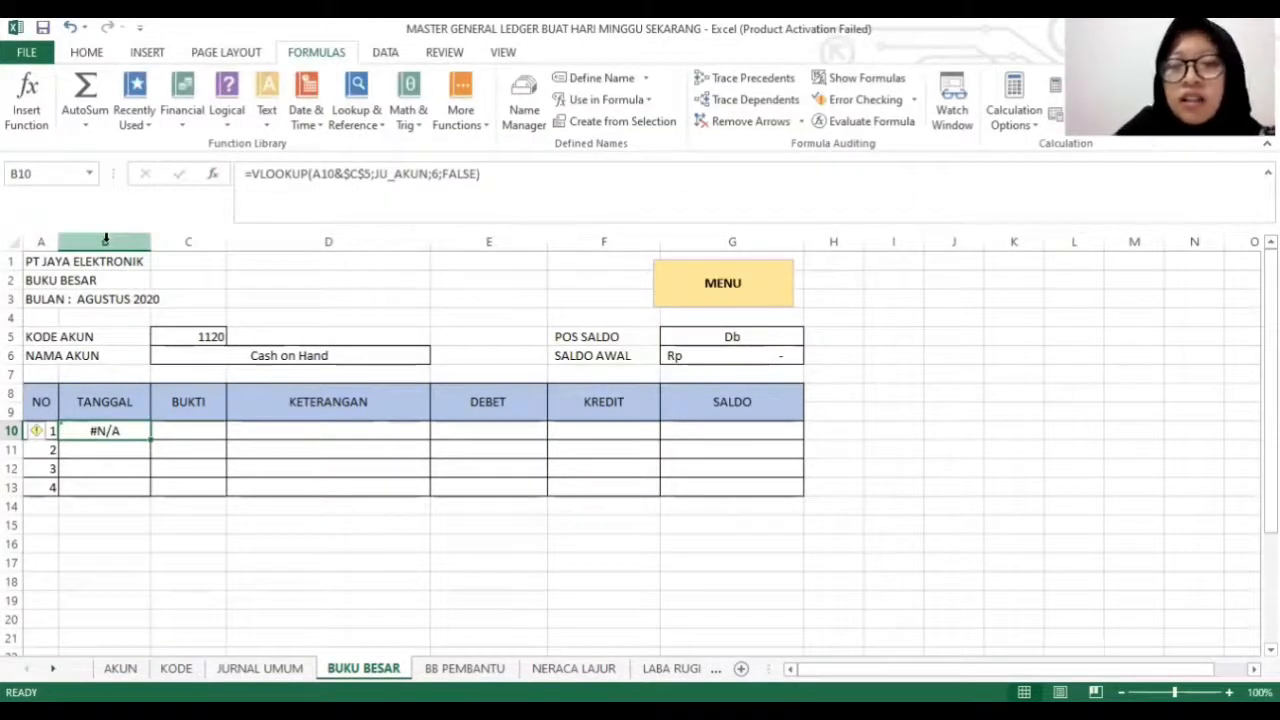
Format the whole TANGGAL column B of BUKU BESAR as Short Date.
left_click(105, 241)
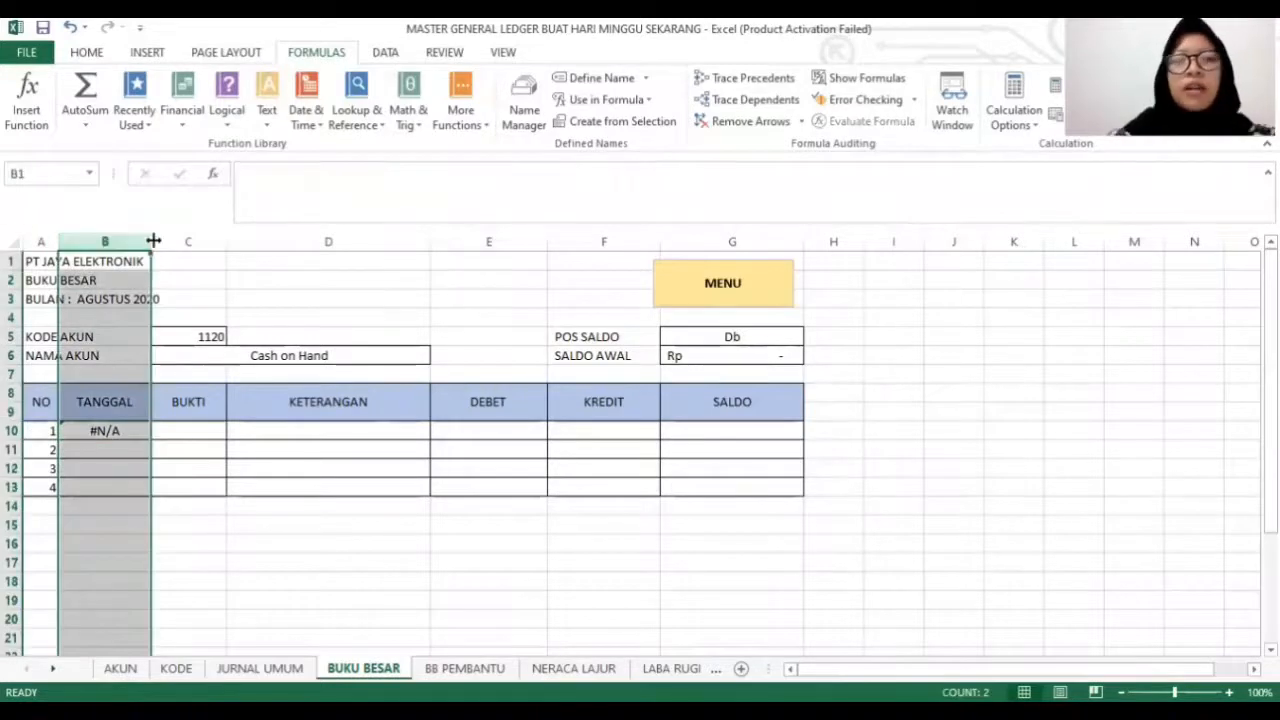
left_click(86, 54)
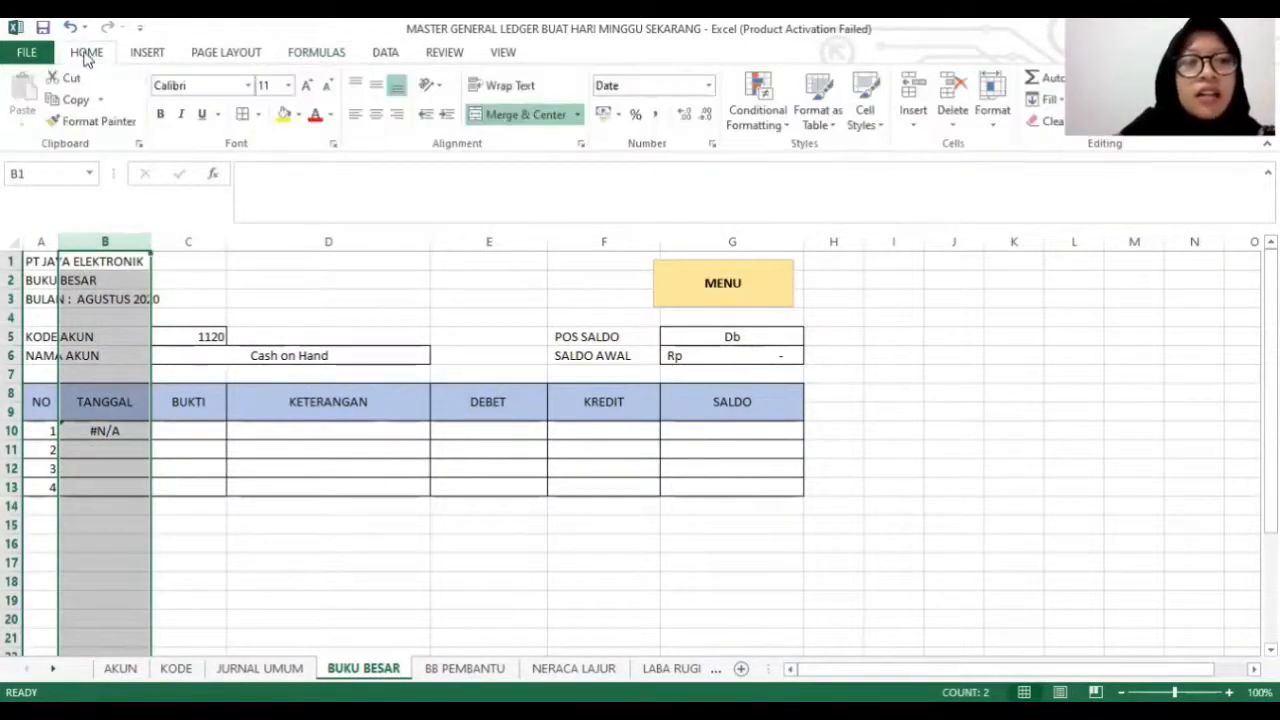
left_click(710, 87)
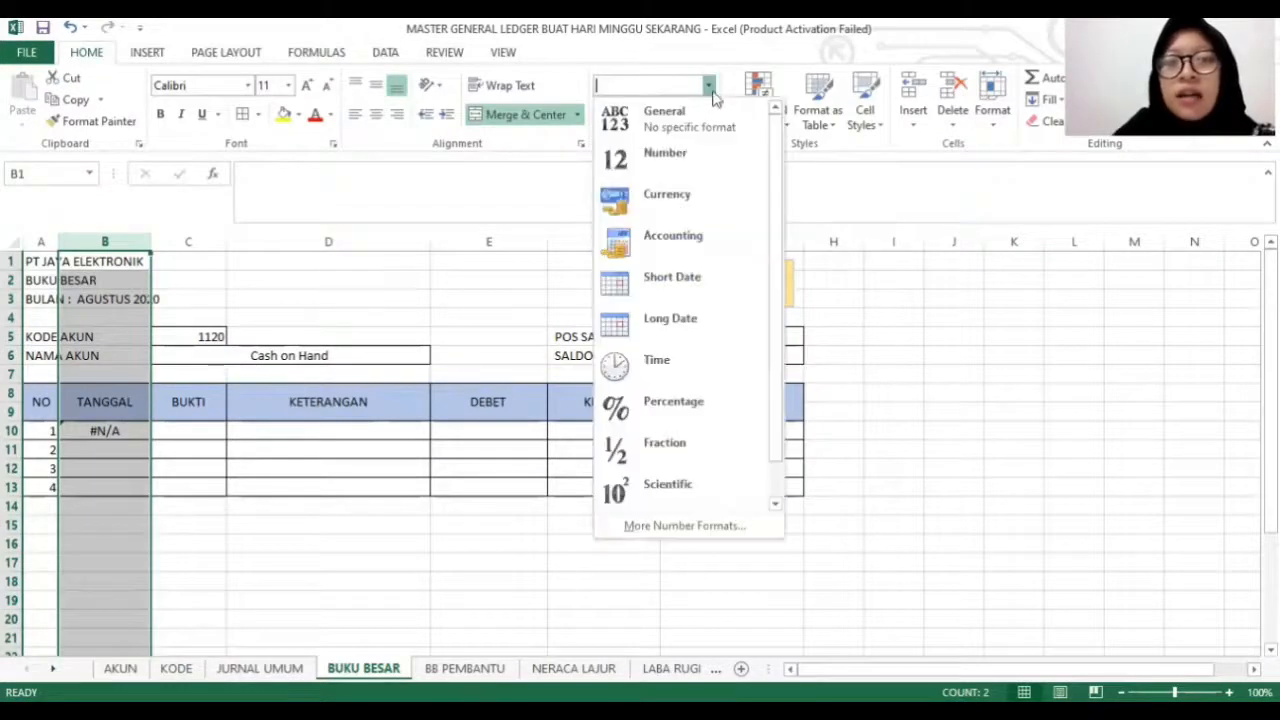
left_click(693, 297)
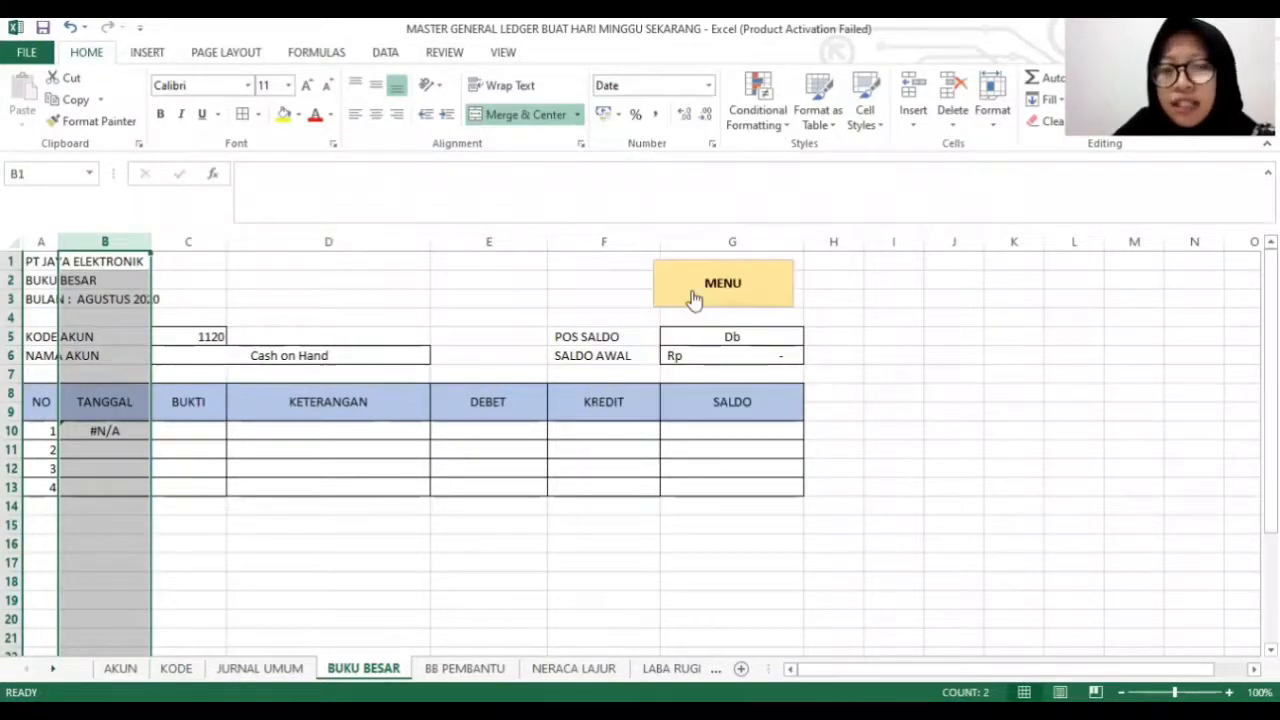
left_click(103, 449)
left_click(105, 428)
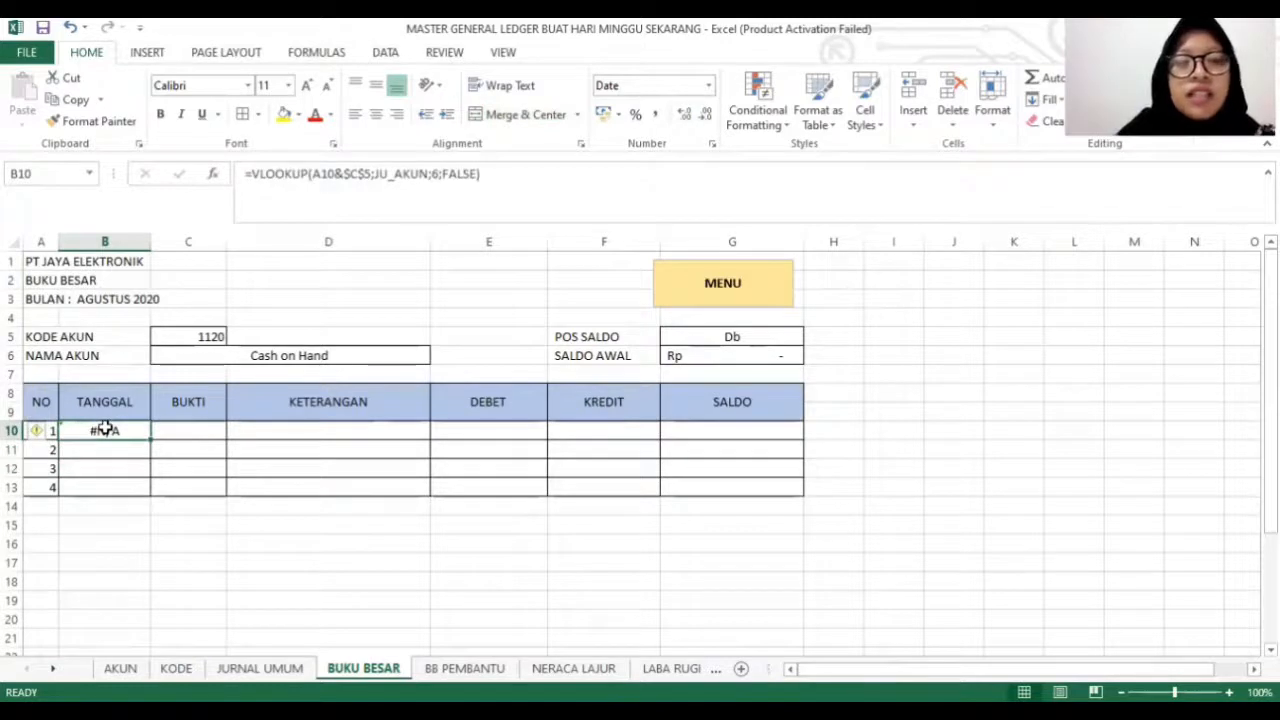
Set the KODE AKUN in cell C5 of BUKU BESAR to account 1110.
left_click(210, 336)
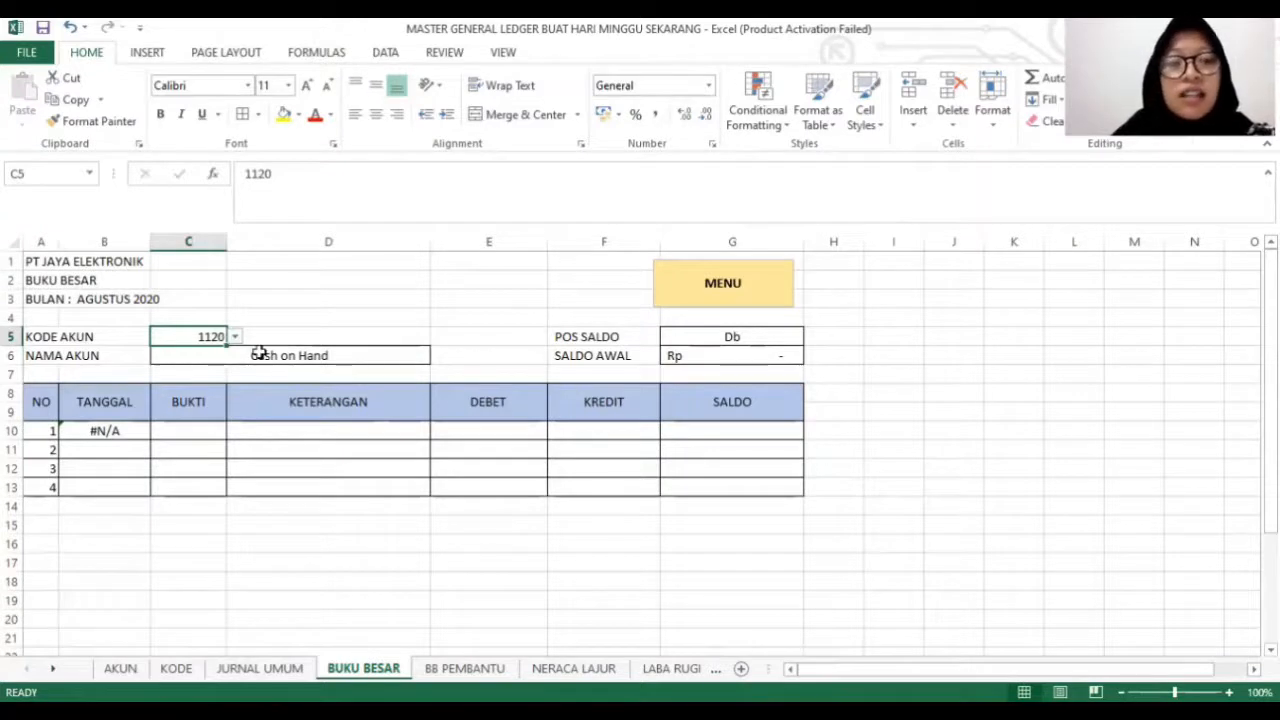
left_click(234, 338)
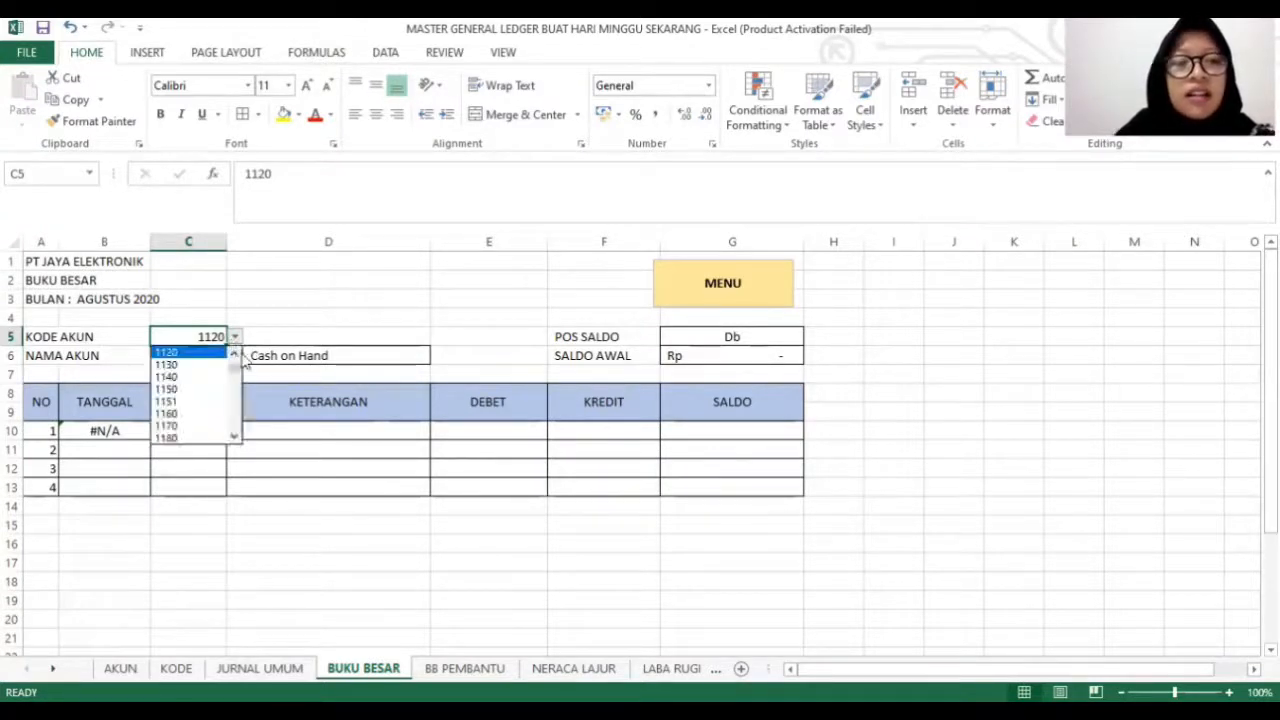
left_click(210, 353)
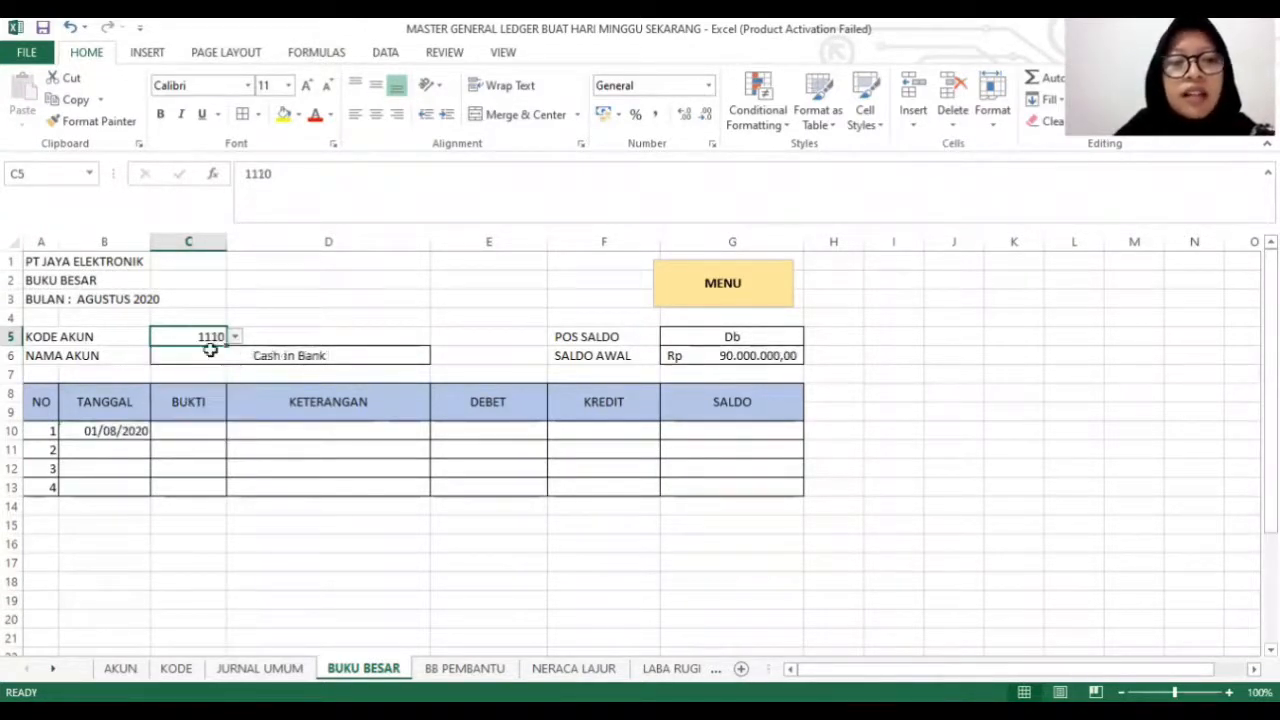
Fill the TANGGAL formula from B10 down through B13, and select the KODE AKUN cell C5.
left_click(109, 432)
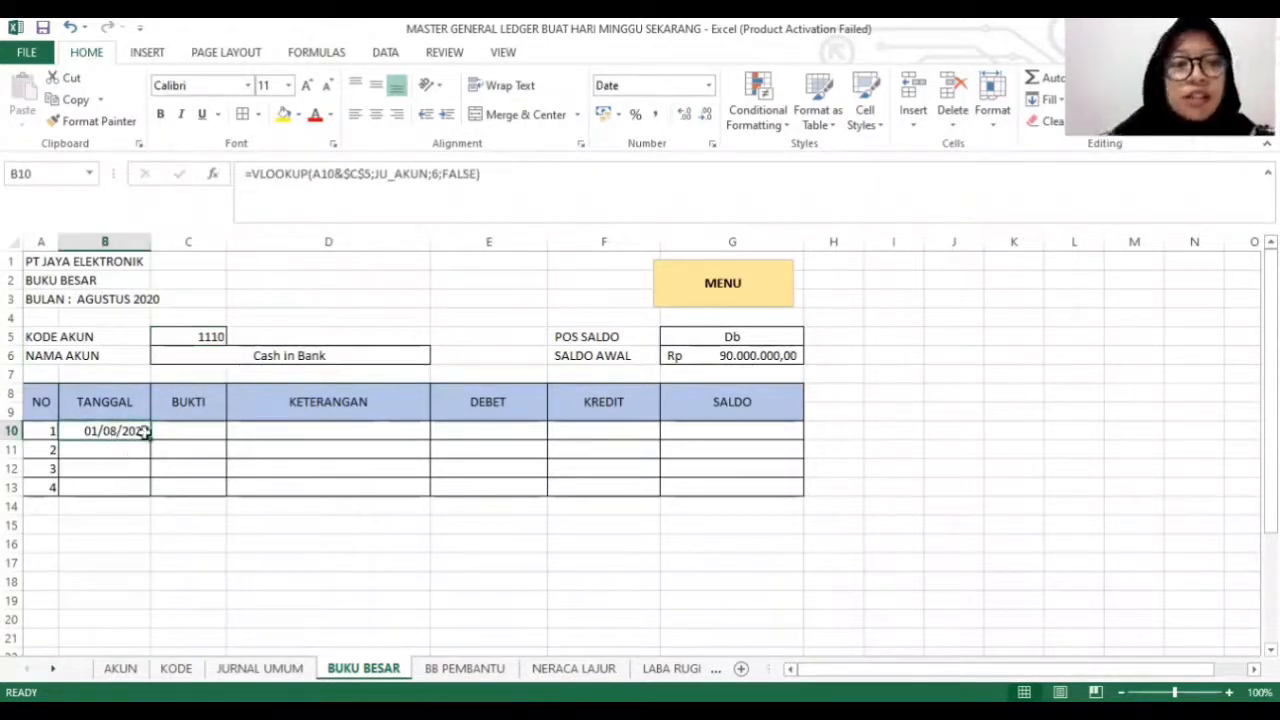
left_click_drag(149, 440, 146, 497)
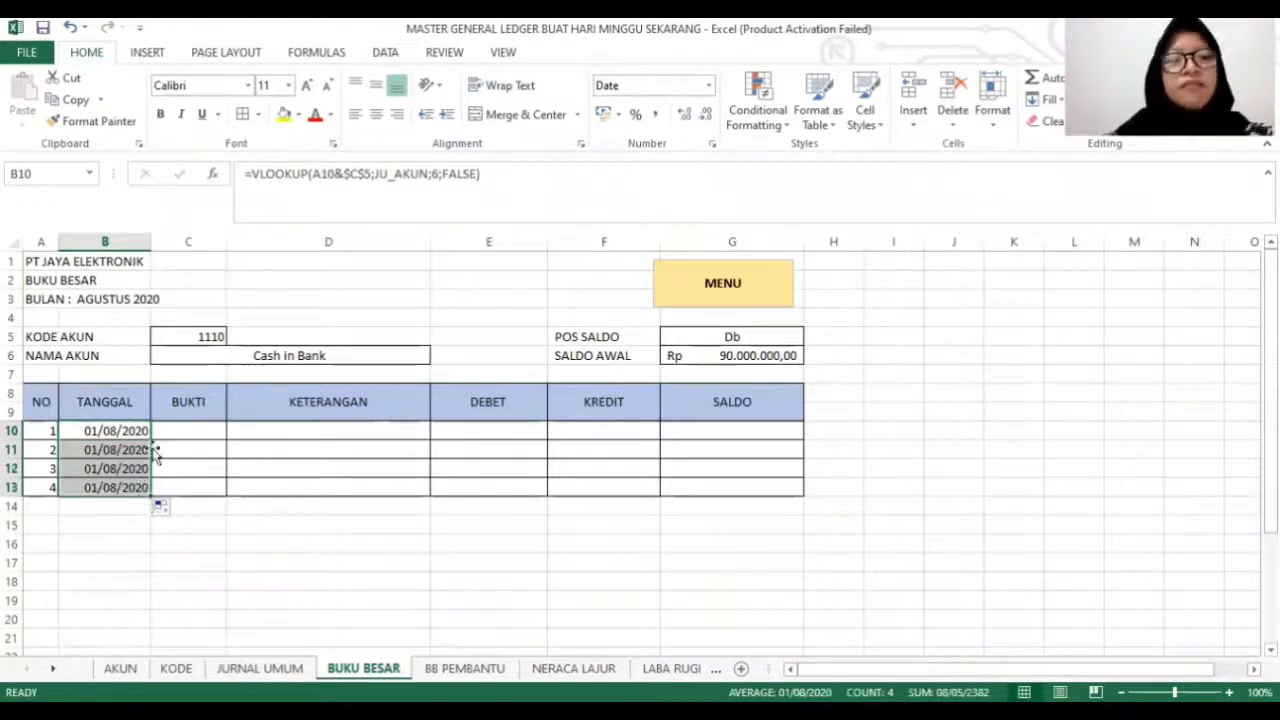
left_click(200, 337)
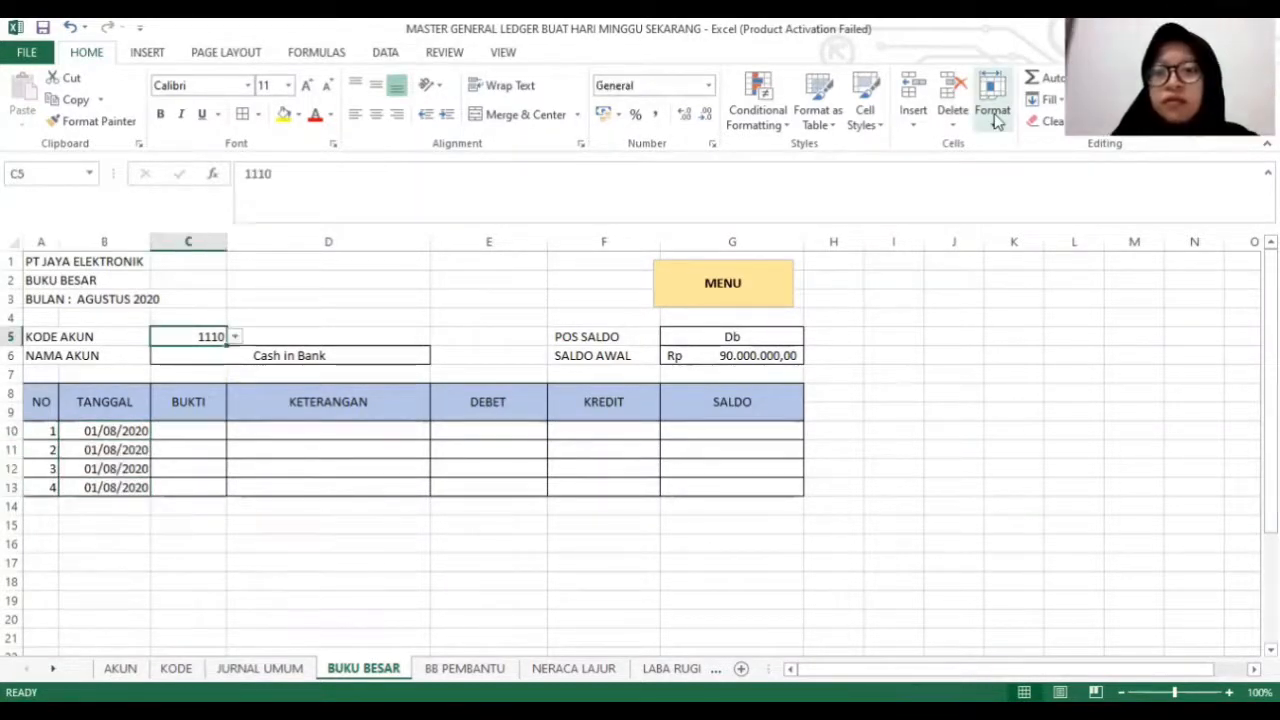
Set the KODE AKUN in C5 to account 1120 and select the first TANGGAL cell, B10.
left_click(236, 340)
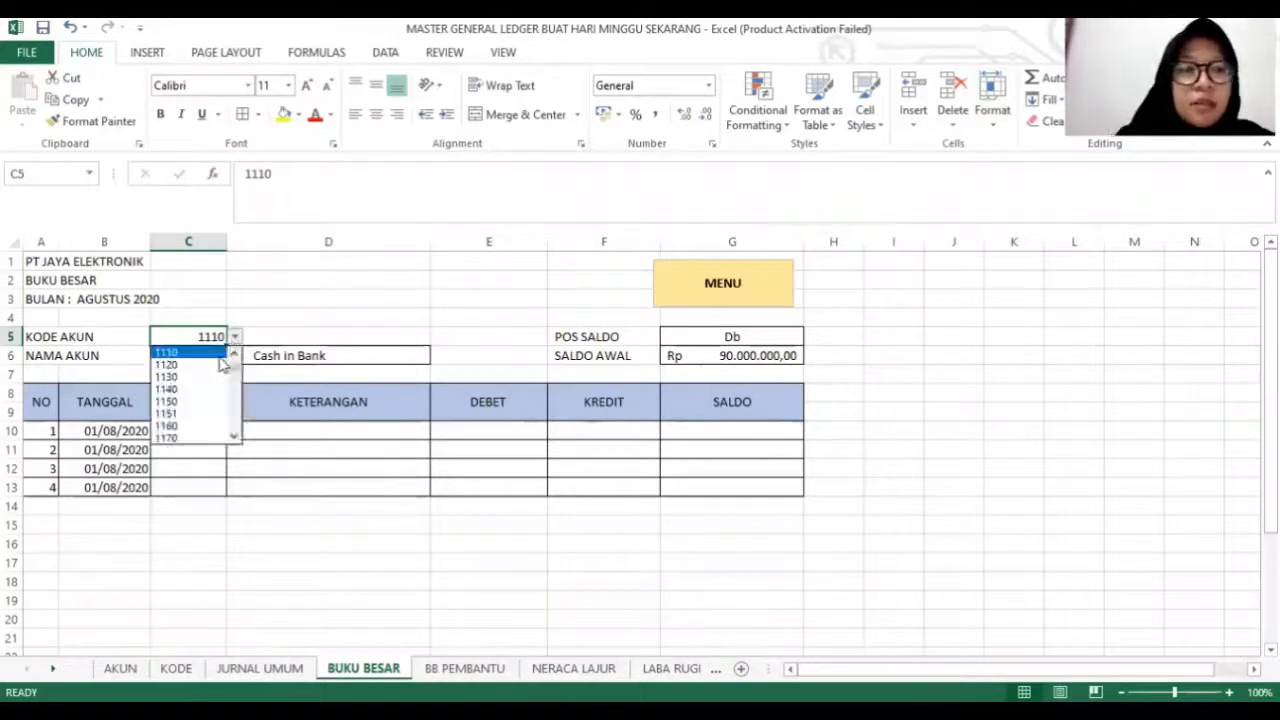
left_click(208, 364)
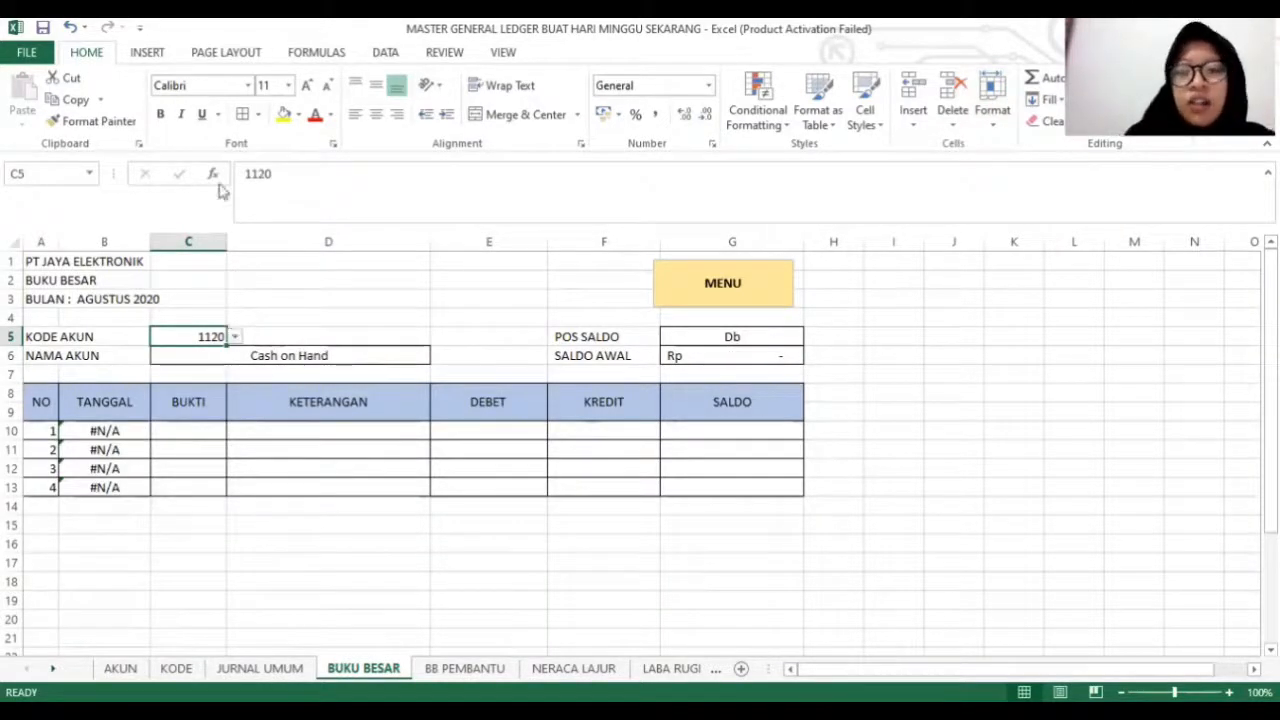
left_click(92, 429)
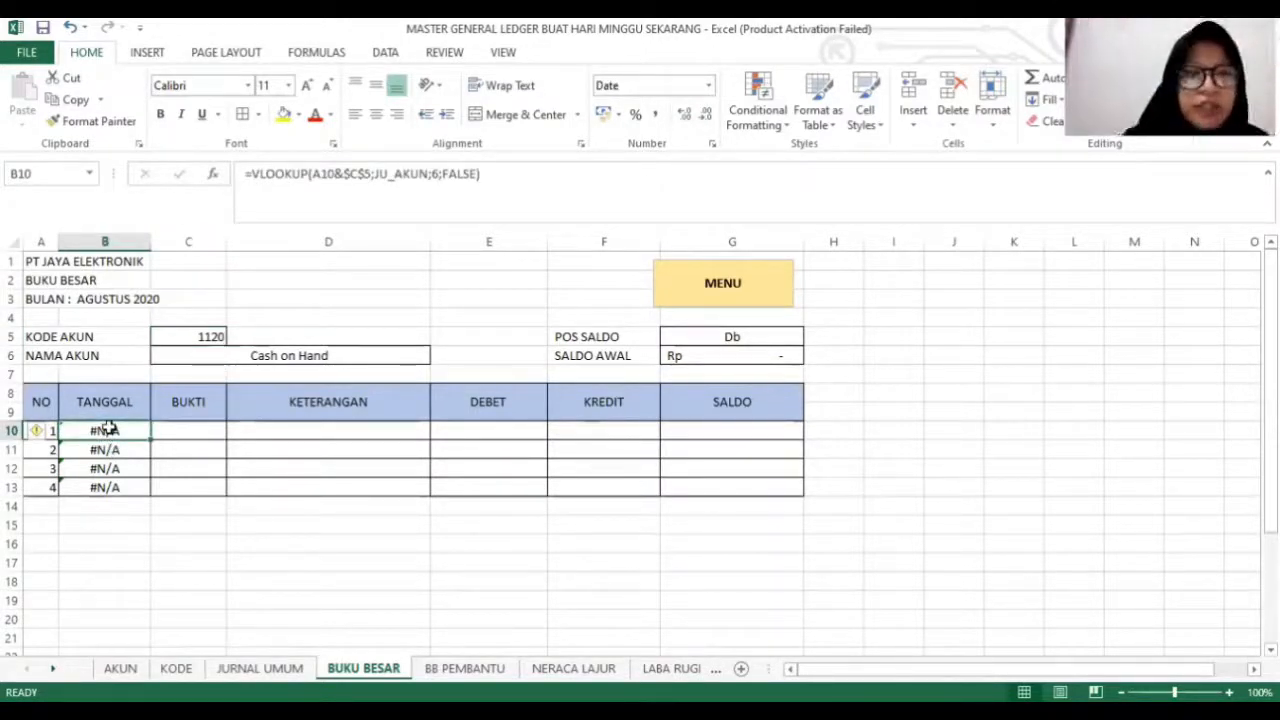
Copy the VLOOKUP expression out of B10's formula, remove it leaving only the equals sign, and insert an IF function in its place.
left_click(487, 174)
left_click_drag(482, 174, 256, 170)
key("ctrl+c")
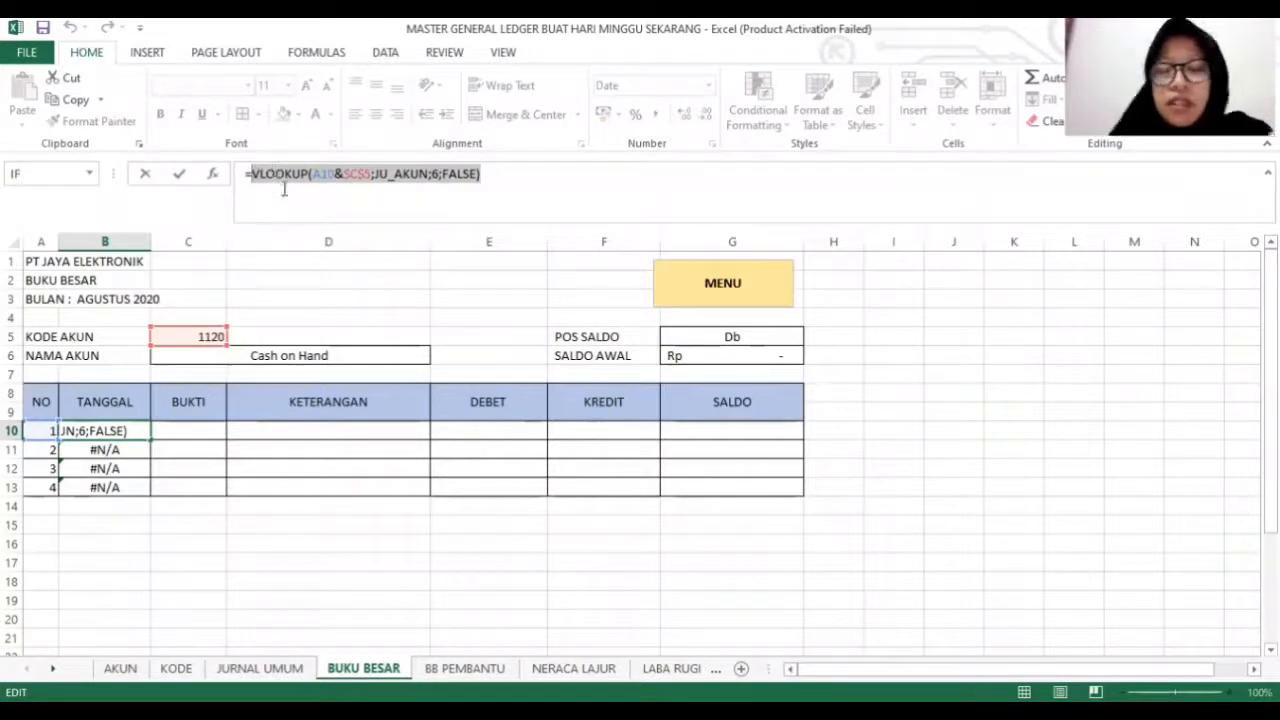
key("BackSpace")
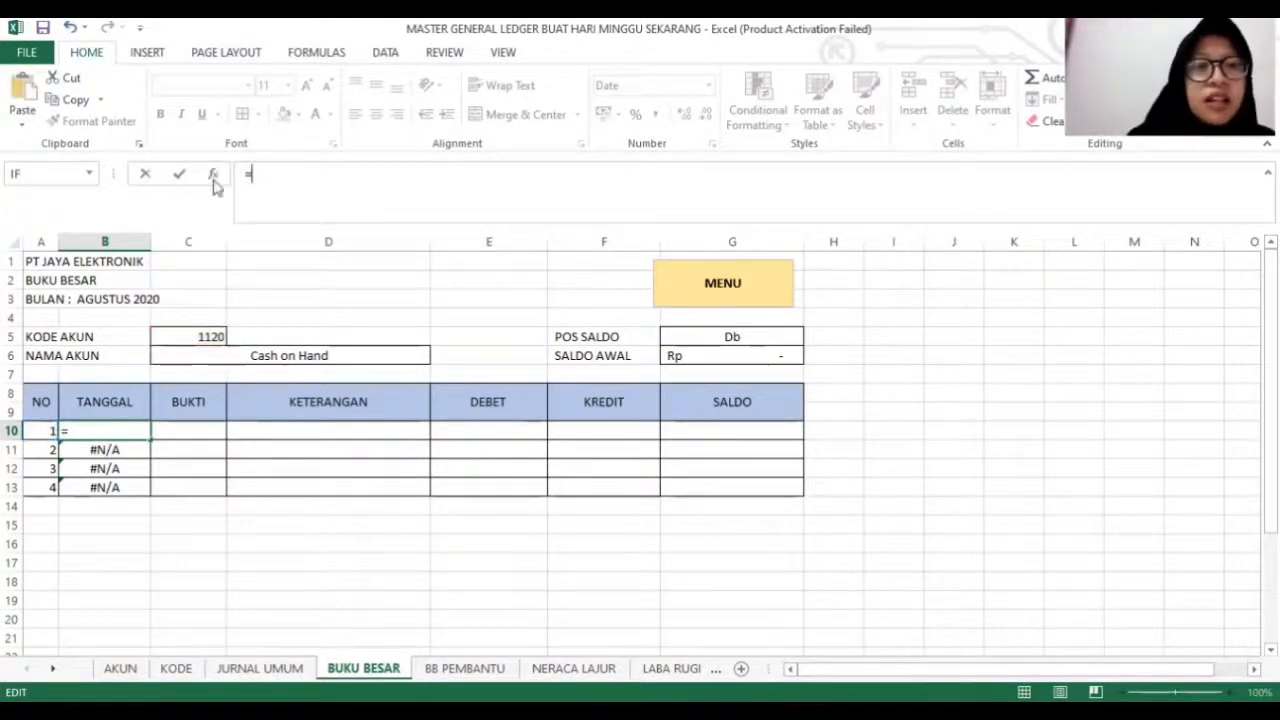
left_click(212, 175)
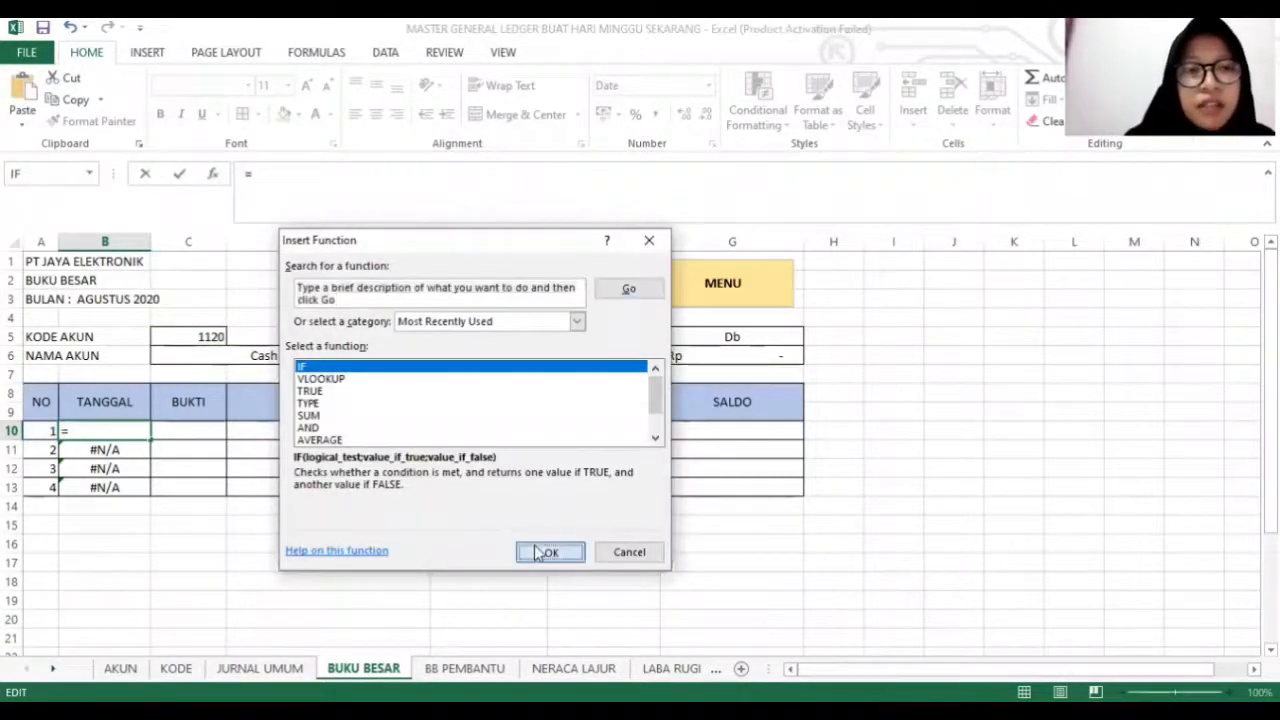
left_click(549, 552)
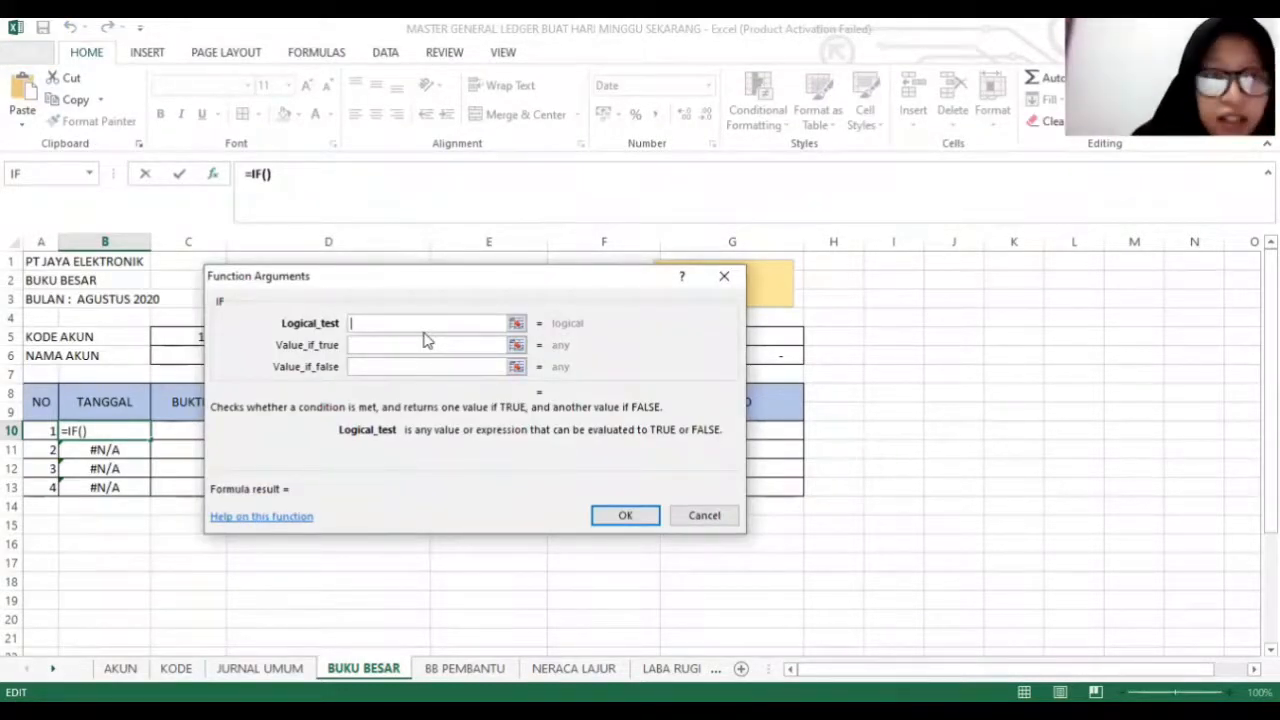
Enter ISERROR( followed by the copied VLOOKUP(A10&$C$5;JU_AKUN;6;FALSE) as the IF function's logical test.
type("I")
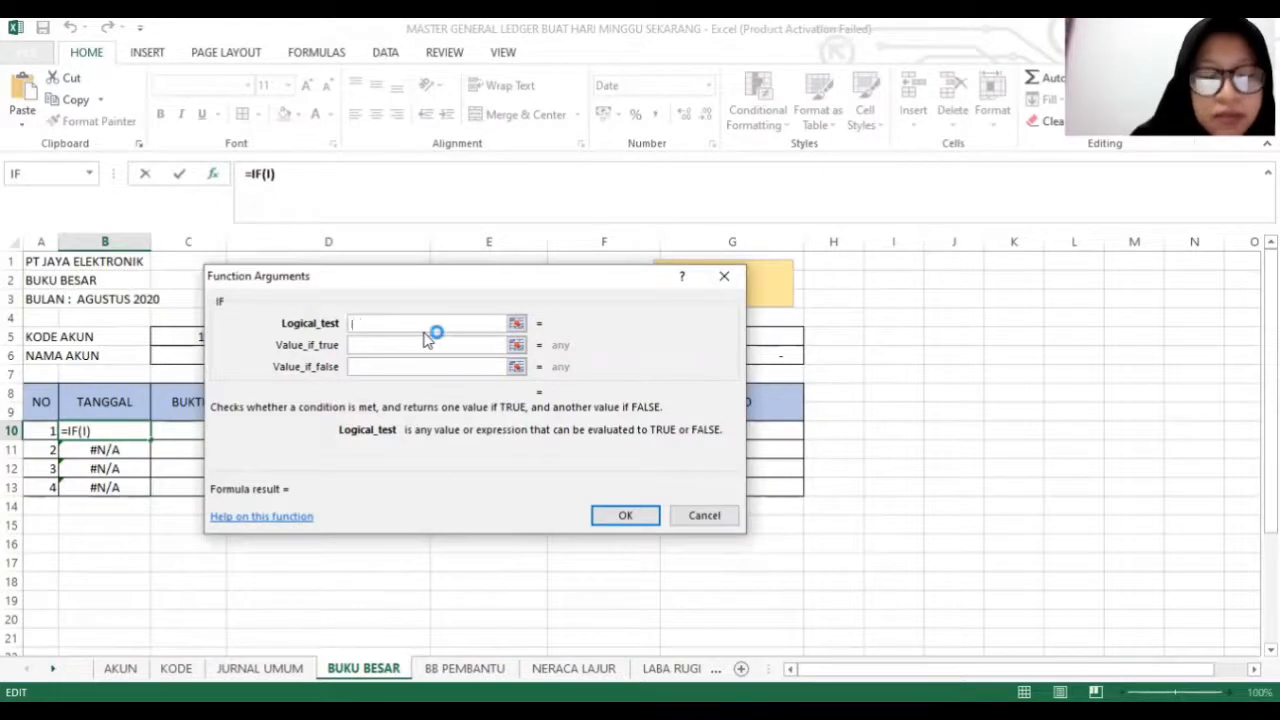
type("SERROR")
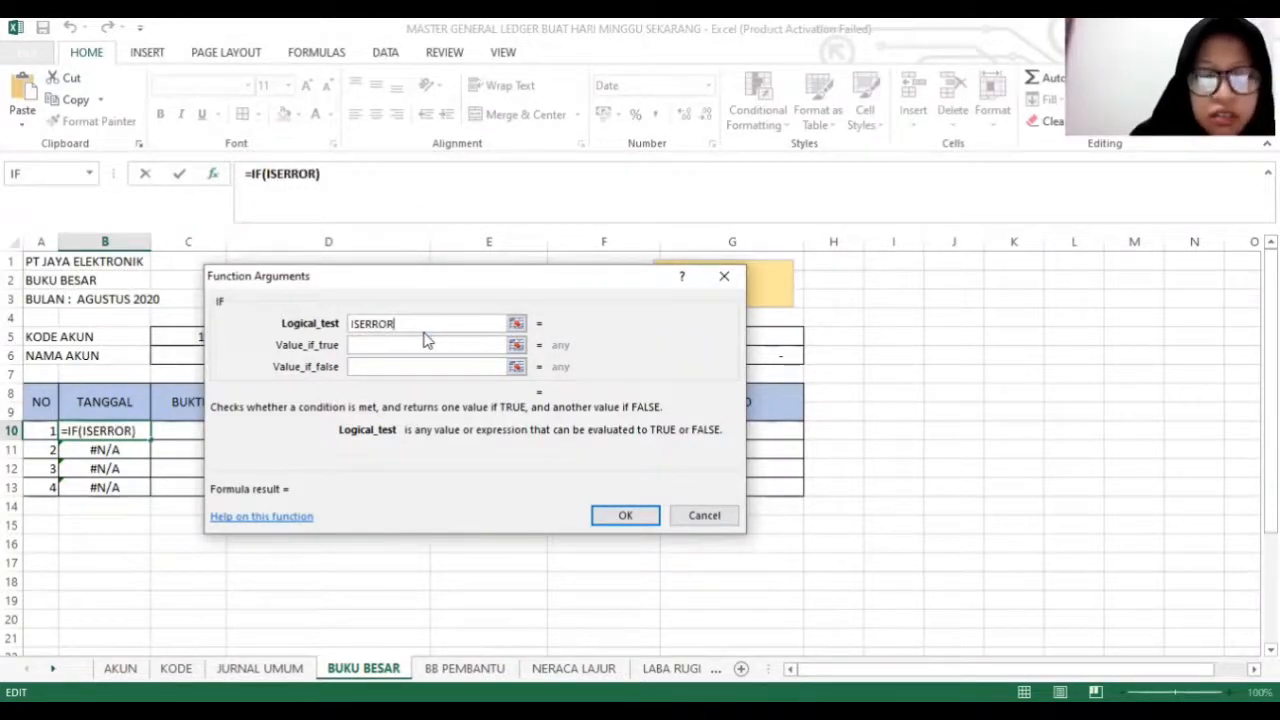
key("ctrl+v")
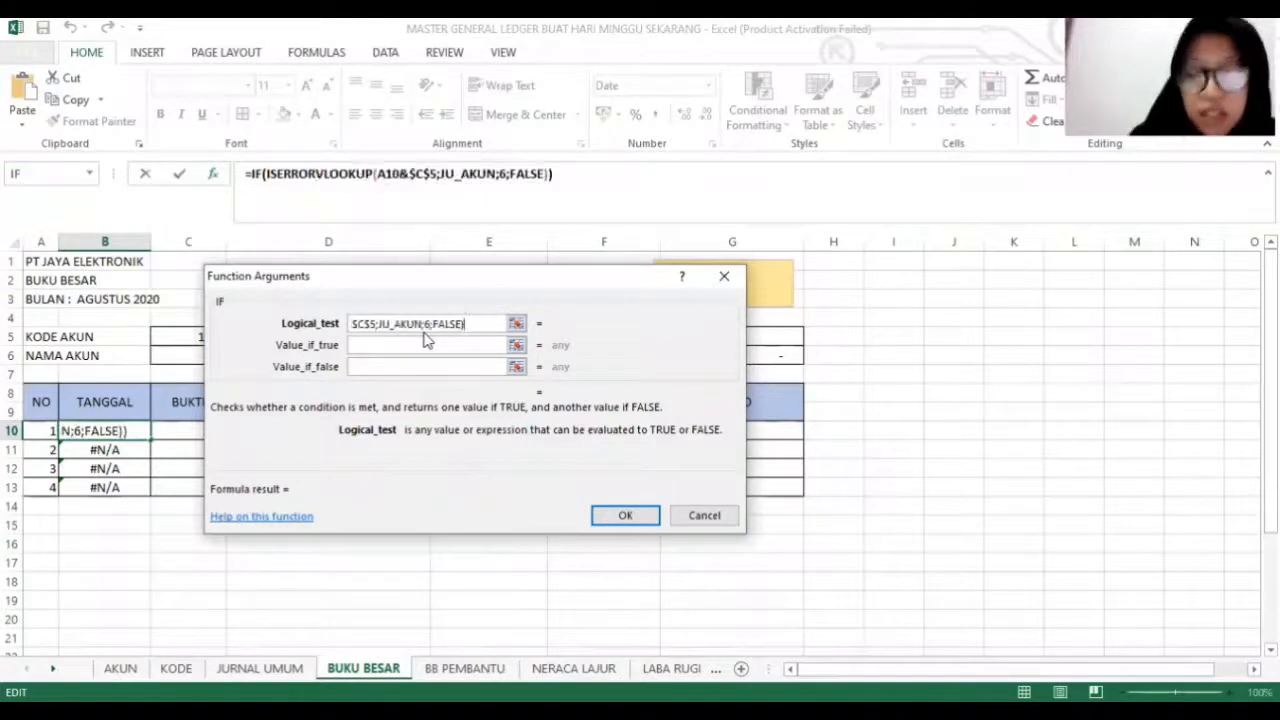
key("Left")
key("Left")
key("Left")
key("Left")
key("Left")
key("Left")
key("Left")
key("Left")
key("Left")
key("Left")
key("Left")
key("Left")
key("Left")
key("Left")
key("Left")
key("Left")
key("Left")
key("Left")
key("Left")
key("Left")
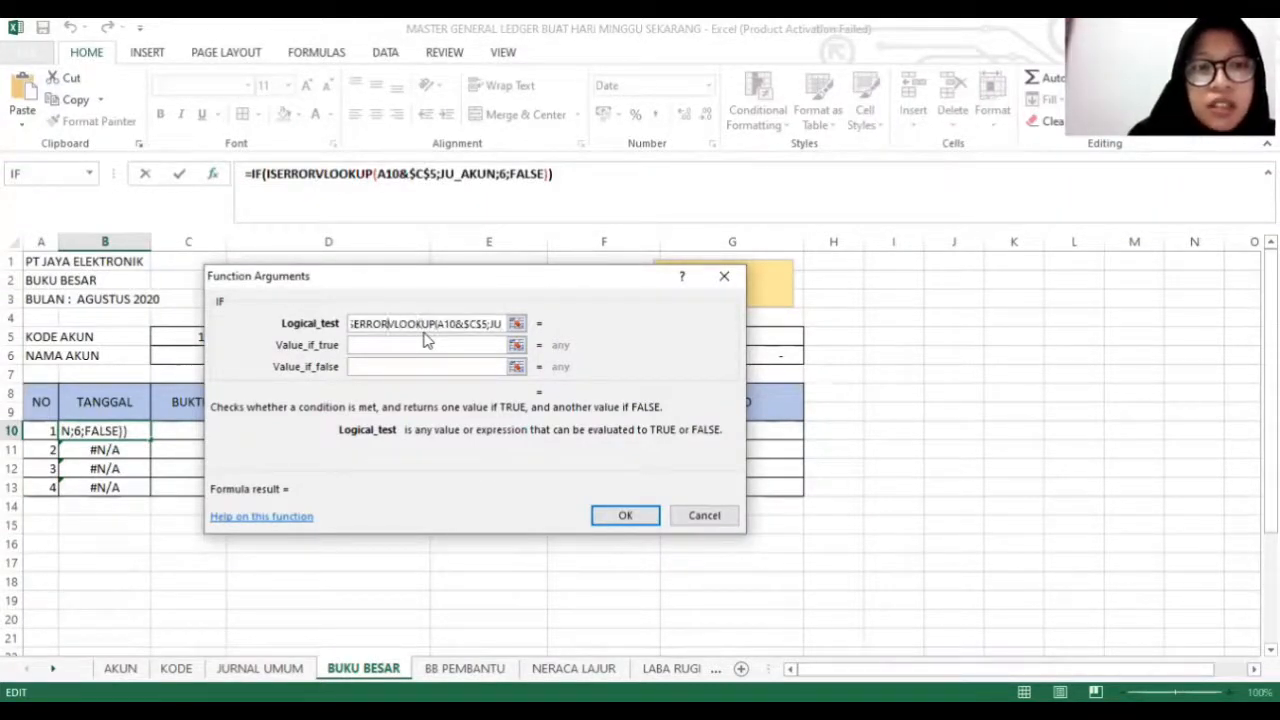
type("(")
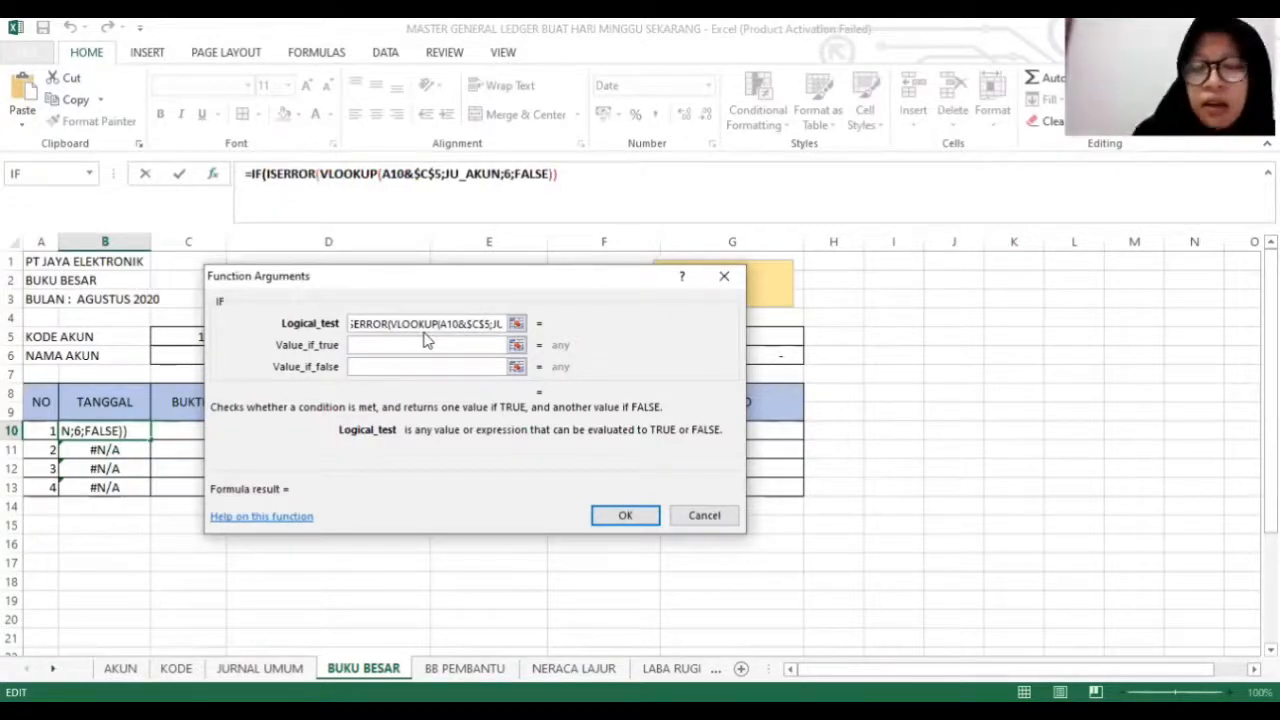
Close the ISERROR parenthesis at the end of the logical test and append =TRUE.
key("Right")
key("Right")
key("Right")
key("Right")
key("Right")
key("Right")
key("Right")
key("Right")
key("Right")
key("Right")
key("Right")
key("Right")
key("Right")
key("Right")
key("Right")
key("Right")
key("Right")
key("Right")
key("Right")
key("Right")
key("Right")
key("Right")
key("Right")
key("Right")
key("Right")
key("Right")
key("Right")
key("Right")
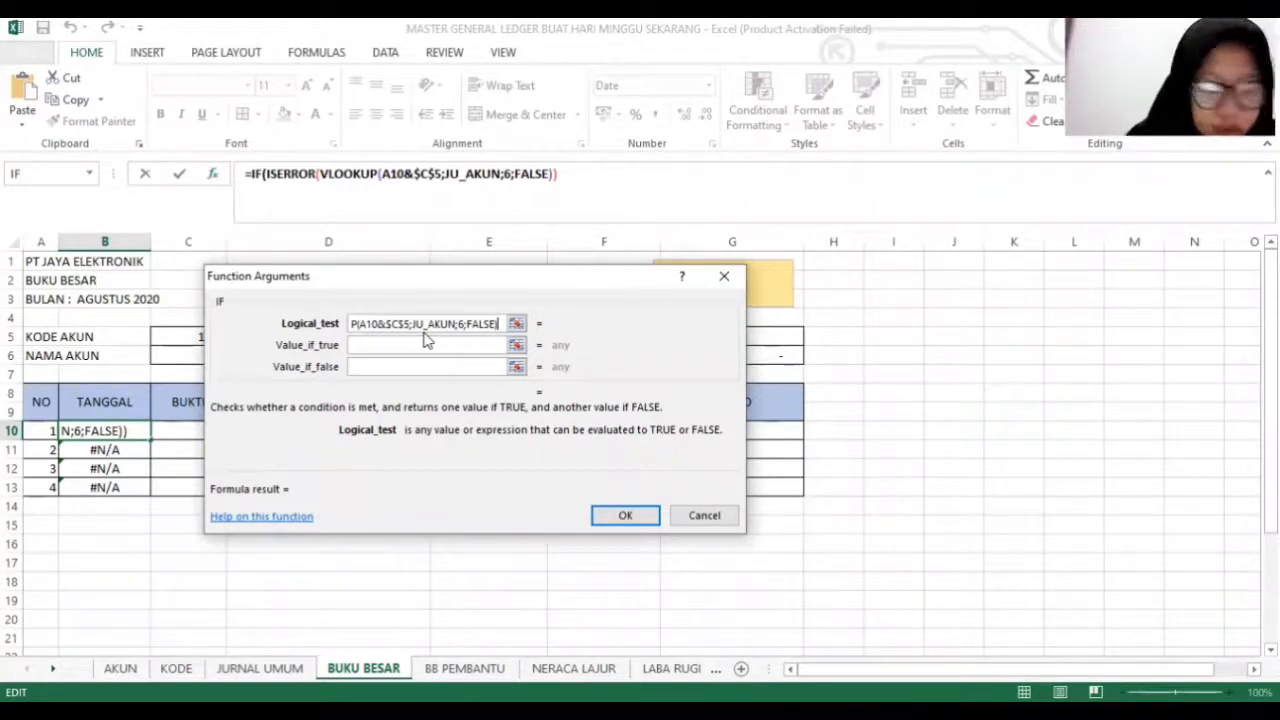
type("=")
key("BackSpace")
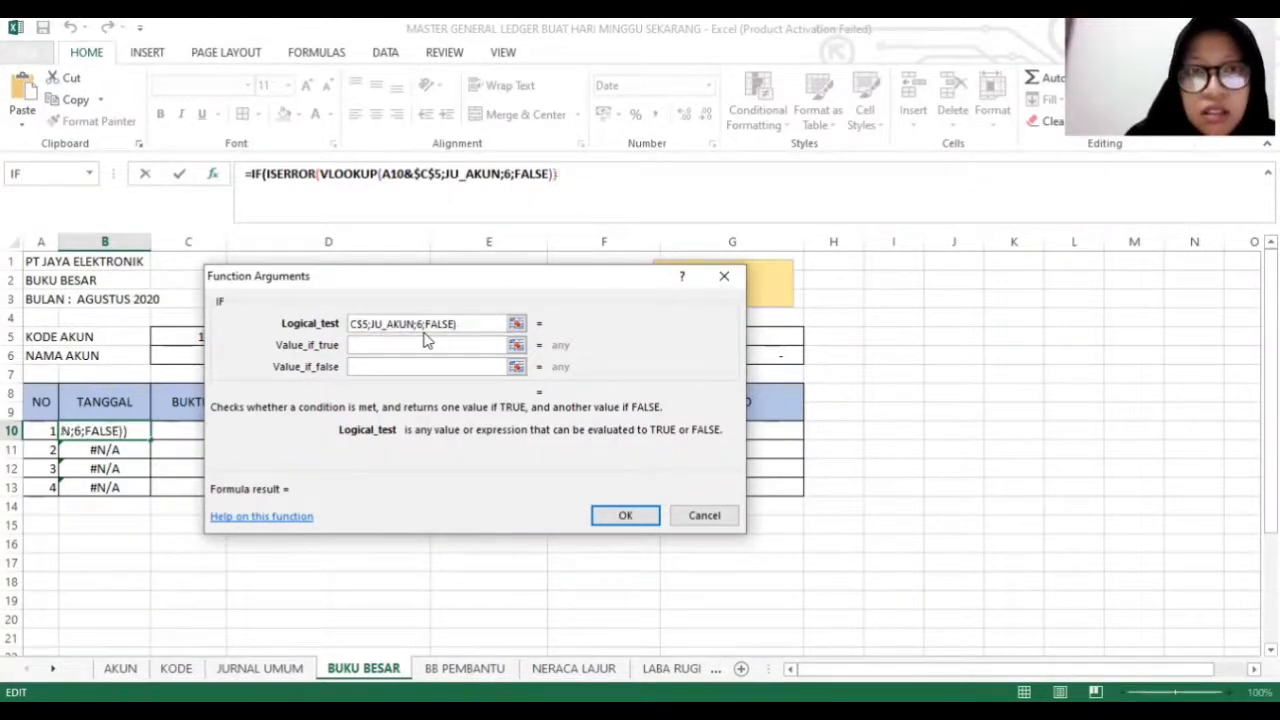
type(")")
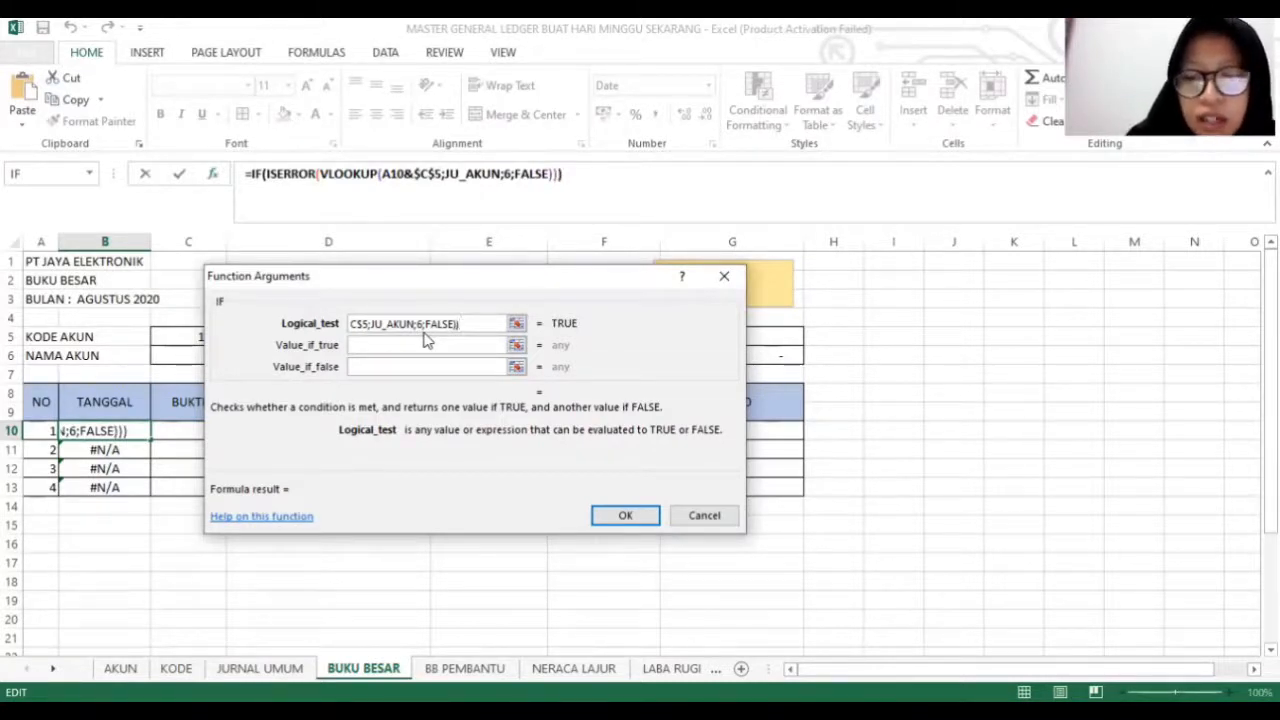
type("=TRUE")
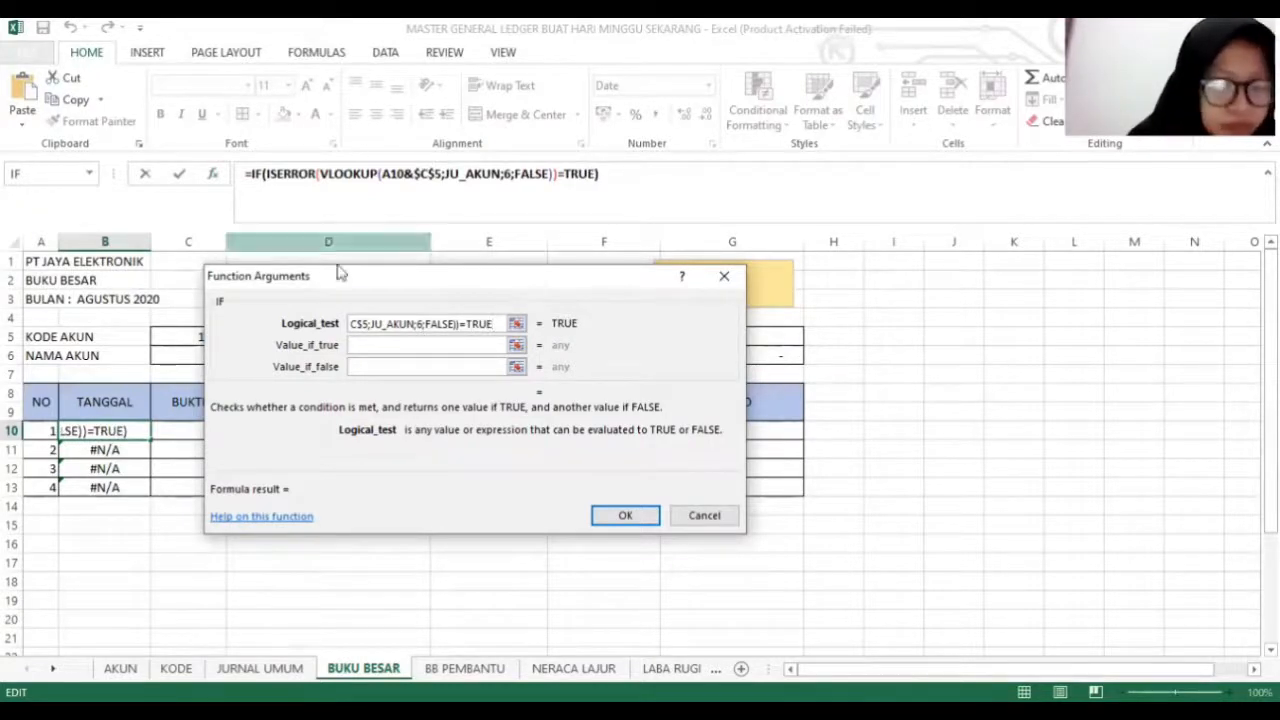
Set the IF function's value if true to "" and start its value if false with VLOOKUP.
left_click(374, 349)
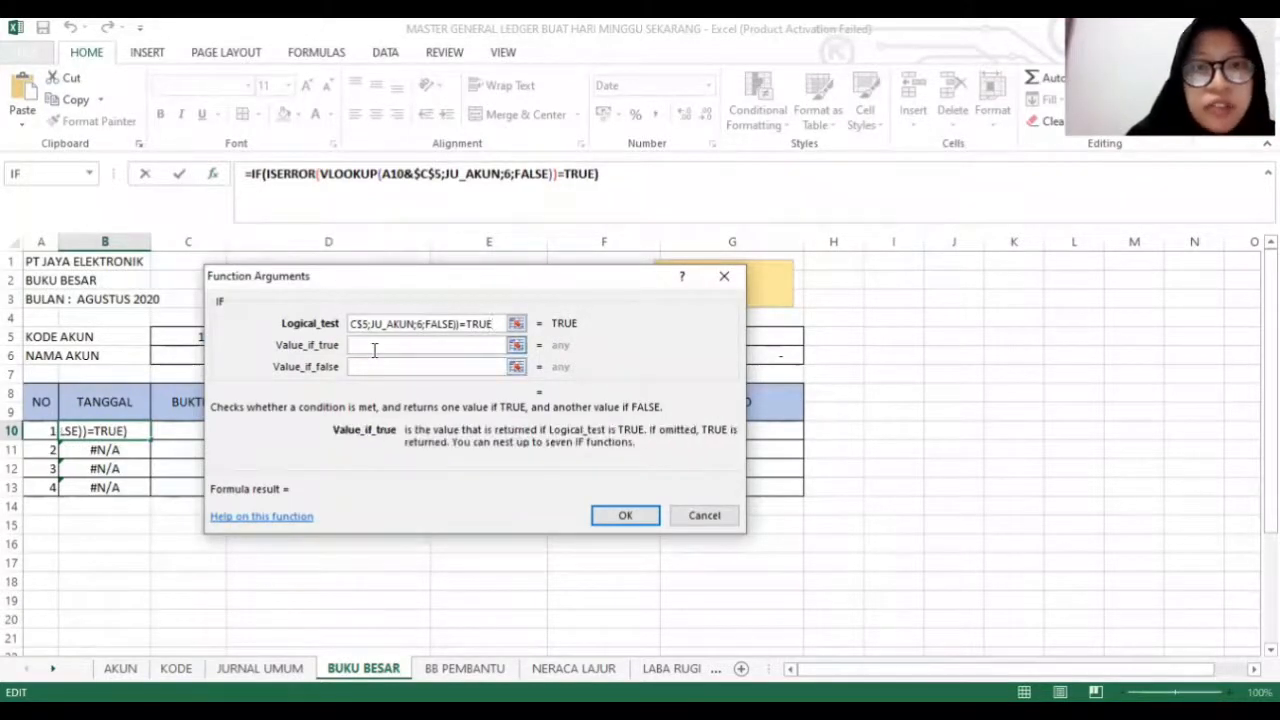
type("\"\"")
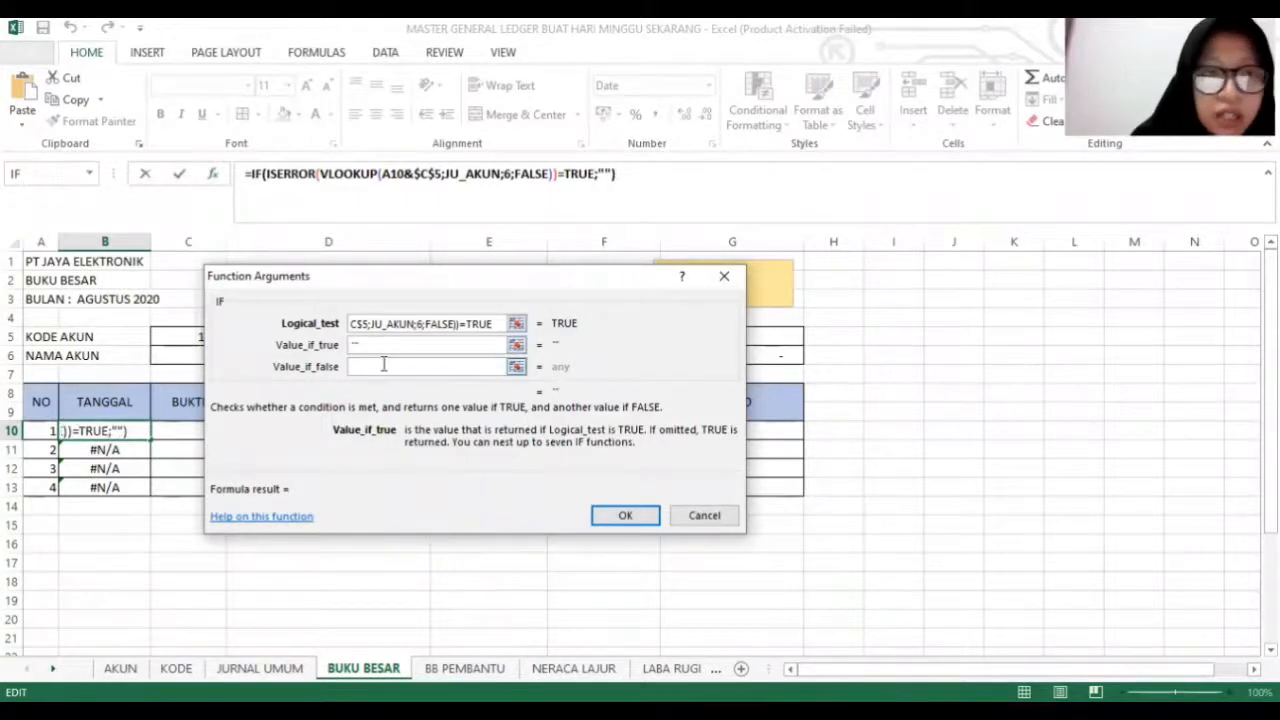
left_click(385, 365)
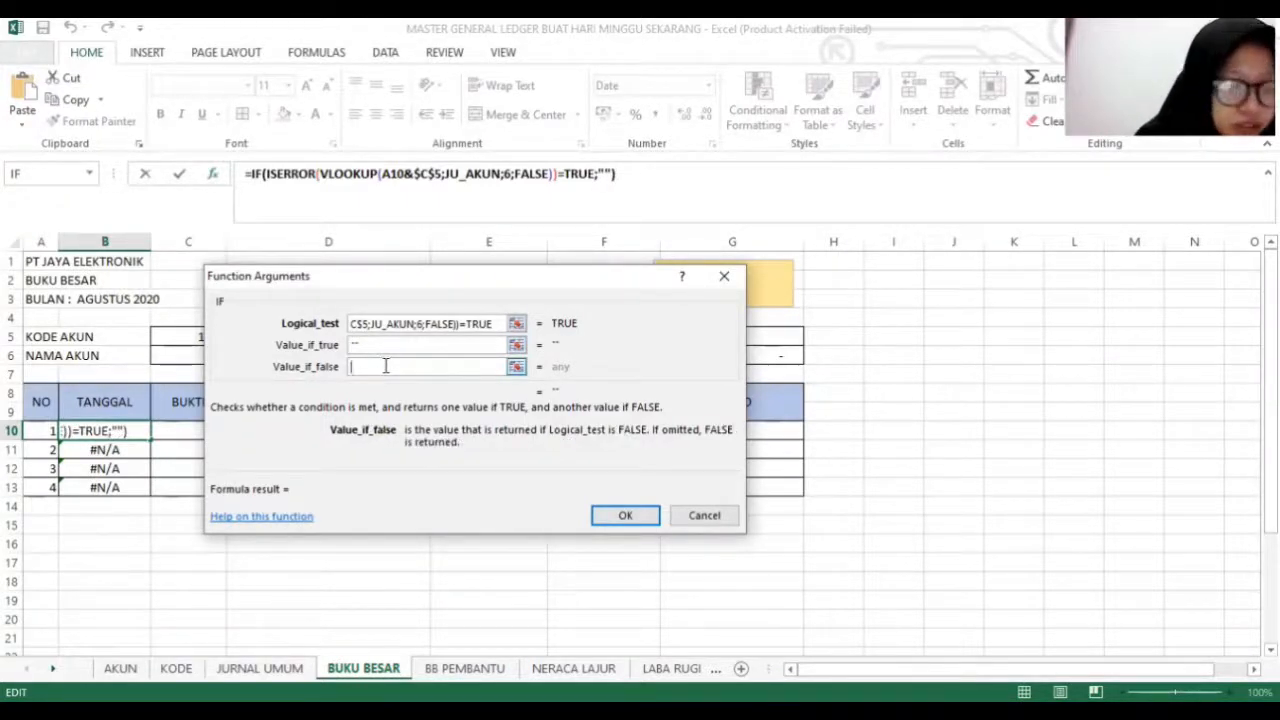
type("VLOOK")
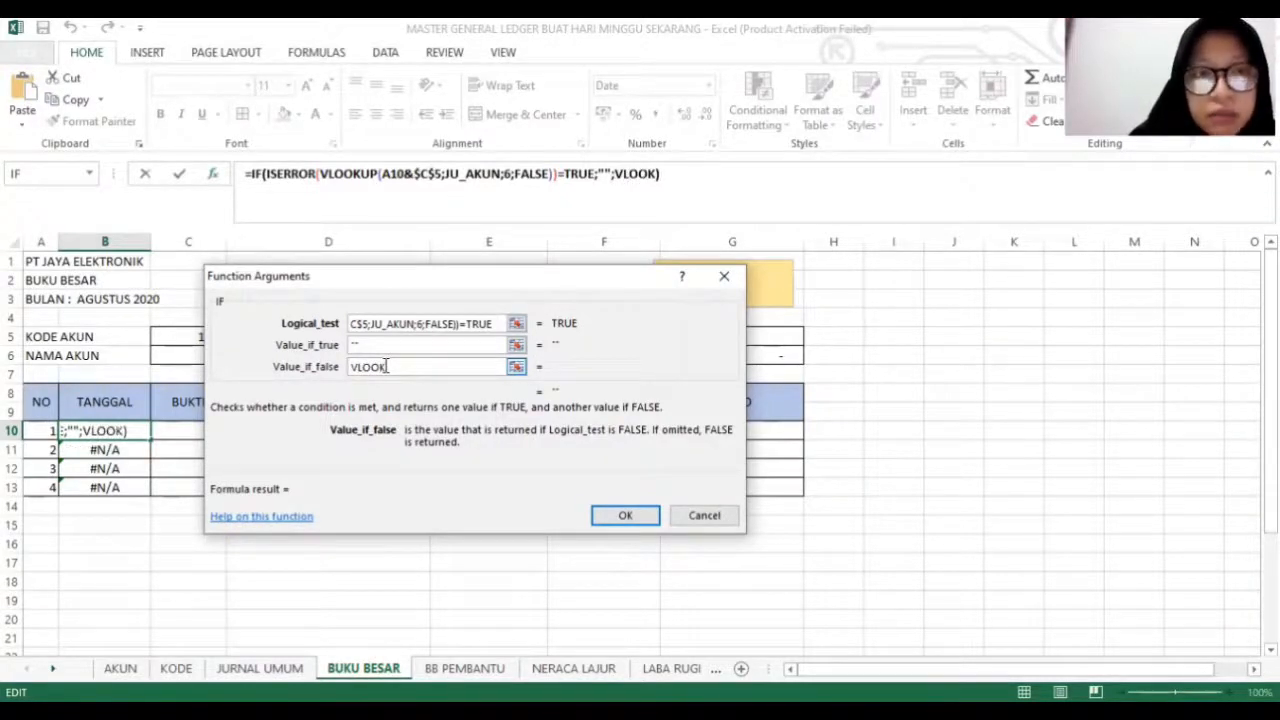
type("UP")
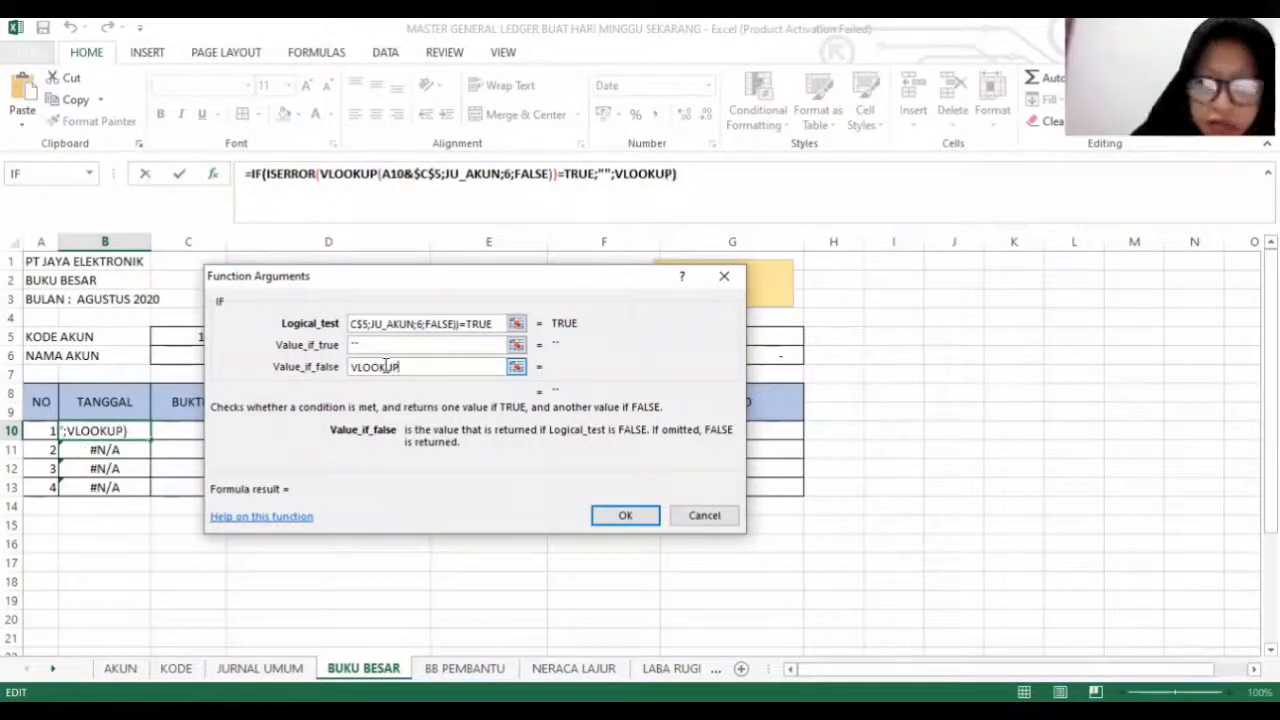
Give the VLOOKUP in B10's false value the lookup value A10&$C$5, with C5 as an absolute reference.
type("(")
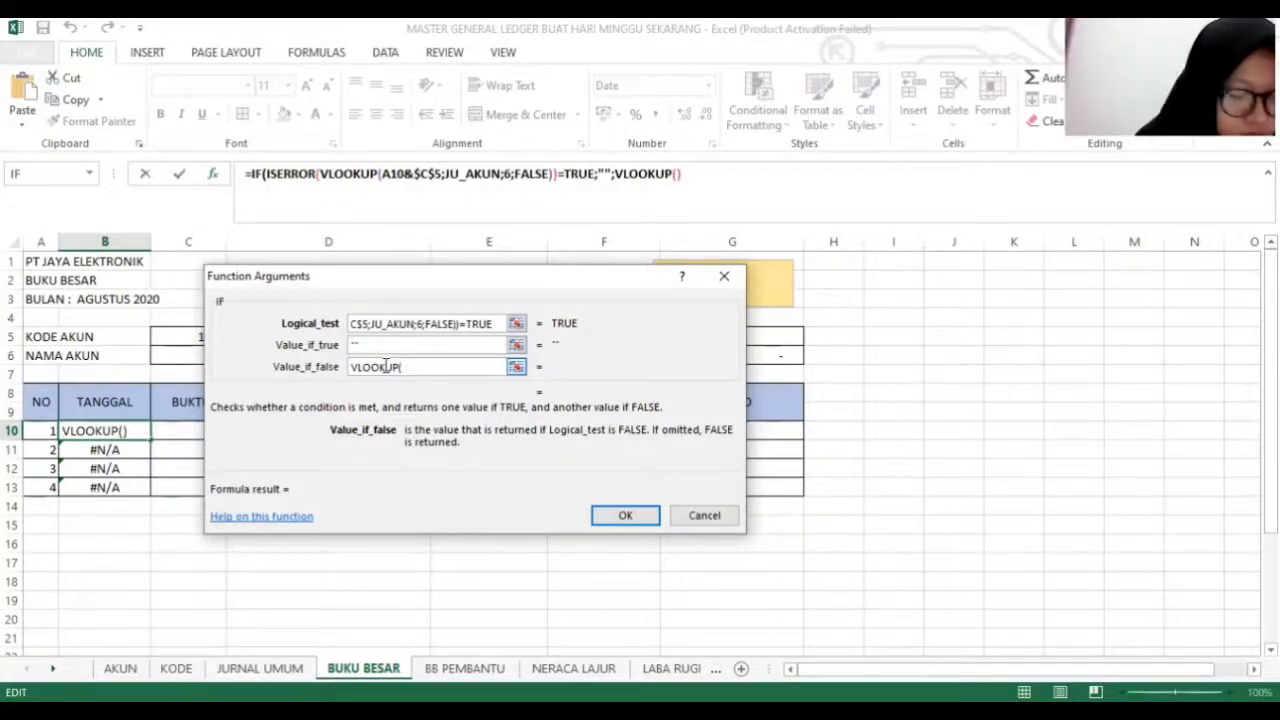
left_click(48, 430)
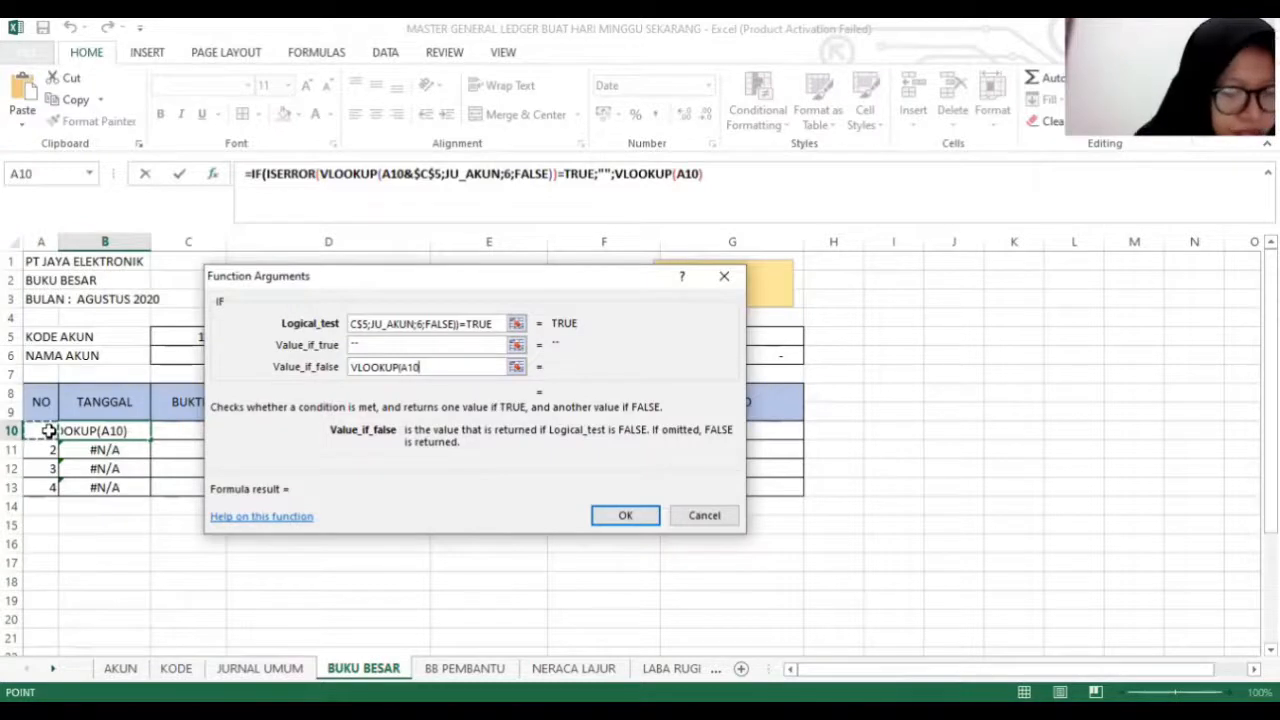
type("&")
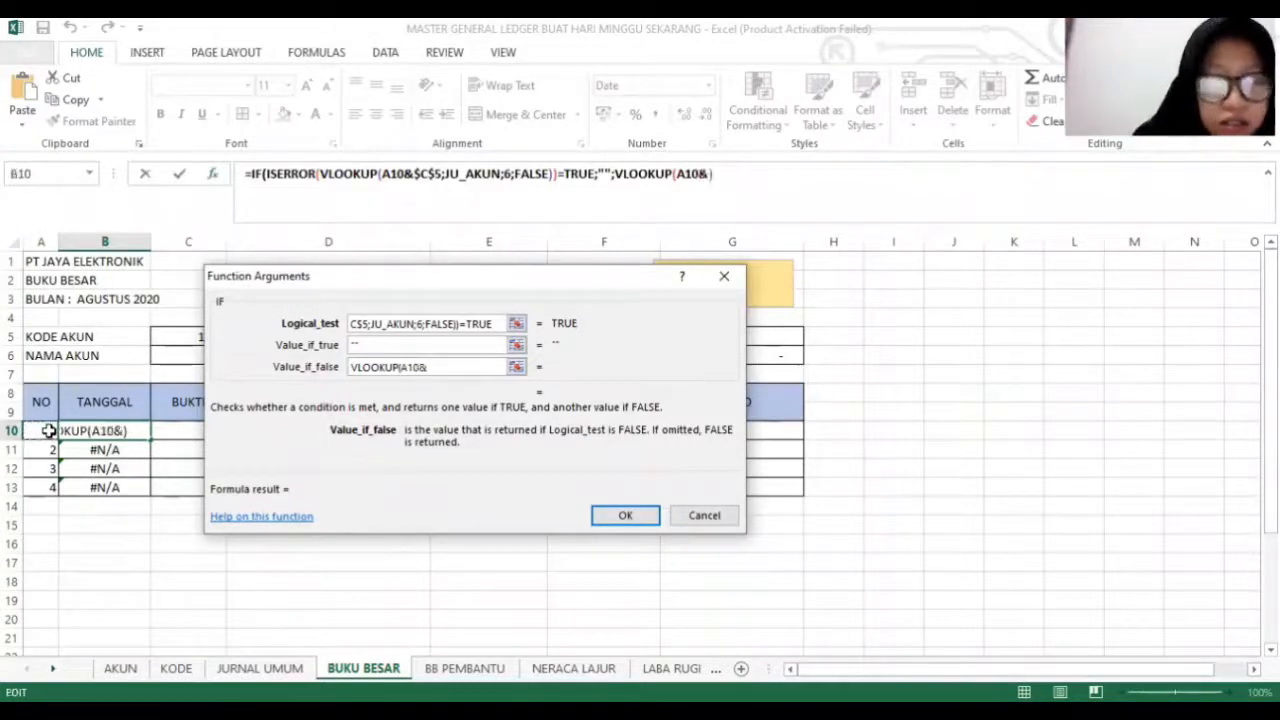
left_click(165, 338)
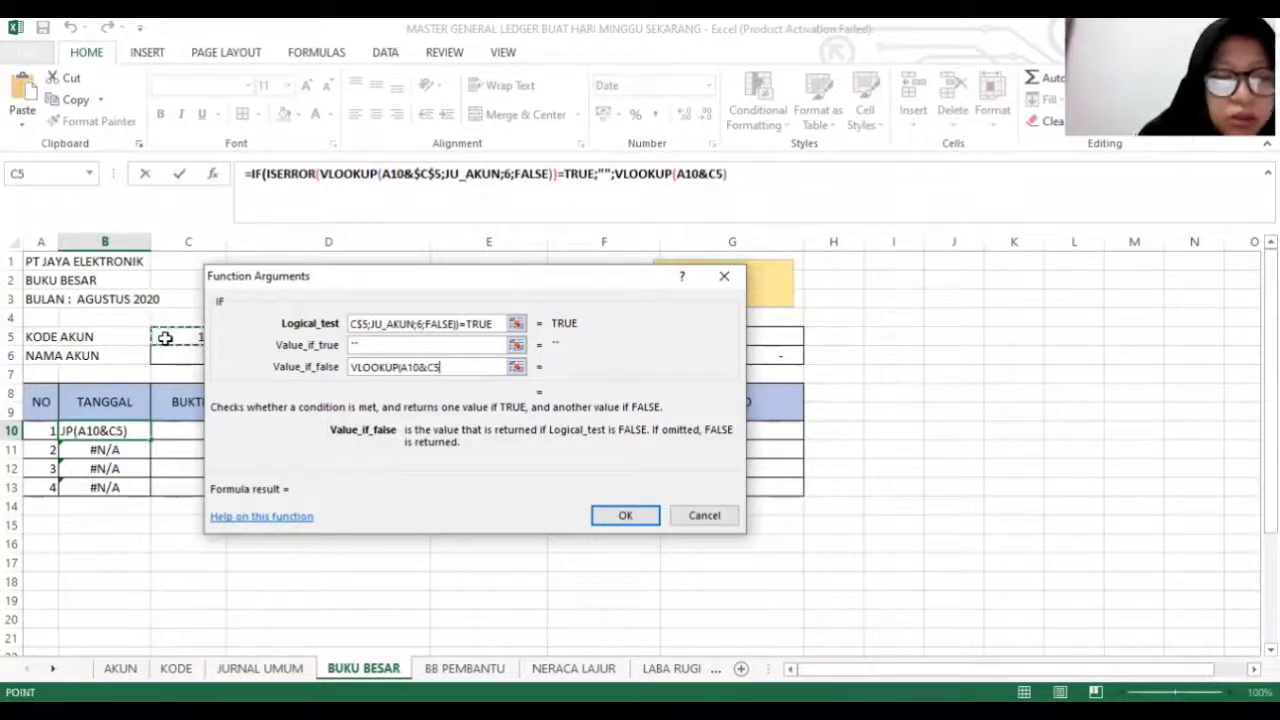
key("F4")
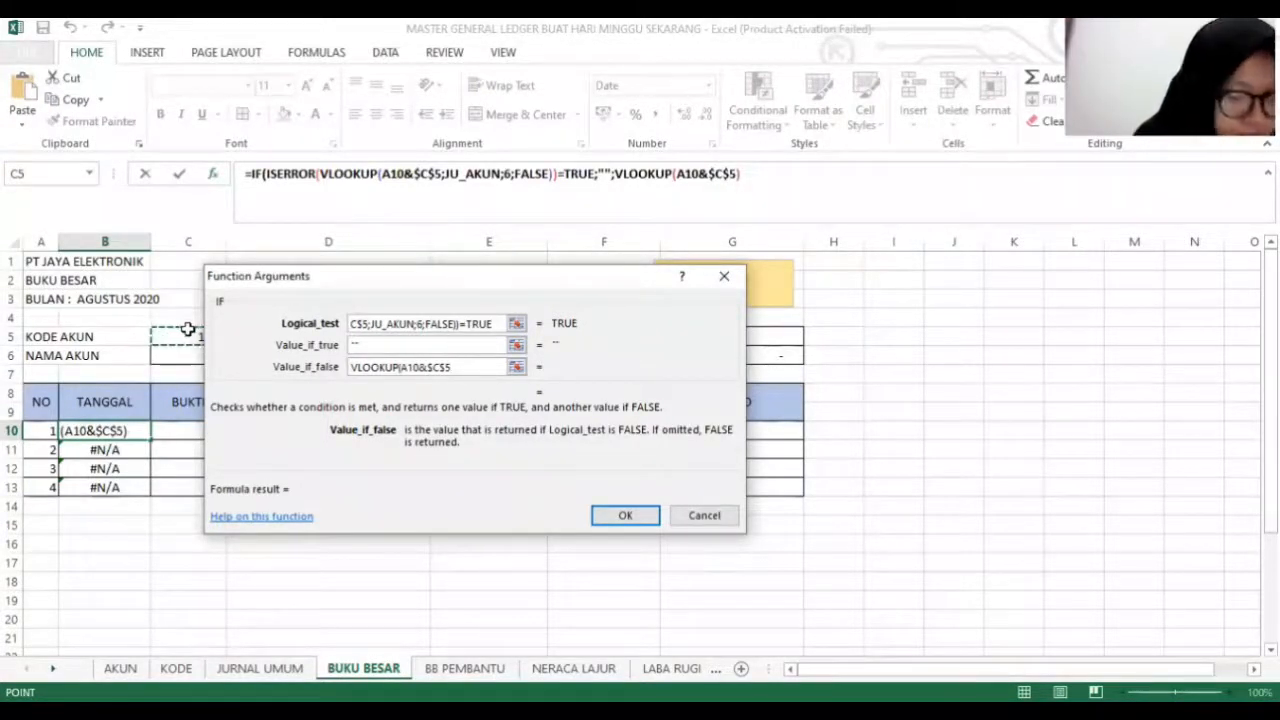
Complete that VLOOKUP with JU_AKUN, column 6 and FALSE, and fill the finished IF formula from B10 down to B13.
type(";")
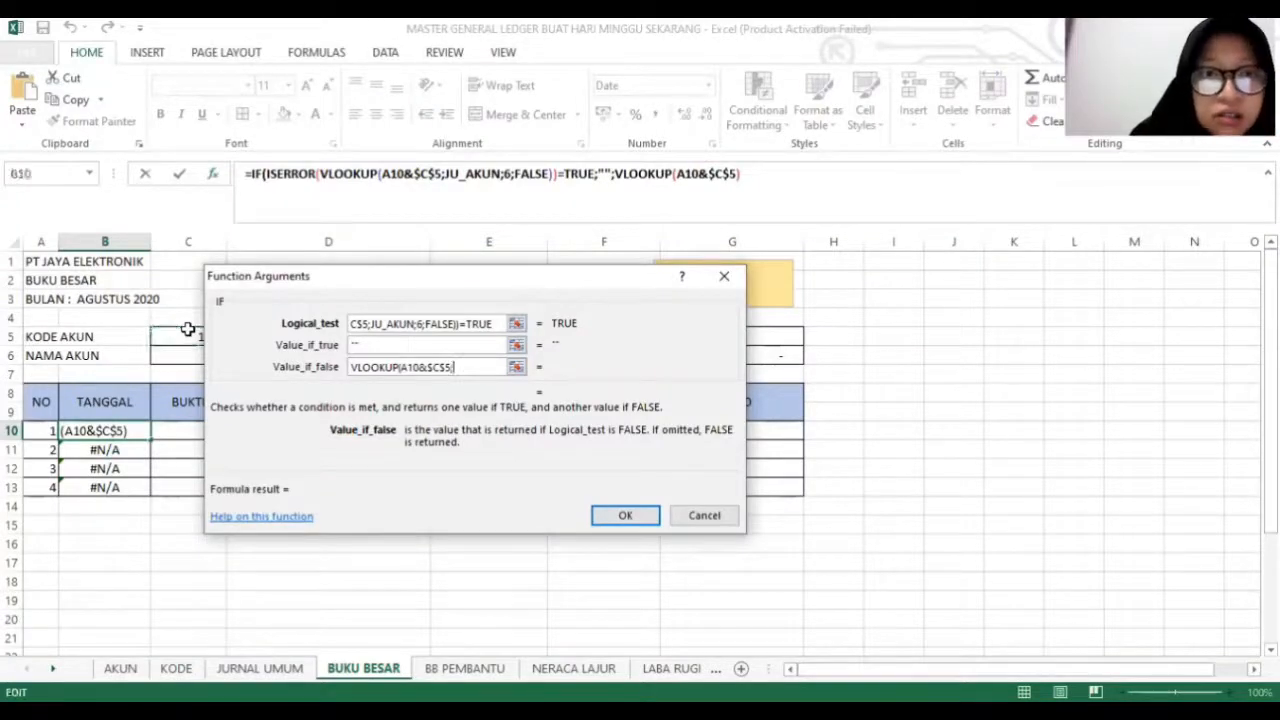
type("JU")
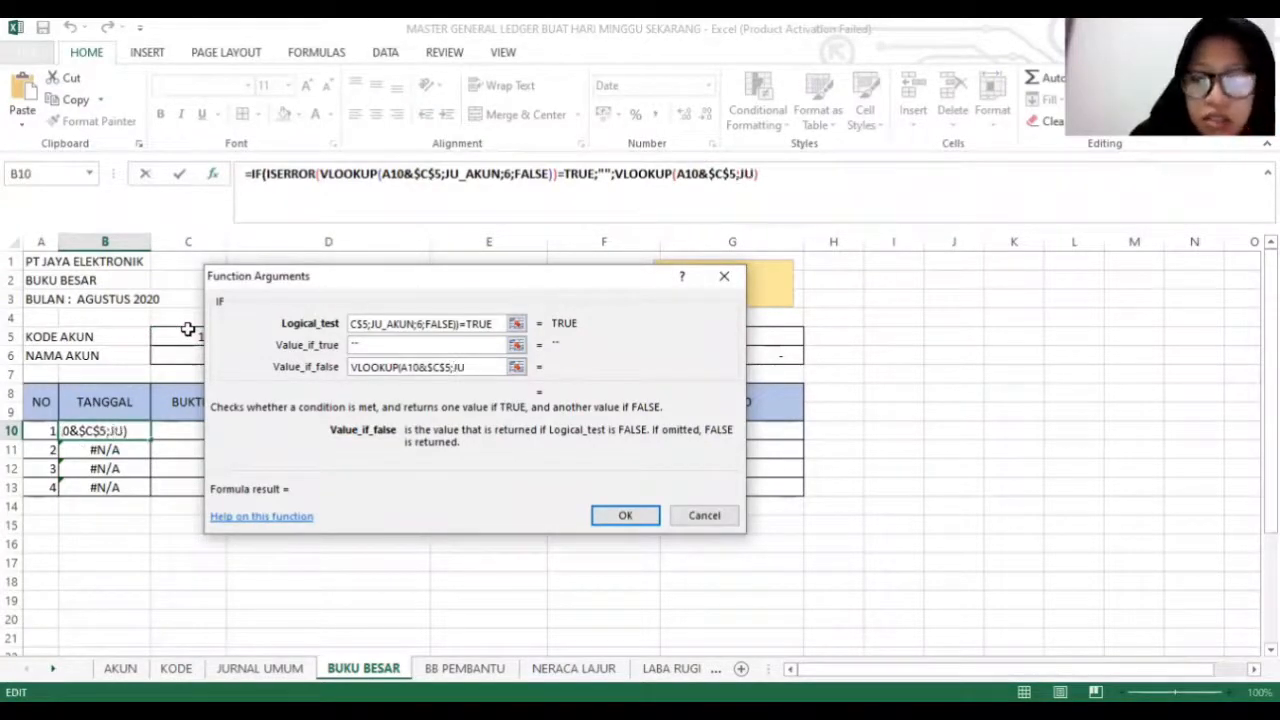
type("_")
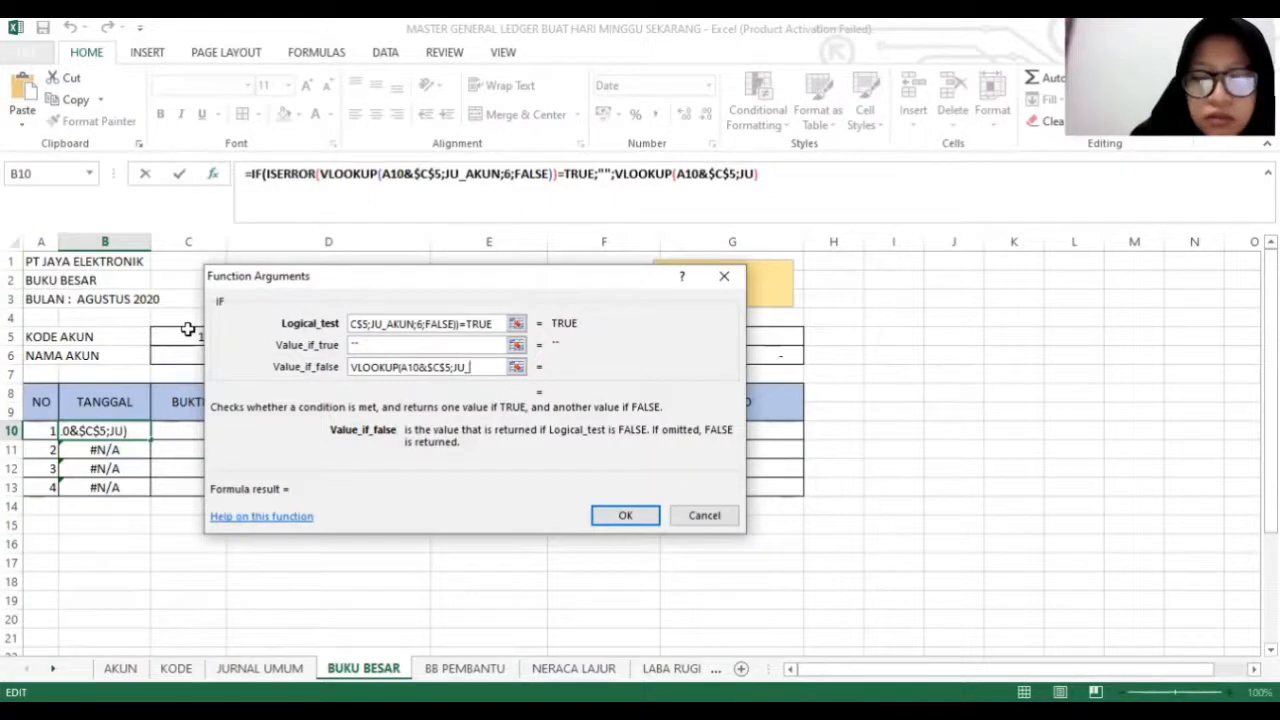
type("AKUN")
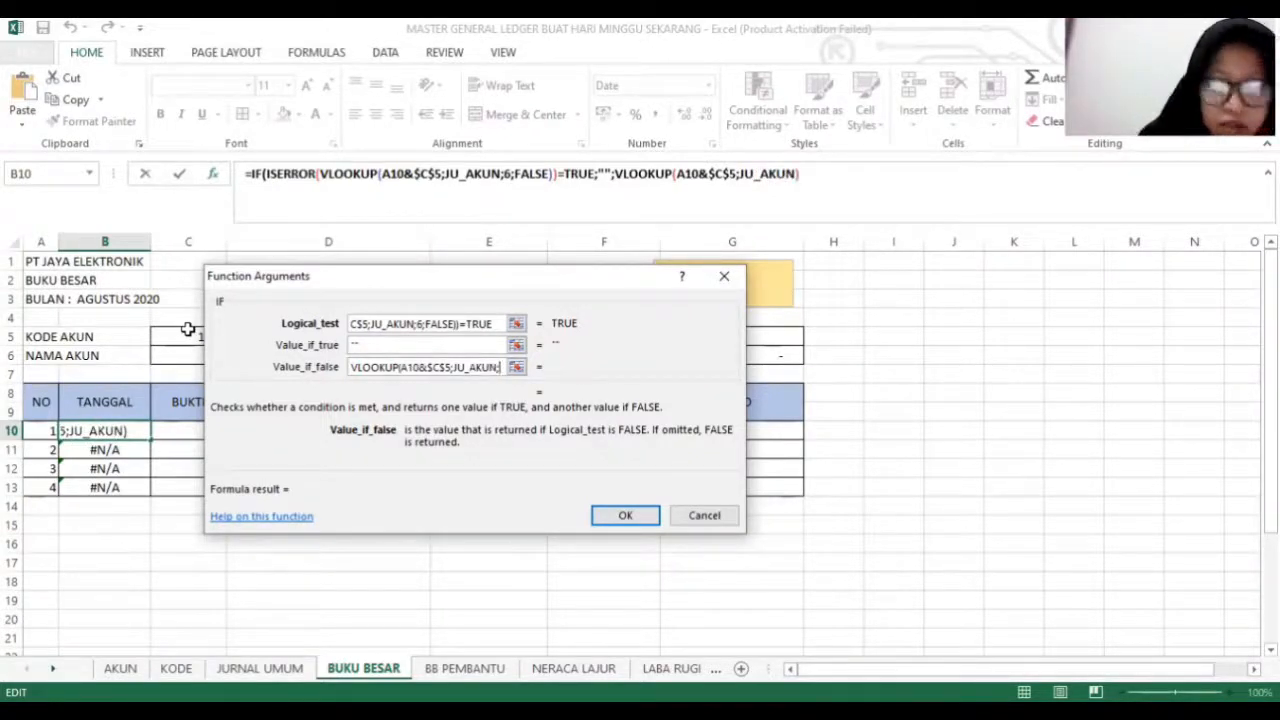
type(";6")
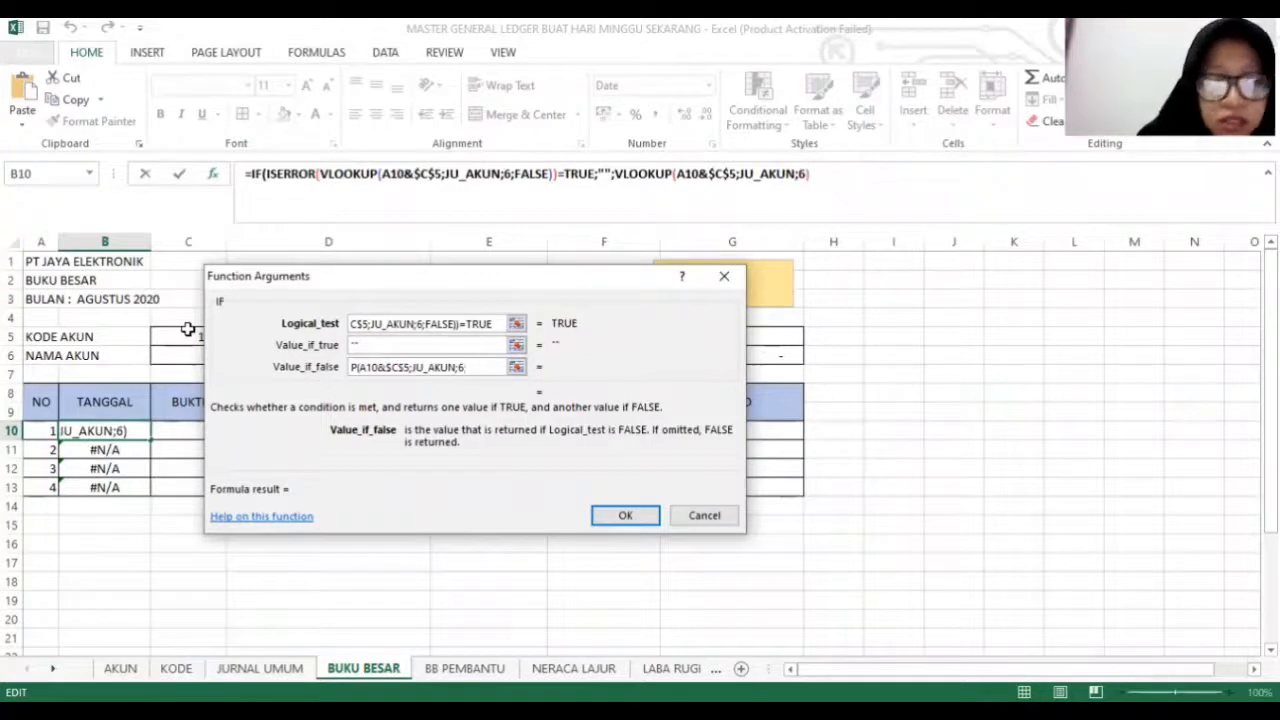
type(";FALSE")
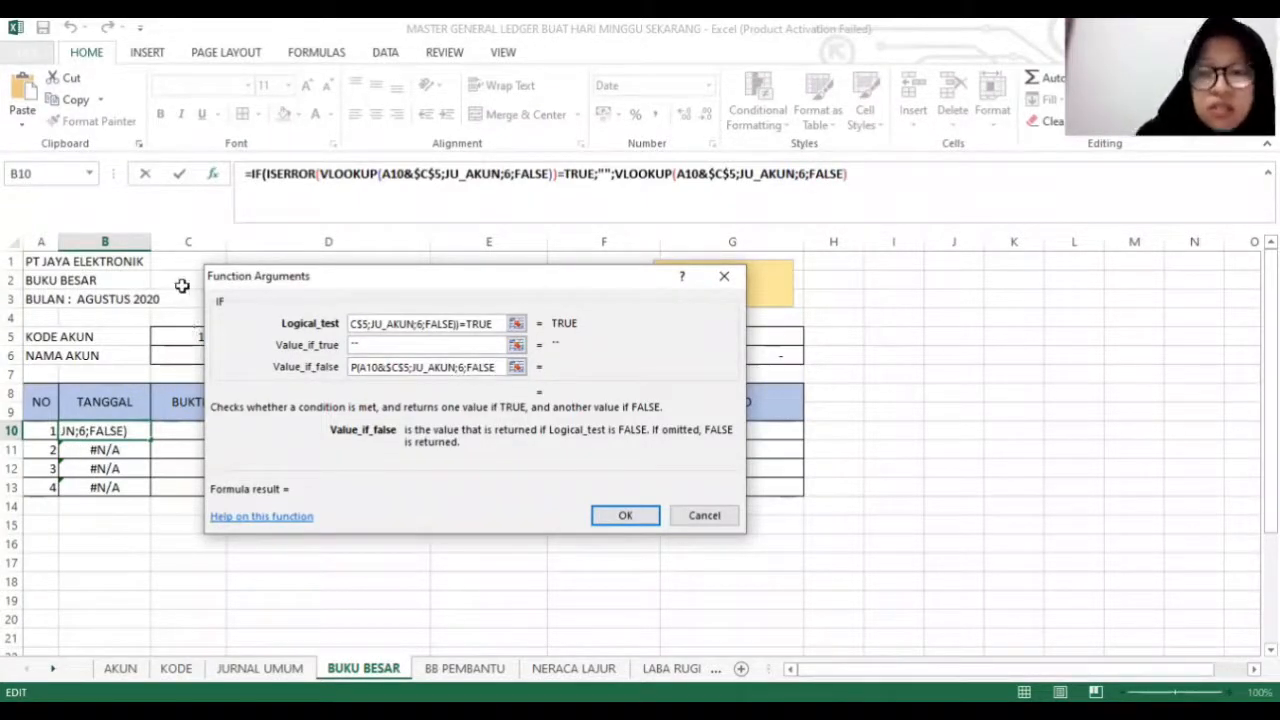
type(")")
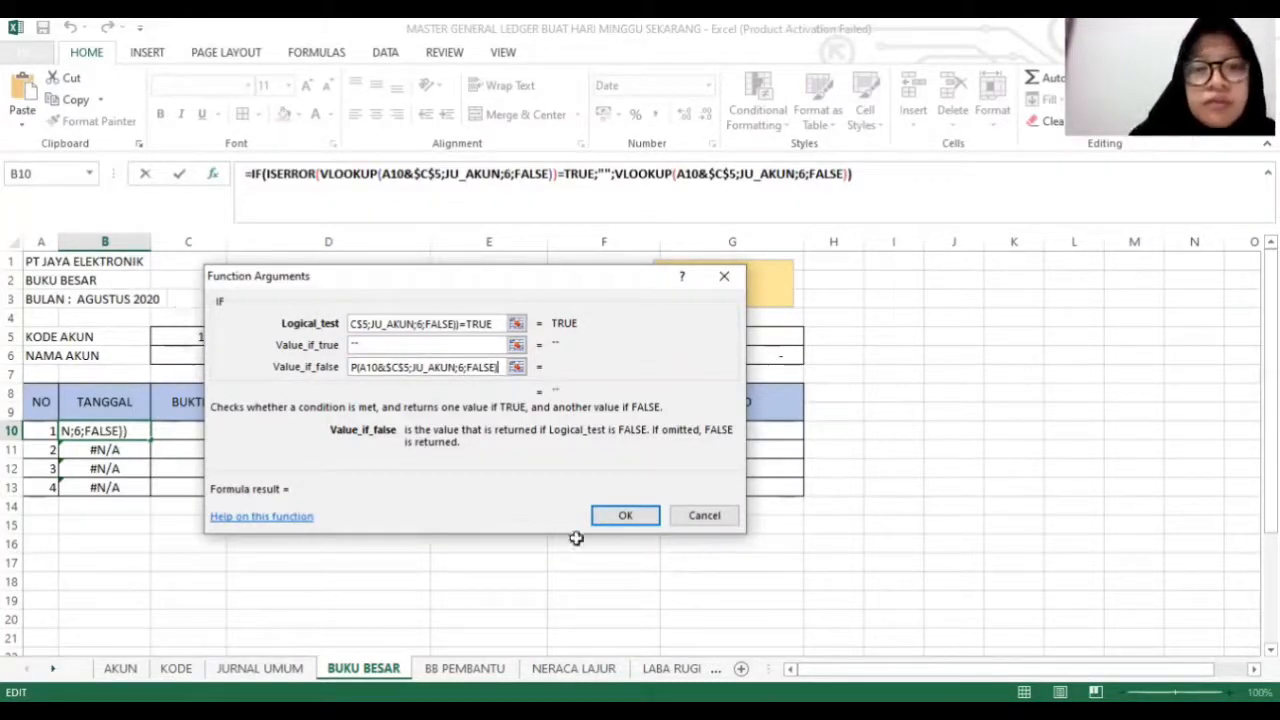
left_click(612, 520)
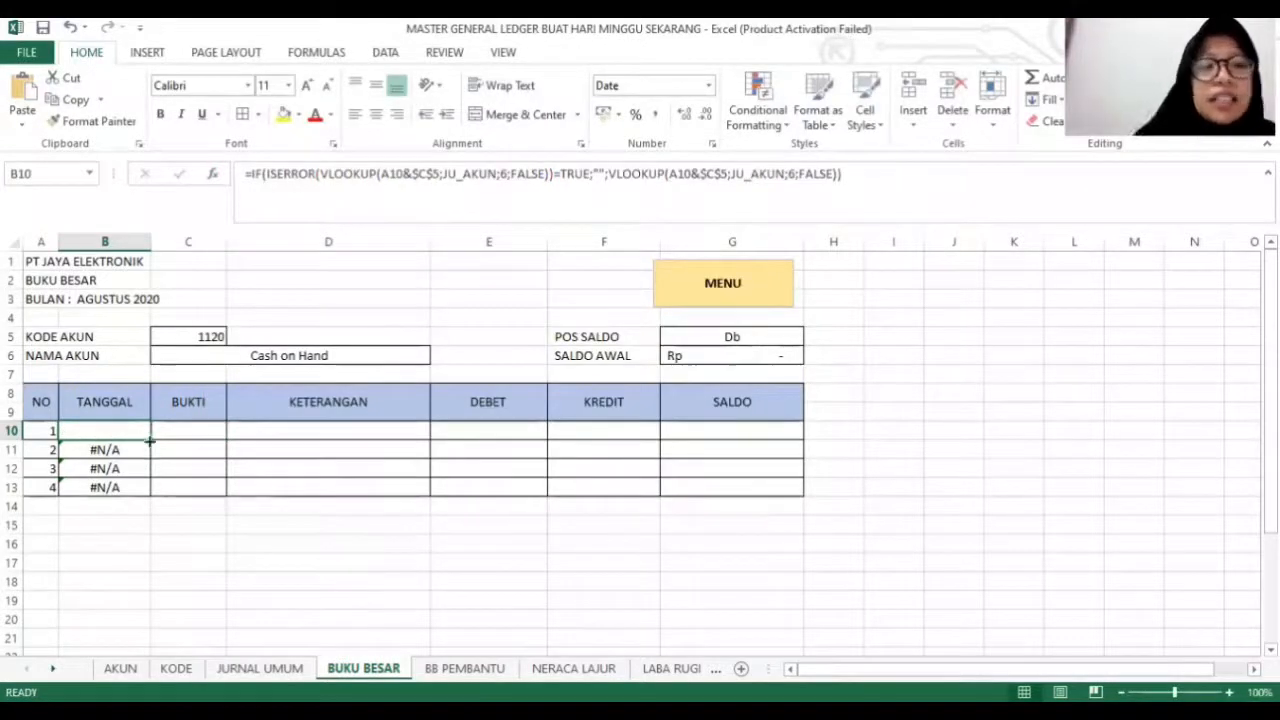
left_click_drag(149, 441, 140, 488)
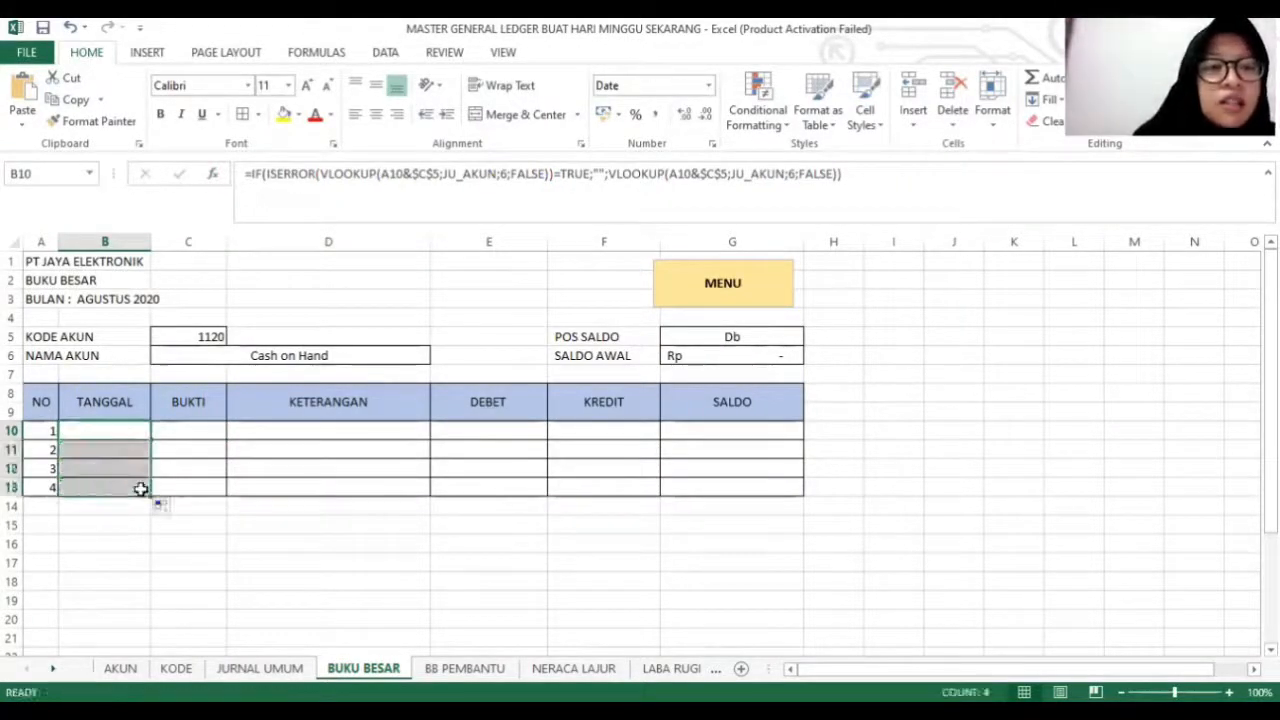
Copy the full formula text of B10 and paste it into C10 under BUKTI.
left_click(180, 428)
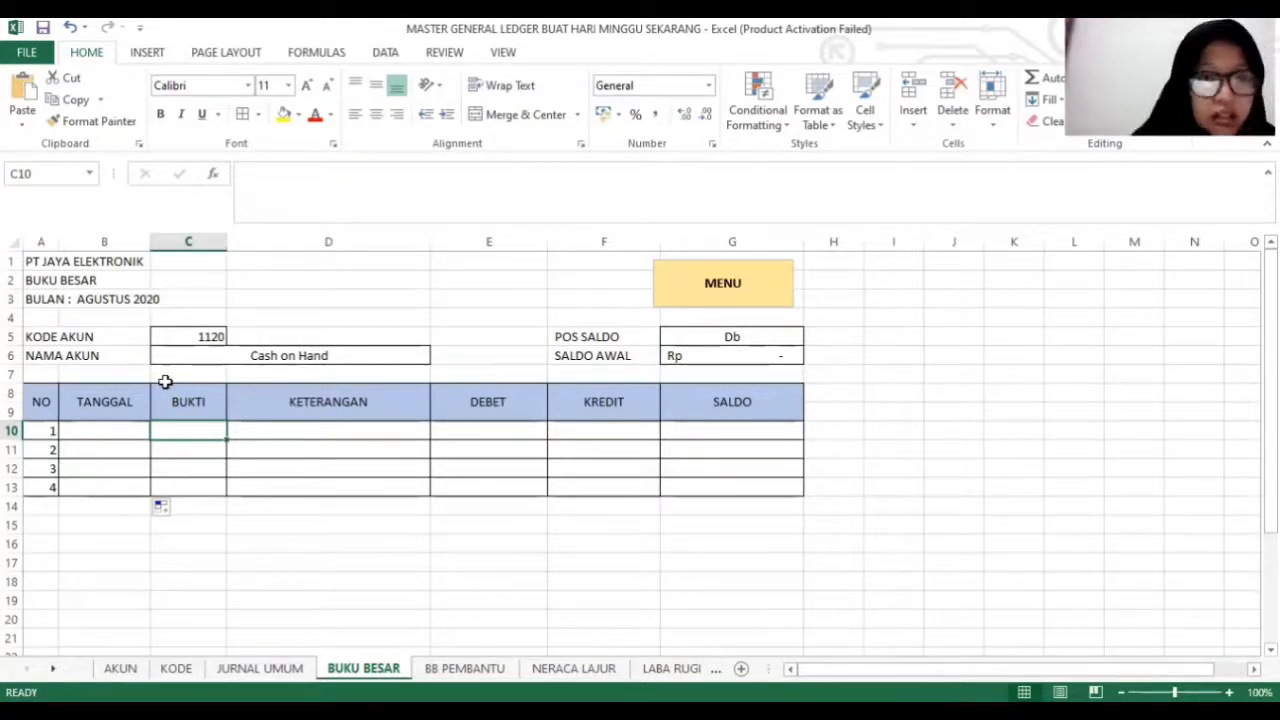
left_click(131, 427)
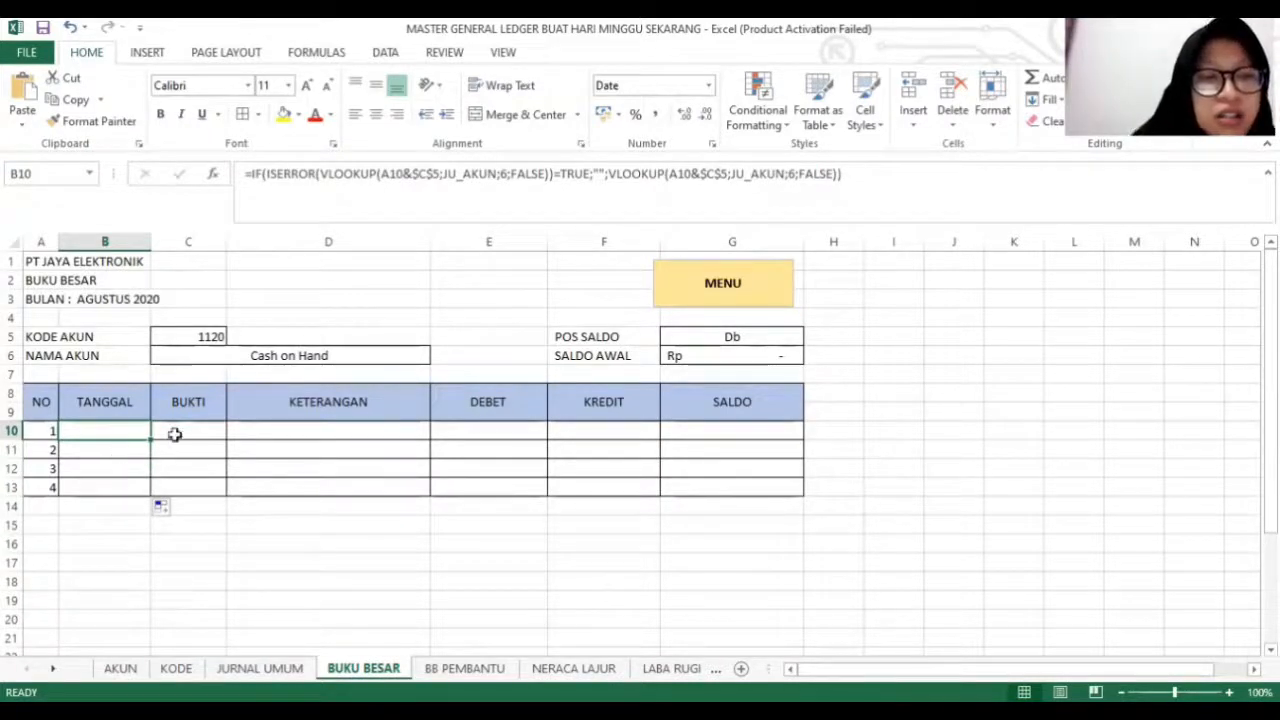
left_click(864, 183)
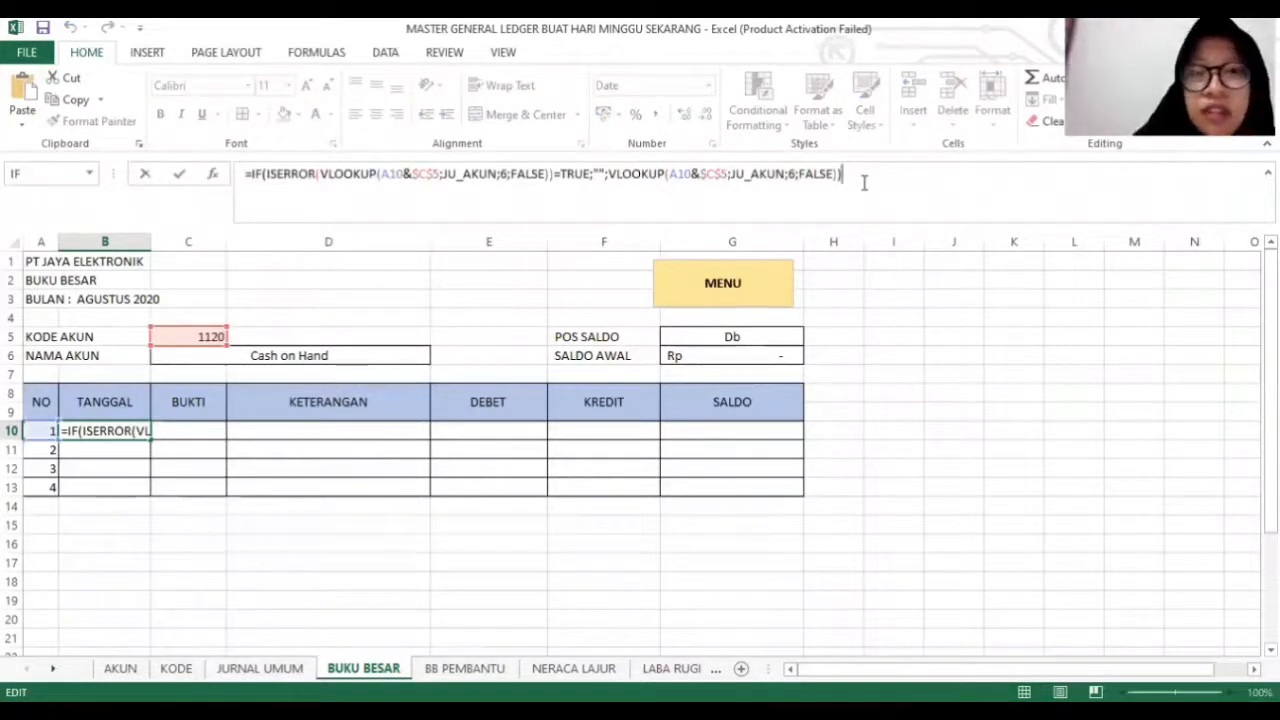
left_click_drag(843, 182, 266, 154)
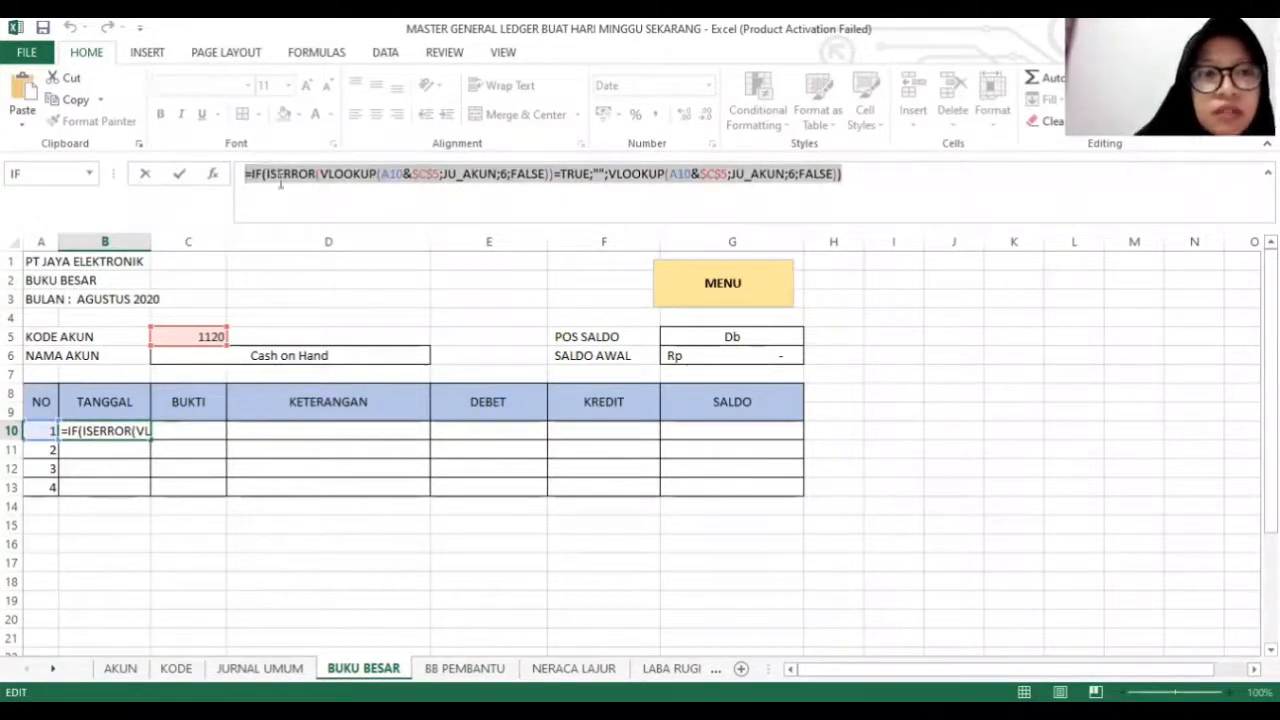
right_click(284, 182)
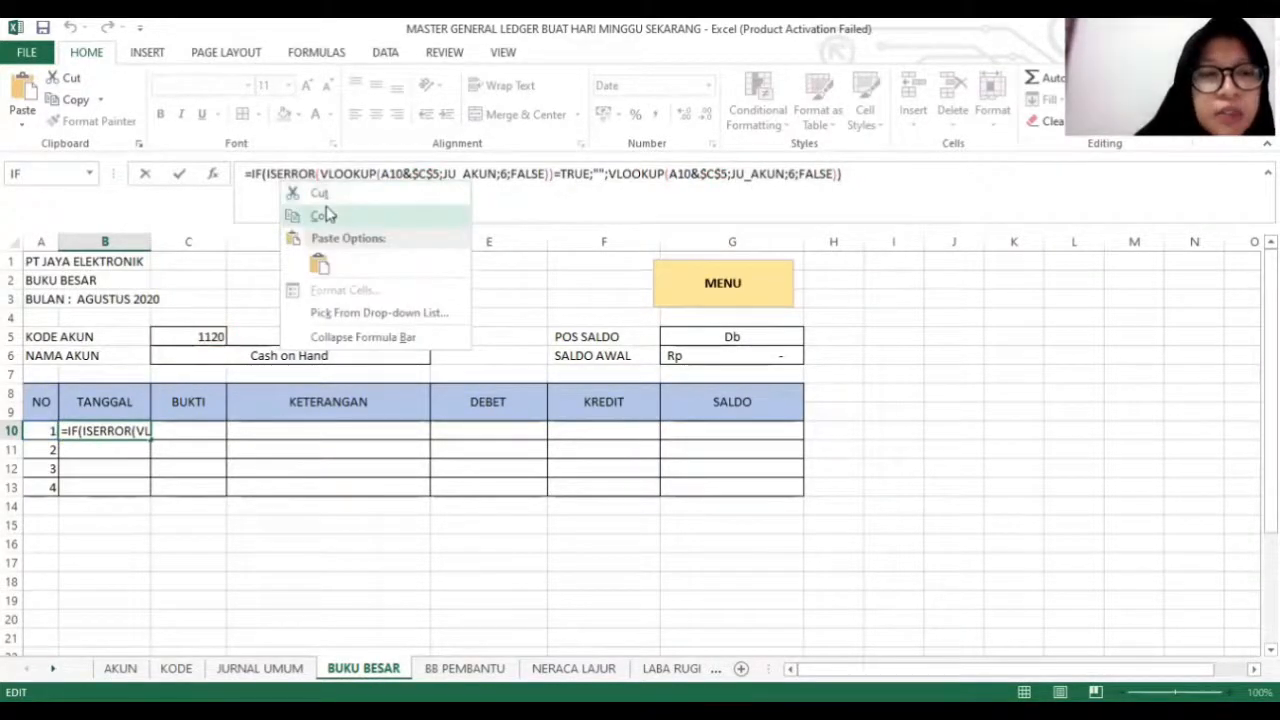
left_click(325, 215)
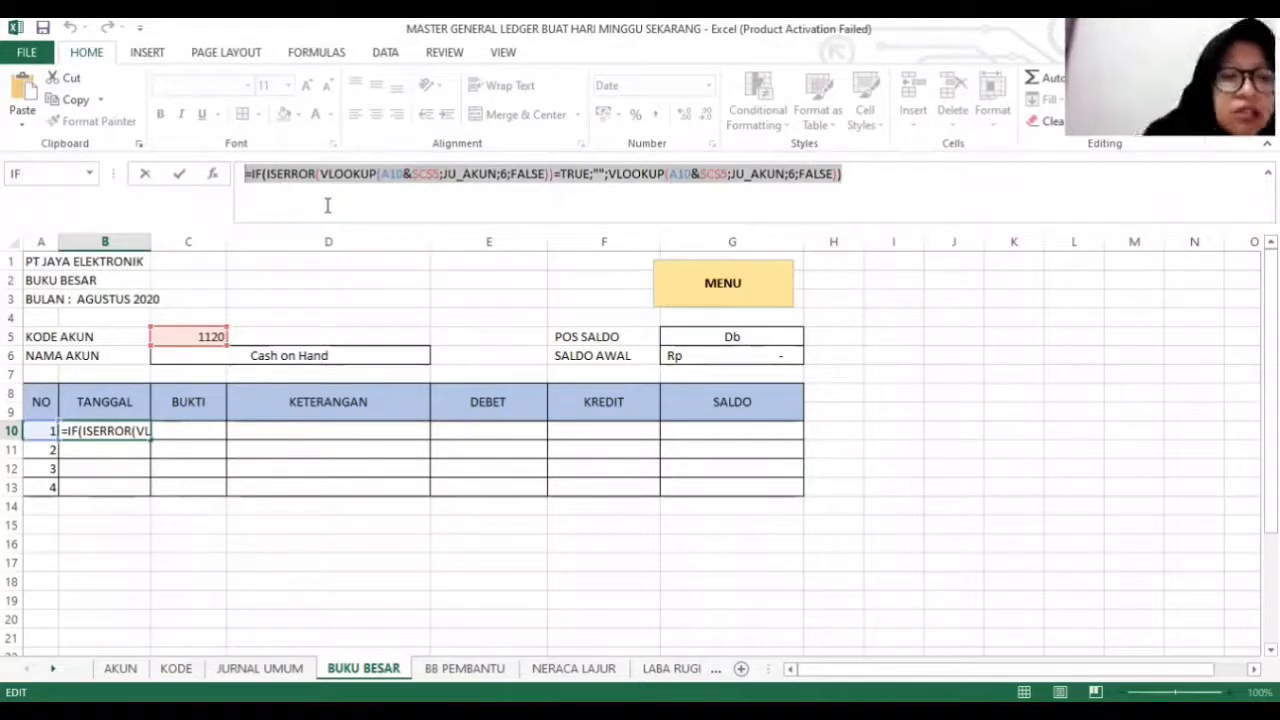
key("ctrl+Return")
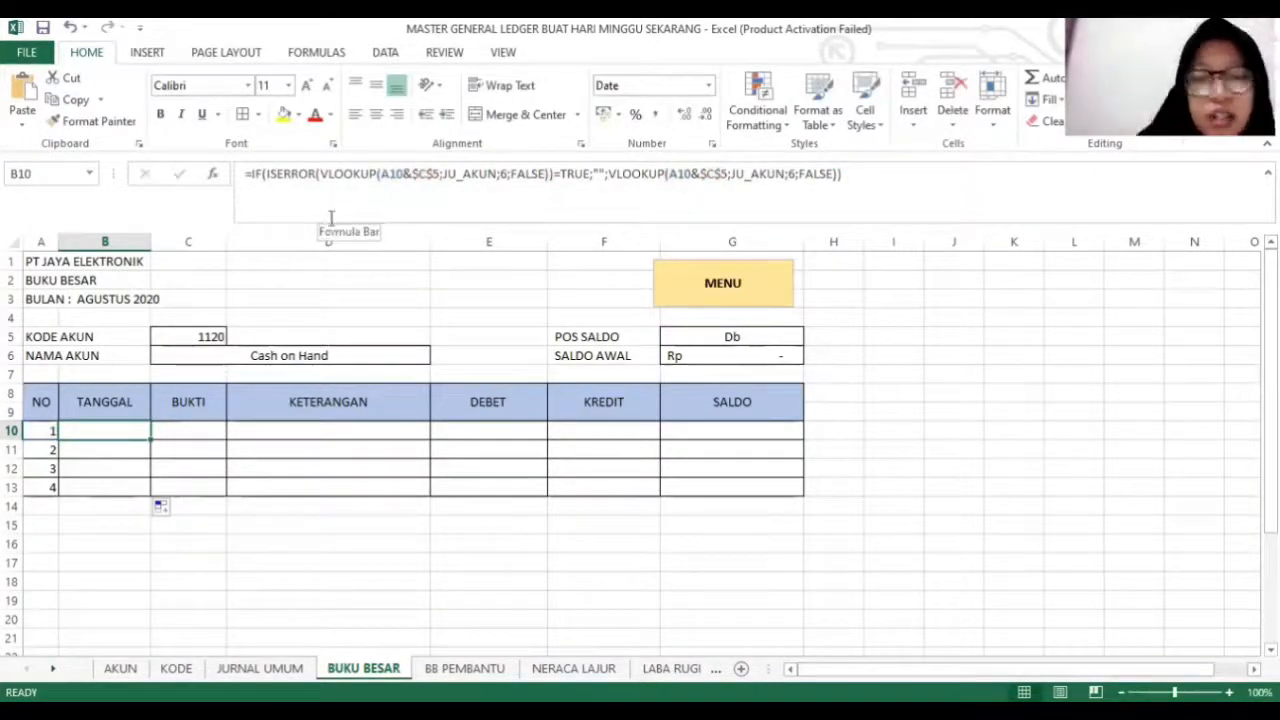
left_click(178, 428)
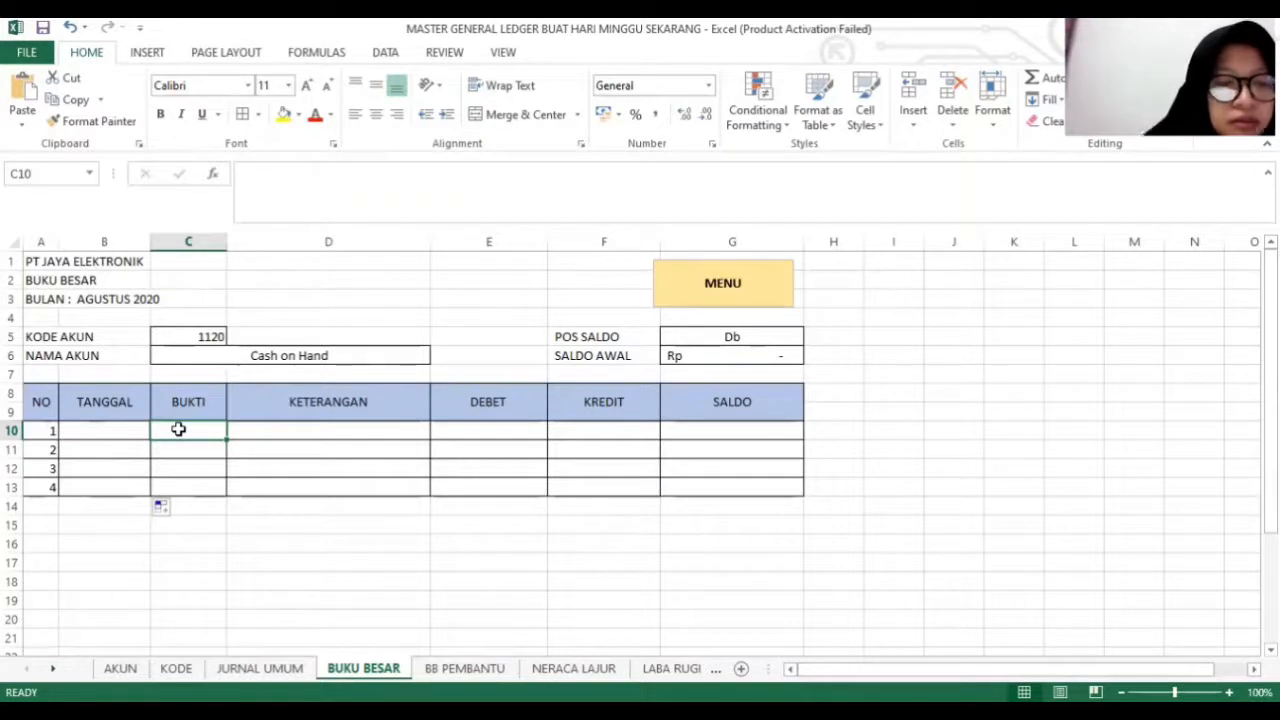
key("ctrl+v")
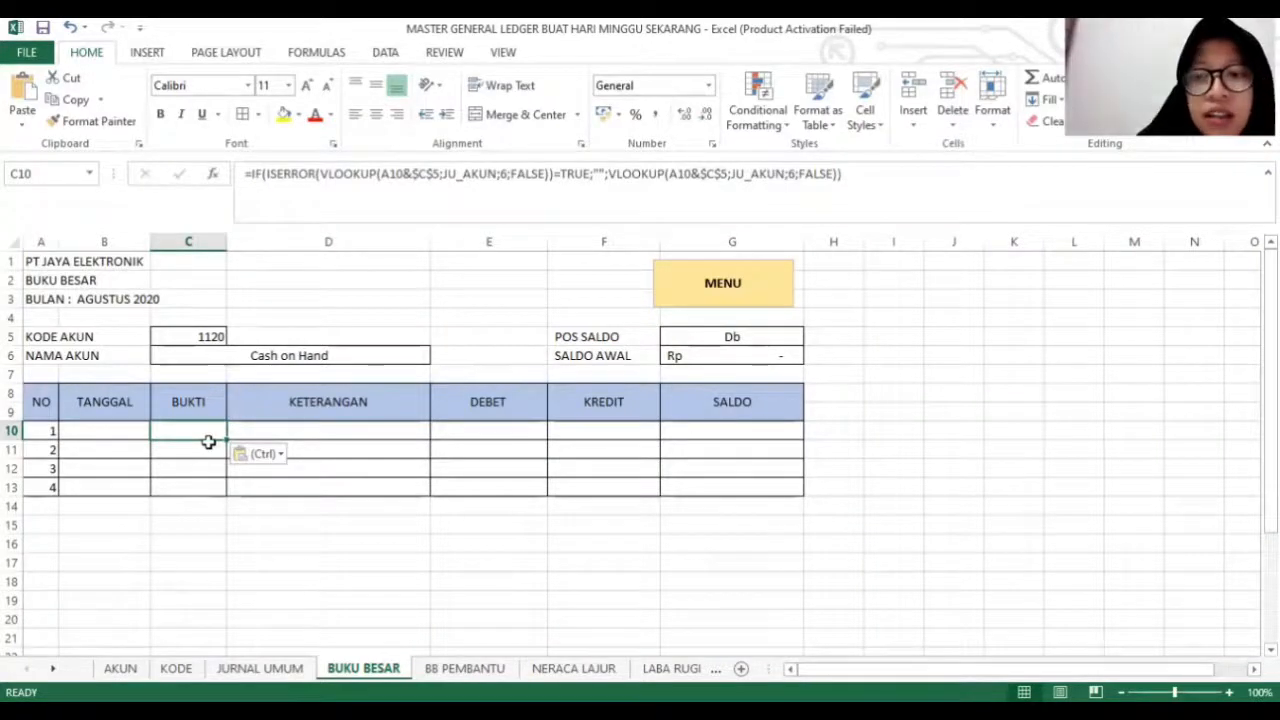
Change the column index to 7 in both VLOOKUPs of C10 and fill the formula down to C13.
left_click(477, 200)
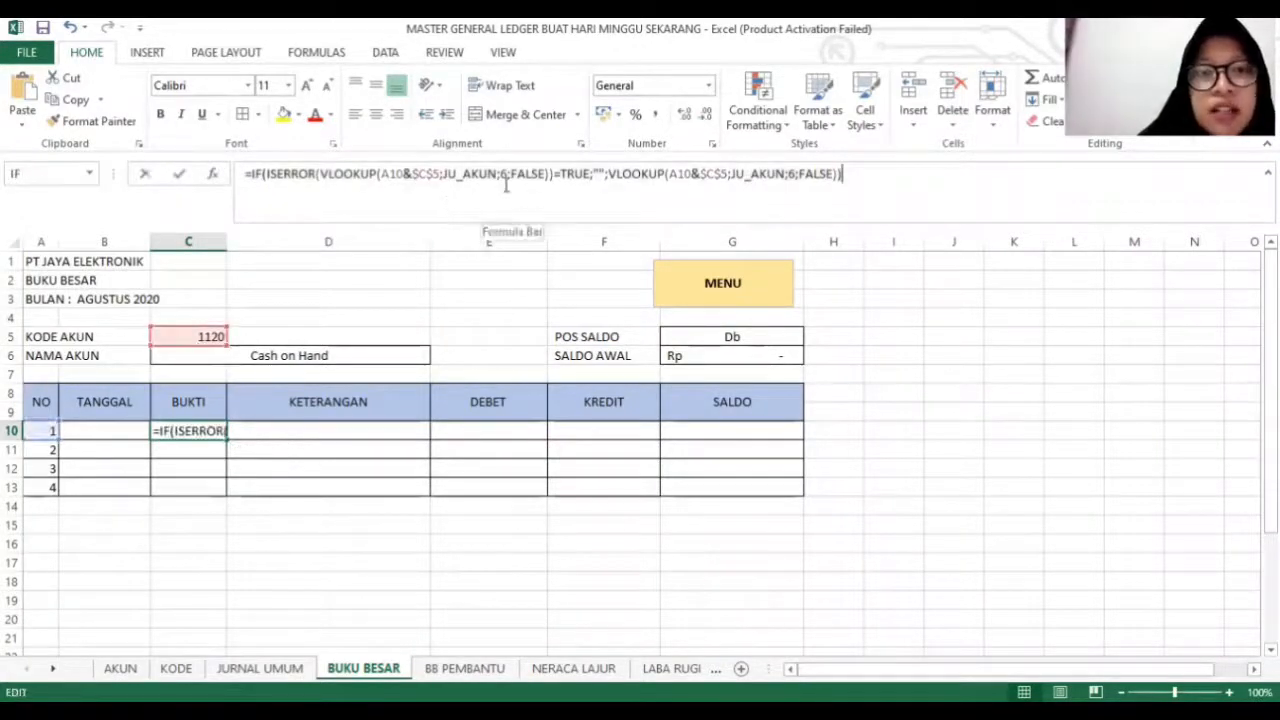
left_click(502, 178)
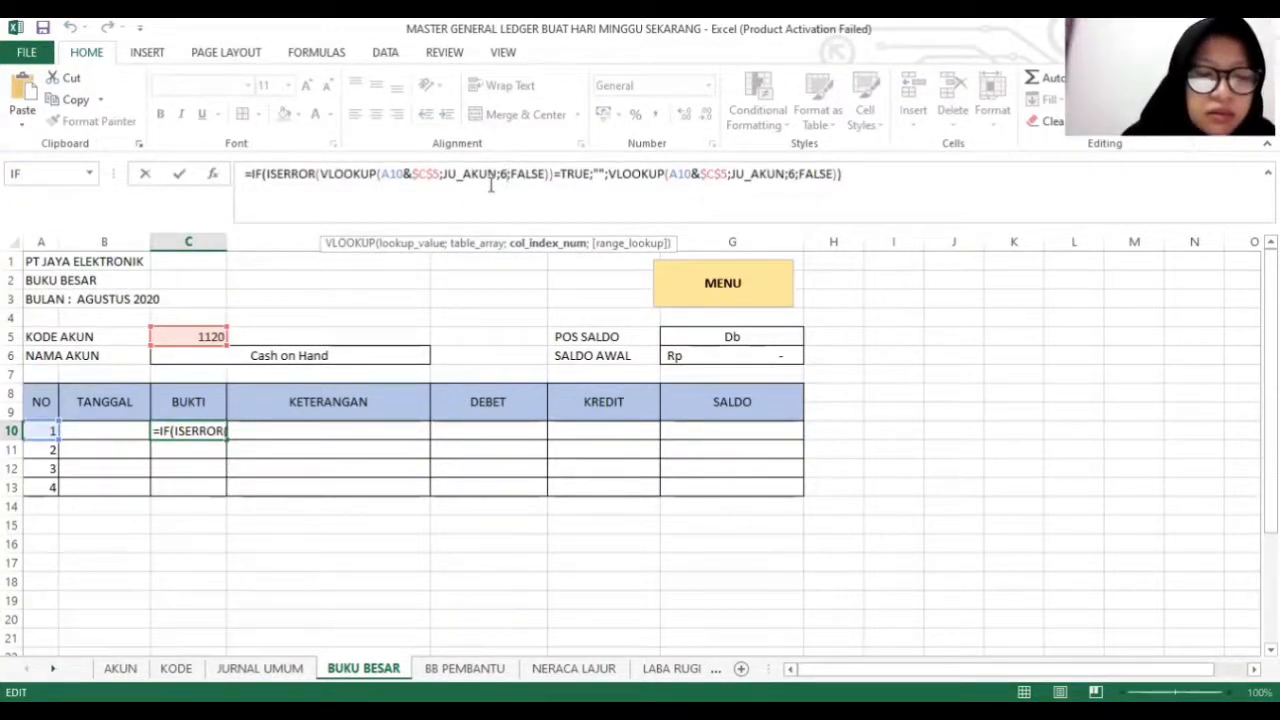
key("BackSpace")
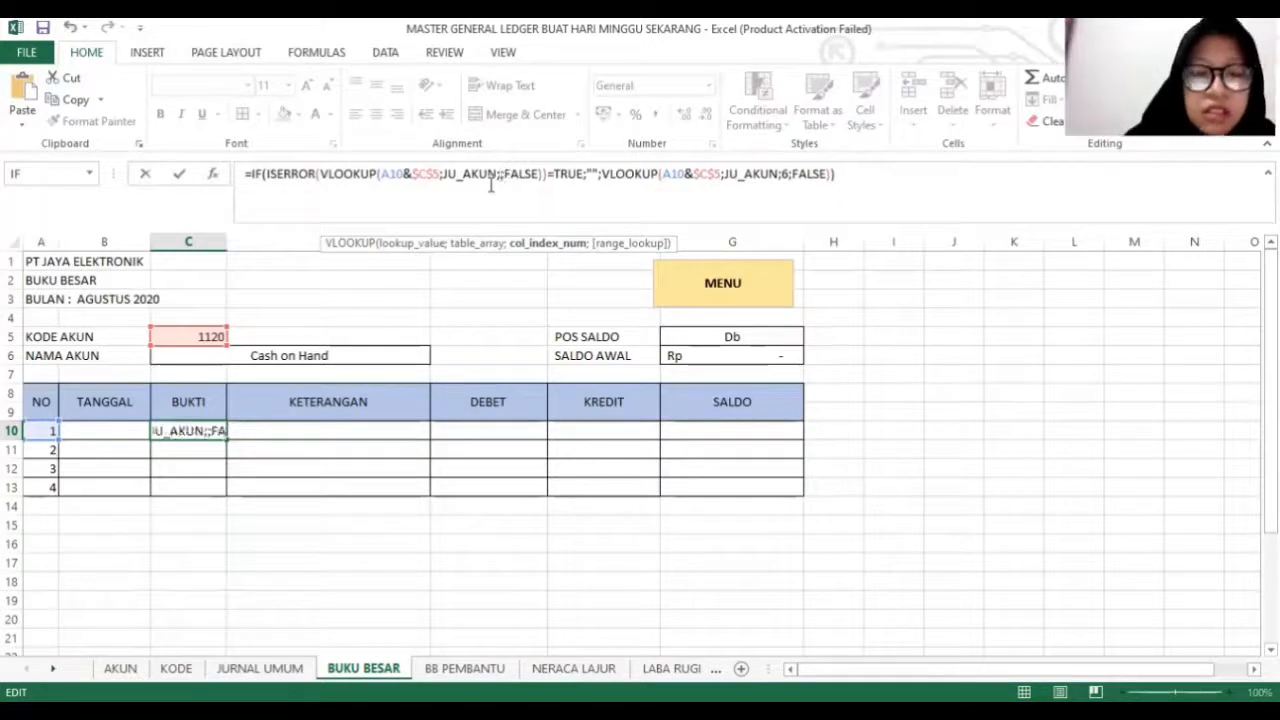
type("7")
left_click(789, 164)
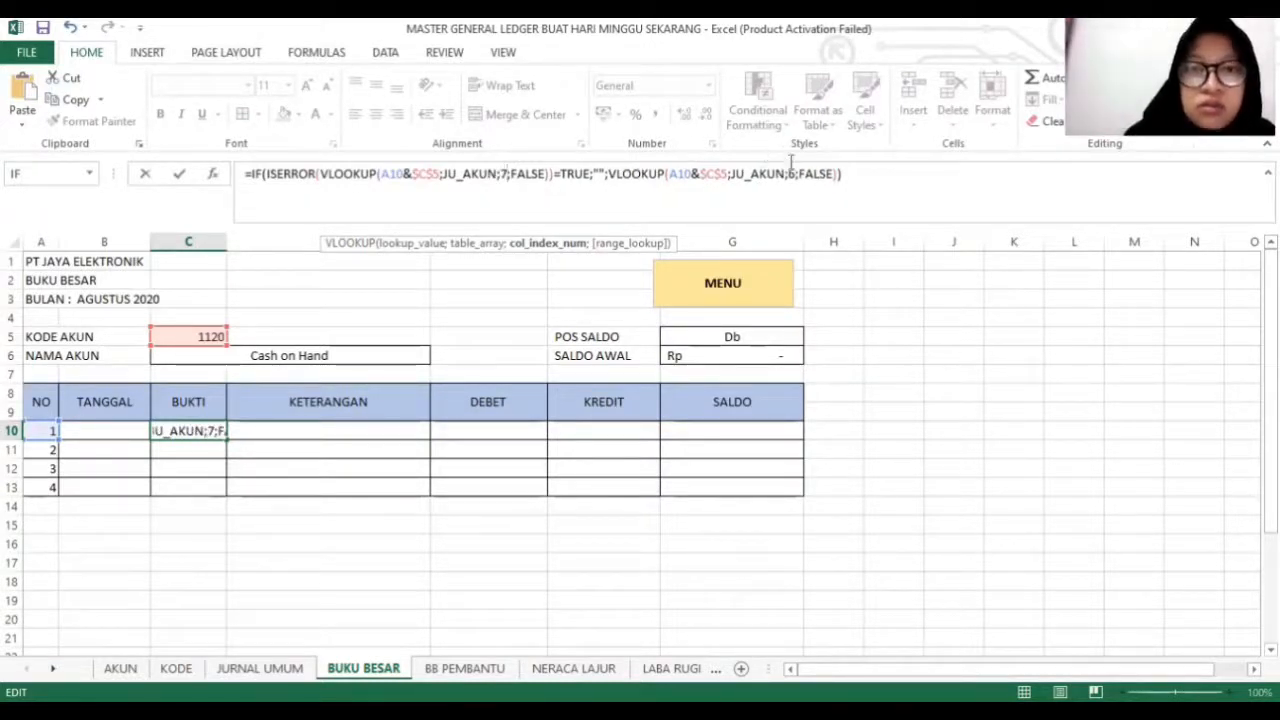
left_click(793, 167)
key("BackSpace")
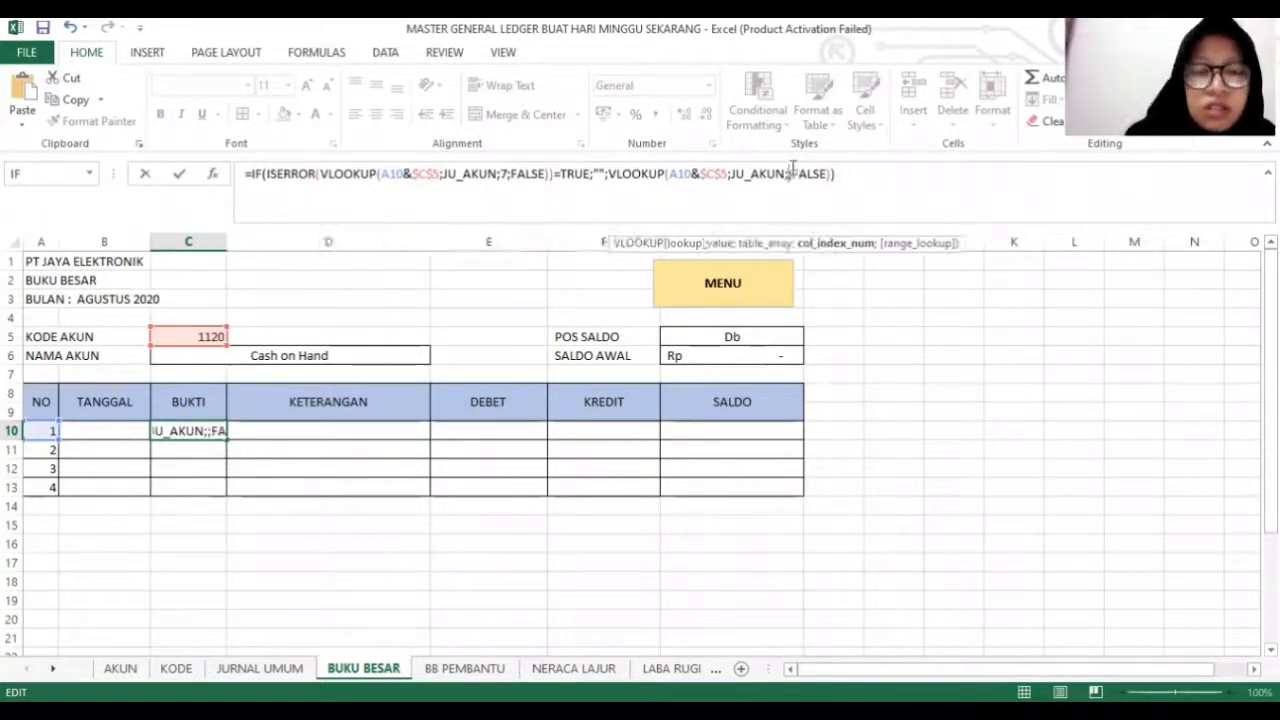
type("7")
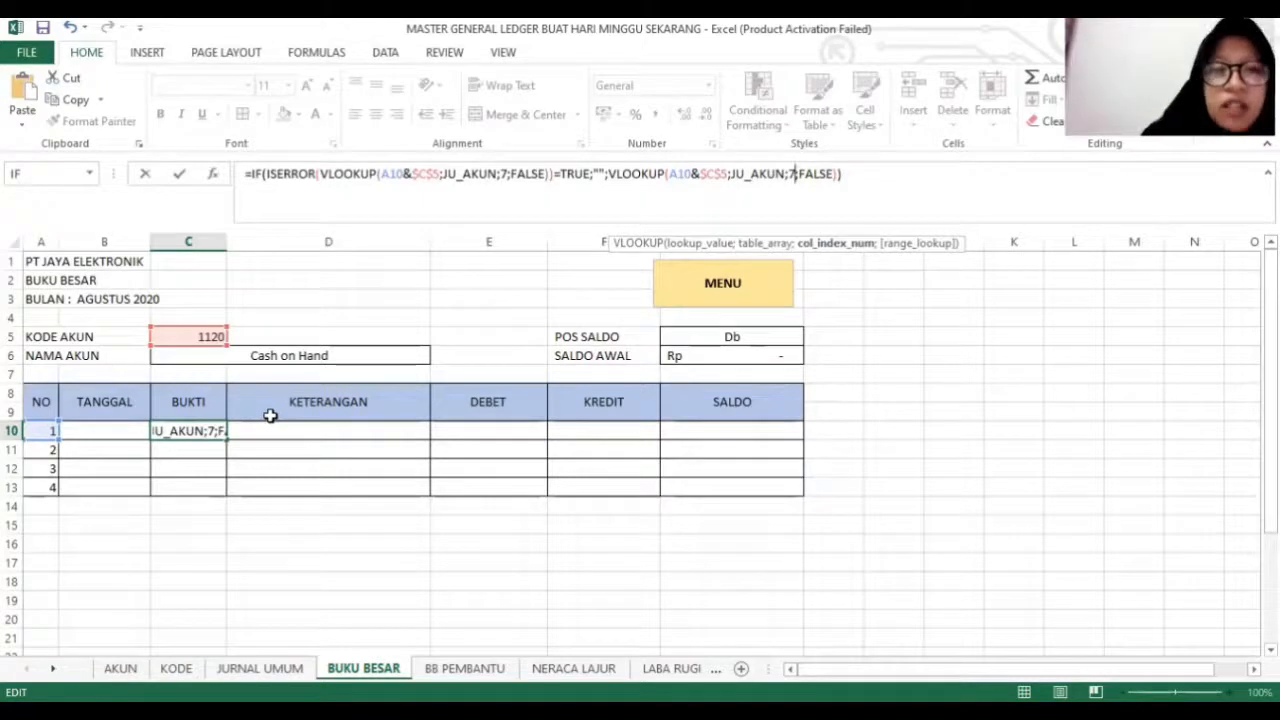
key("Return")
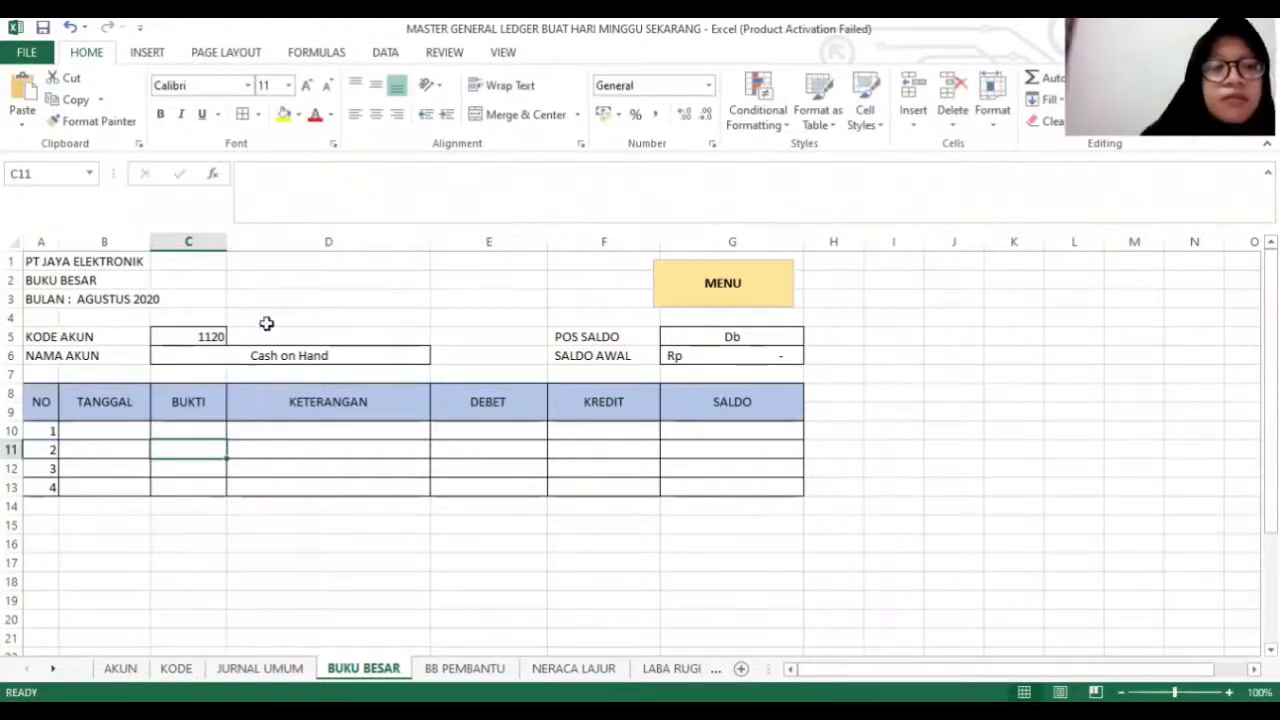
left_click(222, 436)
left_click_drag(228, 440, 228, 496)
Set the KODE AKUN in C5 to account 1110.
left_click(214, 337)
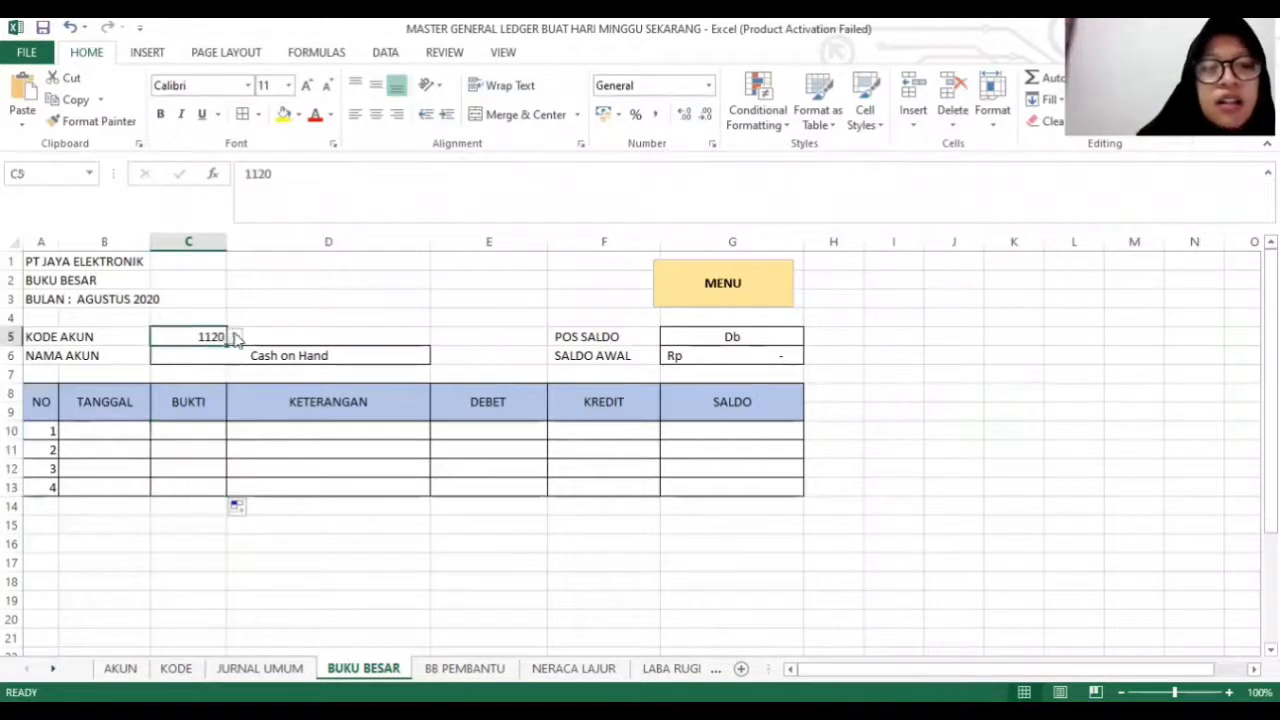
left_click(235, 337)
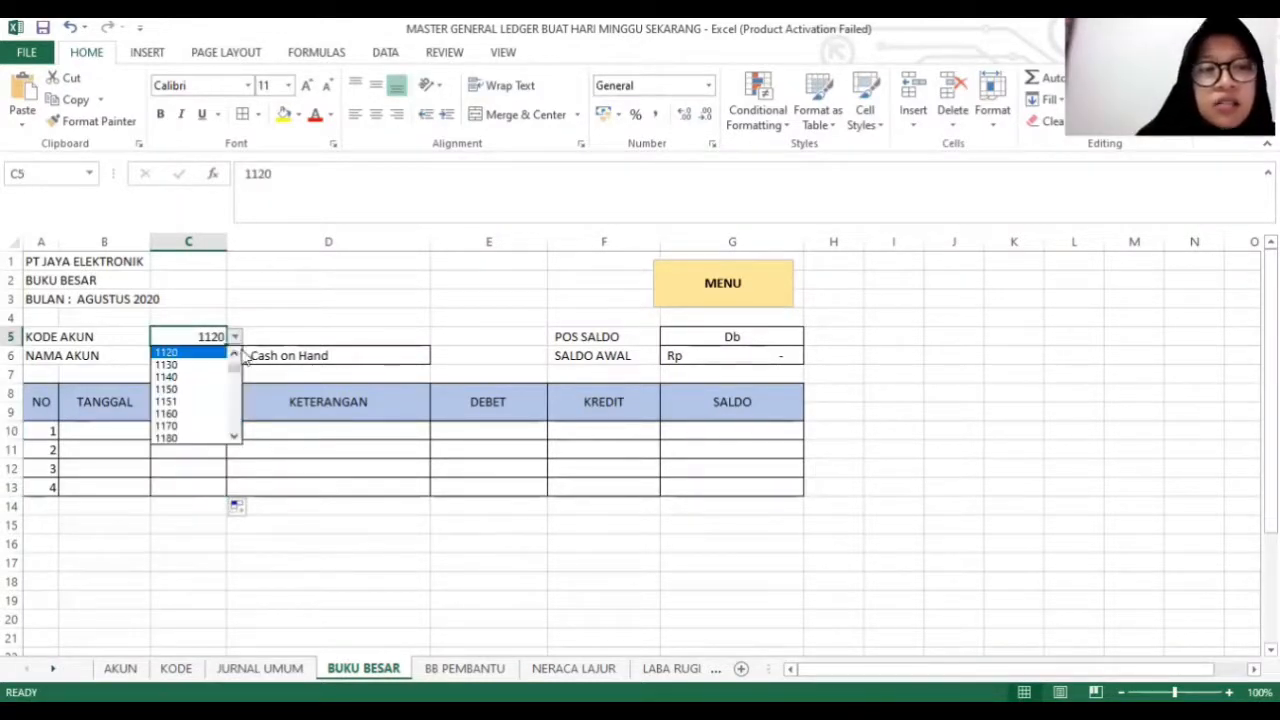
left_click(203, 353)
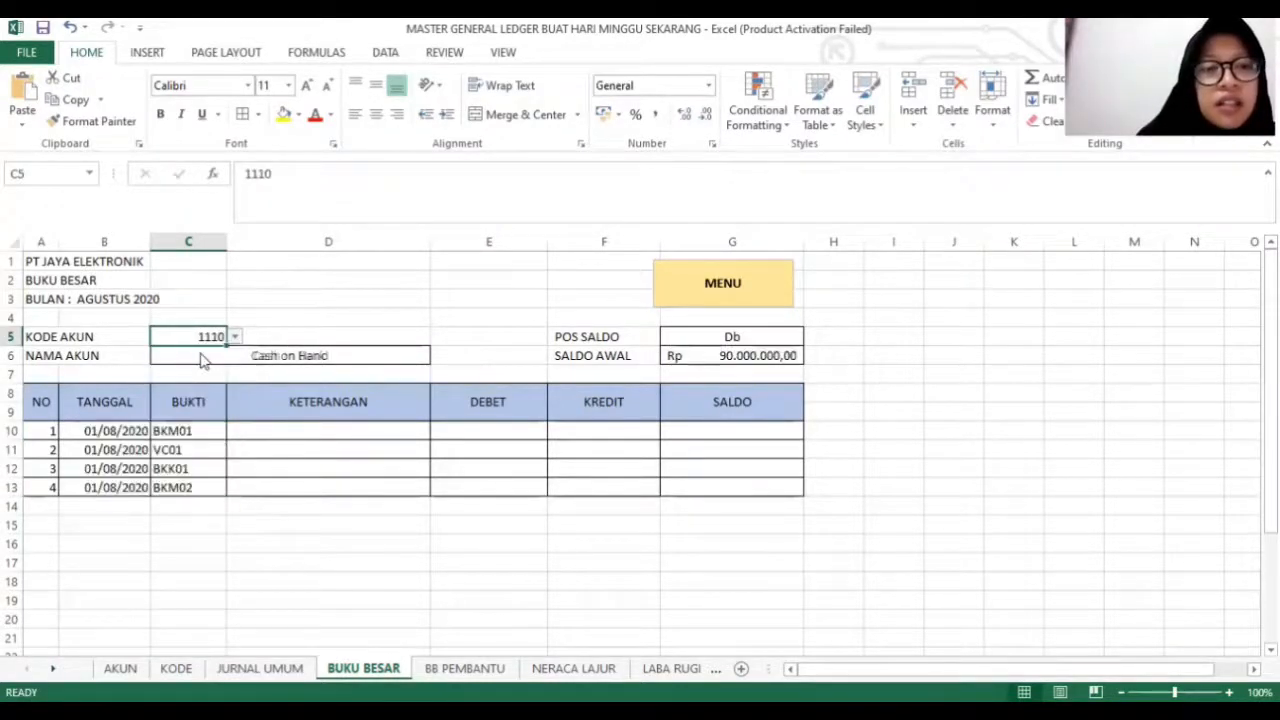
Copy the full formula text of C10 and paste it into D10 under KETERANGAN.
left_click(237, 429)
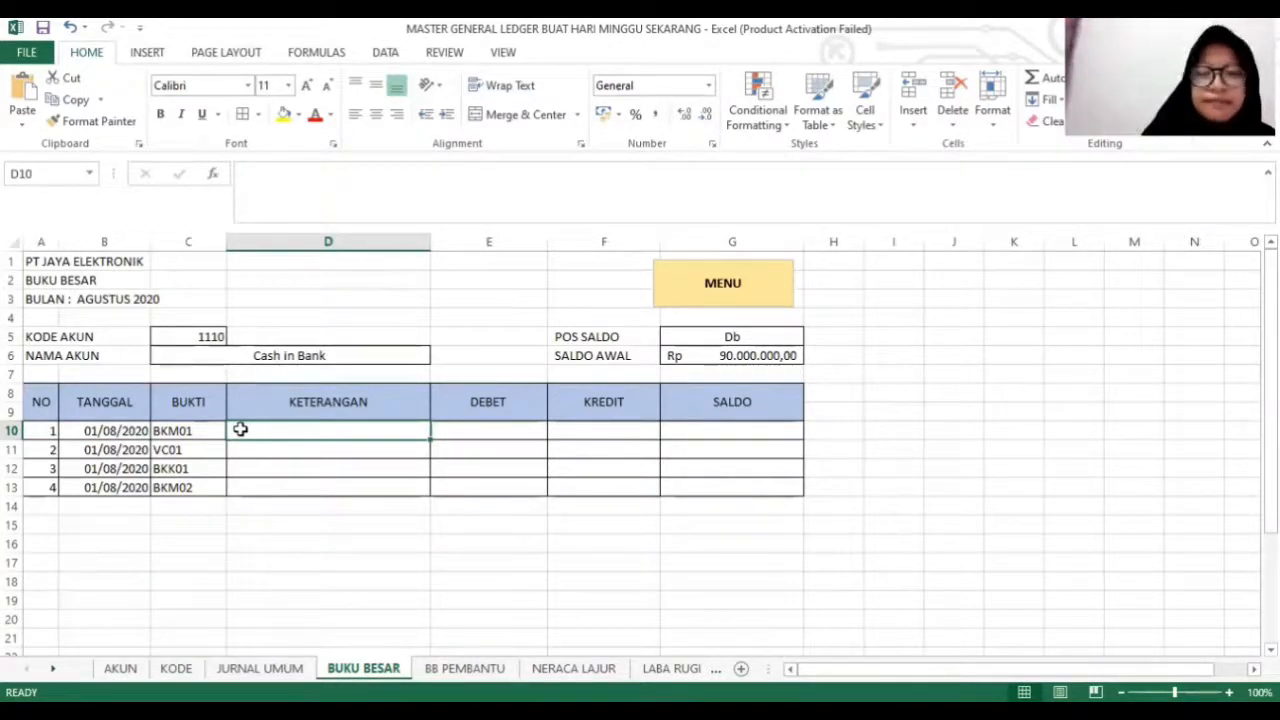
left_click(152, 430)
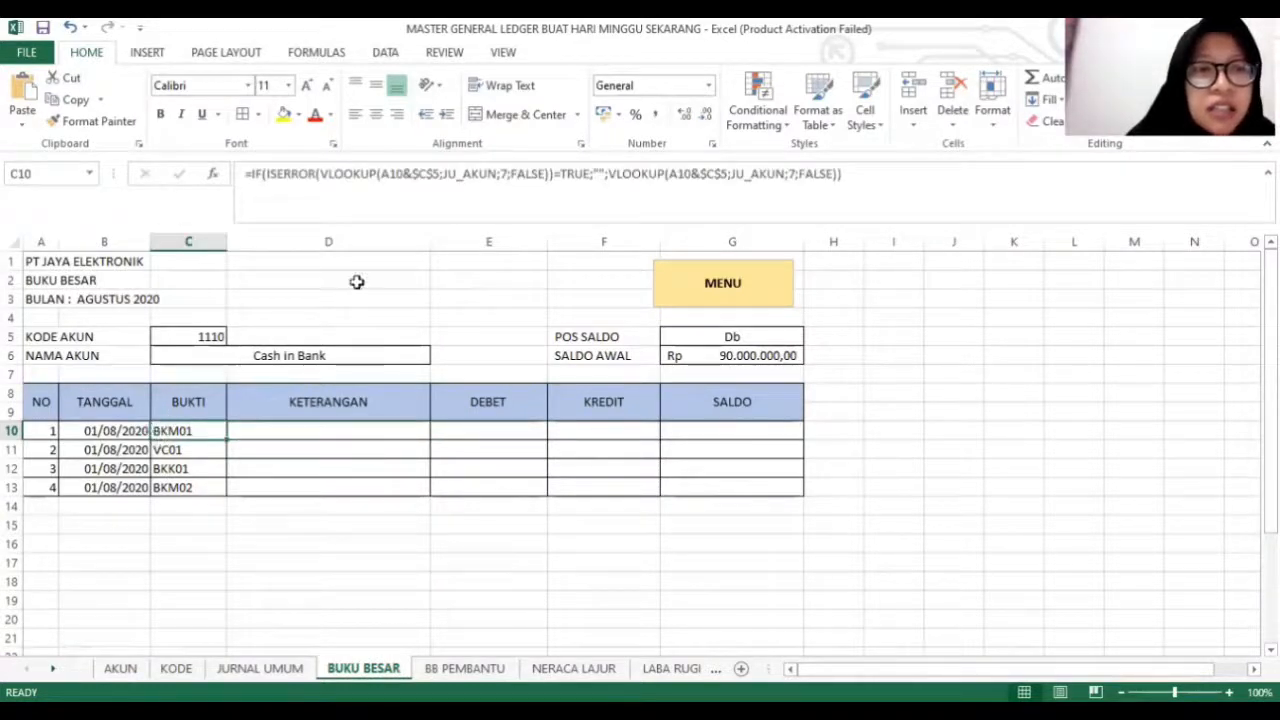
left_click_drag(840, 175, 238, 162)
key("ctrl+c")
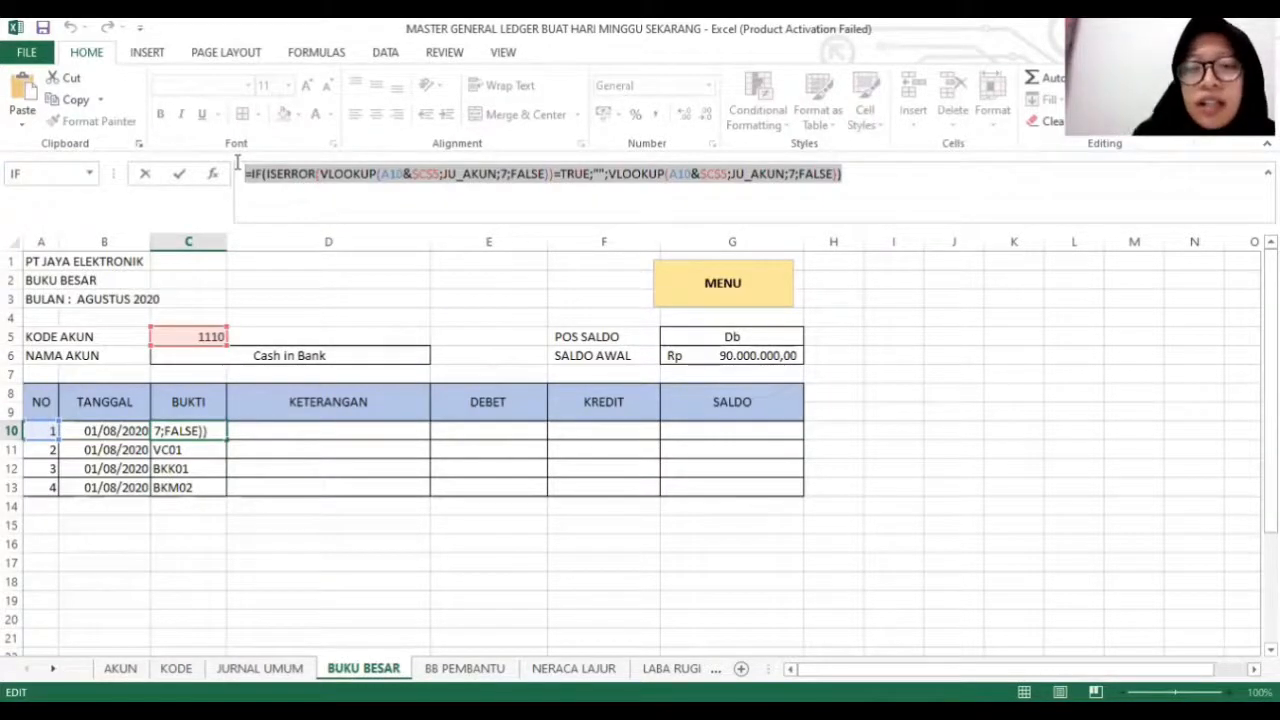
key("Escape")
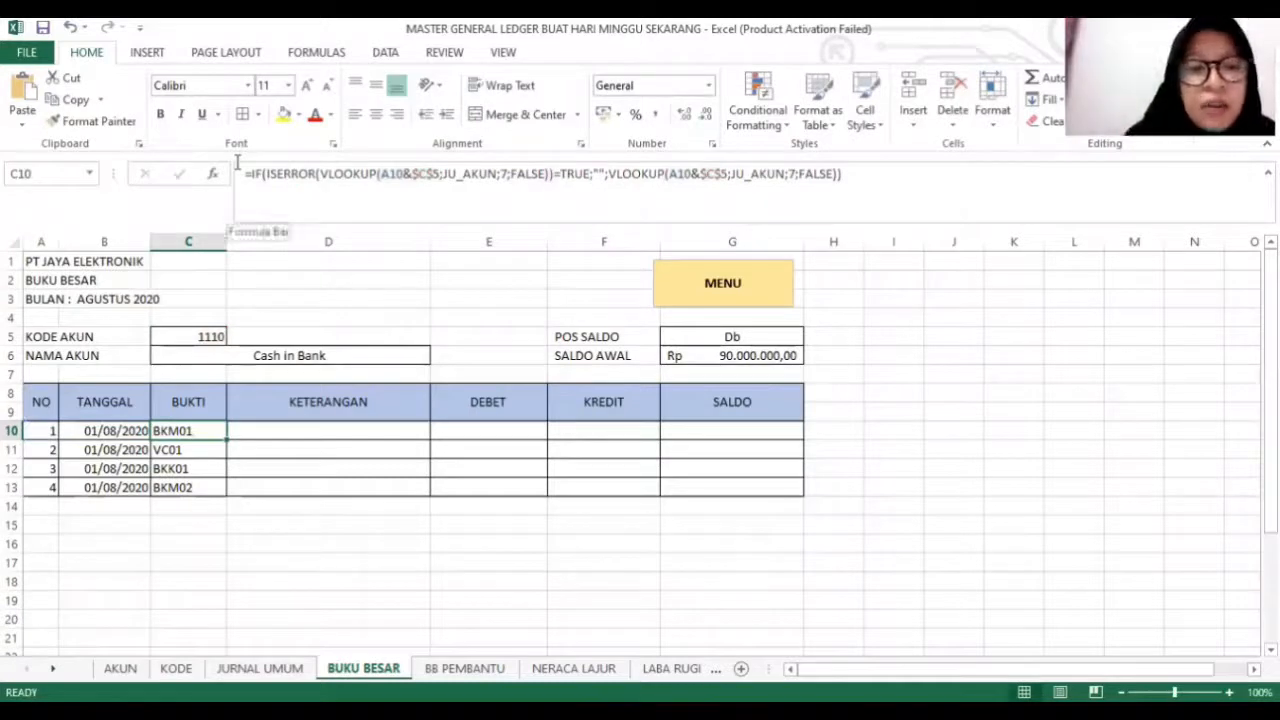
left_click(278, 429)
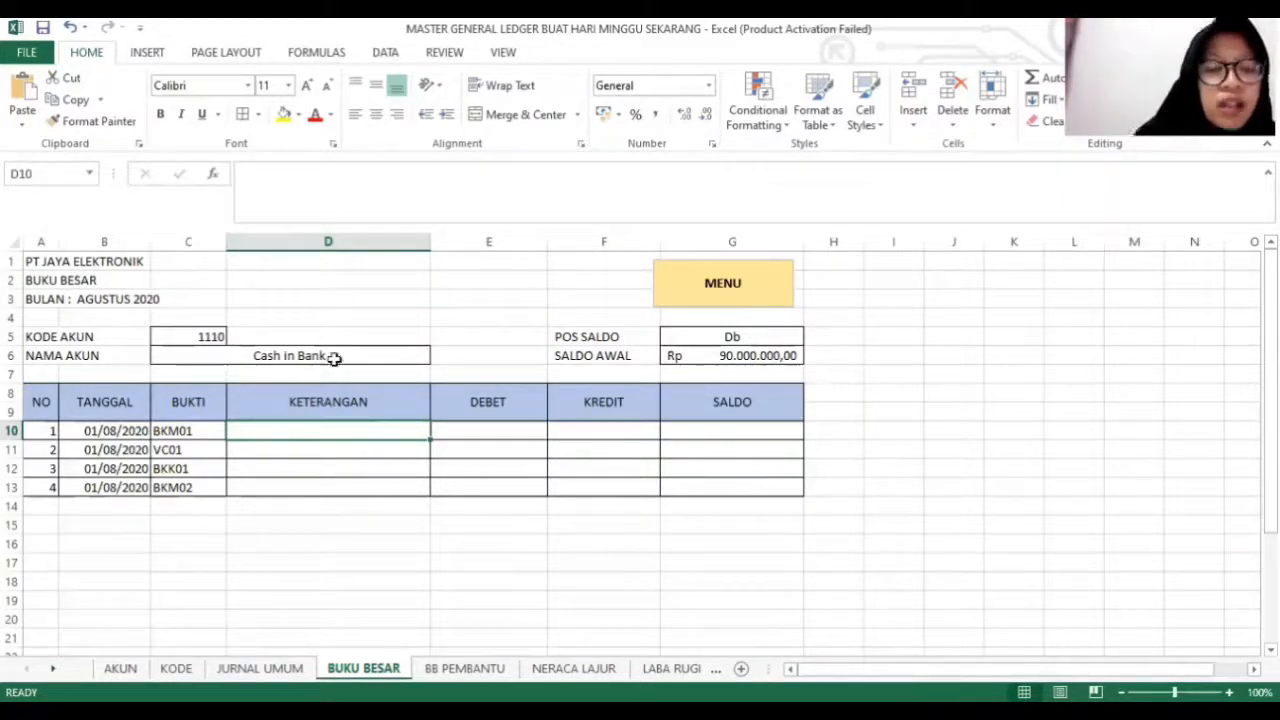
key("ctrl+v")
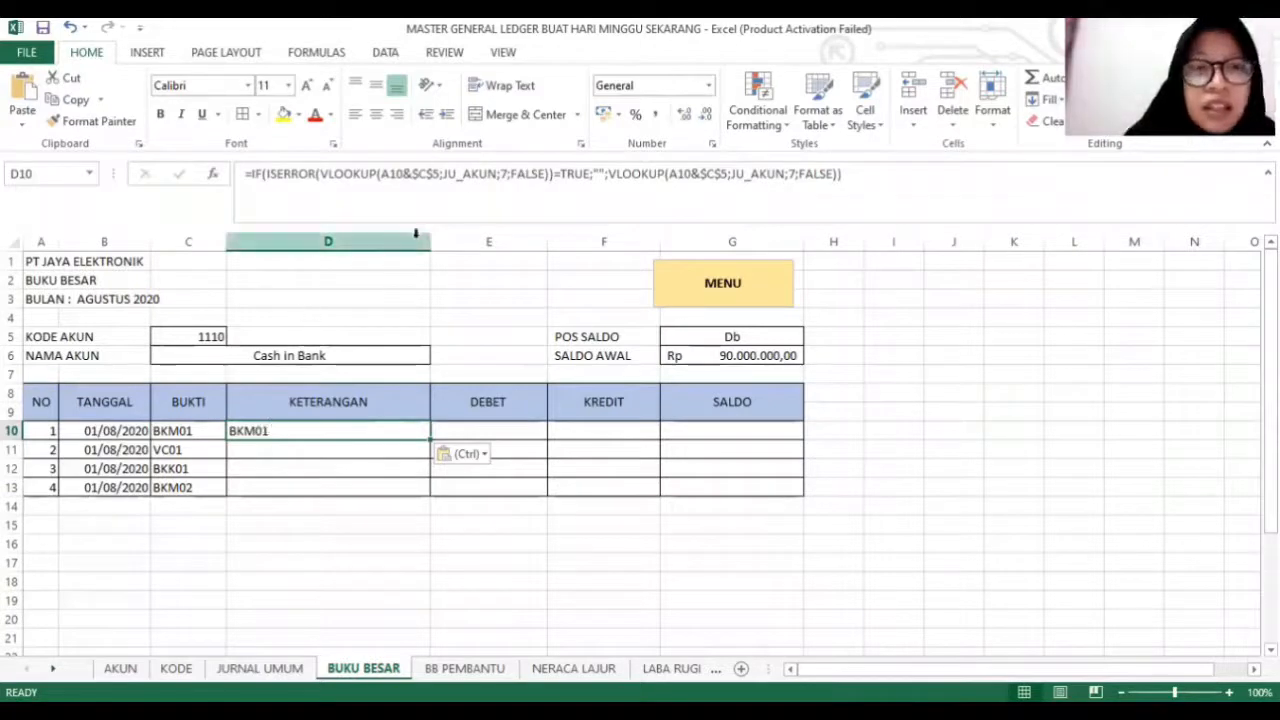
Change the column index to 8 in both VLOOKUPs of the D10 formula.
left_click(510, 174)
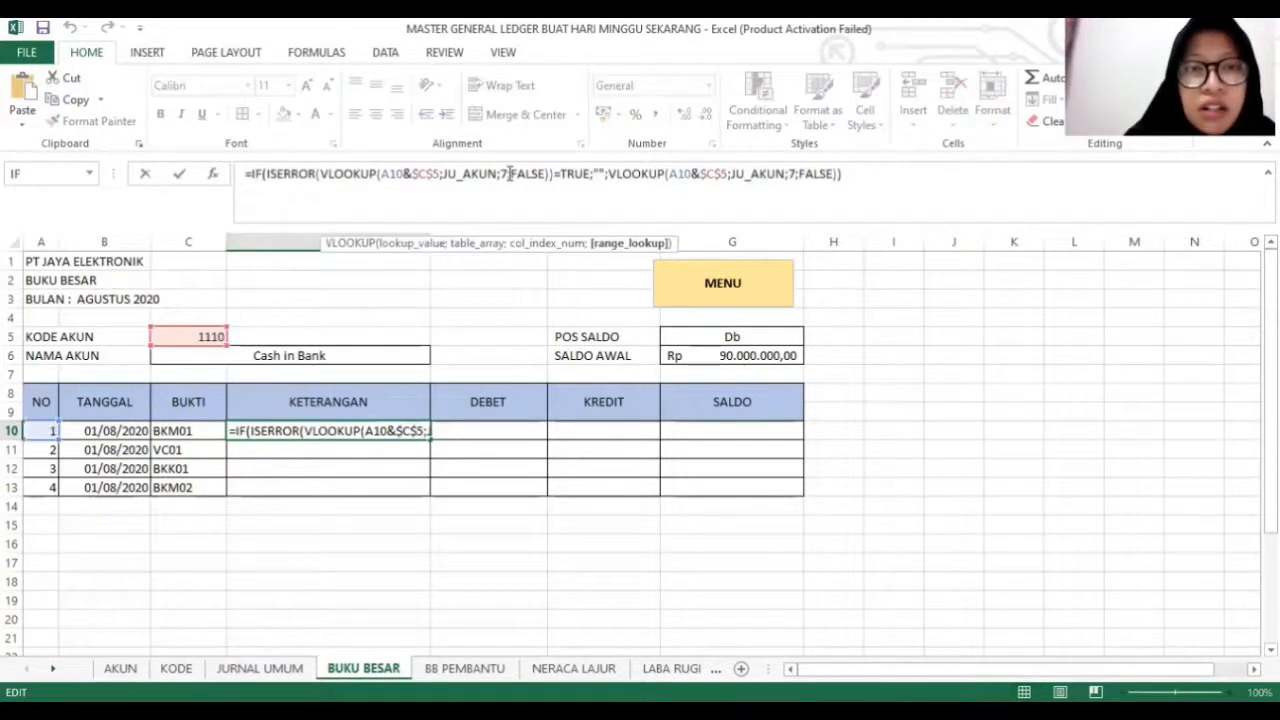
key("Left")
key("BackSpace")
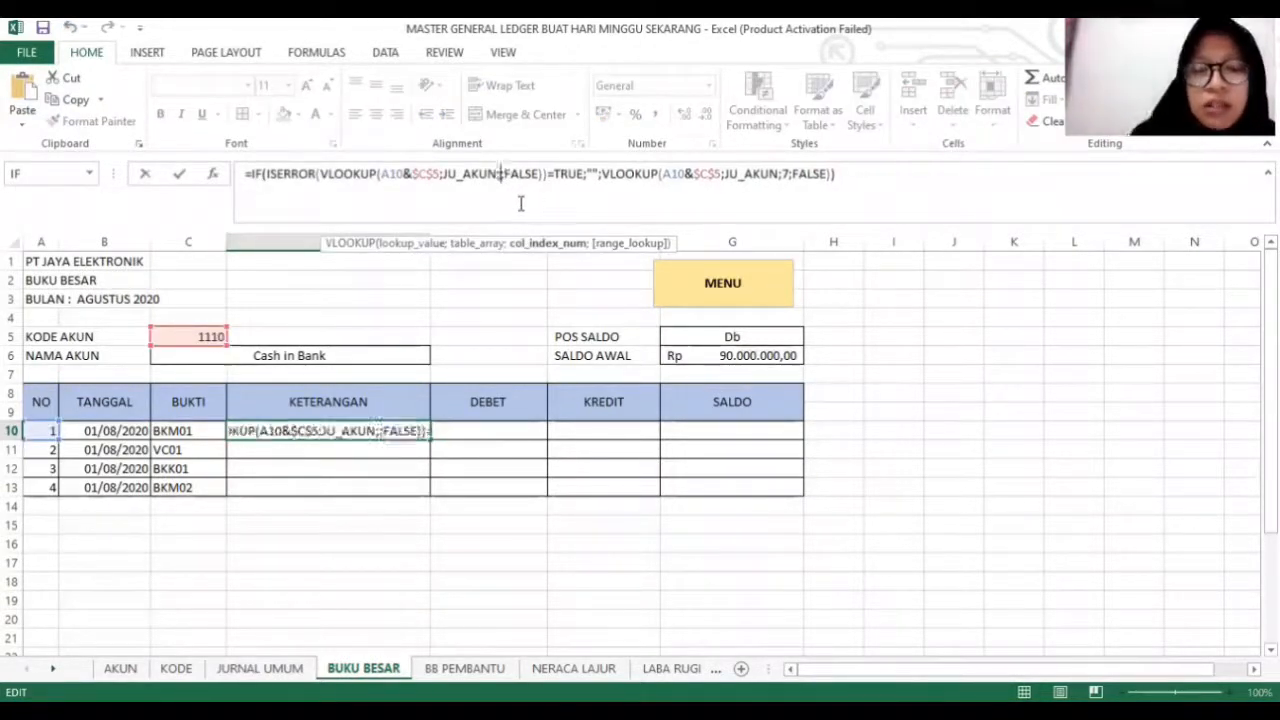
type("8")
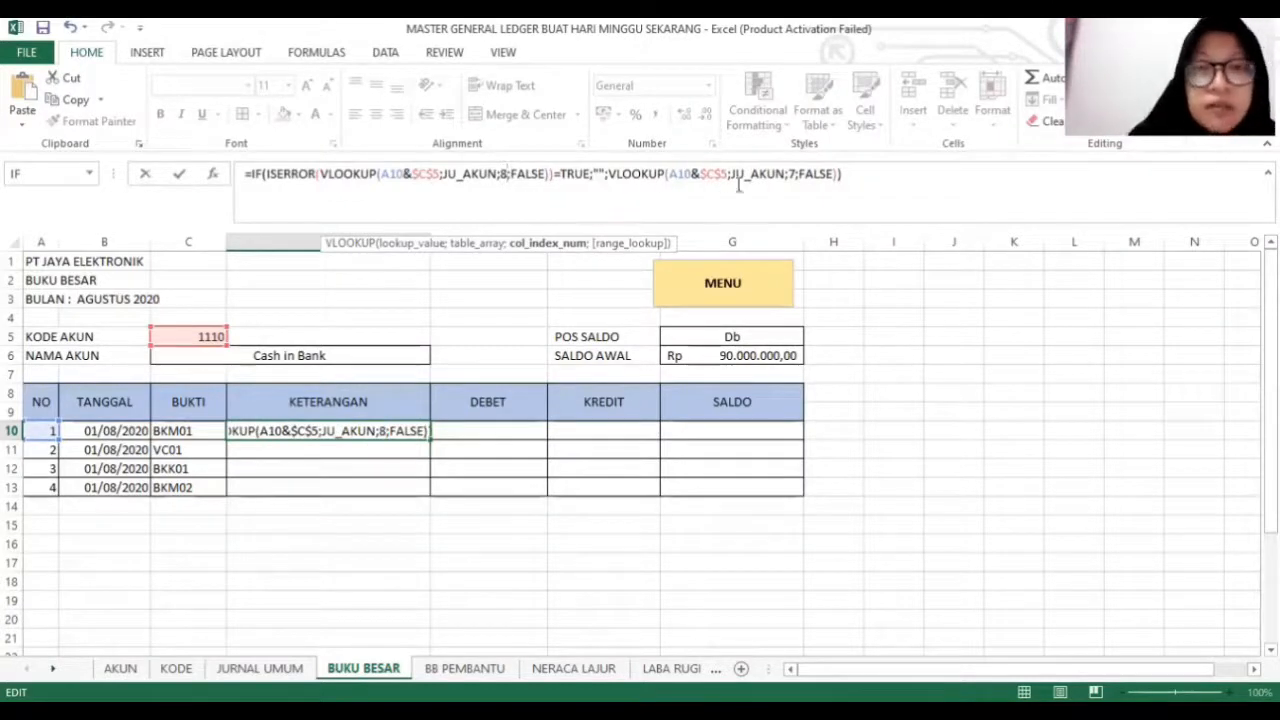
left_click(790, 173)
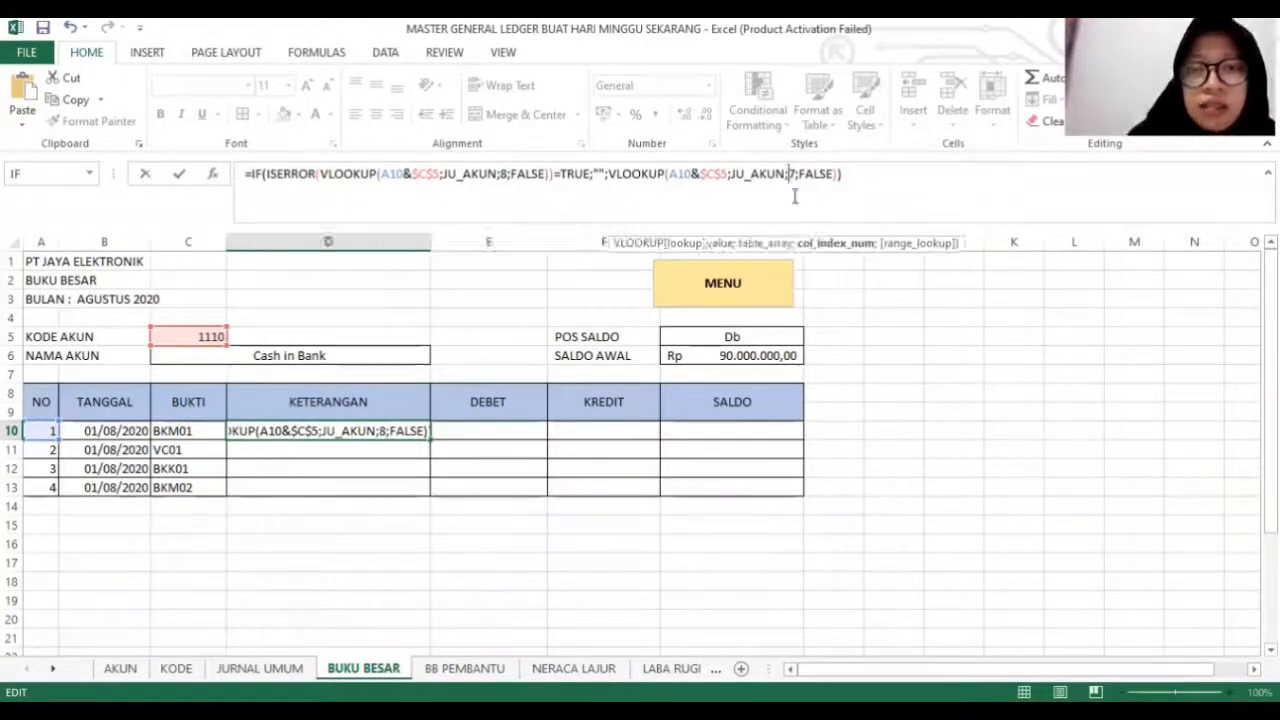
key("BackSpace")
type("8")
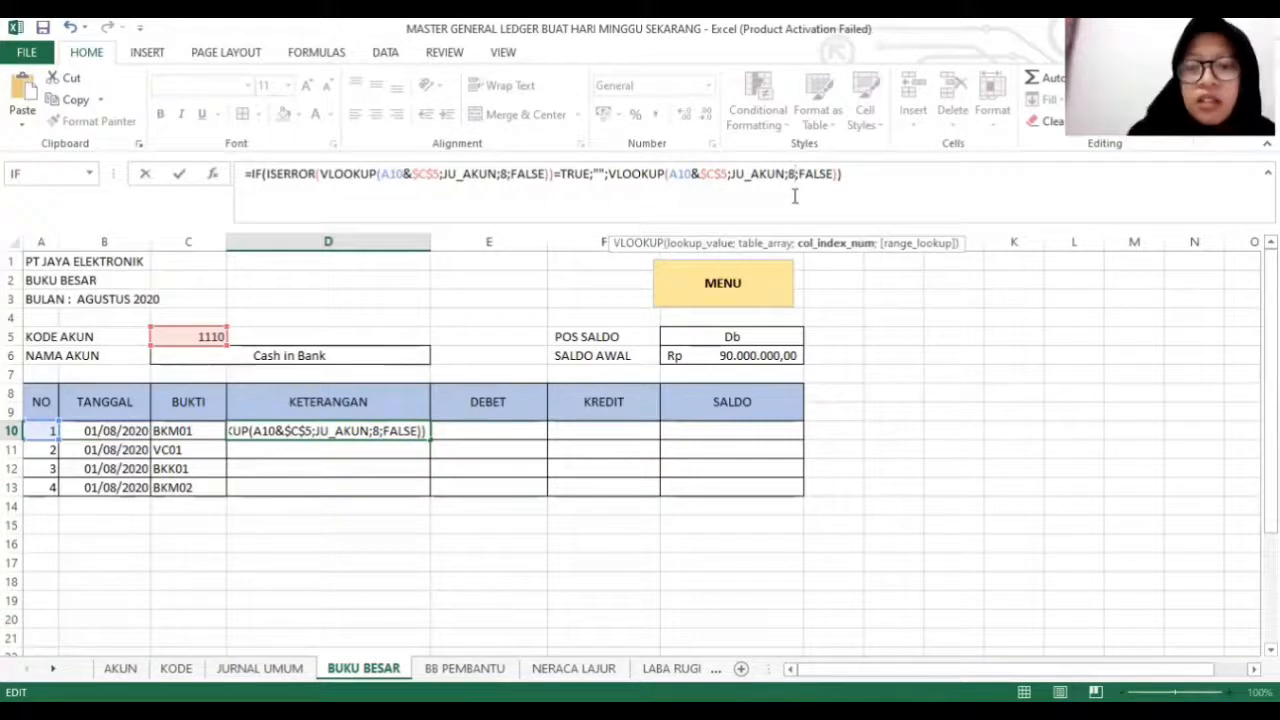
key("Return")
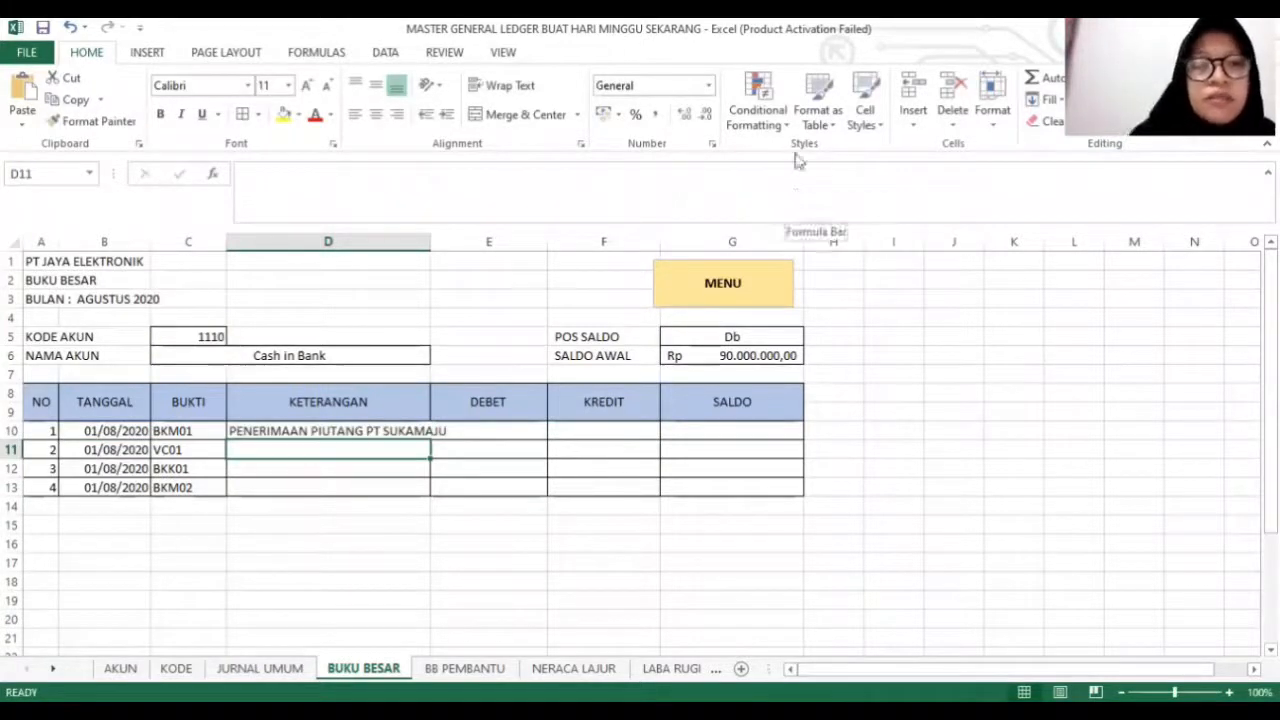
Widen column D to fit the description text and fill the D10 formula down to D13.
left_click_drag(425, 241, 450, 243)
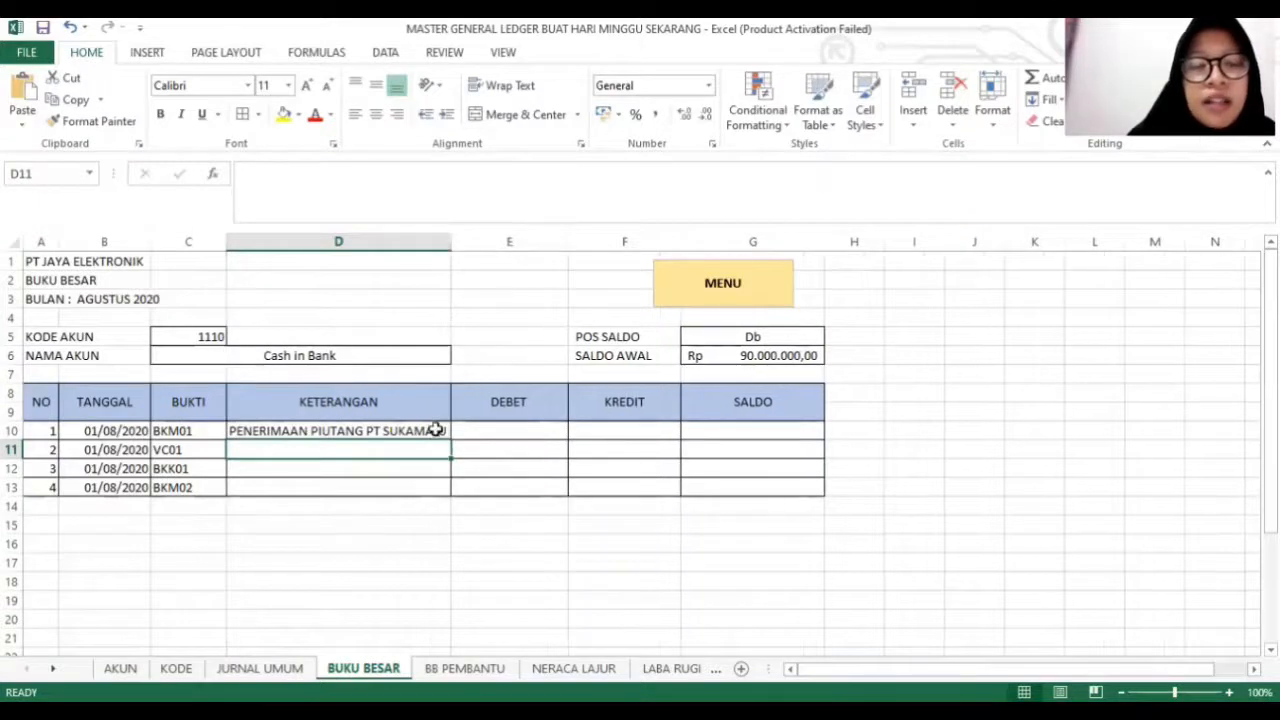
left_click(442, 431)
left_click_drag(450, 440, 448, 491)
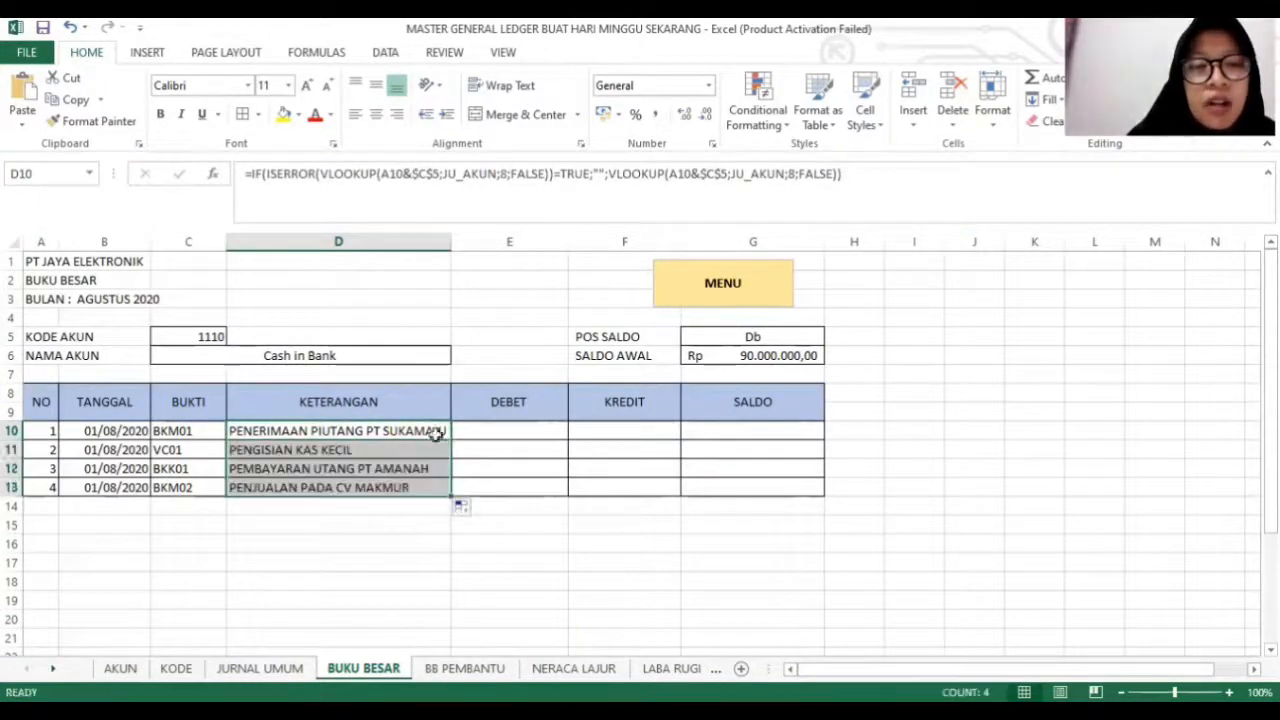
left_click(790, 176)
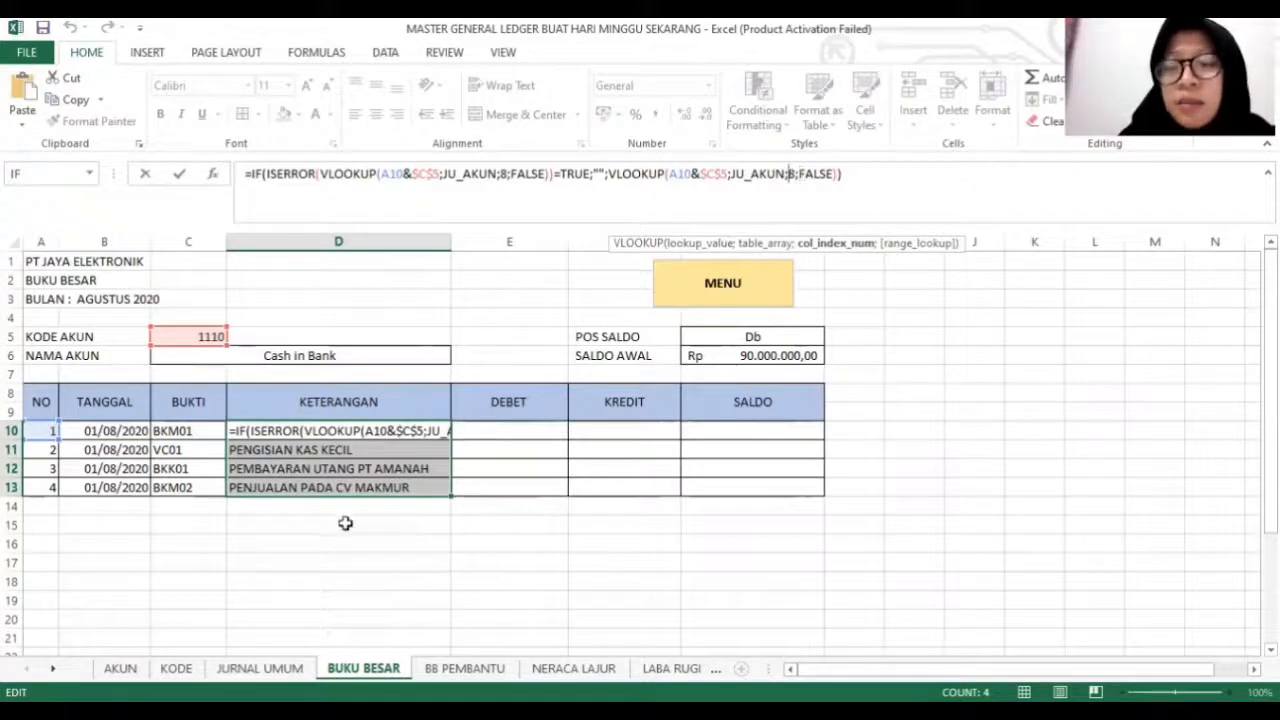
left_click(262, 668)
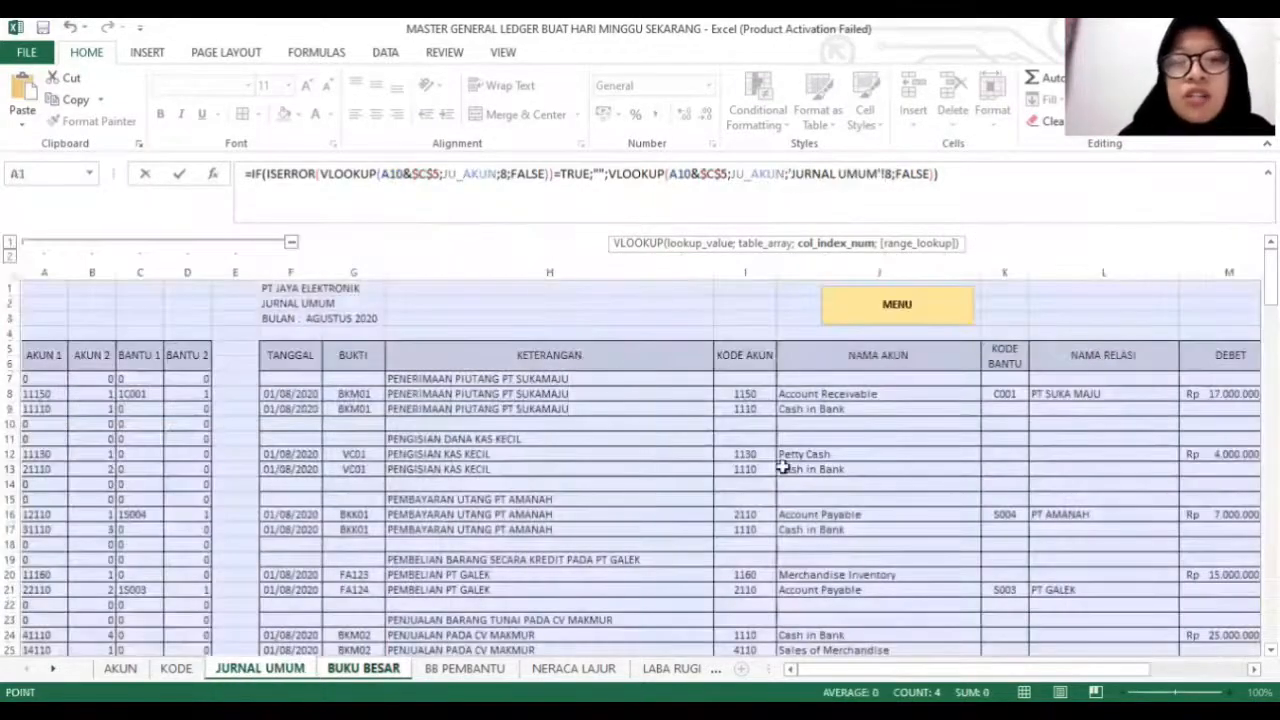
left_click(783, 466)
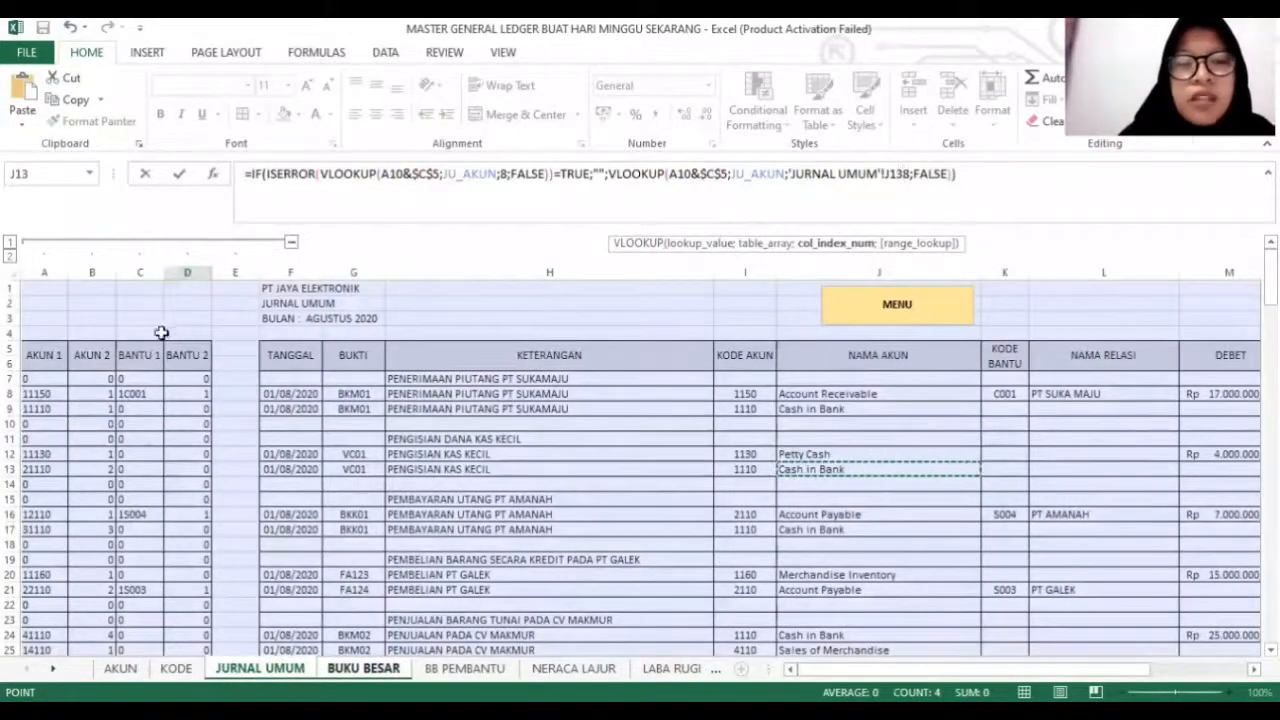
left_click(98, 302)
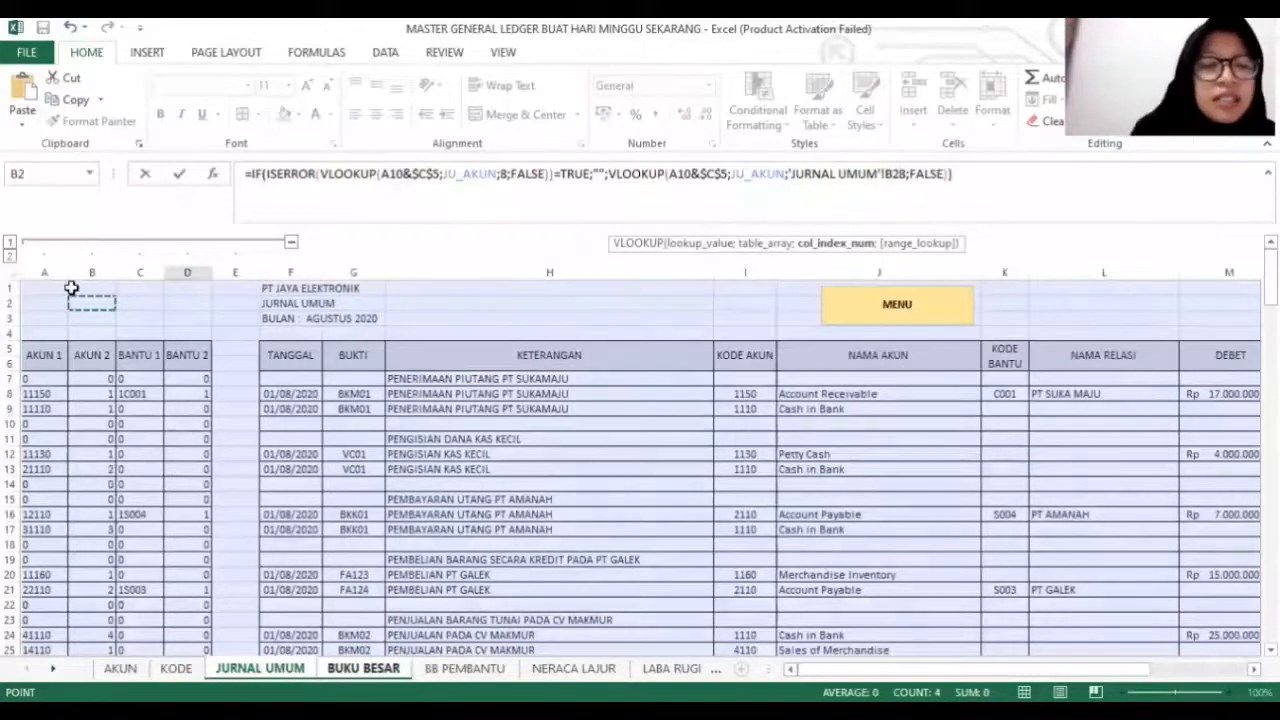
key("Escape")
left_click(112, 396)
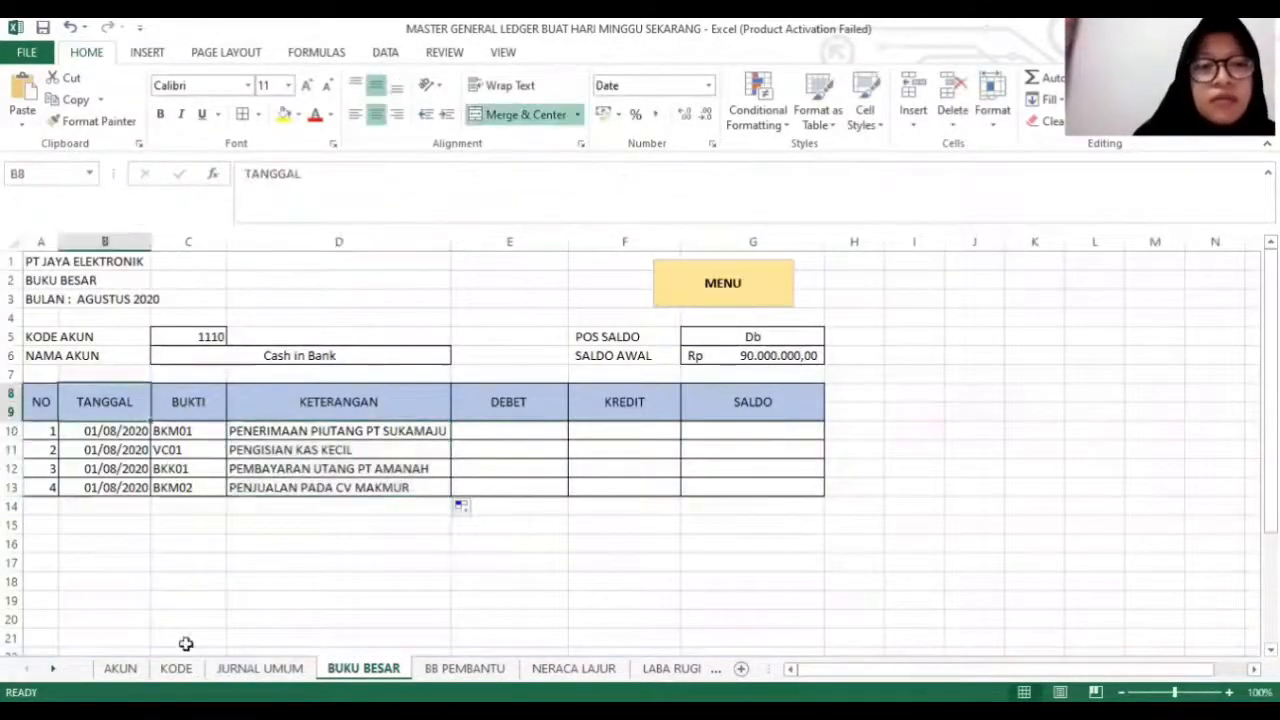
Check the columns of the JURNAL UMUM sheet and return to cell D10 of BUKU BESAR.
left_click(240, 668)
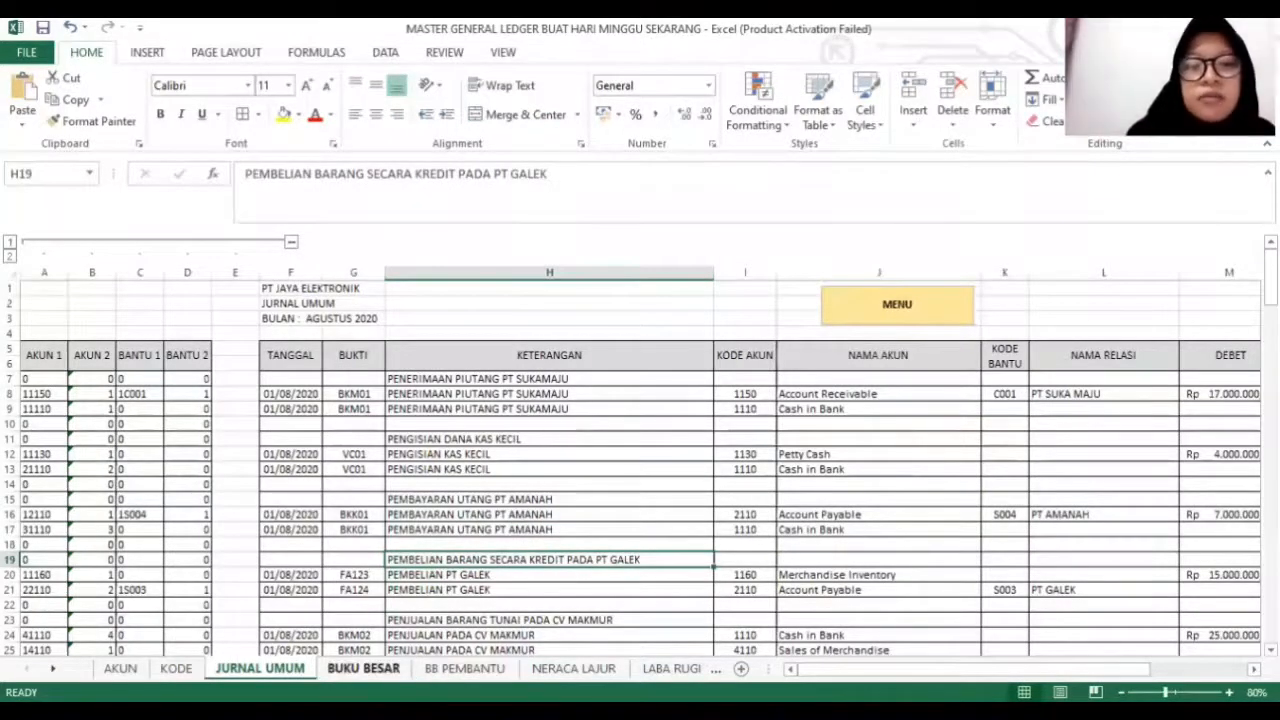
left_click(368, 668)
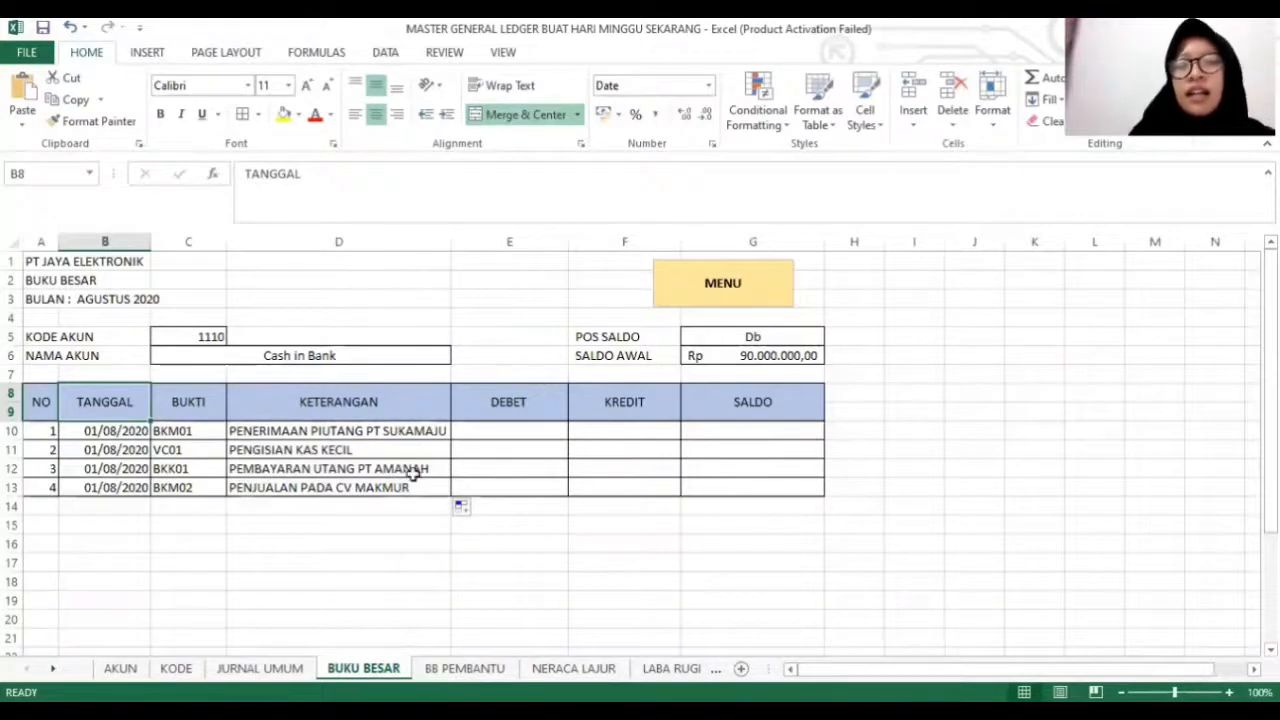
left_click(508, 428)
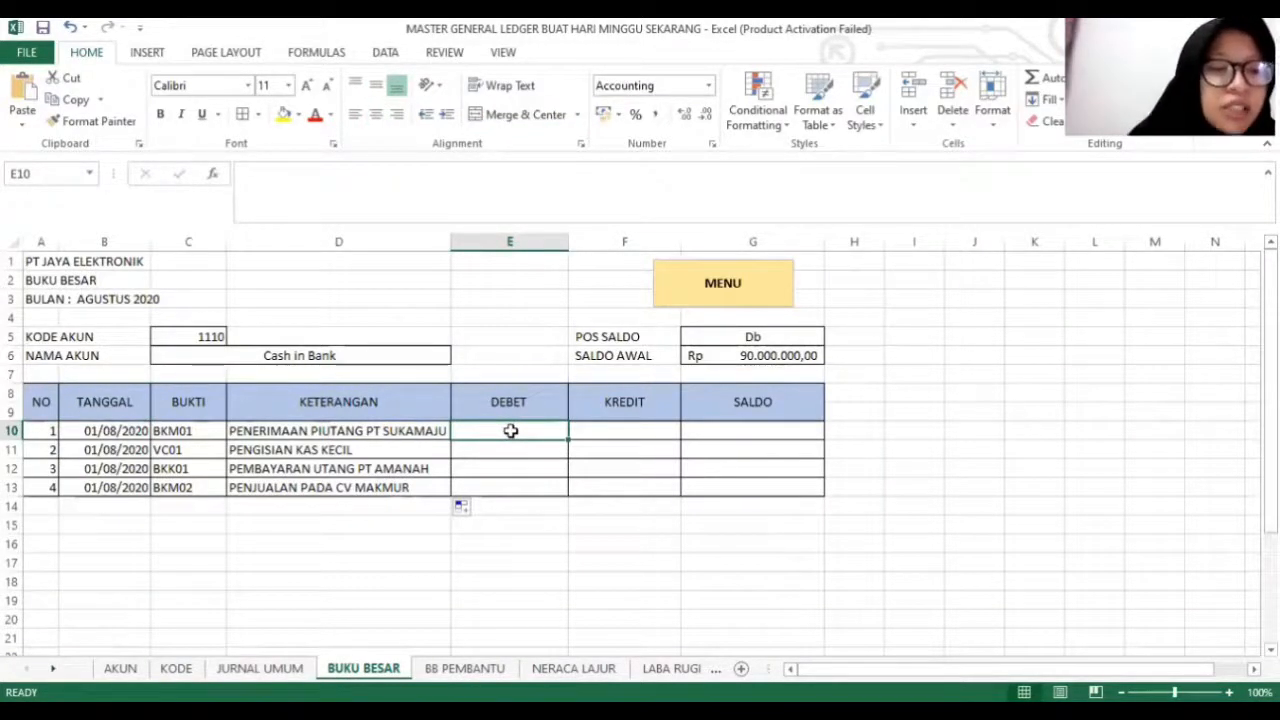
left_click(365, 435)
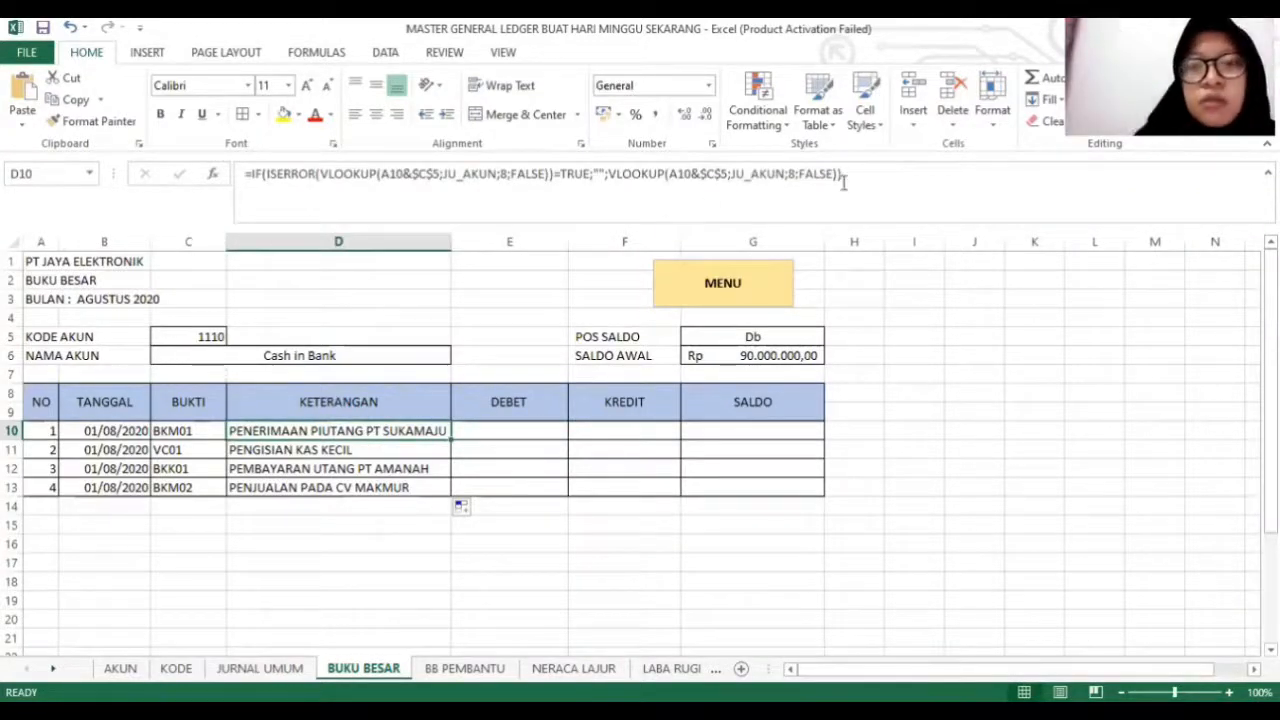
left_click_drag(858, 172, 229, 176)
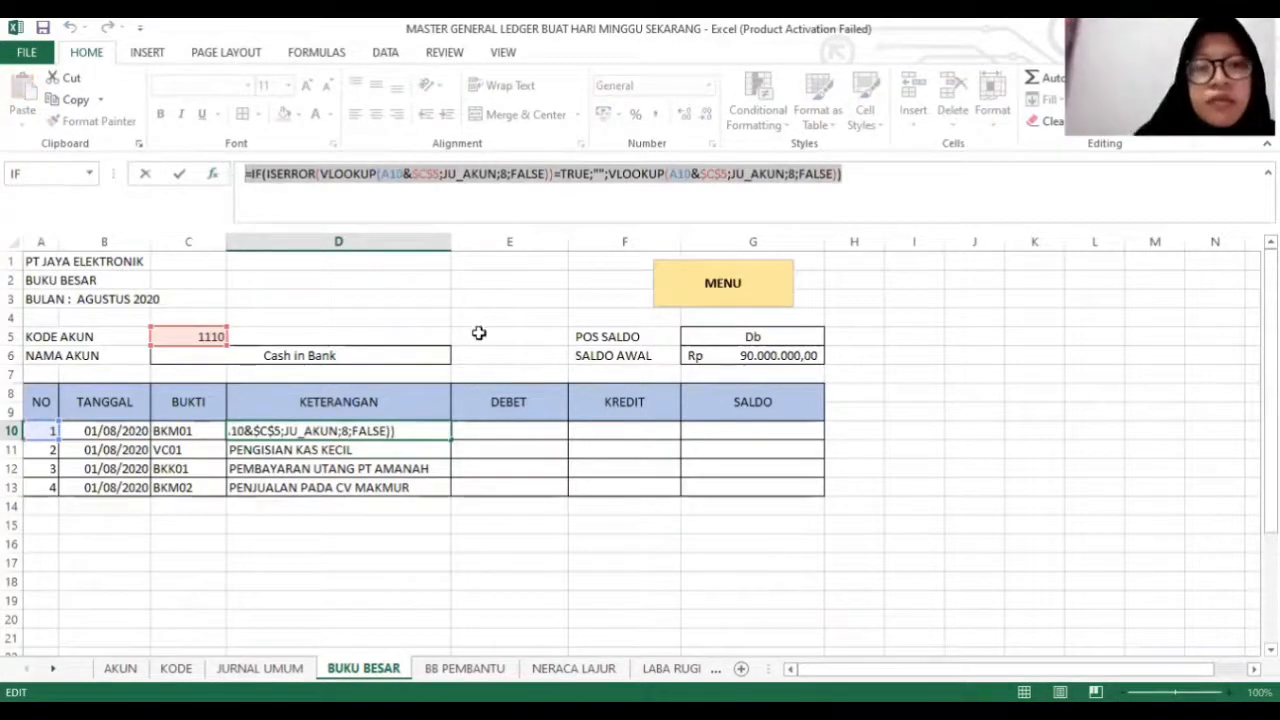
type("=")
left_click(492, 428)
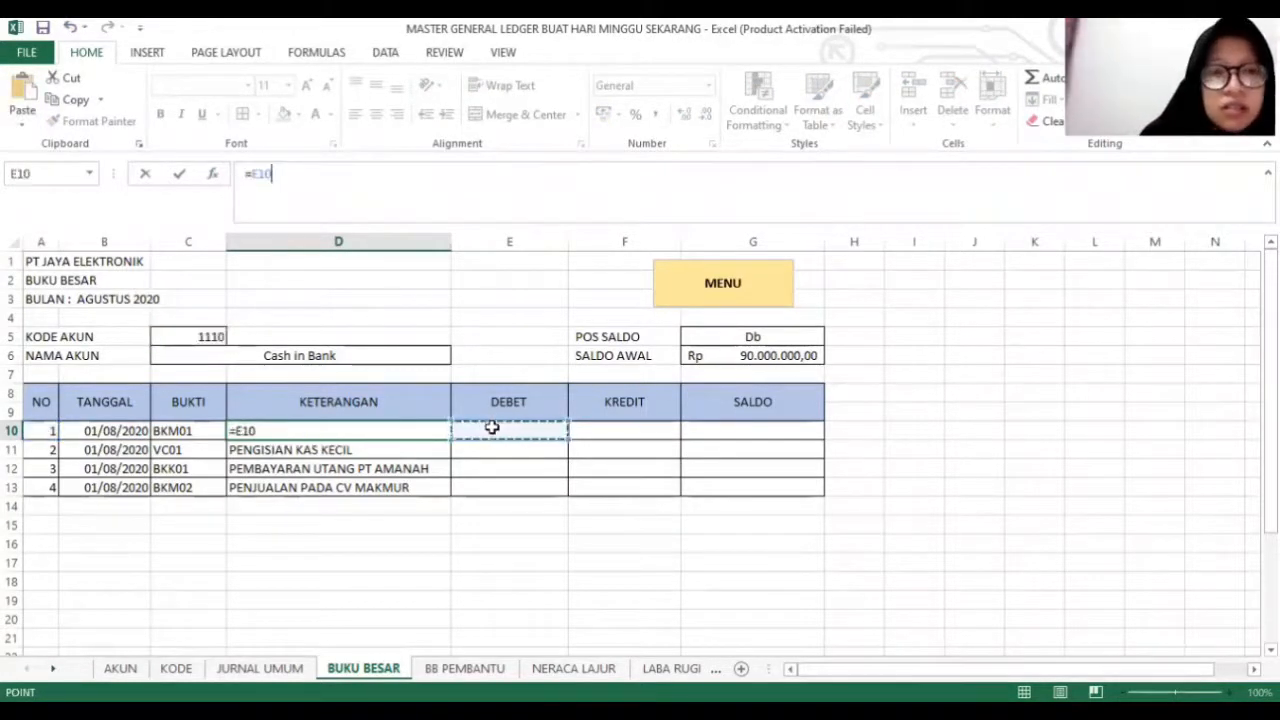
key("Escape")
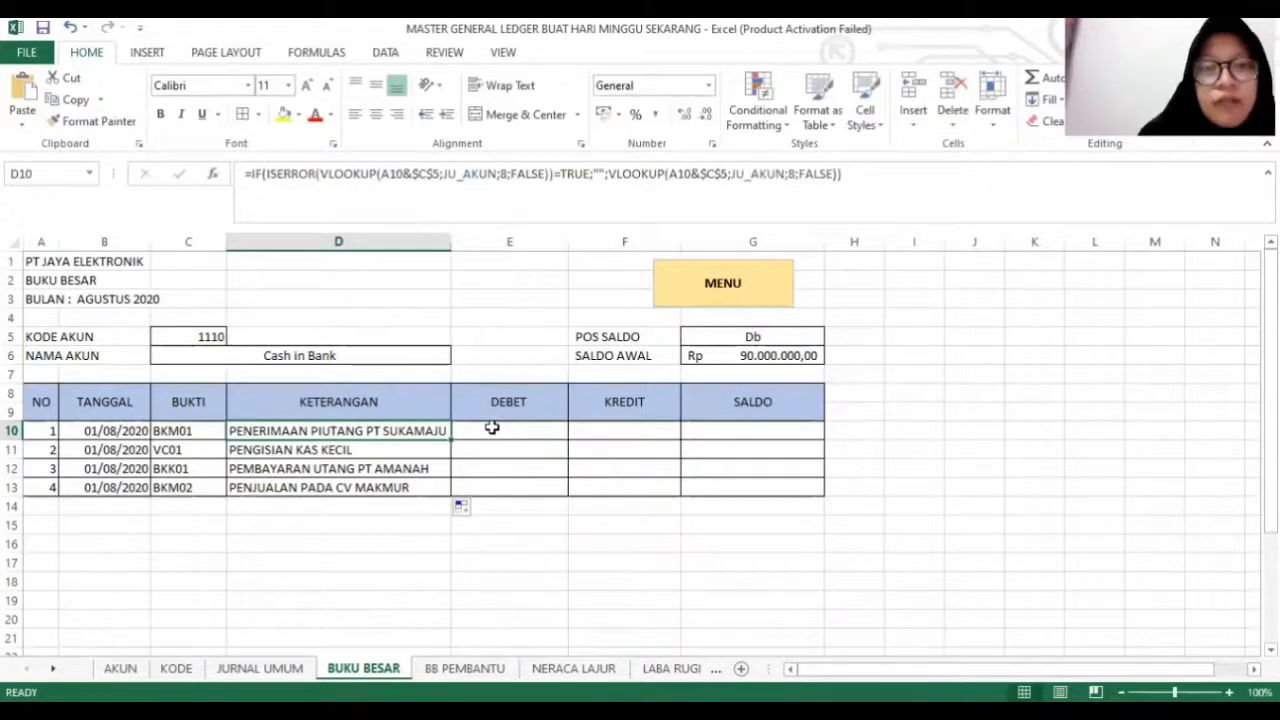
Copy the full formula text of D10 and paste it into E10 under DEBET.
left_click_drag(850, 193, 430, 121)
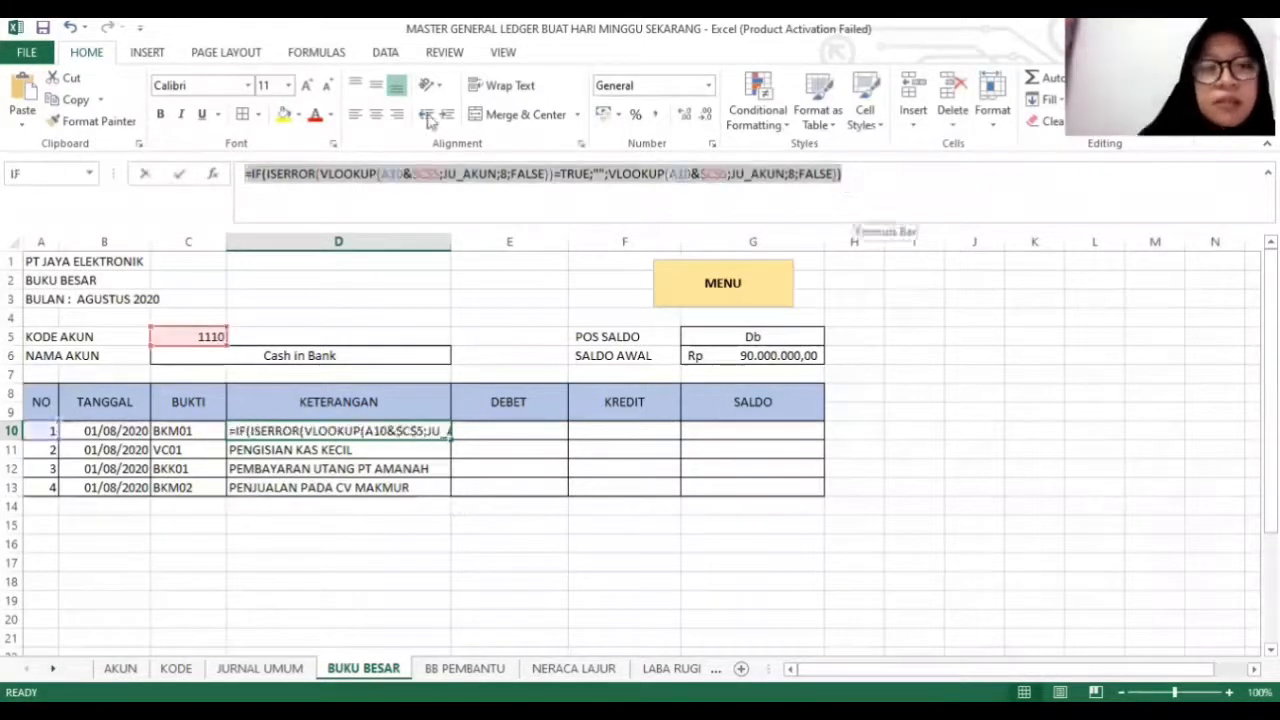
left_click(646, 200)
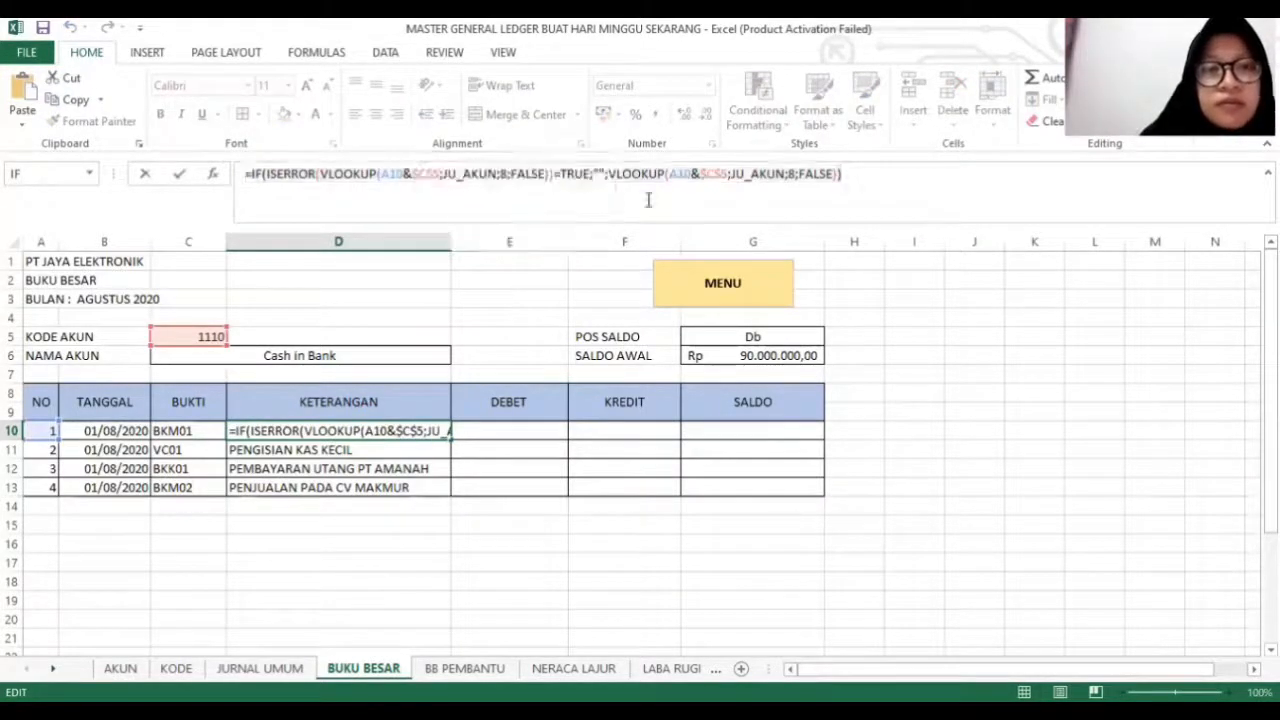
left_click_drag(864, 178, 506, 151)
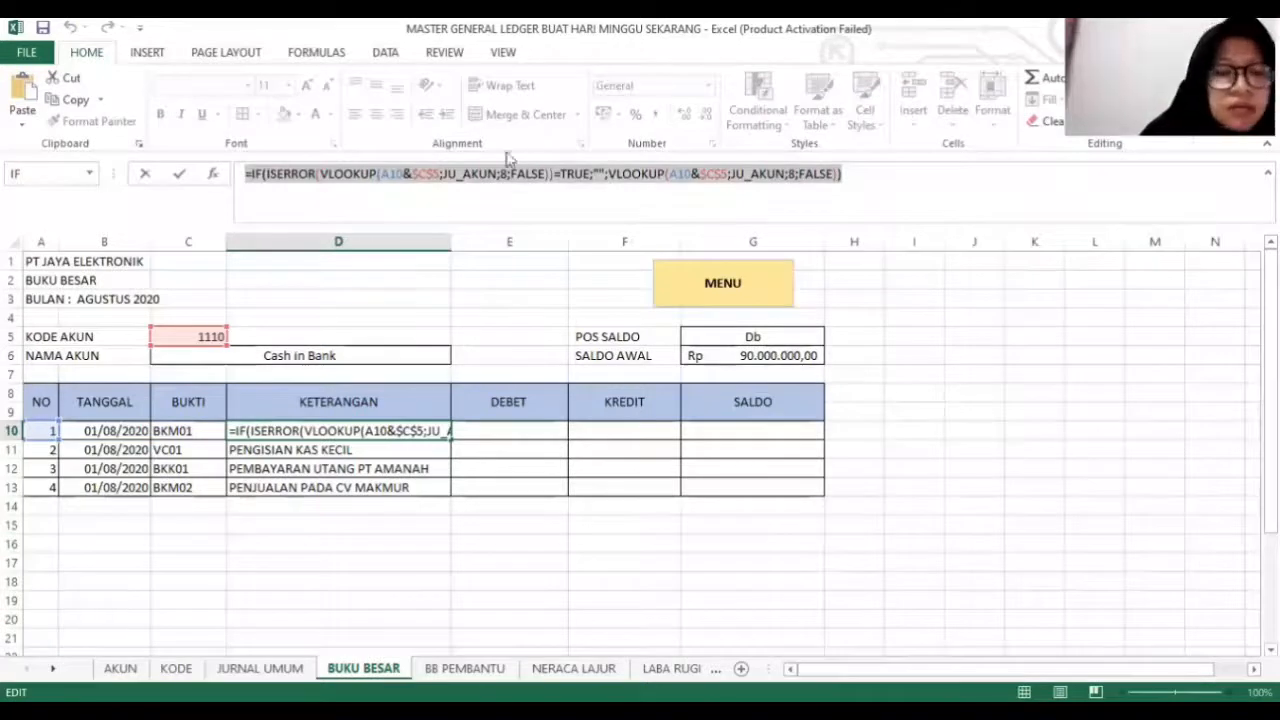
key("ctrl+c")
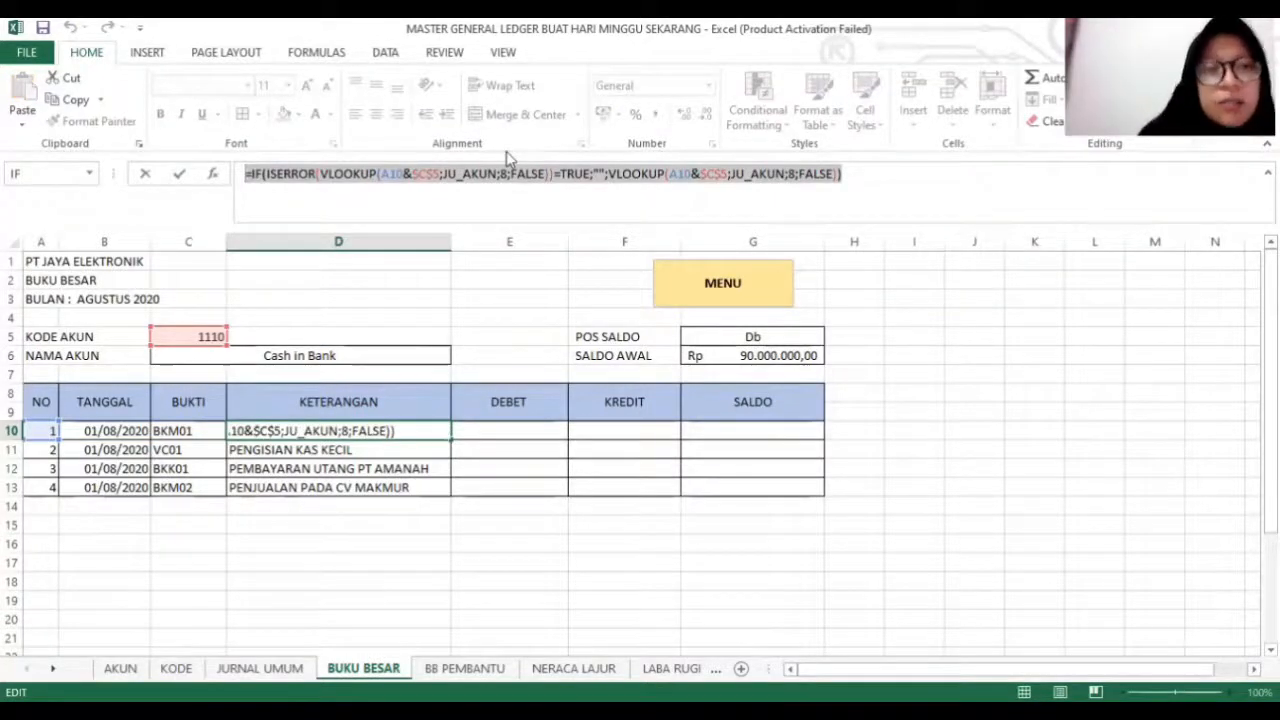
key("Escape")
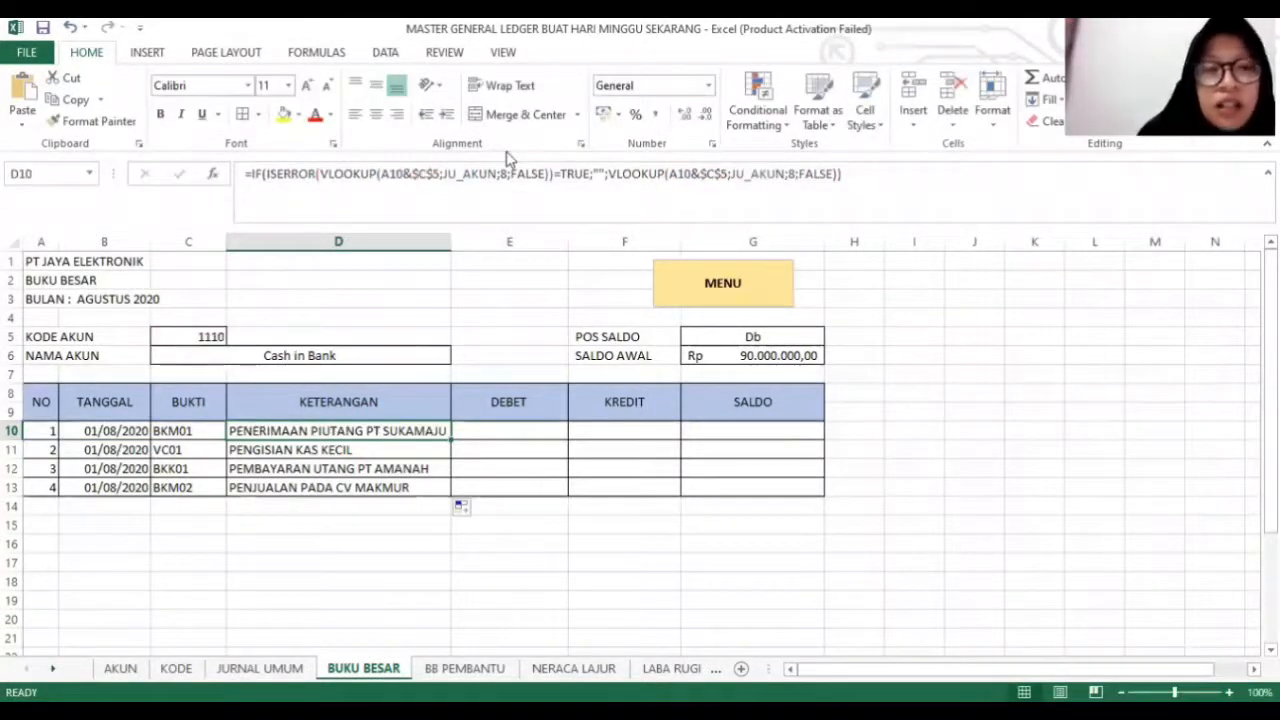
left_click(557, 427)
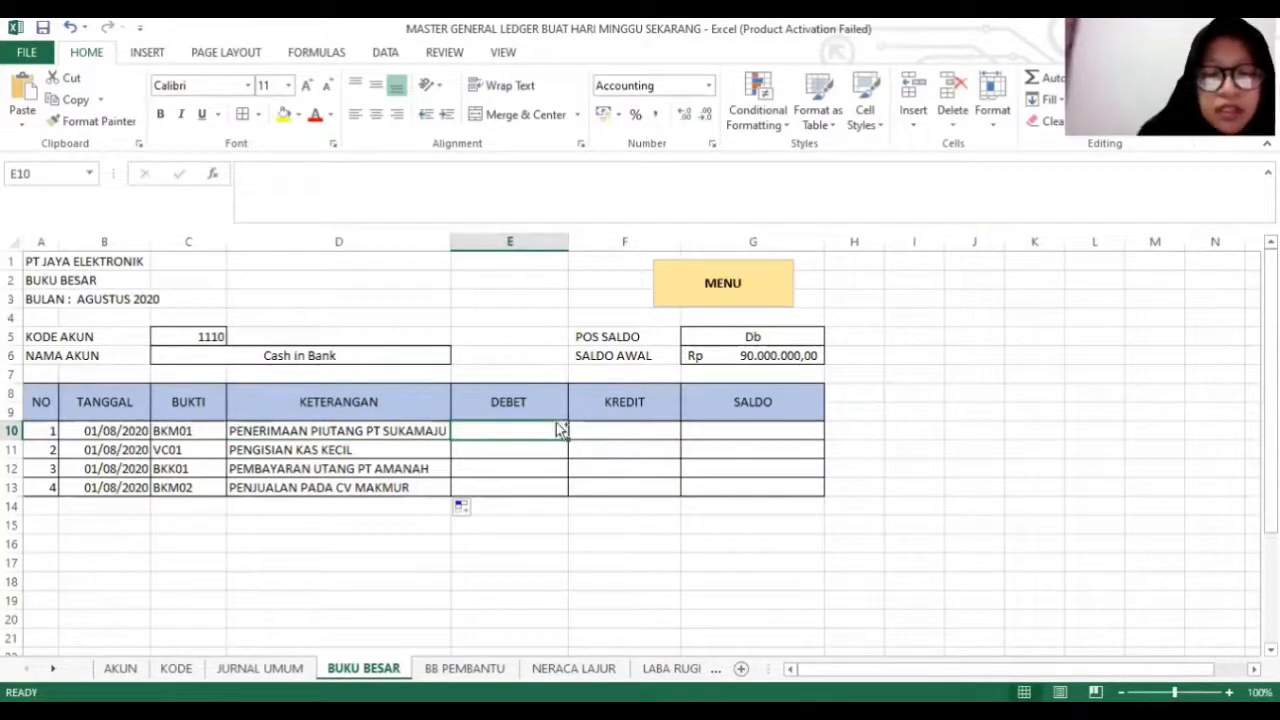
key("ctrl+v")
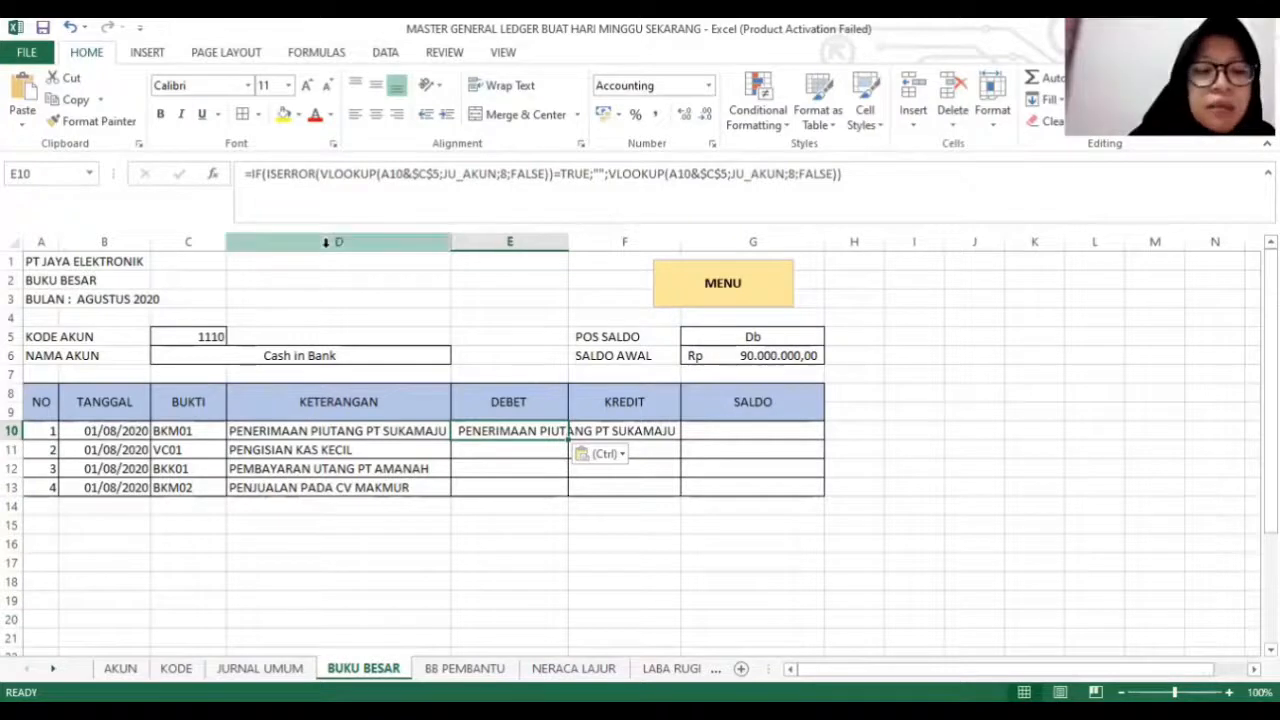
Change the column index to 13 in both VLOOKUPs of the E10 formula under DEBET.
left_click(498, 212)
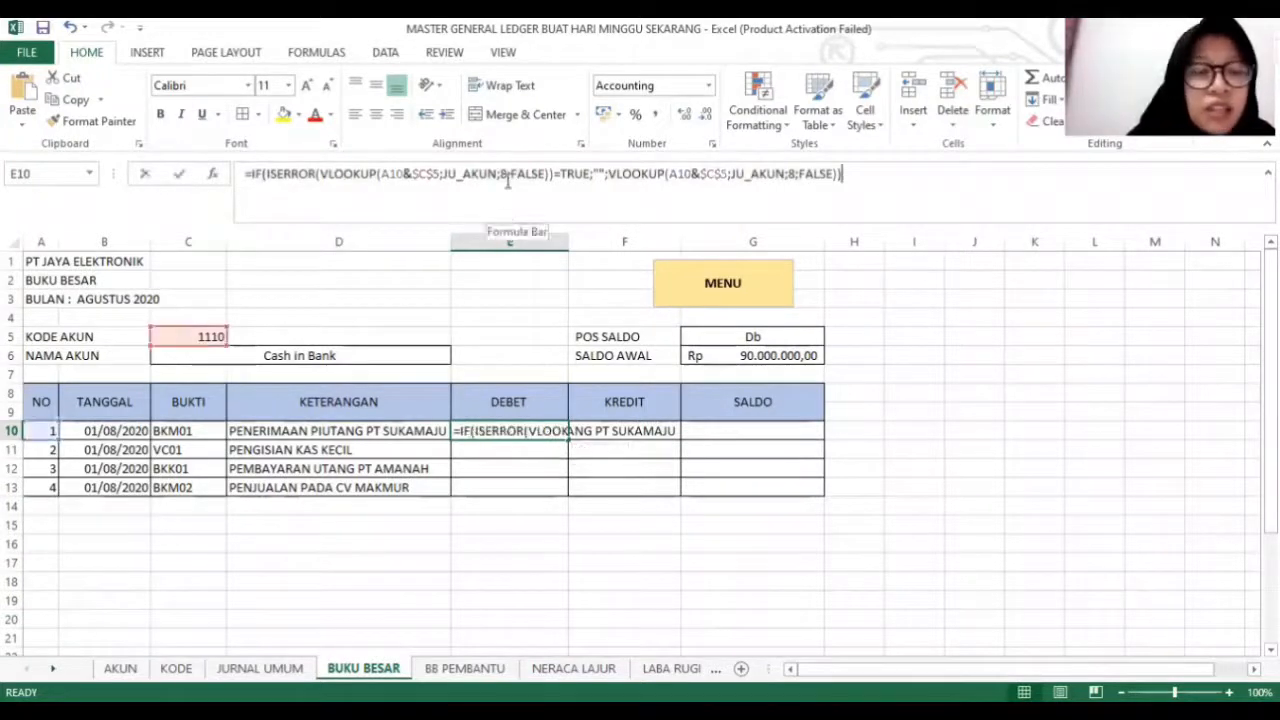
left_click(507, 176)
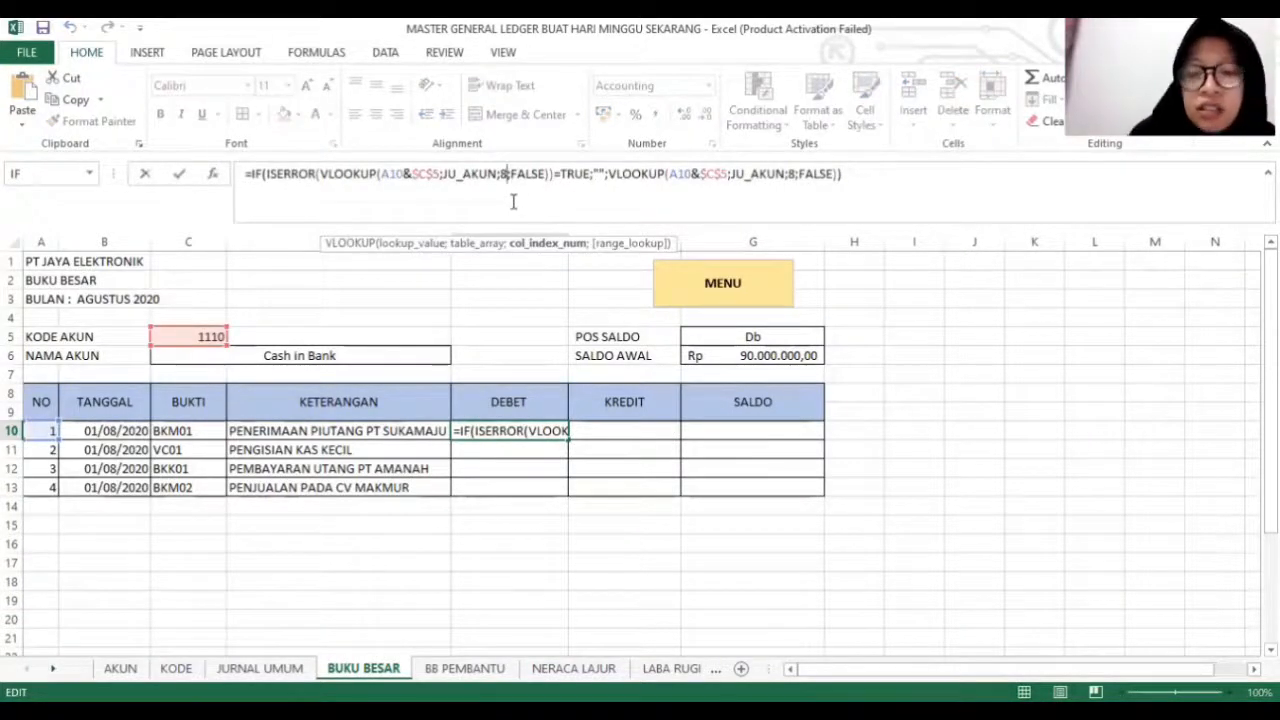
key("BackSpace")
type("13")
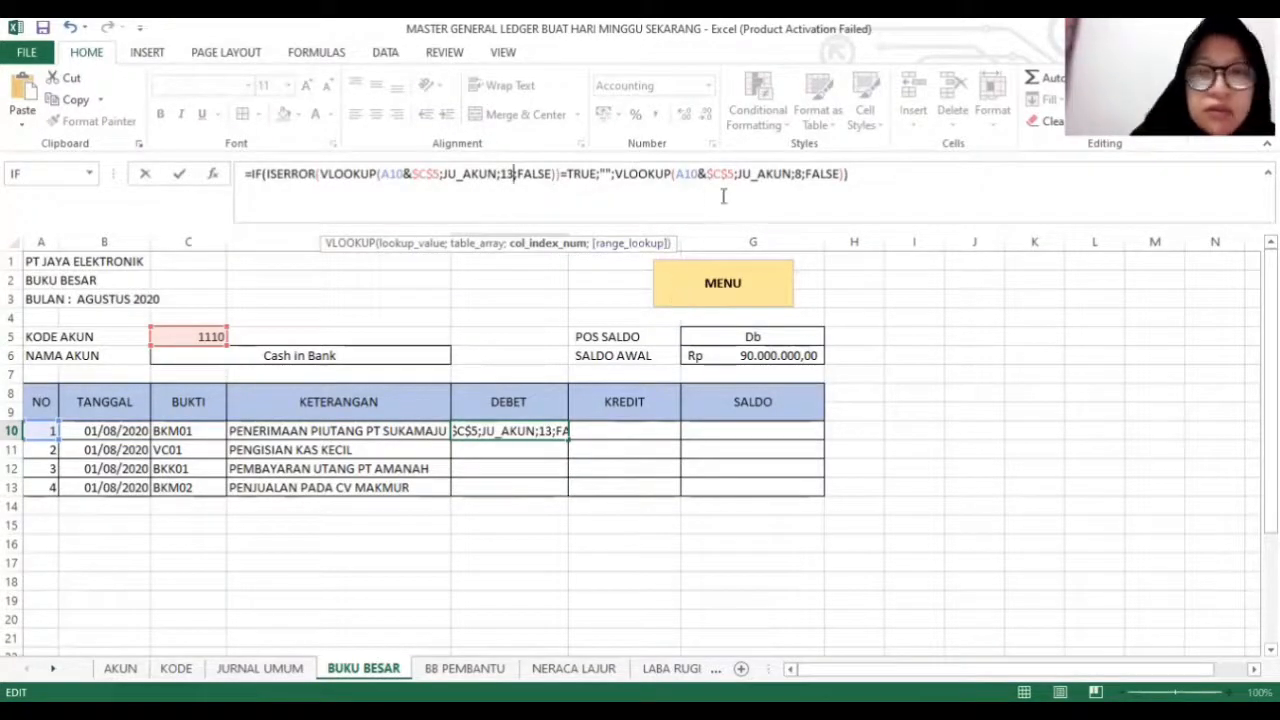
left_click(802, 174)
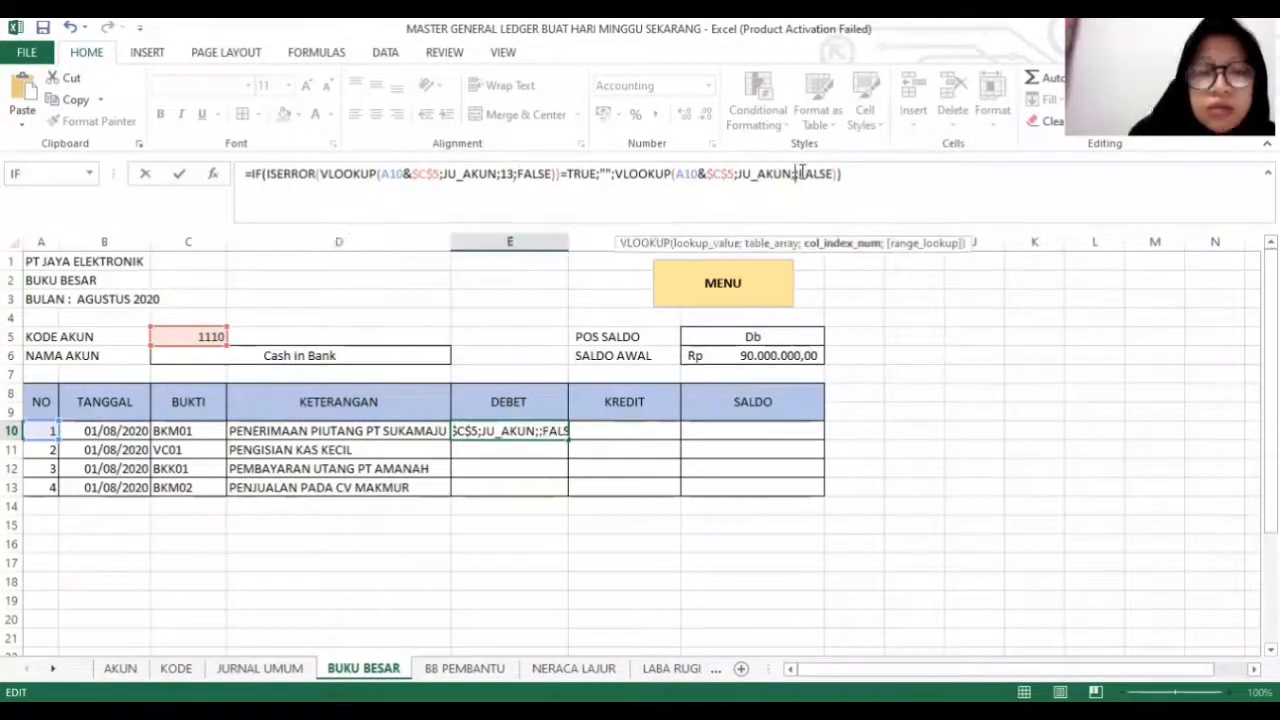
key("BackSpace")
type("13")
key("Return")
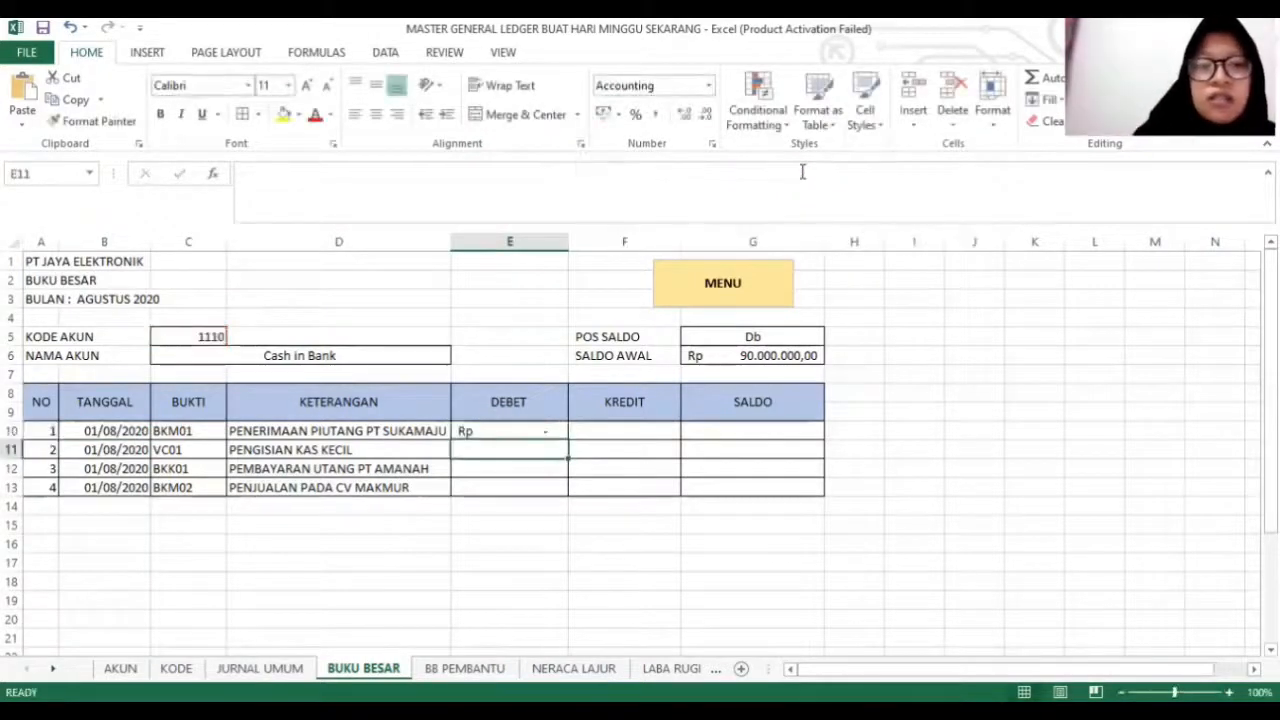
Paste the copied lookup formula into F10 under KREDIT and change the column index to 14 in both VLOOKUPs.
left_click(622, 429)
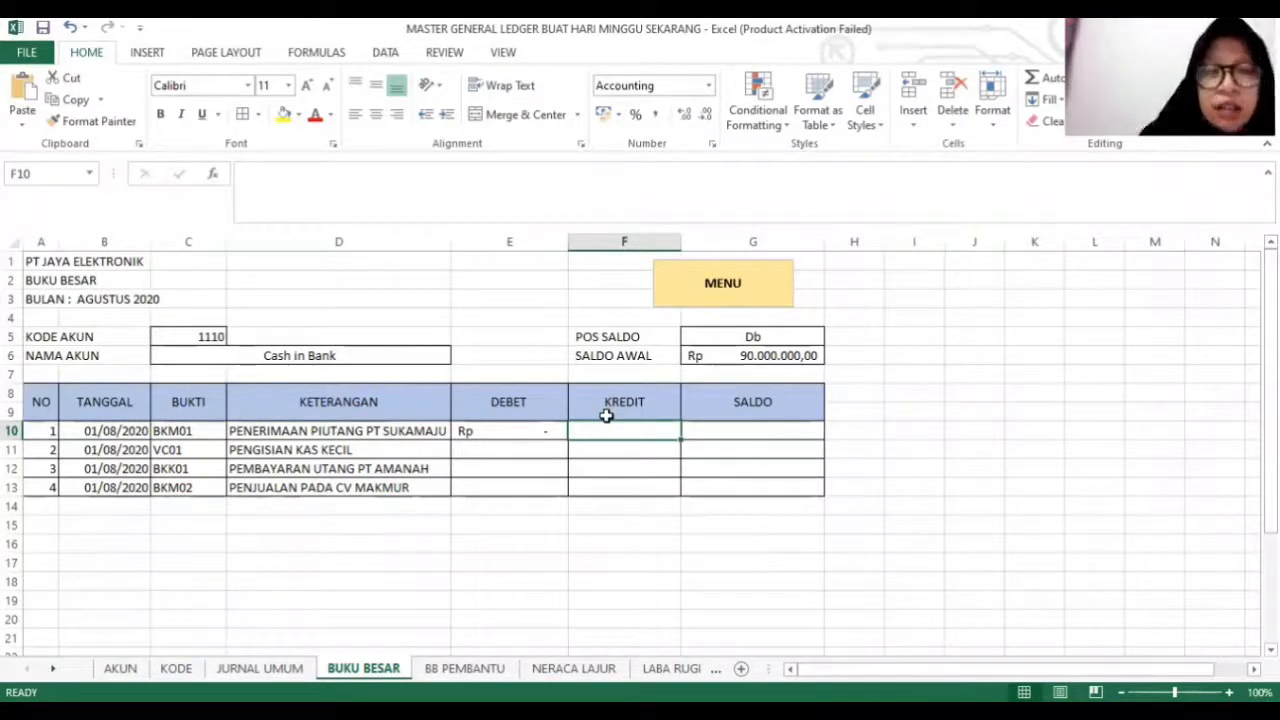
key("ctrl+v")
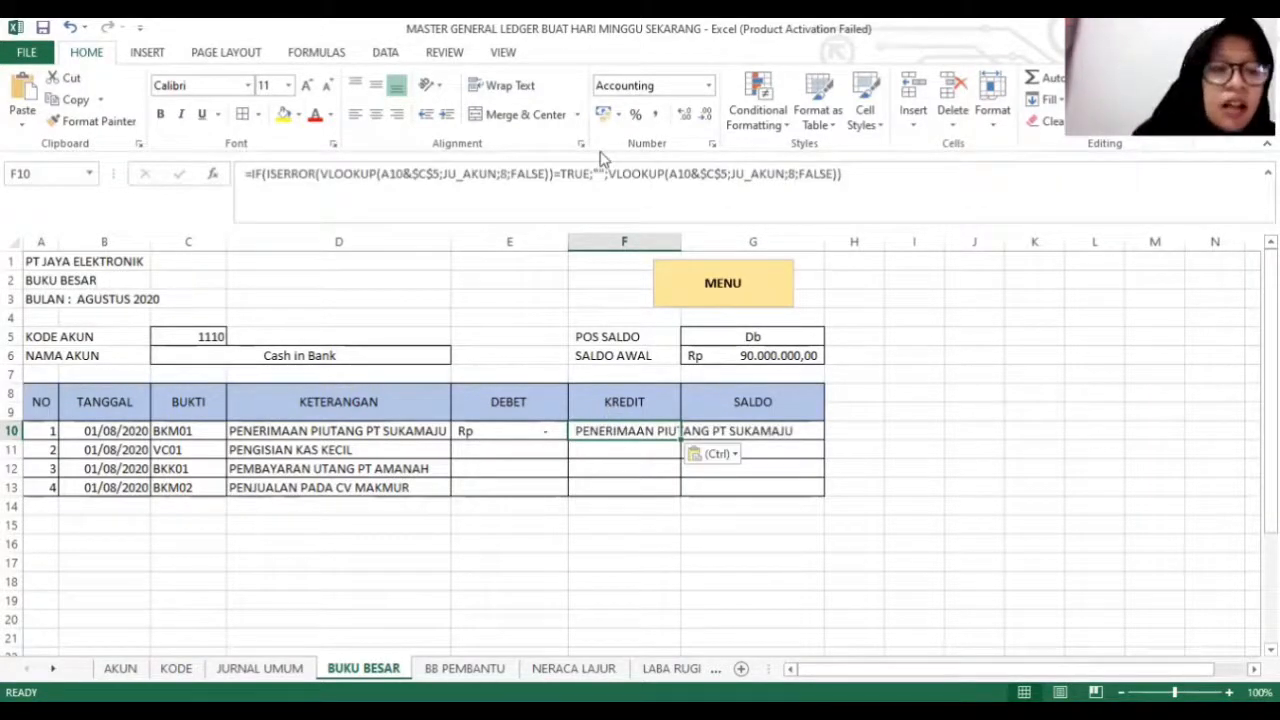
double_click(503, 175)
type("1")
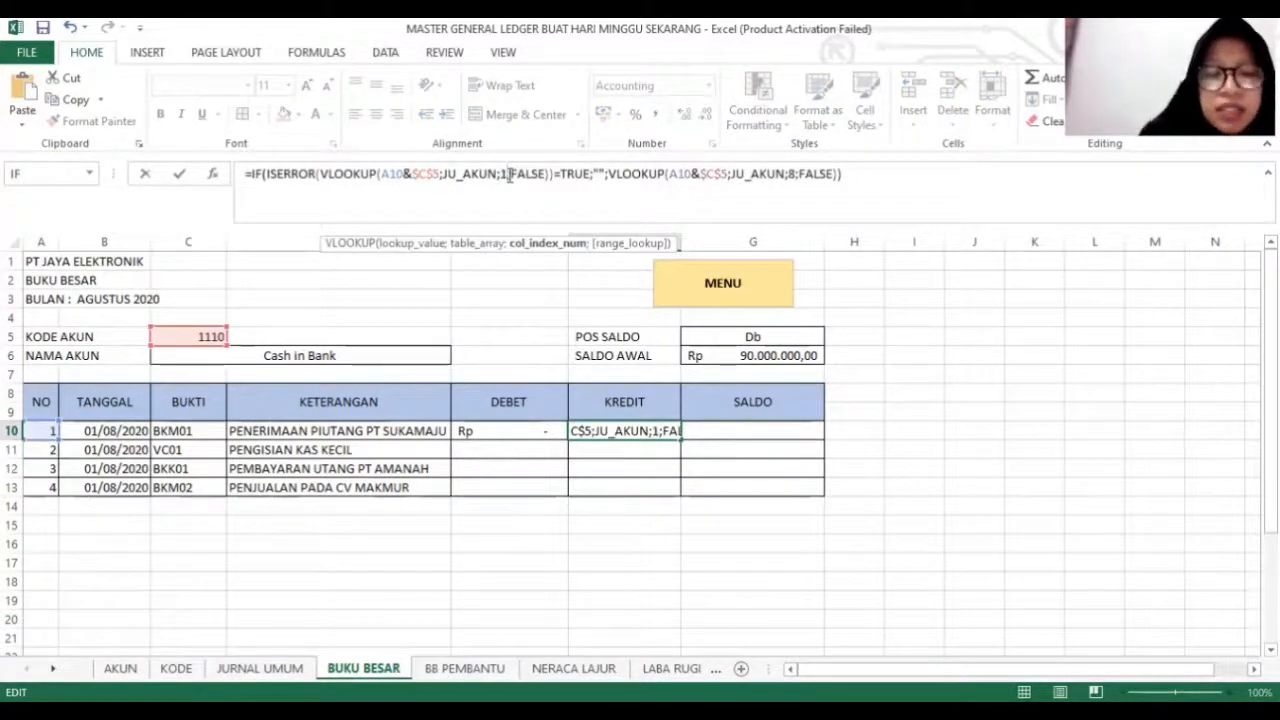
type("4")
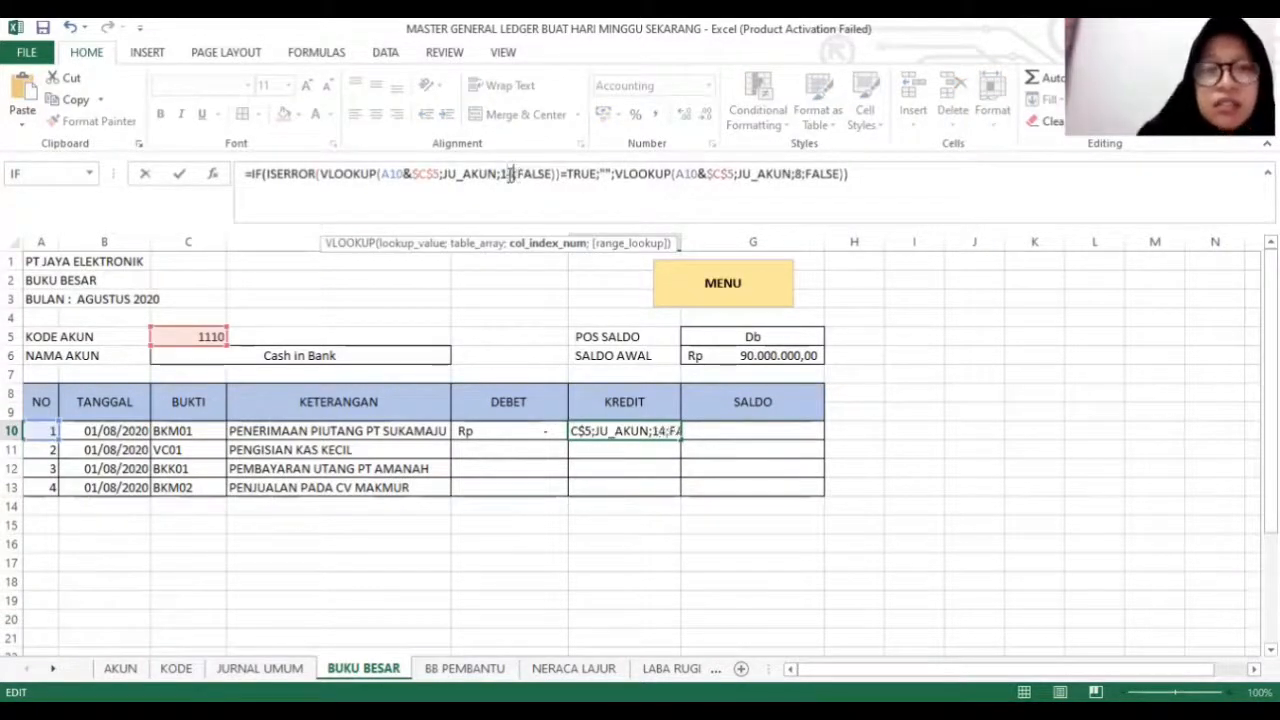
double_click(800, 174)
type("14")
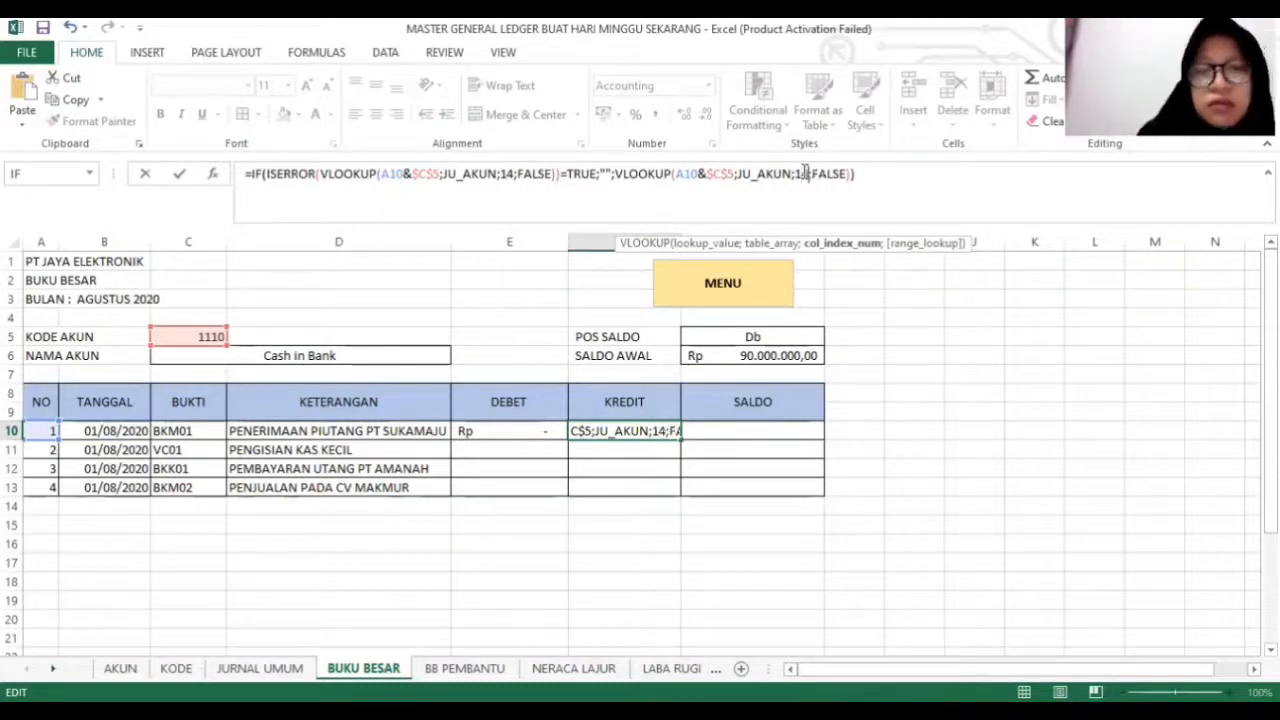
key("Return")
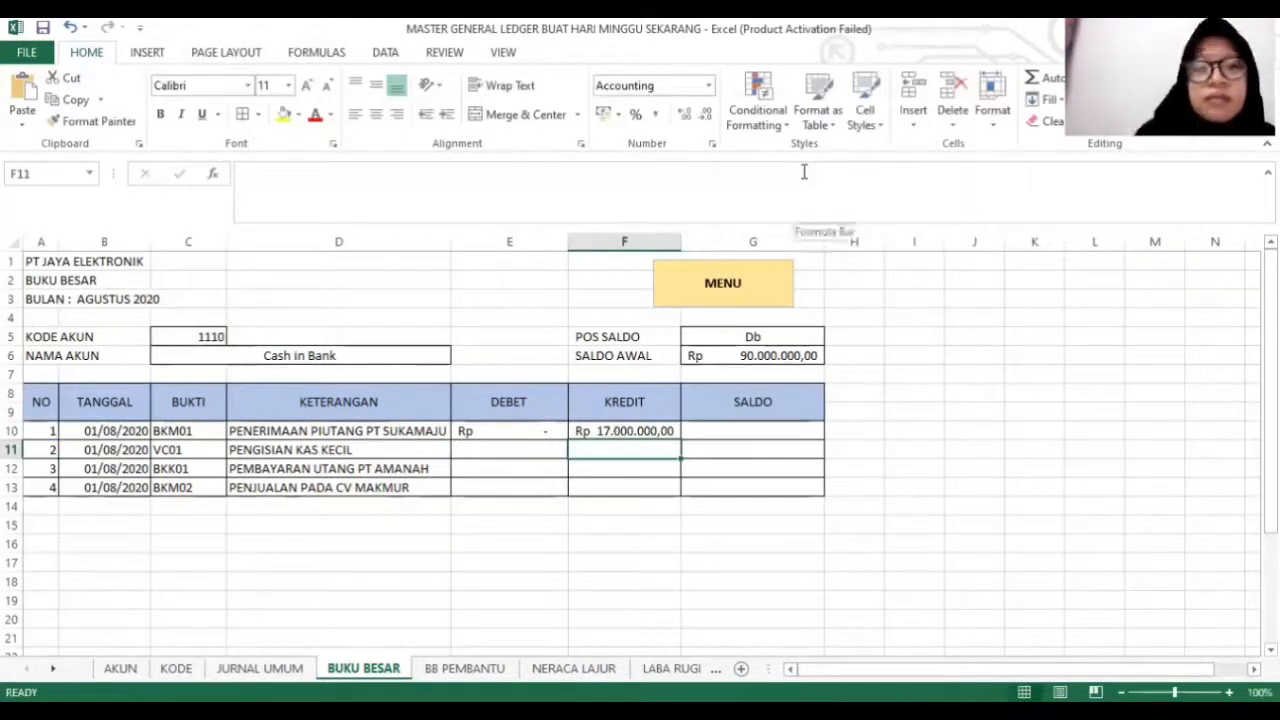
Fill the DEBET and KREDIT formulas in E10:F10 down to row 13.
left_click(522, 430)
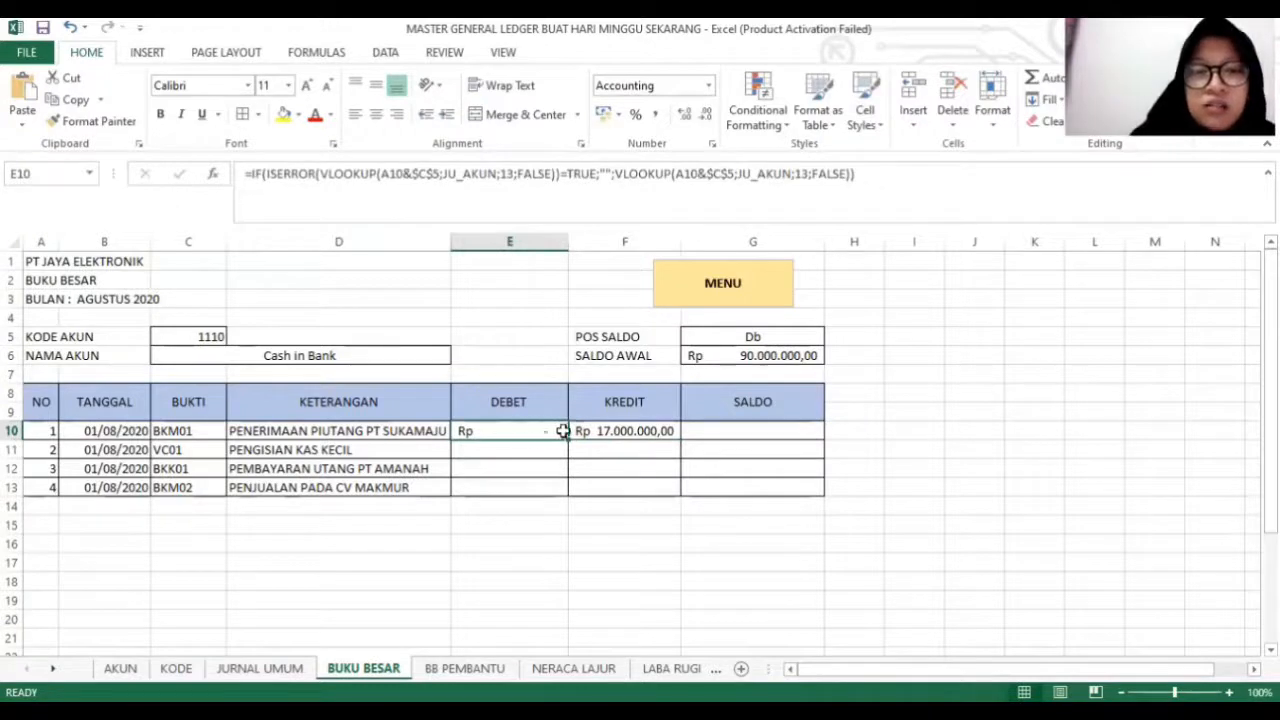
left_click_drag(522, 430, 678, 492)
Insert an IF function in G10 under SALDO with the logical test AND(E10="";F10="").
left_click(711, 436)
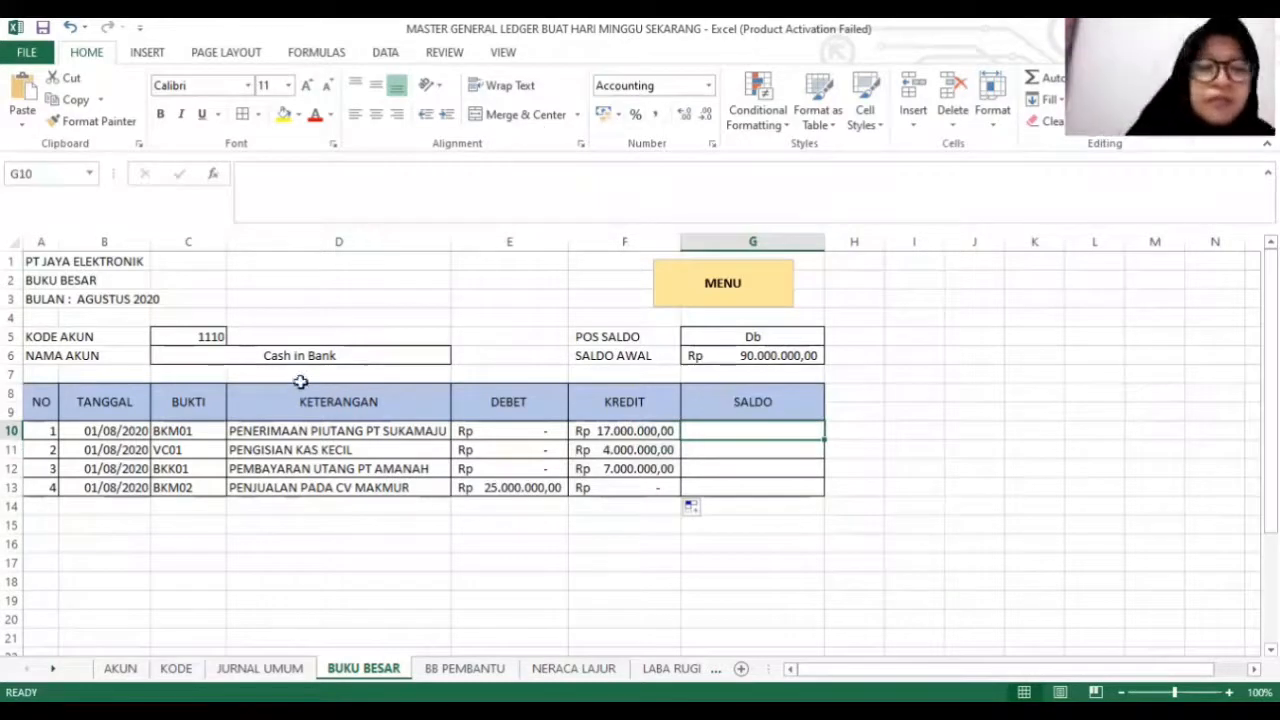
left_click(318, 186)
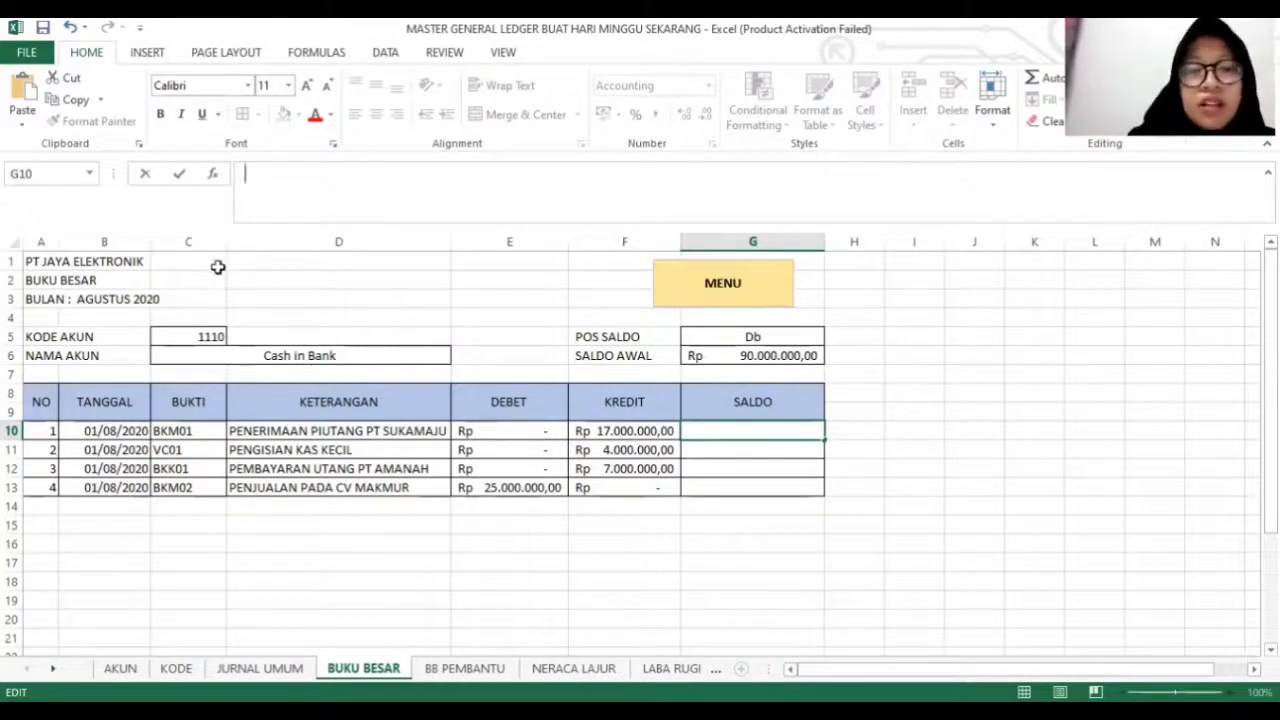
left_click(213, 175)
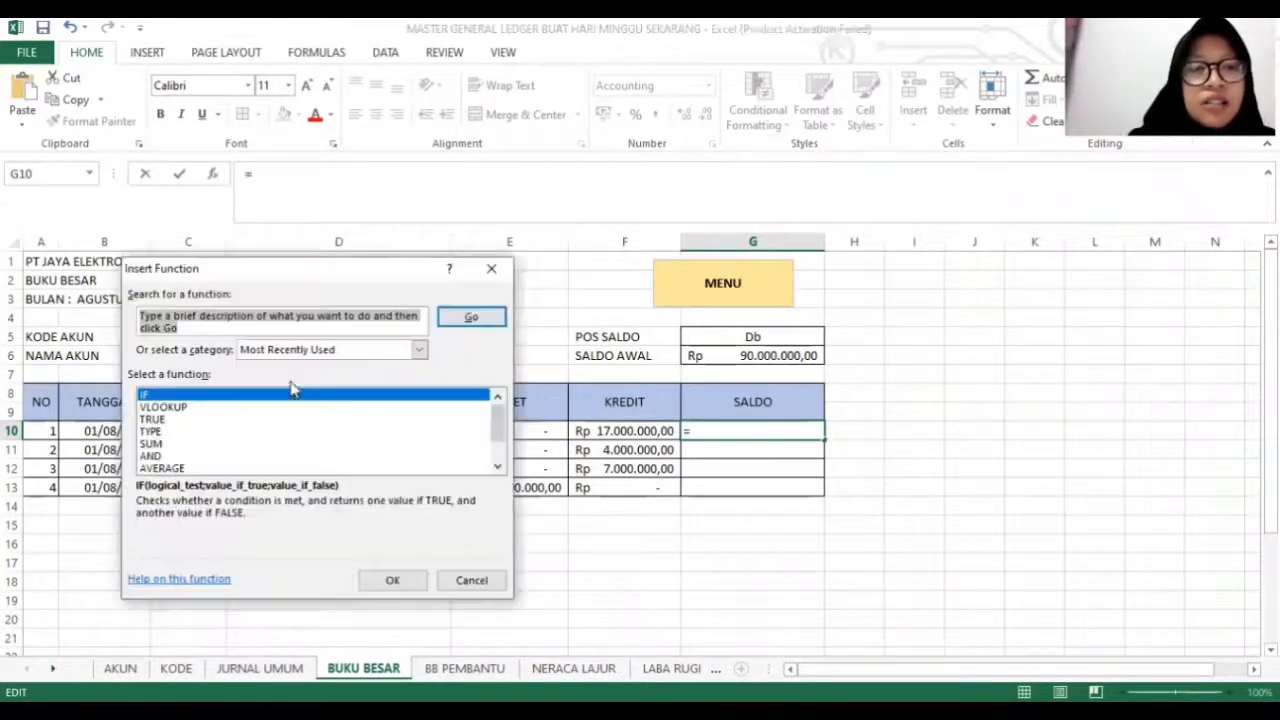
left_click(393, 581)
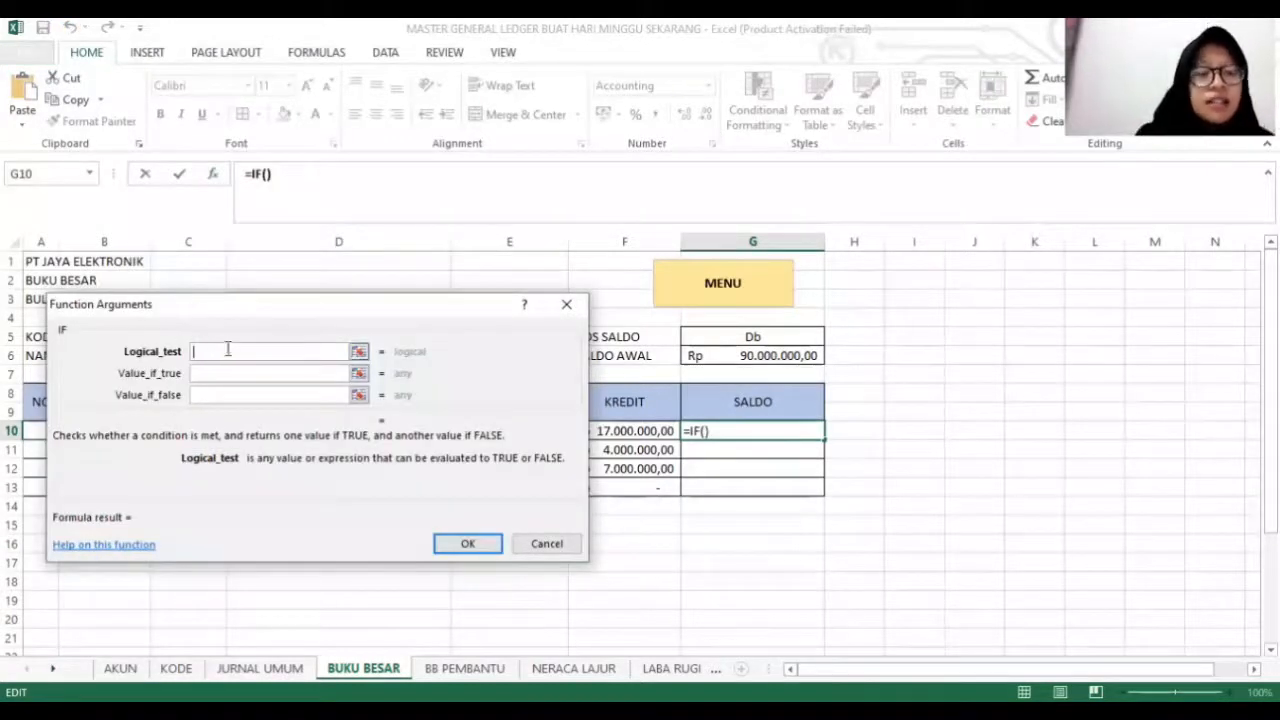
type("AND")
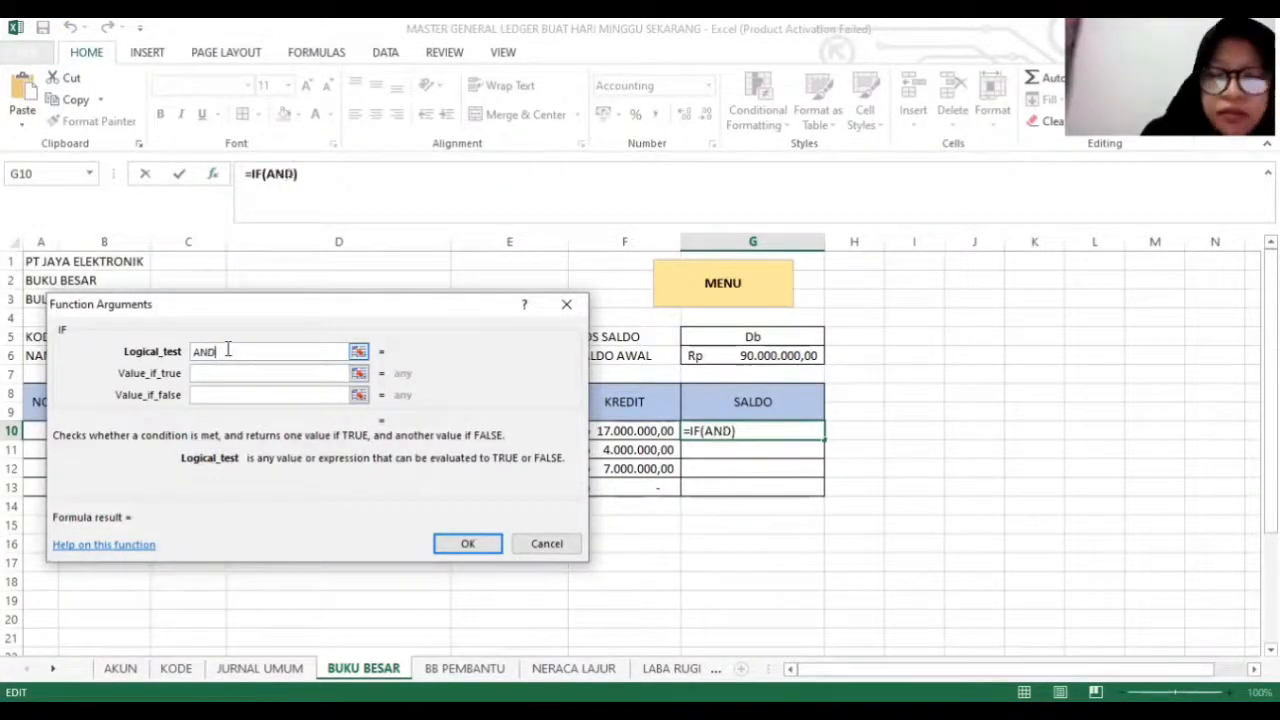
type("(")
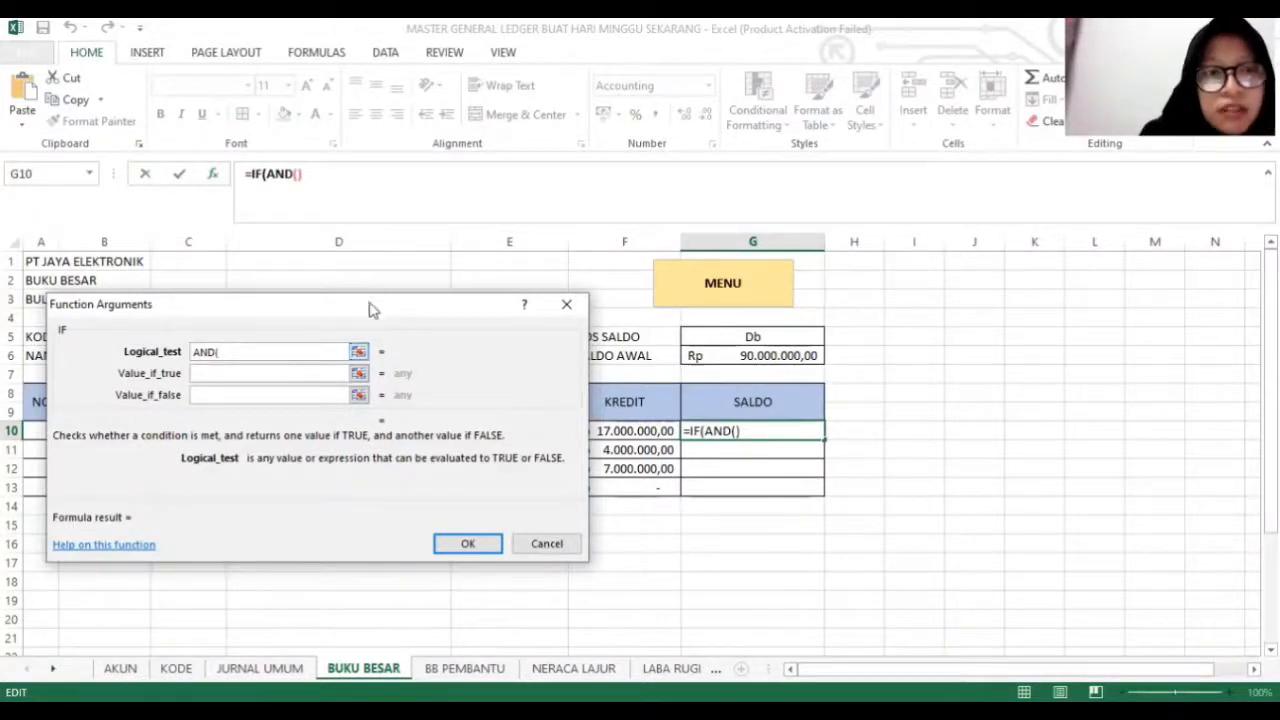
left_click_drag(370, 309, 236, 279)
left_click(485, 430)
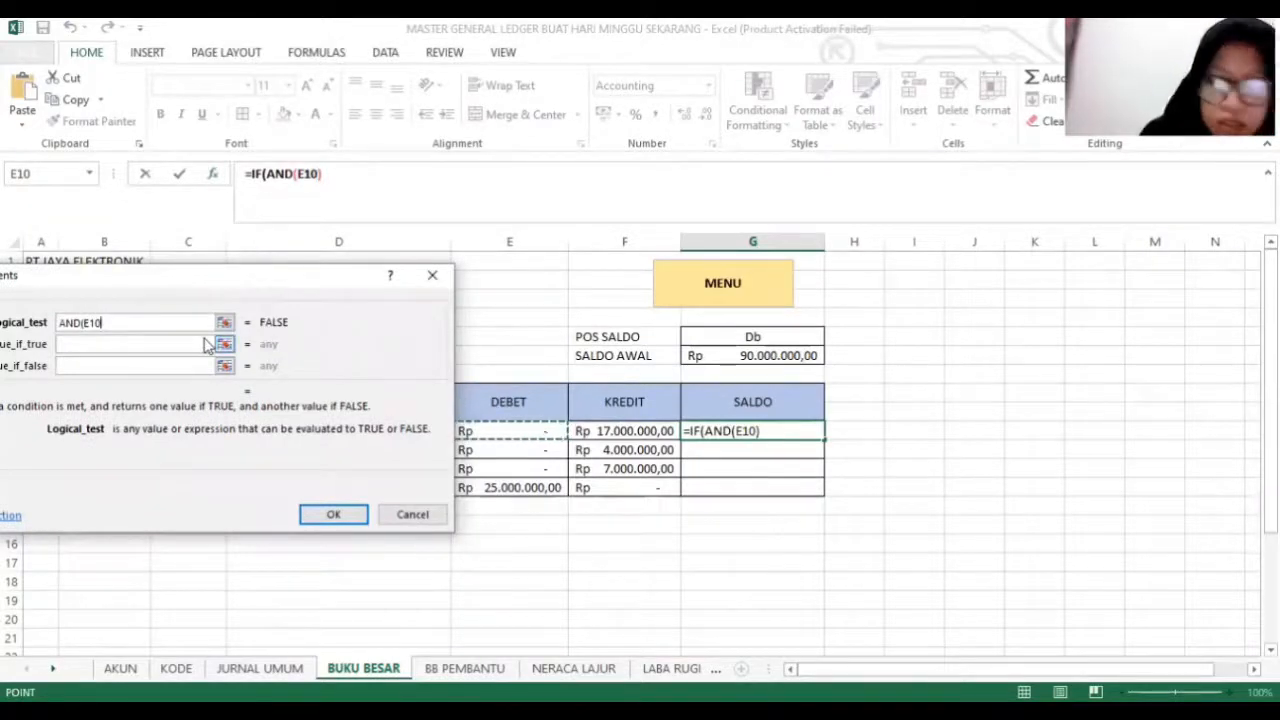
type("=")
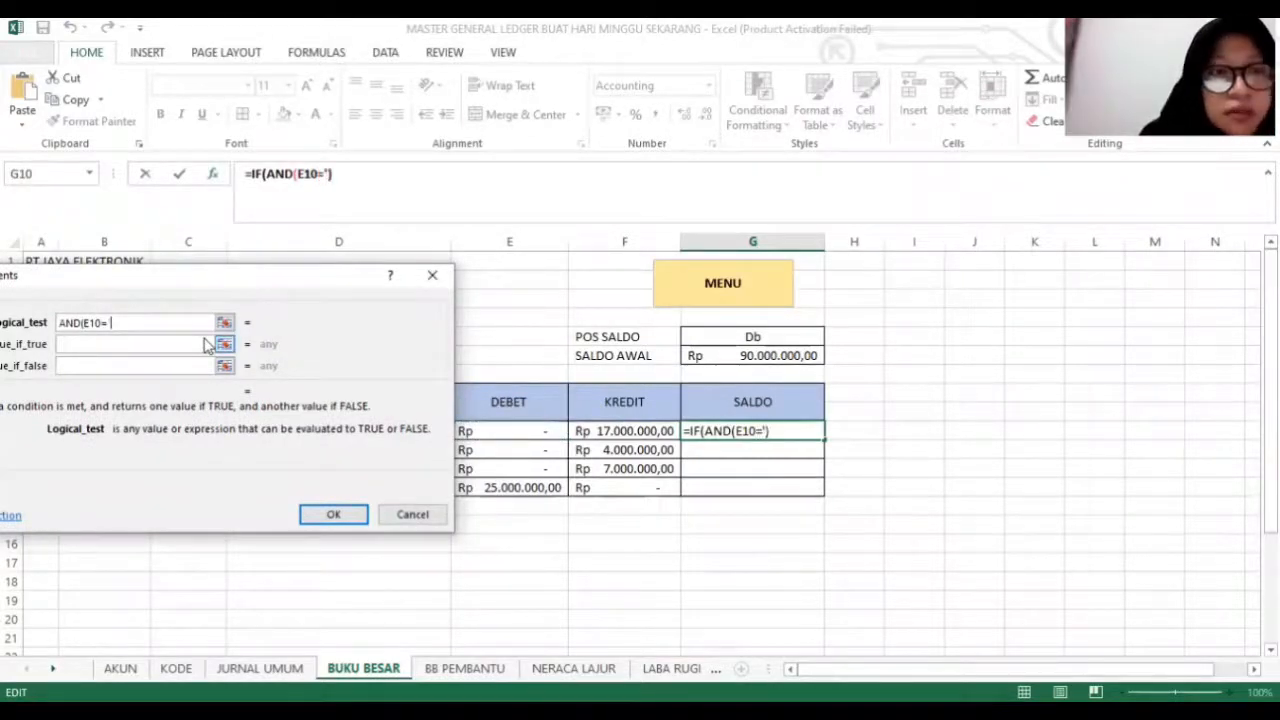
type("\"\"")
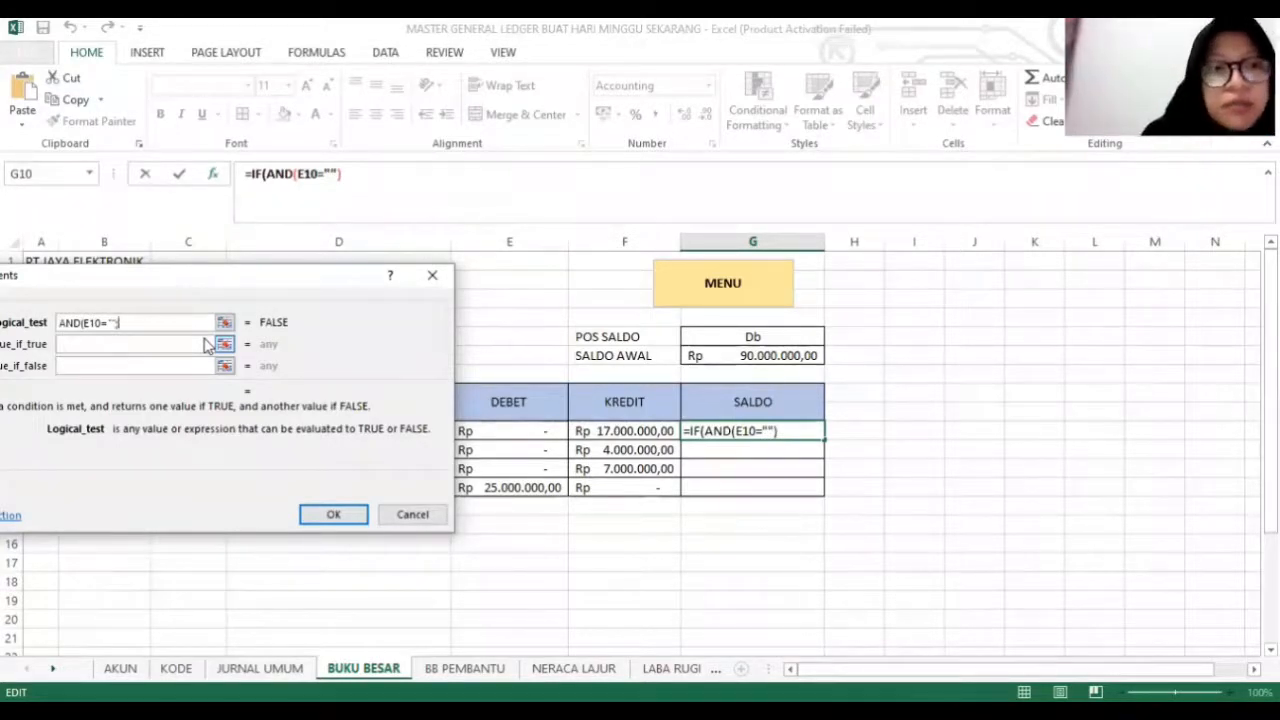
type(";")
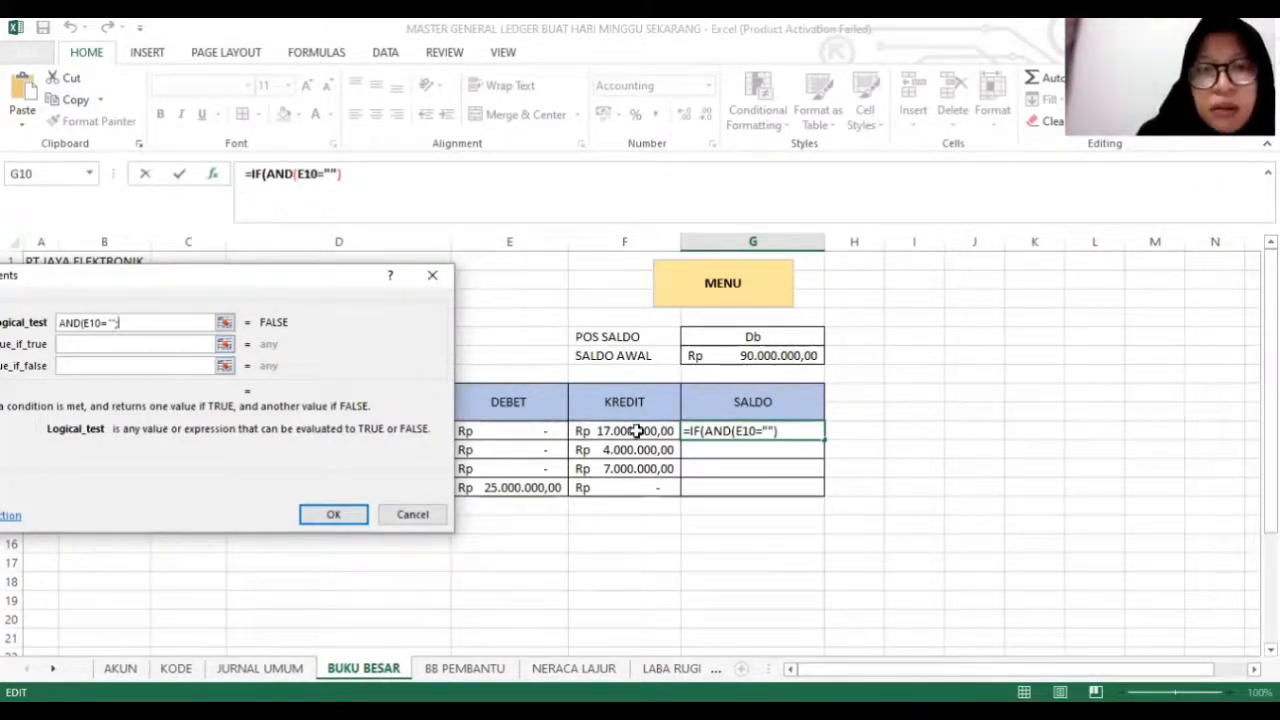
left_click(634, 430)
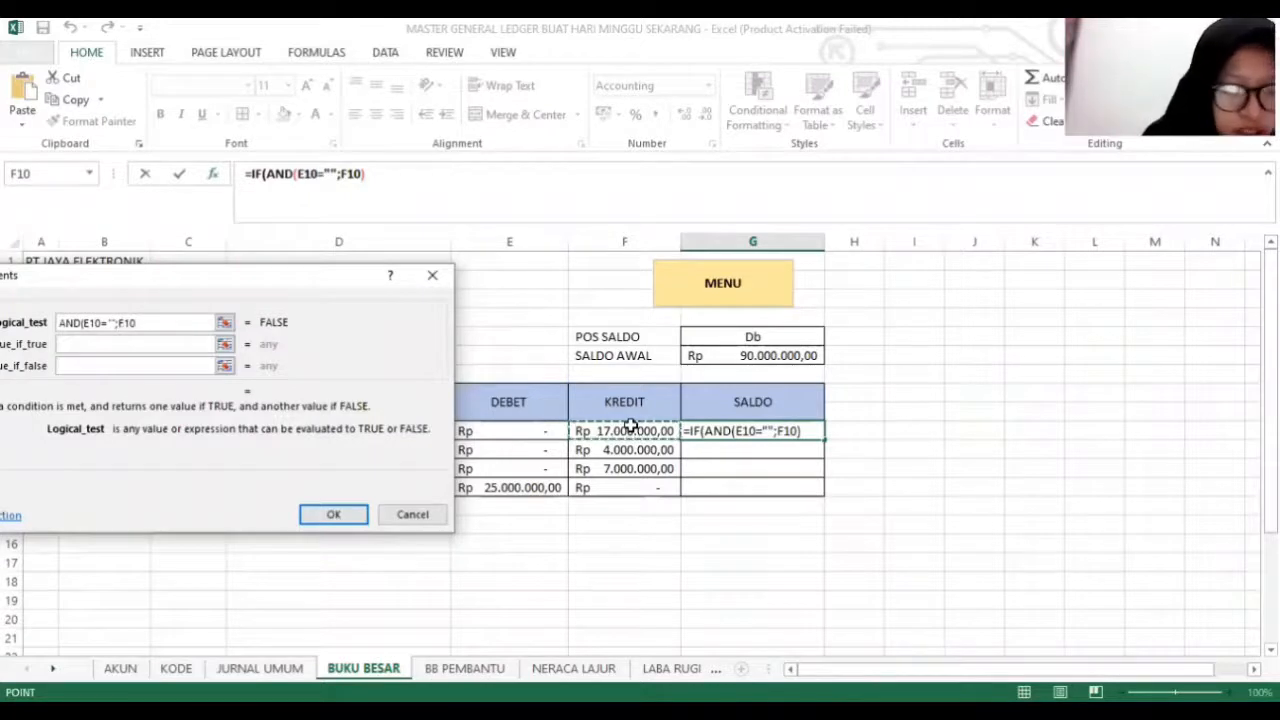
type("=")
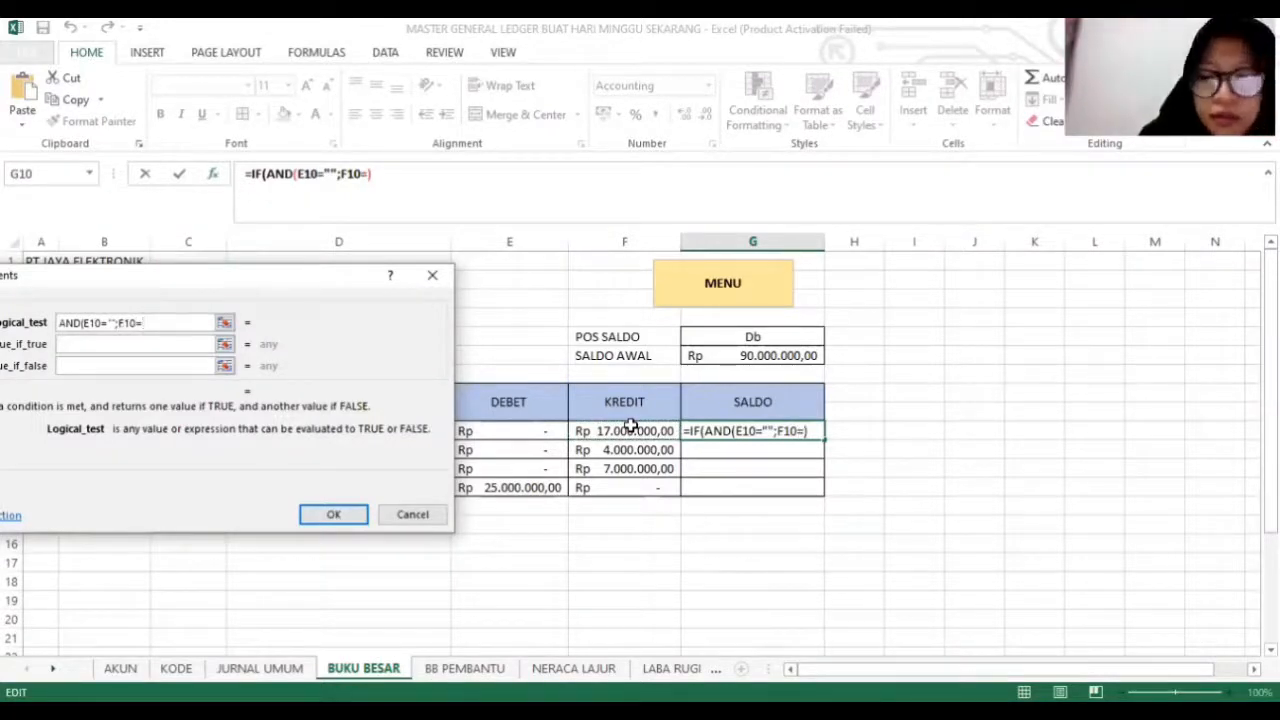
type("\"\"")
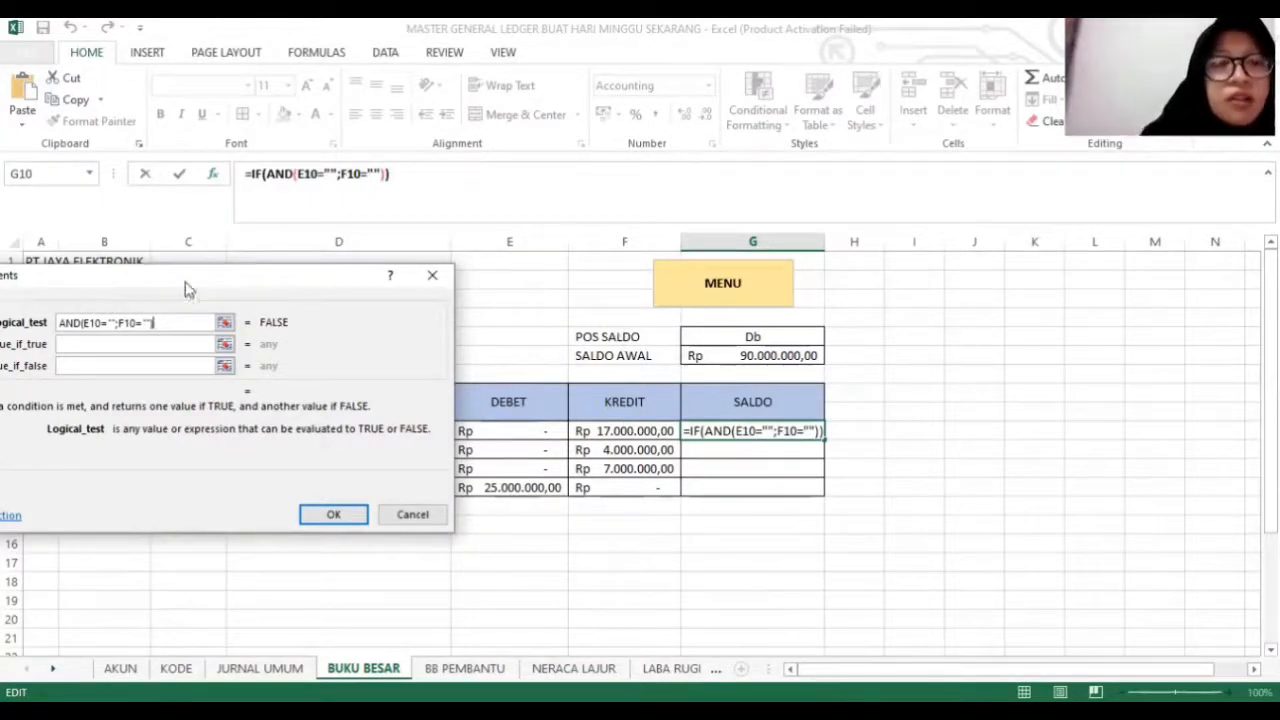
Set the value returned when the G10 logical test is true to 0.
left_click_drag(185, 289, 393, 330)
left_click(378, 387)
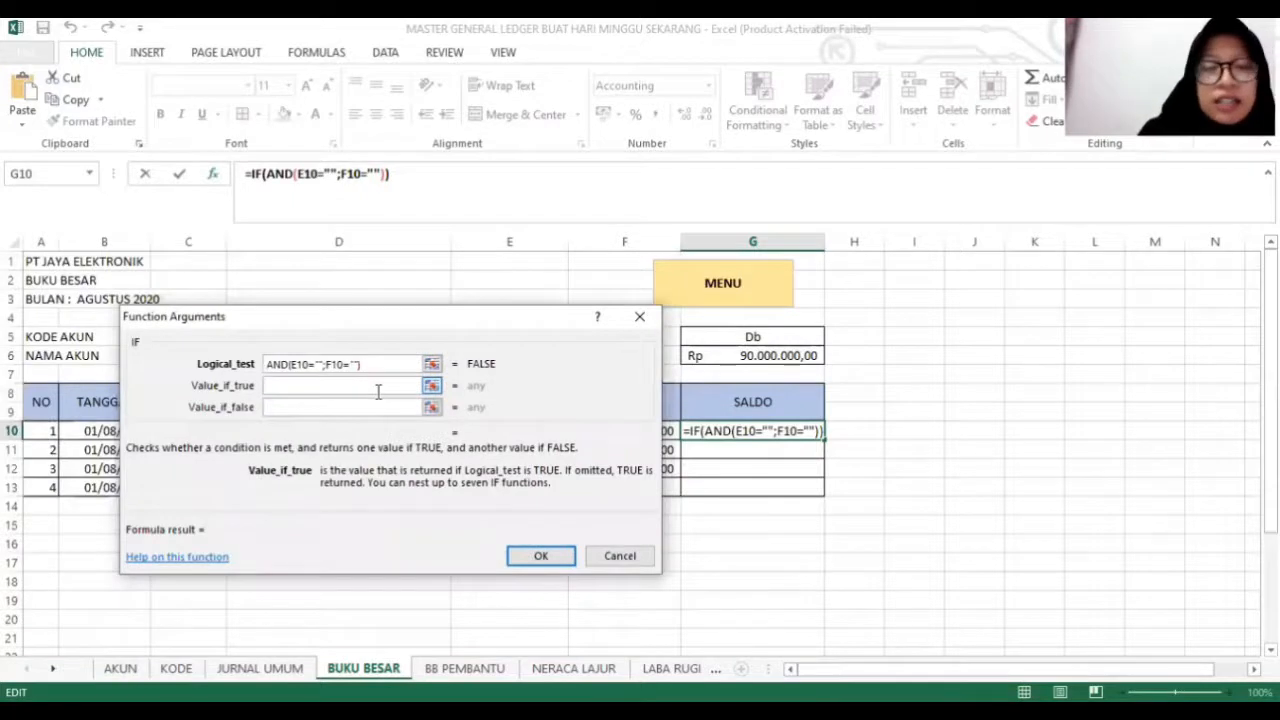
type("0")
key("Tab")
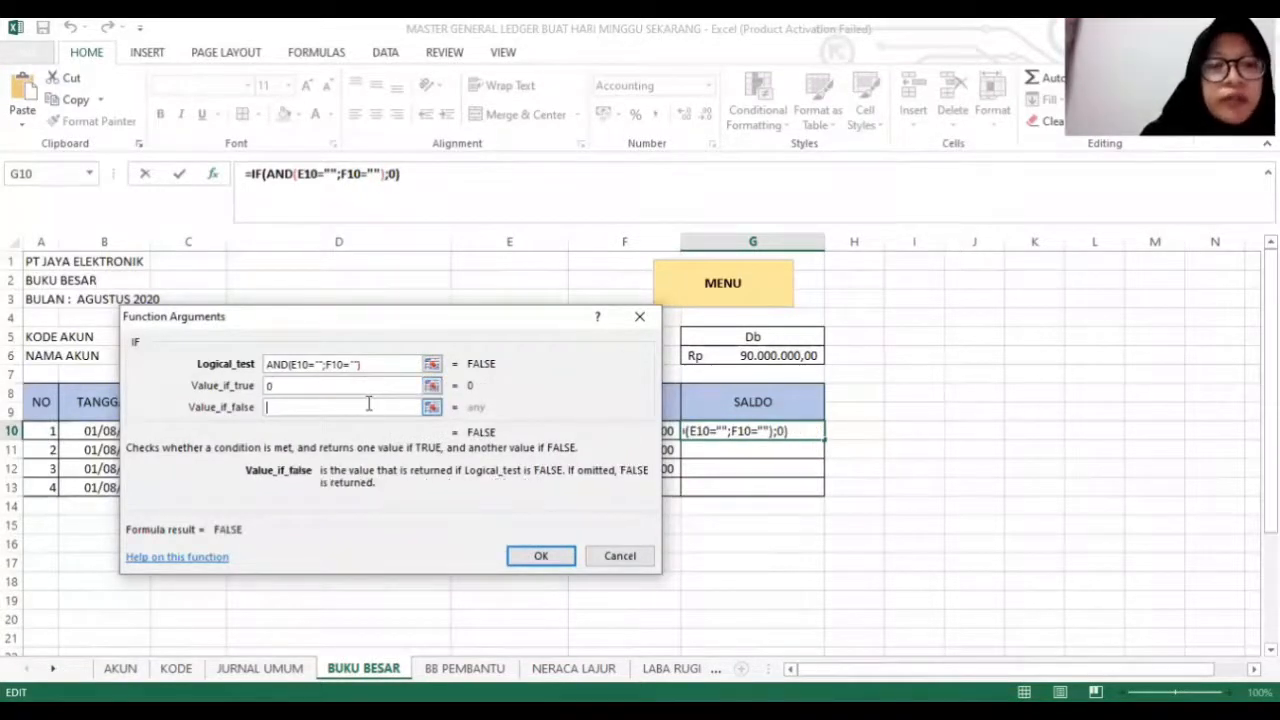
Enter IF($G$5="Db";$G$6+SUM($E$10:E10)-SUM($F$10:F10);$G$6+SUM($E$10:E10)+SUM($F$10:F10)) as the value if false and fill G10 down to G13.
type("IF($G$5=\"Db\";$G$6+SUM($E$10:E10)-SUM($F$10:F10);$G$6+SUM($E$10:E10)+SUM($F$10:F10))")
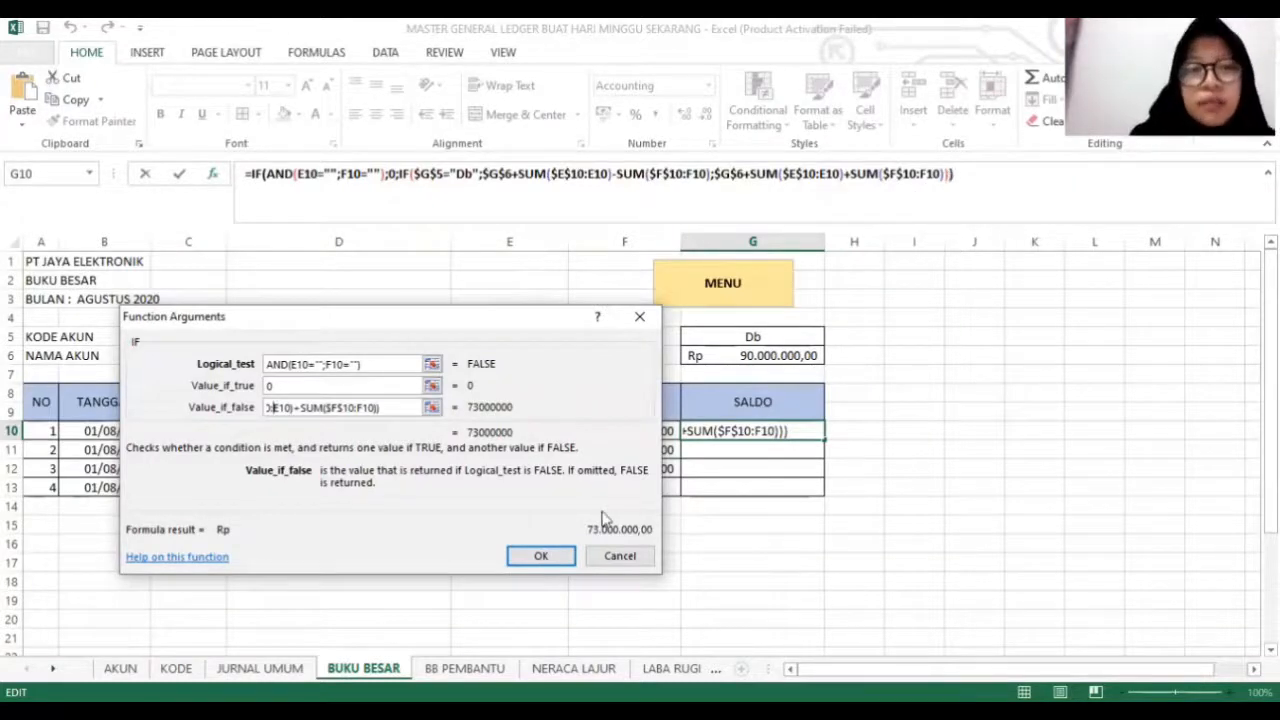
left_click(545, 557)
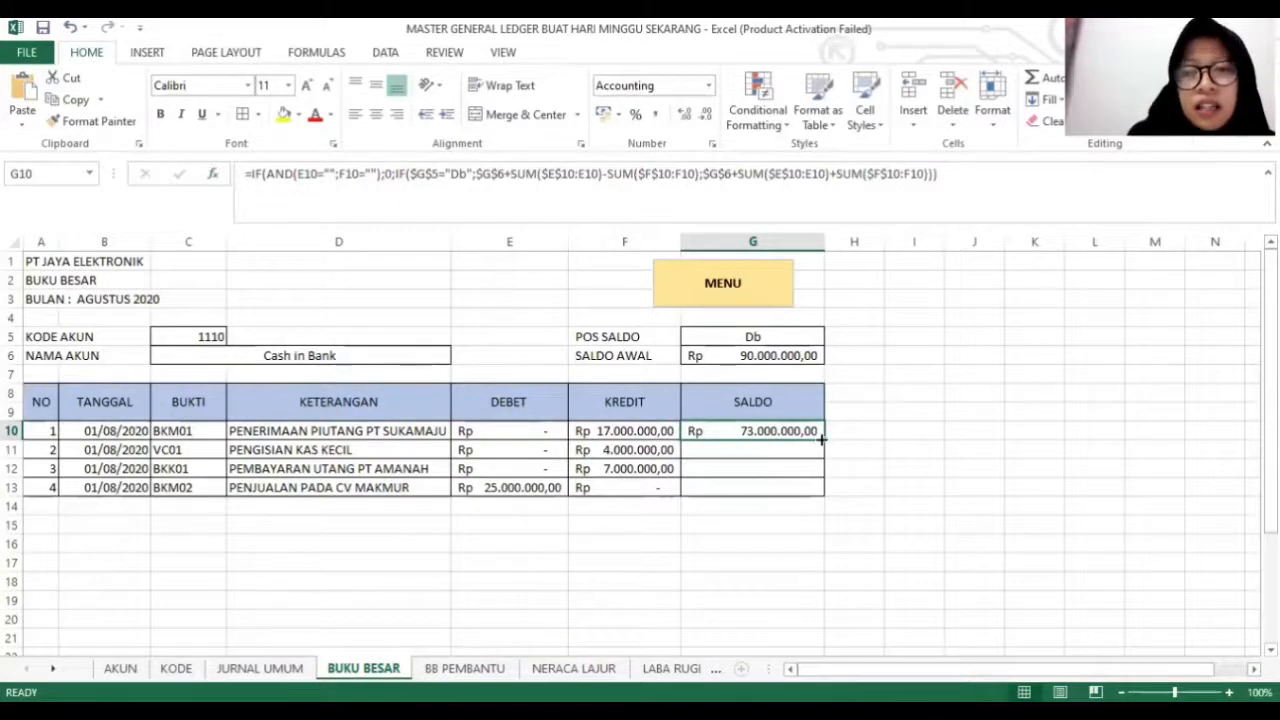
left_click_drag(822, 437, 823, 490)
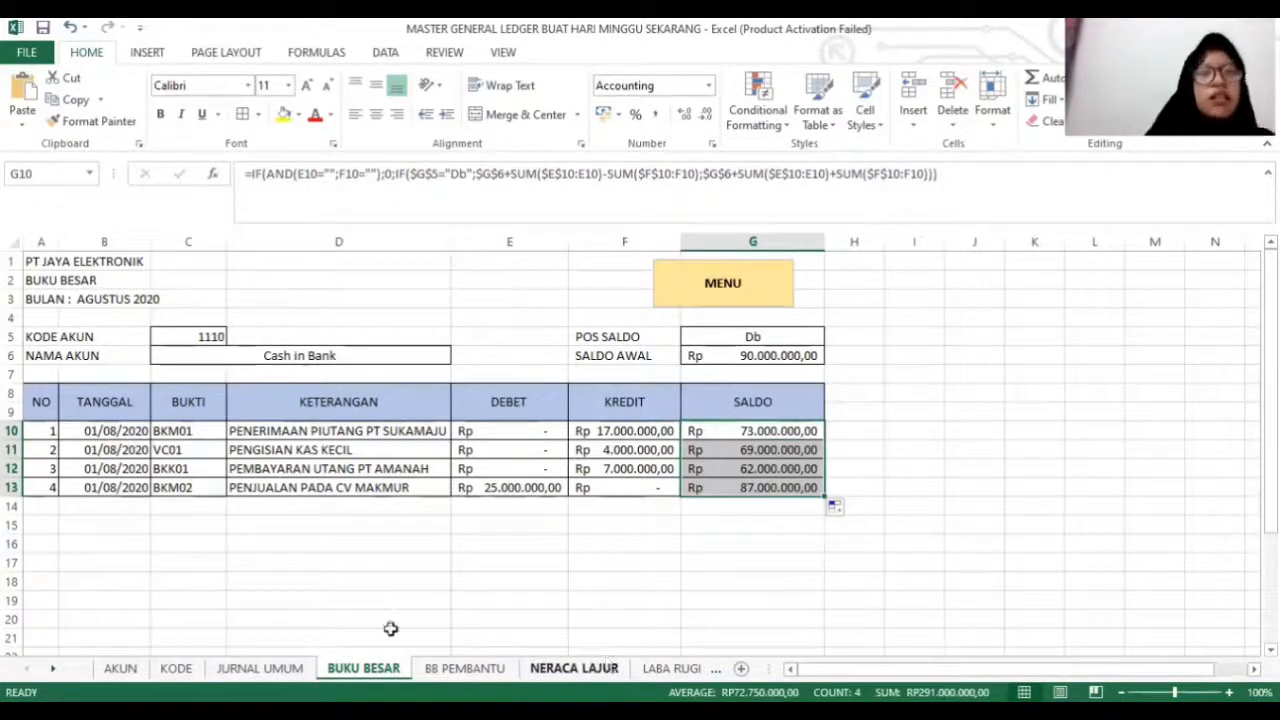
Apply all borders to the empty ledger rows A14:G27.
left_click(45, 505)
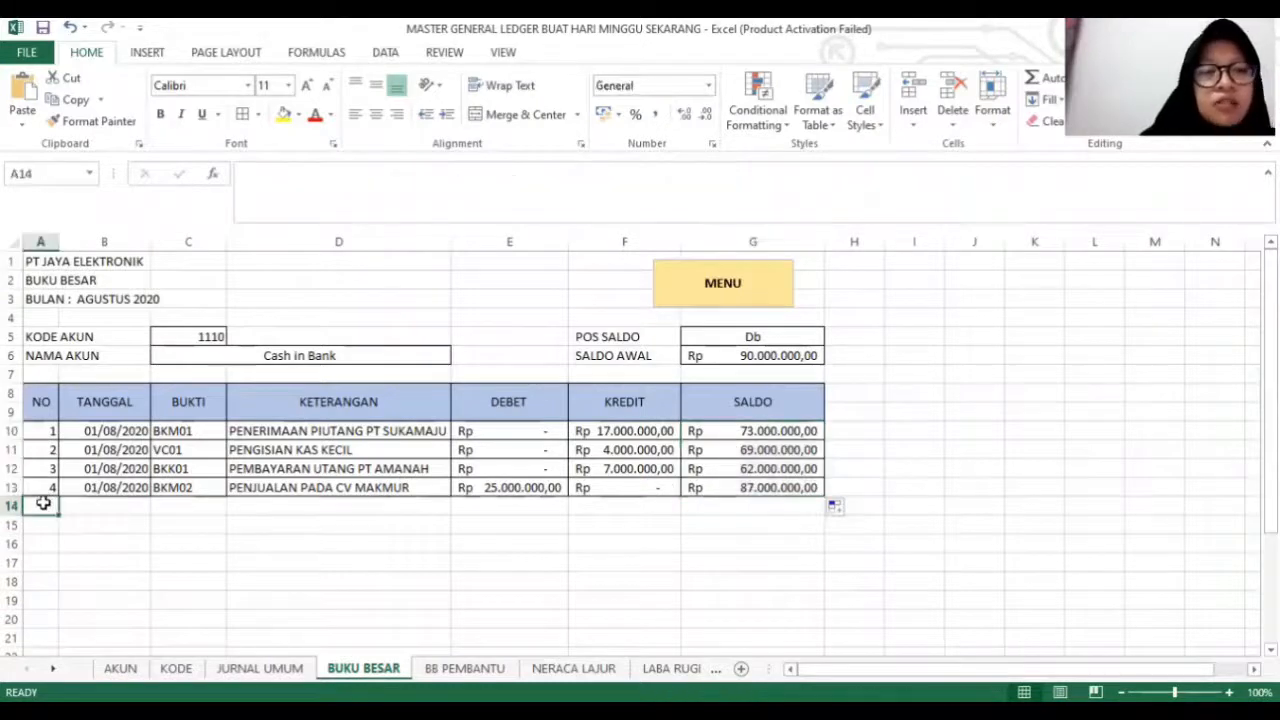
left_click_drag(43, 503, 728, 610)
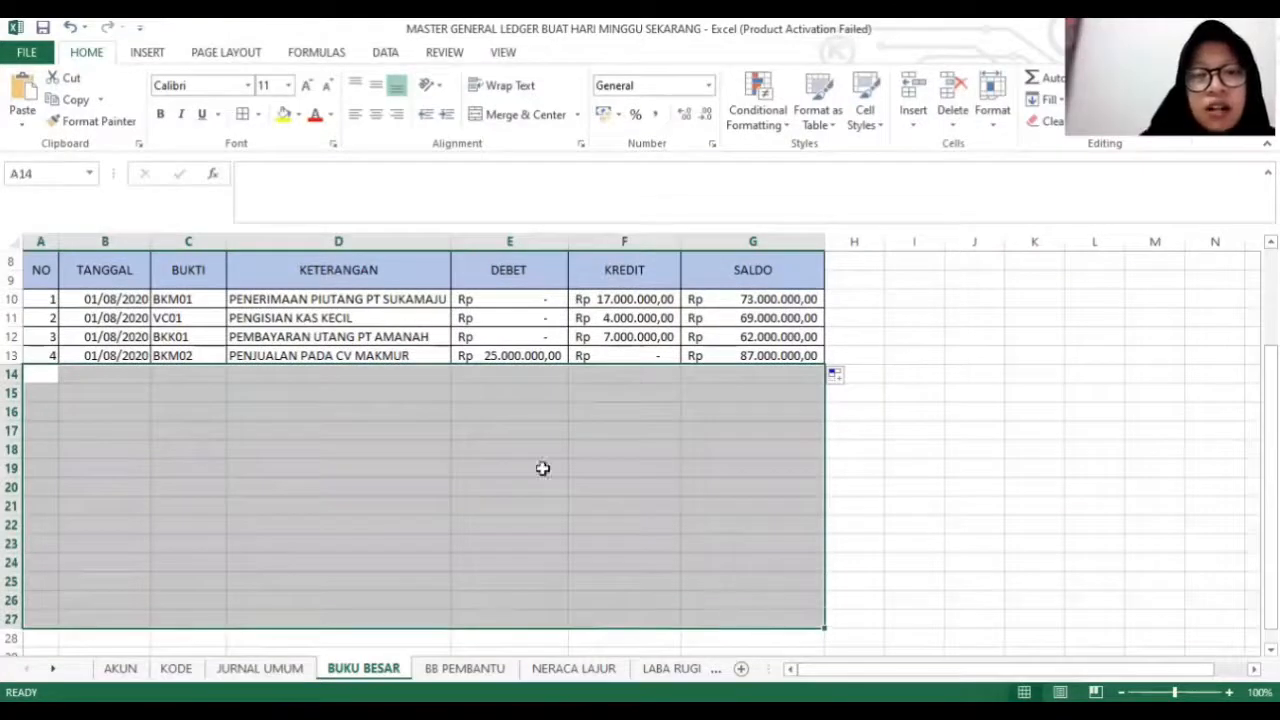
left_click(244, 116)
left_click(434, 446)
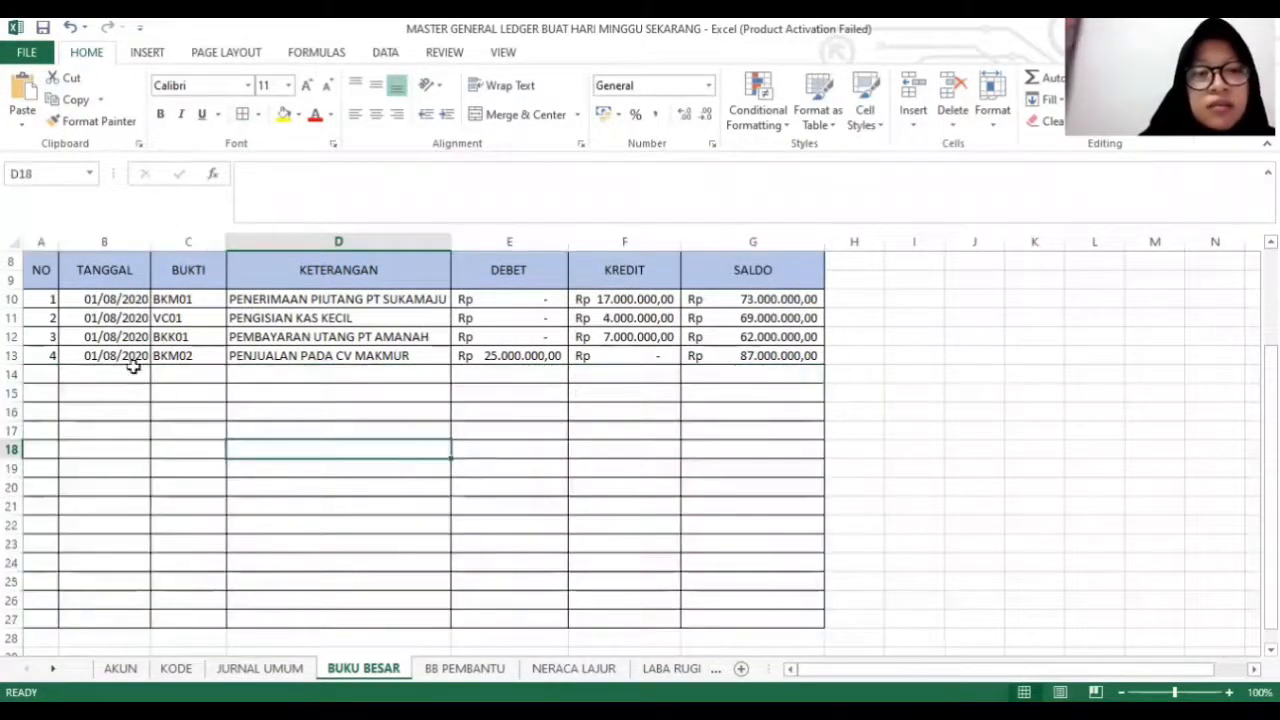
Fill the row 13 formulas in A13:G13 down through row 27.
left_click(48, 376)
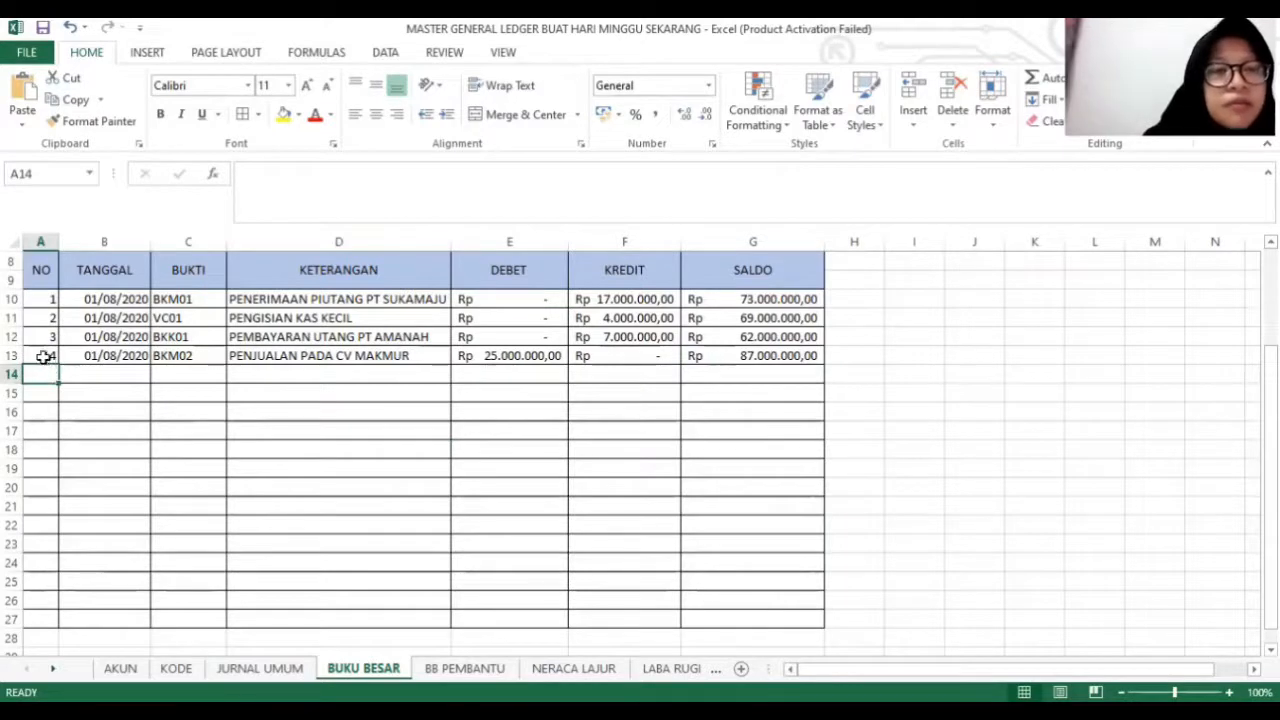
left_click_drag(45, 356, 750, 350)
left_click_drag(826, 364, 803, 620)
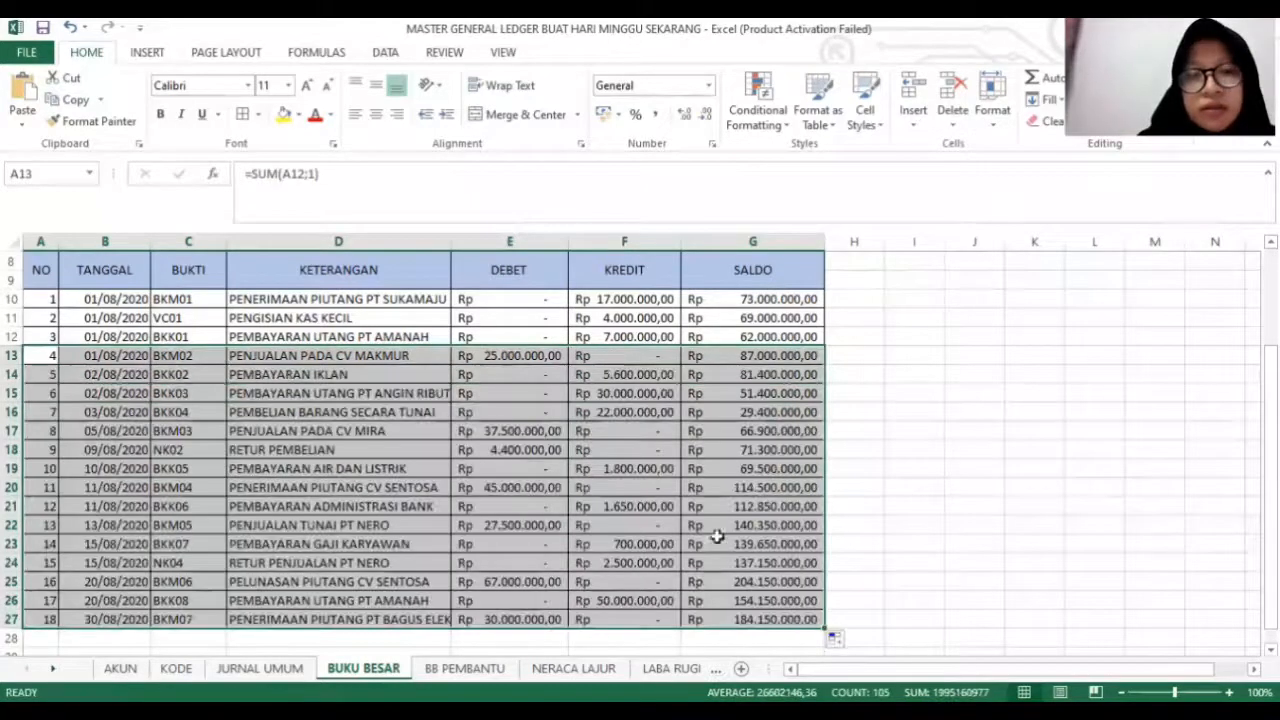
Apply all borders to ledger rows A28:G34 and fill the row 27 formulas down through row 34.
scroll(716, 536, "down", 2)
left_click_drag(43, 523, 789, 634)
left_click(241, 117)
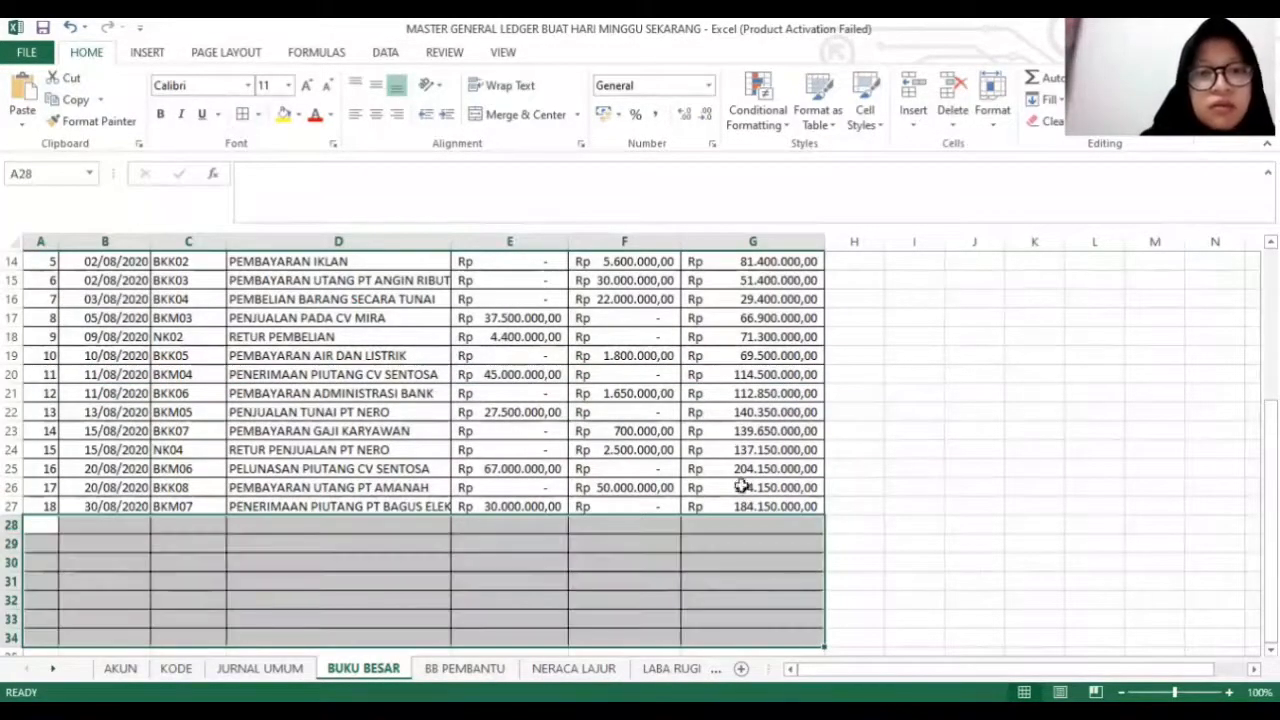
left_click_drag(52, 506, 810, 641)
scroll(180, 420, "up", 5)
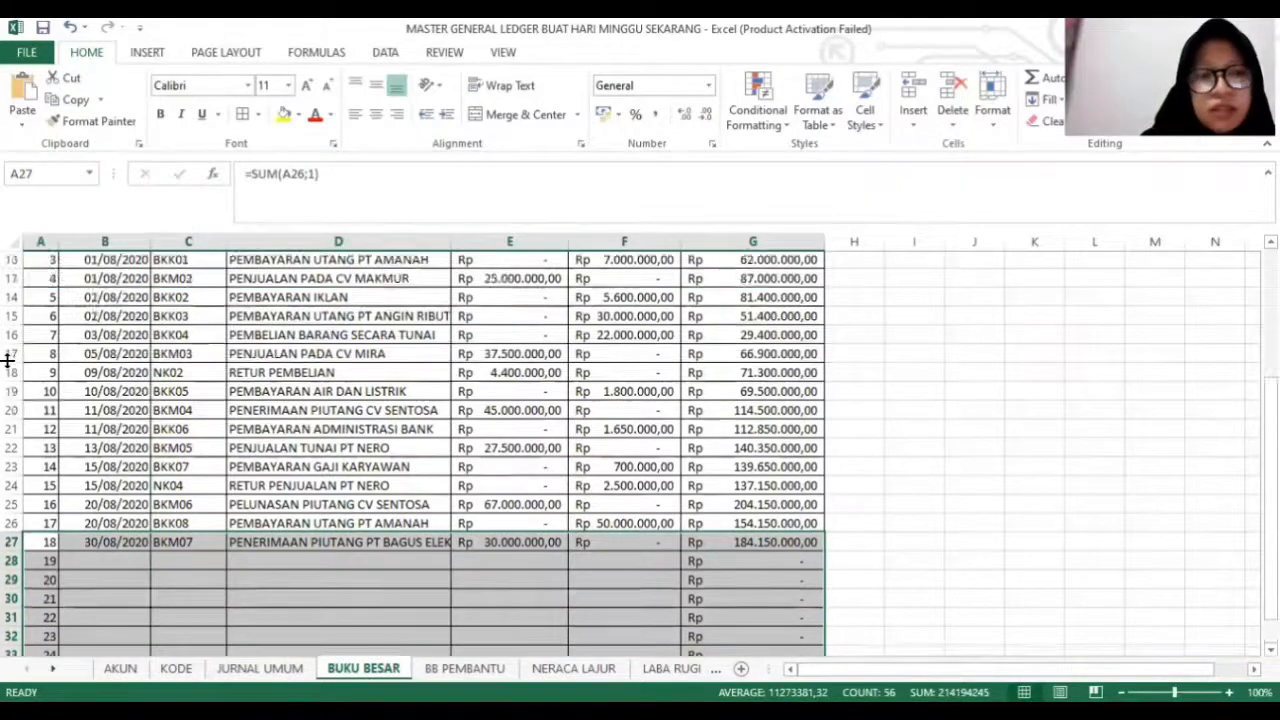
Check the ledger for other accounts by setting KODE AKUN in C5 to 1140, 1170 and 1220 in turn.
left_click(199, 344)
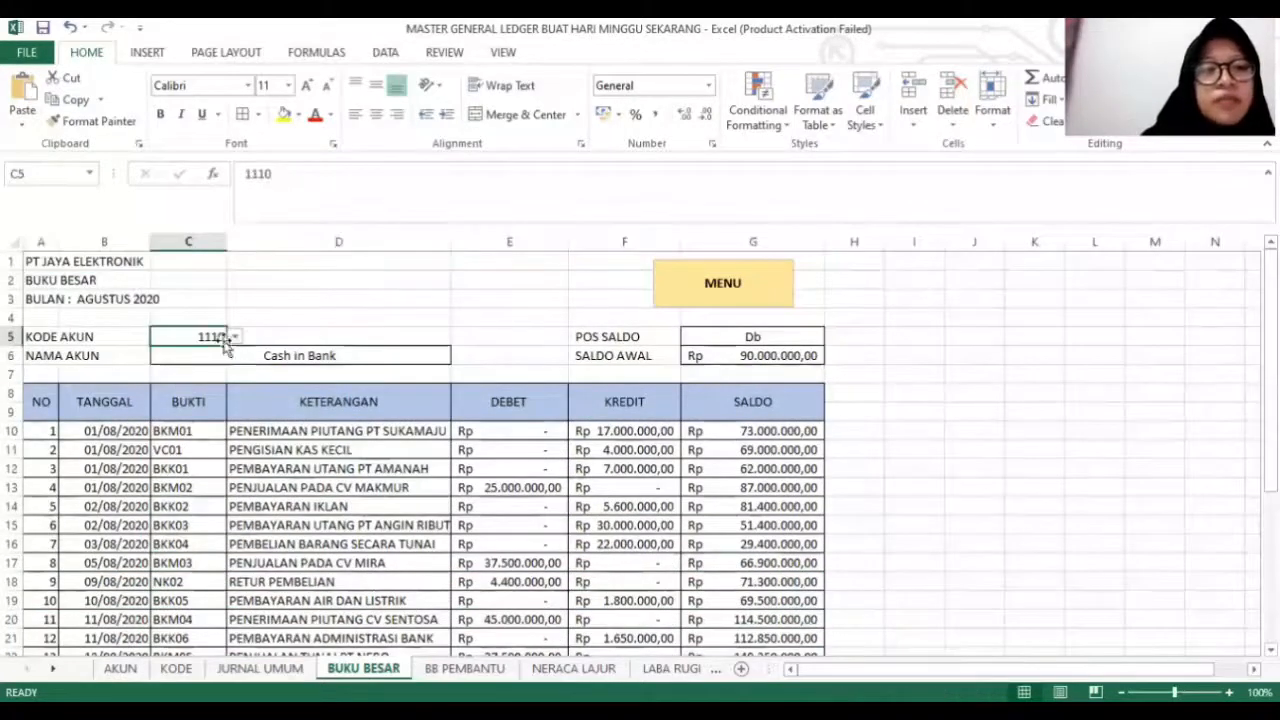
left_click(234, 338)
left_click(217, 332)
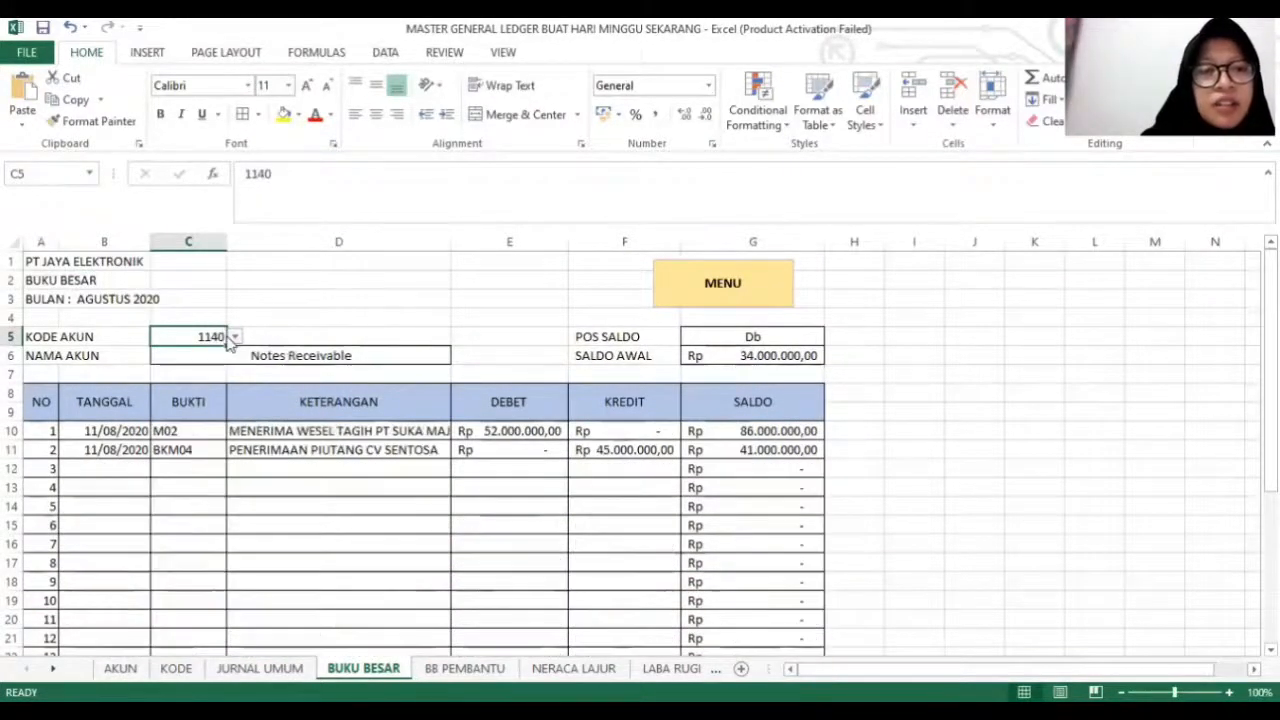
left_click(234, 338)
left_click(229, 400)
left_click(234, 340)
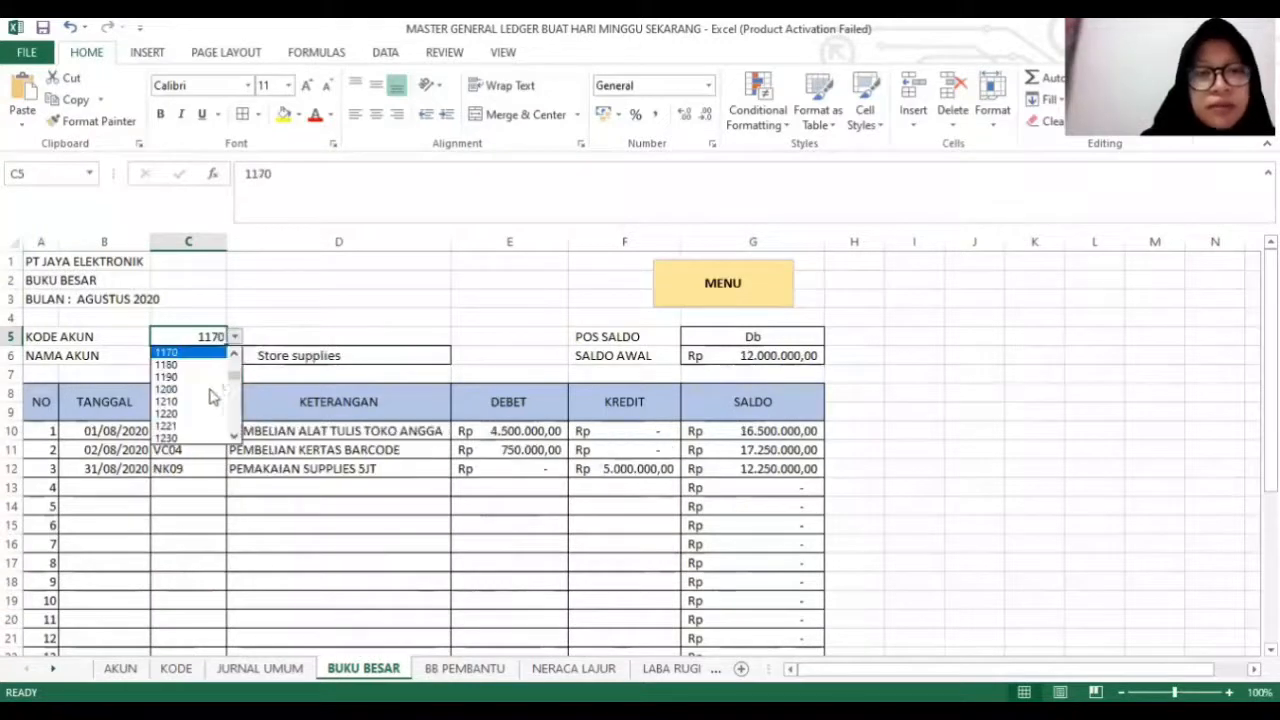
left_click(201, 413)
left_click(234, 341)
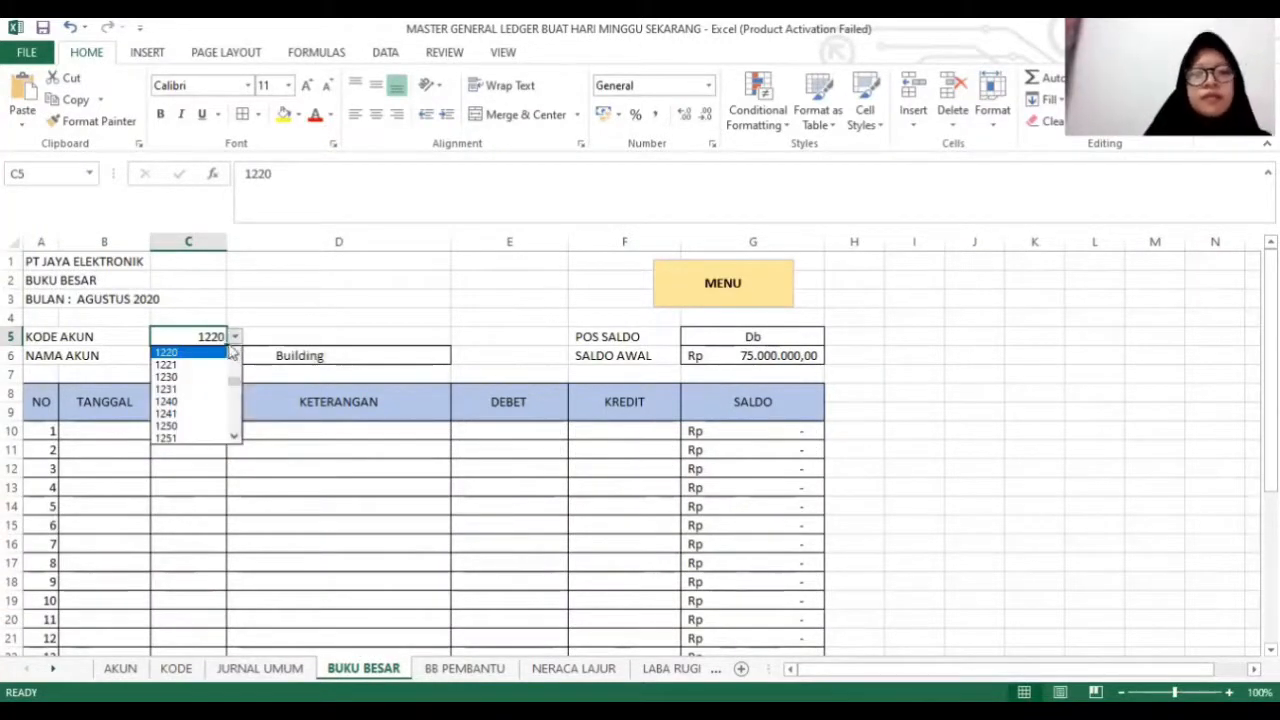
left_click(232, 355)
left_click(287, 400)
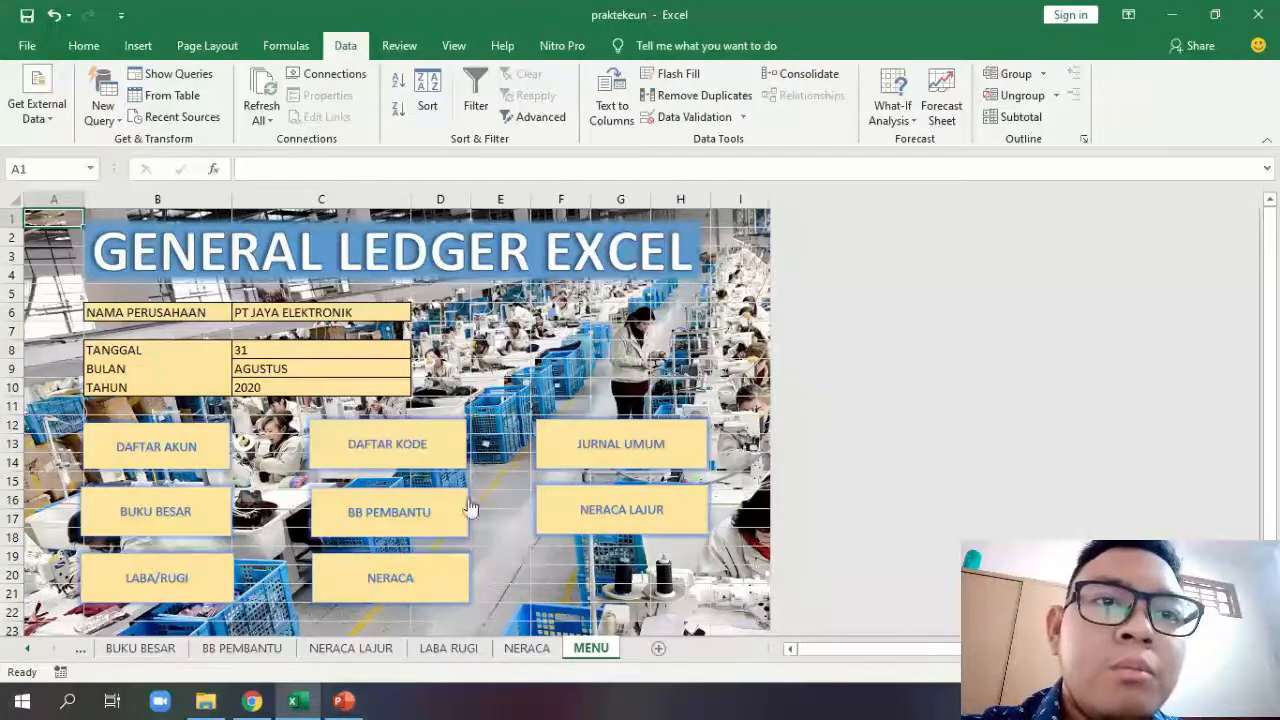
On the BB PEMBANTU sheet of the praktekeun workbook, set the data validation of KODE PEMBANTU cell C5 to a List with source =KODE.
left_click(436, 511)
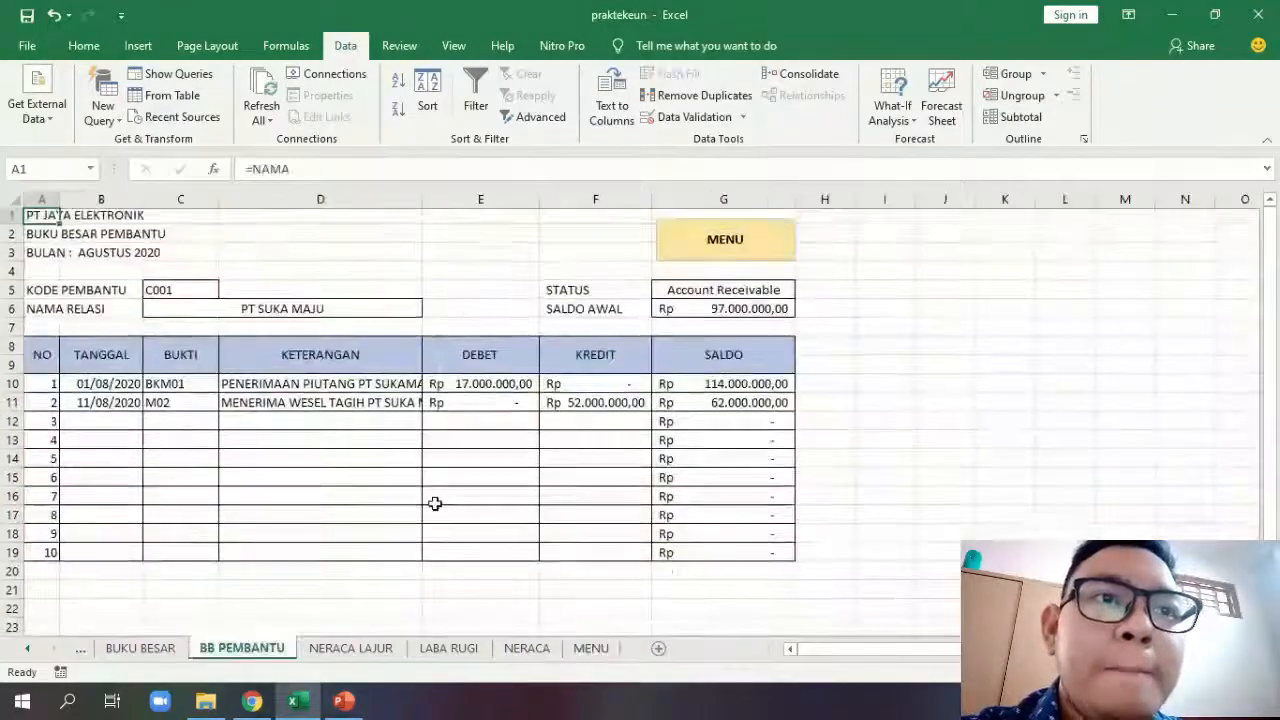
left_click(174, 294)
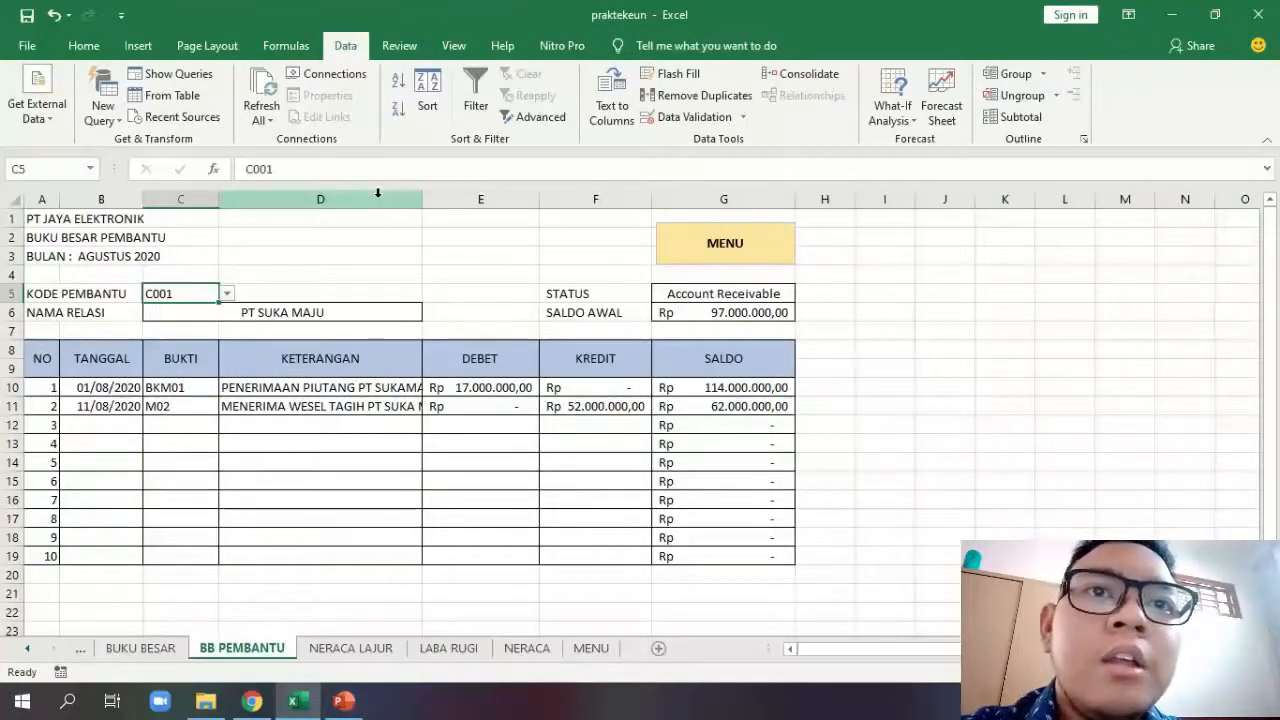
left_click(685, 124)
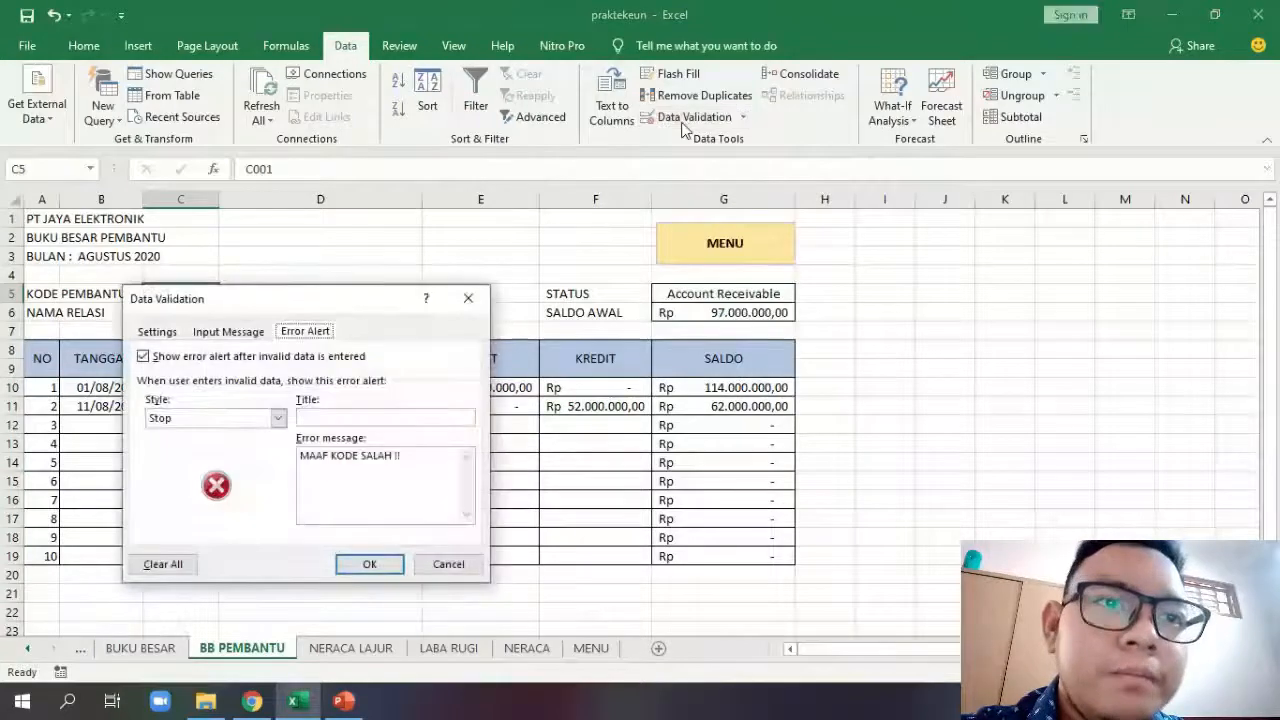
left_click(157, 331)
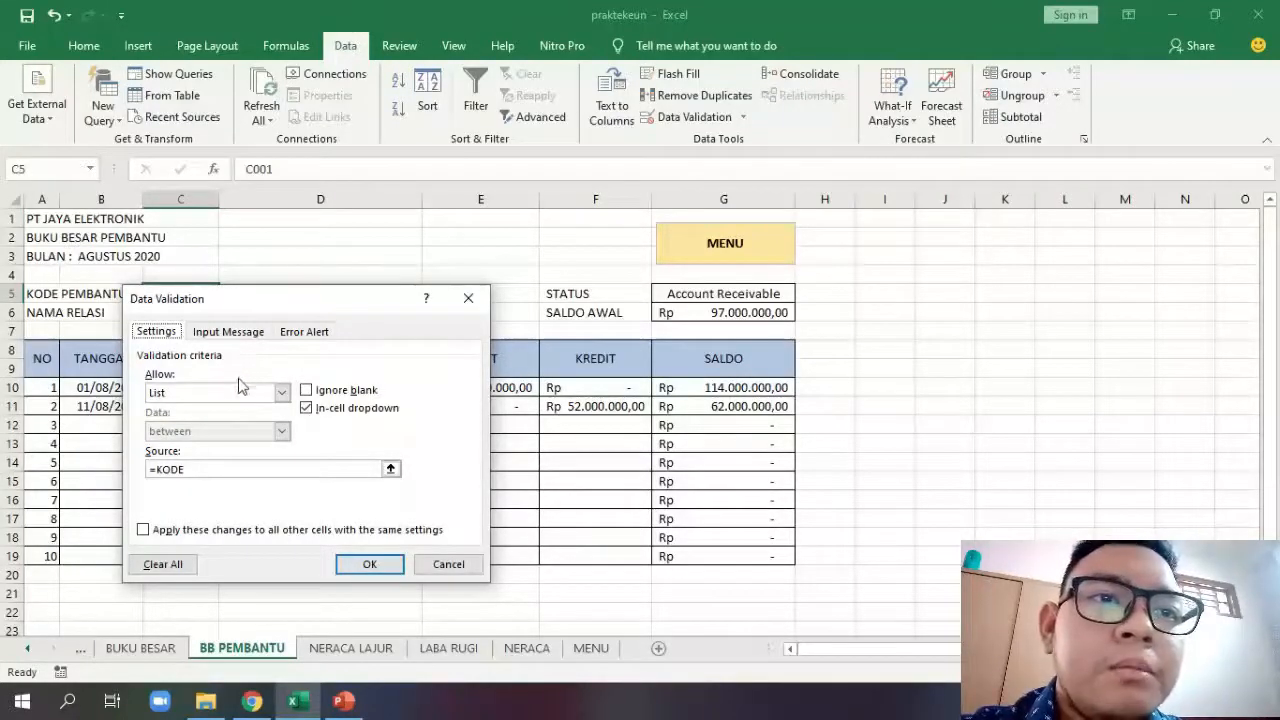
left_click(219, 395)
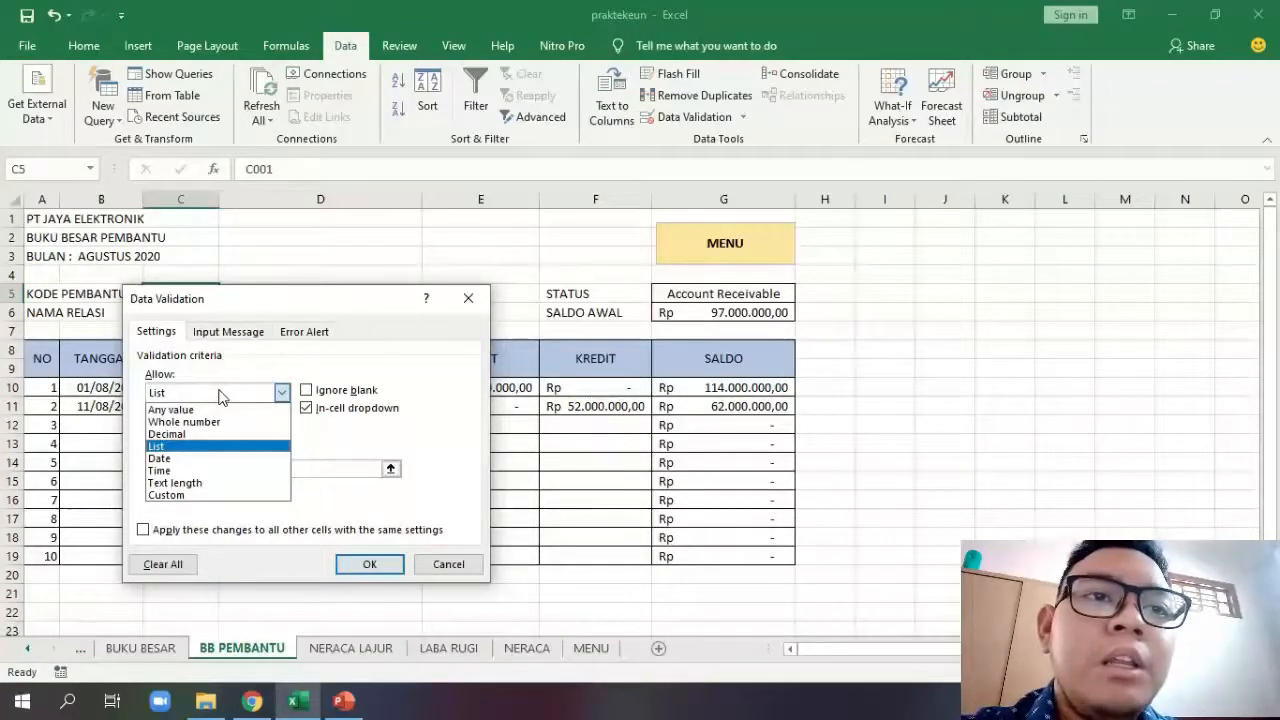
left_click(191, 446)
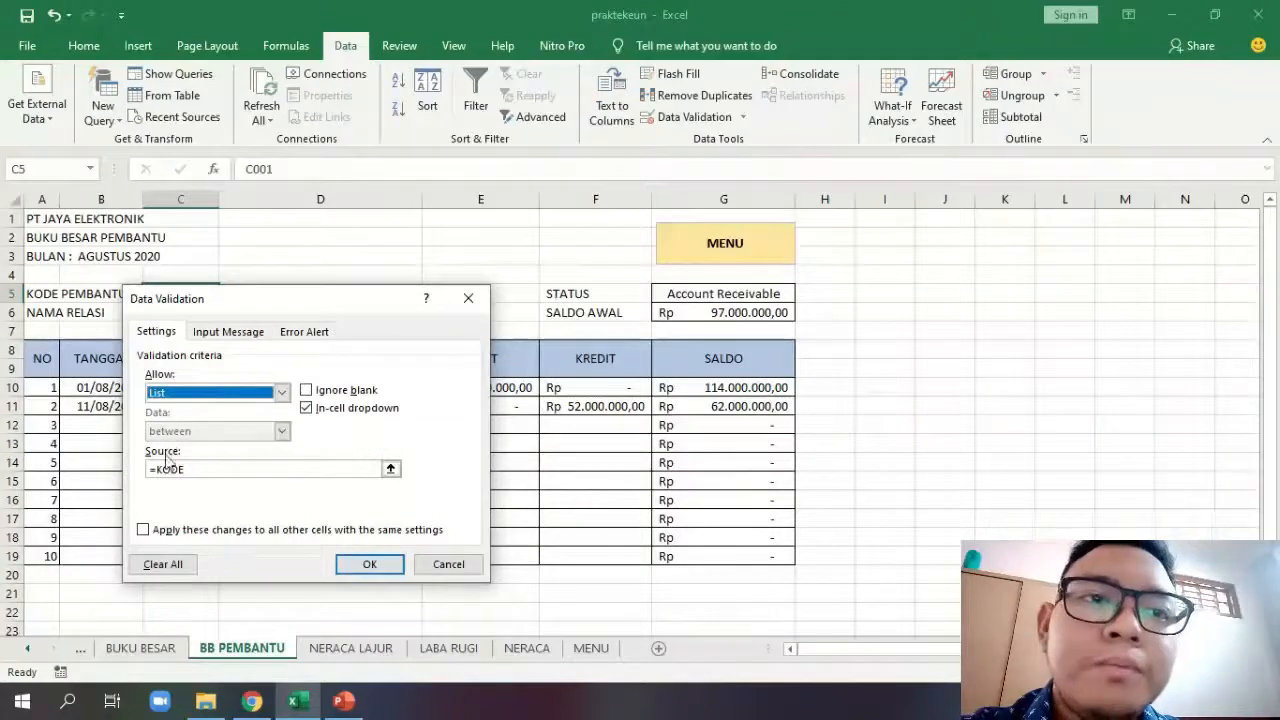
left_click(202, 468)
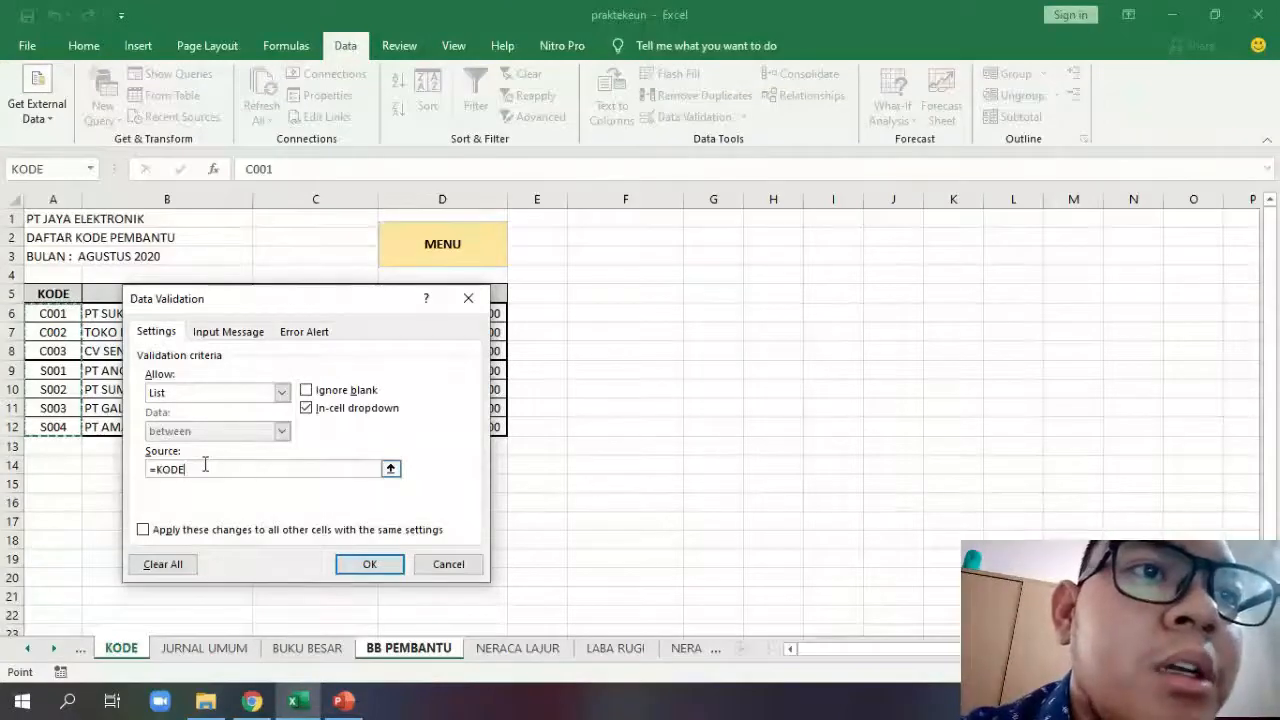
left_click_drag(257, 300, 566, 289)
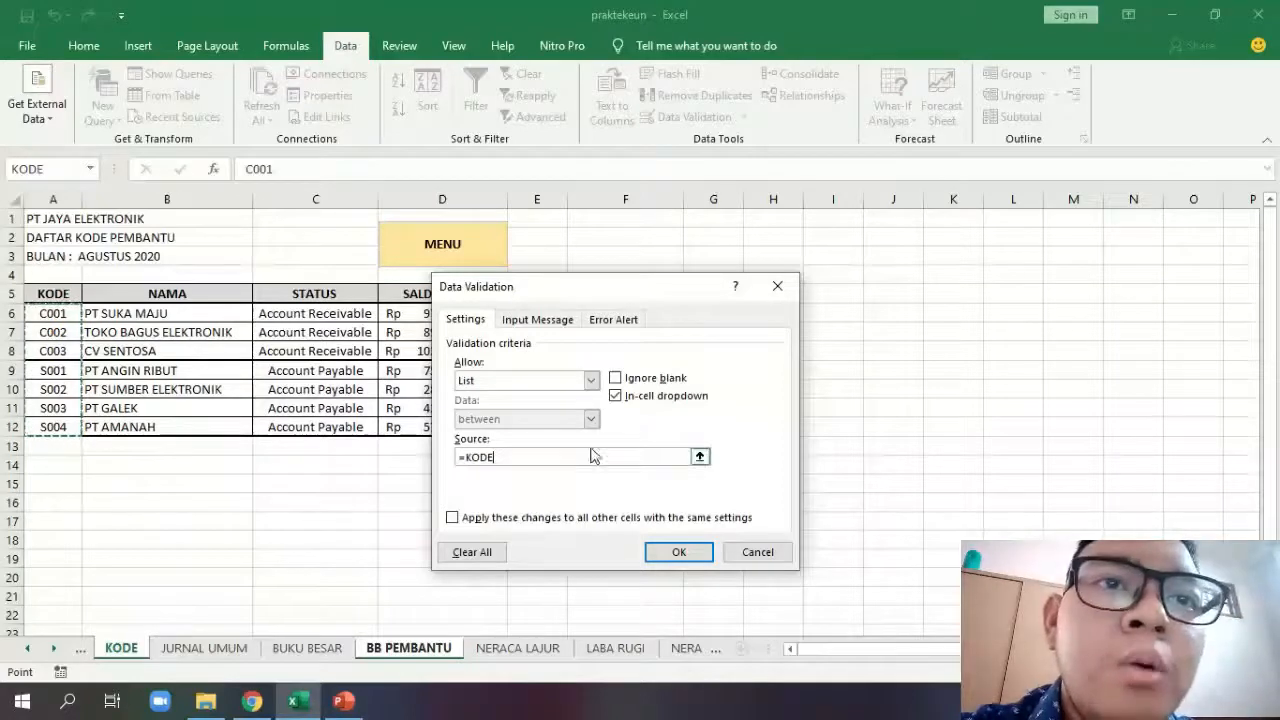
Set the C5 validation error message to "Wrong Code !!!" with the Stop style and apply the validation.
left_click(536, 320)
left_click(612, 320)
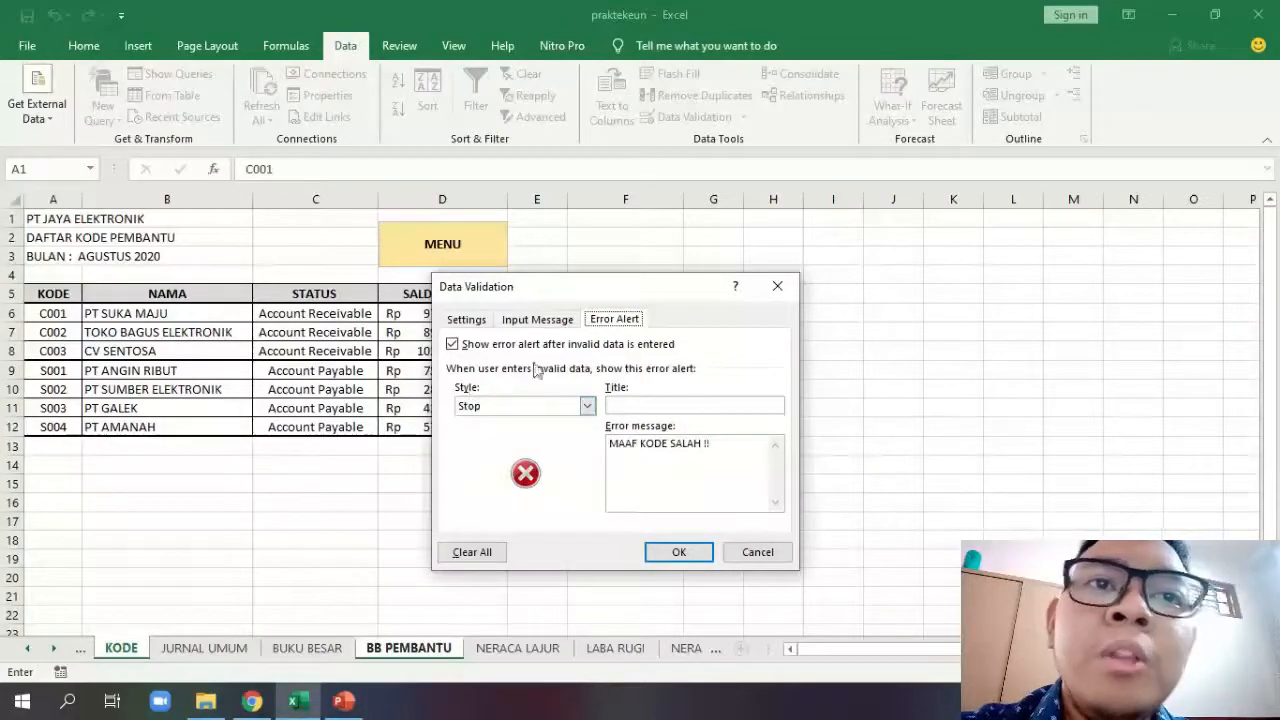
left_click_drag(565, 293, 527, 272)
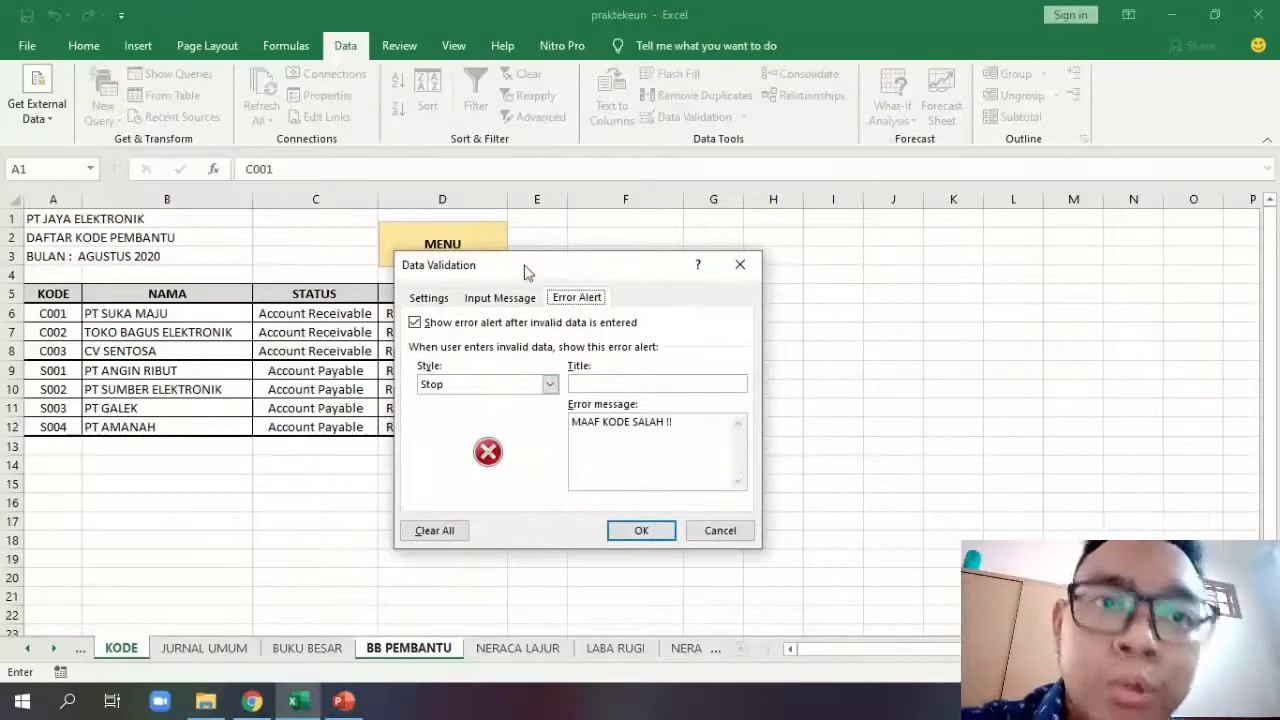
left_click(549, 385)
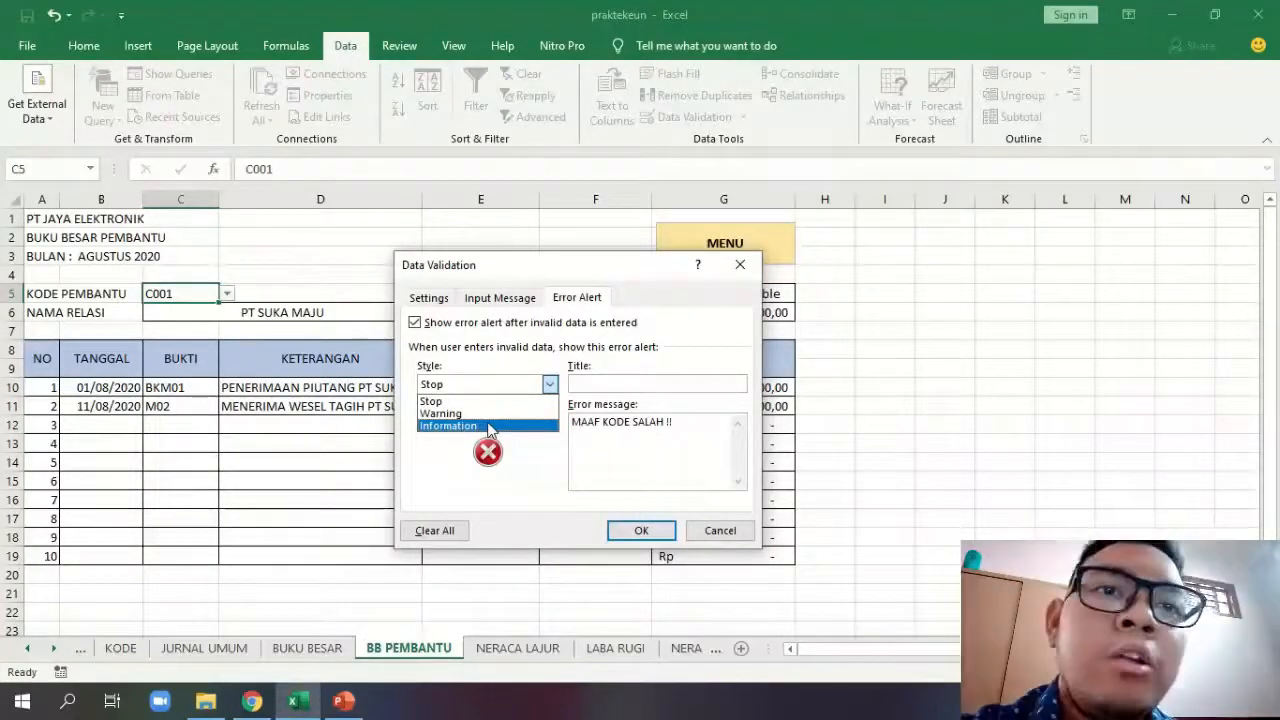
left_click(635, 424)
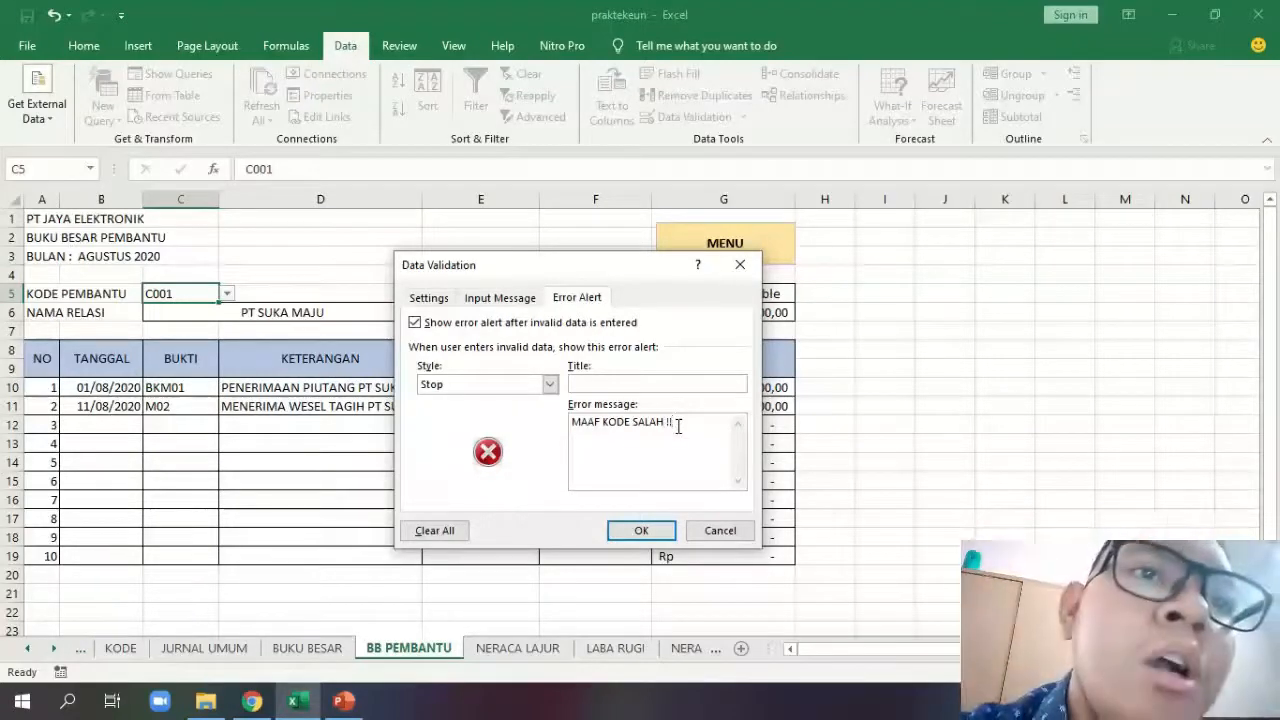
triple_click(575, 421)
type("M")
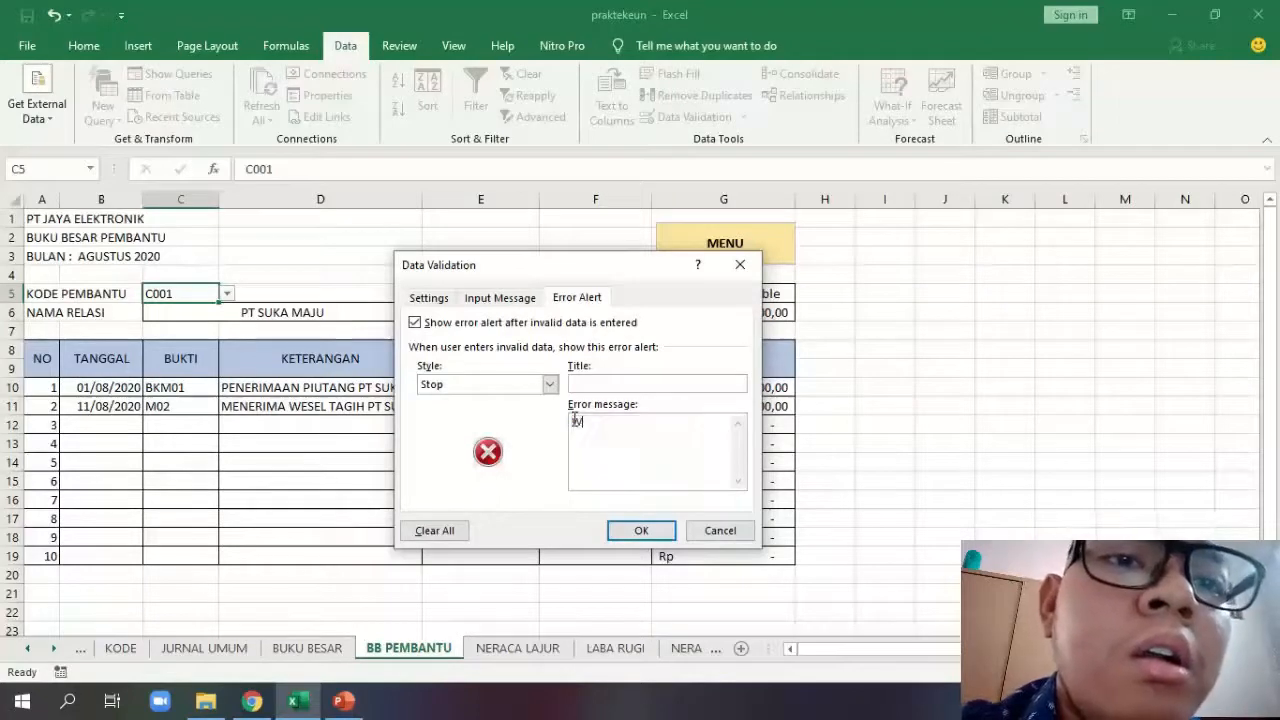
type("rong Code !!")
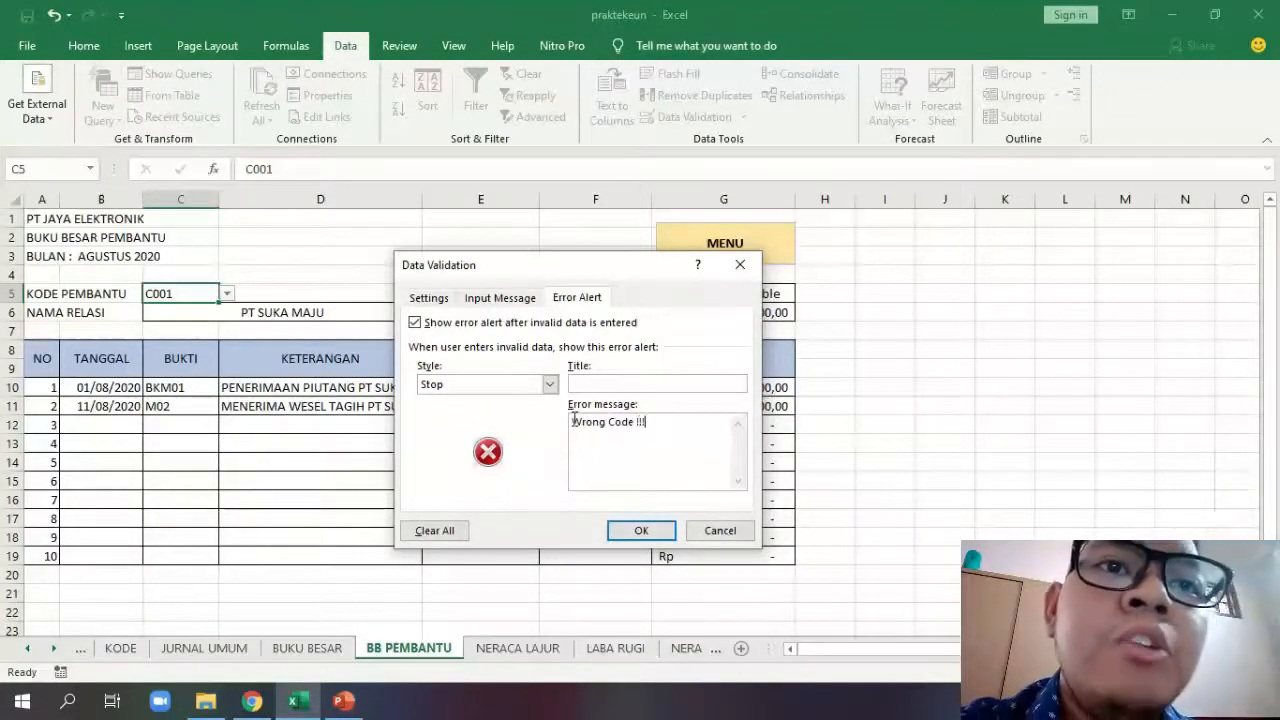
type("!")
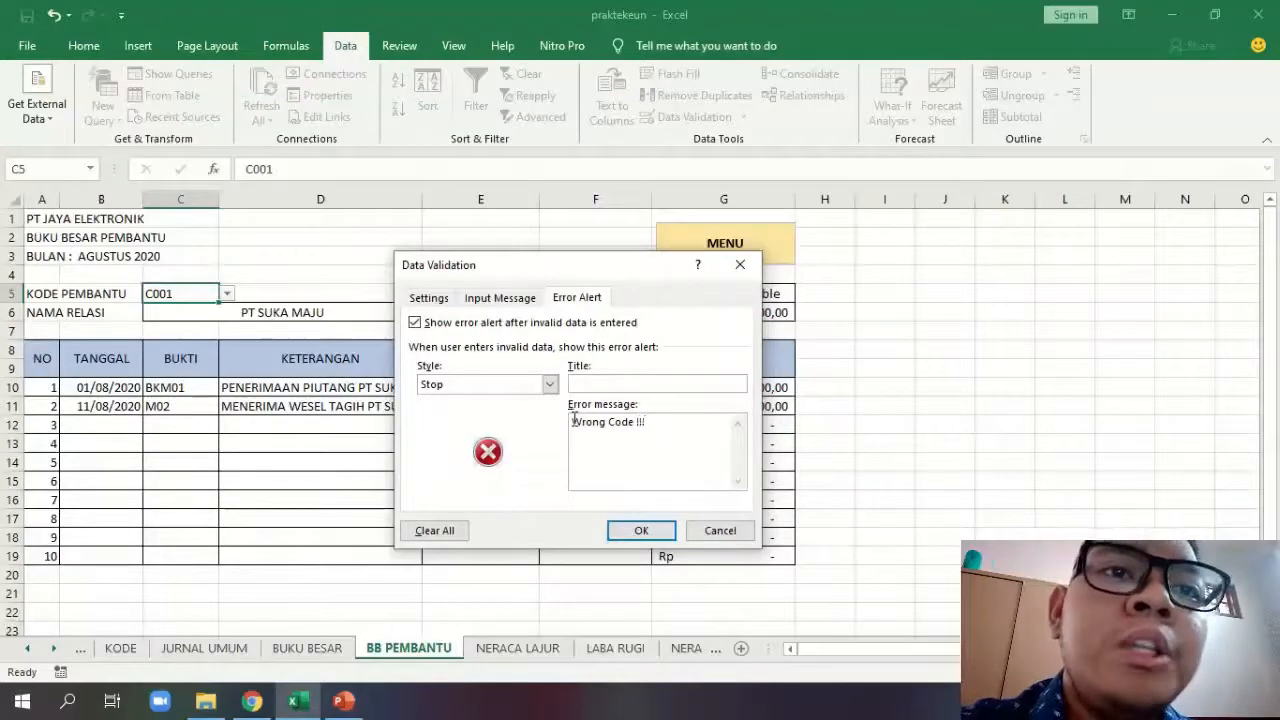
left_click(625, 530)
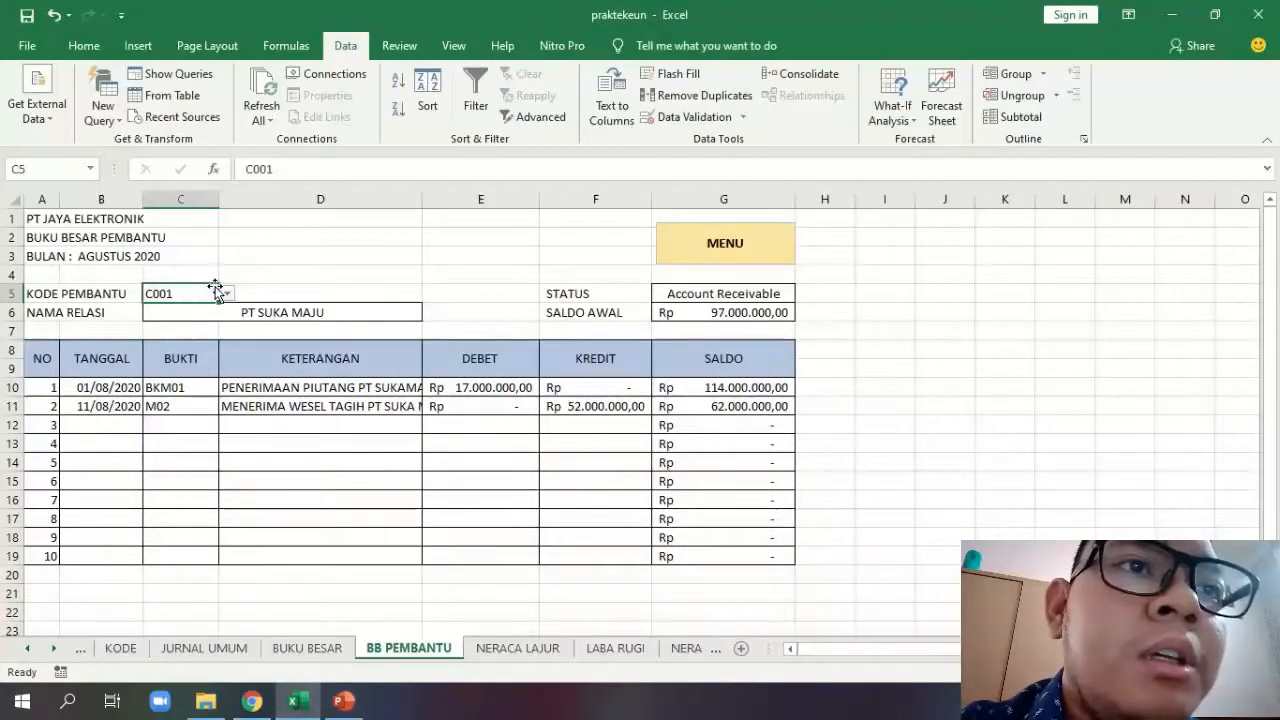
Test the C5 validation by trying to enter the invalid code abs, and cancel the entry.
left_click(227, 293)
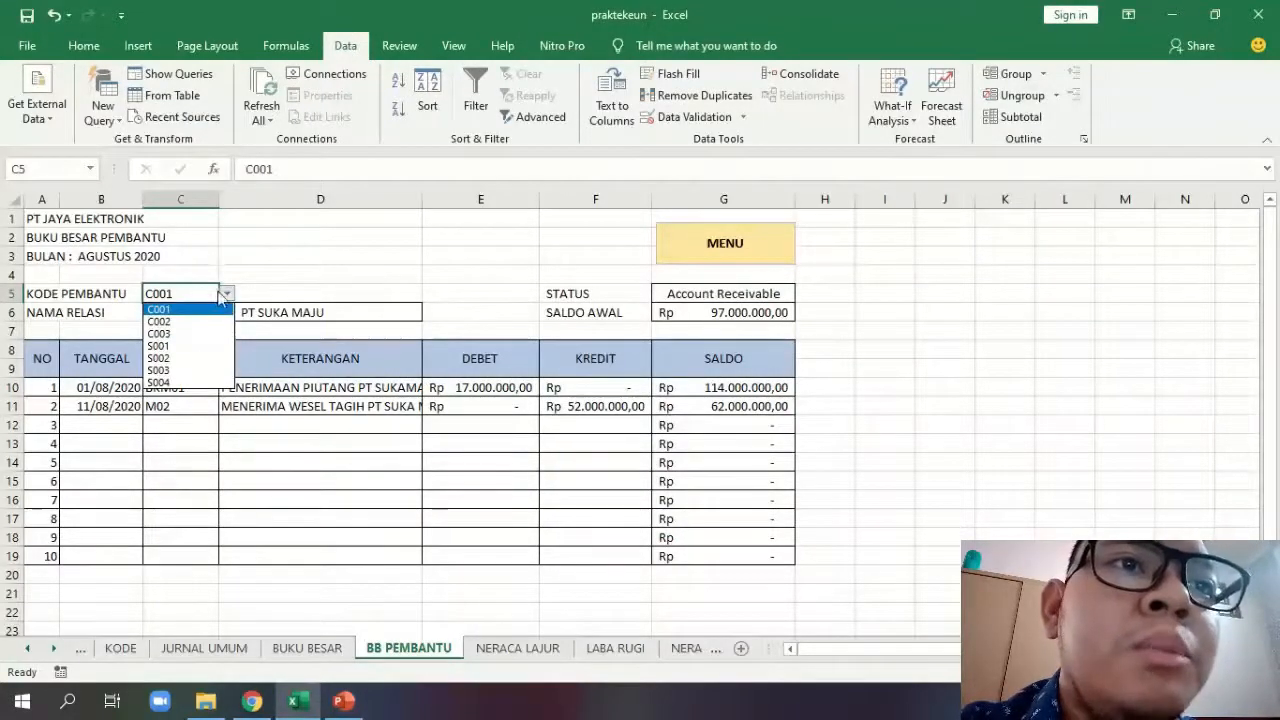
left_click(264, 286)
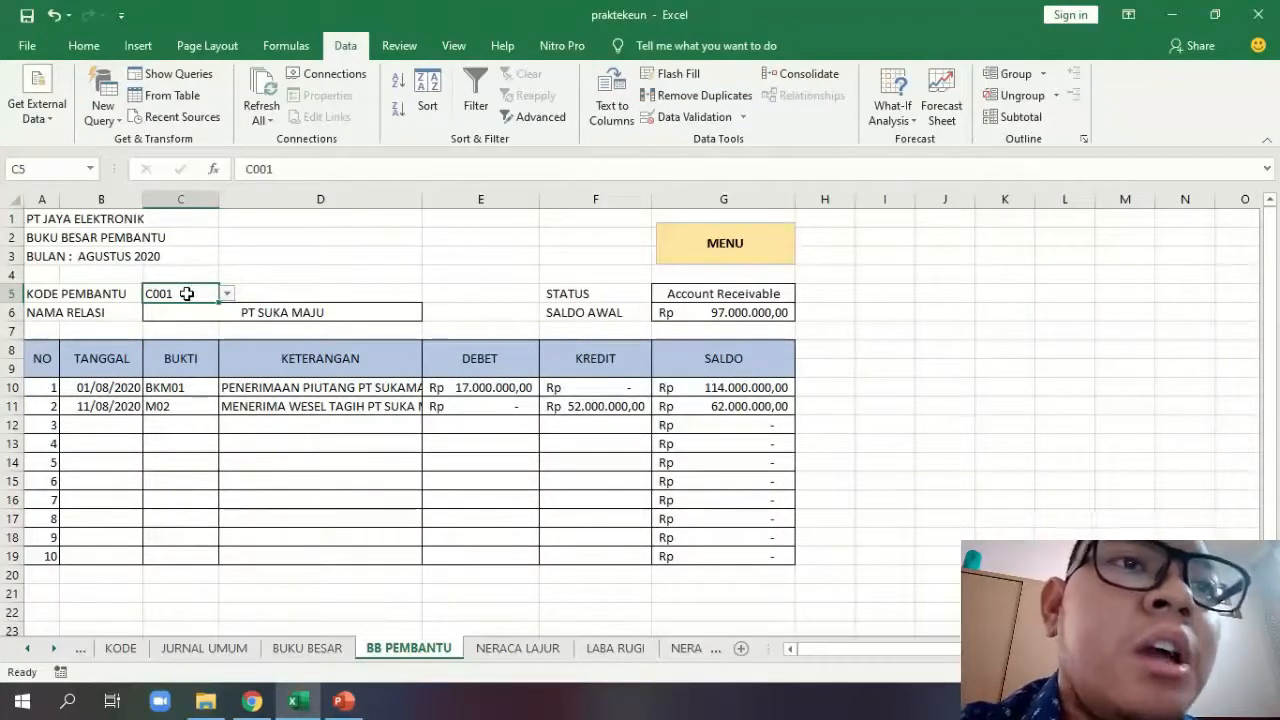
type("abs")
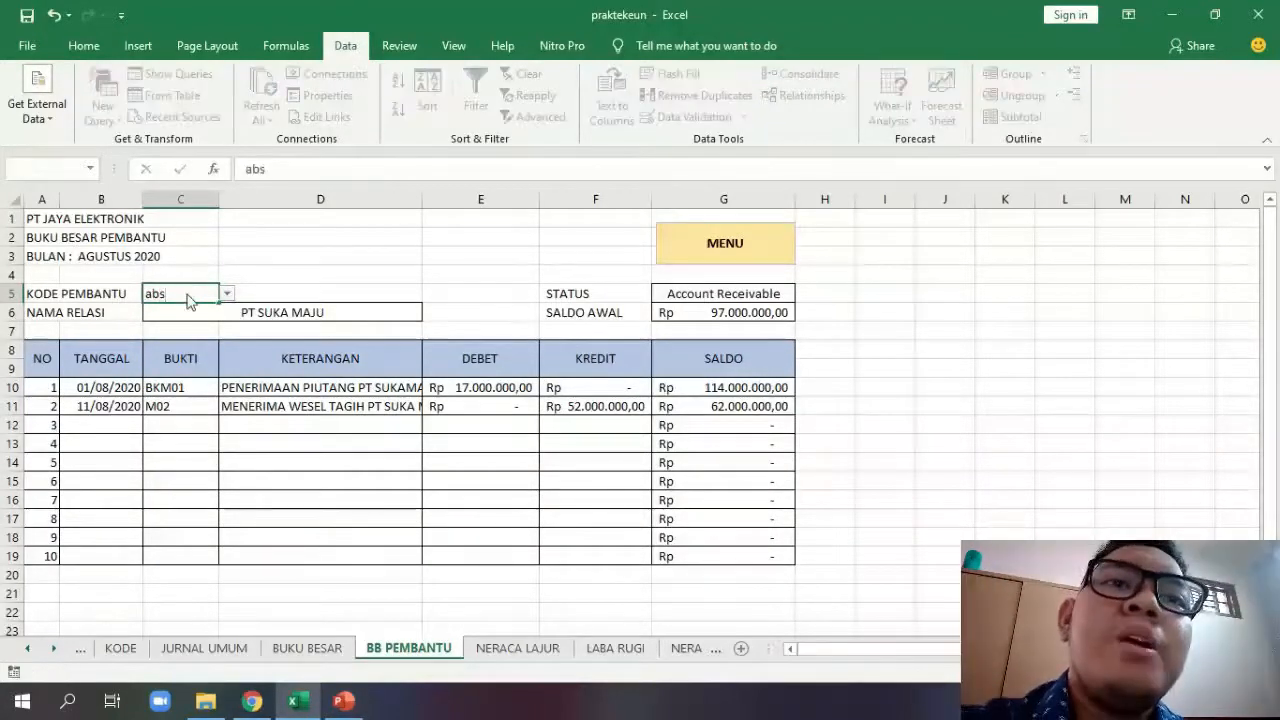
key("Return")
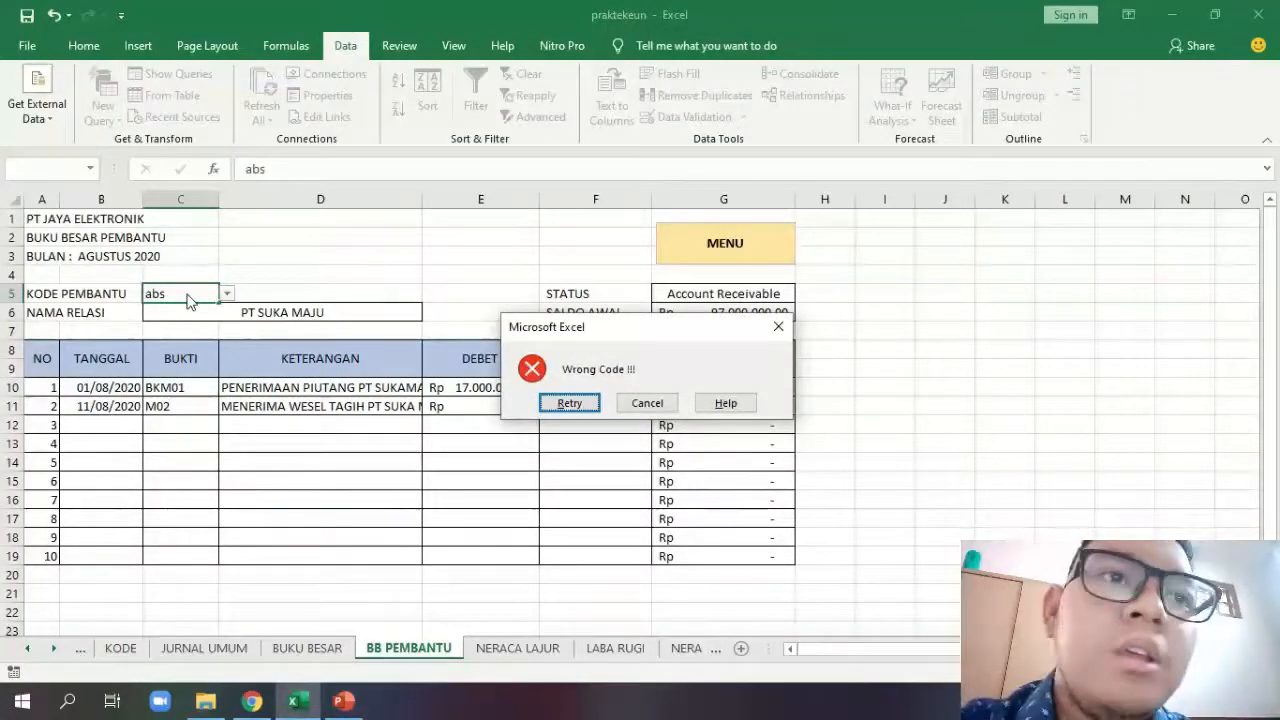
left_click(590, 410)
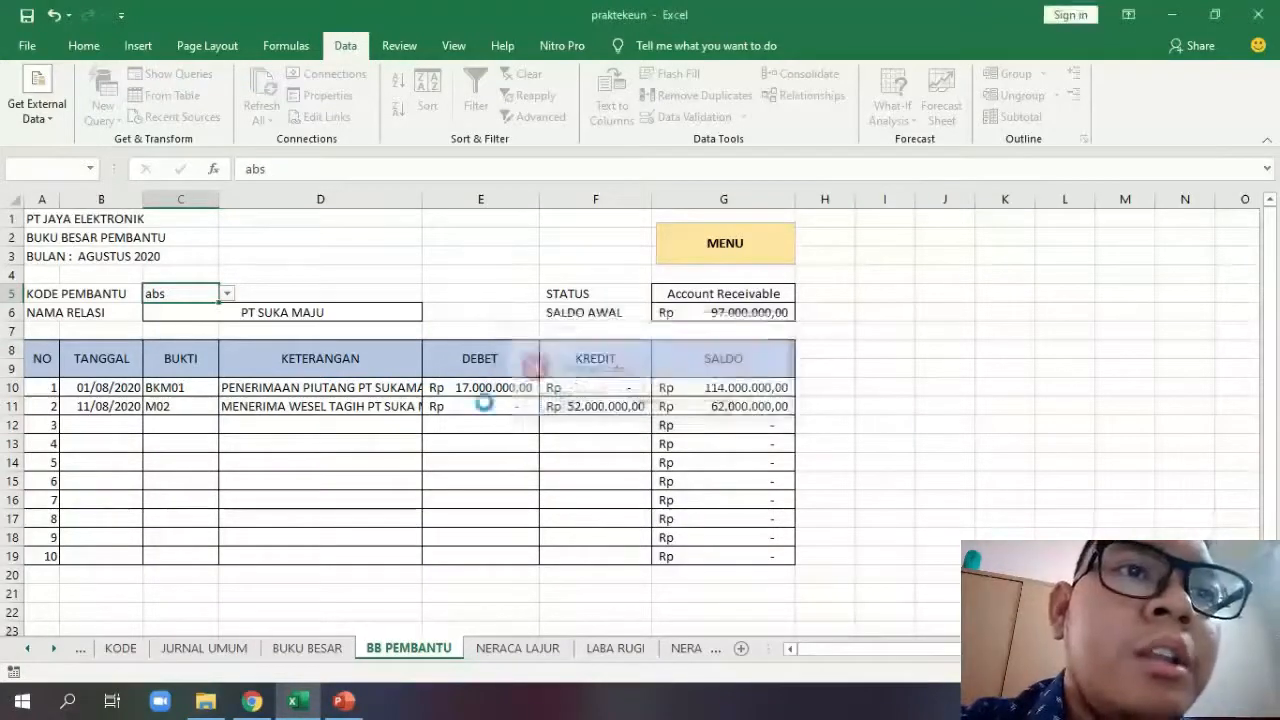
left_click(232, 299)
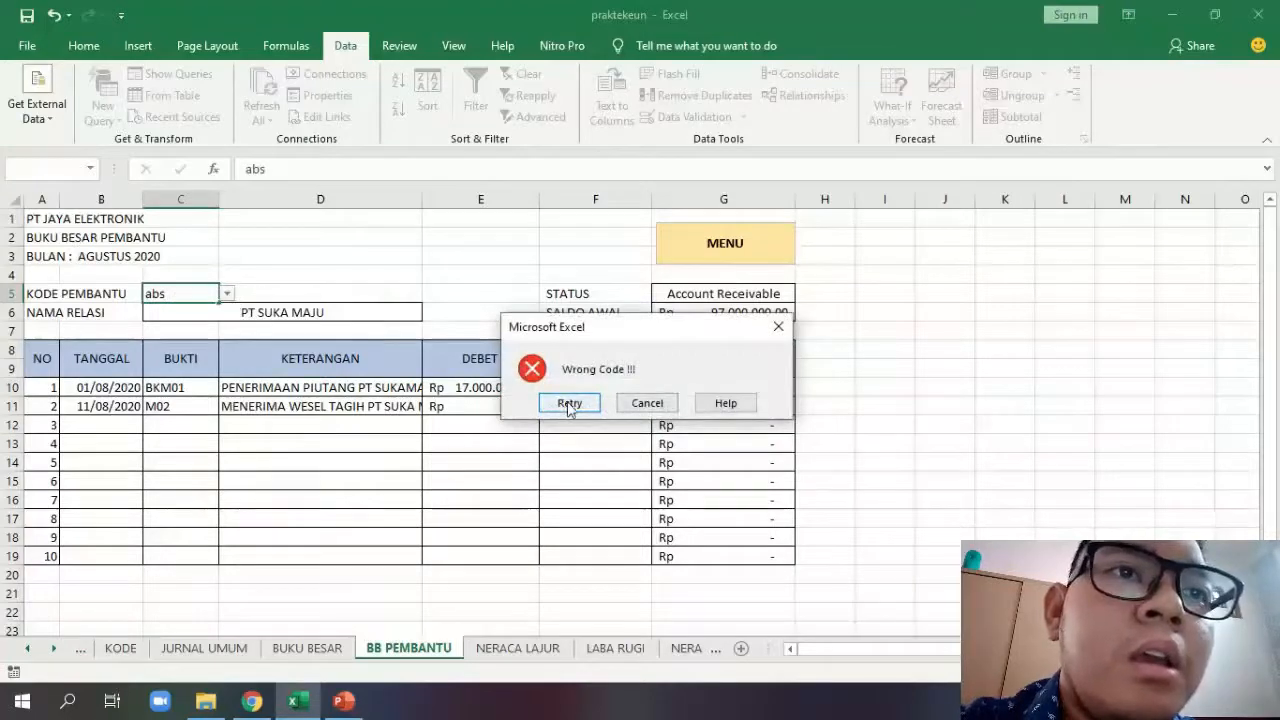
left_click(630, 402)
key("Return")
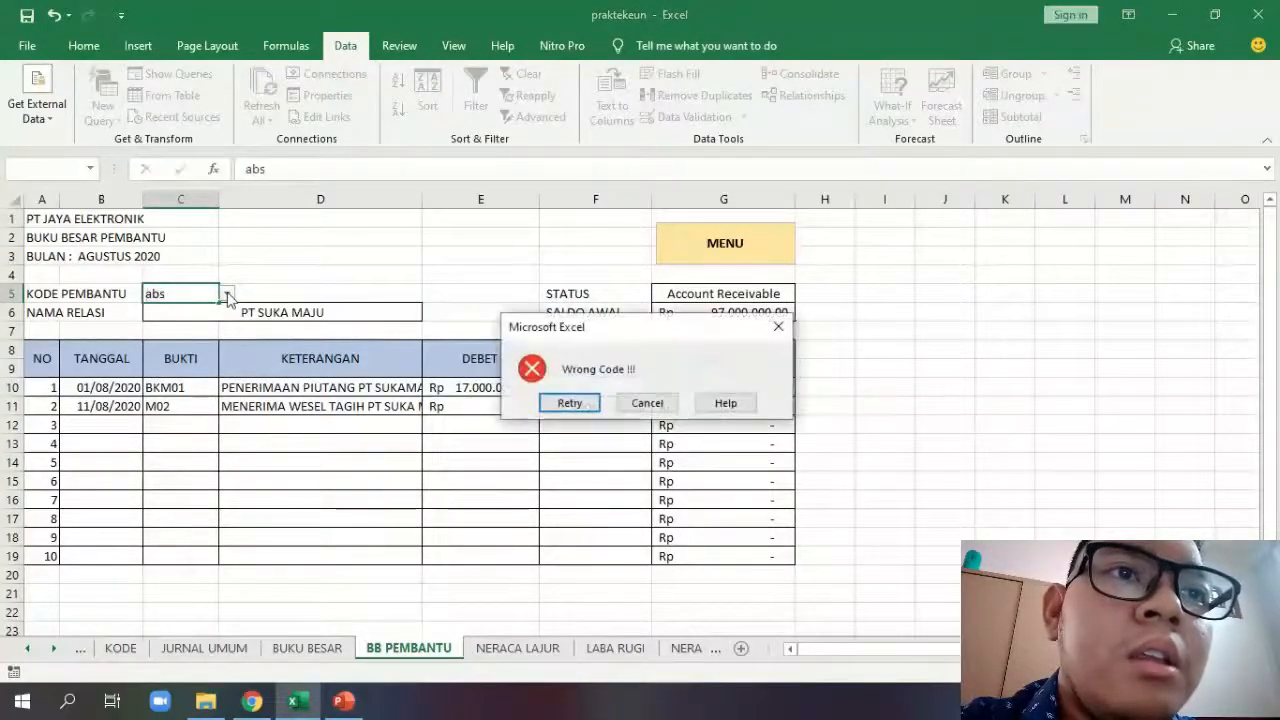
key("Escape")
Check the subsidiary ledger by choosing the codes C003, S001 and finally C002 for KODE PEMBANTU in C5.
left_click(228, 293)
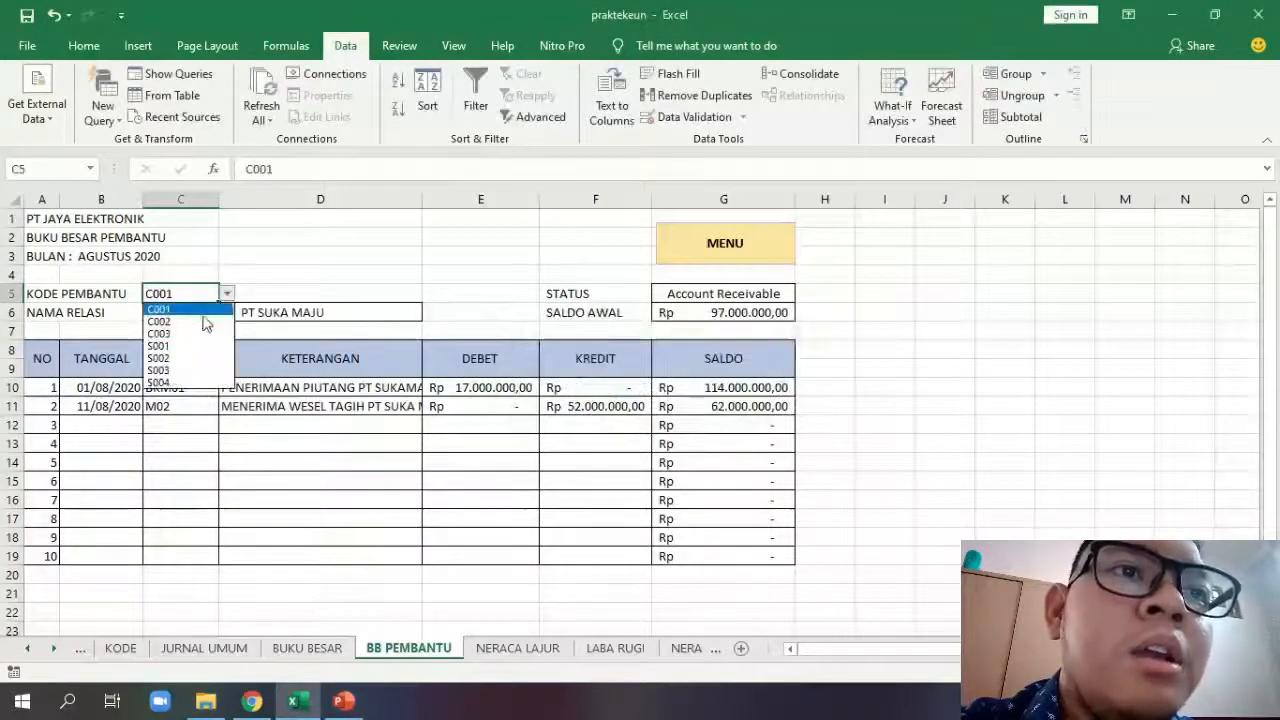
left_click(162, 333)
left_click(228, 293)
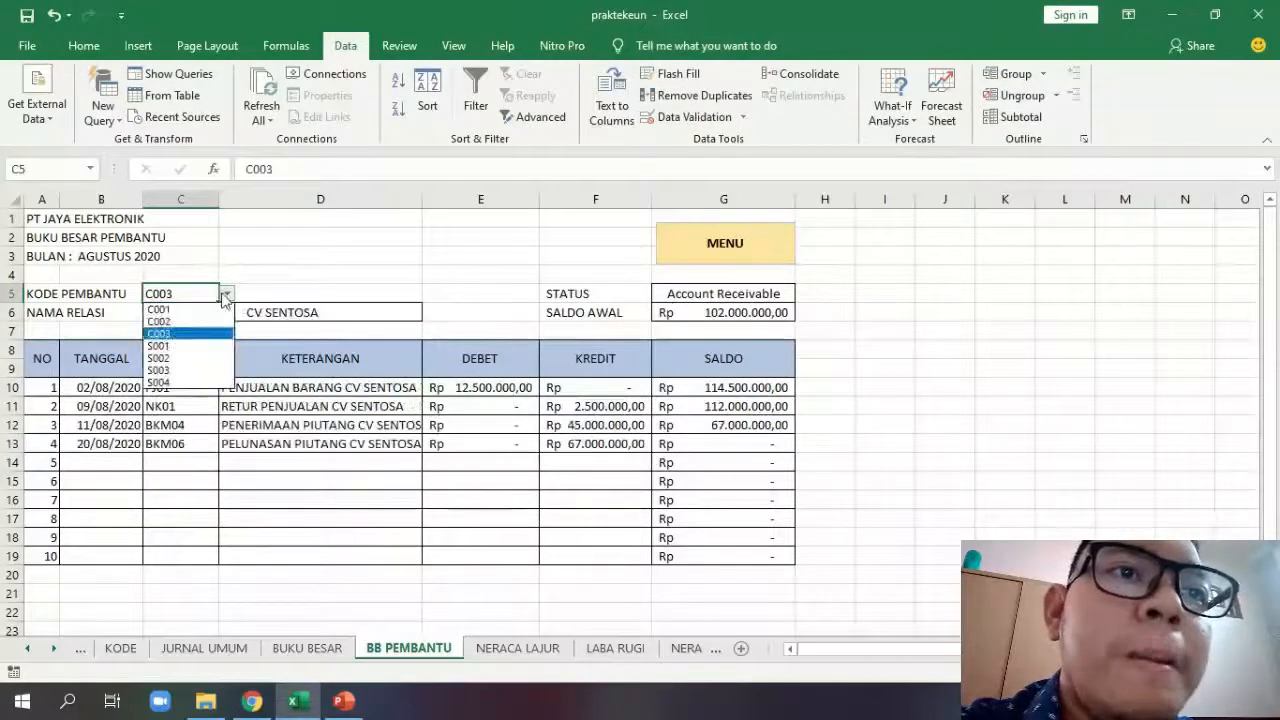
left_click(190, 347)
left_click(228, 293)
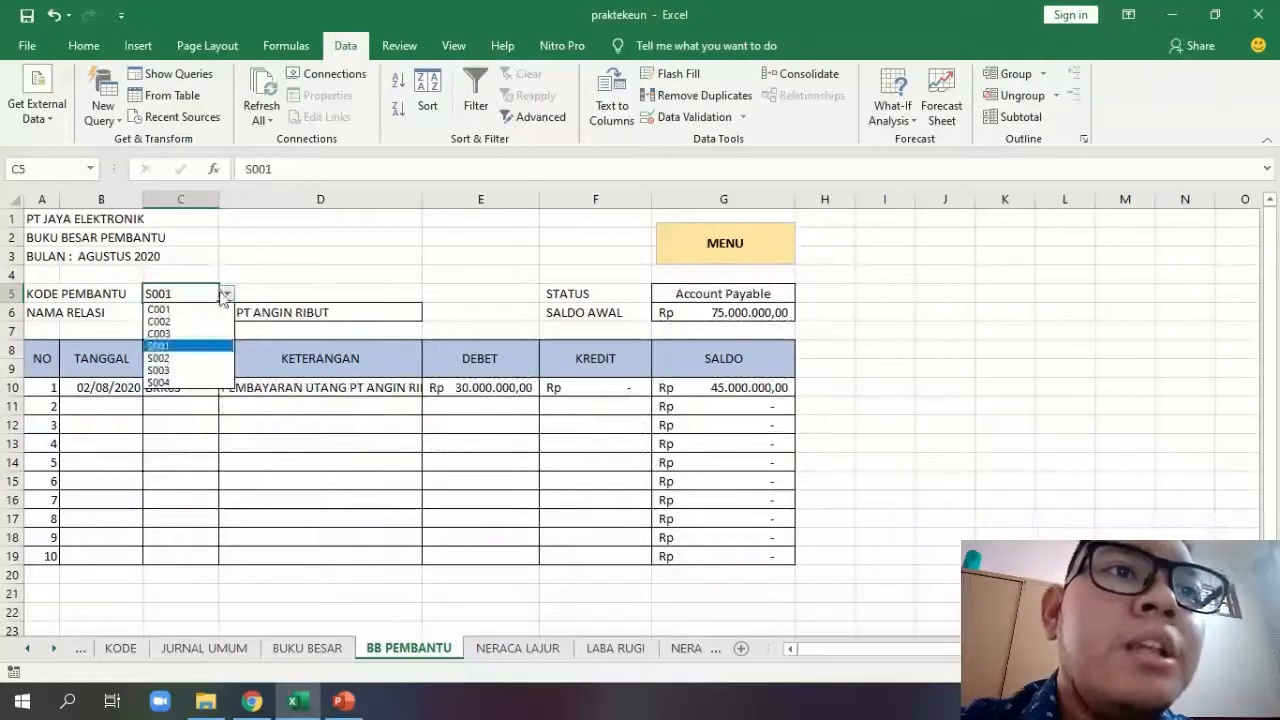
left_click(176, 321)
Examine the VLOOKUP formula behind the NAMA RELASI cell C6 on the BB PEMBANTU sheet.
left_click(175, 312)
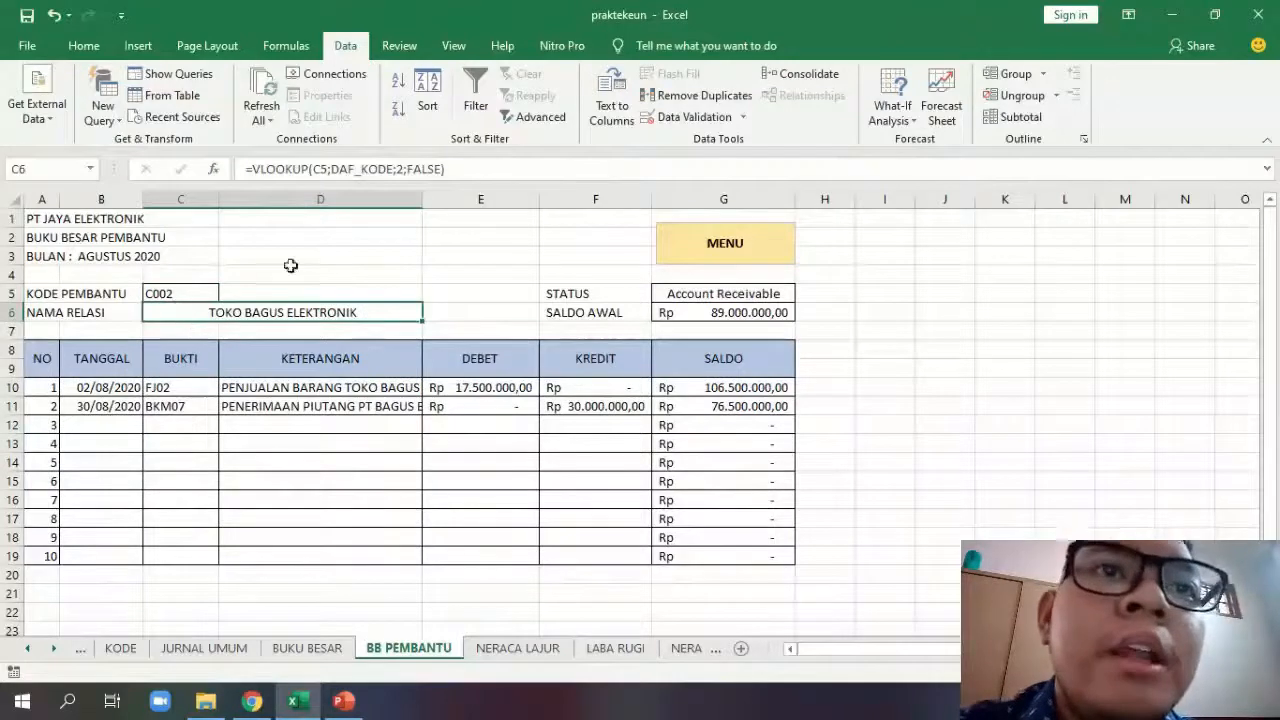
left_click(348, 170)
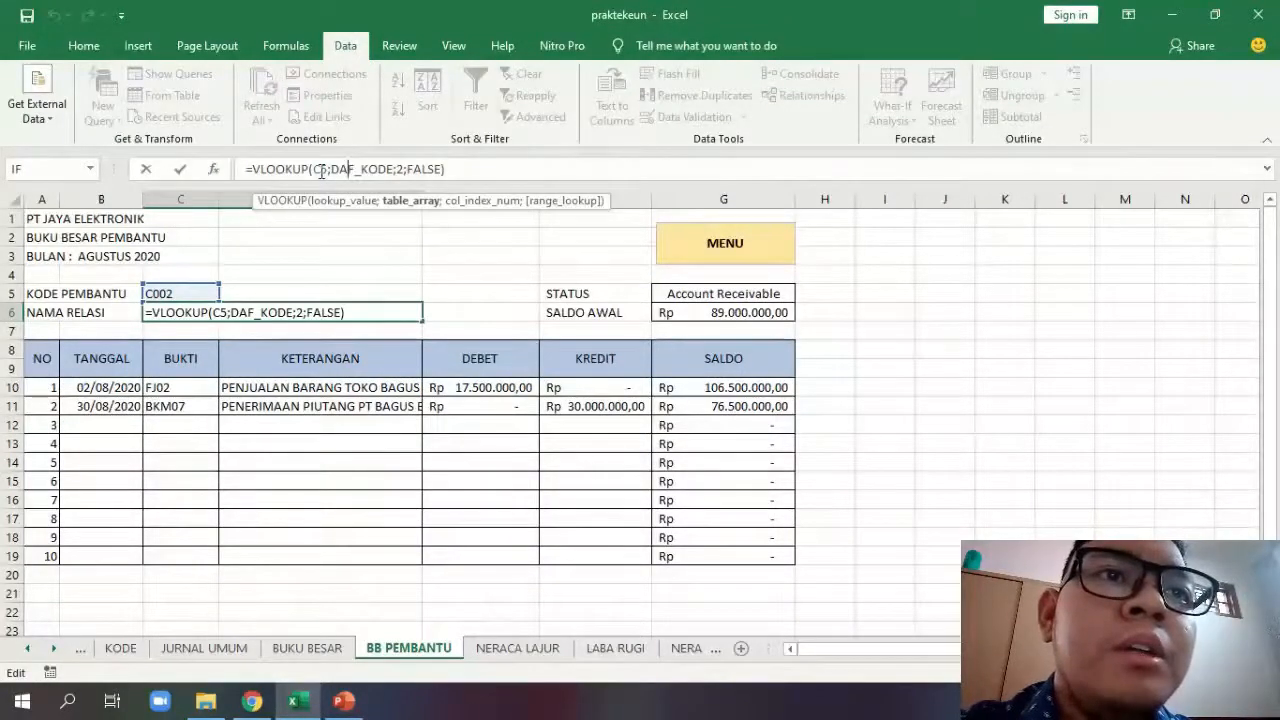
left_click(181, 171)
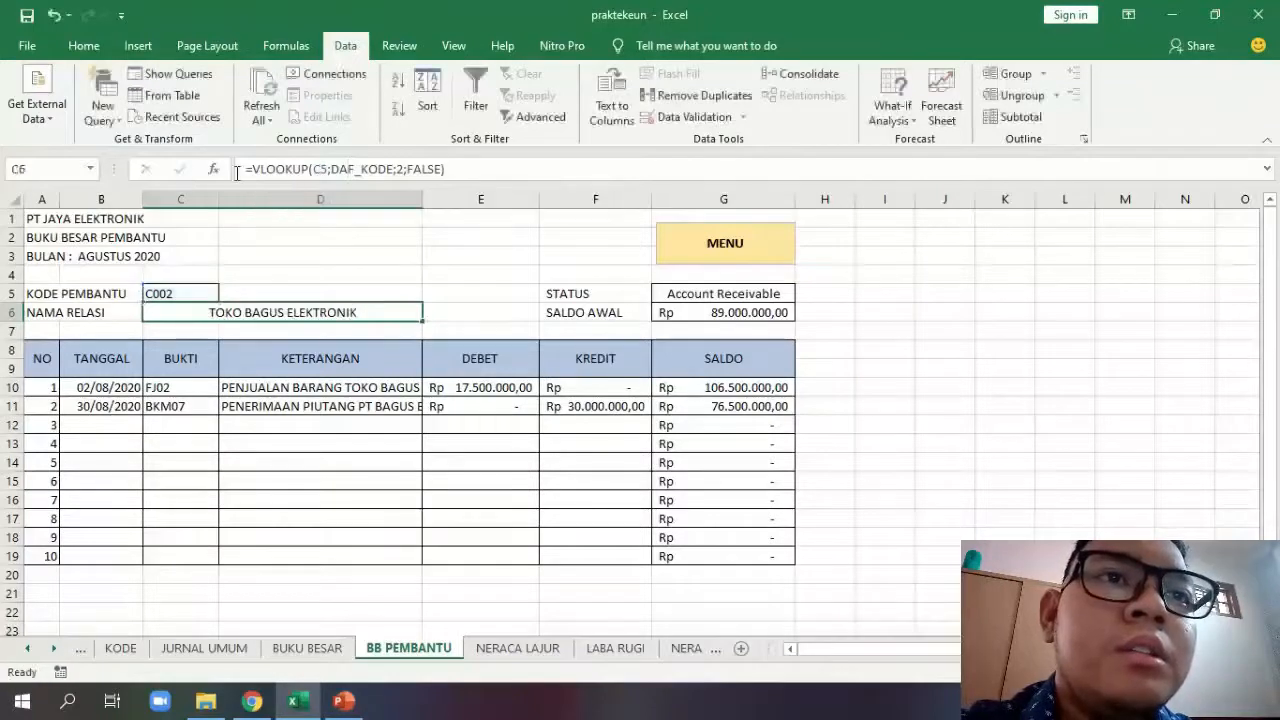
left_click_drag(482, 168, 253, 168)
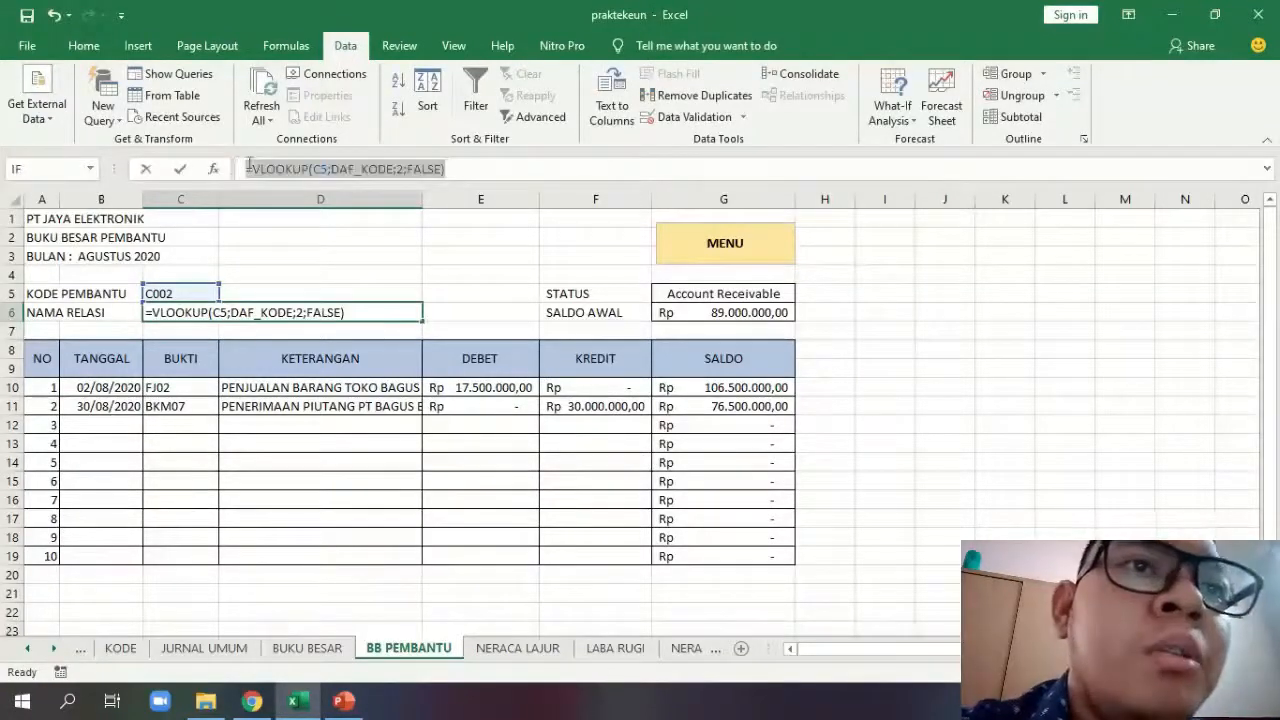
left_click(450, 169)
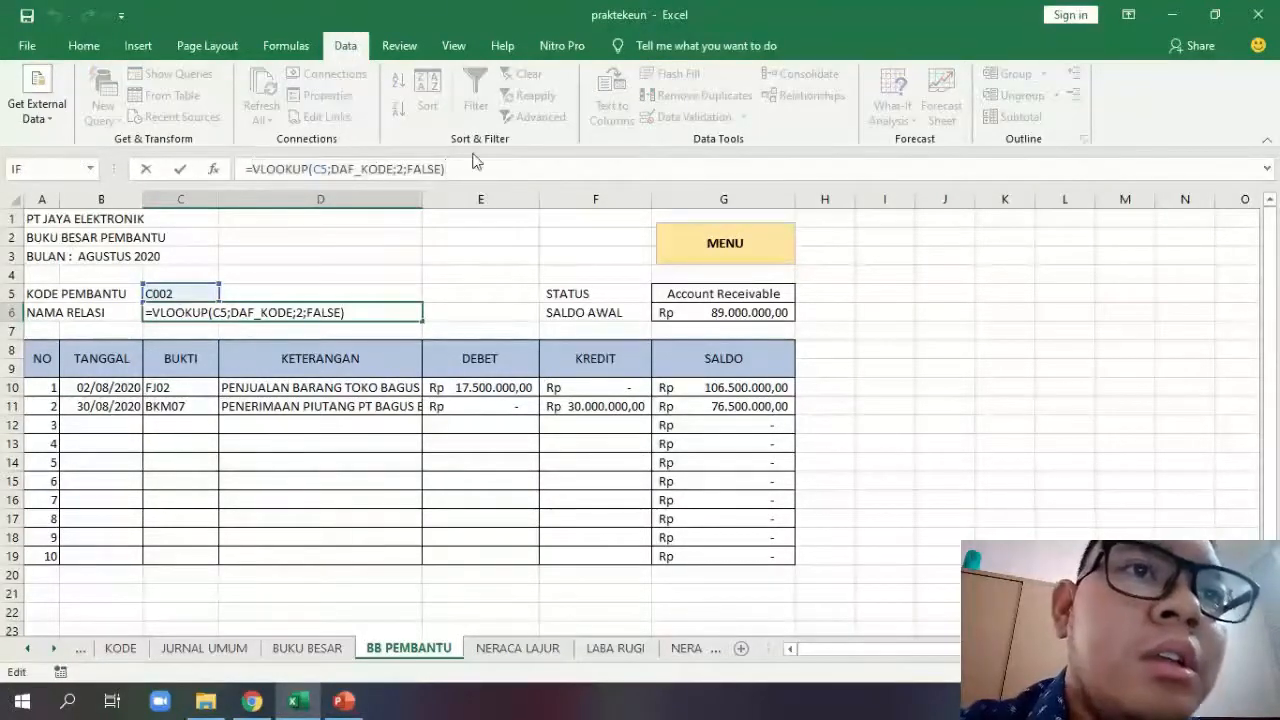
key("ctrl+a")
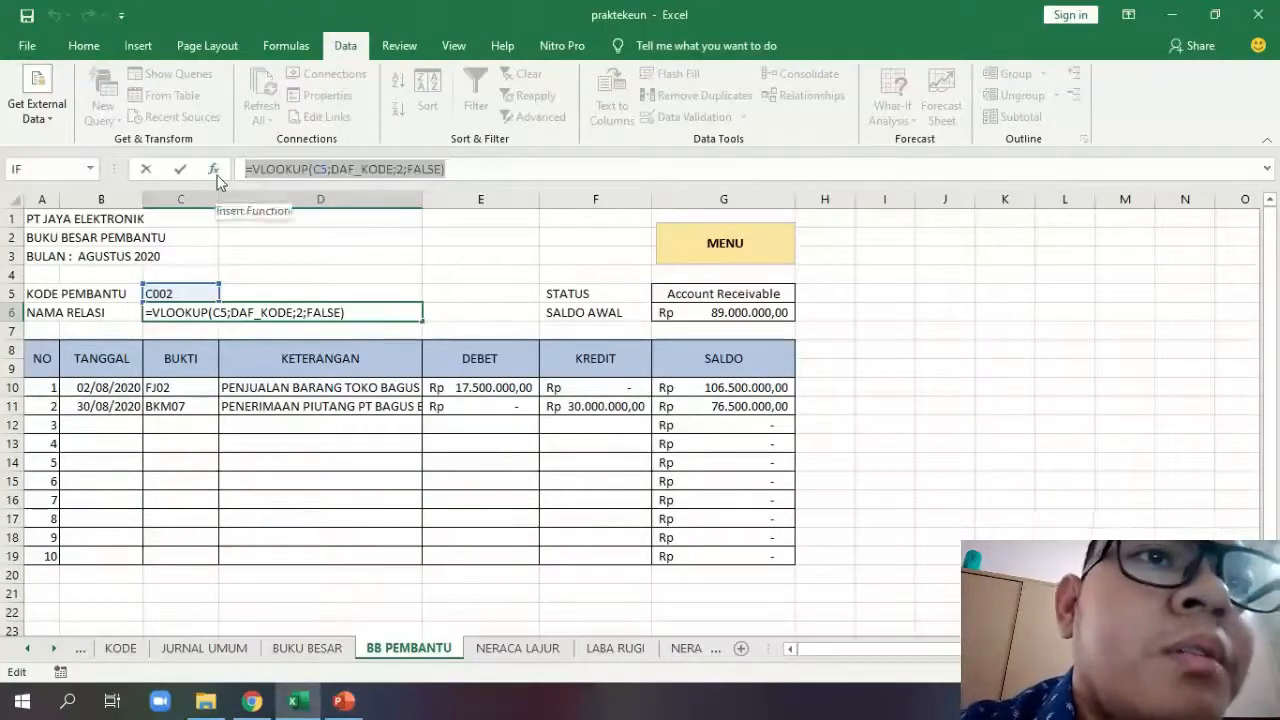
key("BackSpace")
left_click(214, 170)
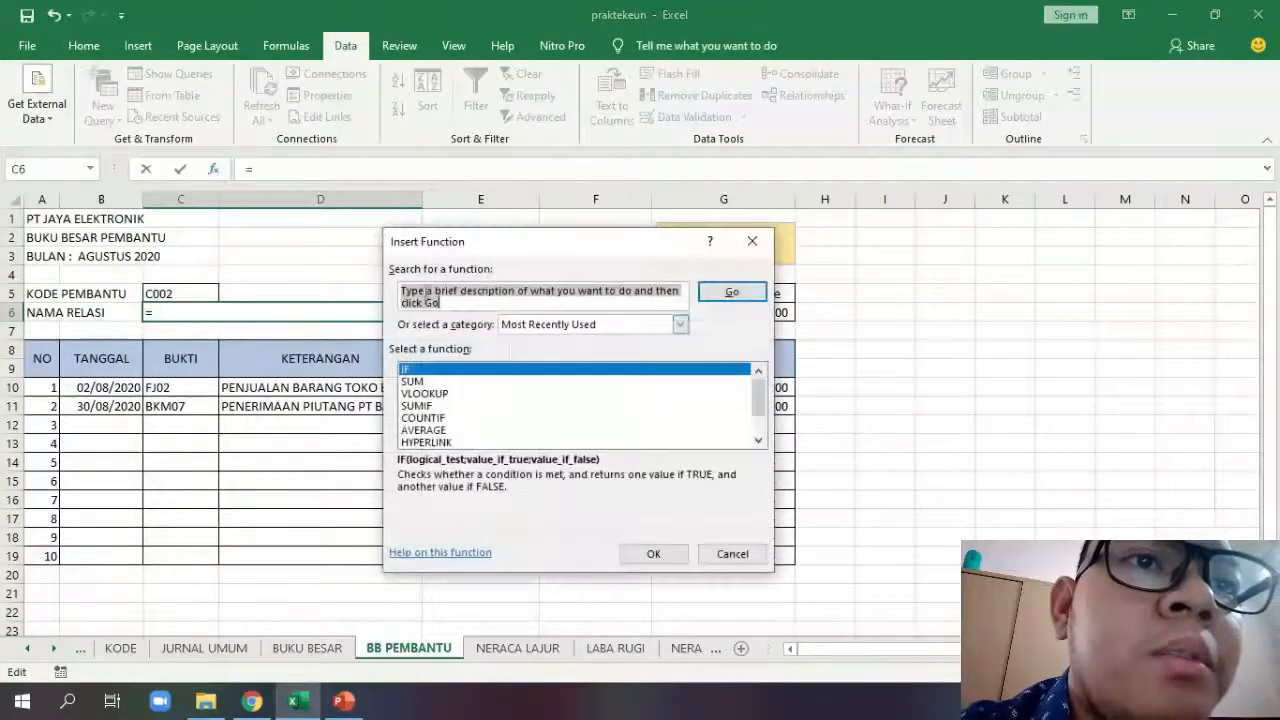
double_click(452, 394)
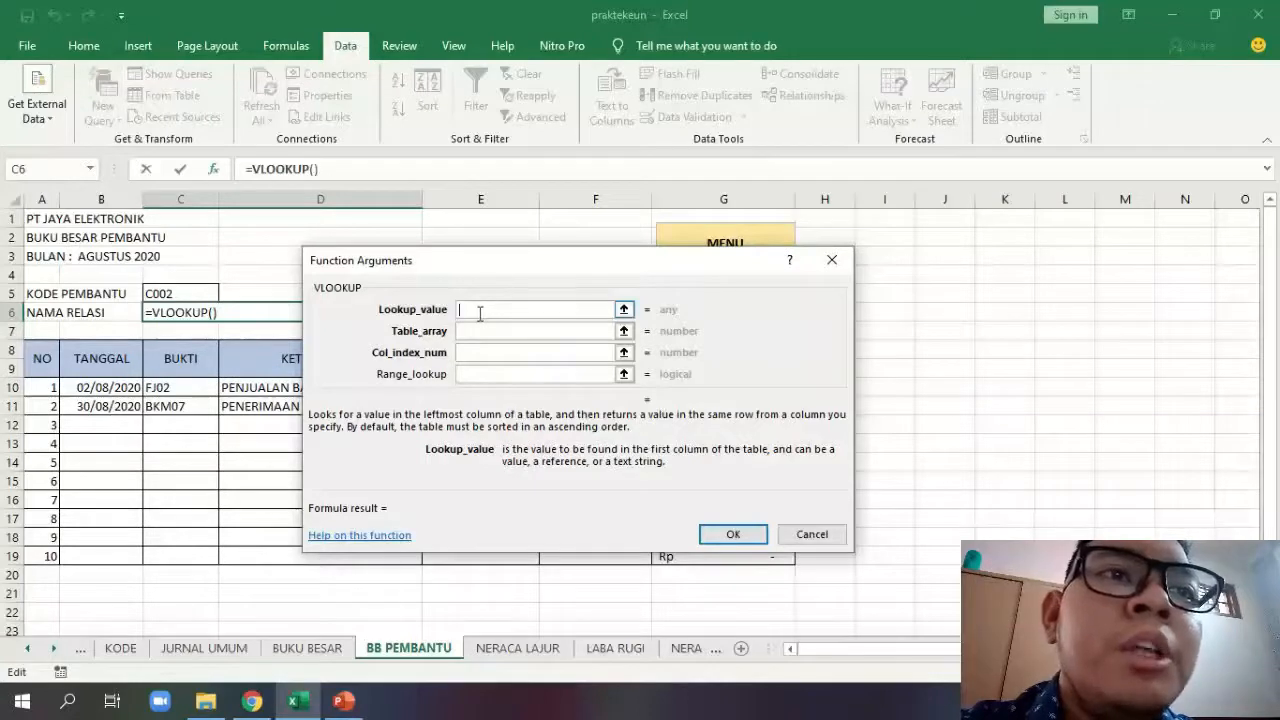
left_click(174, 295)
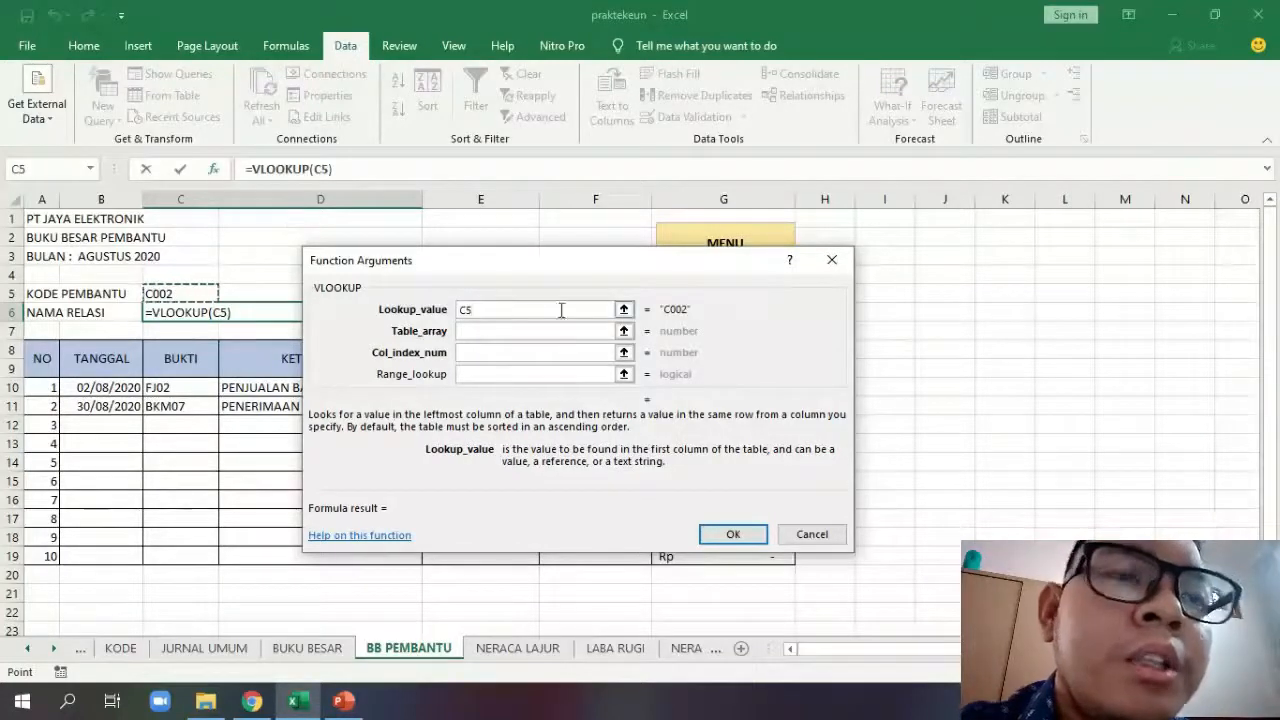
left_click(522, 331)
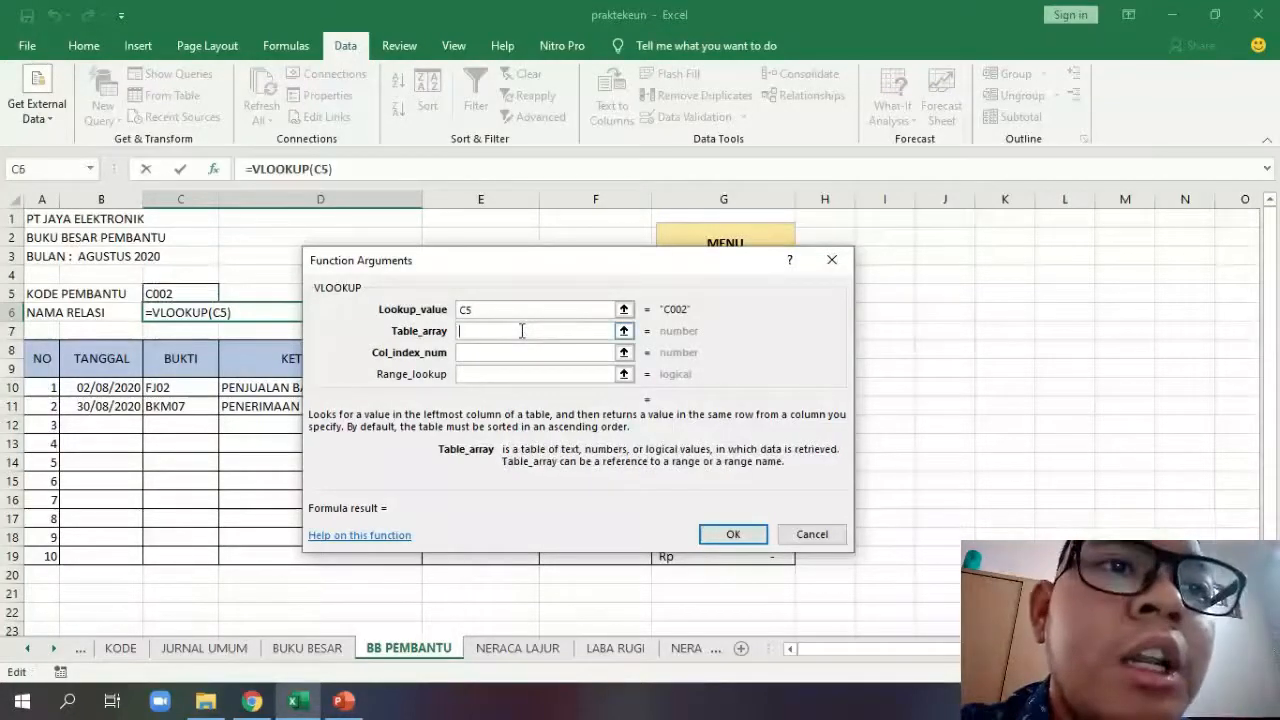
left_click(121, 648)
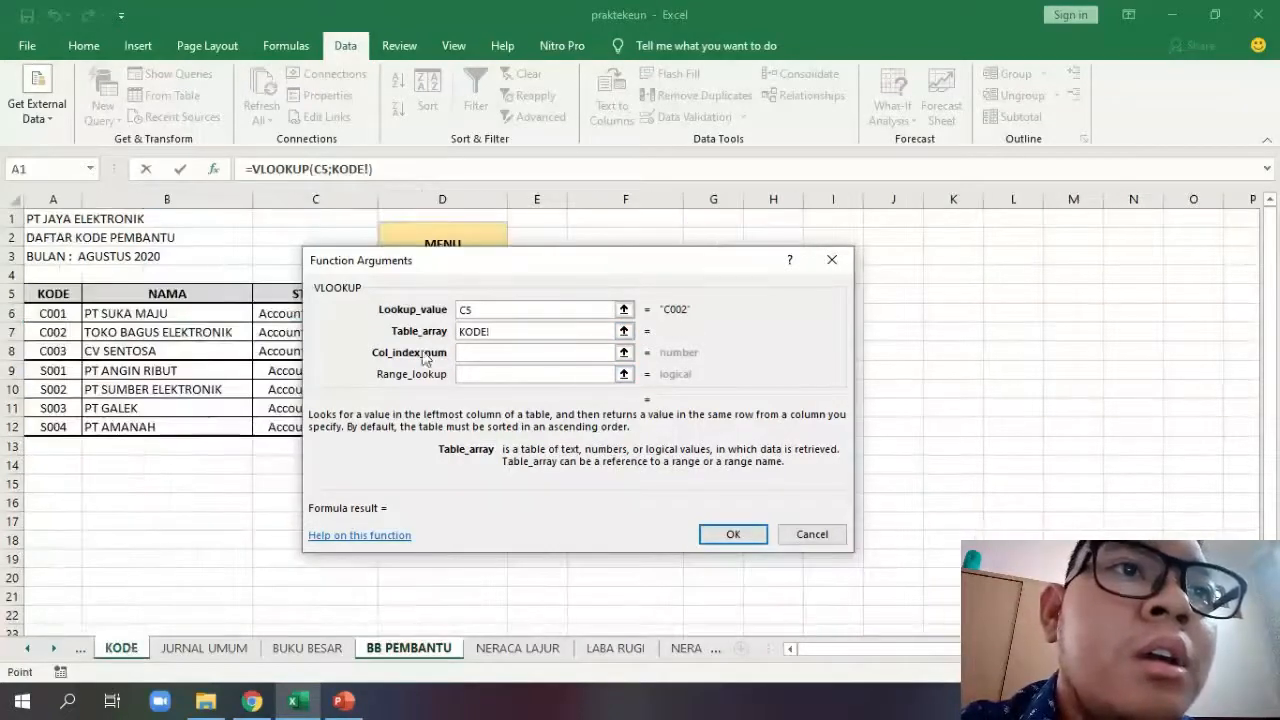
left_click_drag(484, 258, 632, 249)
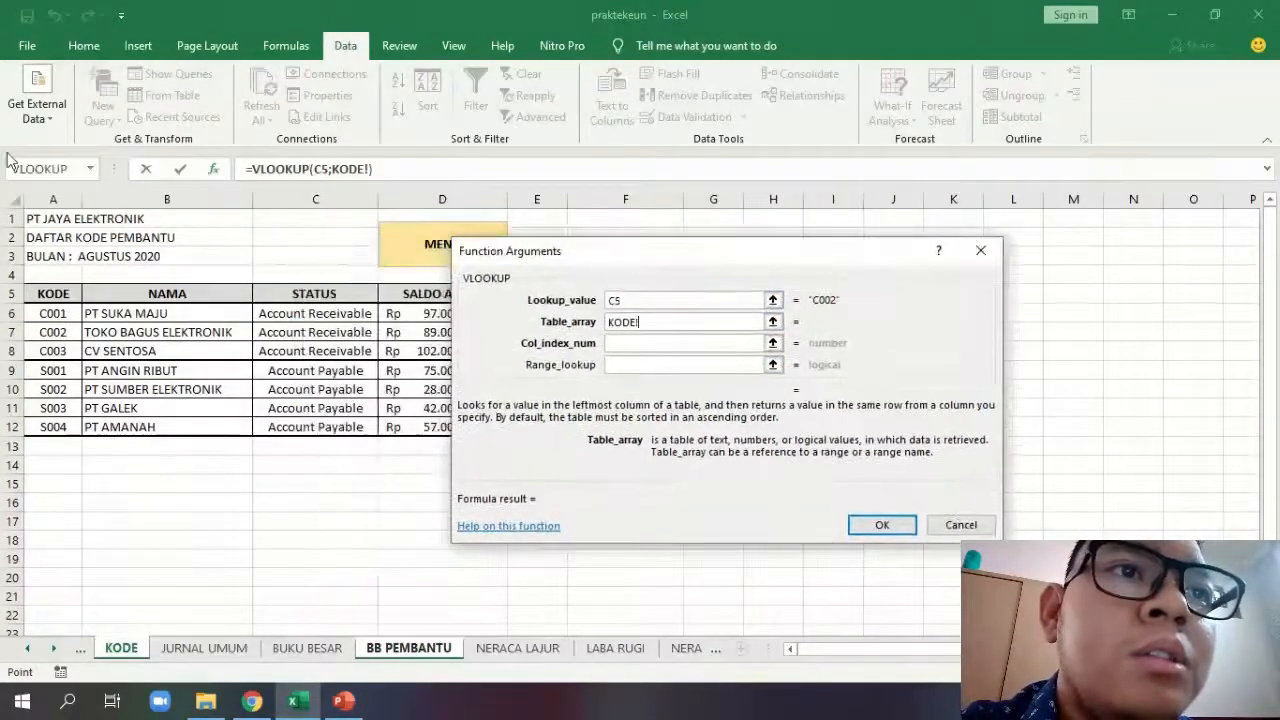
left_click(89, 175)
left_click(92, 172)
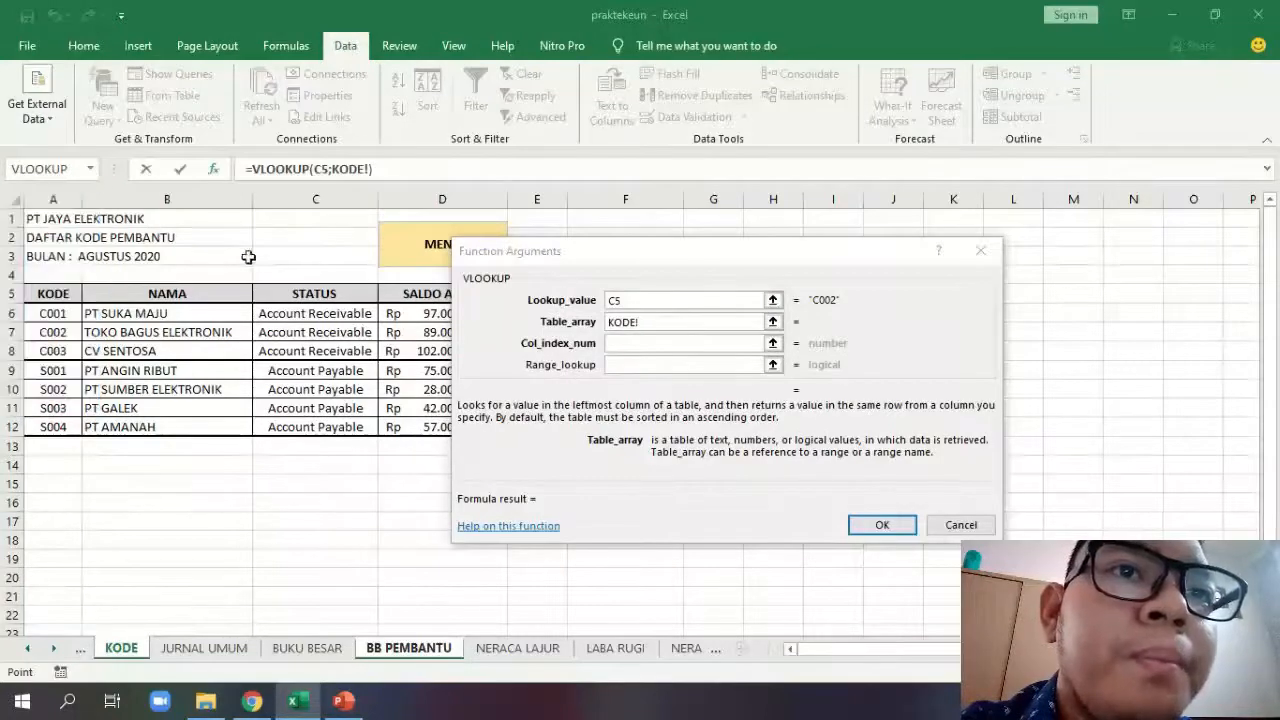
left_click(683, 325)
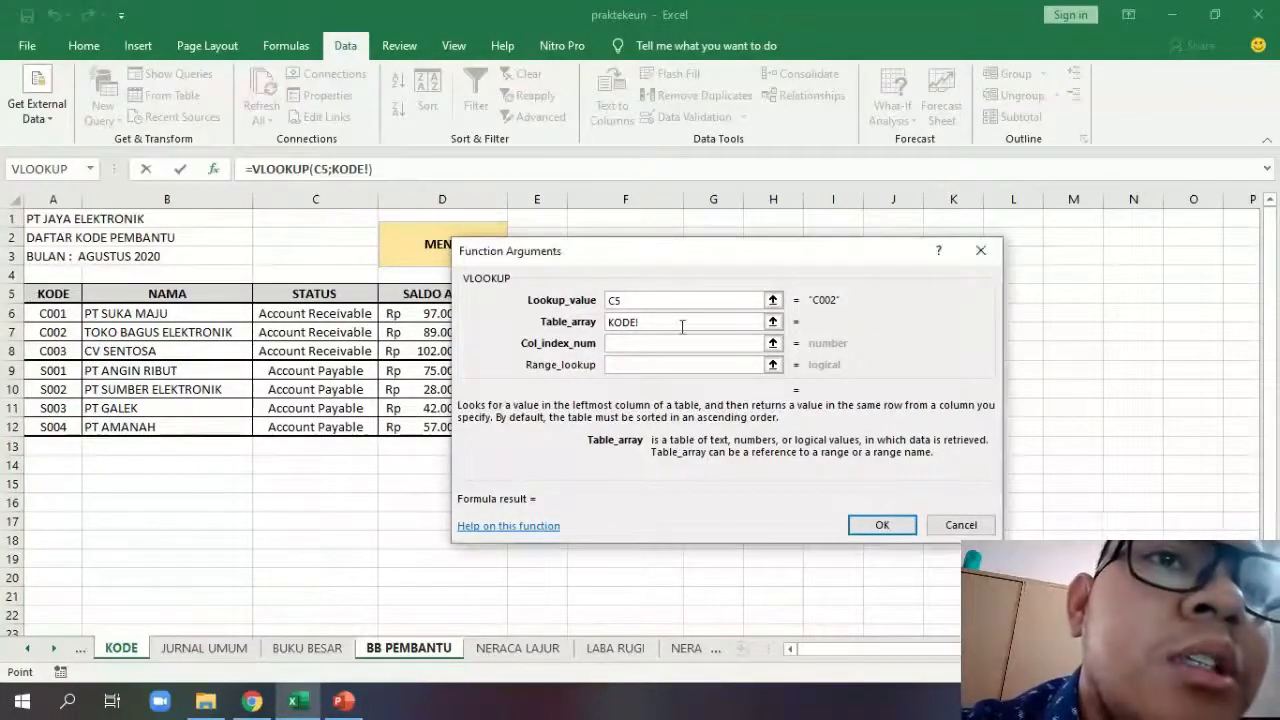
key("BackSpace")
key("BackSpace")
key("BackSpace")
key("BackSpace")
key("BackSpace")
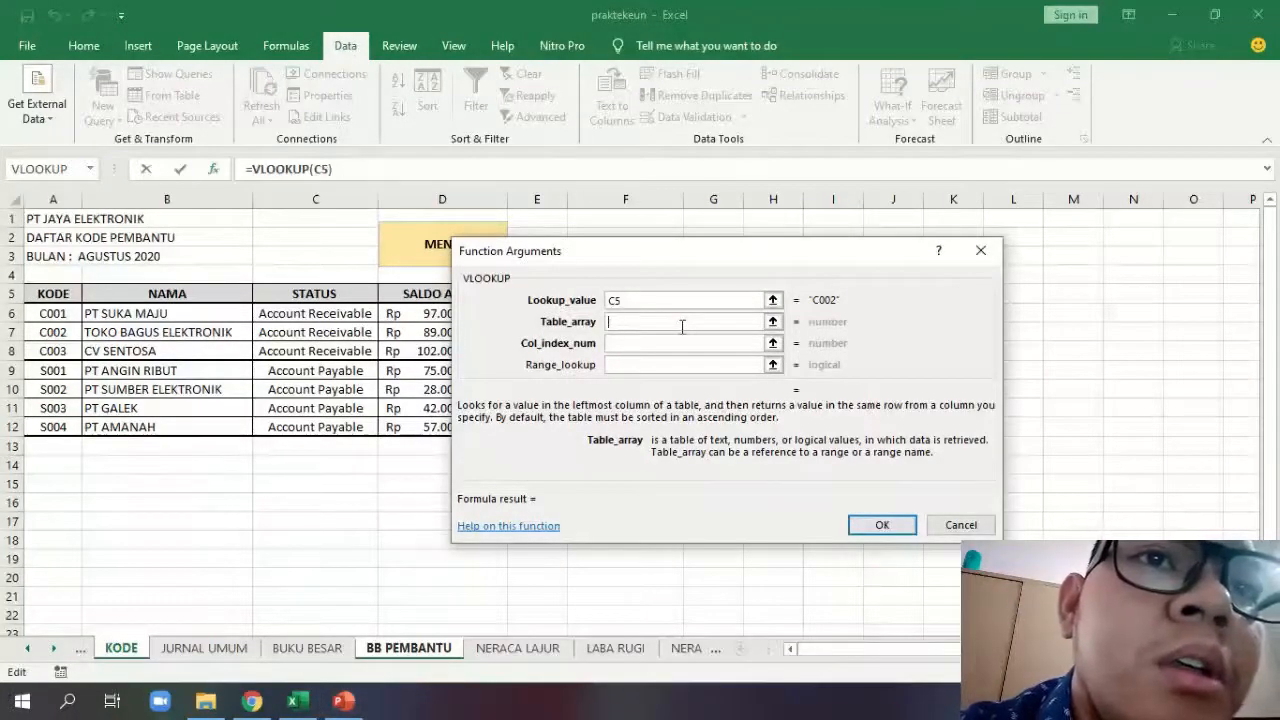
left_click(772, 321)
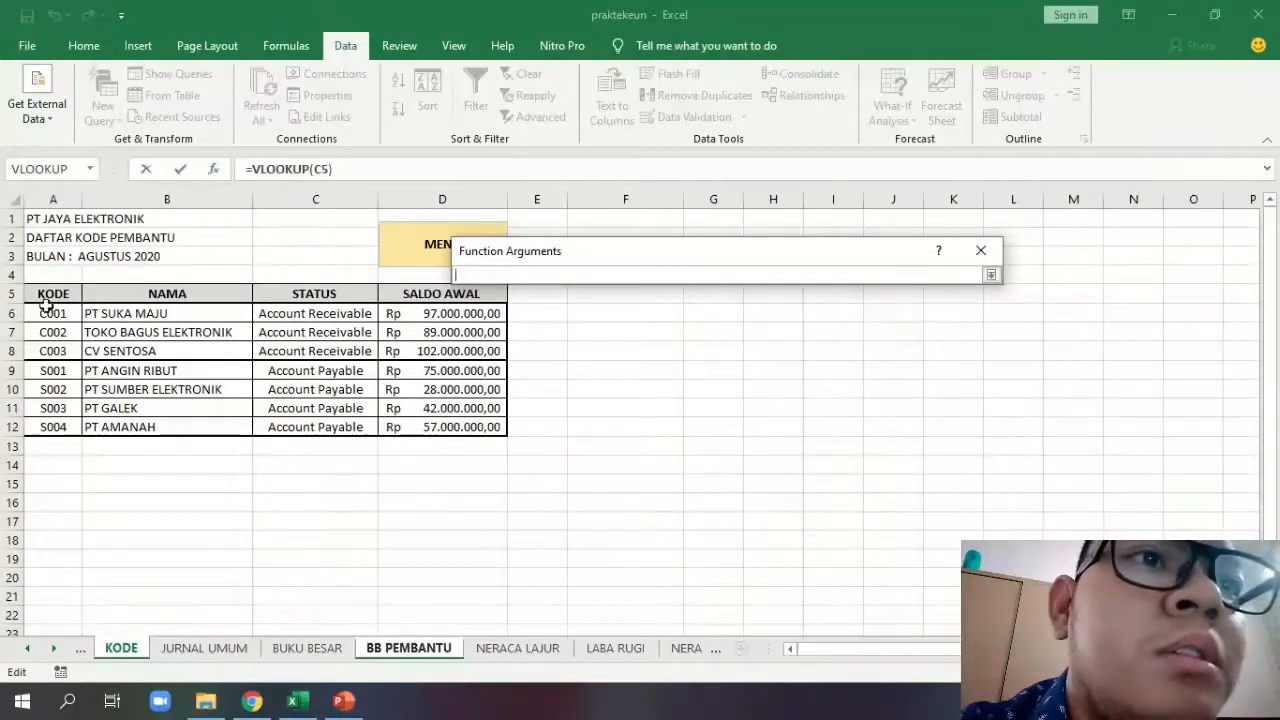
left_click_drag(41, 289, 435, 430)
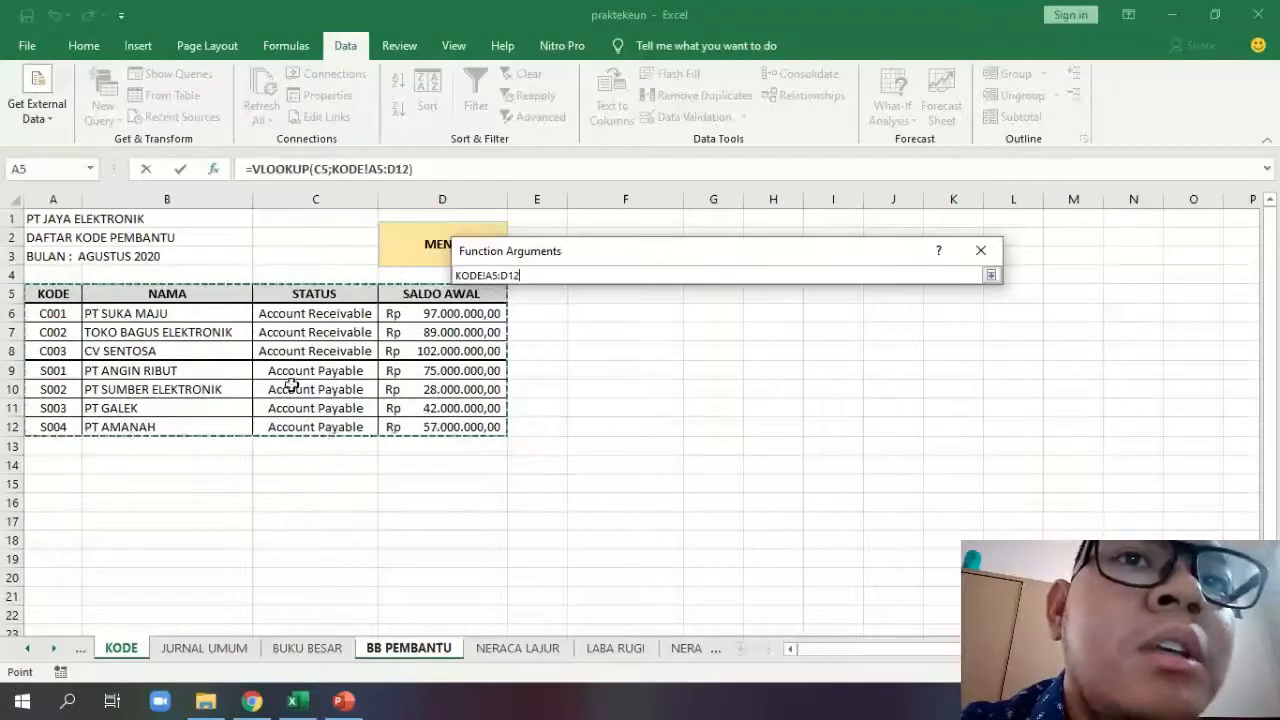
left_click(989, 275)
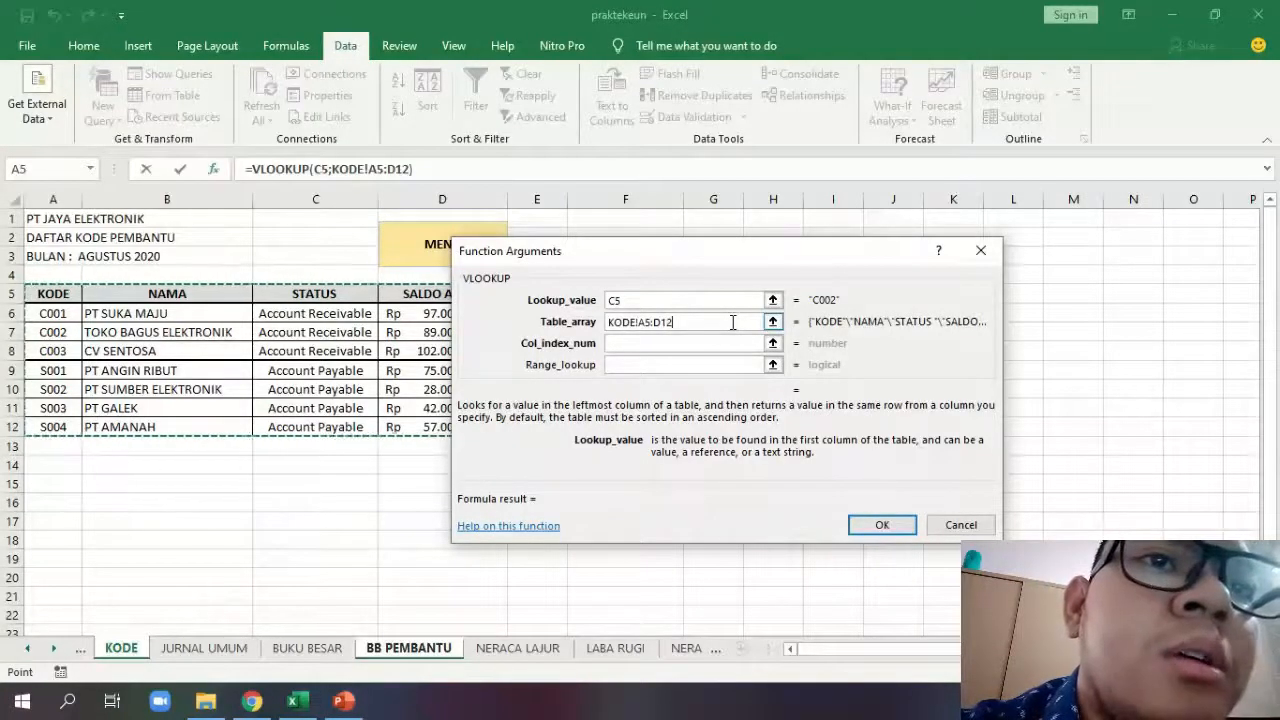
key("BackSpace")
key("BackSpace")
key("BackSpace")
key("BackSpace")
key("BackSpace")
key("BackSpace")
key("BackSpace")
key("BackSpace")
key("BackSpace")
key("BackSpace")
key("BackSpace")
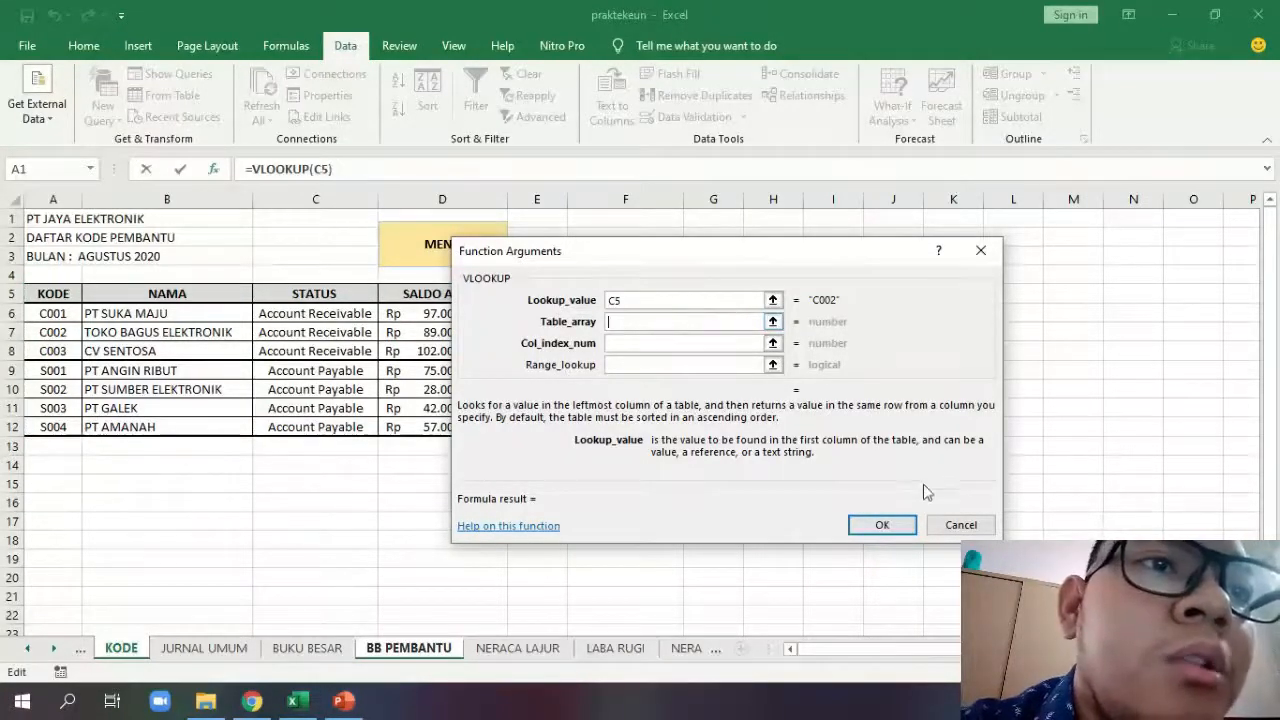
left_click(961, 525)
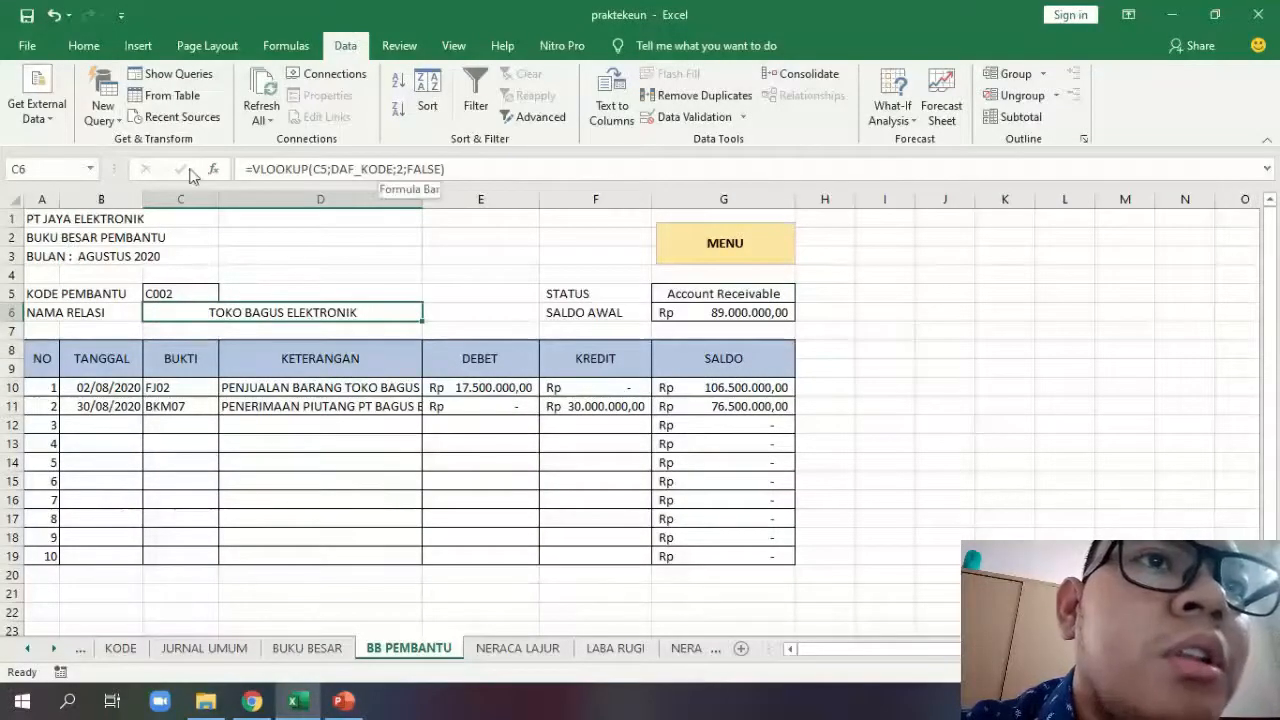
Clear the formula in NAMA RELASI cell C6 and start a new VLOOKUP there with C5 as Lookup_value.
left_click_drag(468, 170, 232, 171)
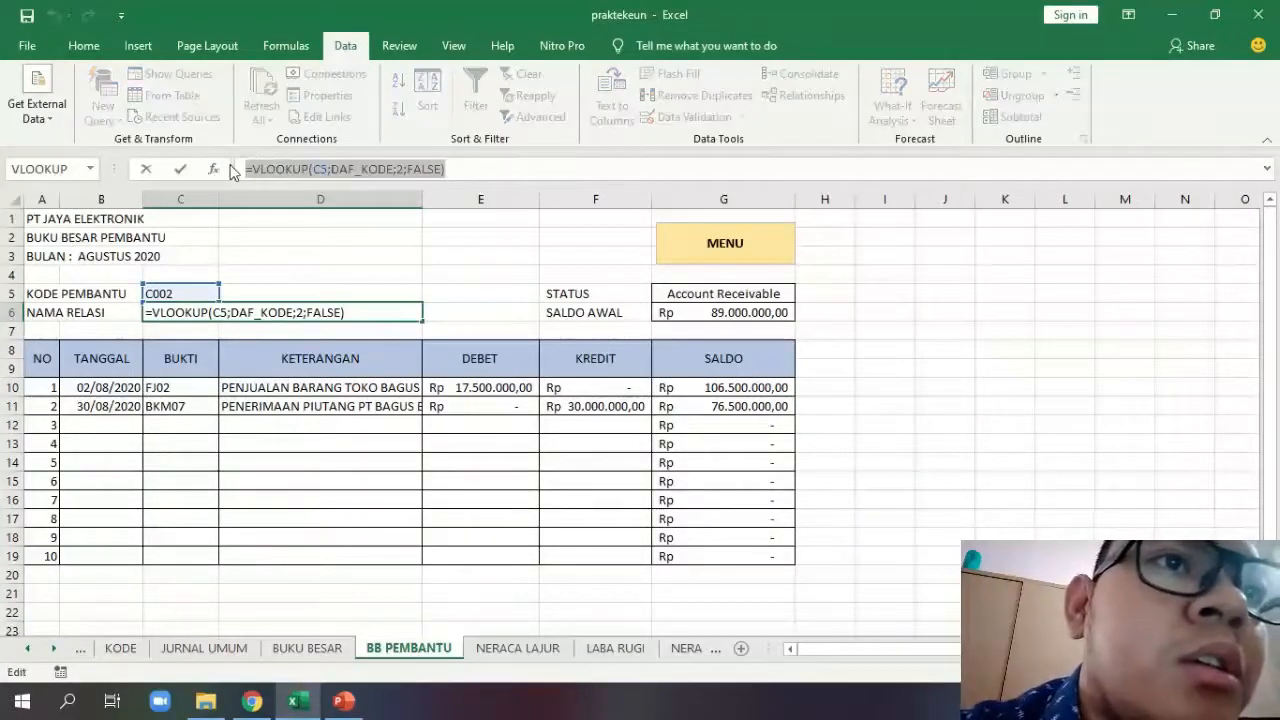
key("BackSpace")
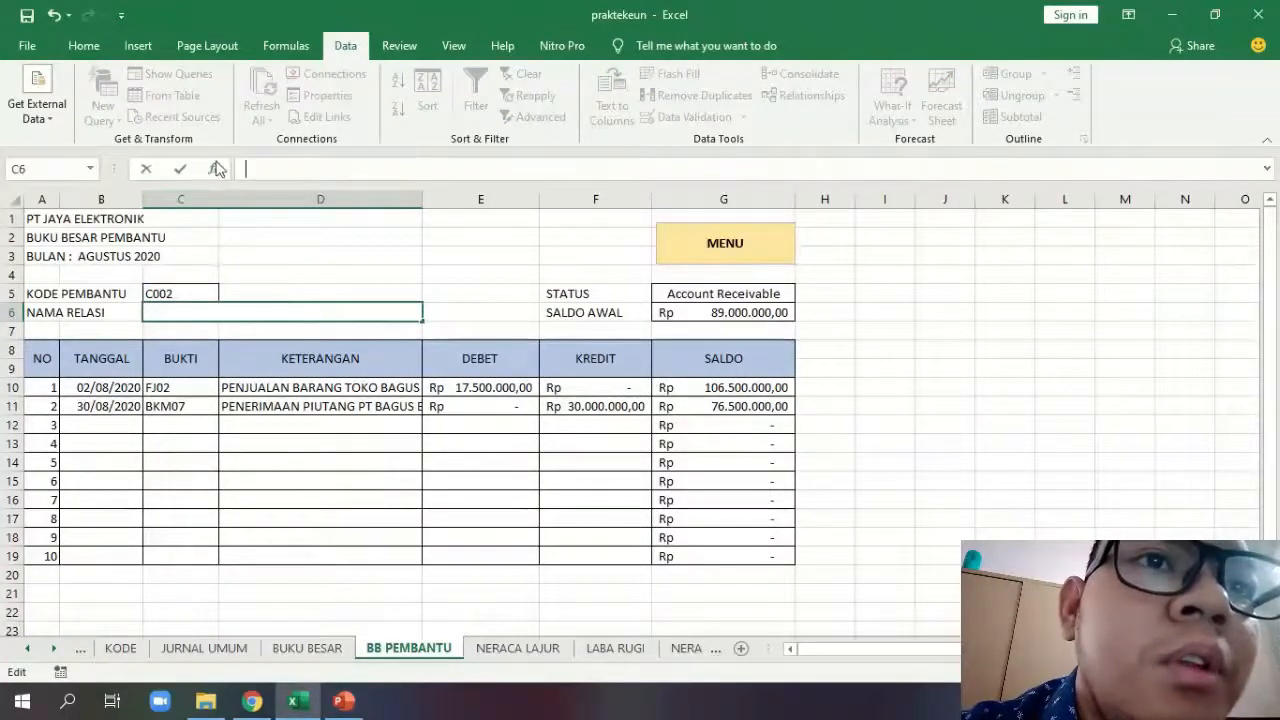
left_click(217, 169)
double_click(562, 359)
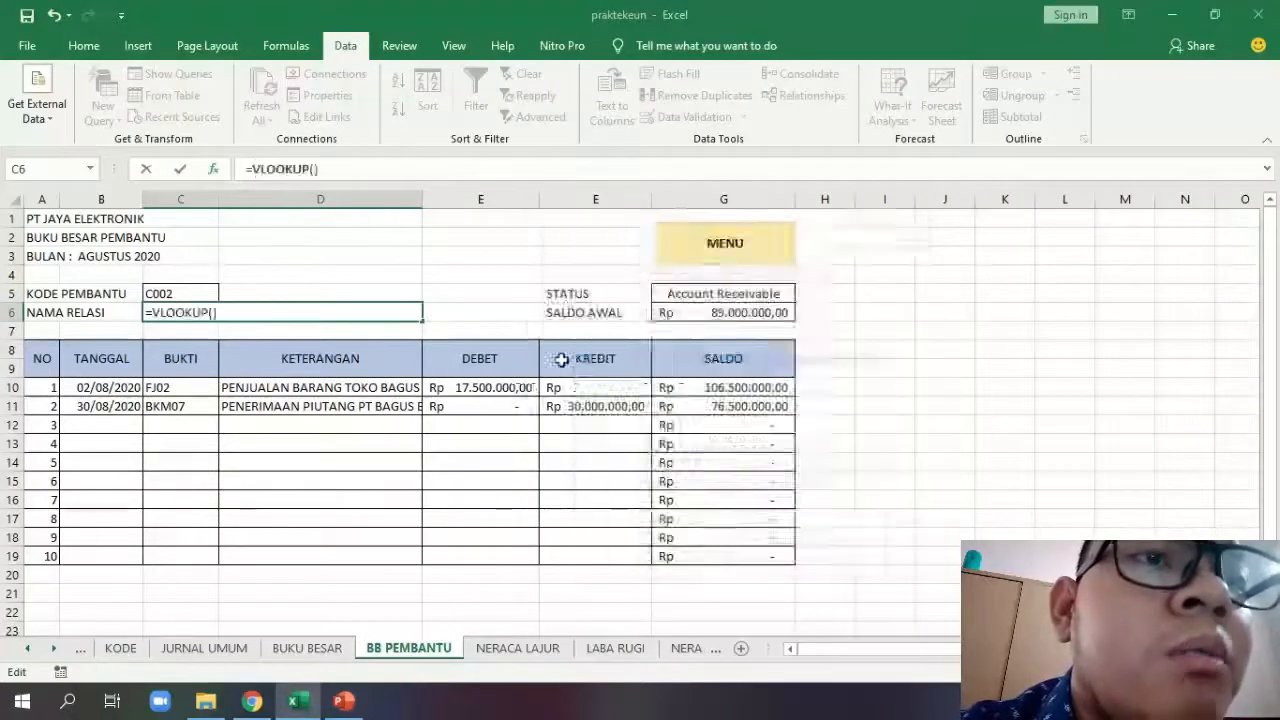
left_click(206, 293)
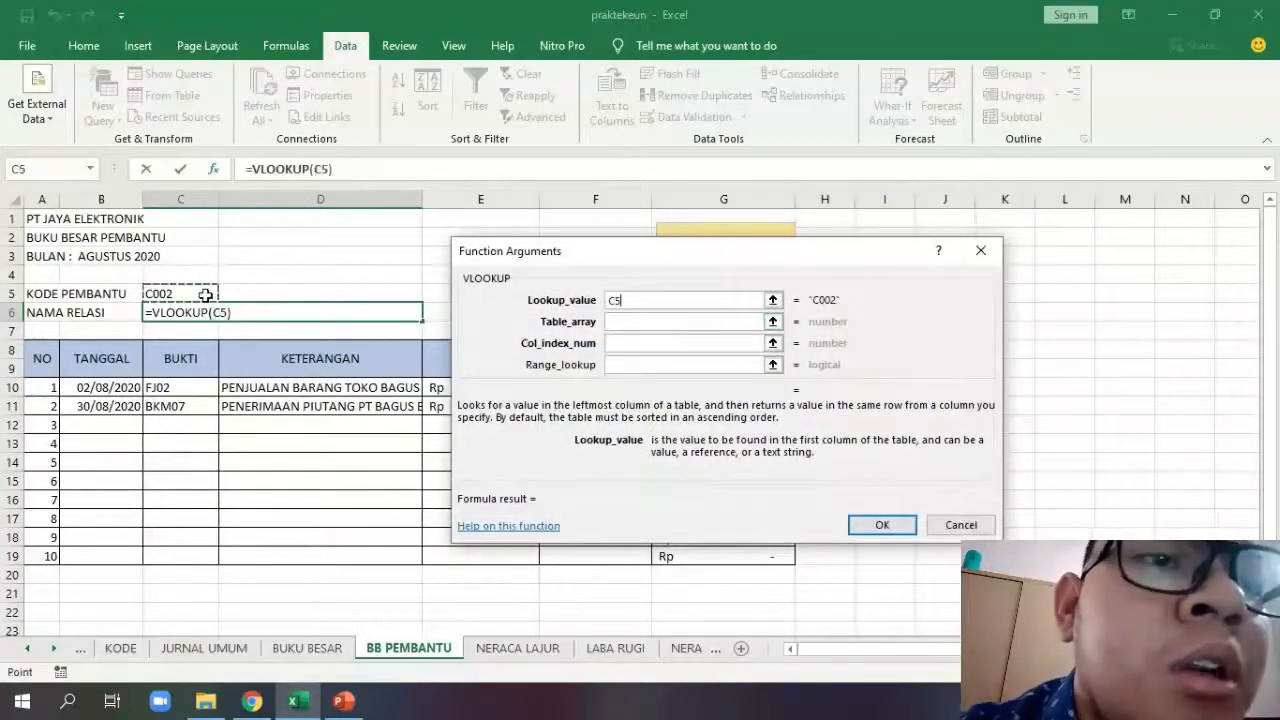
Set the Table_array of the C6 VLOOKUP to the named range DAF_KODE.
left_click(632, 321)
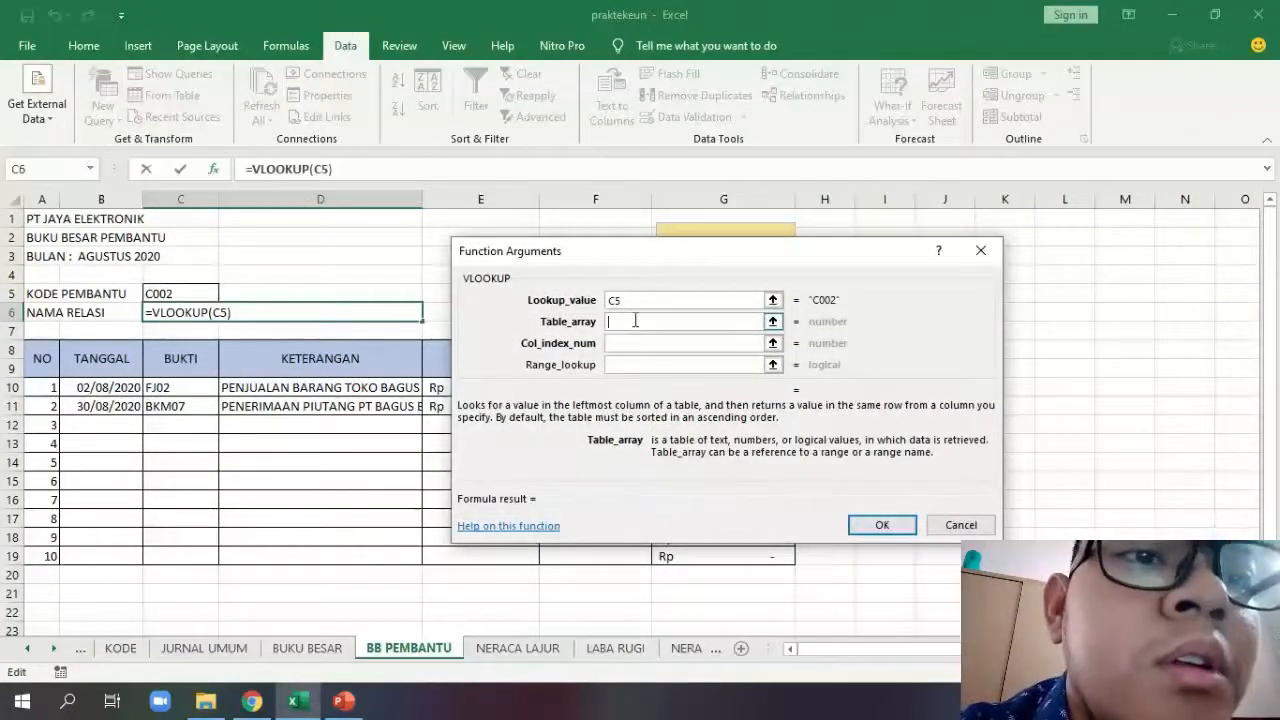
type("D")
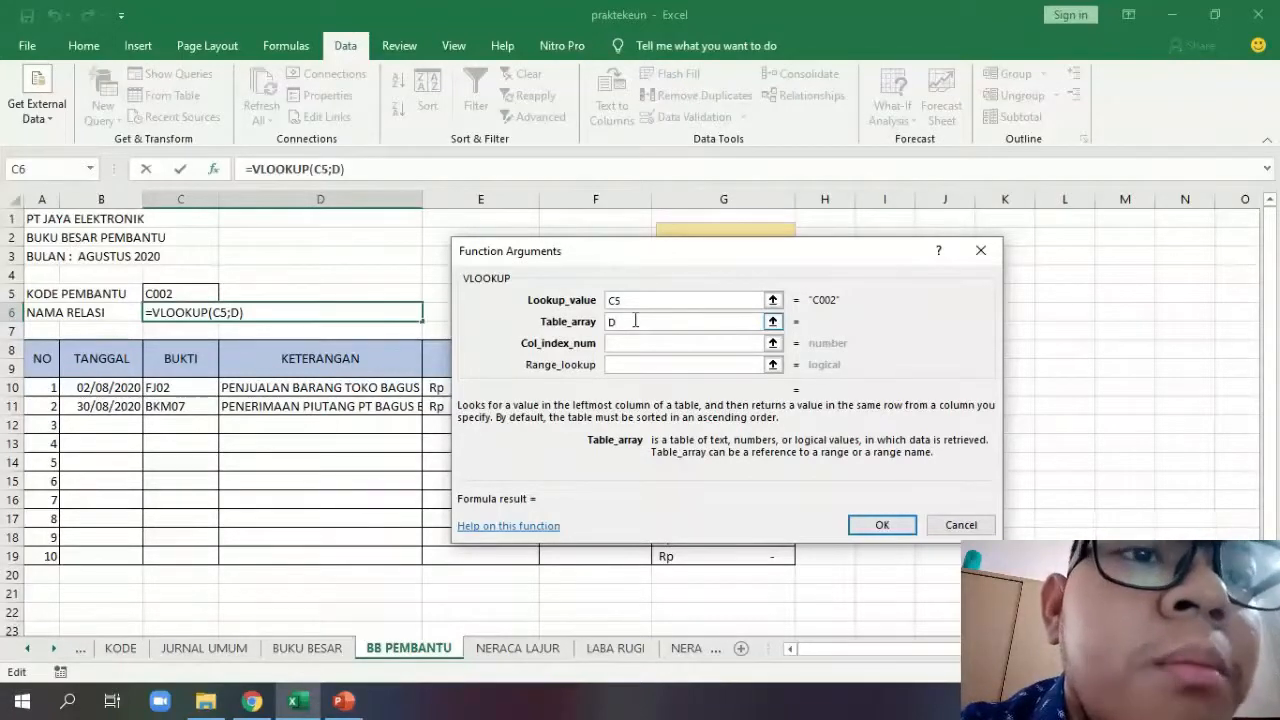
type("a")
key("BackSpace")
type("AF")
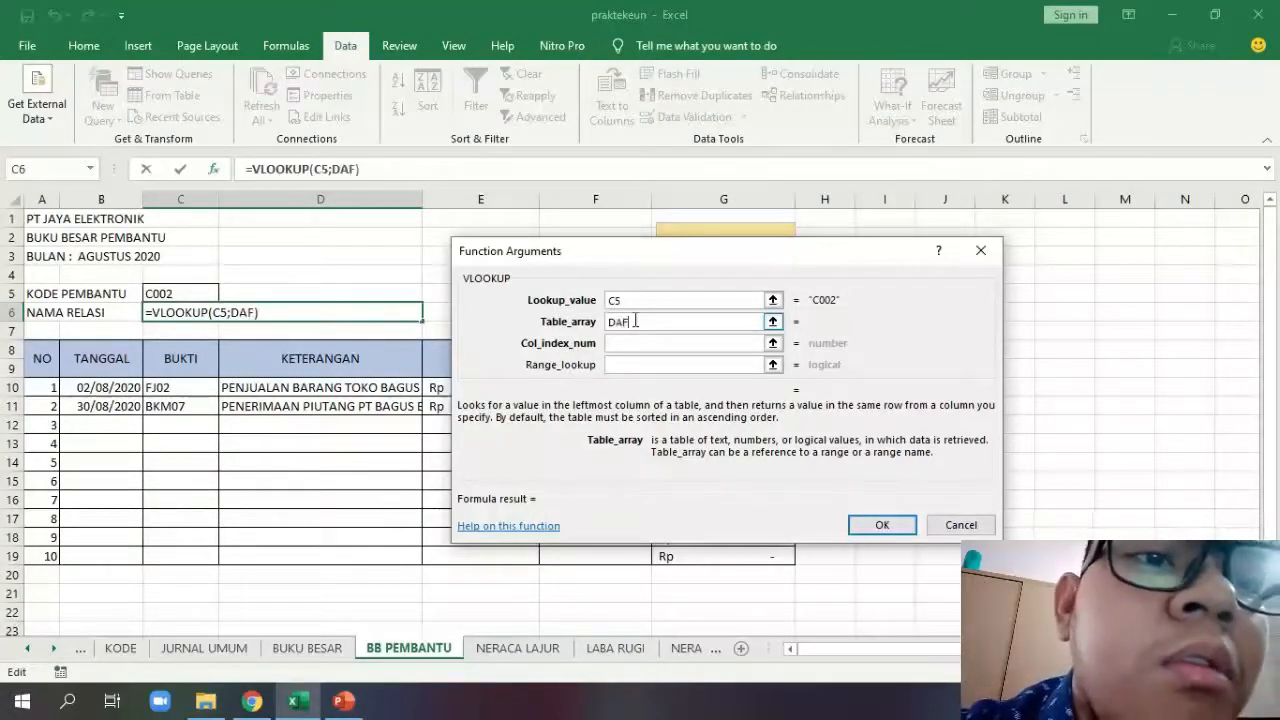
type("_KODE")
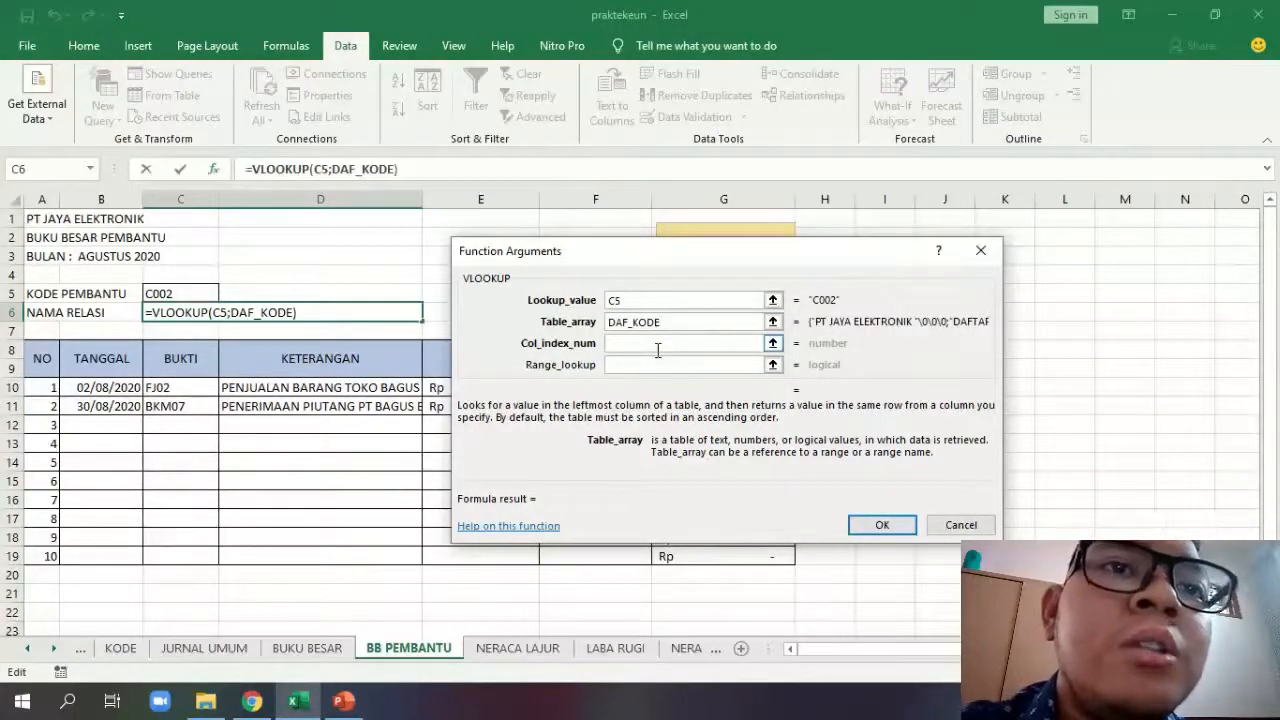
Set the Col_index_num of the C6 VLOOKUP to 2, consulting the KODE sheet for the NAMA column.
left_click(658, 346)
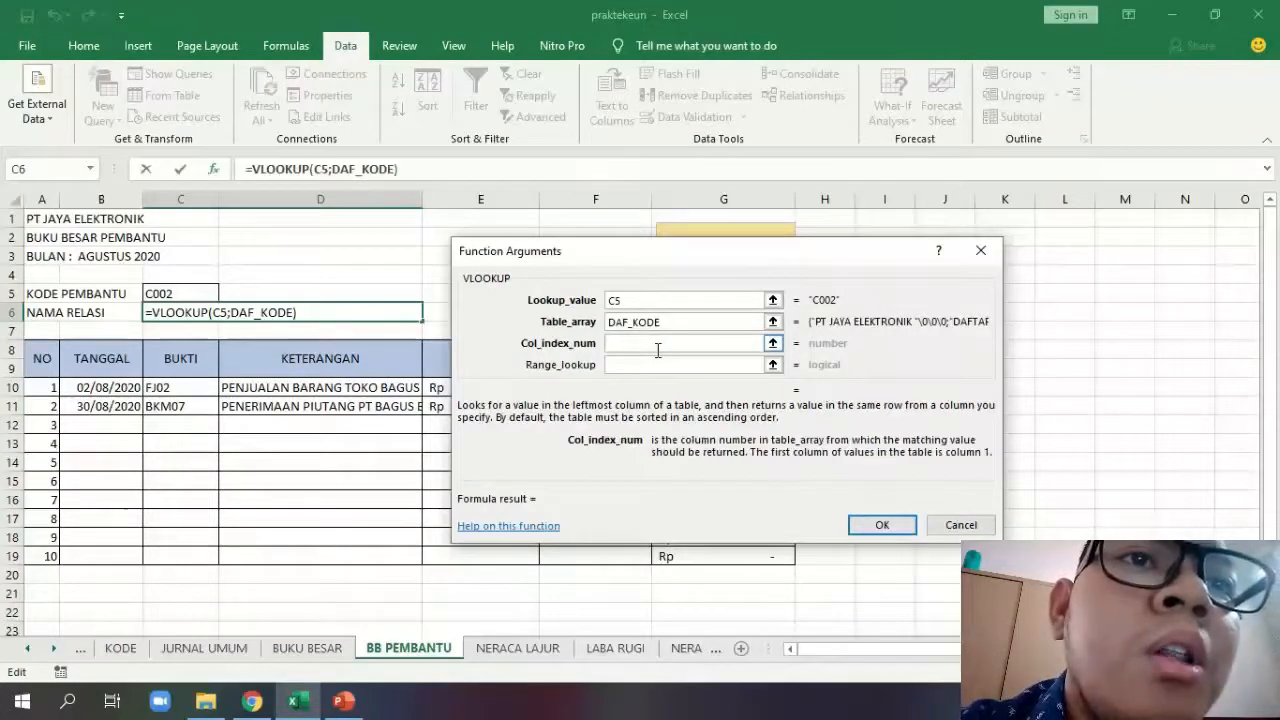
left_click_drag(590, 267, 604, 270)
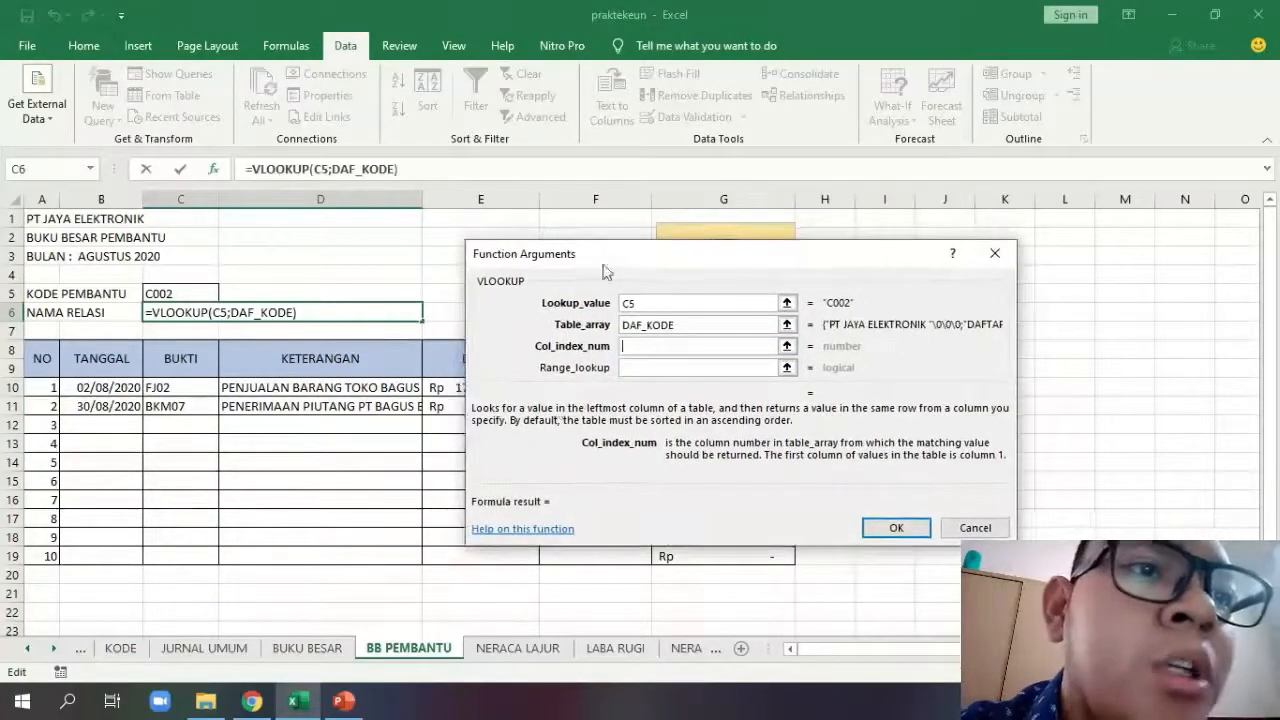
left_click(119, 648)
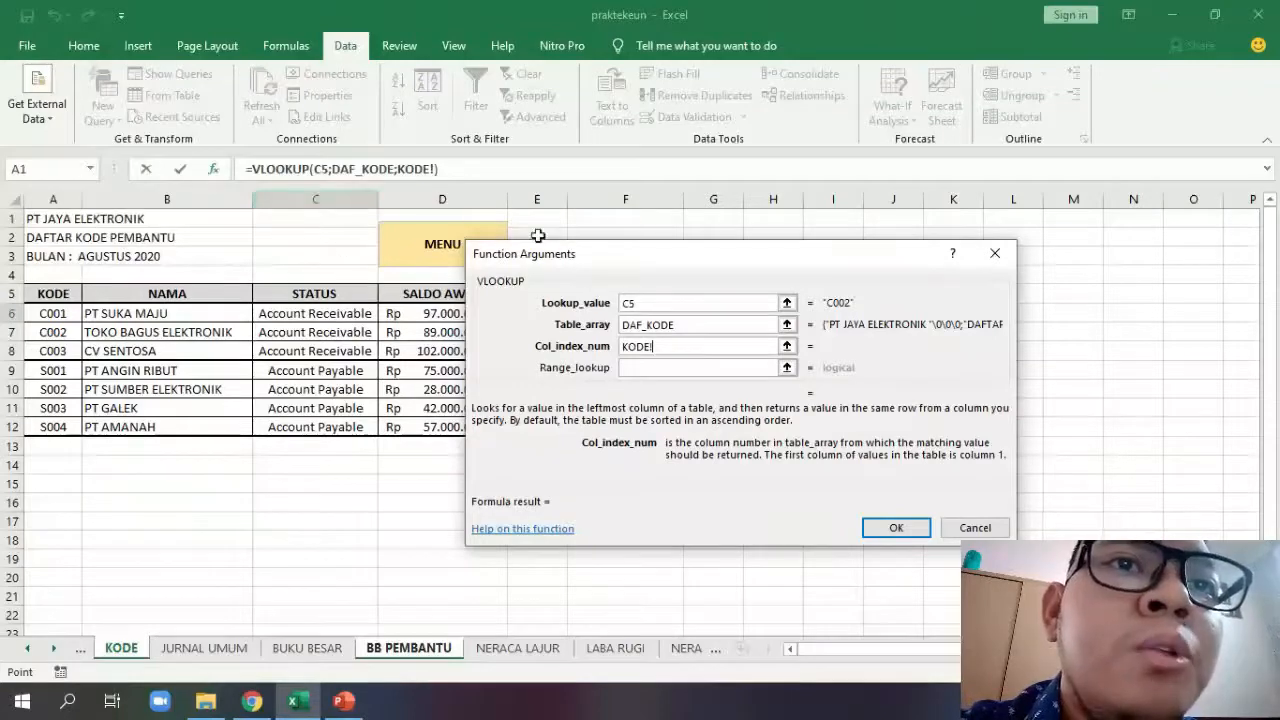
left_click_drag(545, 262, 574, 260)
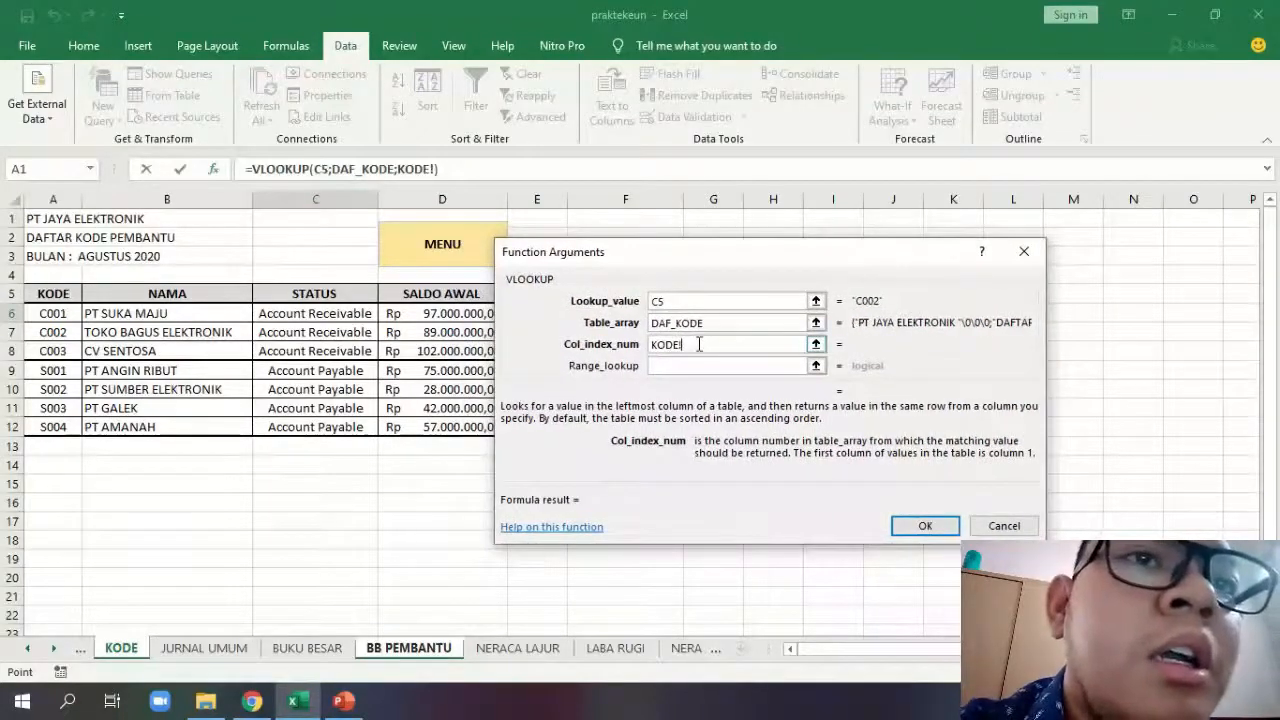
key("BackSpace")
key("BackSpace")
key("BackSpace")
key("BackSpace")
key("BackSpace")
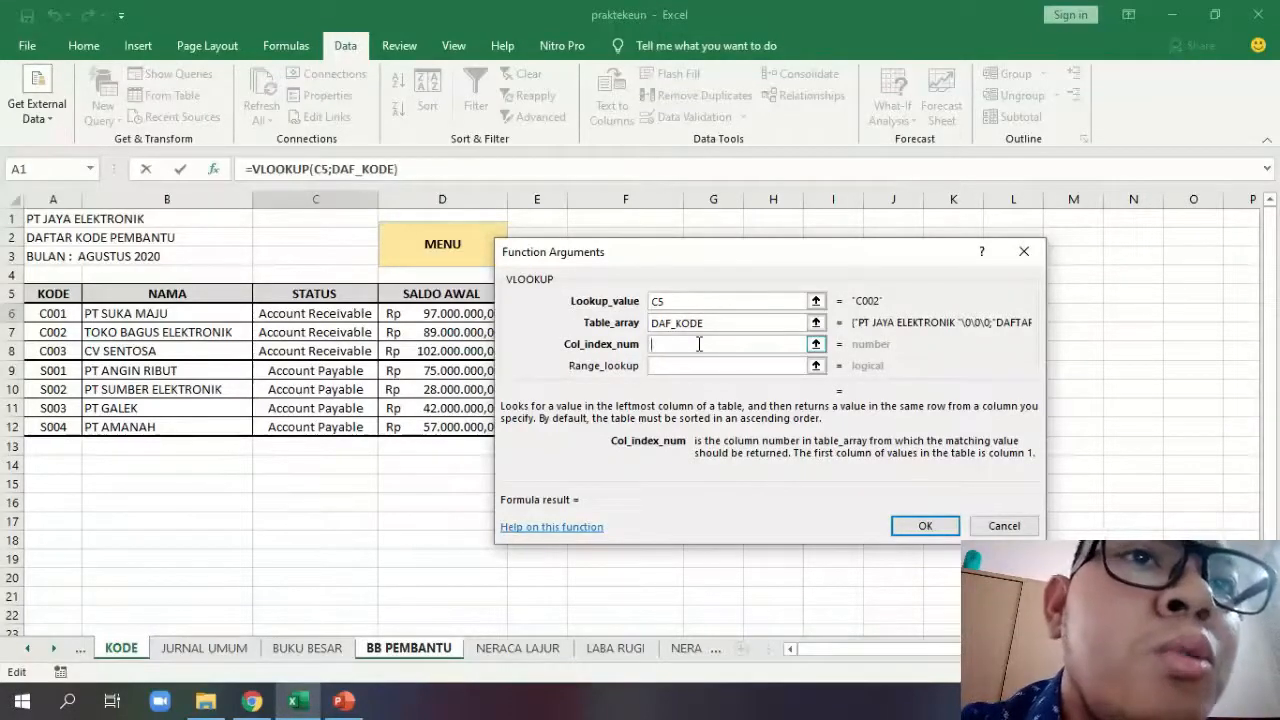
type("2")
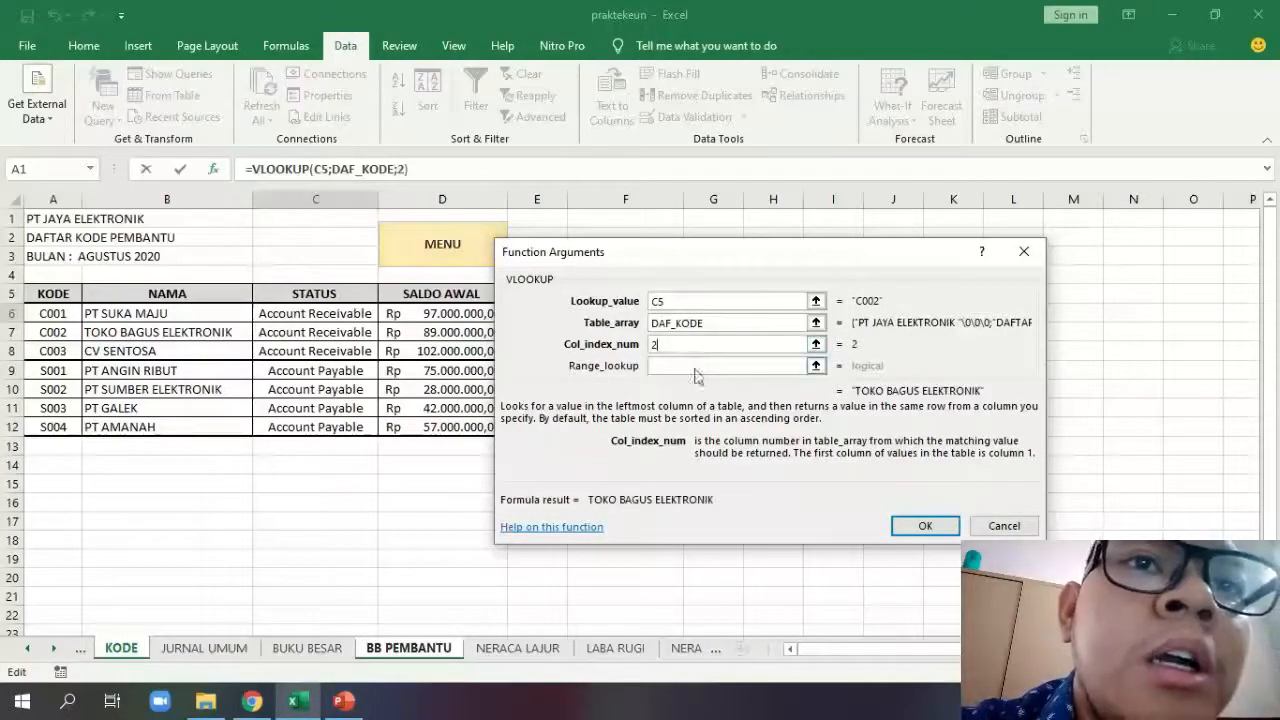
Set the Range_lookup of the C6 VLOOKUP to FALSE and finish the formula.
left_click(695, 367)
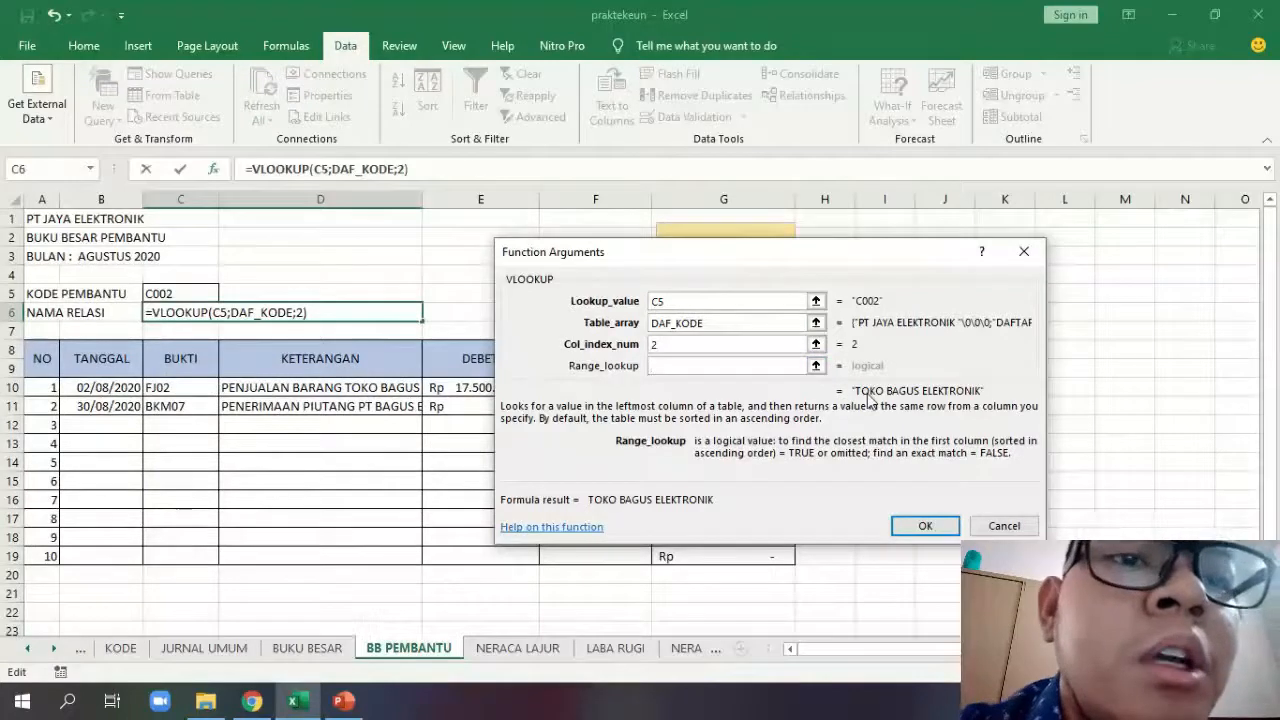
type("FALSE")
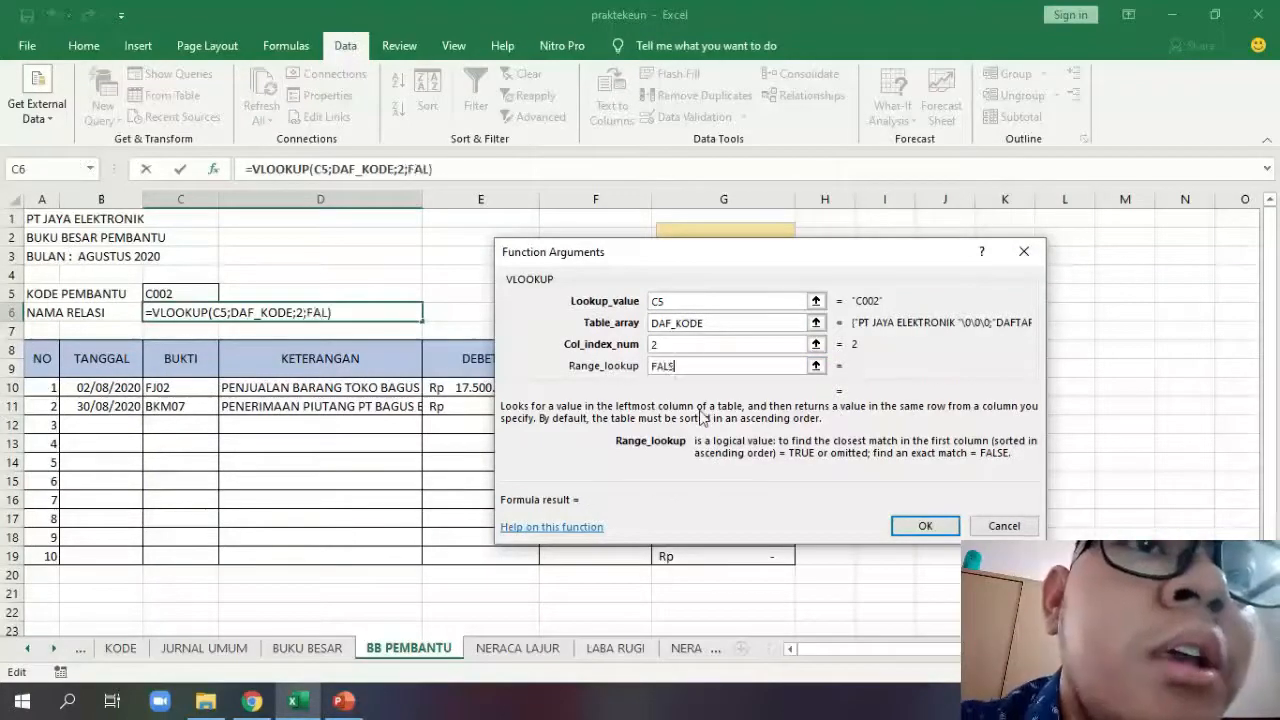
left_click(908, 528)
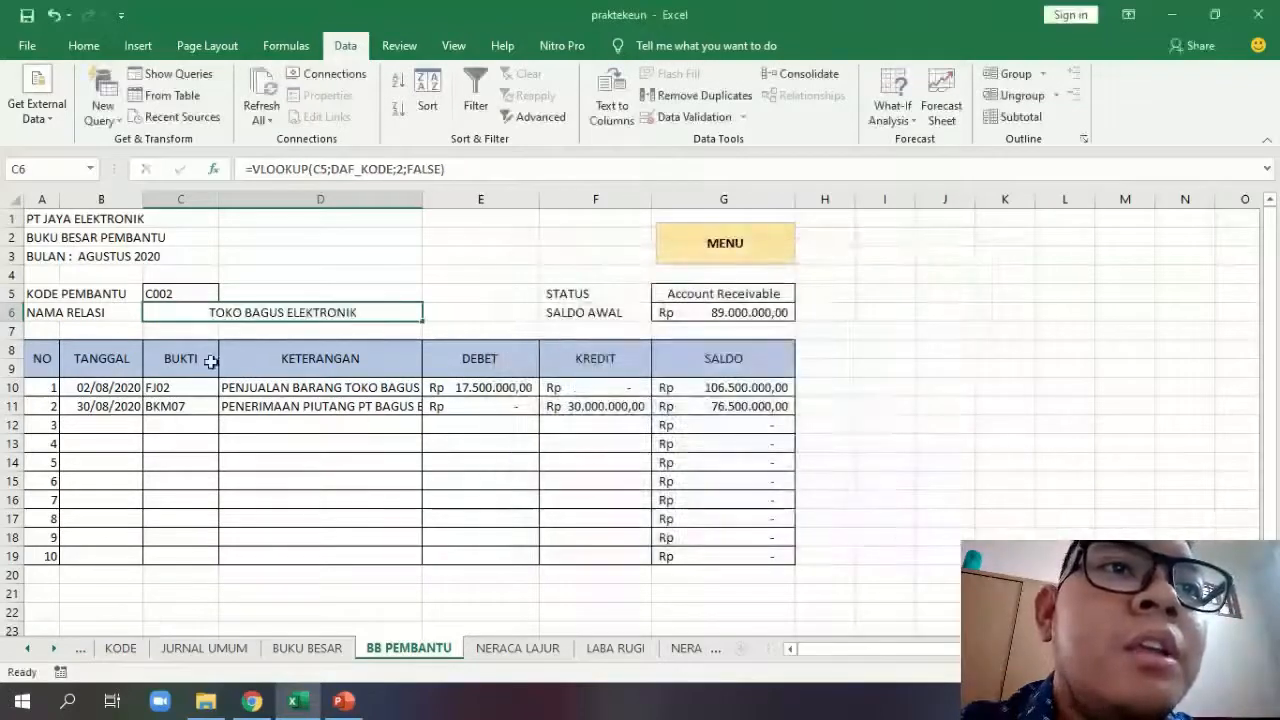
Test the NAMA RELASI lookup by choosing C003, C001, S002, S003 and finally C001 for KODE PEMBANTU in C5.
left_click(205, 296)
left_click(226, 293)
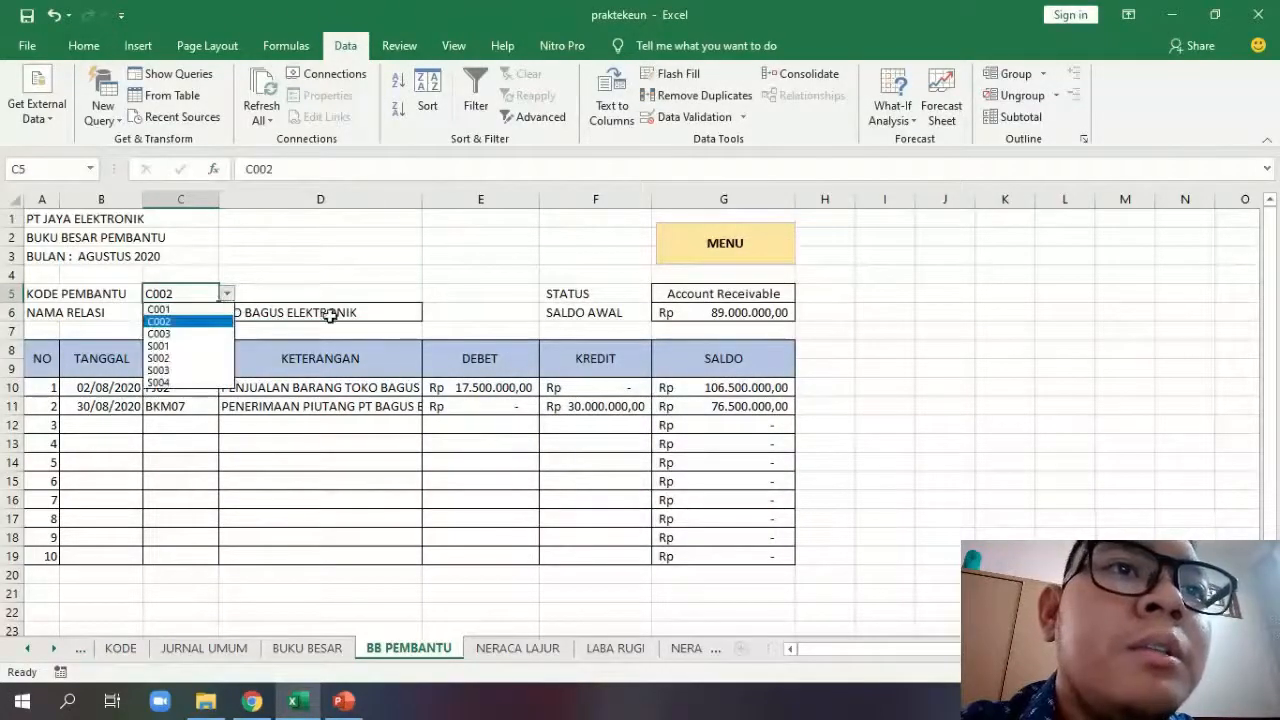
left_click(330, 315)
left_click(165, 296)
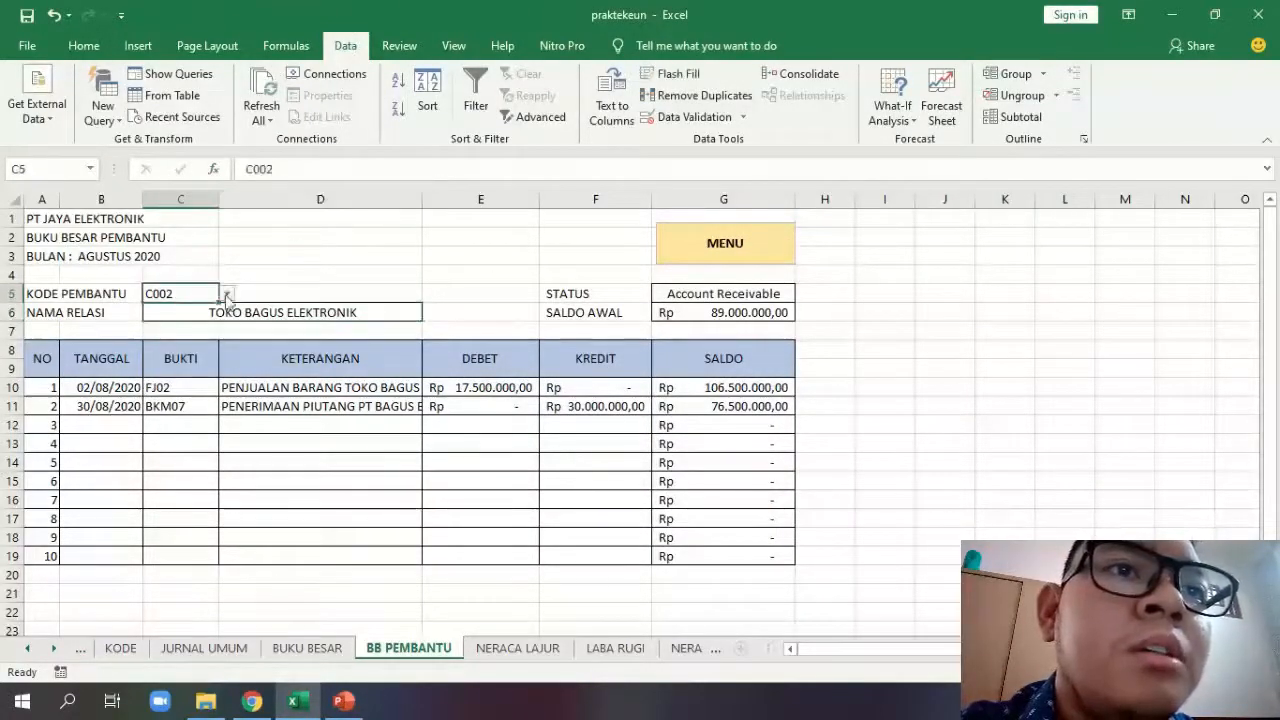
left_click(226, 293)
left_click(195, 341)
left_click(227, 293)
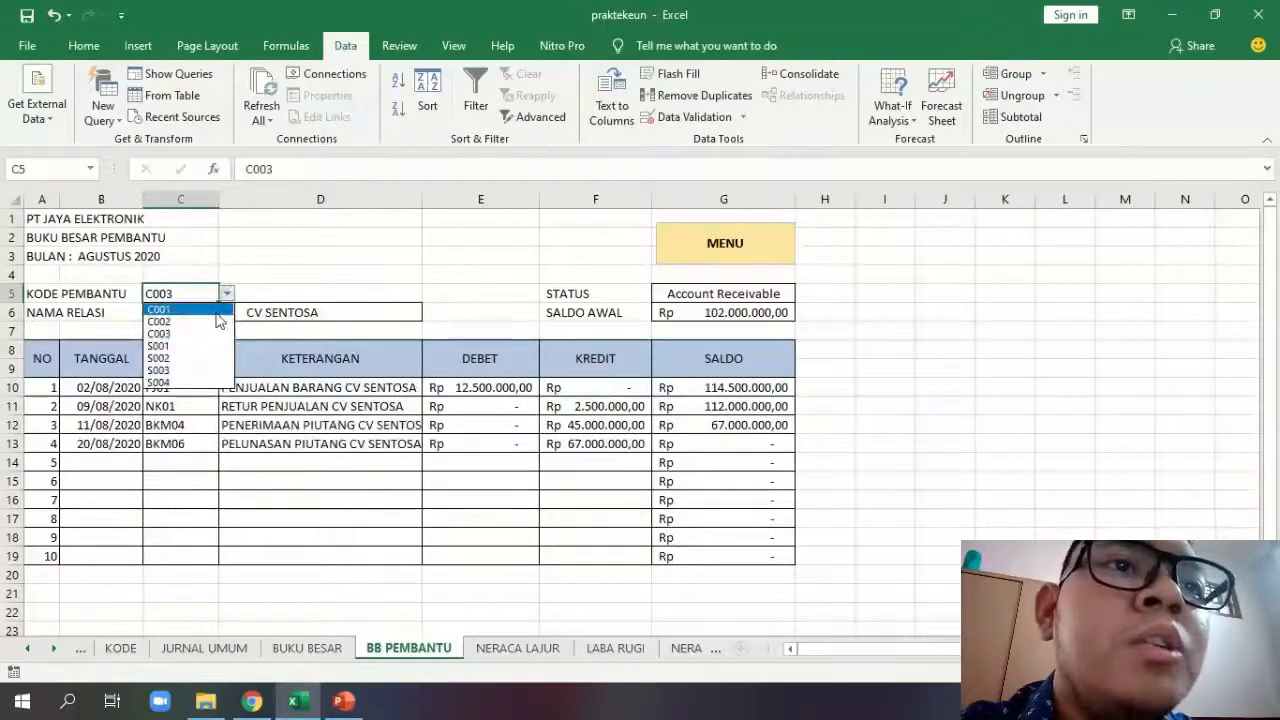
left_click(175, 309)
left_click(227, 293)
left_click(205, 346)
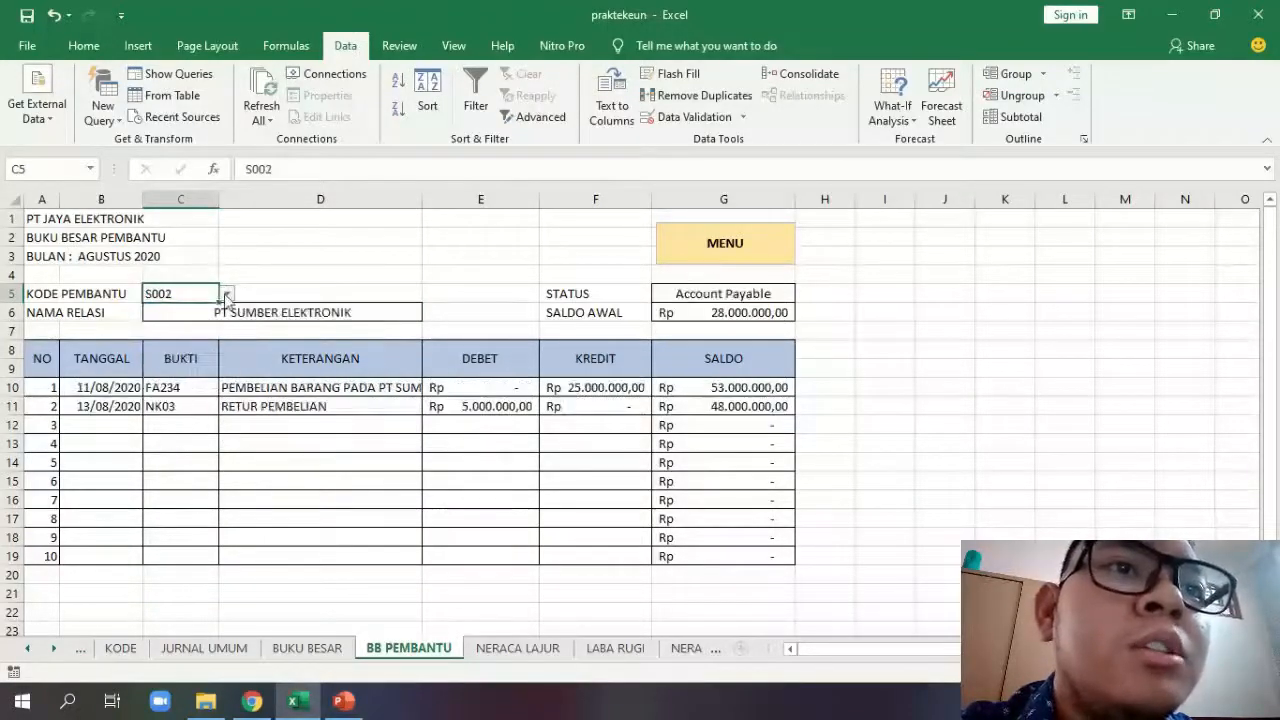
left_click(227, 293)
left_click(200, 369)
left_click(227, 293)
left_click(210, 310)
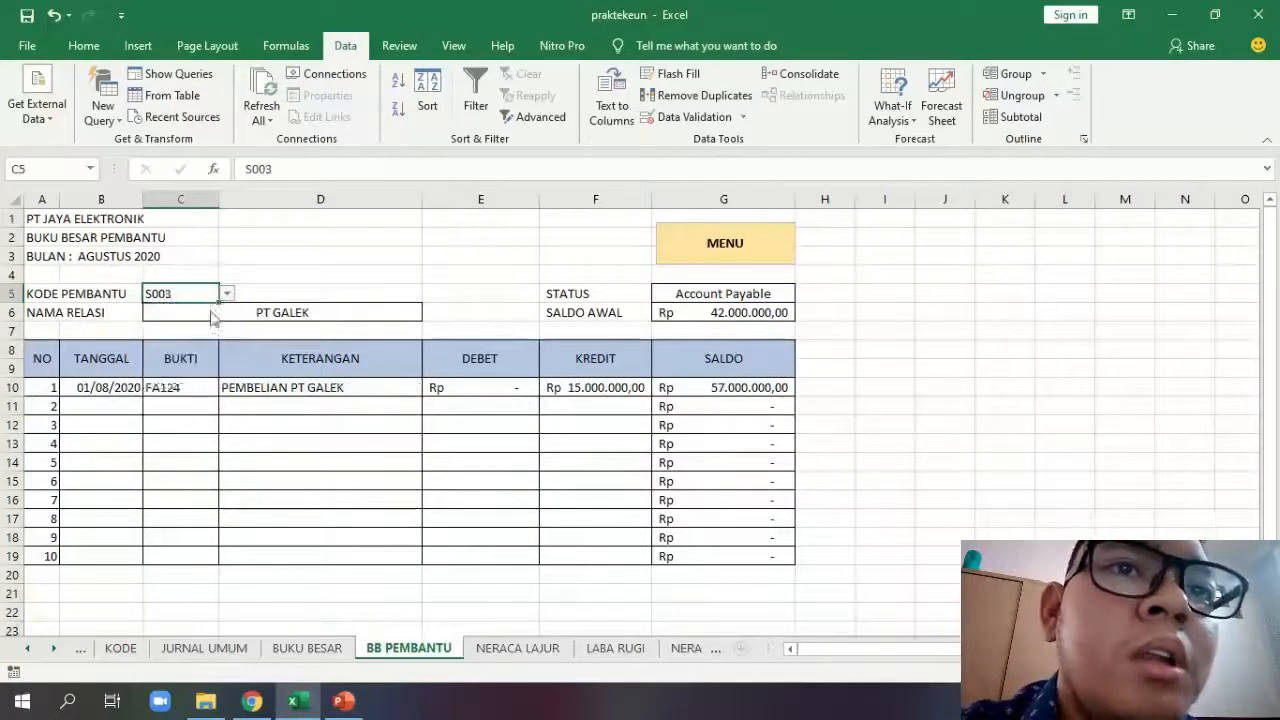
Examine the VLOOKUP formula in STATUS cell G5, comparing its column index with that of NAMA RELASI cell C6.
left_click(680, 294)
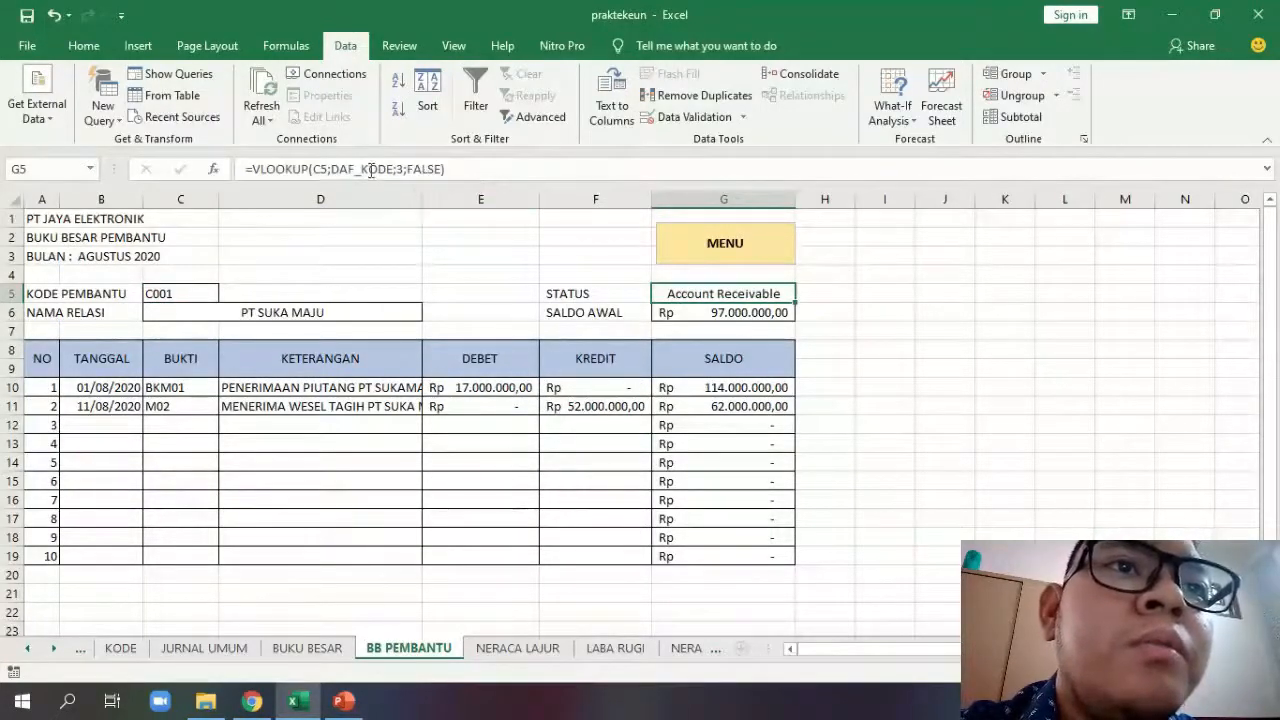
left_click(280, 171)
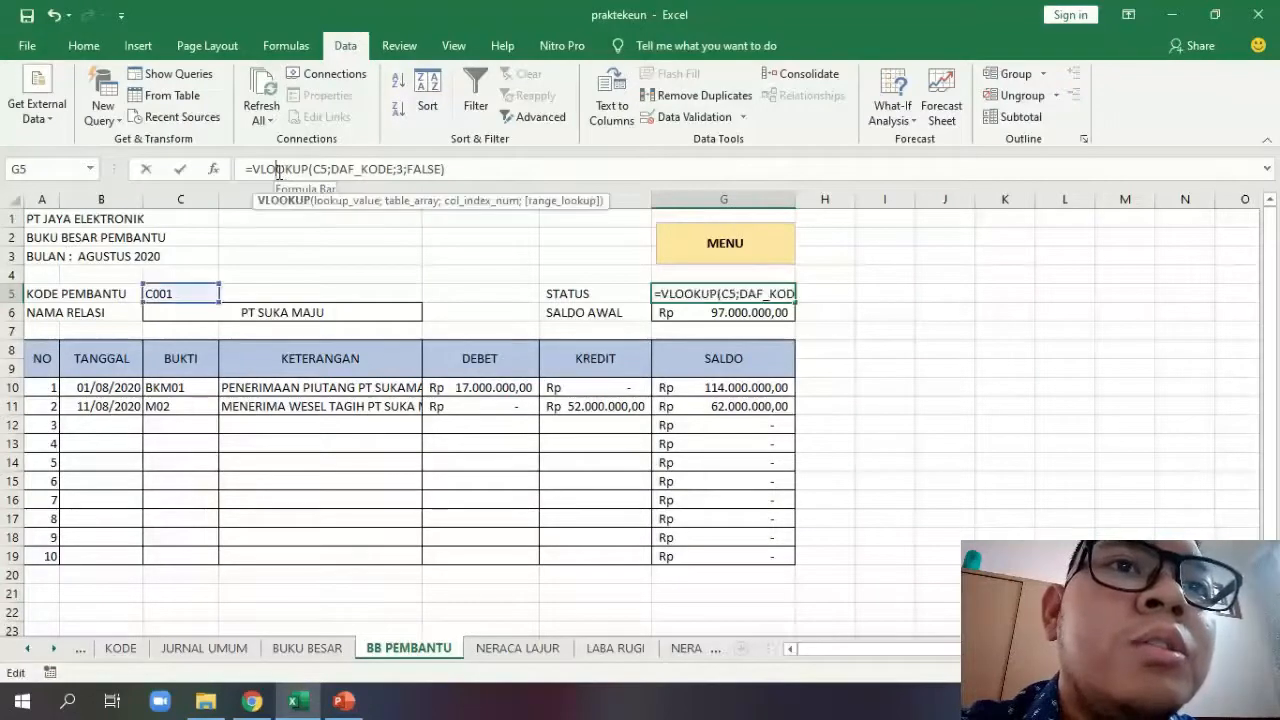
left_click(491, 171)
left_click(314, 316)
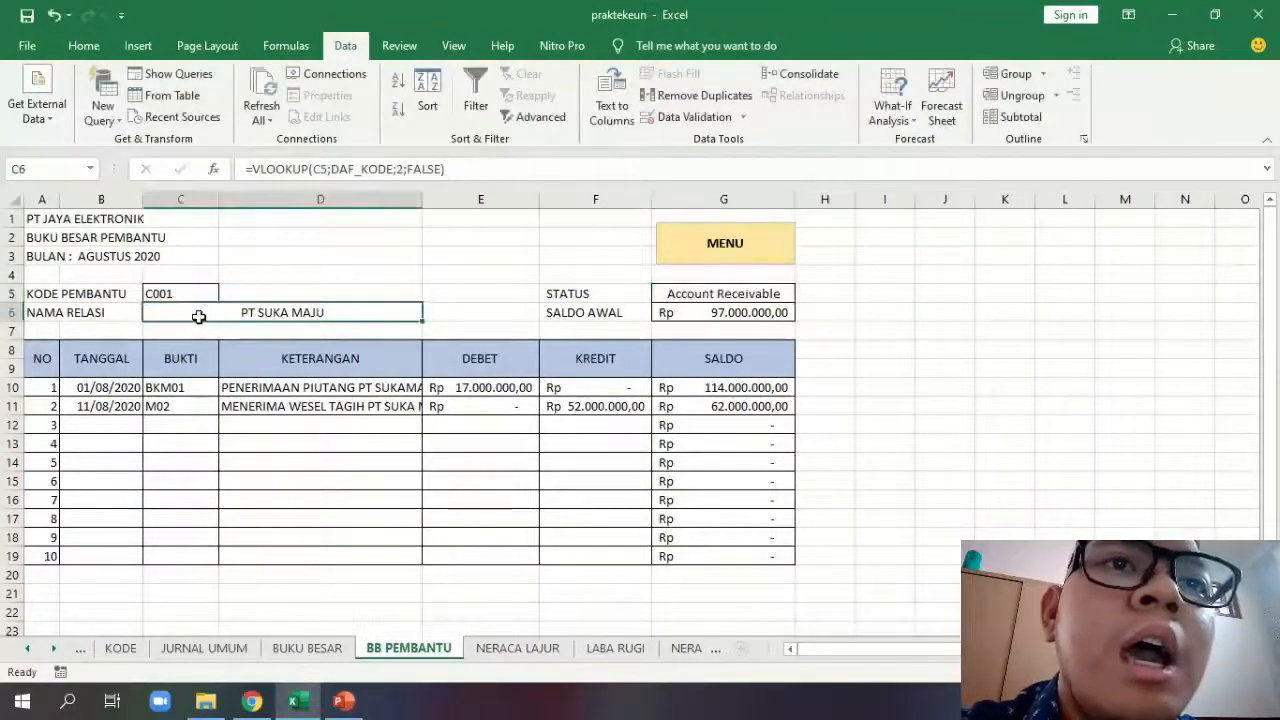
left_click(674, 291)
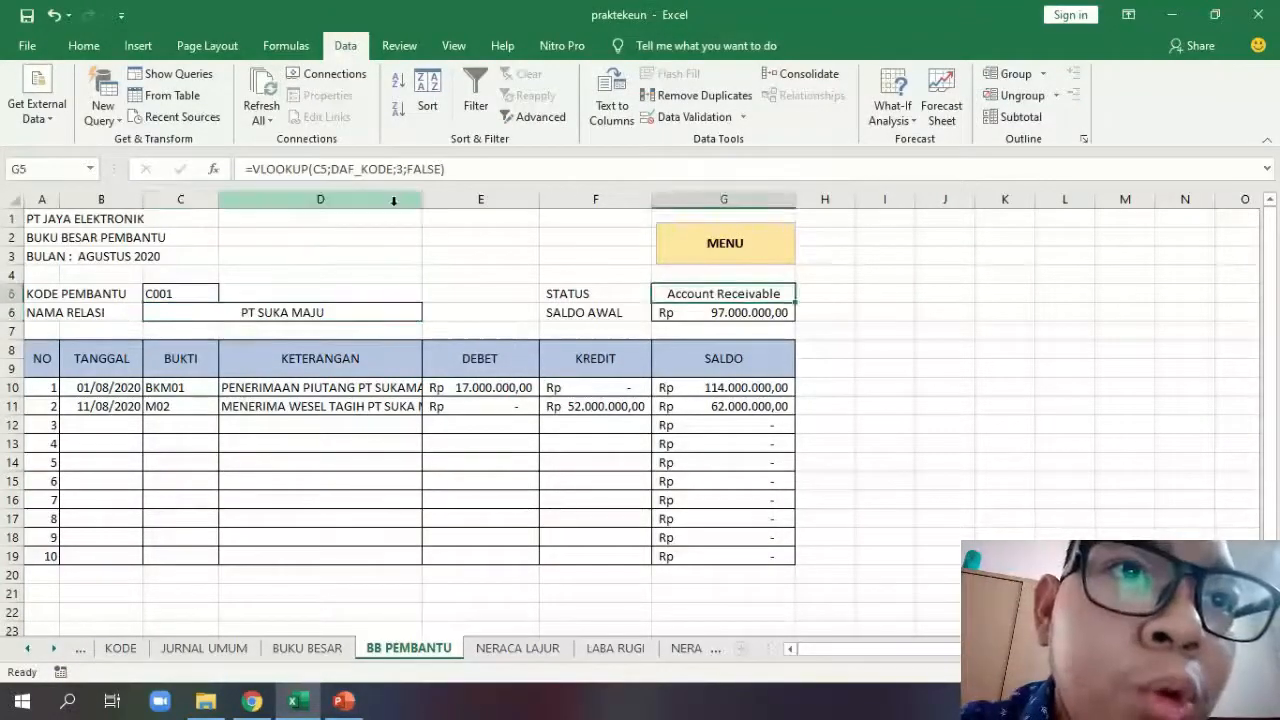
left_click(400, 170)
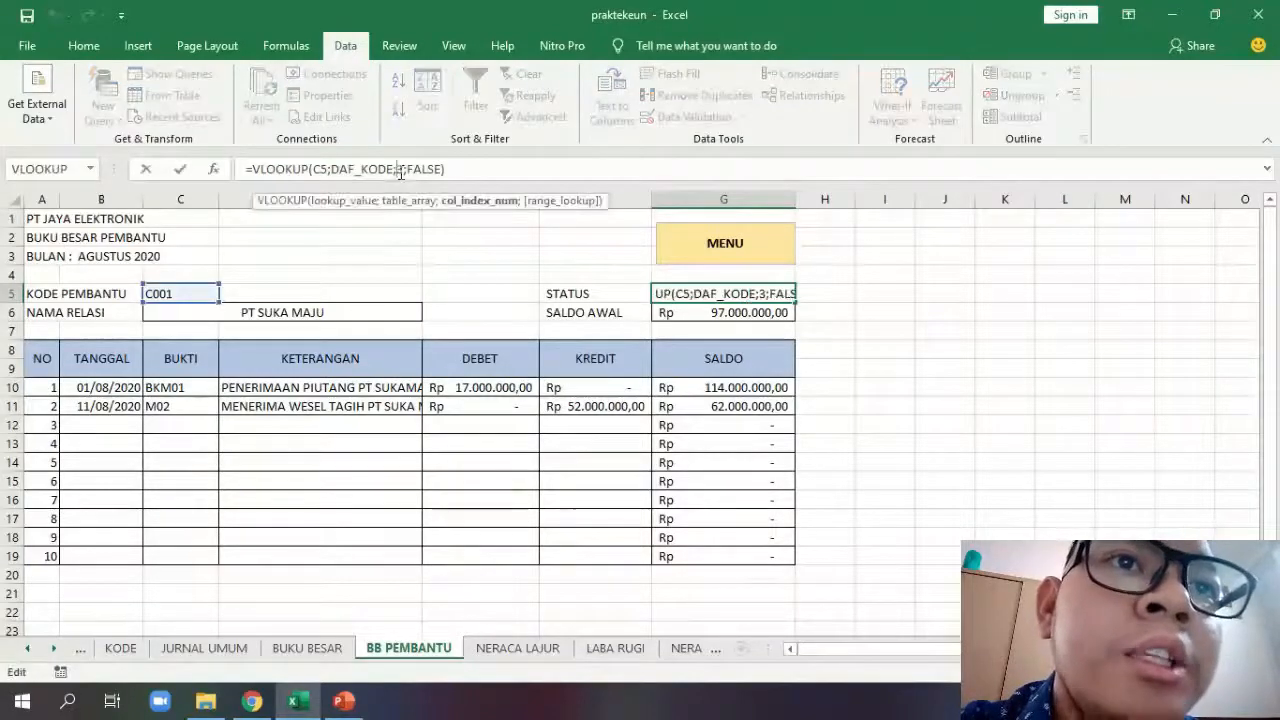
key("Escape")
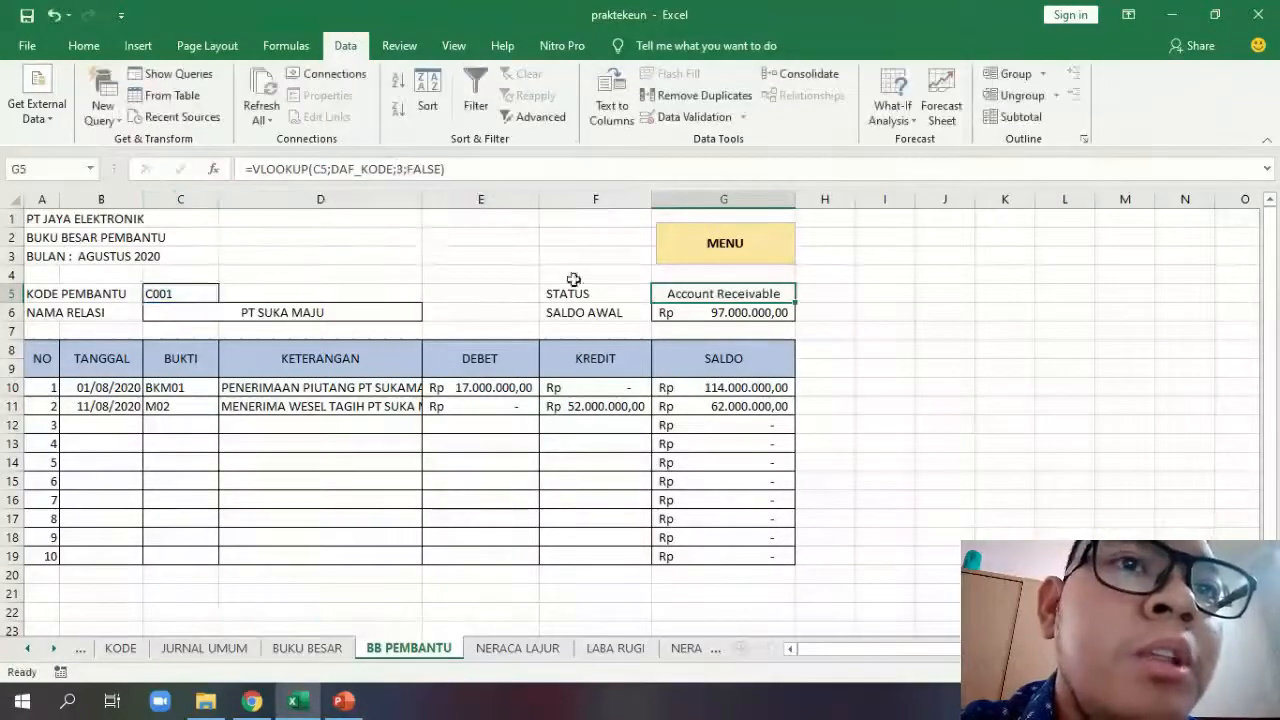
Inspect the STATUS column, C5:C12, on the KODE sheet as the source of the G5 lookup.
left_click(120, 648)
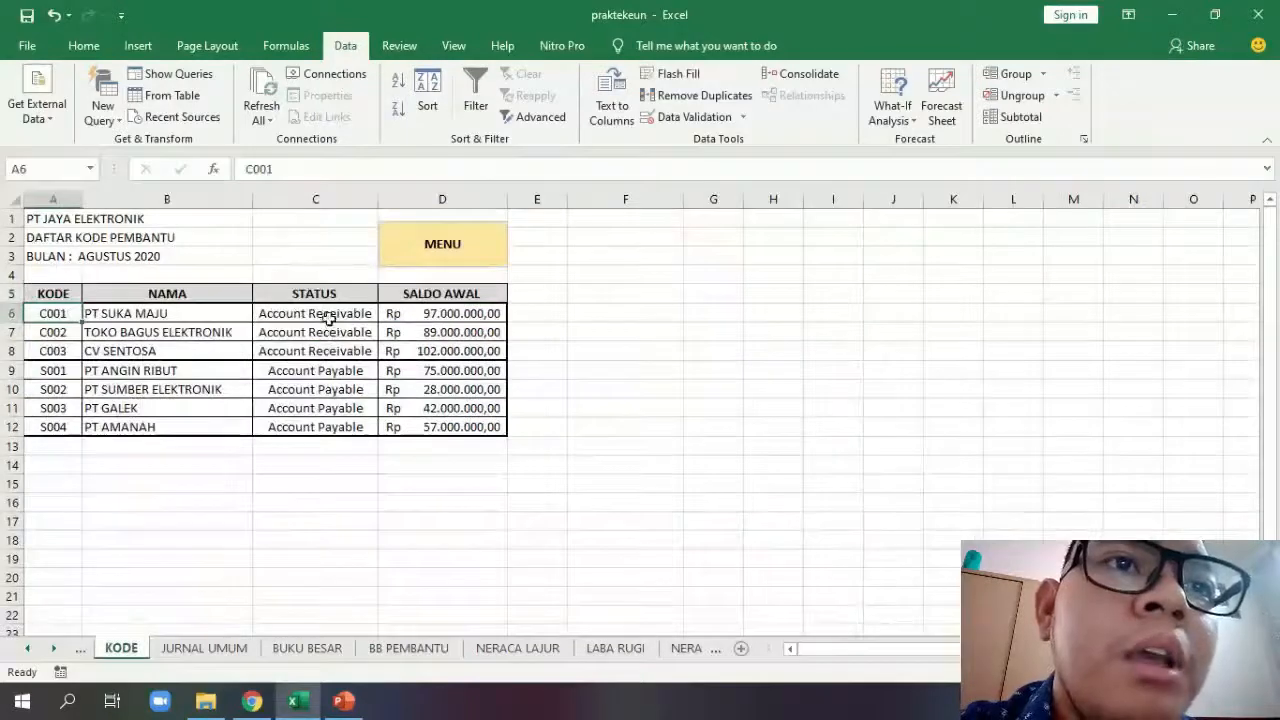
left_click_drag(322, 316, 340, 430)
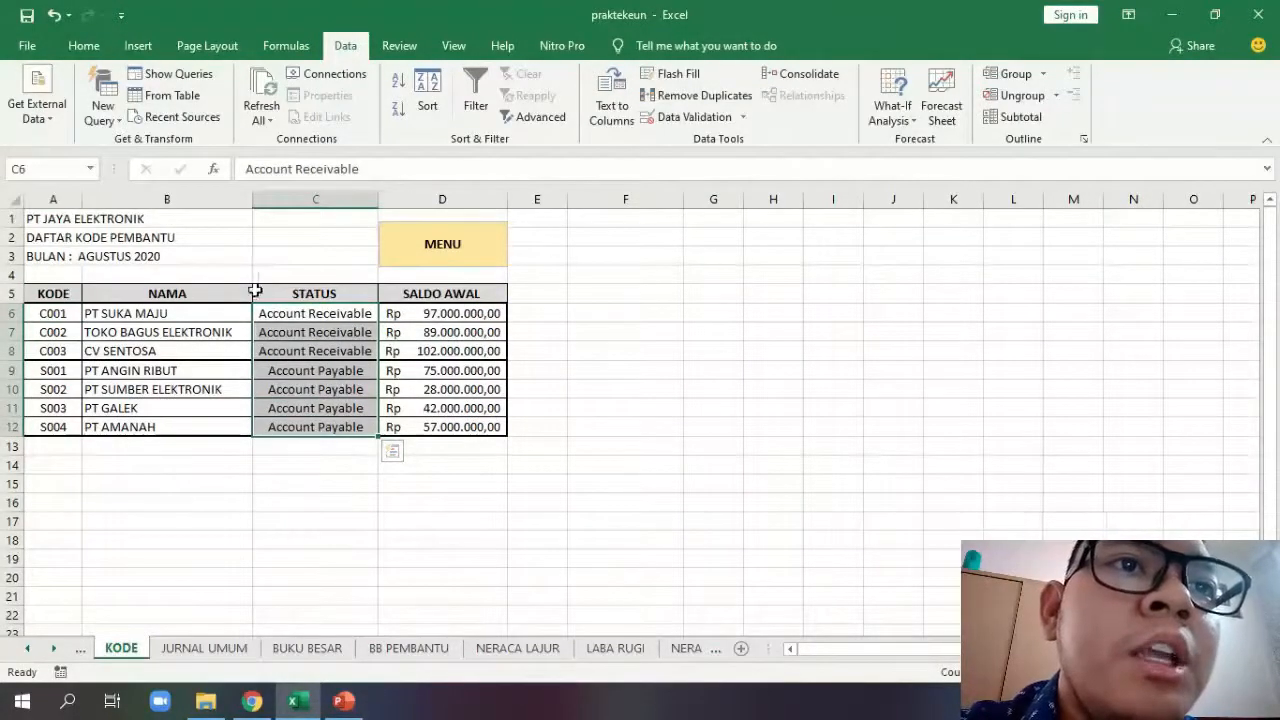
left_click_drag(313, 297, 318, 427)
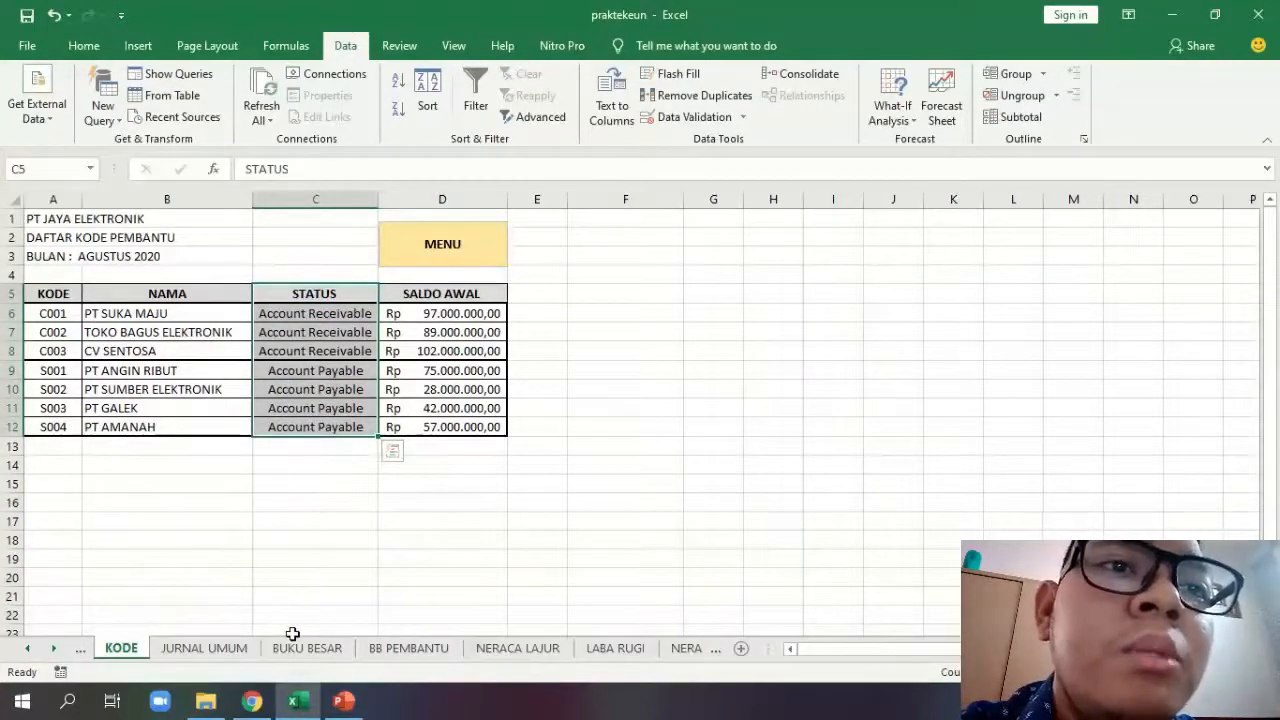
Examine the VLOOKUP formula in SALDO AWAL cell G6 on BB PEMBANTU and its source column D on the KODE sheet.
left_click(408, 648)
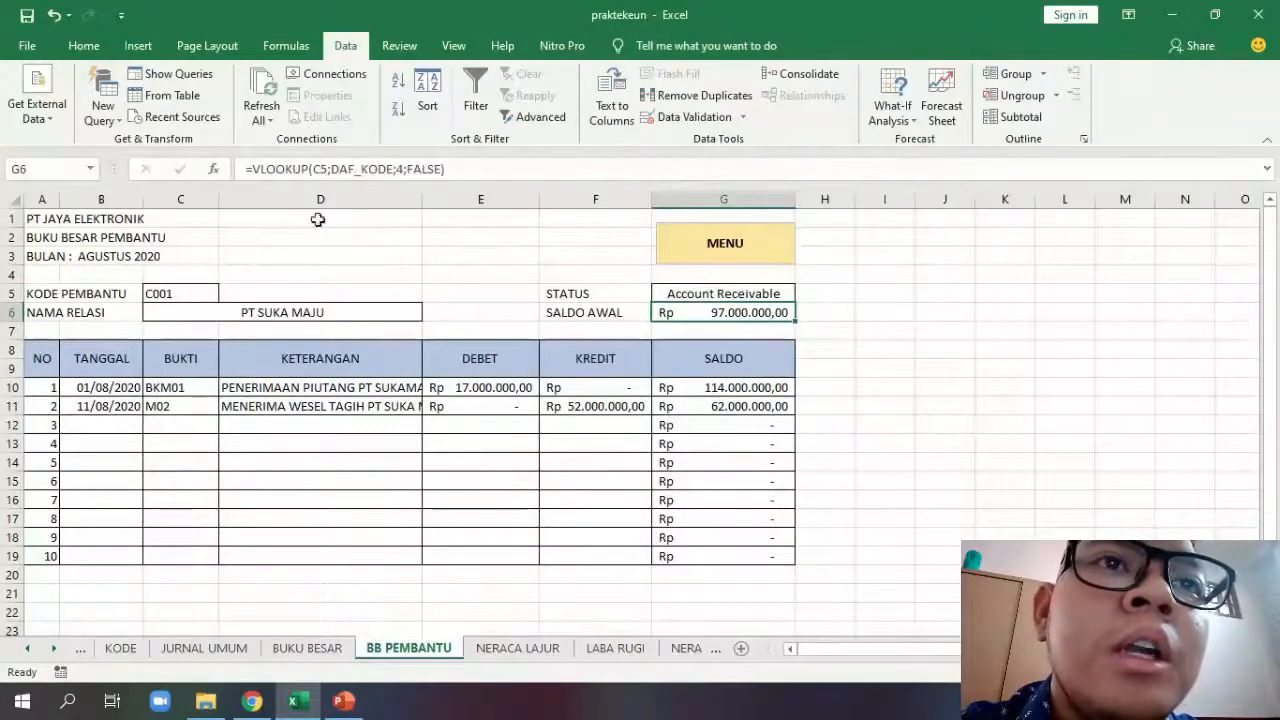
left_click(398, 170)
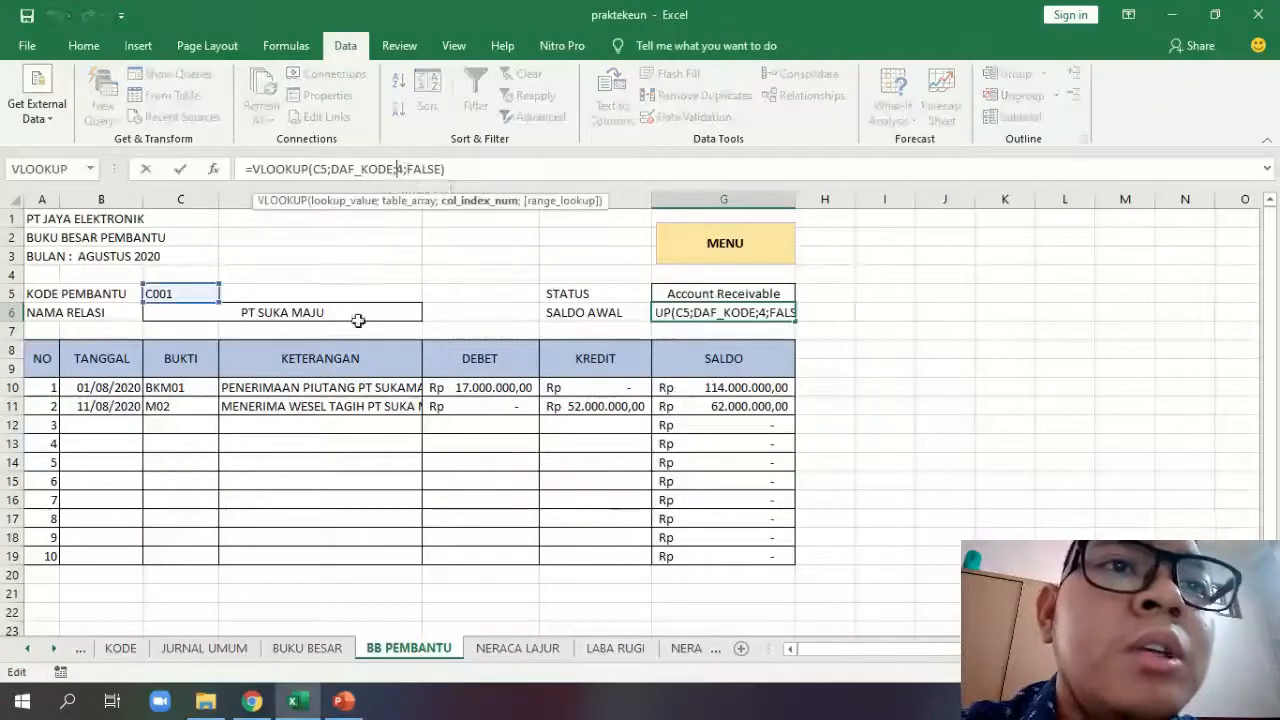
left_click(120, 648)
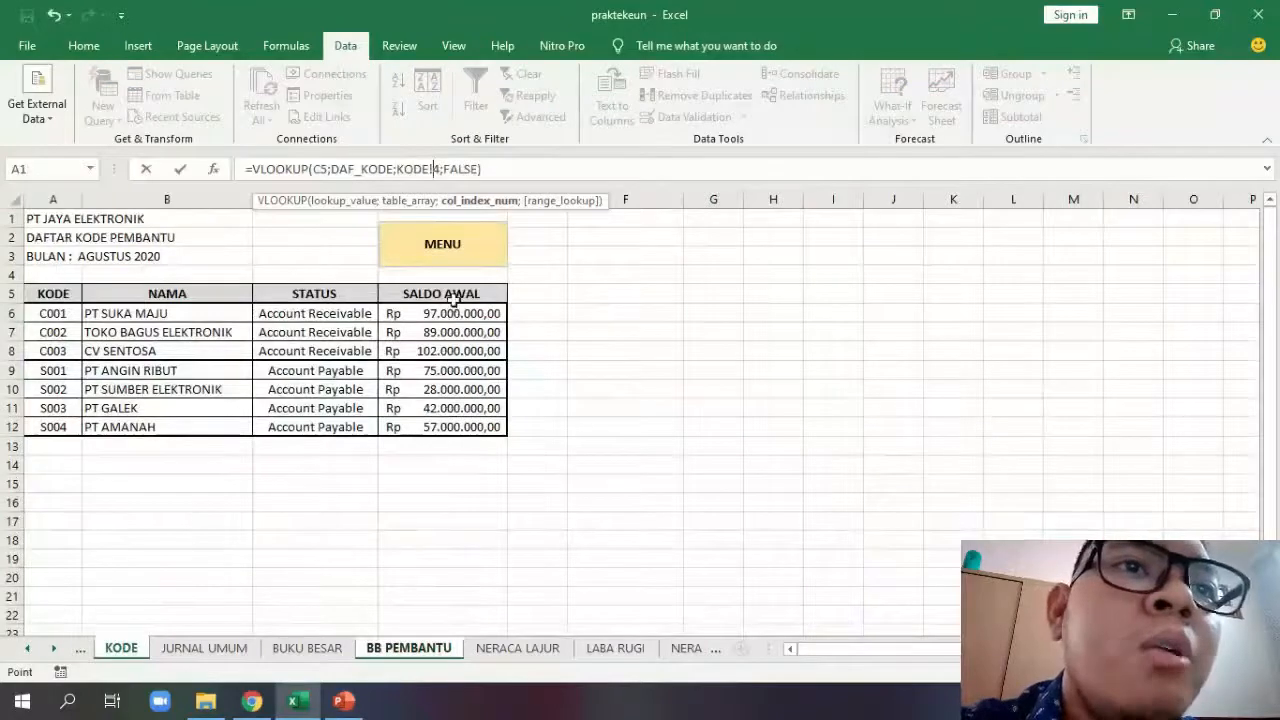
left_click_drag(453, 298, 461, 426)
left_click(525, 350)
left_click_drag(437, 314, 457, 422)
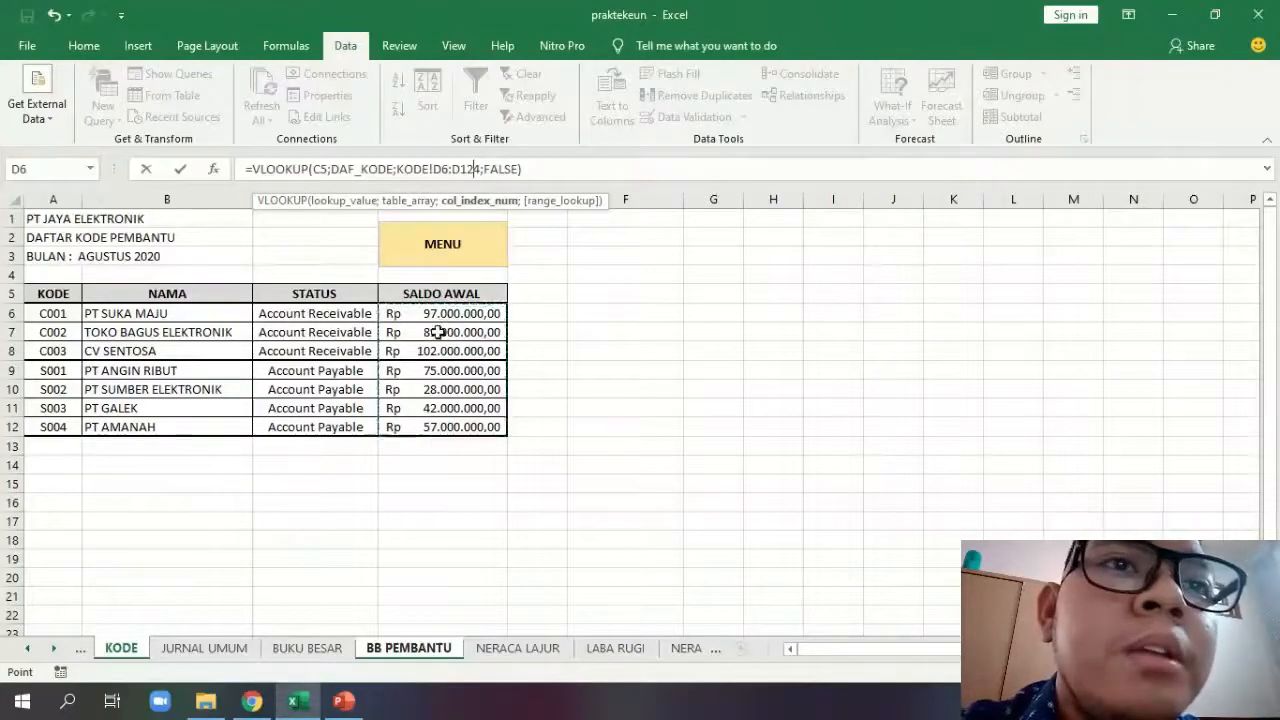
key("Escape")
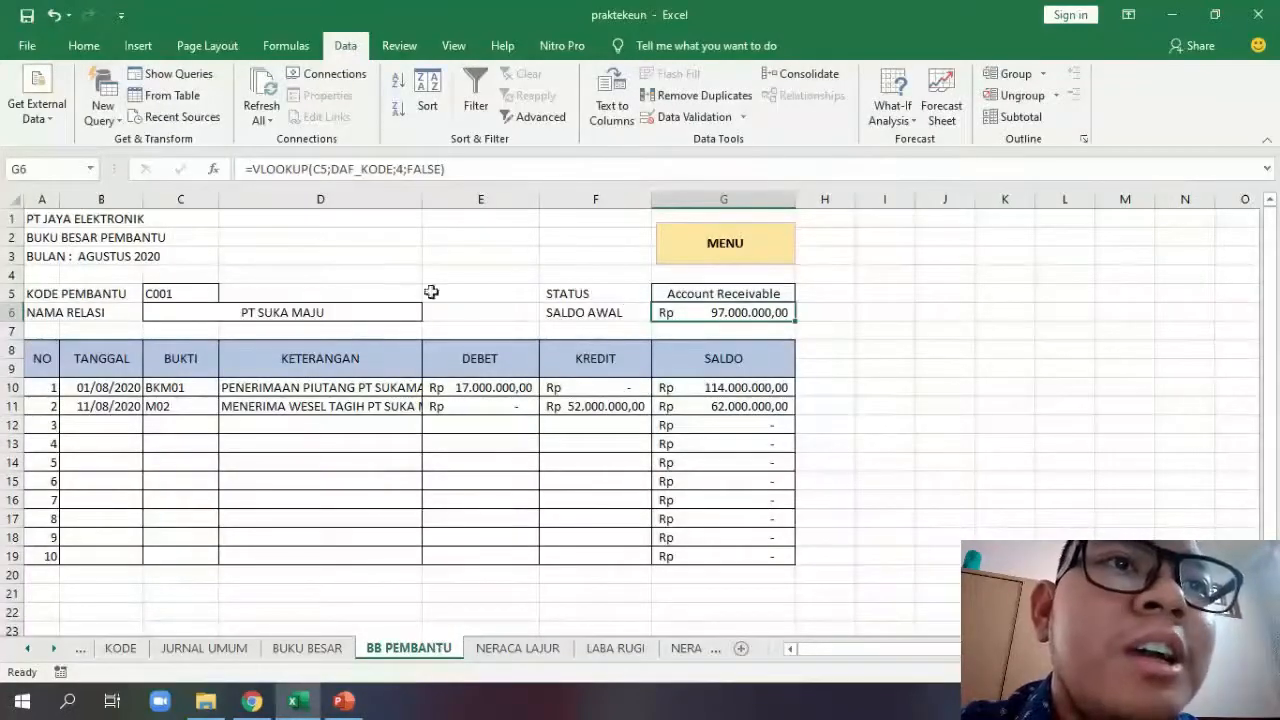
left_click(328, 172)
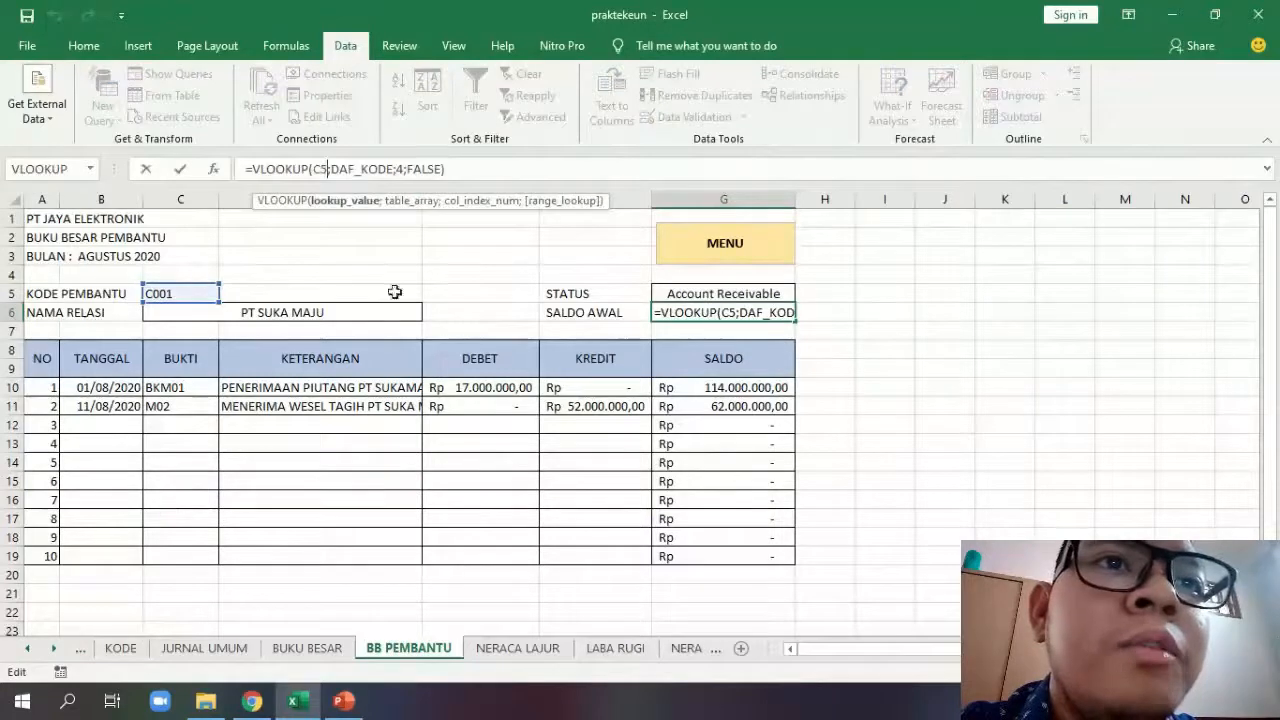
key("ctrl+Return")
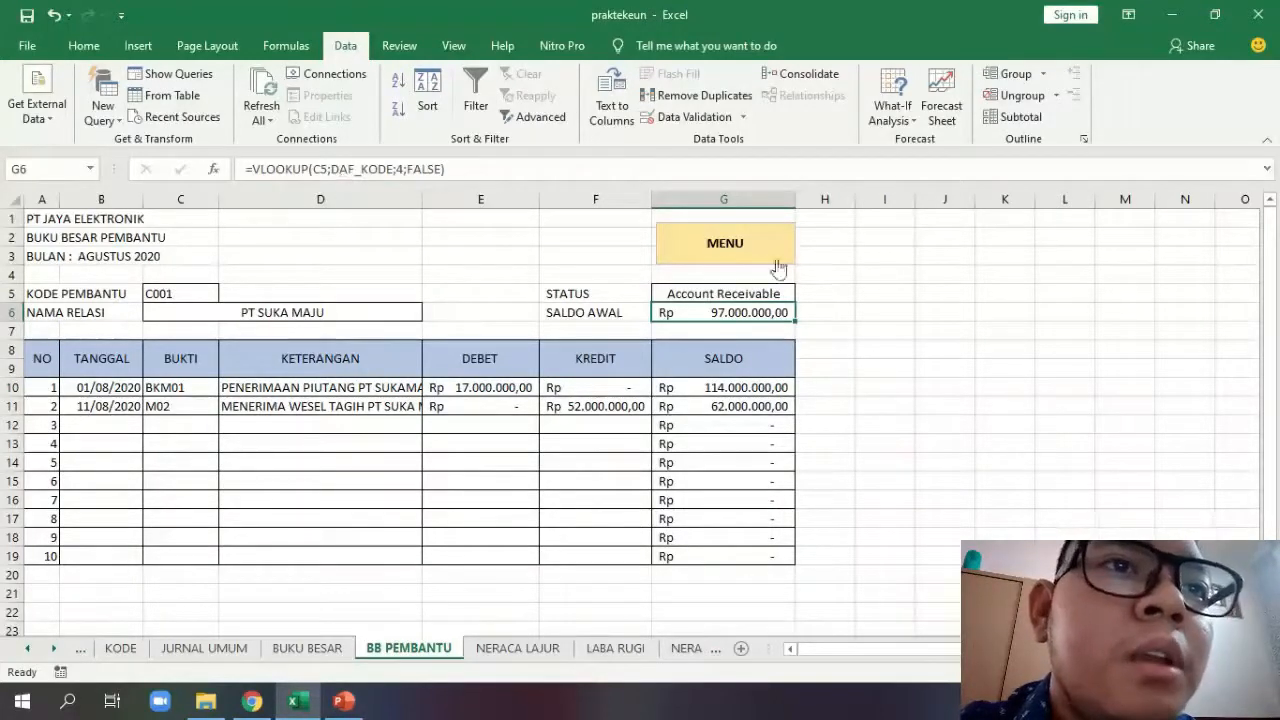
left_click(752, 289)
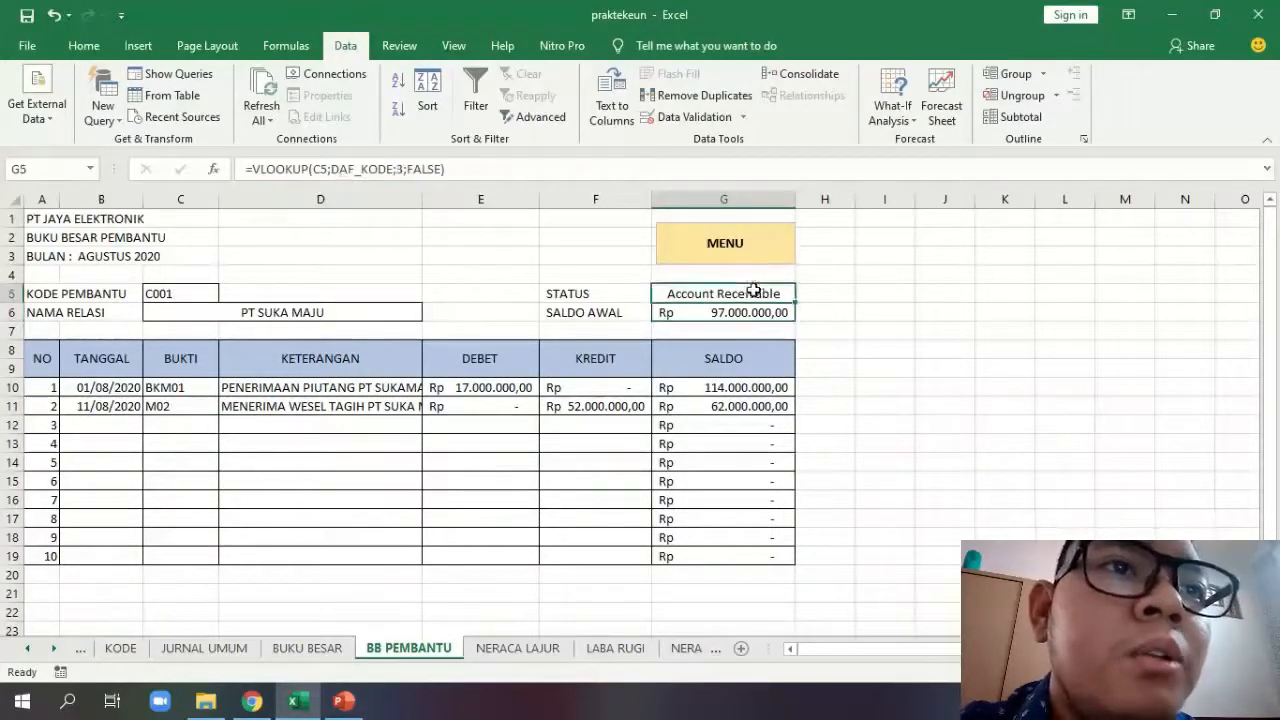
Examine the numbering formula in A10 under the NO header of the subsidiary ledger.
left_click(48, 389)
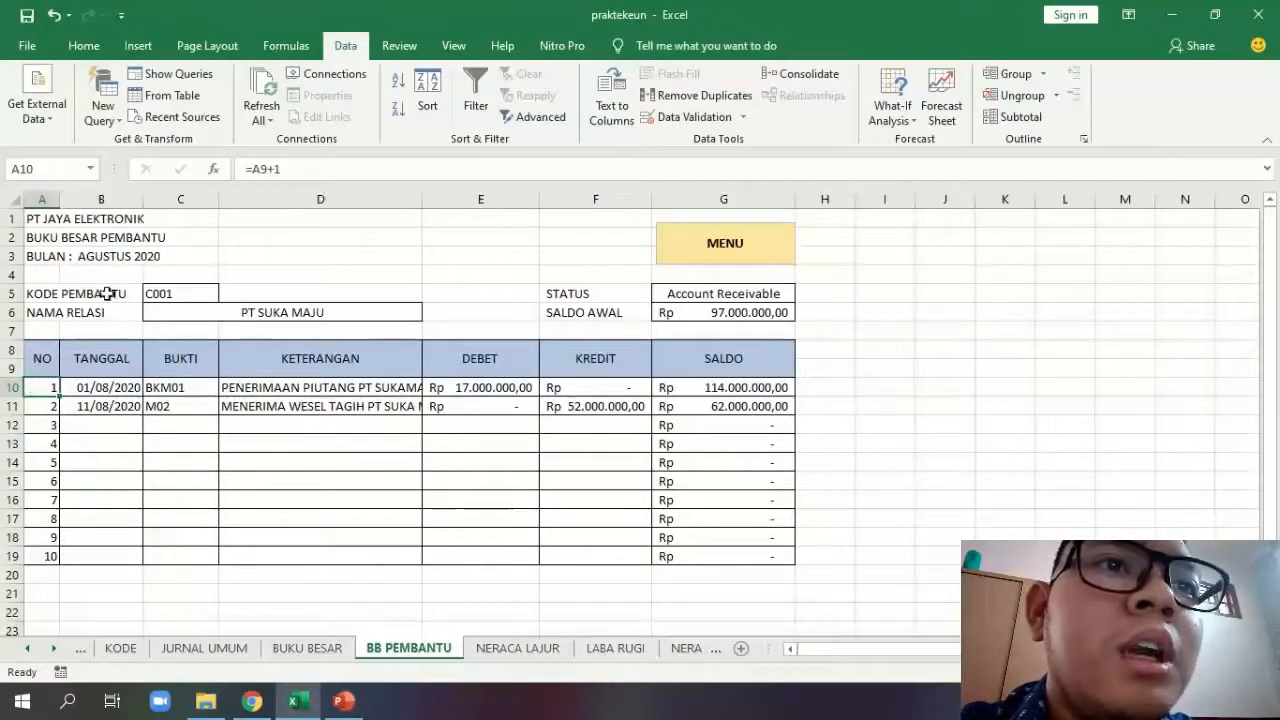
left_click(44, 370)
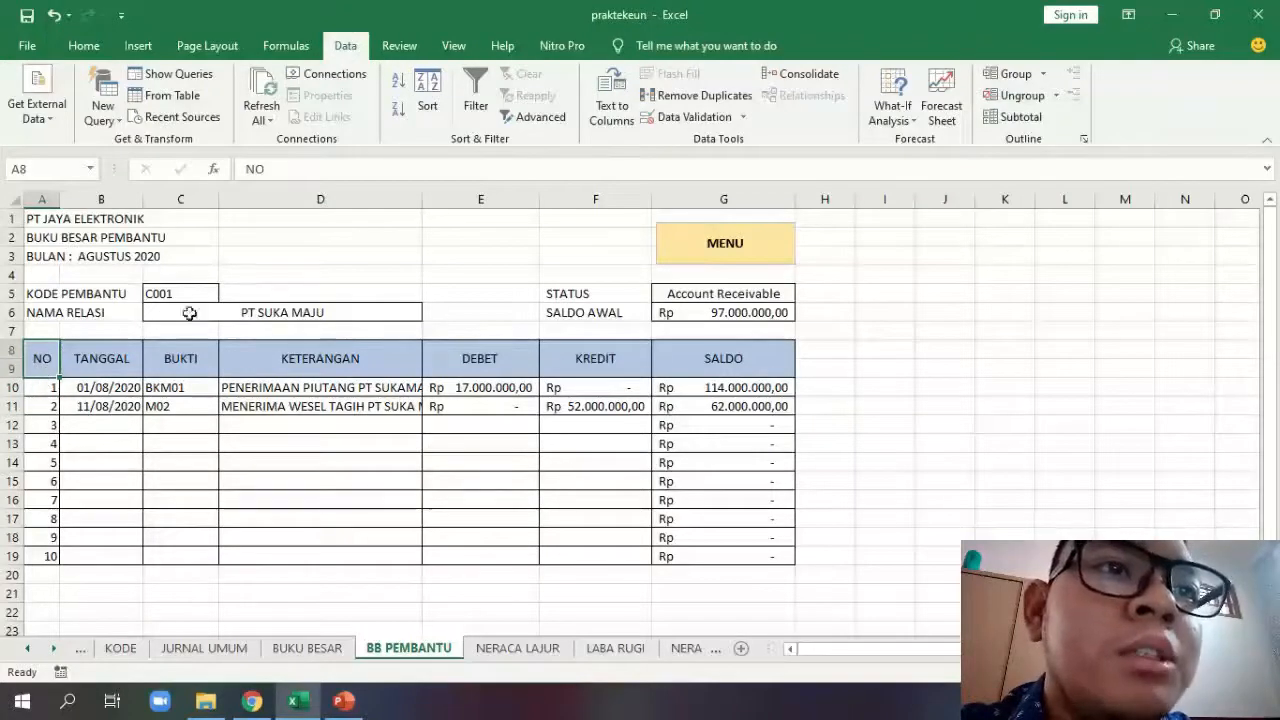
left_click(52, 393)
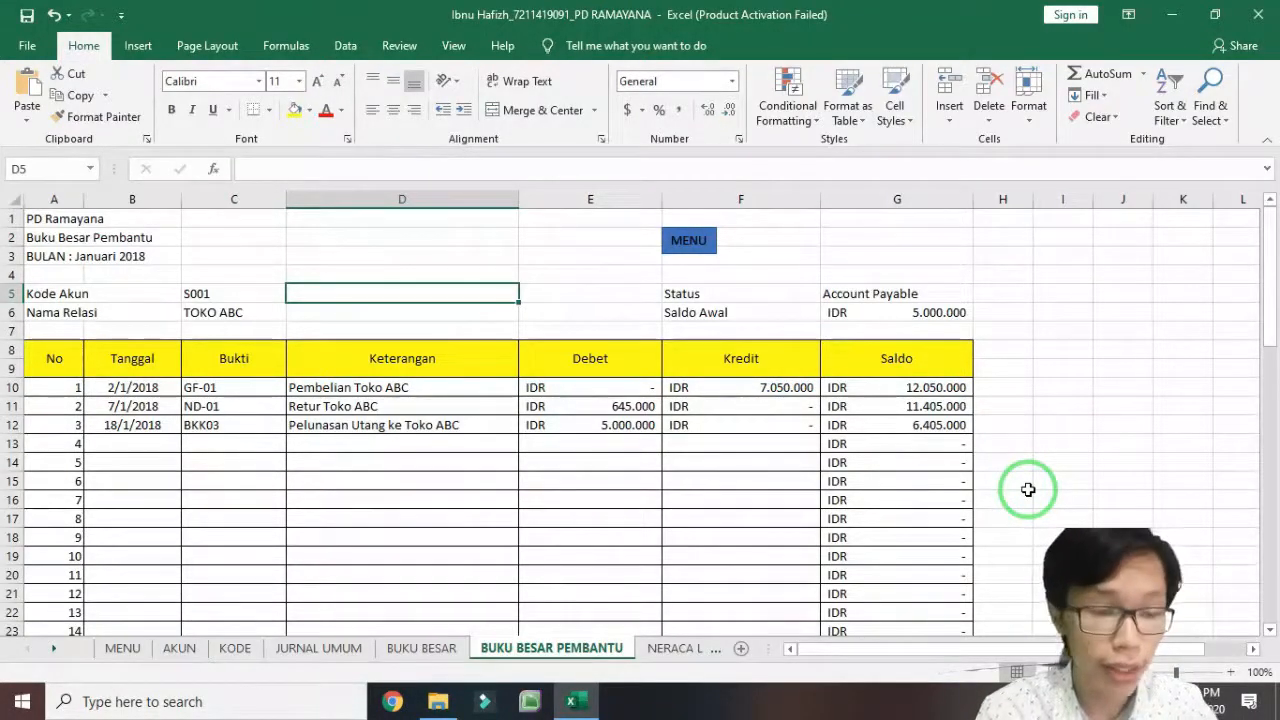
Clear the whole Logical_test argument of the IF formula in Tanggal cell B10 of the subsidiary ledger.
left_click(244, 297)
left_click(248, 312)
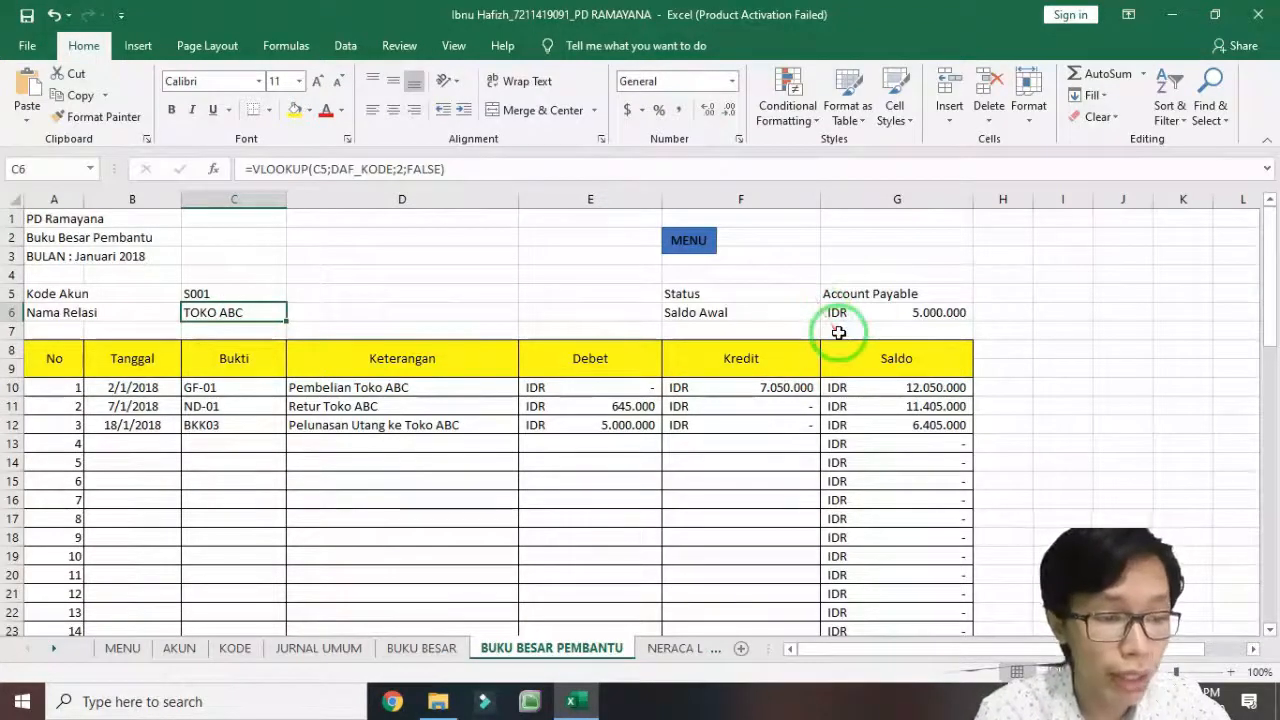
left_click(138, 385)
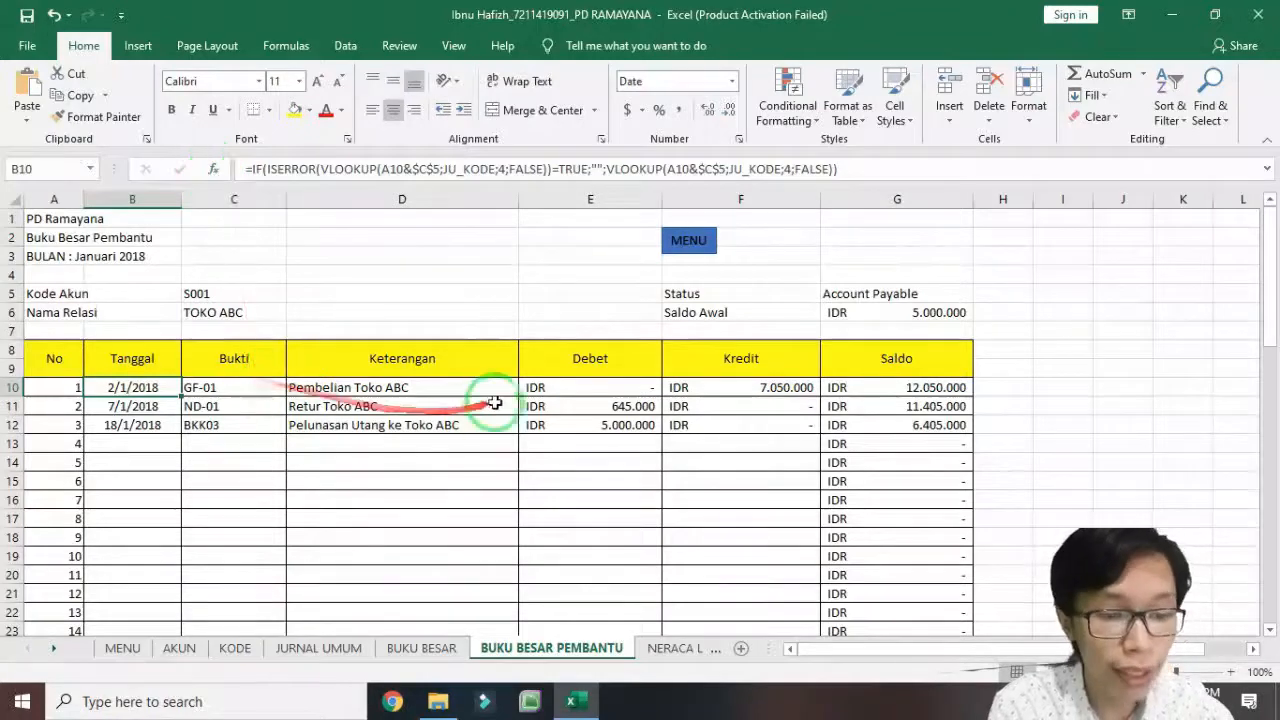
left_click(213, 169)
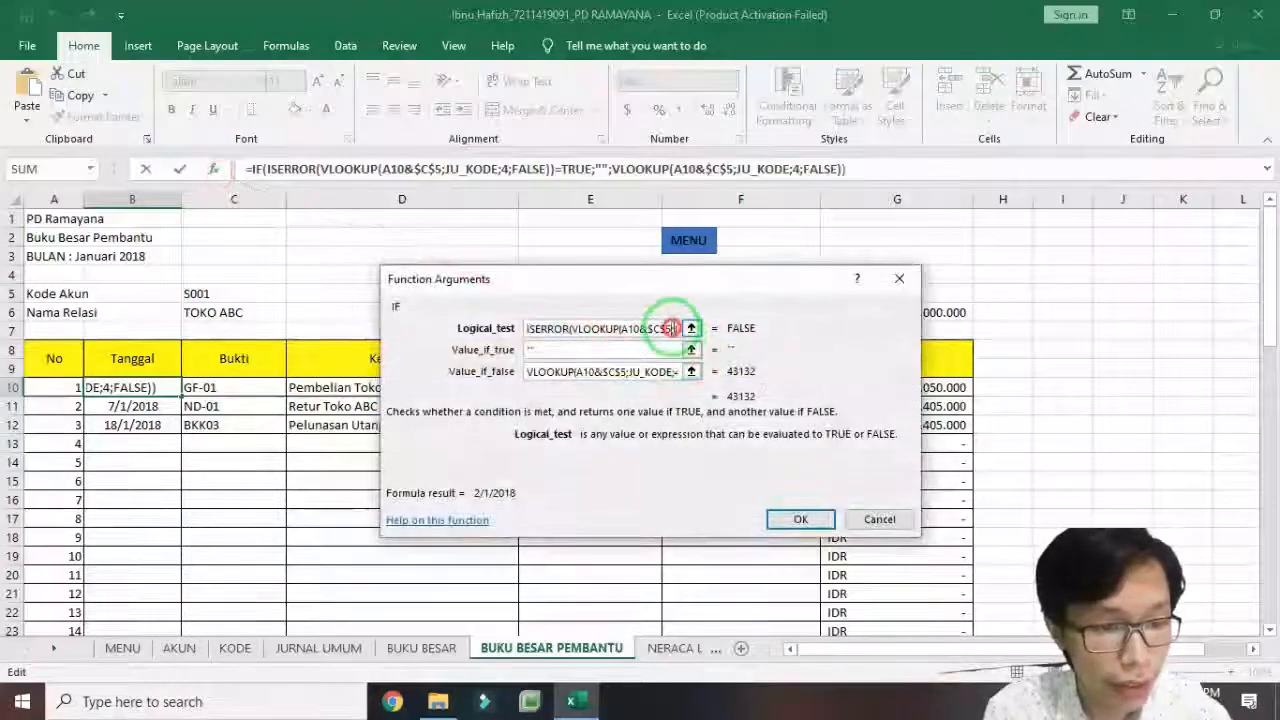
key("Right")
key("Right")
key("Right")
key("Right")
key("Right")
key("Right")
key("Right")
key("Right")
key("Right")
key("Right")
key("Right")
key("Right")
key("Right")
key("Right")
key("Right")
key("Right")
key("Right")
key("Right")
key("Right")
key("Right")
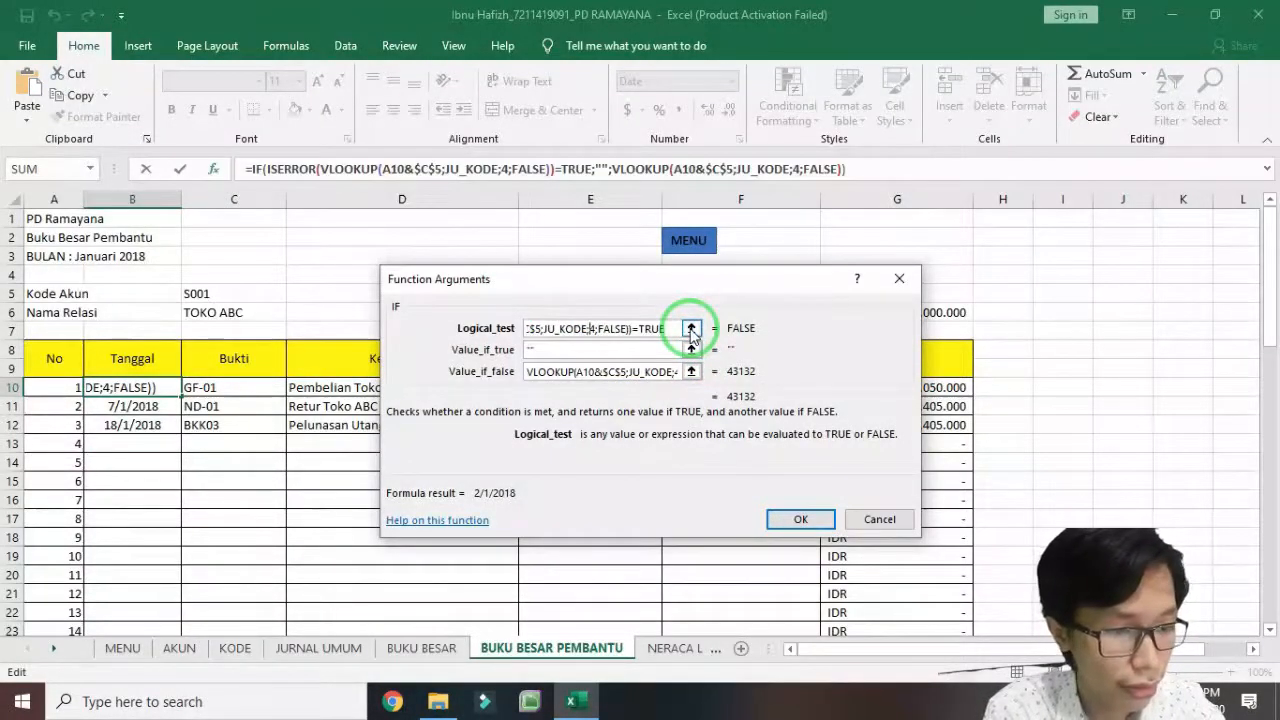
key("BackSpace")
key("BackSpace")
key("BackSpace")
key("BackSpace")
key("BackSpace")
key("BackSpace")
key("BackSpace")
key("BackSpace")
key("BackSpace")
key("BackSpace")
key("BackSpace")
key("BackSpace")
key("BackSpace")
key("BackSpace")
key("BackSpace")
key("BackSpace")
key("BackSpace")
key("BackSpace")
key("BackSpace")
key("BackSpace")
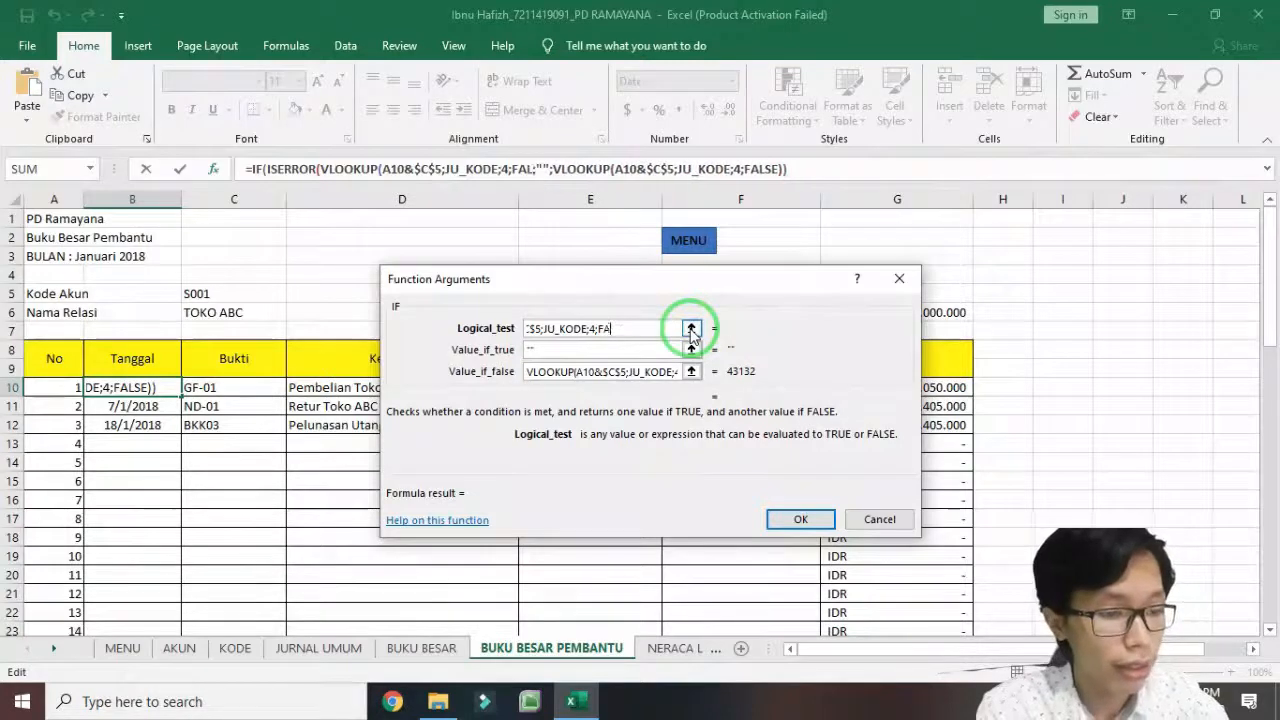
key("BackSpace")
key("BackSpace")
key("BackSpace")
key("BackSpace")
key("BackSpace")
key("BackSpace")
key("BackSpace")
key("BackSpace")
key("BackSpace")
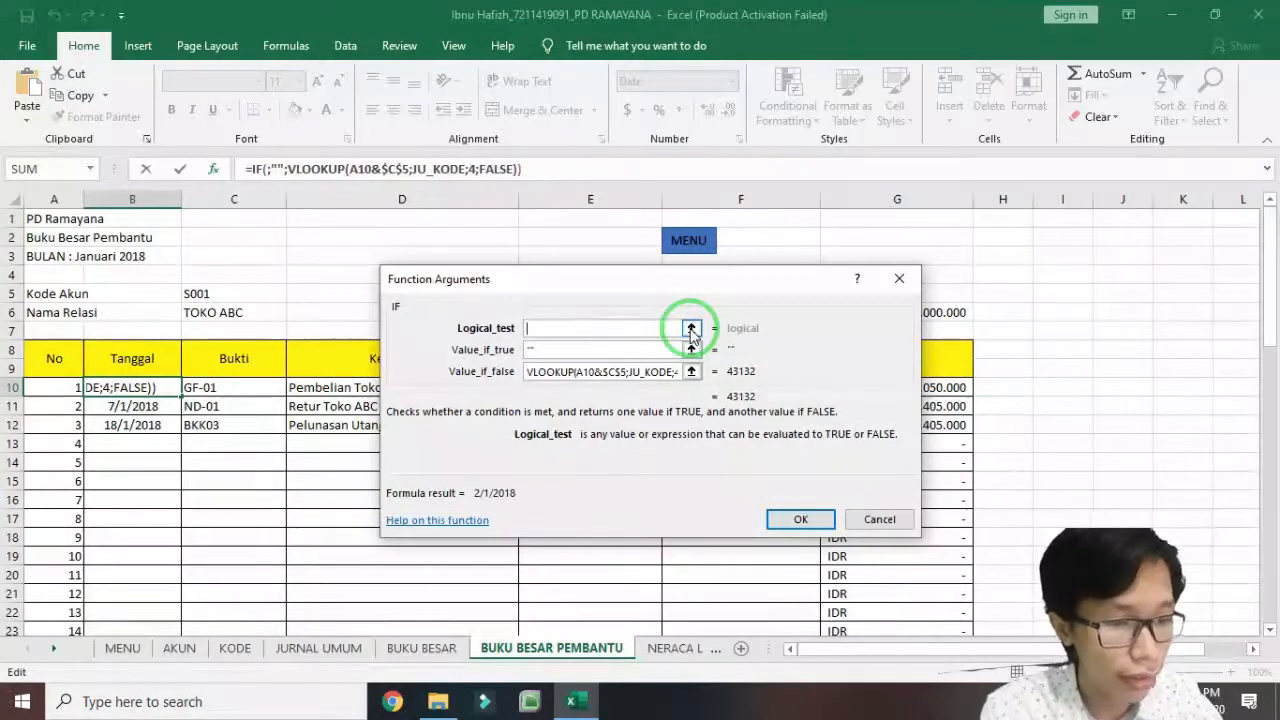
Enter ISERROR(VLOOKUP(A10&$C$5;JU_KODE;4;FALSE))=TRUE as the Logical_test of the IF formula in B10.
type("ISERROR")
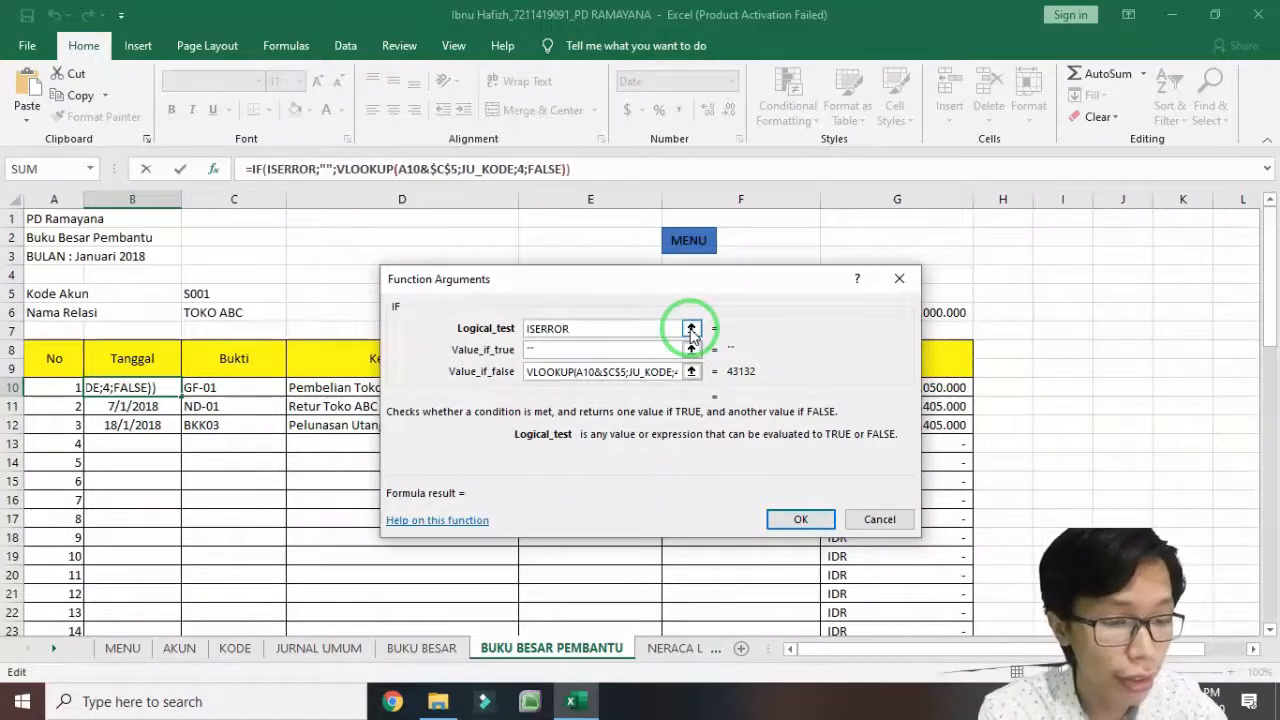
type("(VLOOKUP")
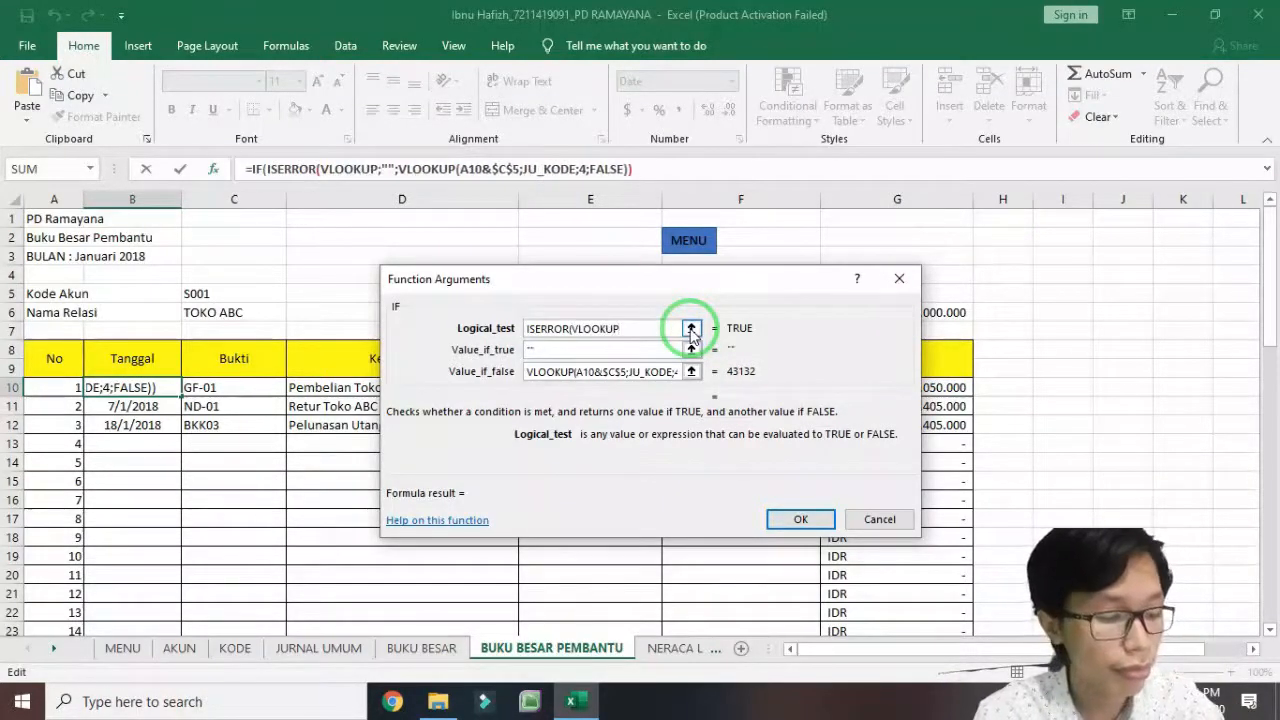
type("(")
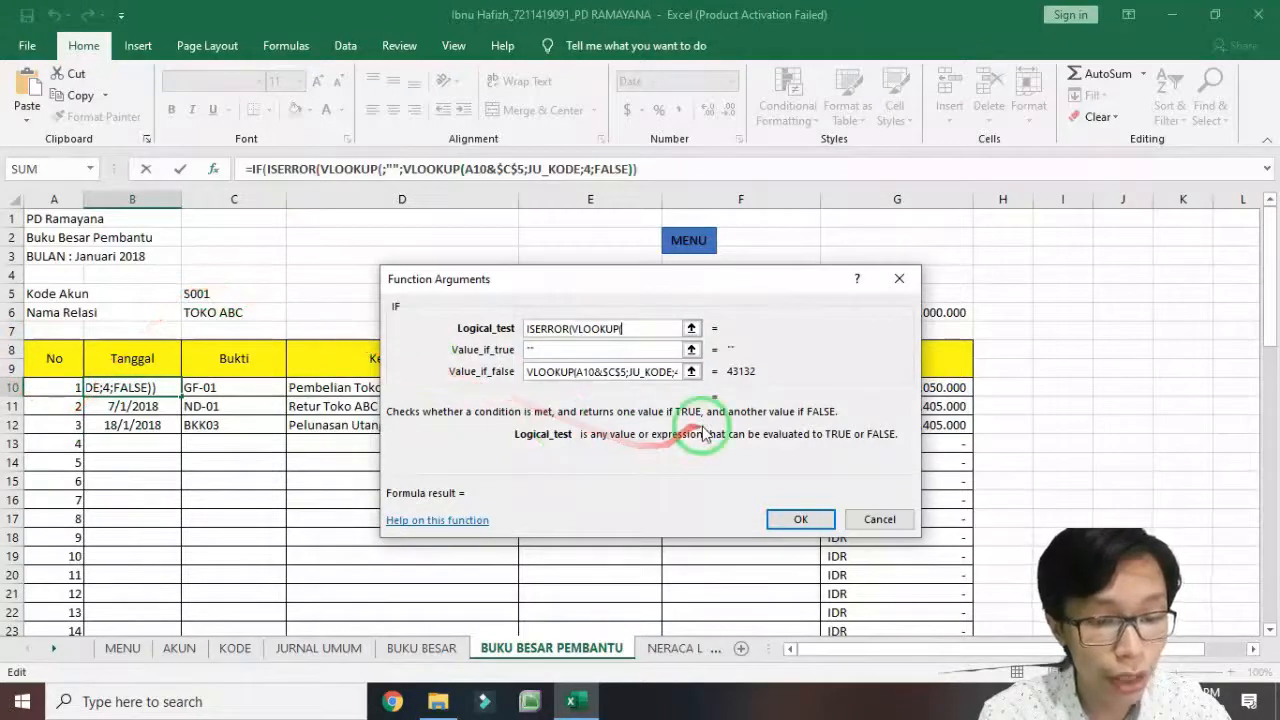
type("1")
type("A10")
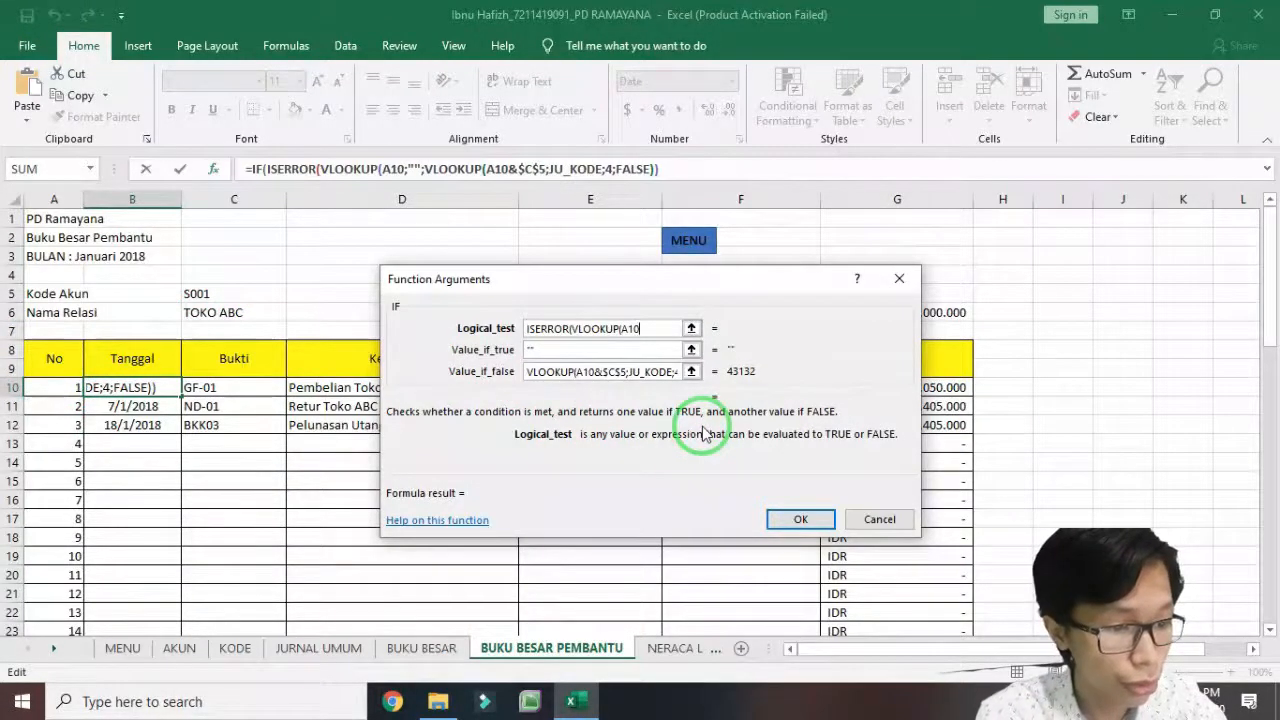
type("&C5")
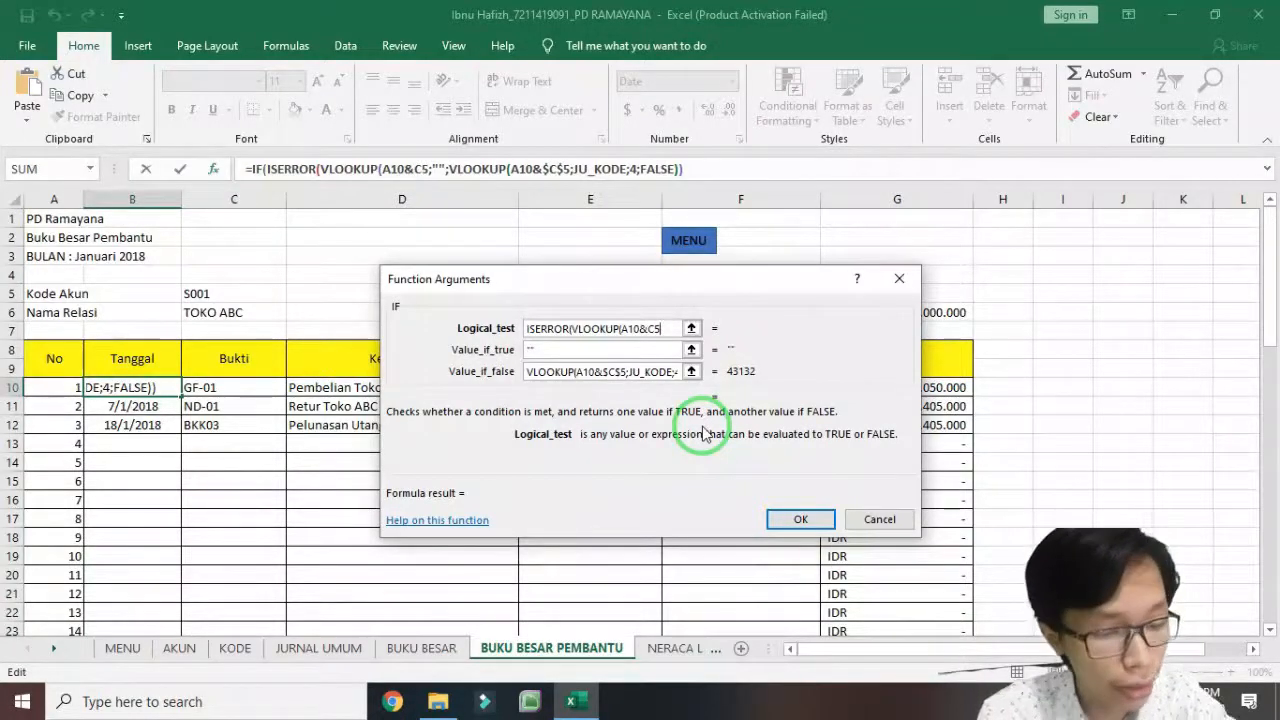
key("F4")
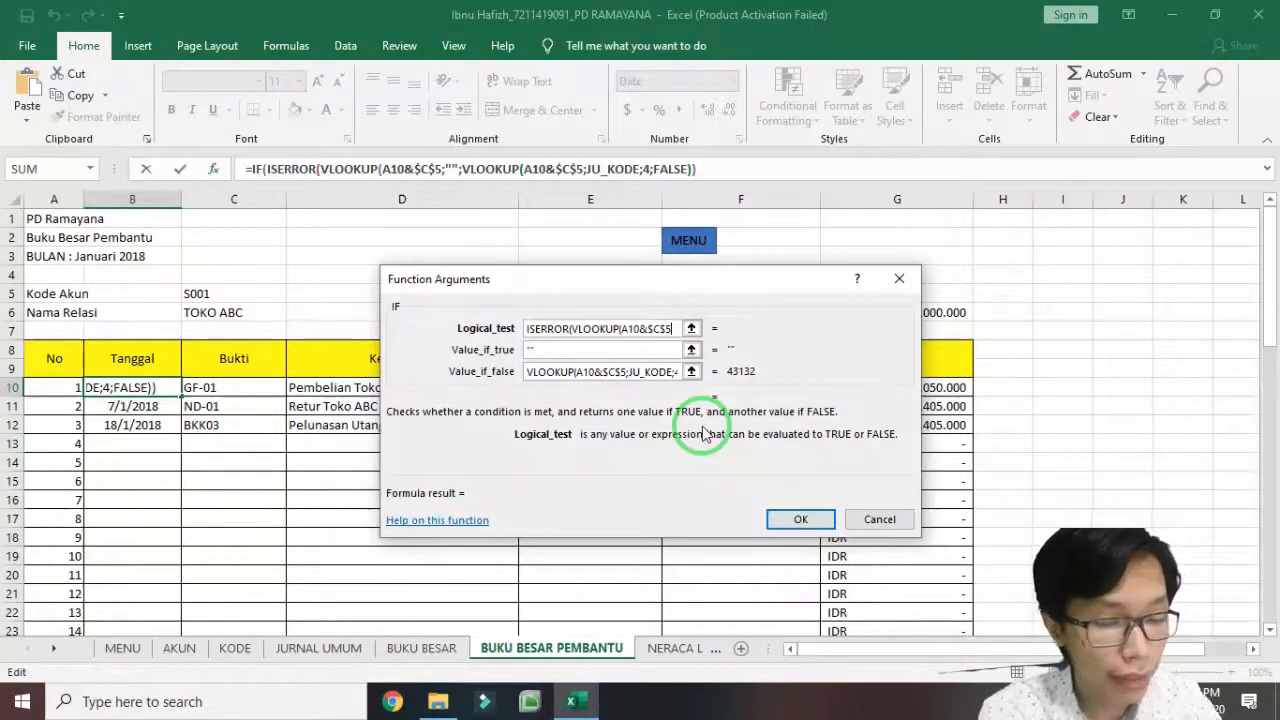
type(";")
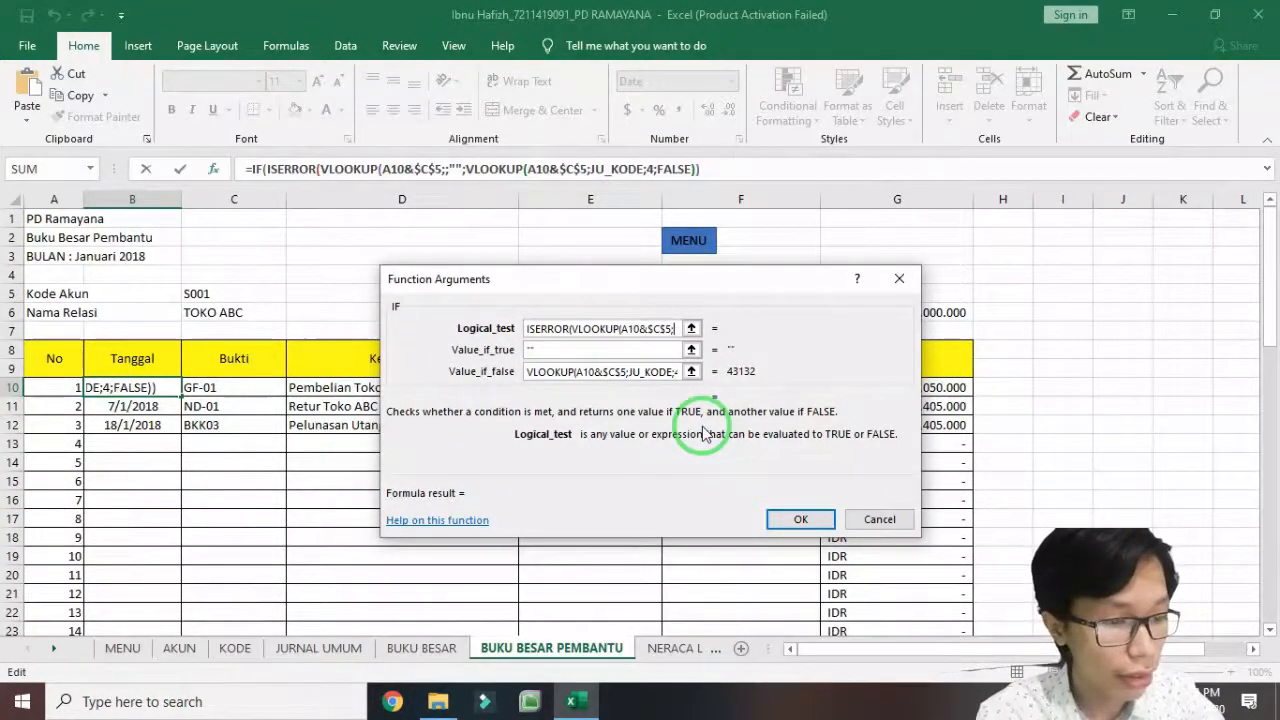
type("JU_KODE")
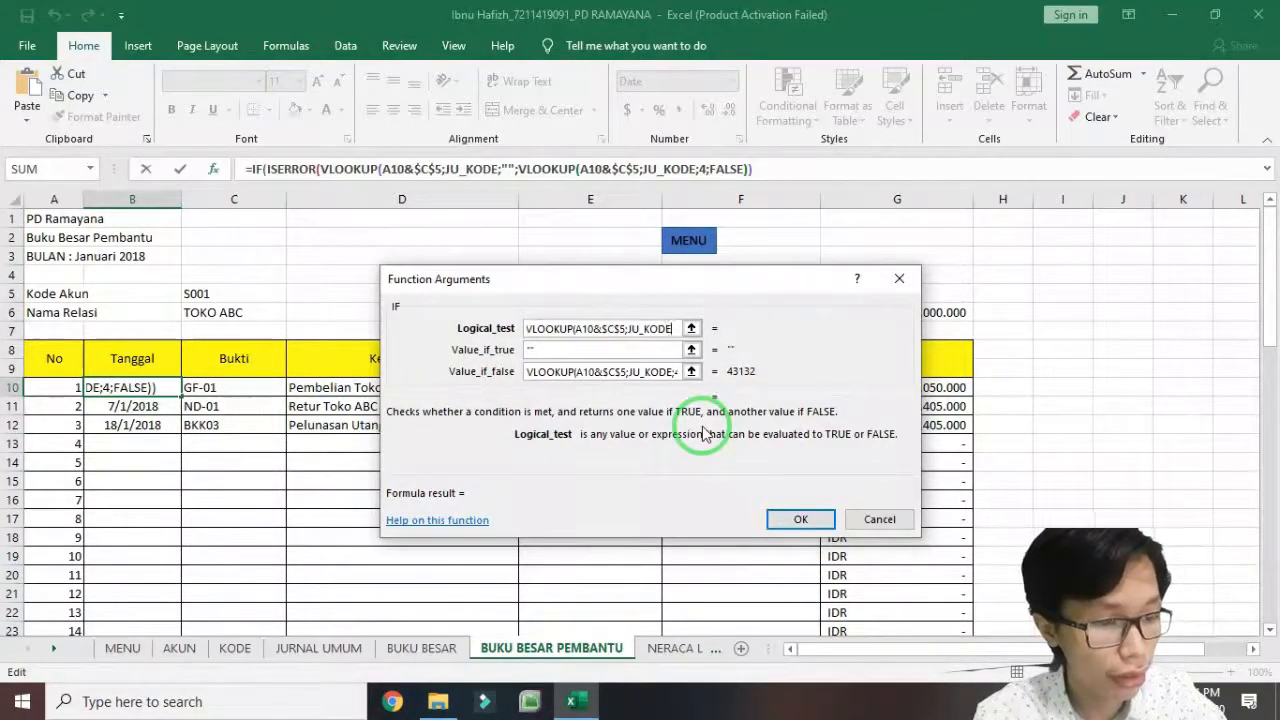
type(";")
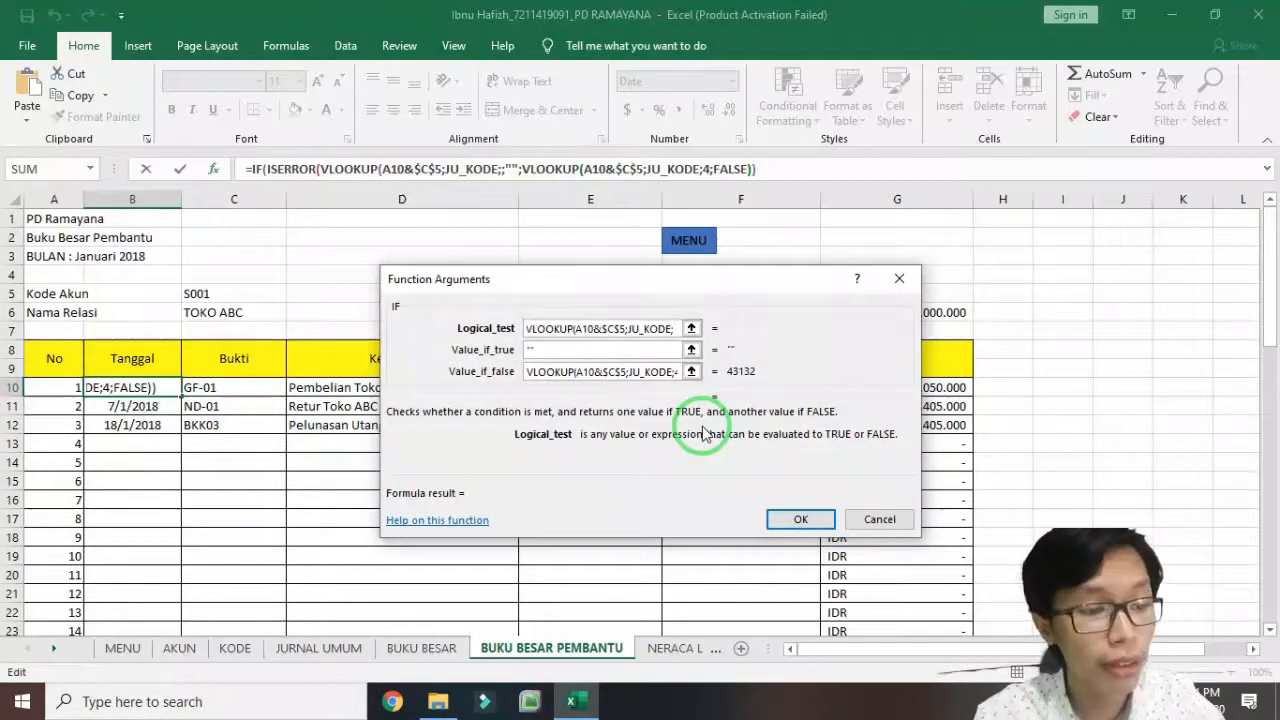
type("4;")
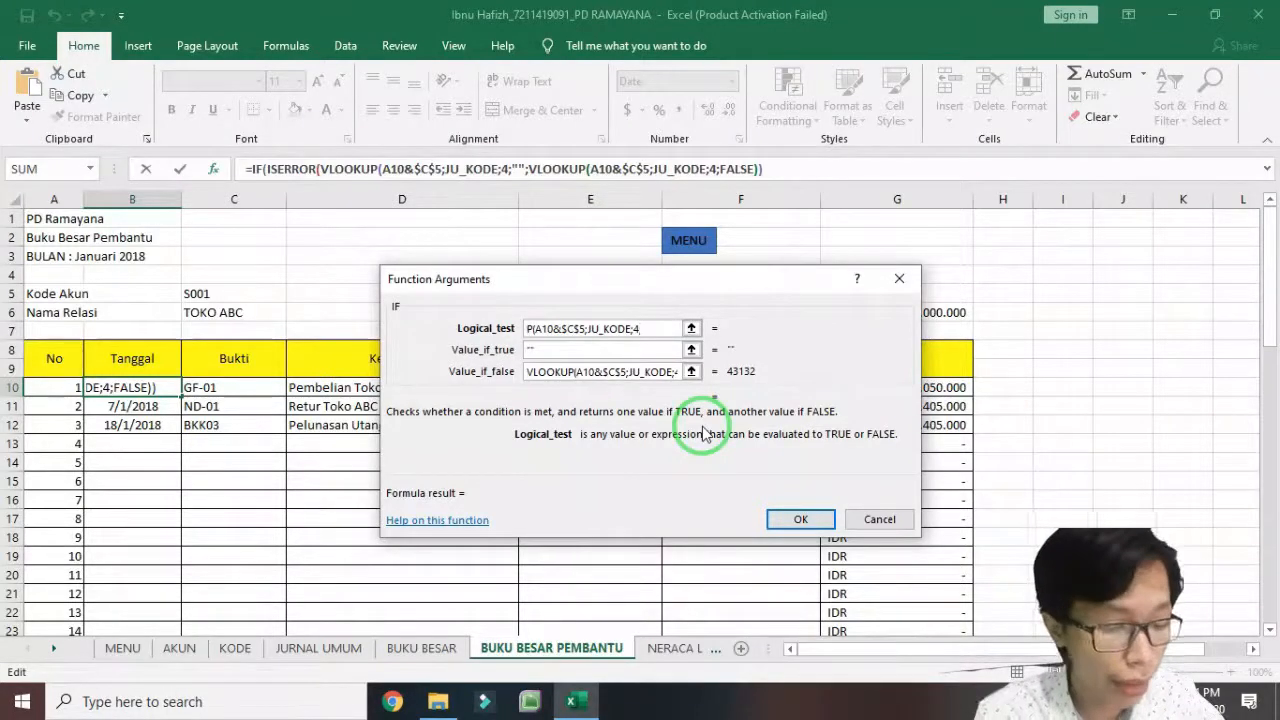
type("FALSE")
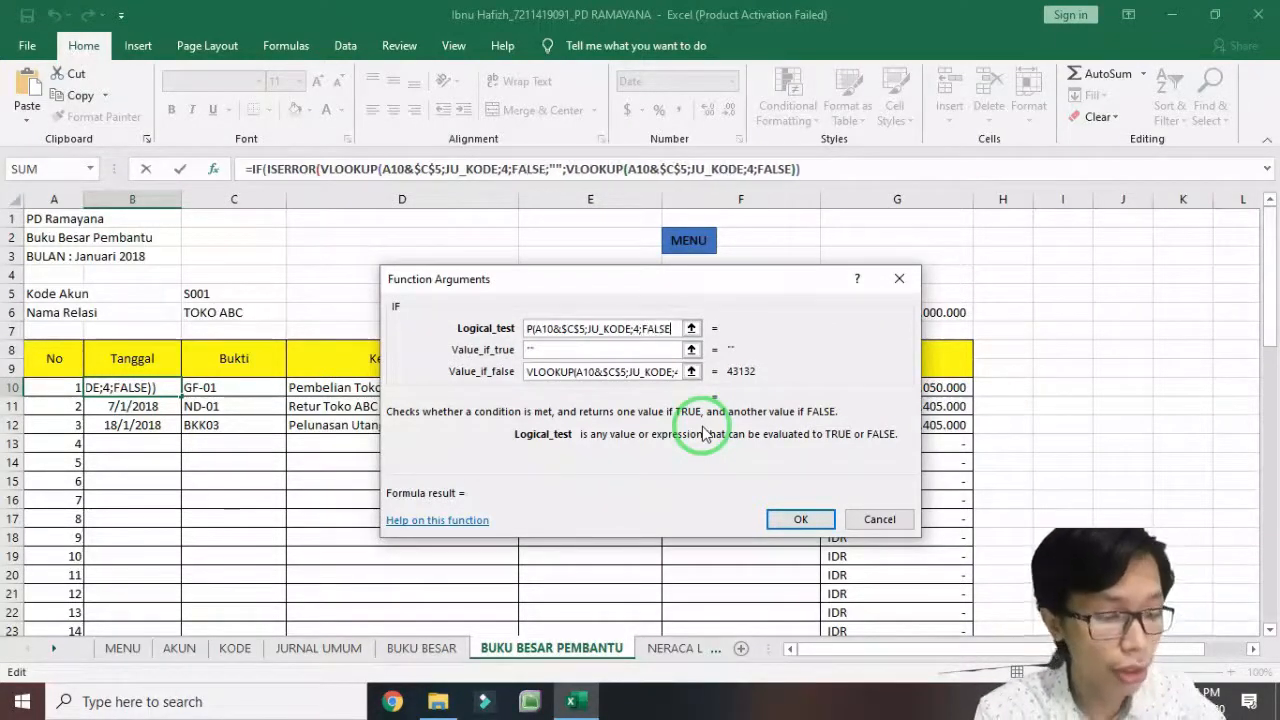
type("))")
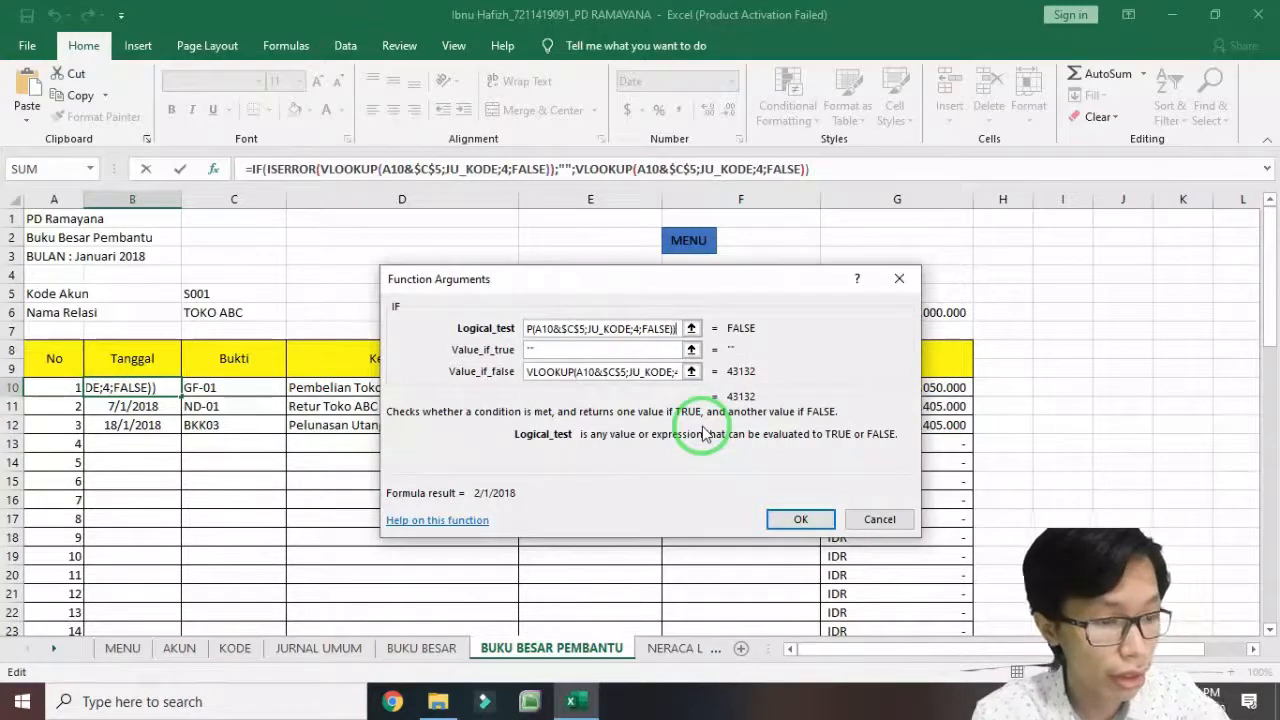
type("=TRUE")
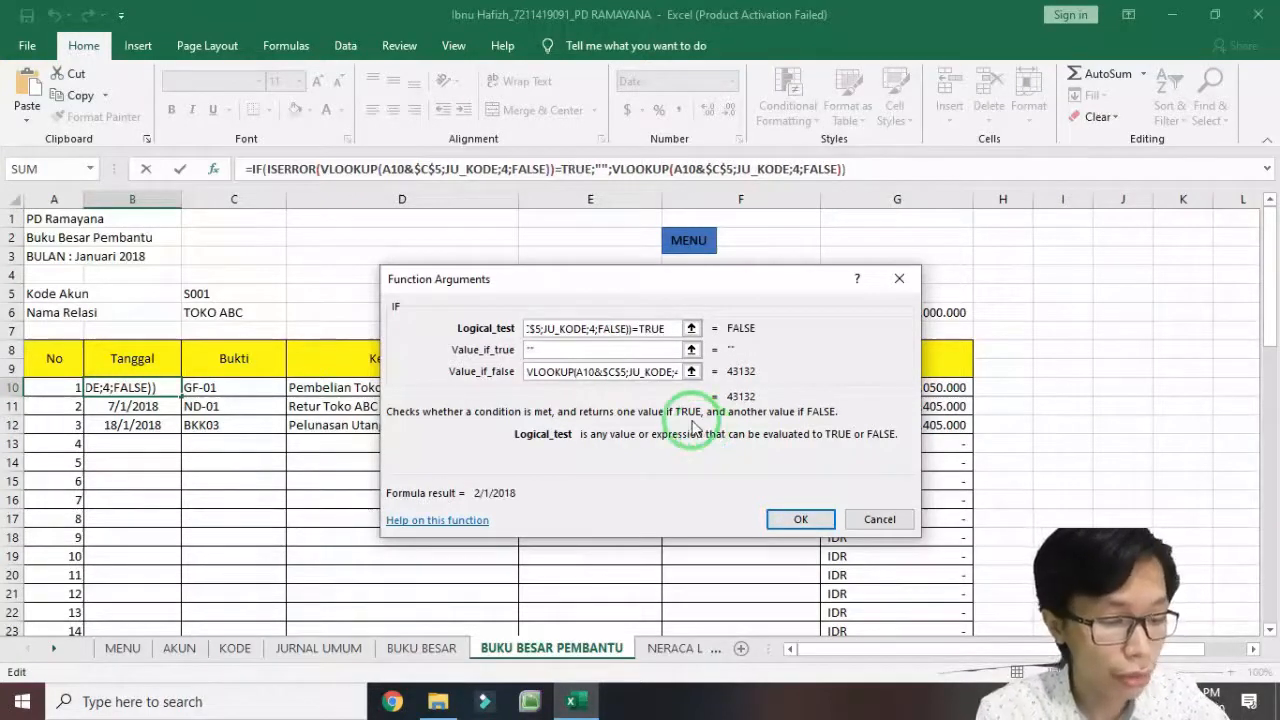
Review the Value_if_true, Value_if_false and Logical_test arguments of the B10 formula, and accept it.
left_click(563, 350)
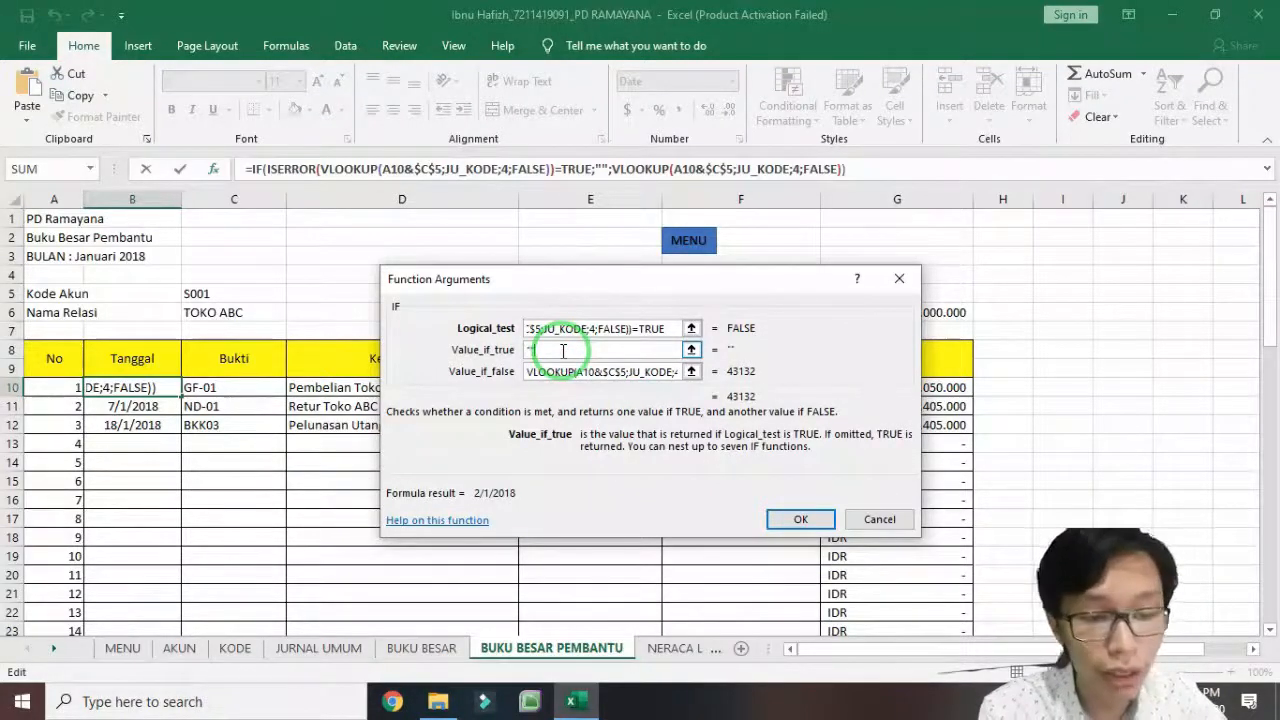
left_click(640, 372)
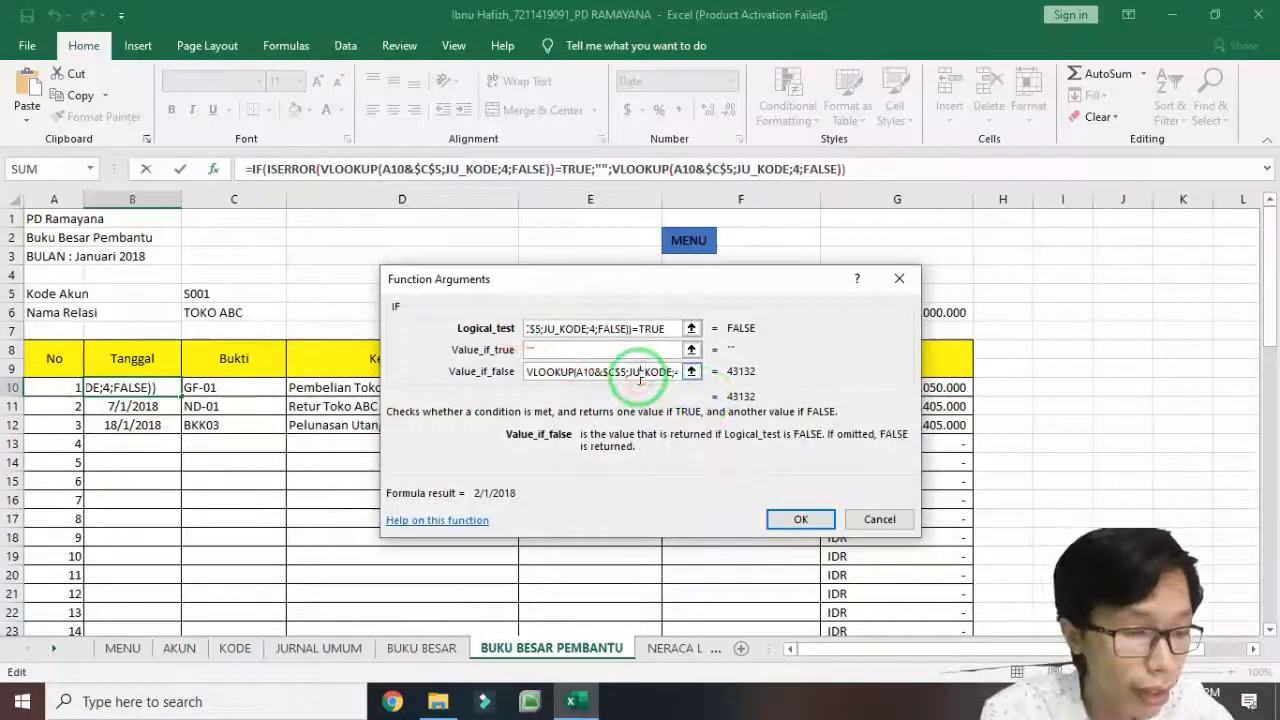
left_click(627, 331)
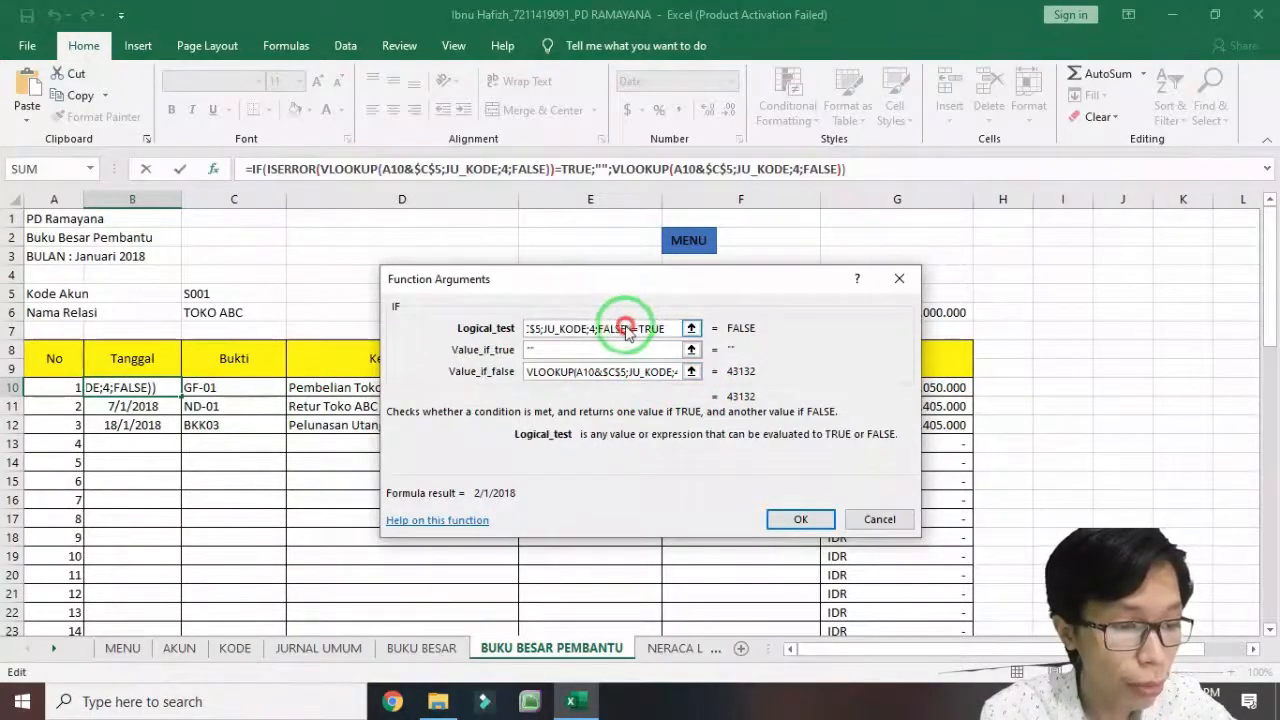
left_click_drag(627, 331, 577, 333)
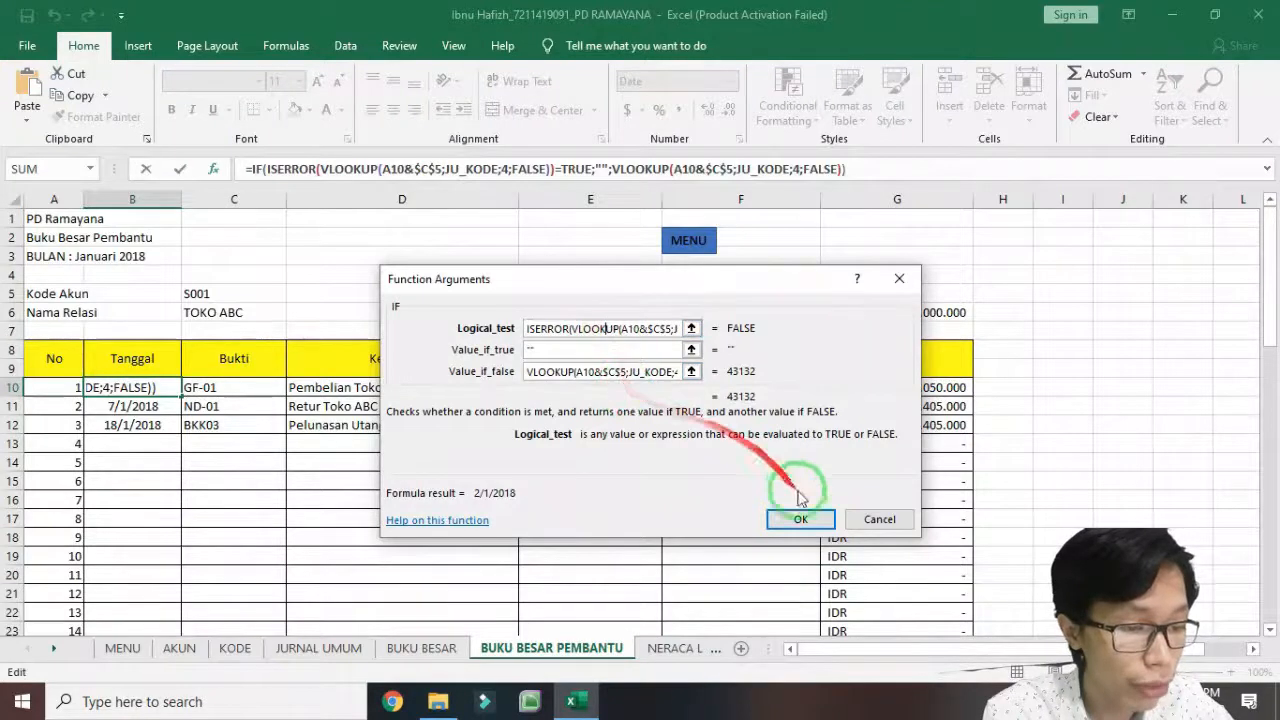
left_click(808, 521)
left_click(808, 524)
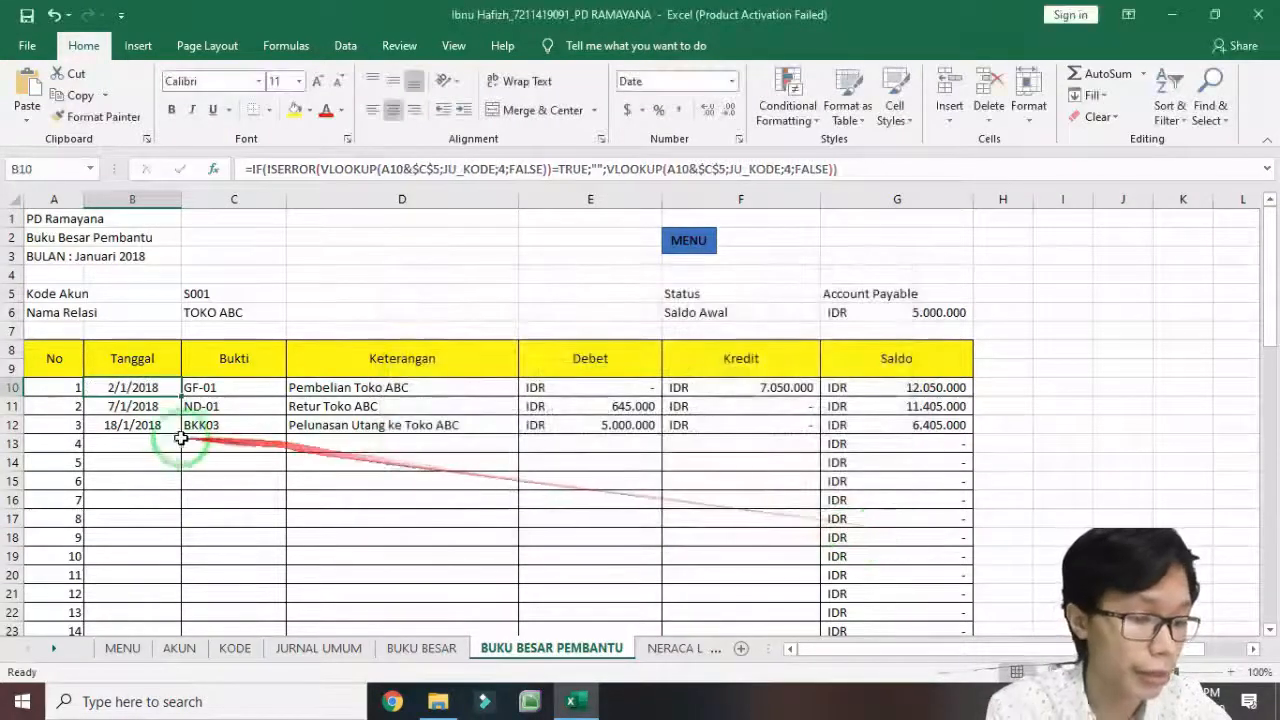
Examine the formula and the available number formats of the second Tanggal cell, B11.
left_click(145, 402)
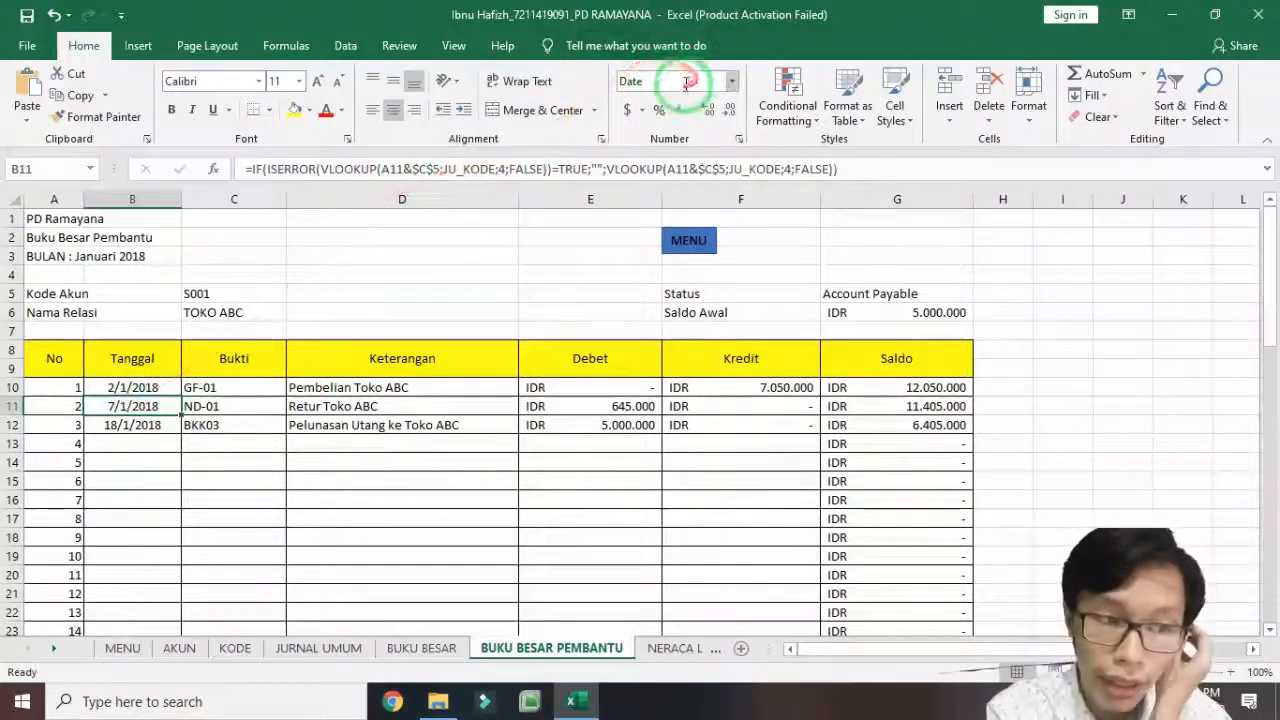
left_click(731, 83)
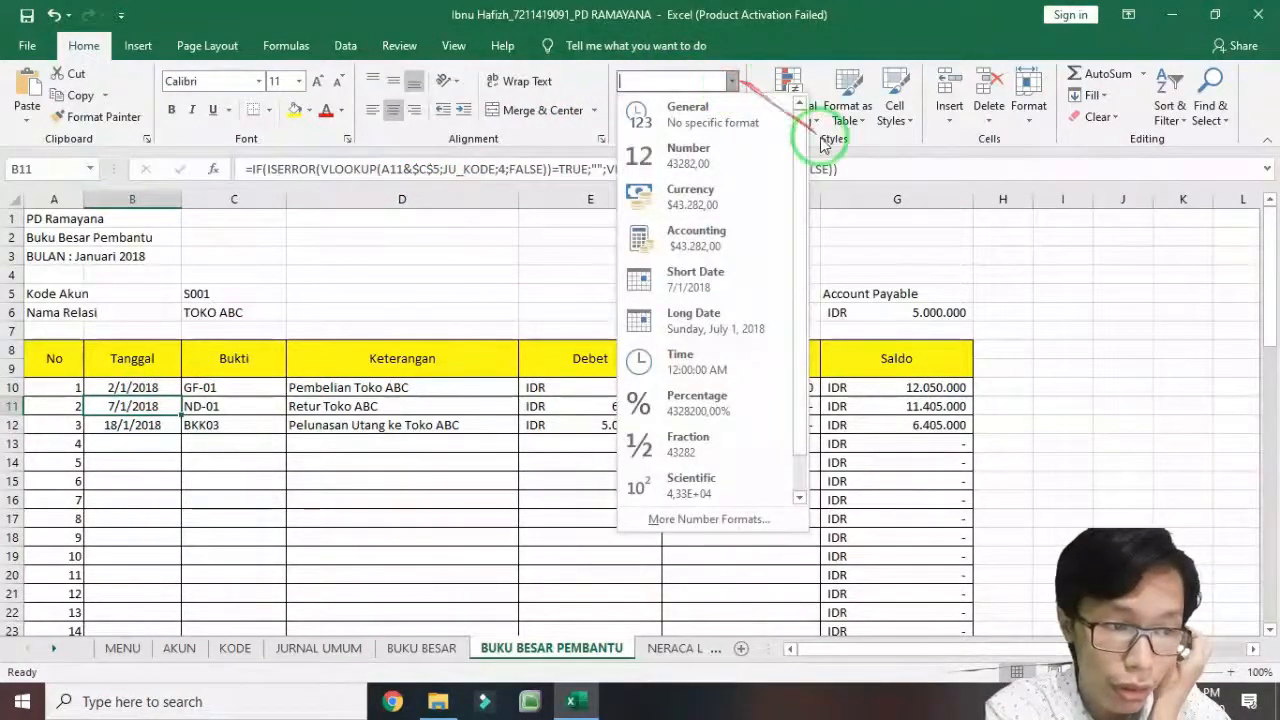
left_click(786, 41)
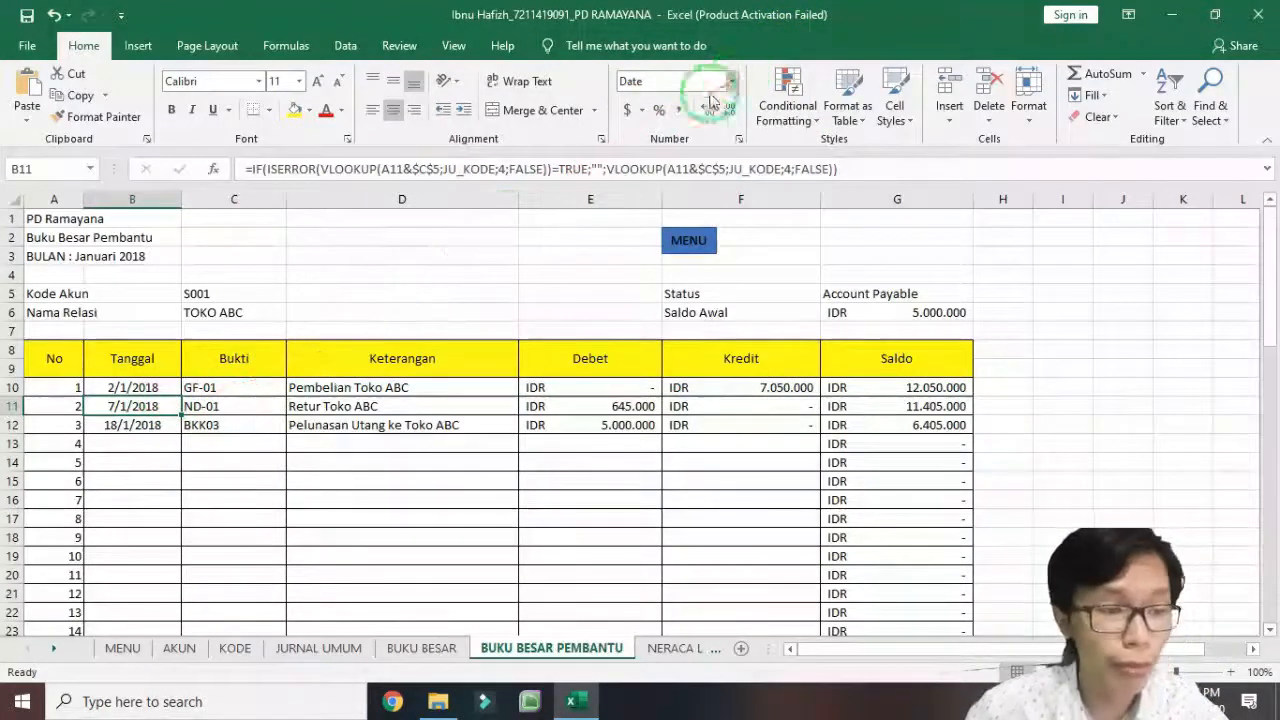
Make the A10 reference absolute as $A$10 in both VLOOKUP functions of the B10 formula.
left_click(145, 385)
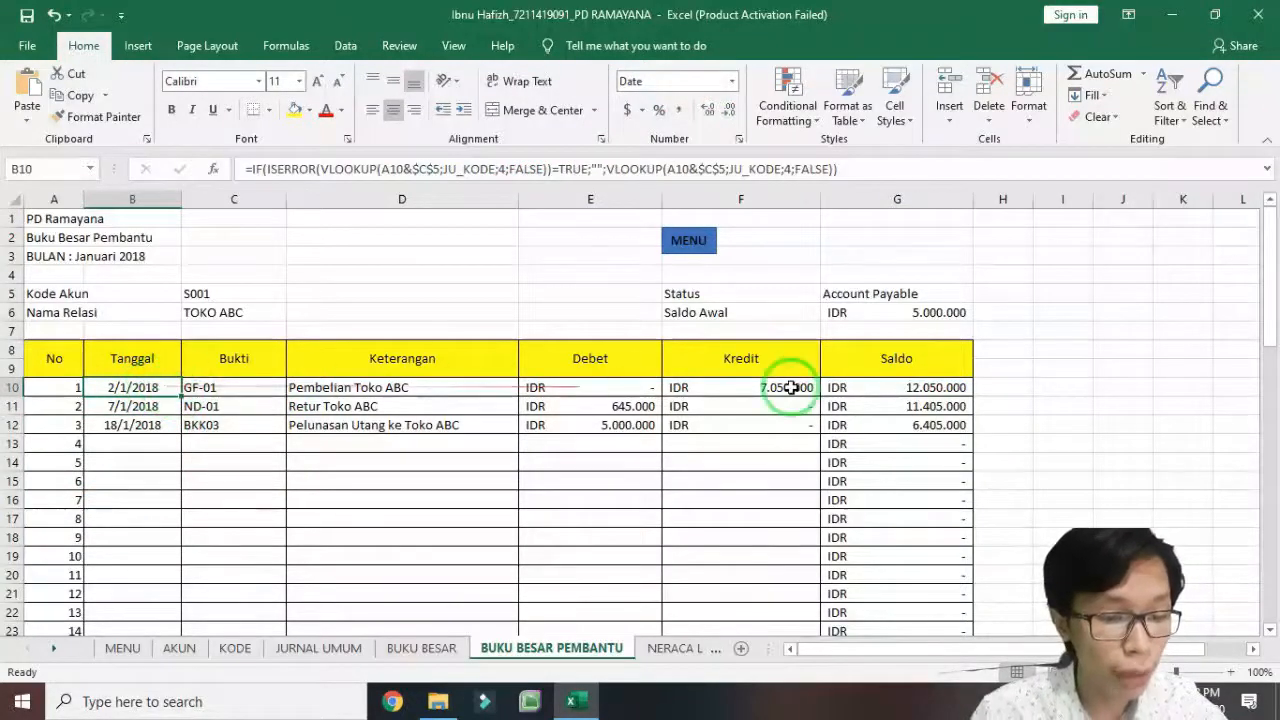
left_click(400, 170)
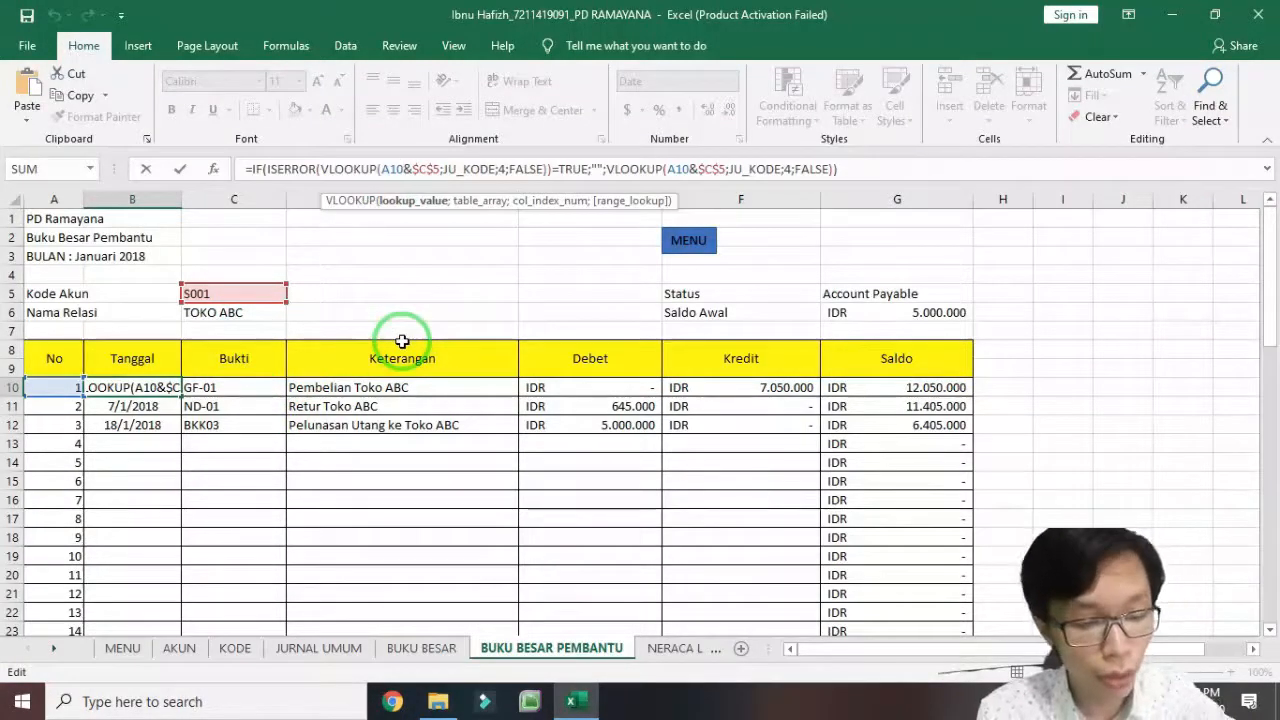
key("F4")
left_click(703, 169)
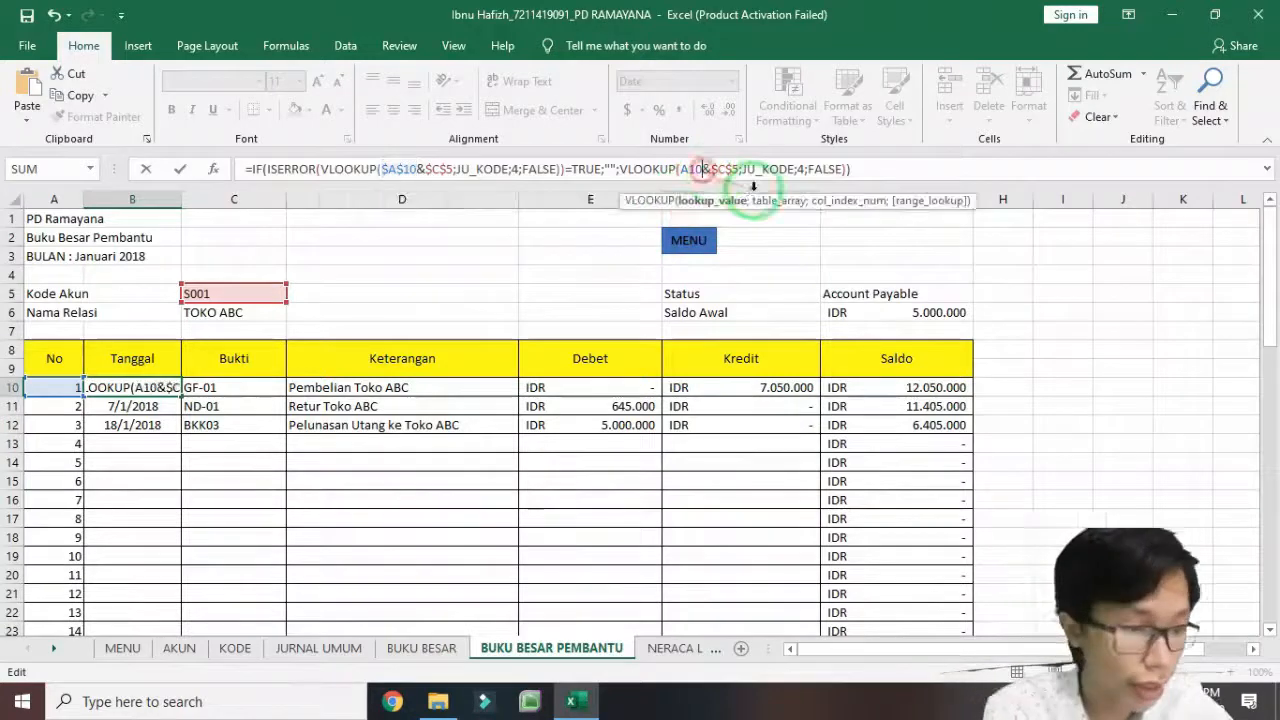
key("F4")
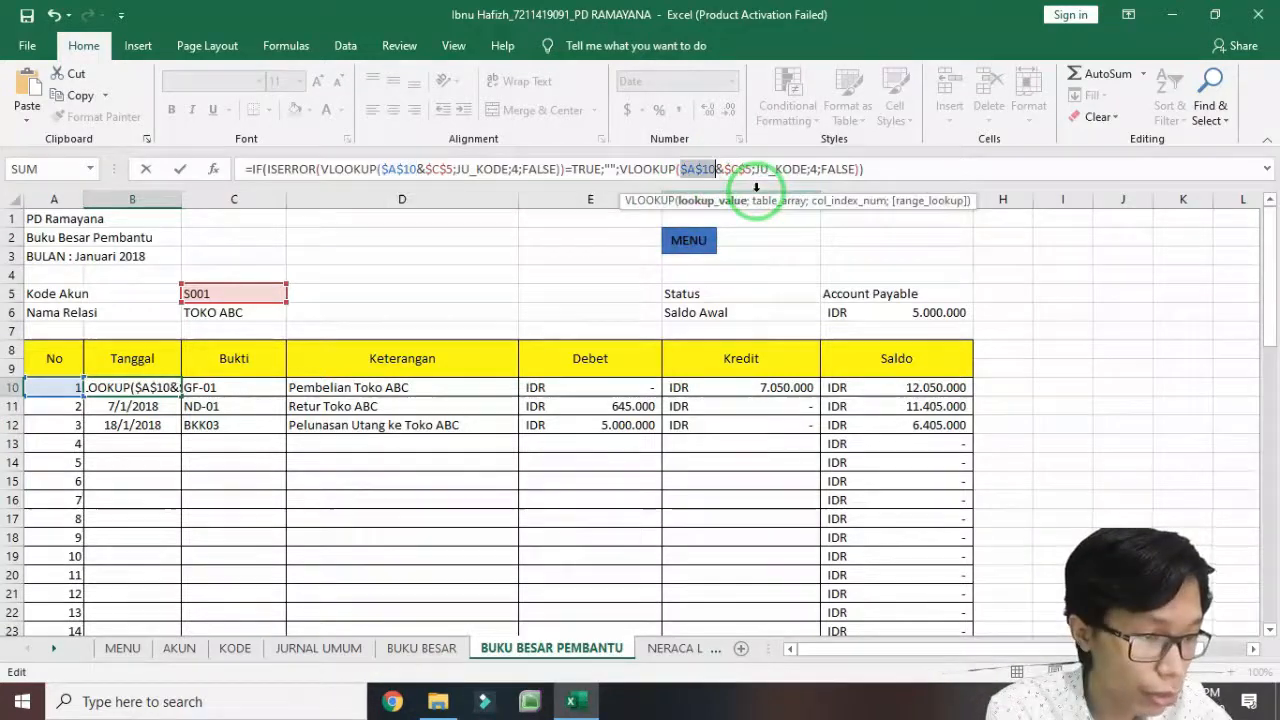
left_click(1061, 173)
key("Return")
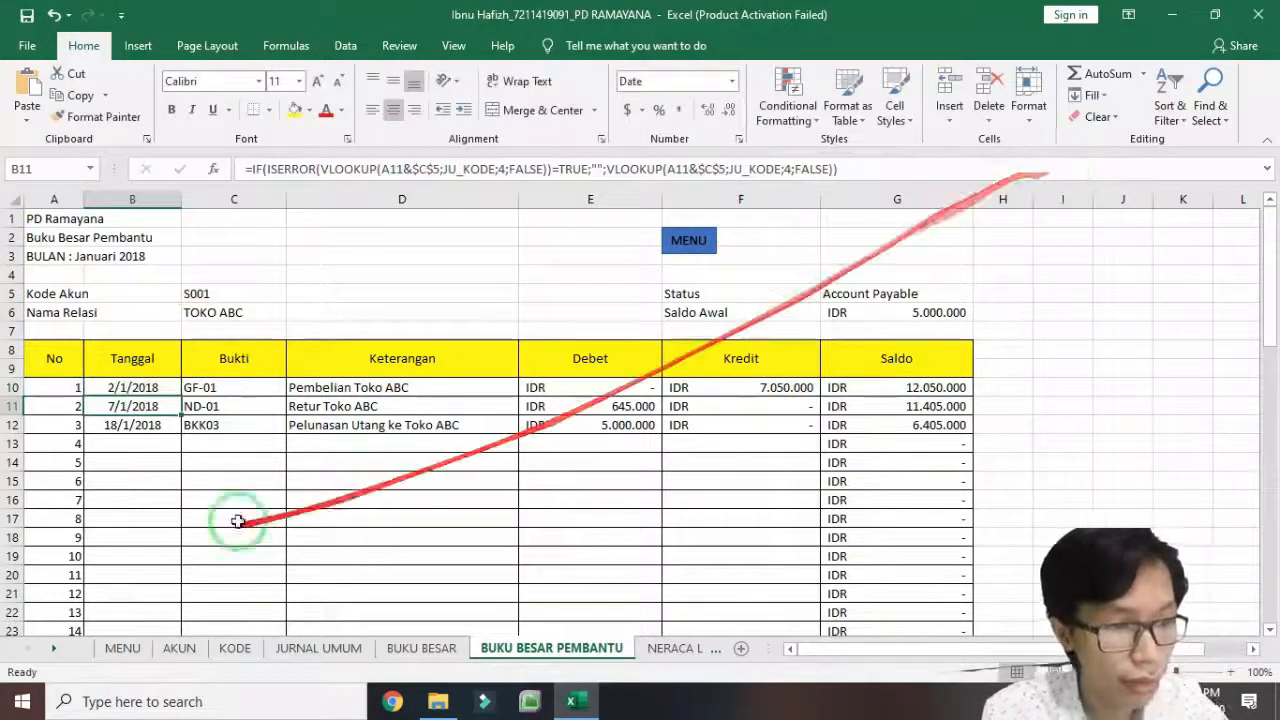
Fill the B10 lookup formula across the first transaction row through the Kredit column, F10.
left_click(163, 389)
left_click_drag(181, 396, 808, 397)
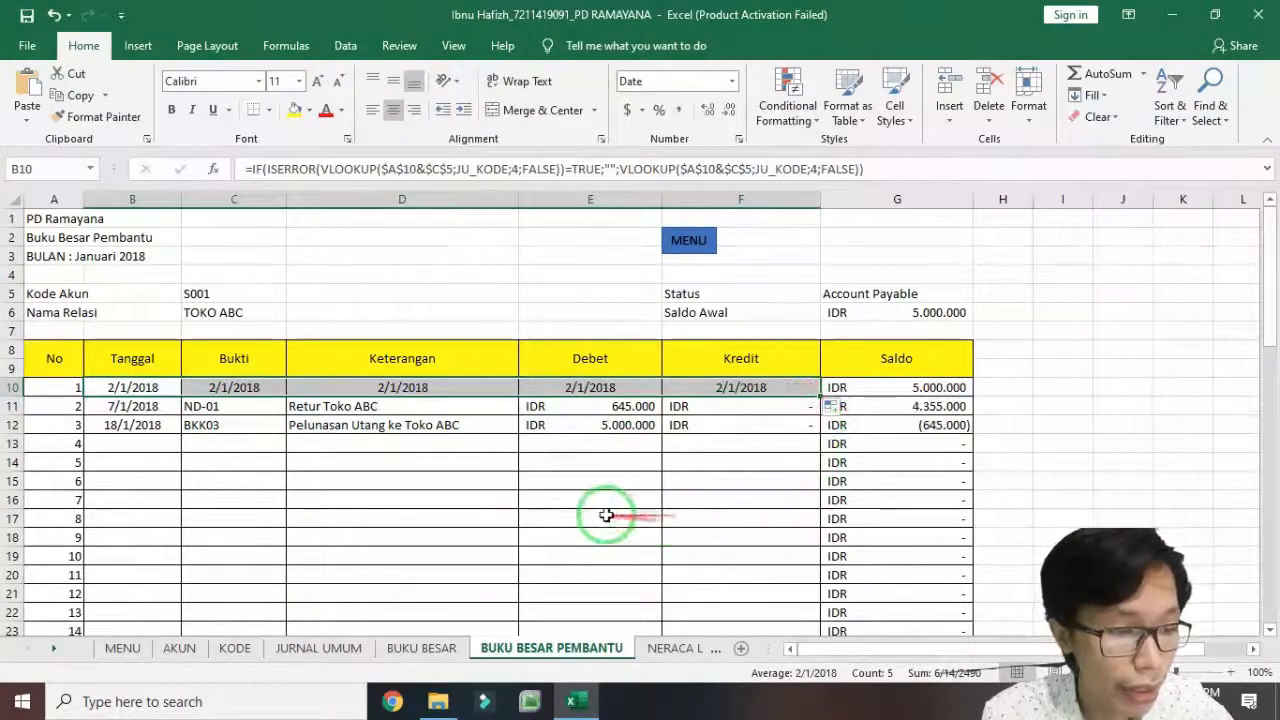
left_click(620, 389)
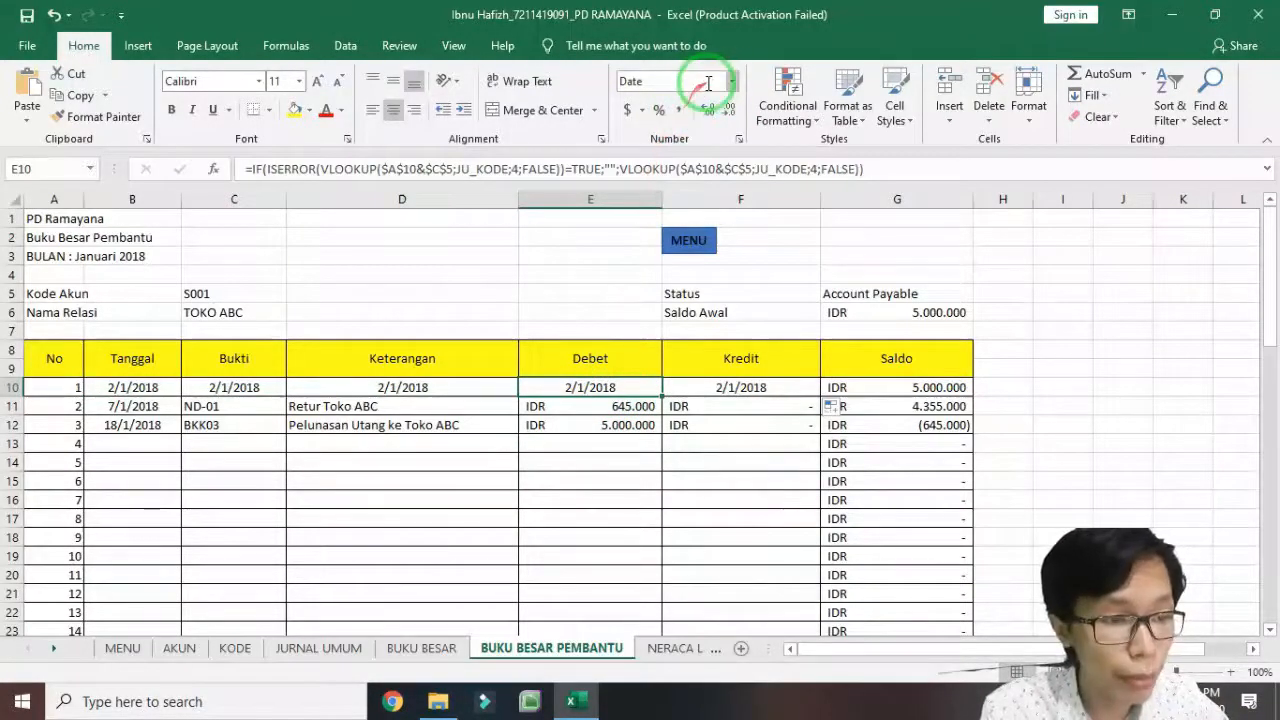
Format the first-row Debet and Kredit cells, E10:F10, as Accounting with the IDR symbol.
left_click_drag(620, 388, 722, 385)
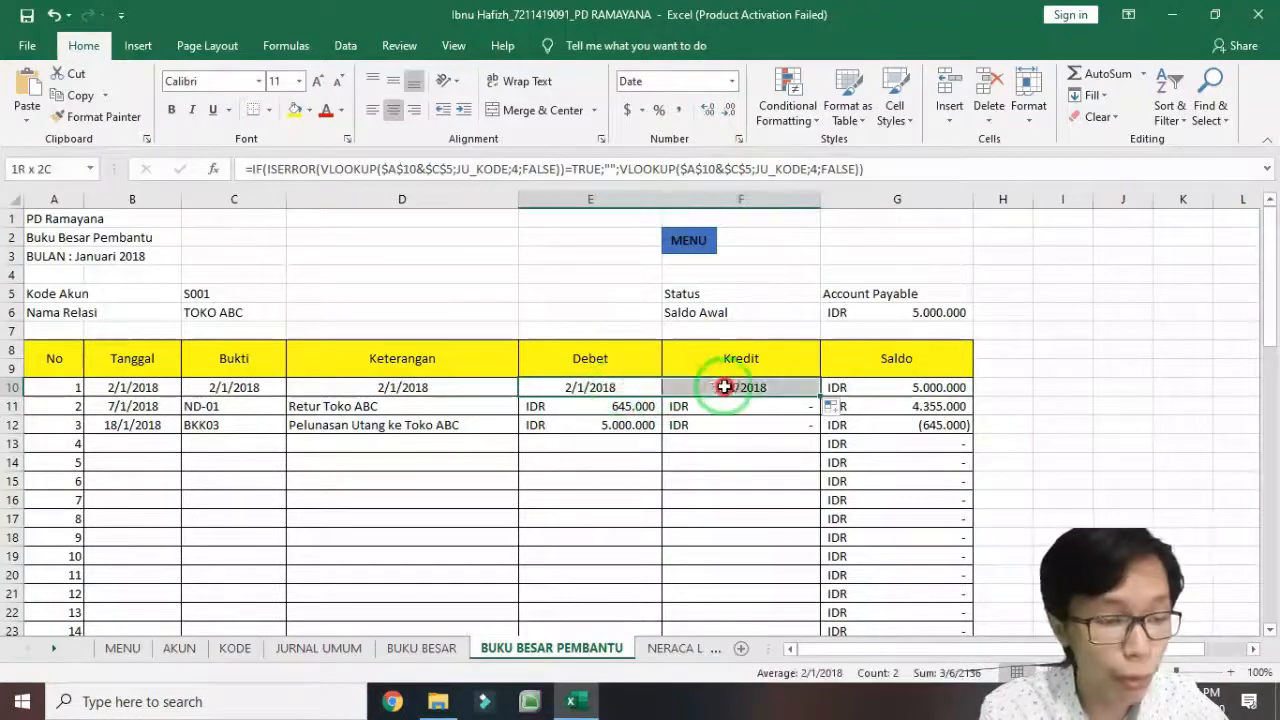
left_click(732, 81)
left_click(692, 245)
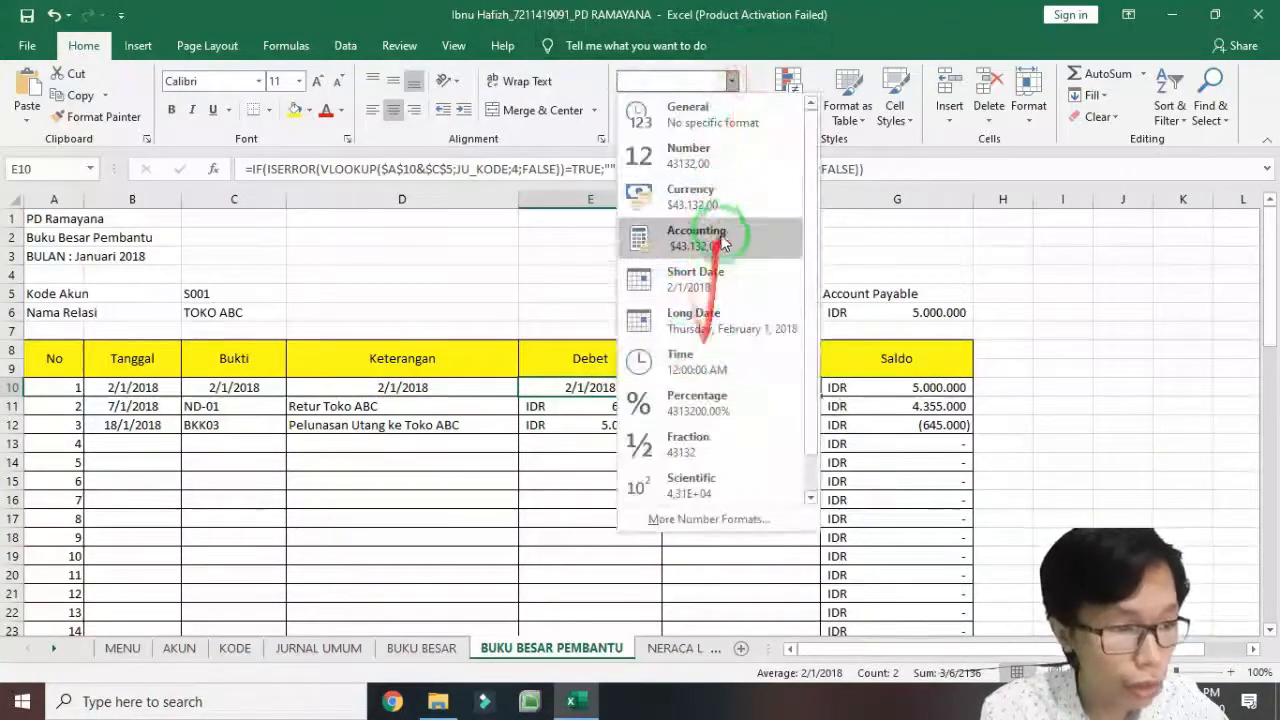
left_click(640, 110)
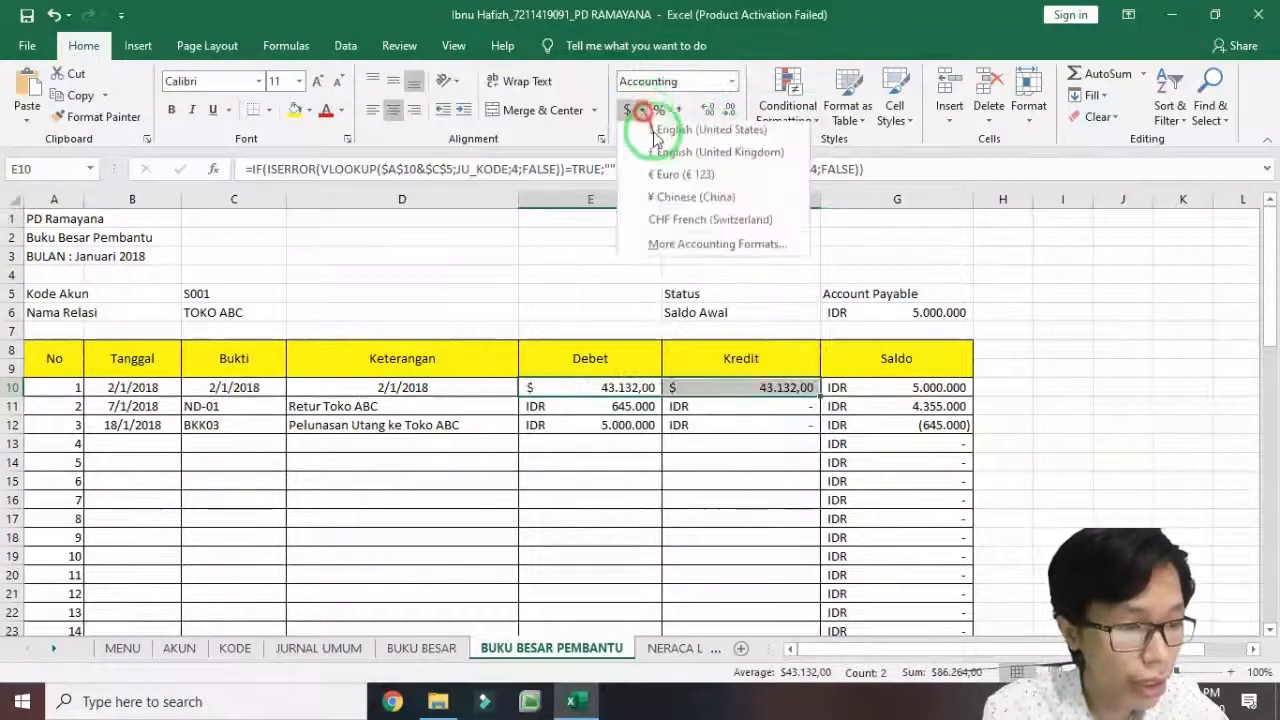
left_click(700, 244)
left_click(632, 327)
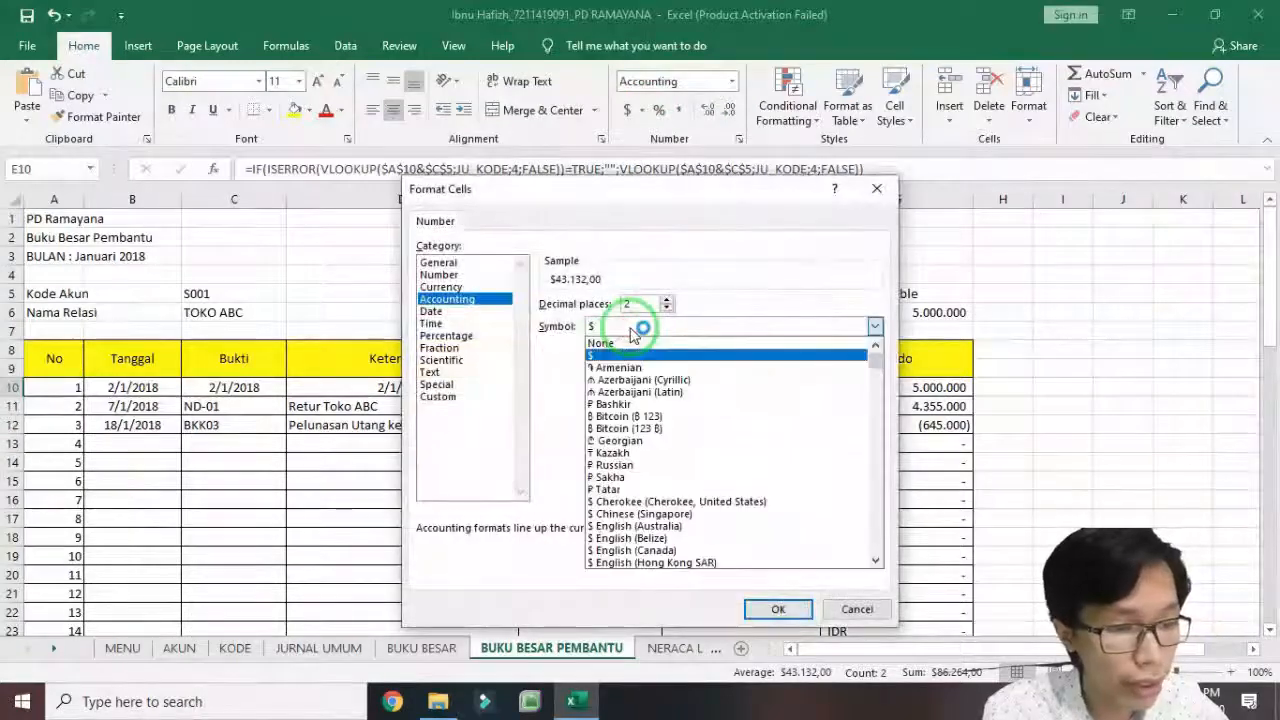
key("i")
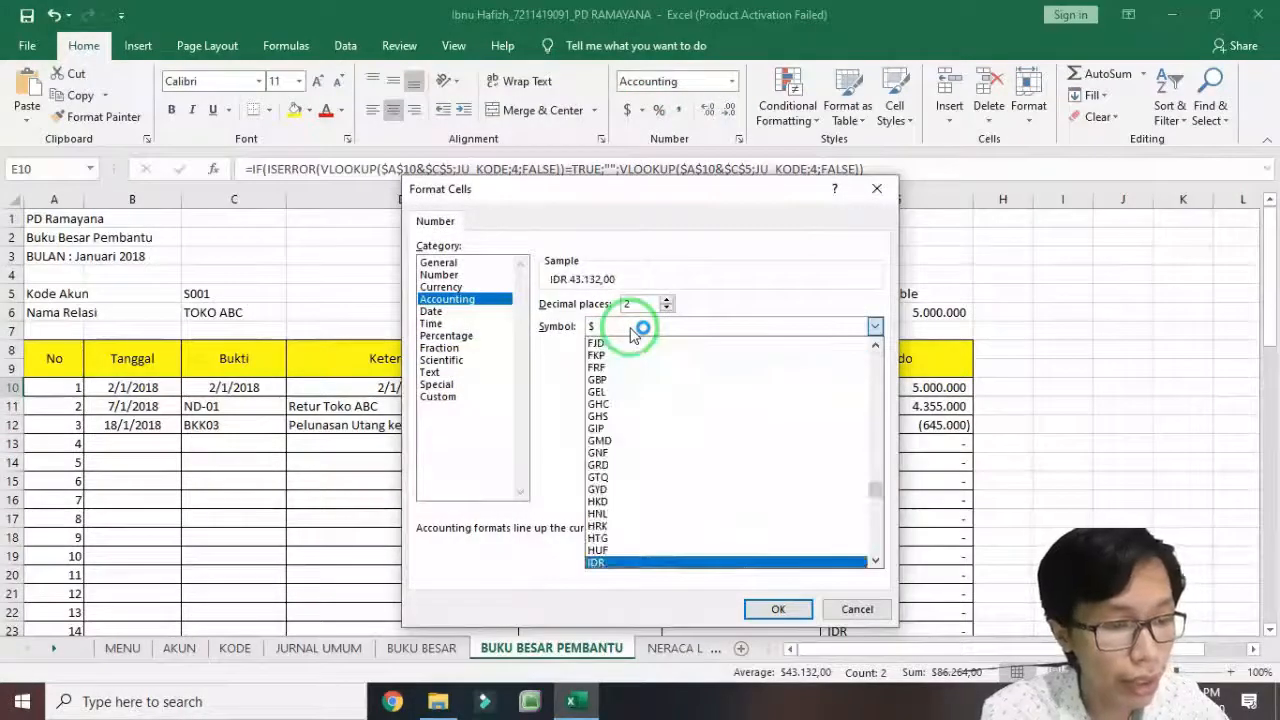
left_click(690, 564)
left_click(778, 609)
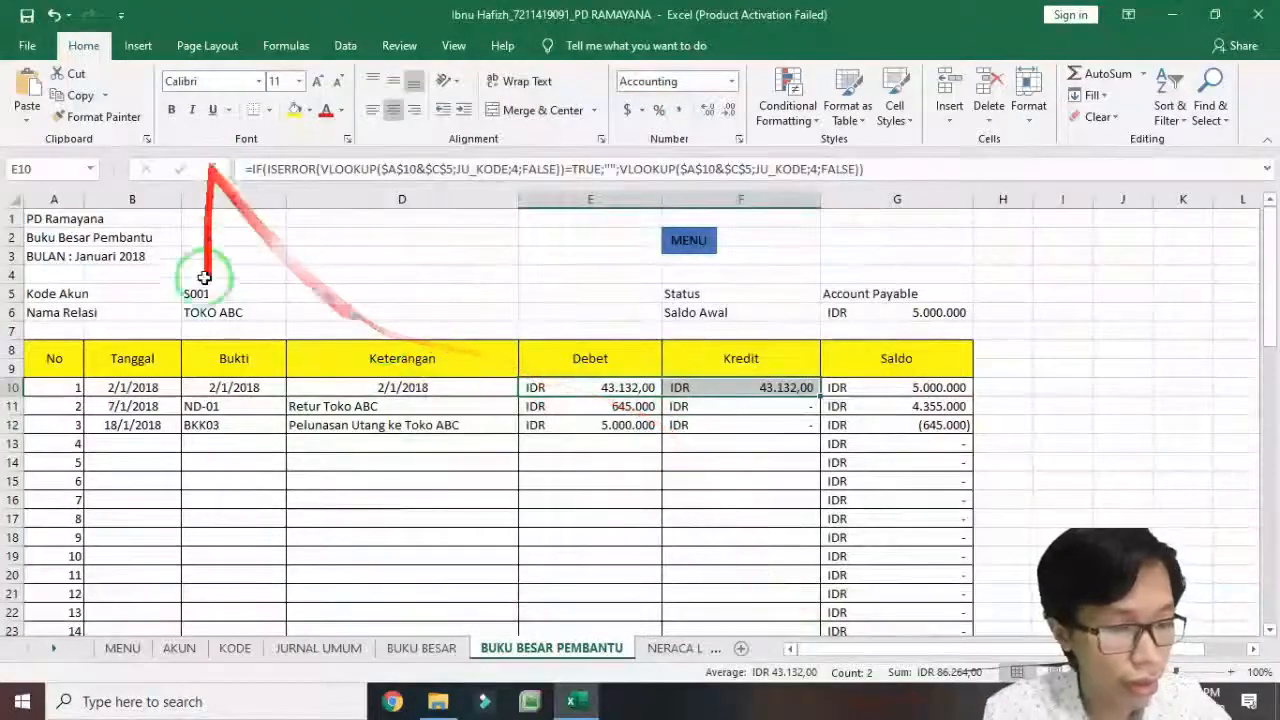
Check the columns of the JU_KODE range in JURNAL UMUM, and set both VLOOKUP column indexes in Bukti cell C10 to 5.
left_click(224, 387)
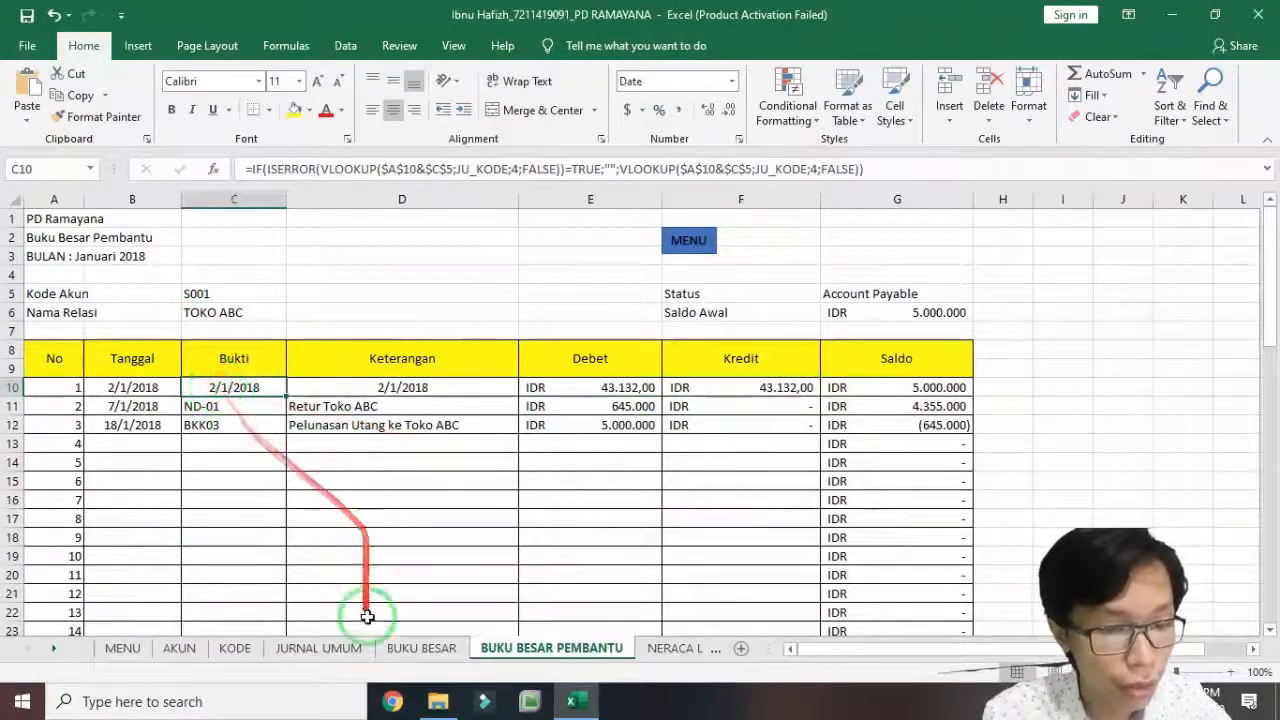
left_click(91, 170)
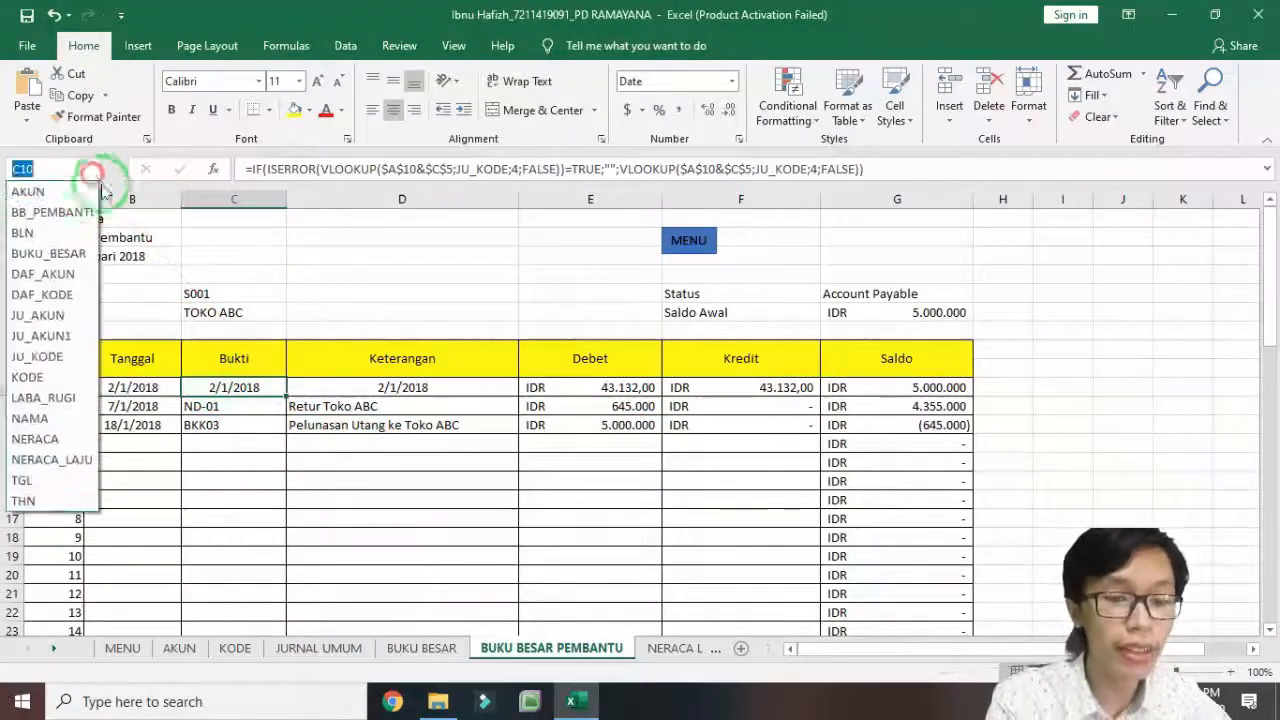
left_click(37, 356)
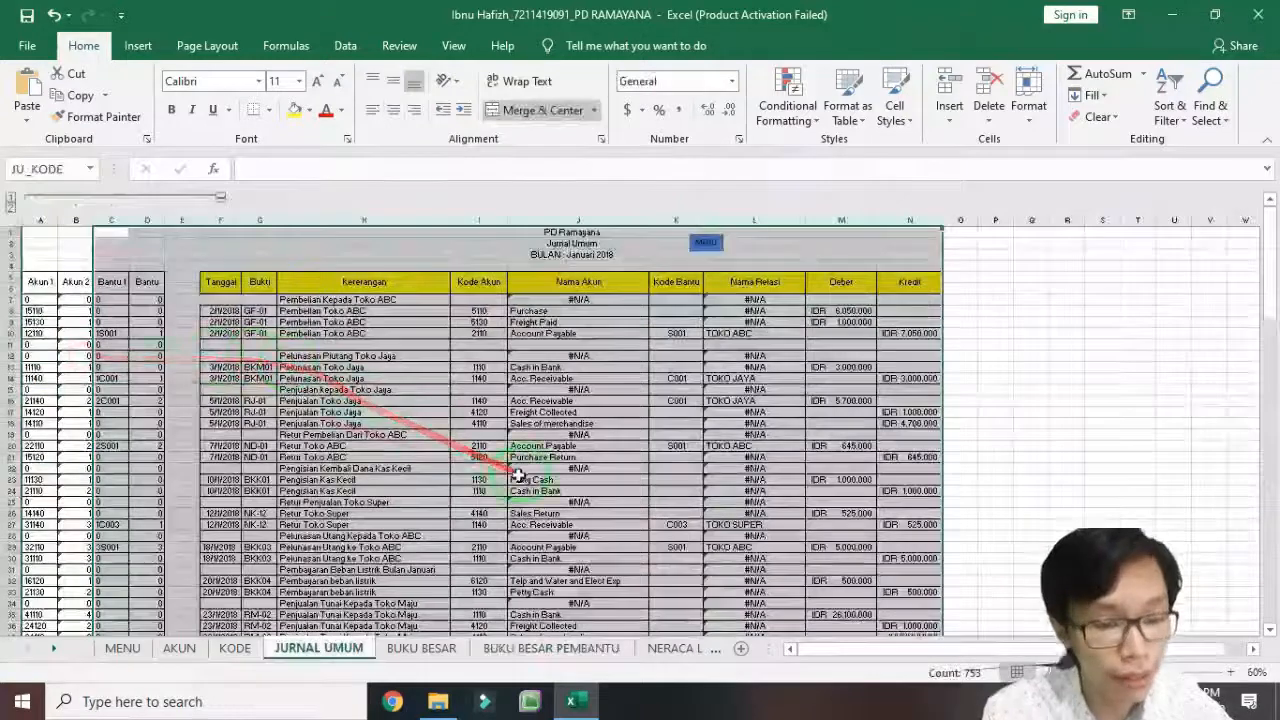
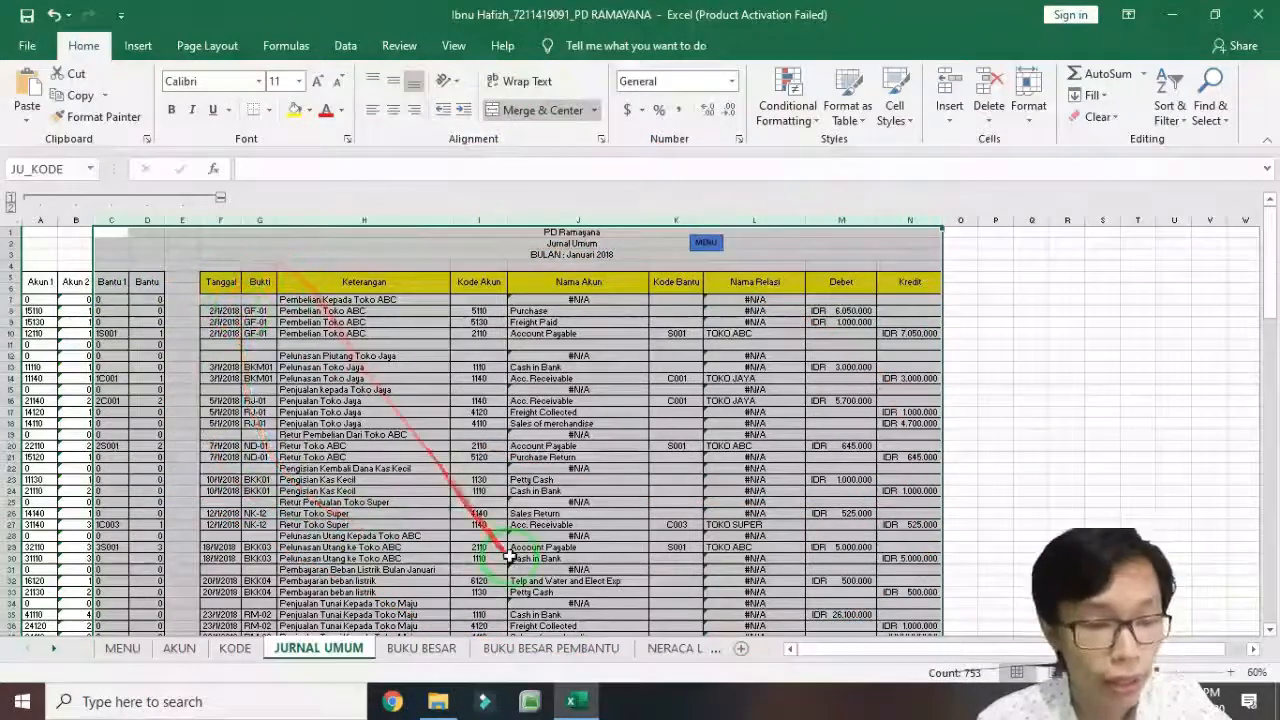
left_click(560, 652)
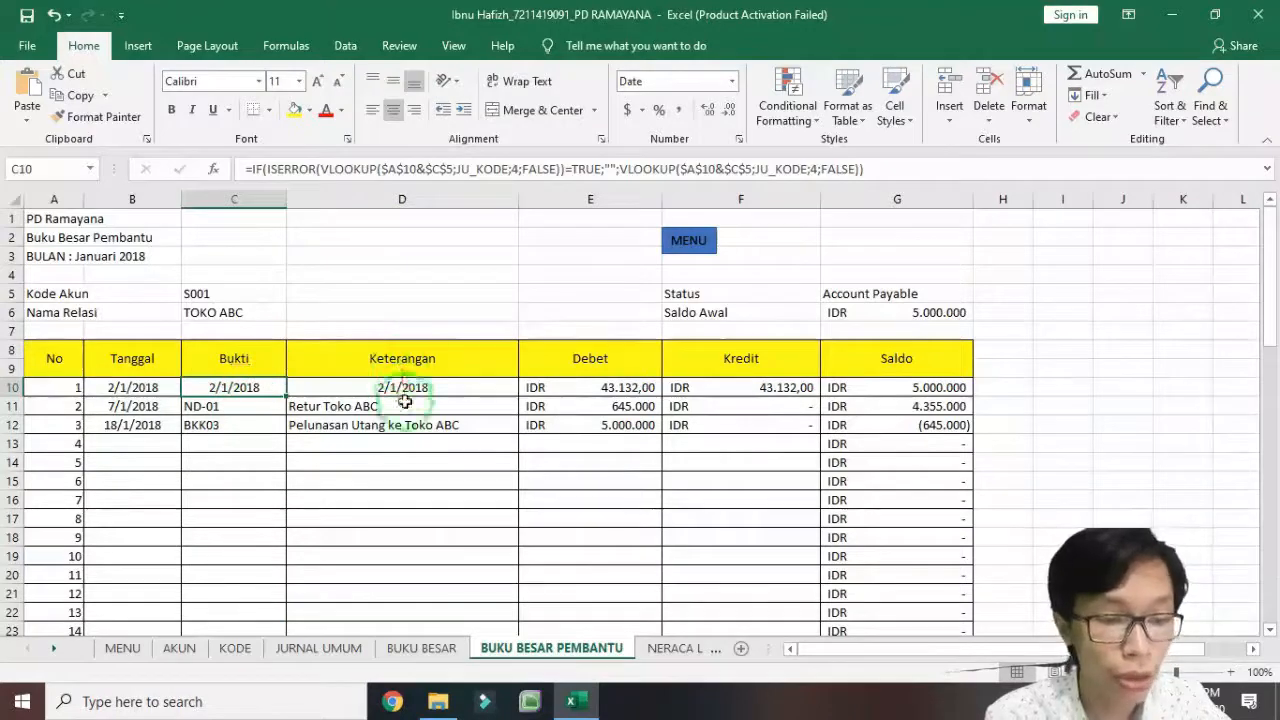
left_click(306, 648)
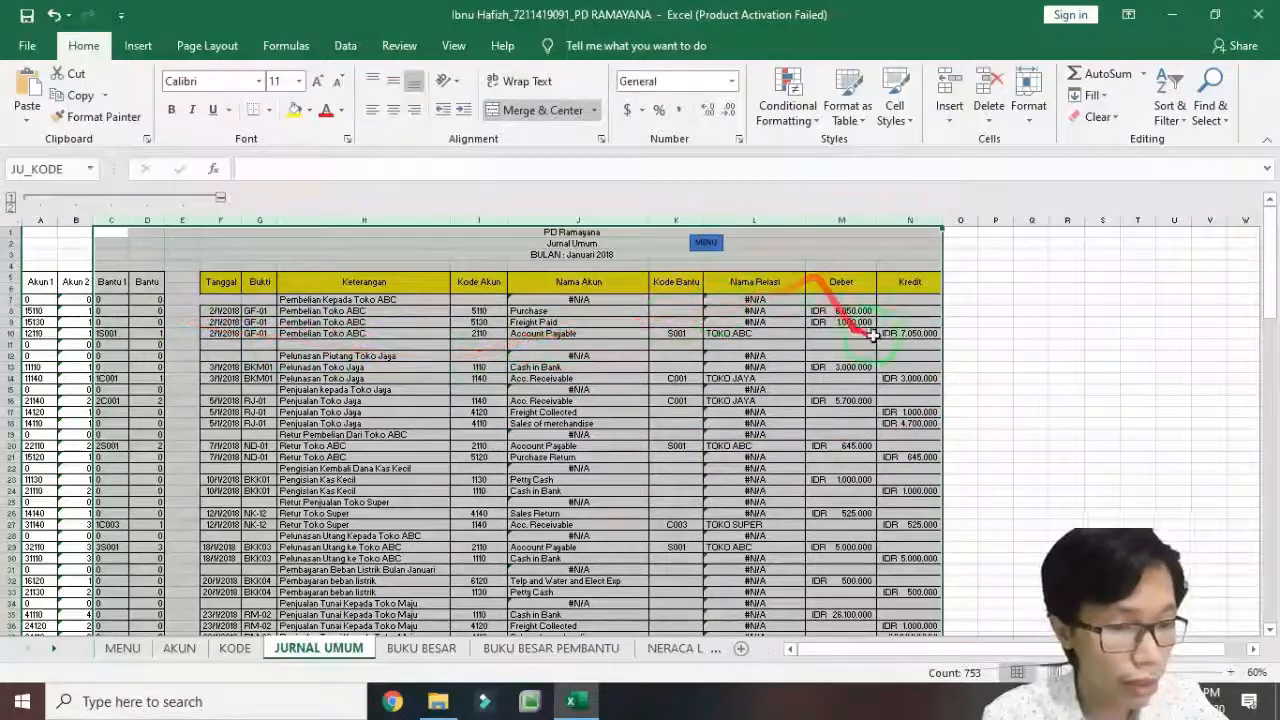
left_click(551, 648)
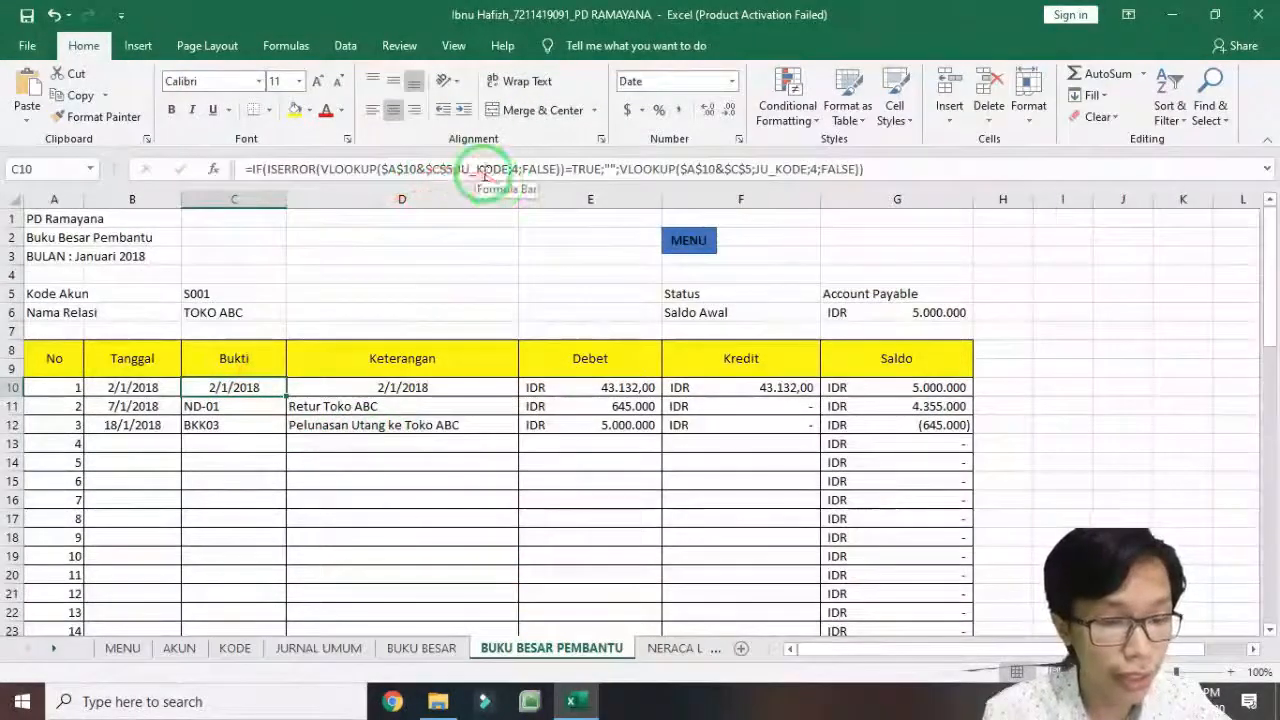
left_click(521, 168)
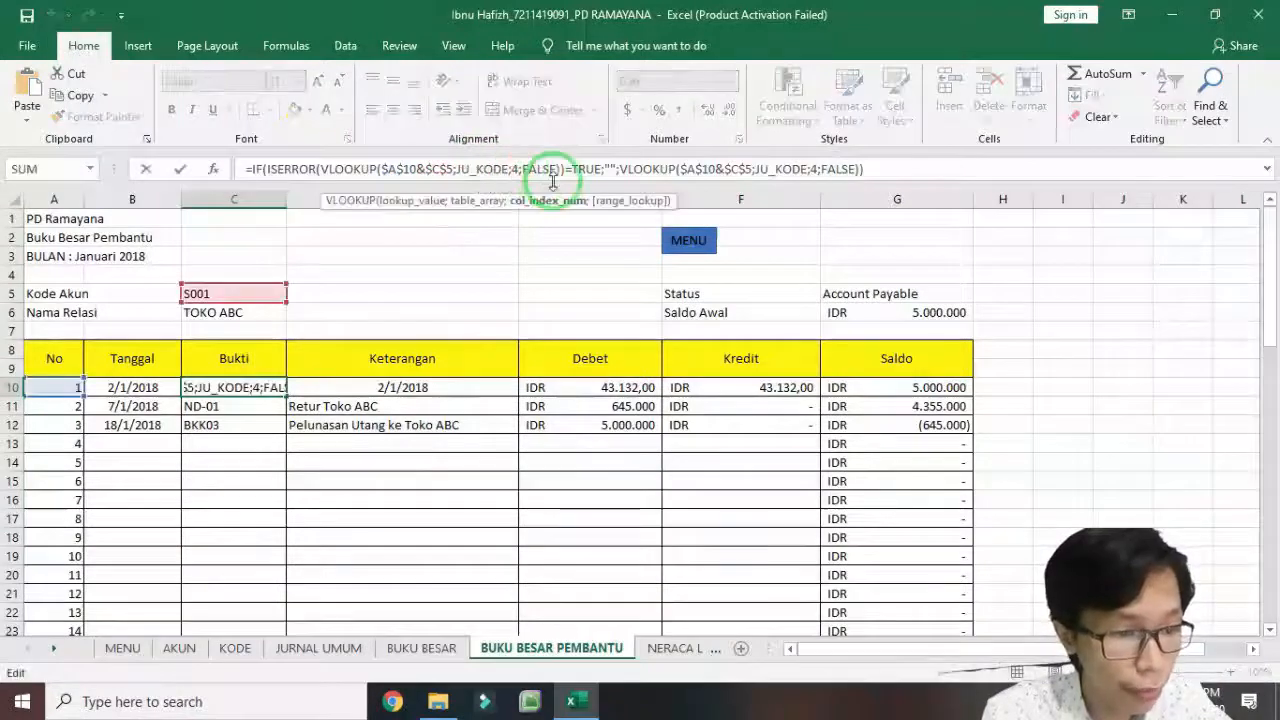
left_click(817, 169)
key("Return")
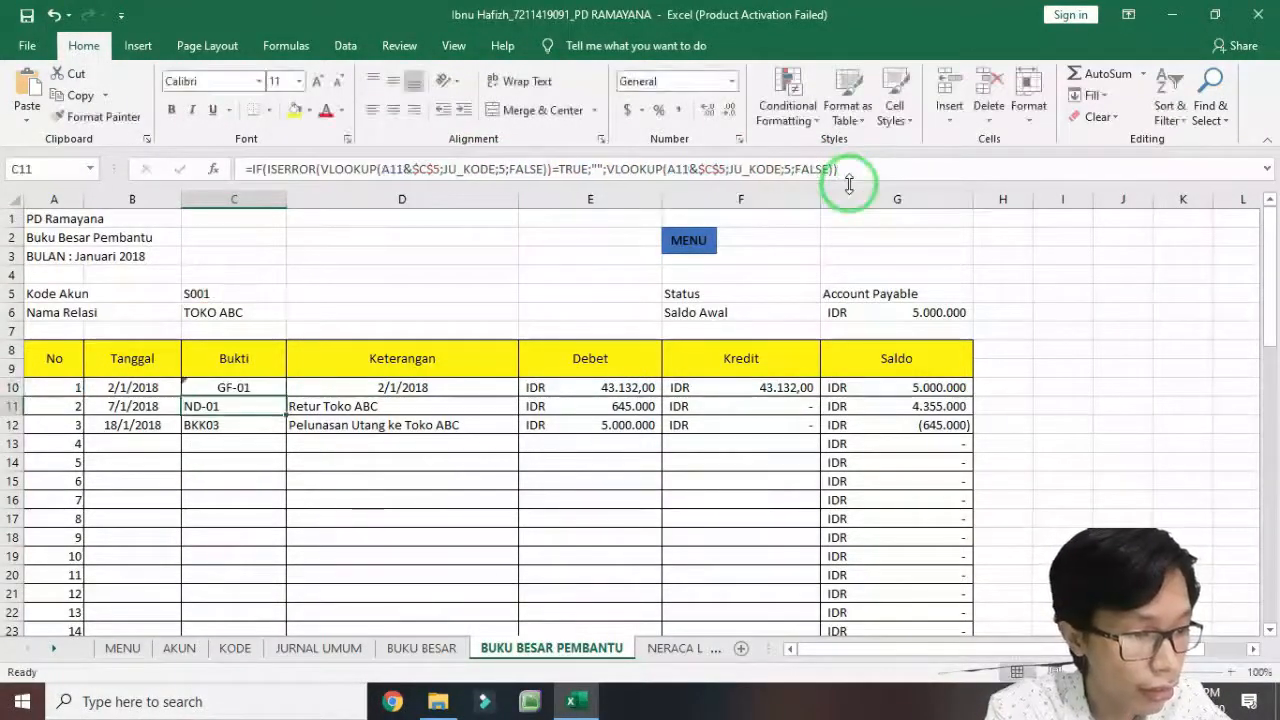
Set the column index to 6 in both VLOOKUP functions of the Keterangan formula in D10.
left_click(463, 389)
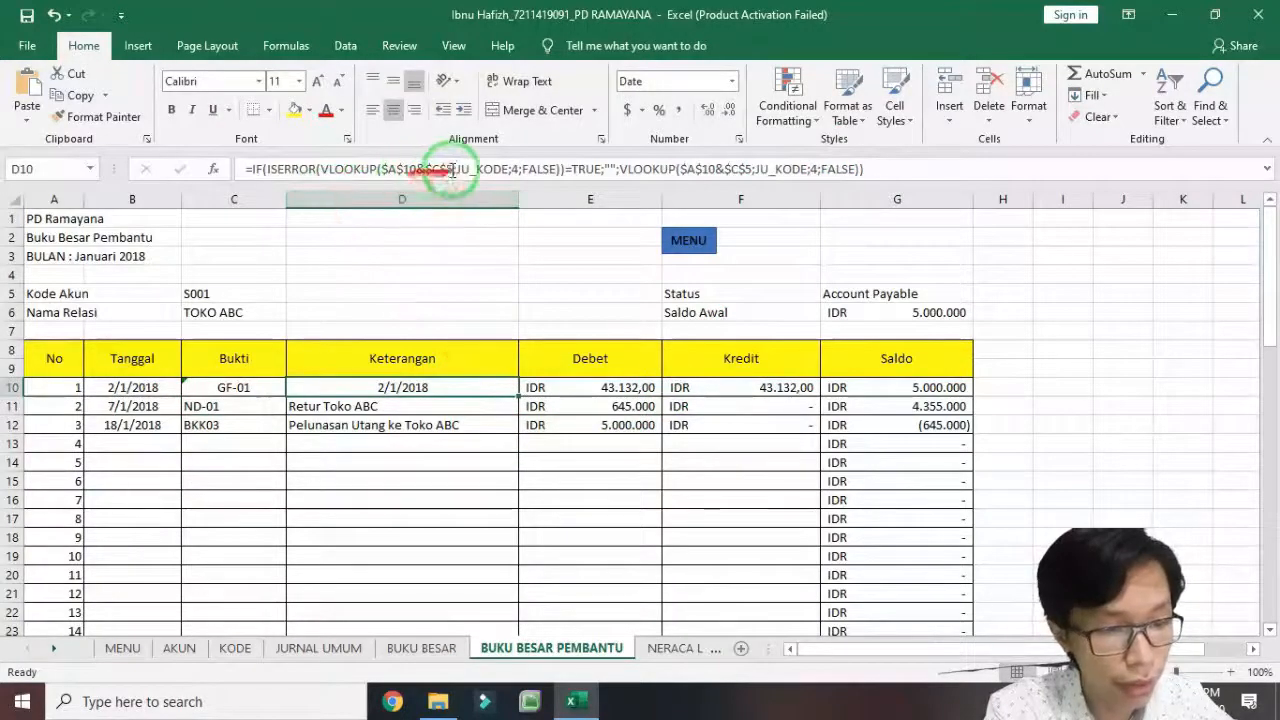
left_click(518, 169)
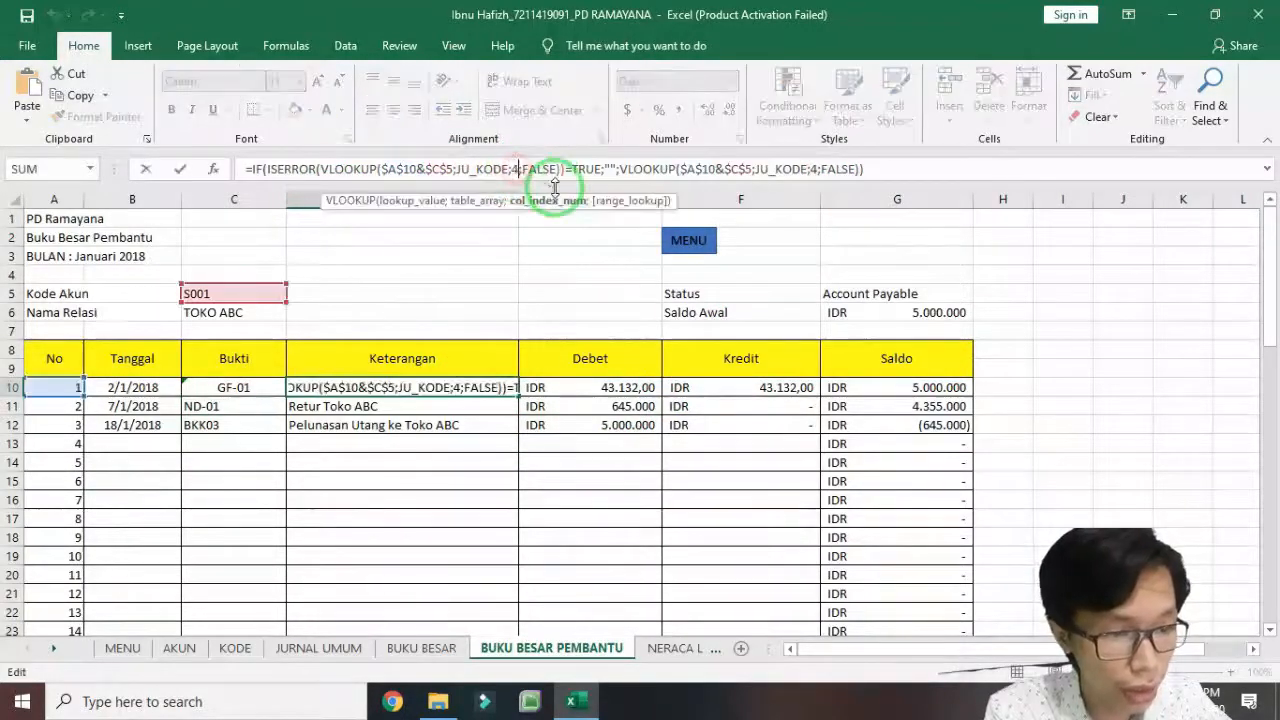
key("BackSpace")
type("6")
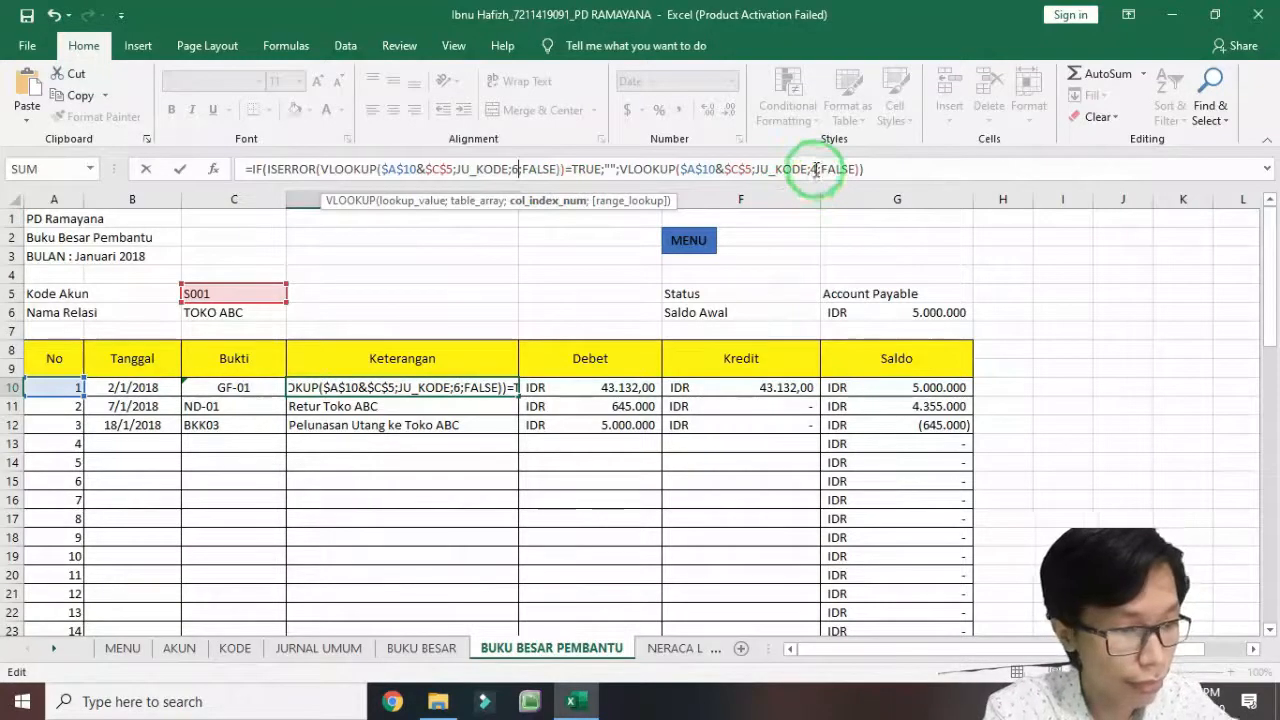
left_click(812, 169)
key("Return")
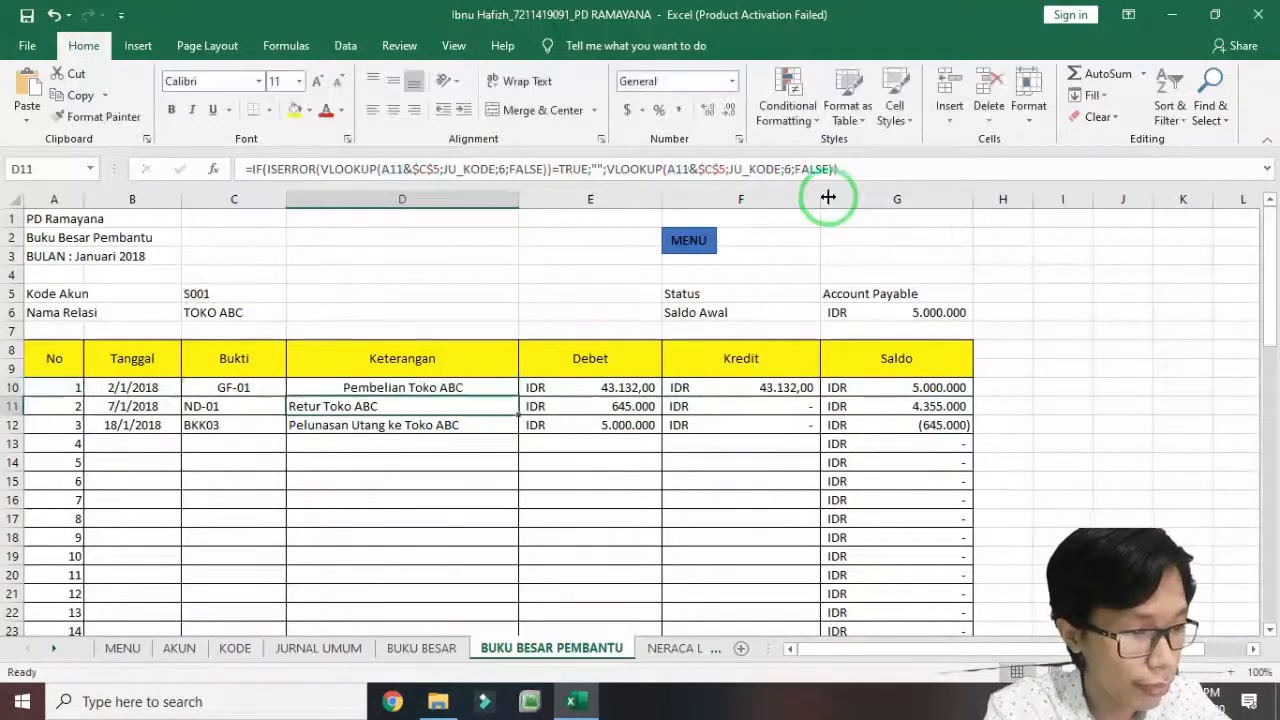
Set the column index to 11 in both VLOOKUP functions of the Debet formula in E10.
left_click(592, 390)
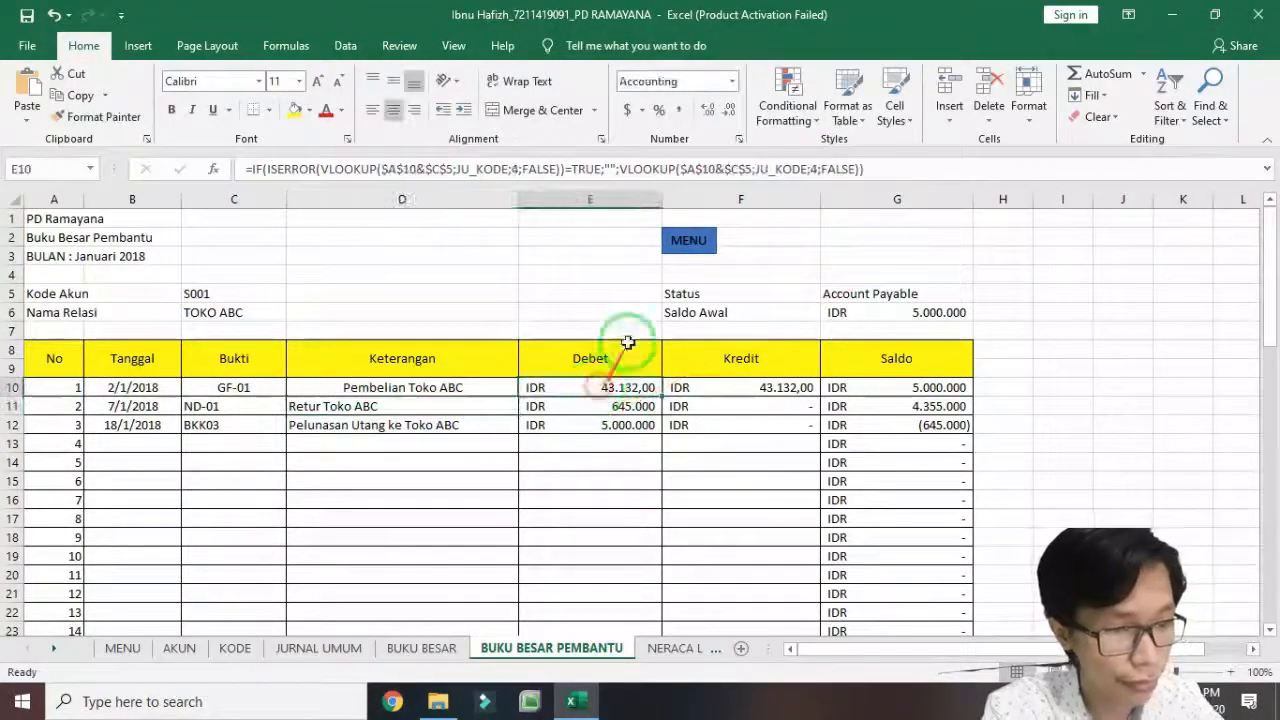
left_click(527, 169)
key("BackSpace")
type("11")
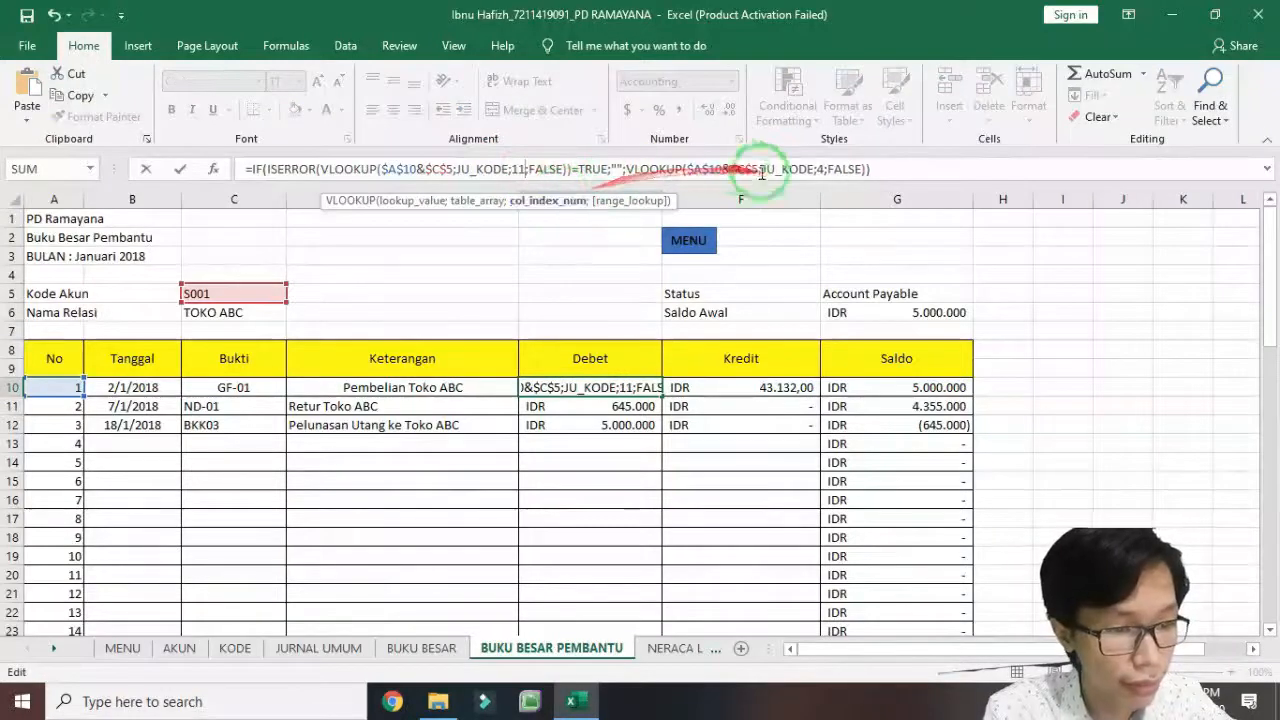
left_click(820, 169)
type("11")
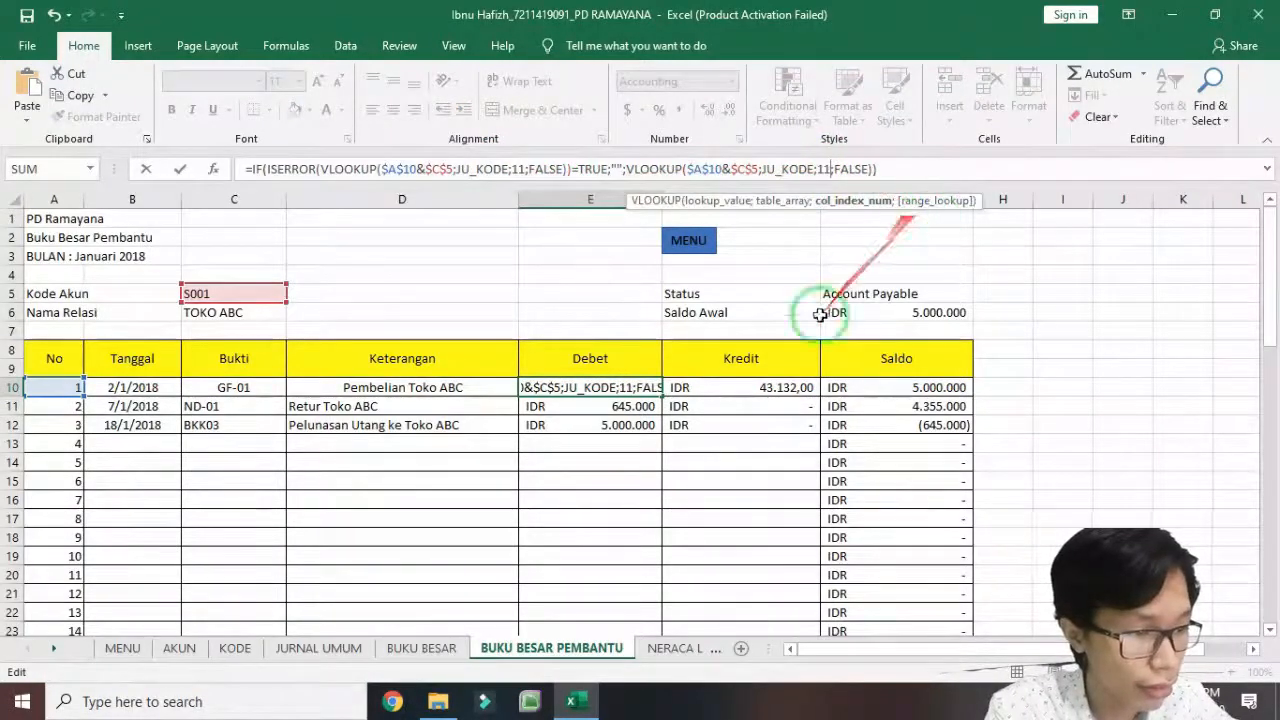
left_click(975, 166)
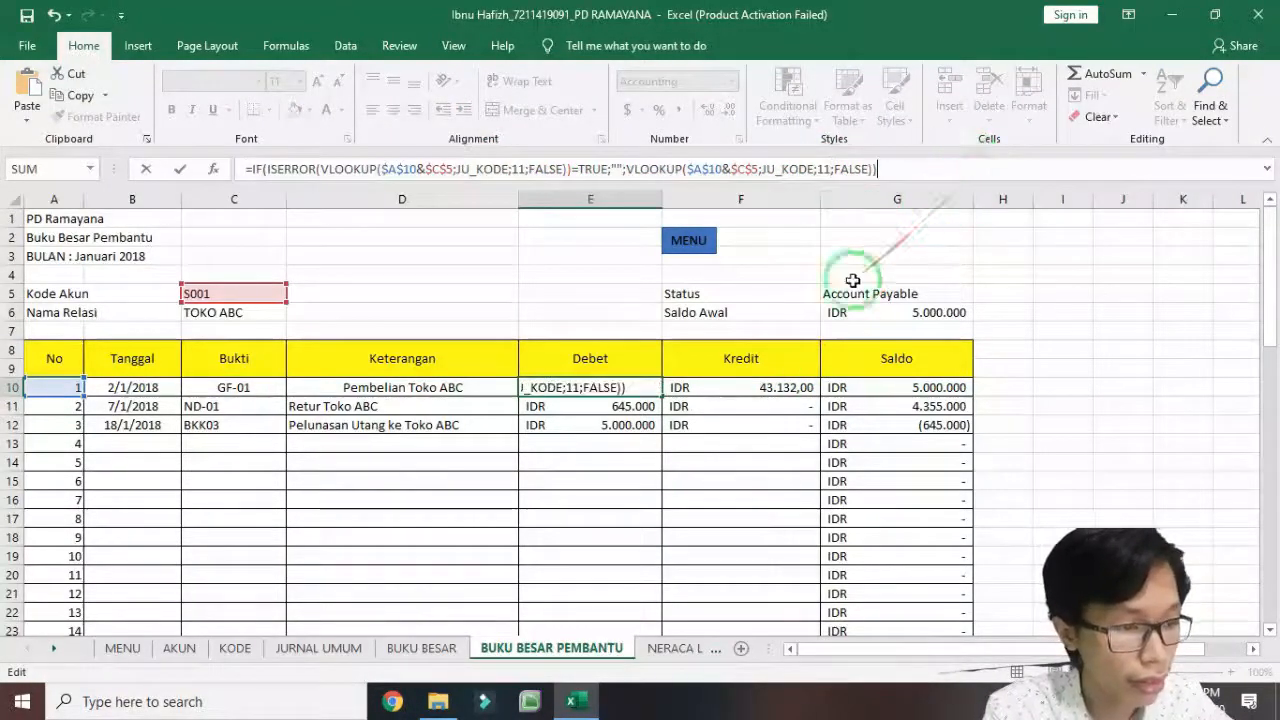
key("Return")
Set the column index to 12 in both VLOOKUP functions of the Kredit formula in F10.
left_click(786, 388)
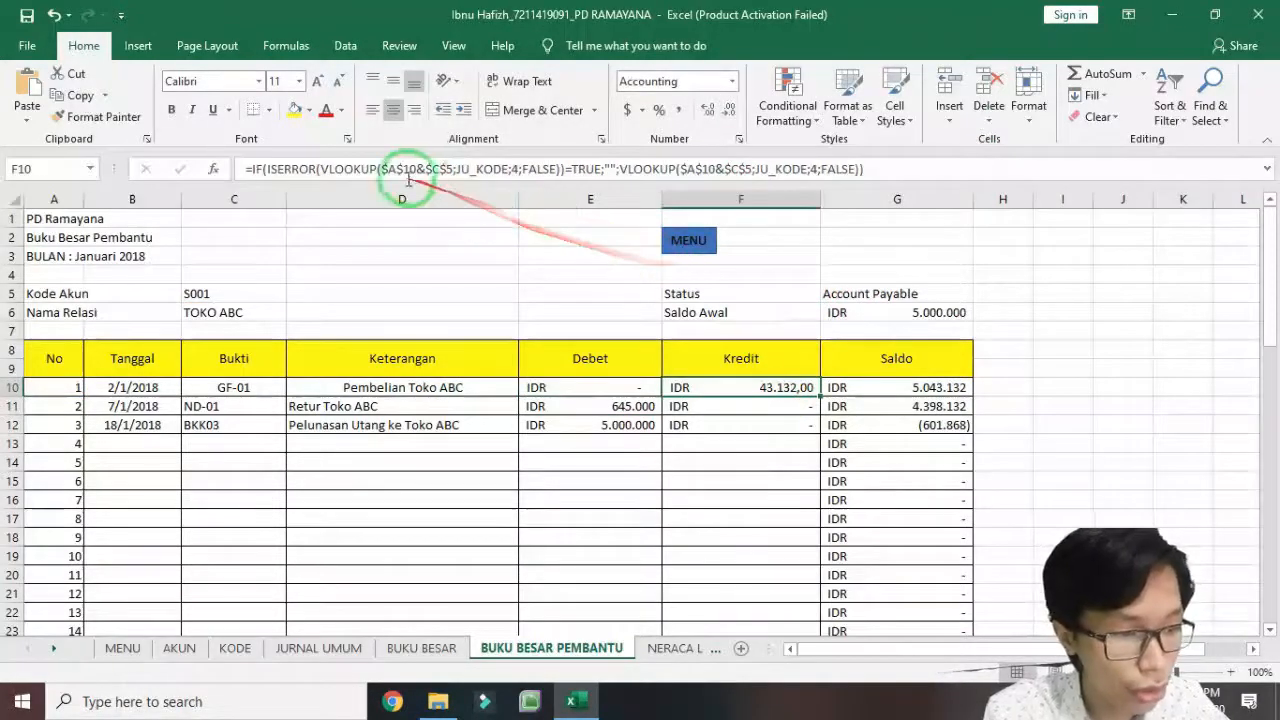
left_click(521, 170)
key("BackSpace")
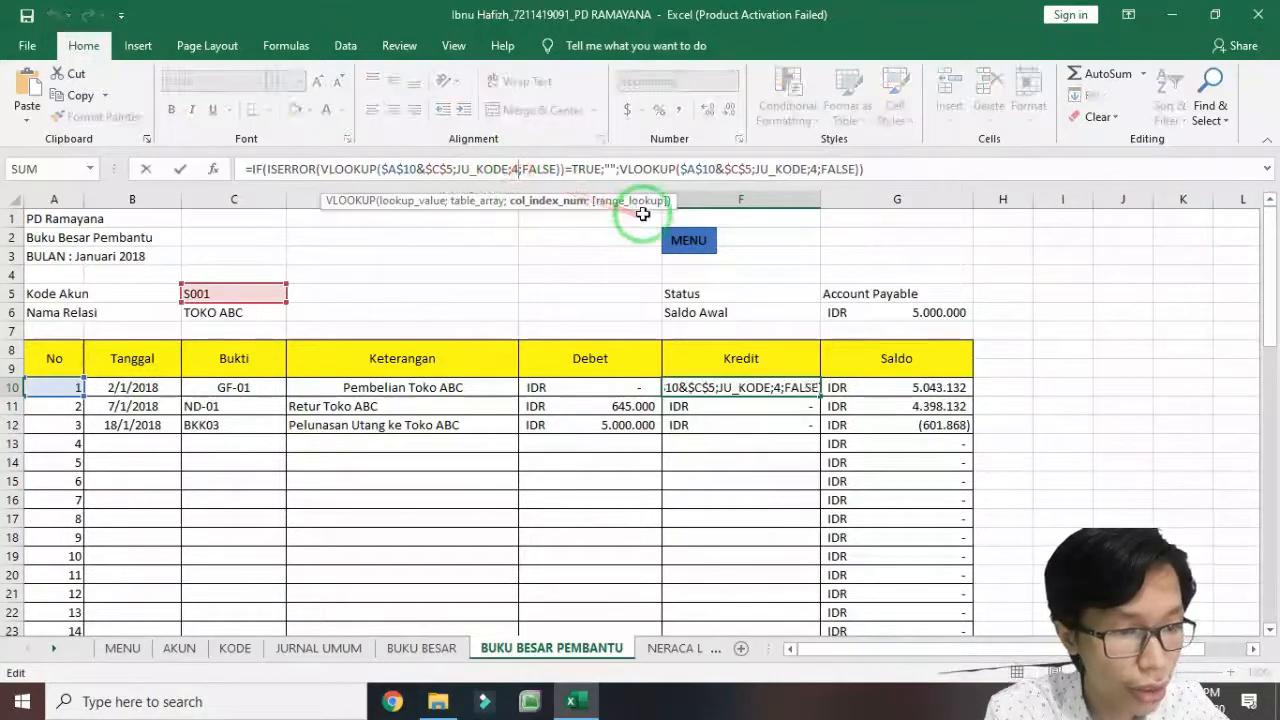
type("12")
left_click(824, 172)
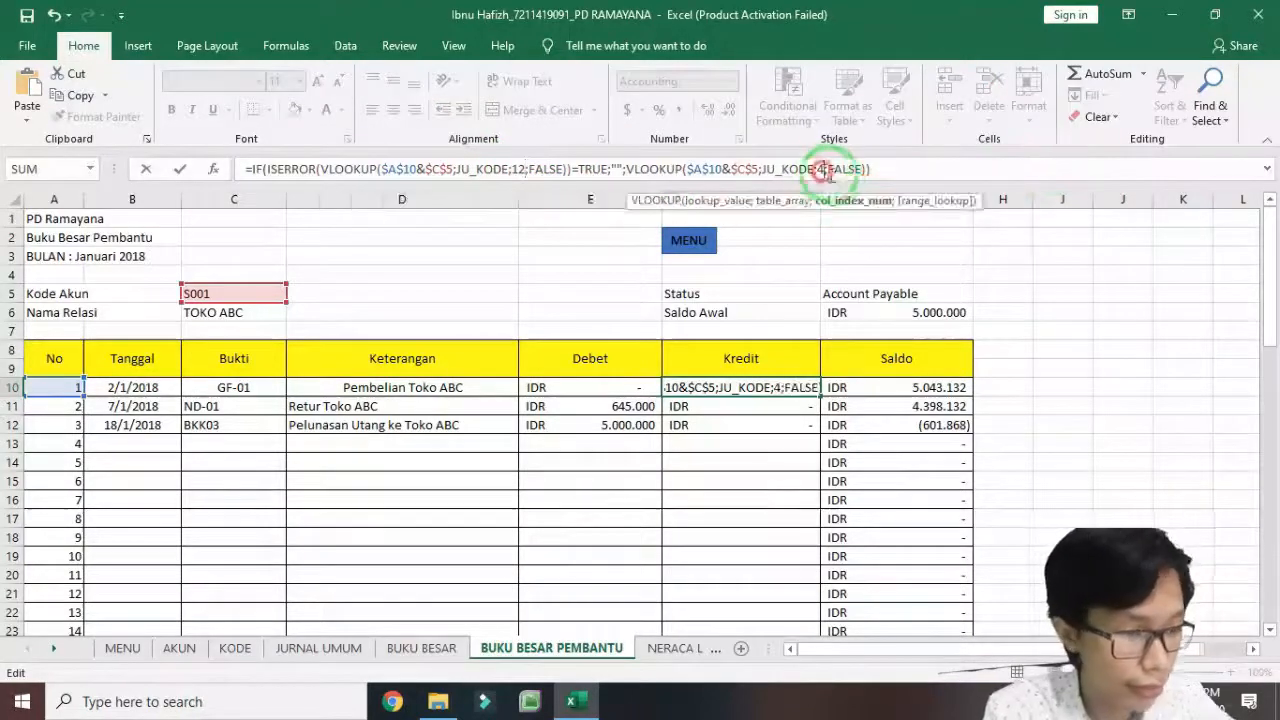
key("BackSpace")
key("Return")
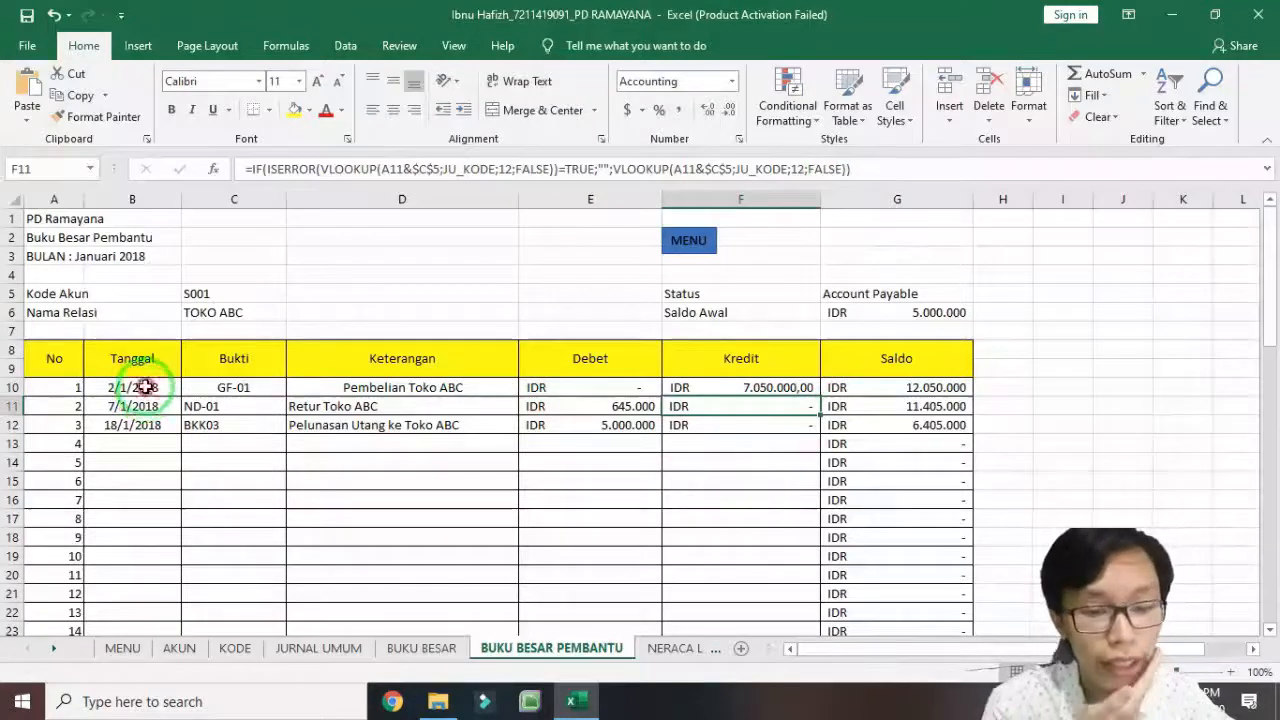
Make the $A$10 reference relative (A10) in both VLOOKUP functions of the Tanggal formula in B10.
left_click_drag(146, 387, 815, 392)
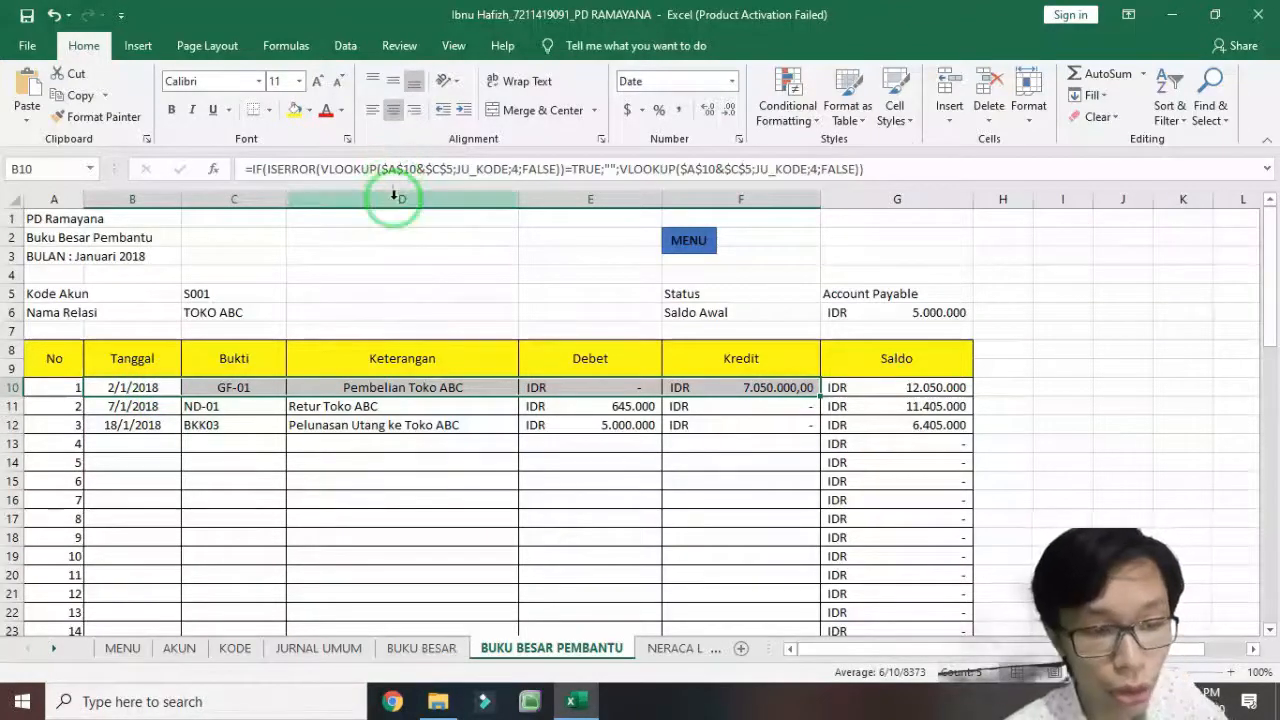
left_click(130, 387)
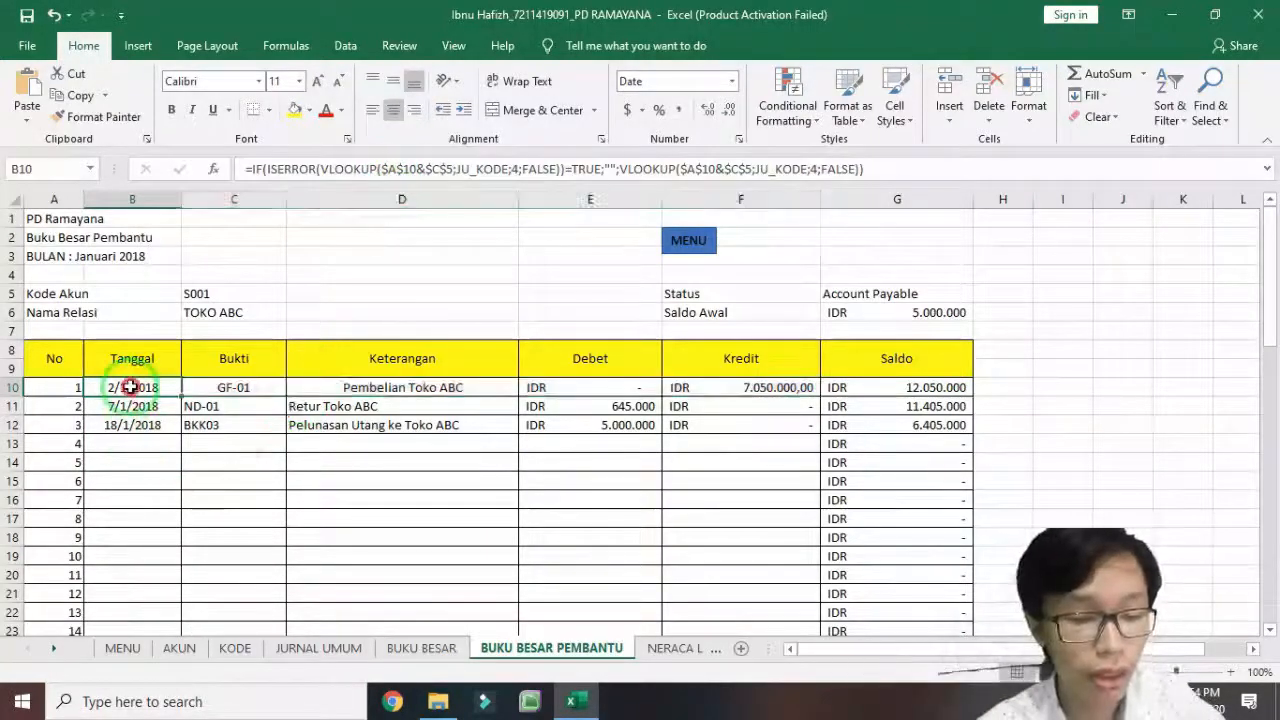
left_click(402, 169)
key("BackSpace")
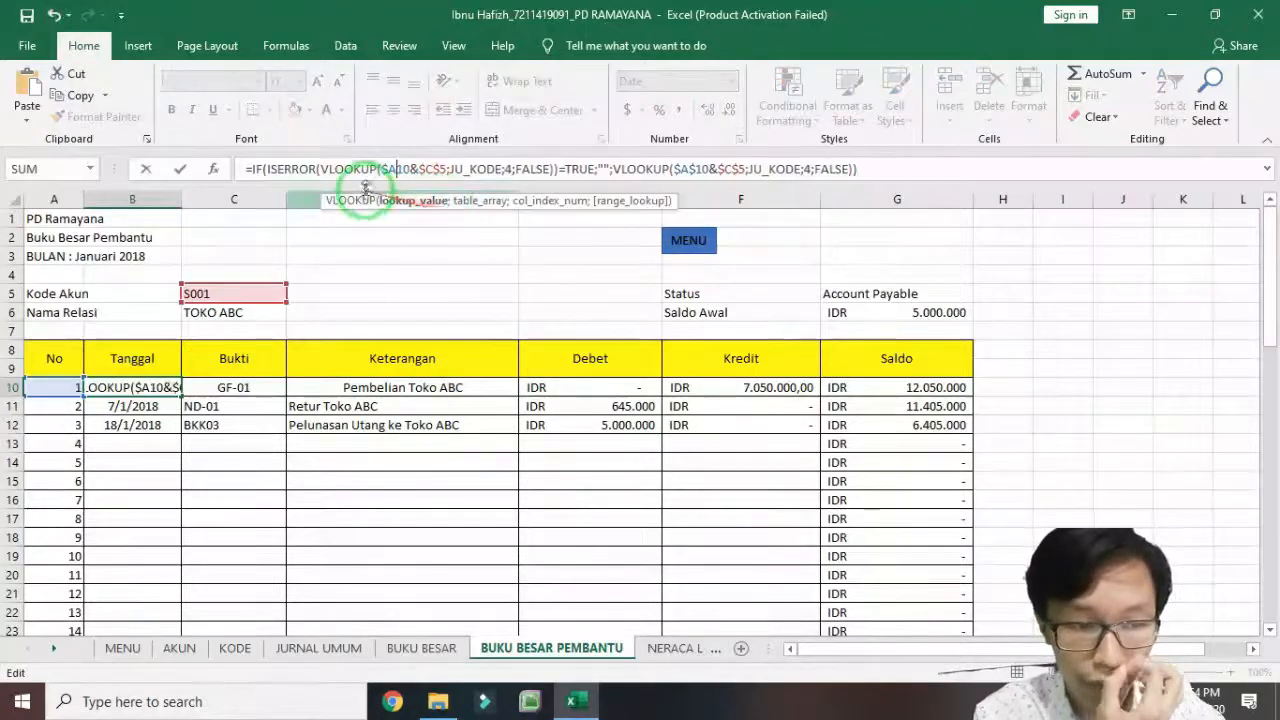
left_click(387, 170)
key("BackSpace")
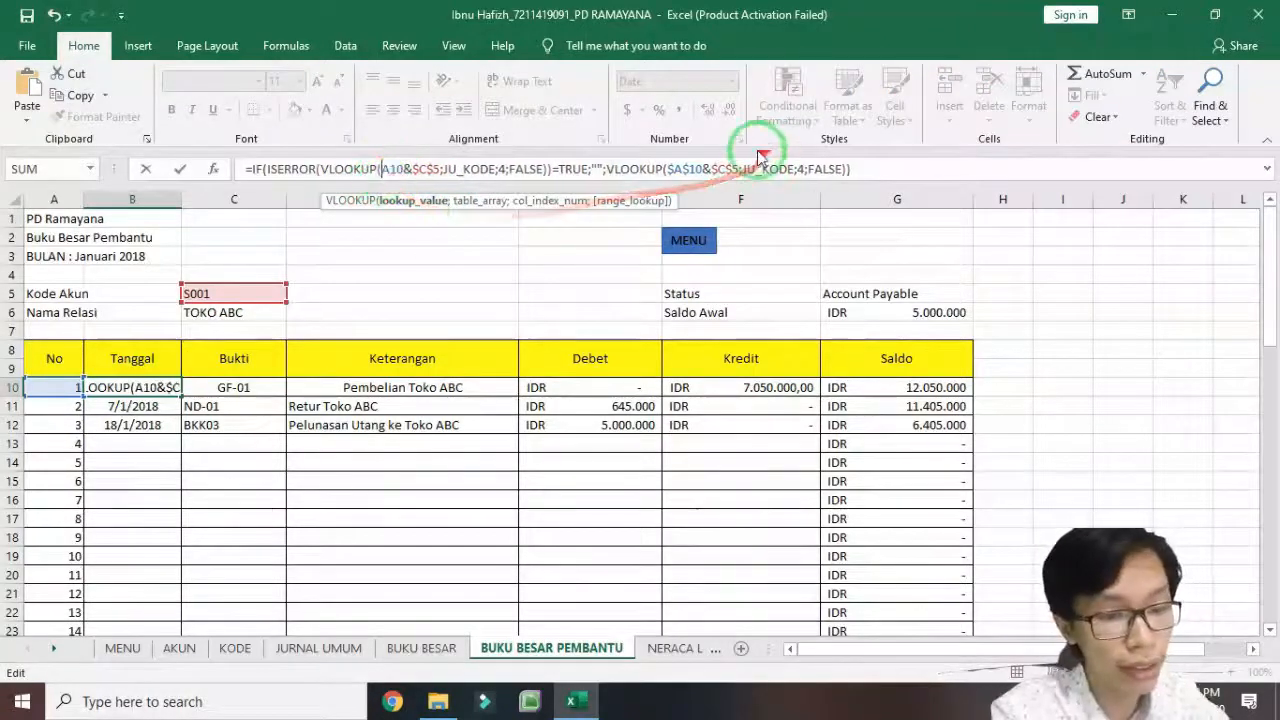
left_click(675, 169)
key("BackSpace")
left_click(686, 169)
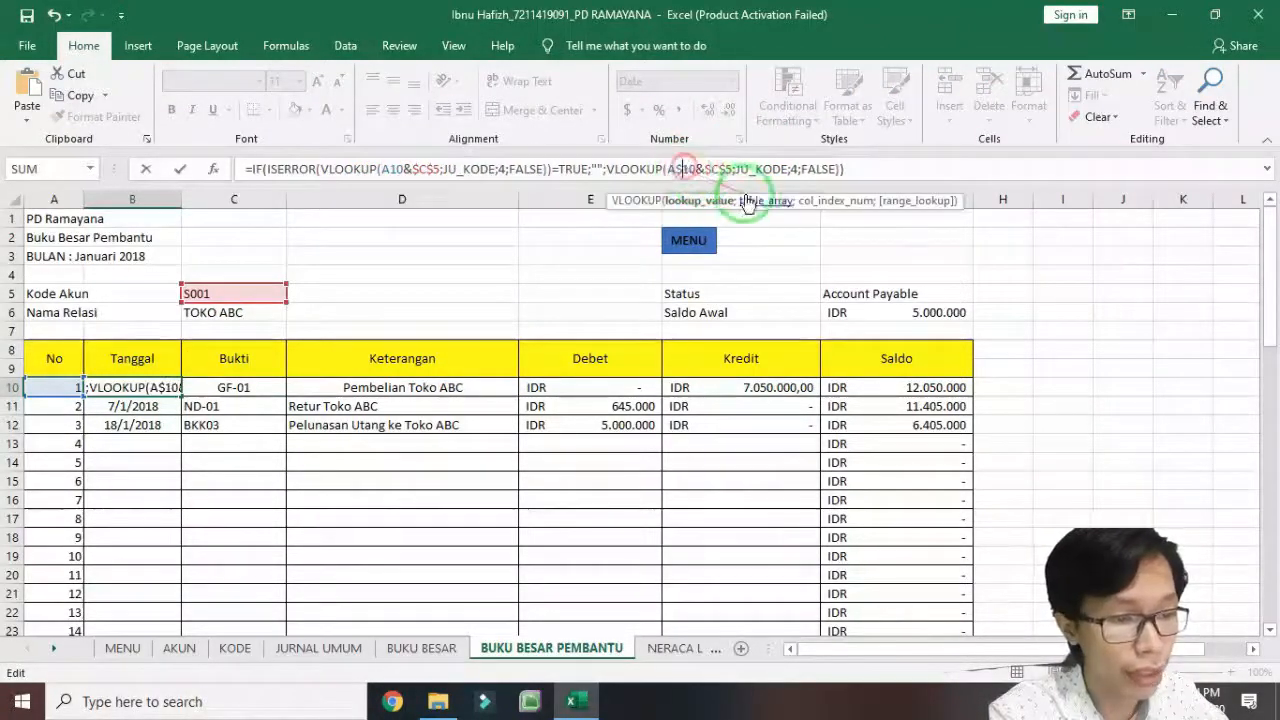
key("BackSpace")
left_click(846, 169)
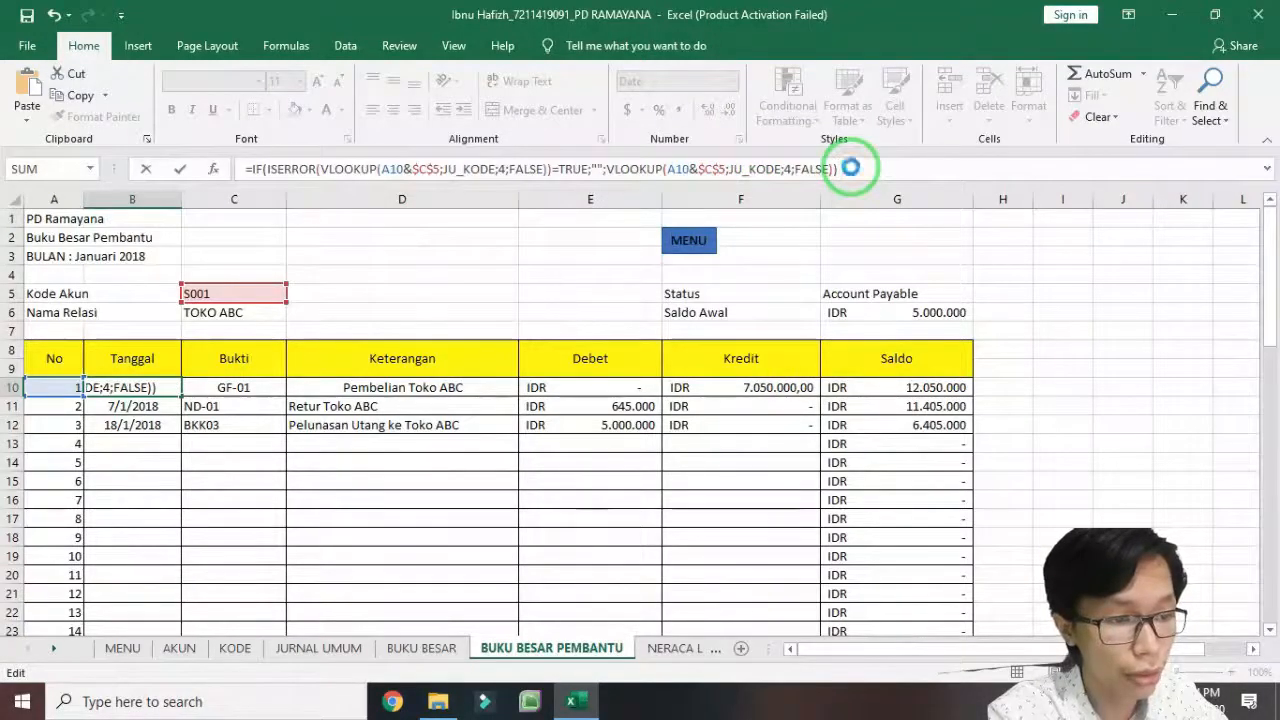
key("Return")
Fill the Tanggal formula from B10 down the numbered ledger rows and check the row references in B11 and B12.
left_click(131, 387)
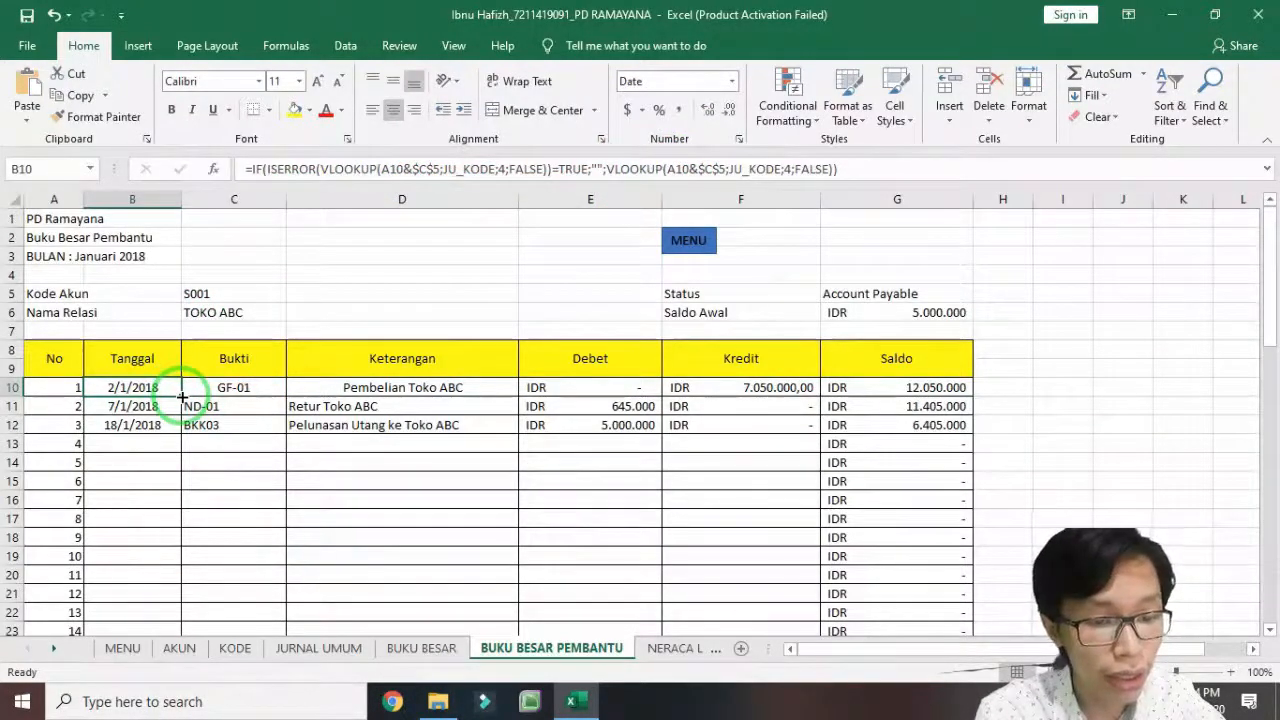
left_click_drag(183, 397, 177, 606)
scroll(117, 411, "up", 5)
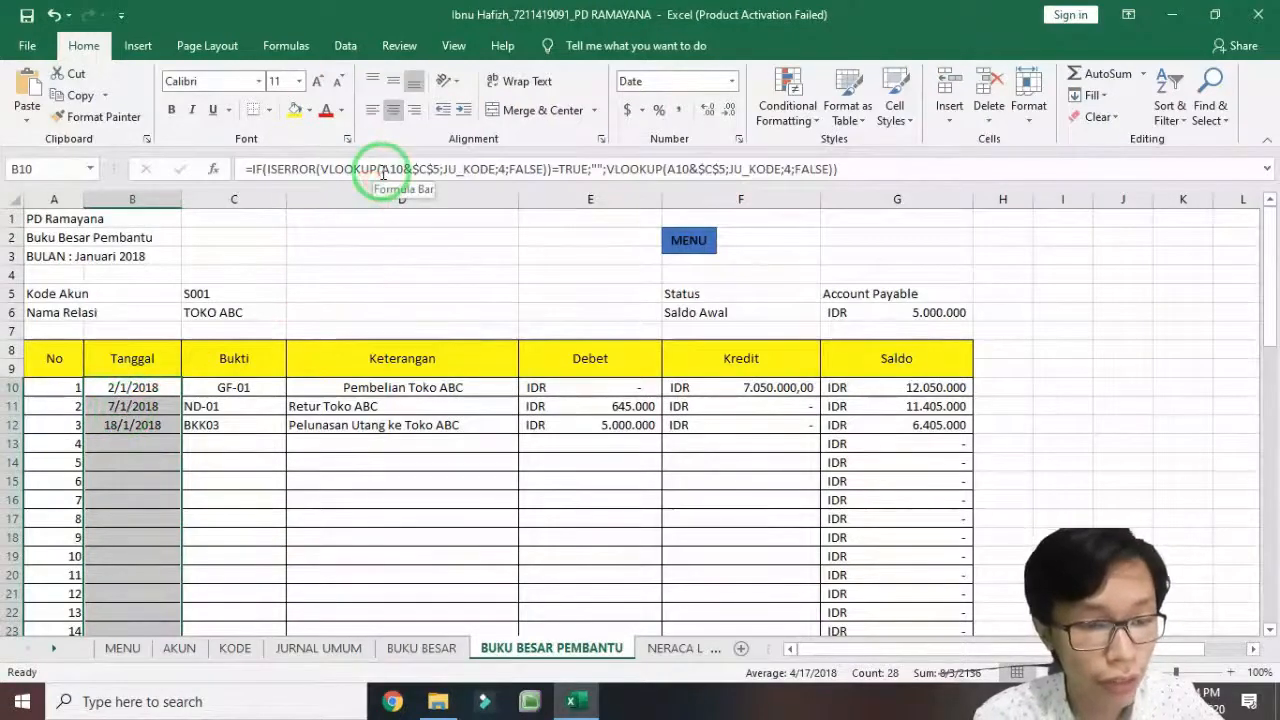
left_click(132, 406)
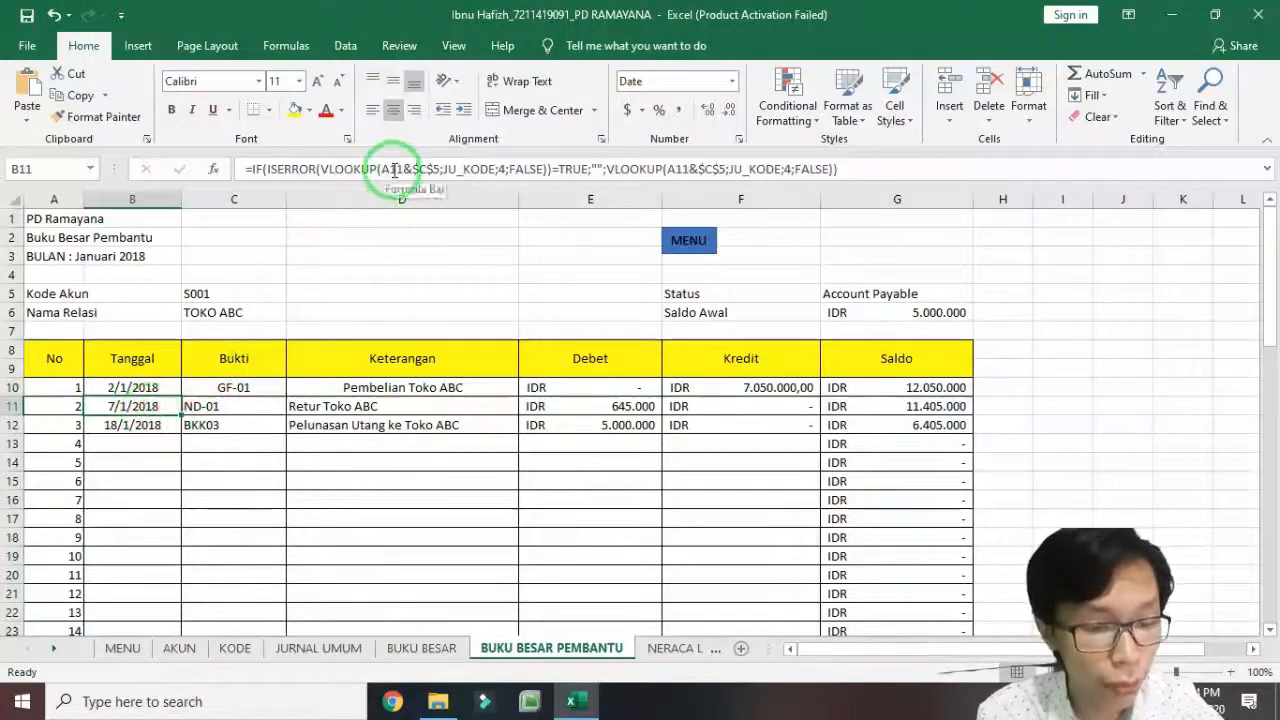
left_click(125, 425)
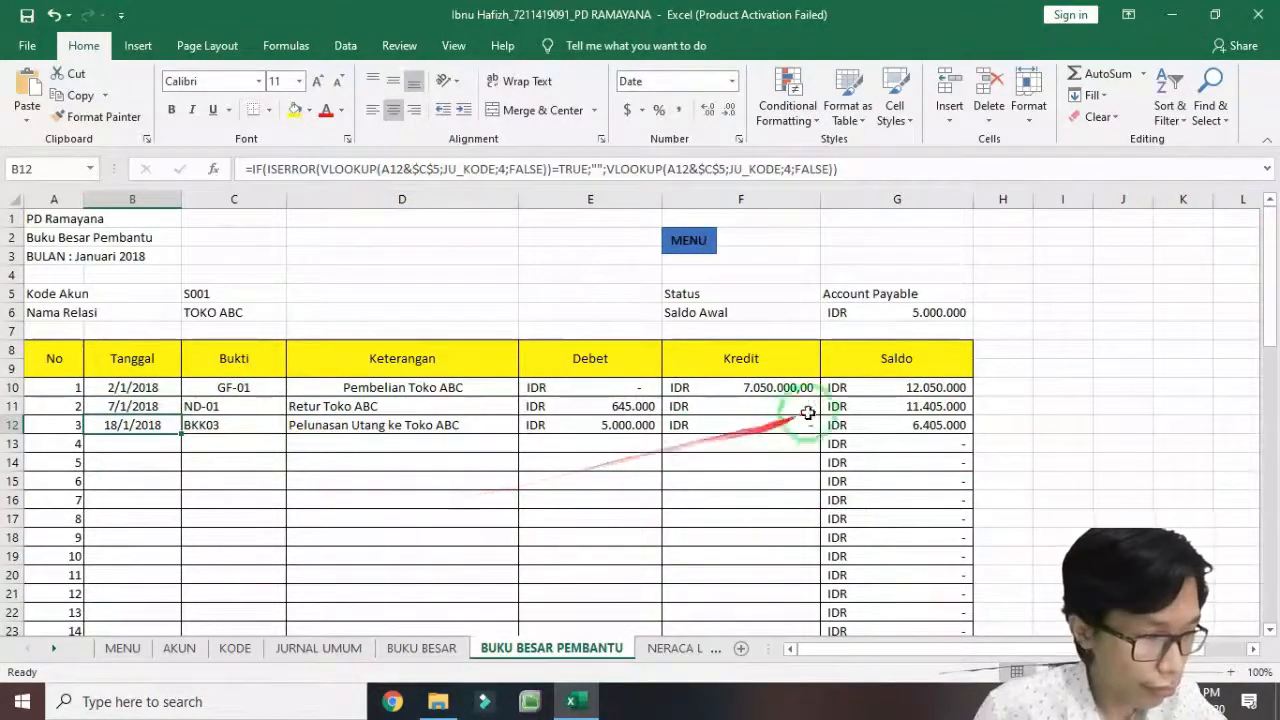
Examine the Saldo formulas in G10 and G11 together with the Status, Saldo Awal, Debet and Kredit cells they use.
left_click(882, 386)
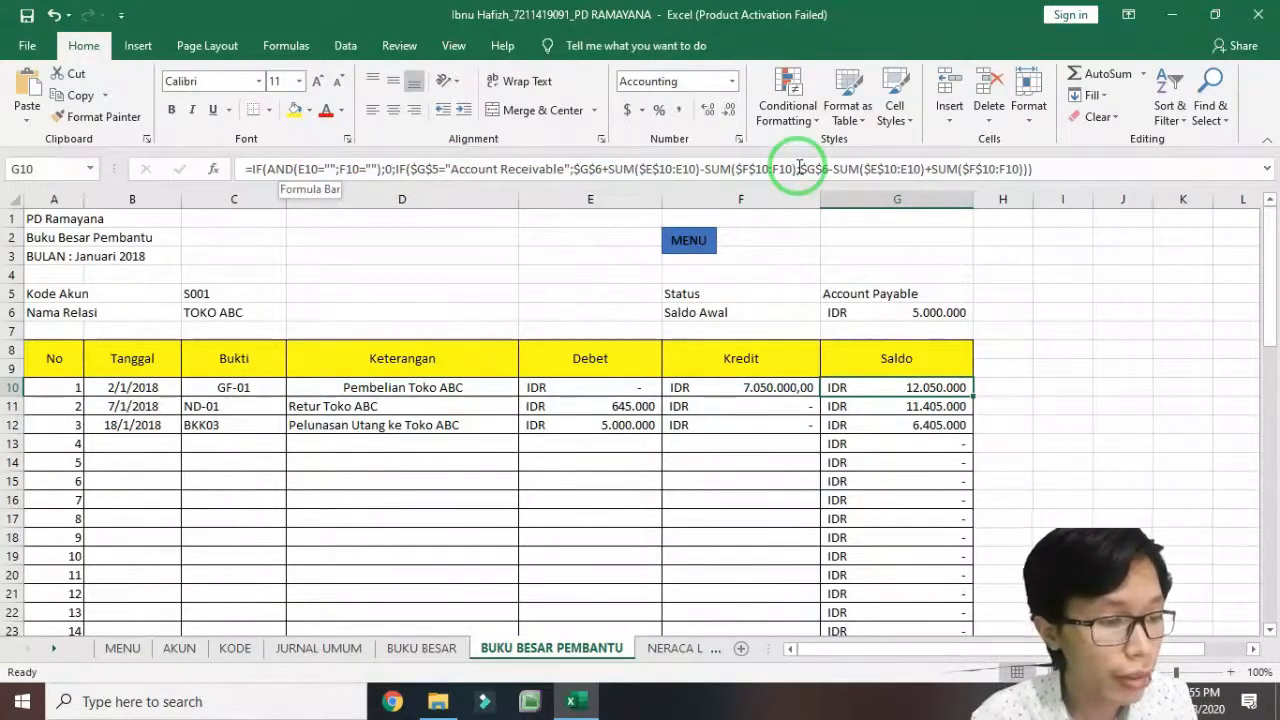
left_click(901, 291)
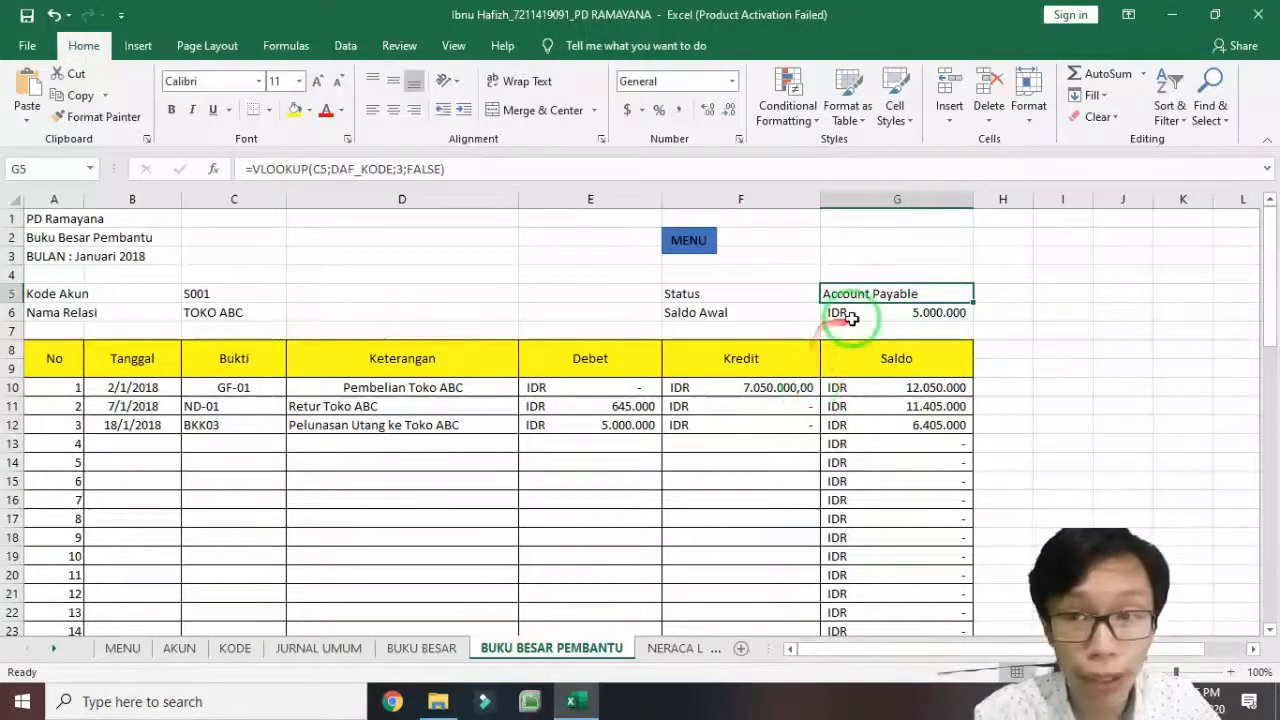
left_click(932, 388)
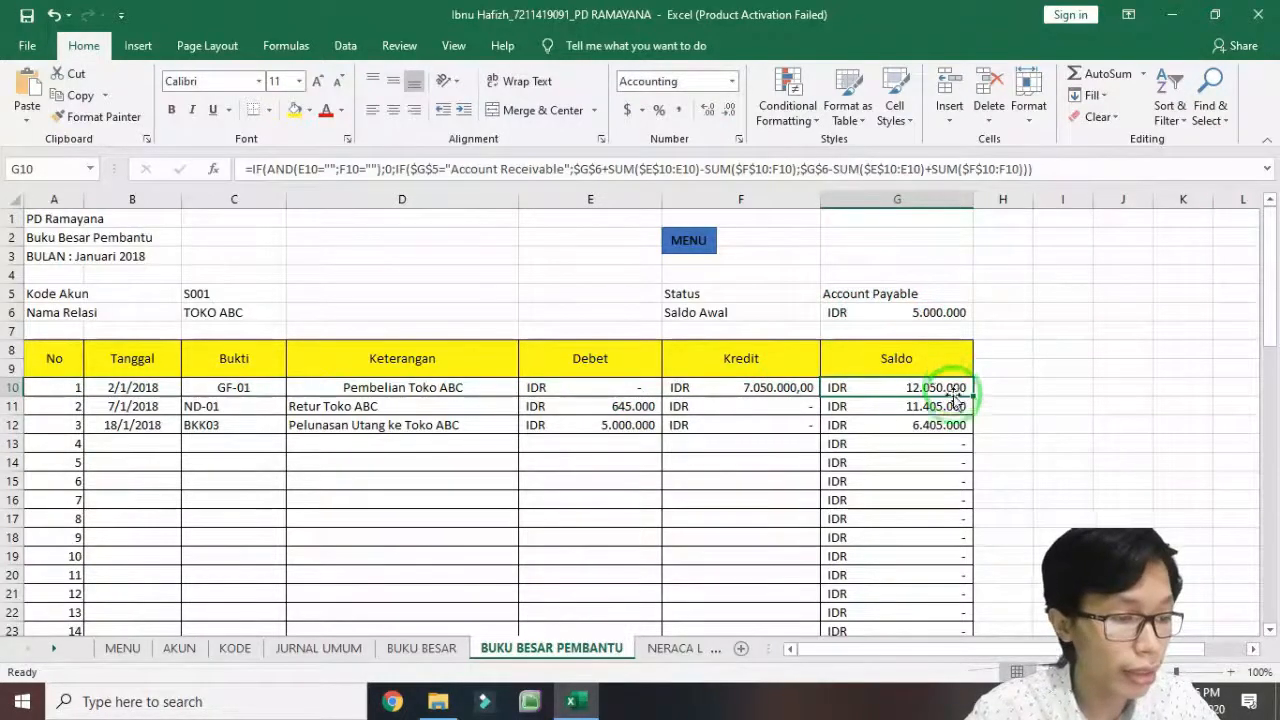
left_click(922, 312)
left_click(787, 387)
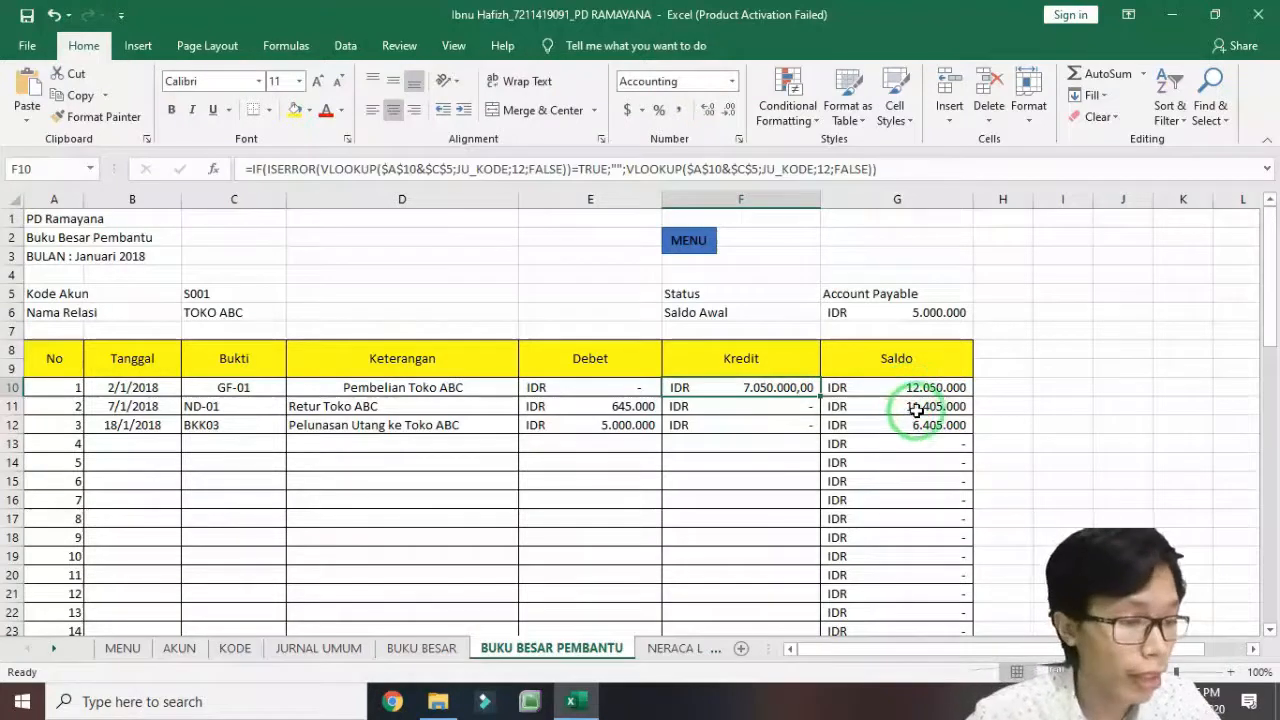
left_click(917, 407)
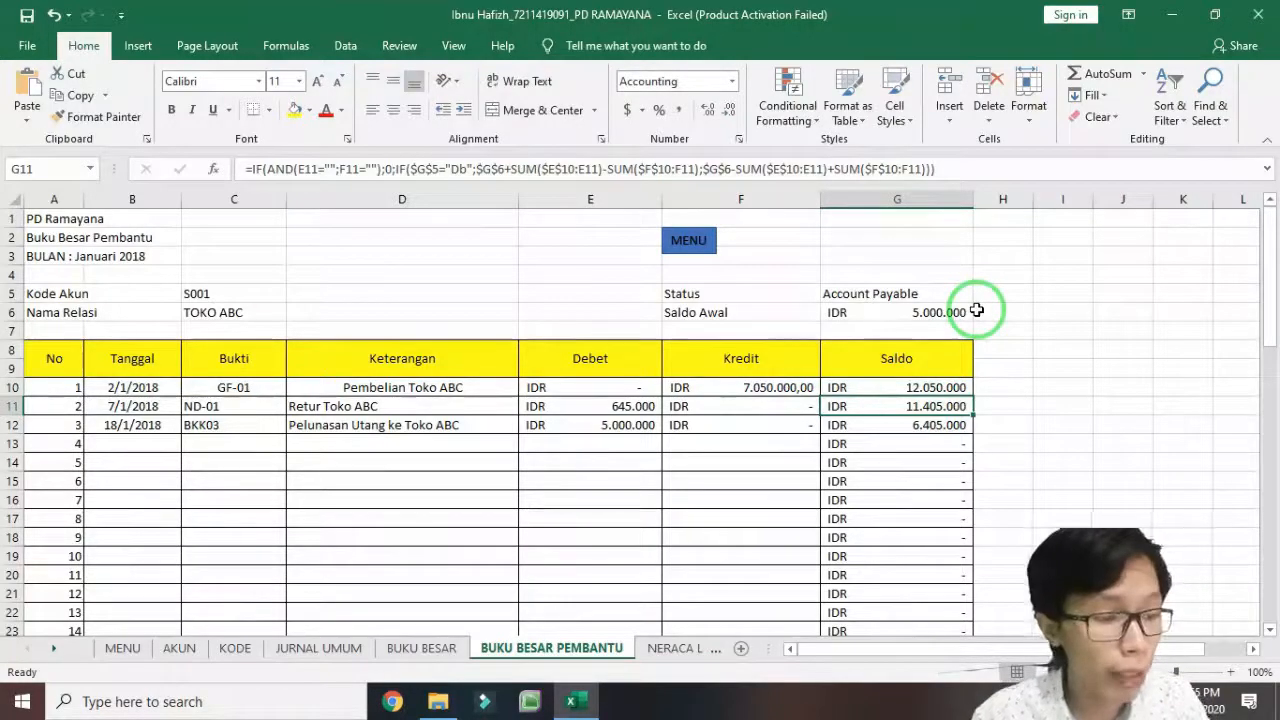
left_click(594, 406)
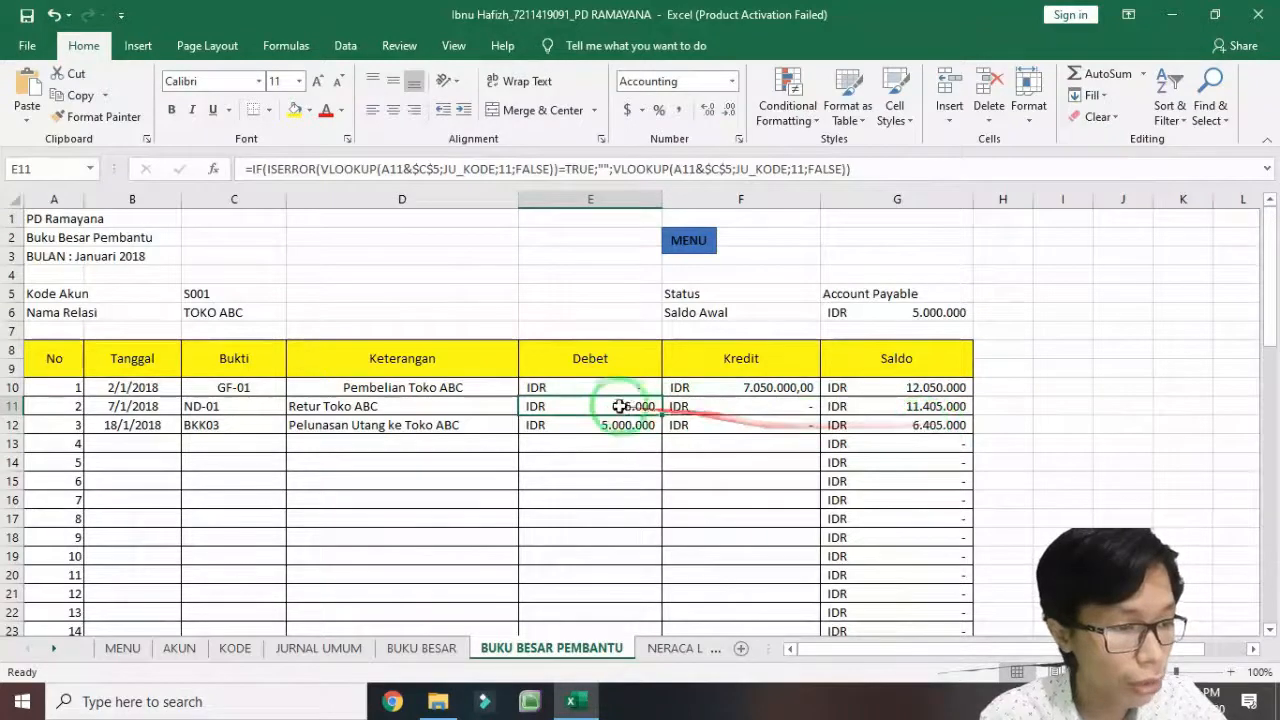
left_click(925, 391)
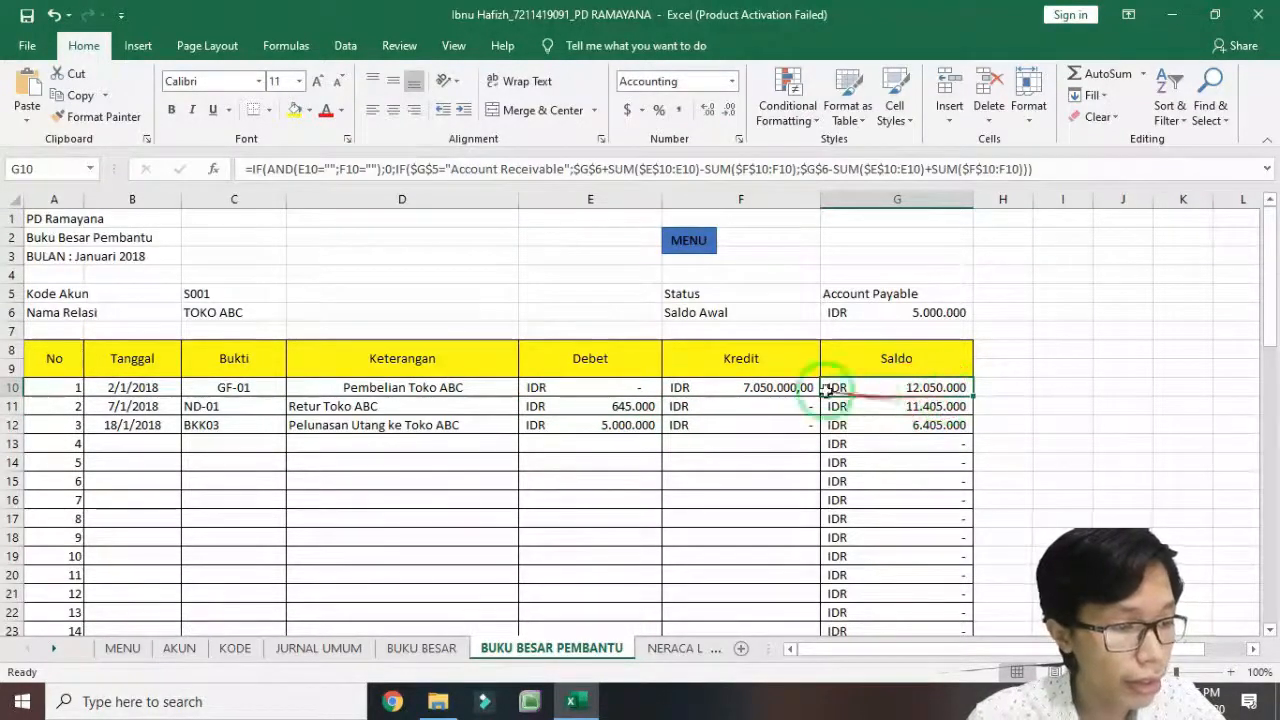
left_click(602, 410)
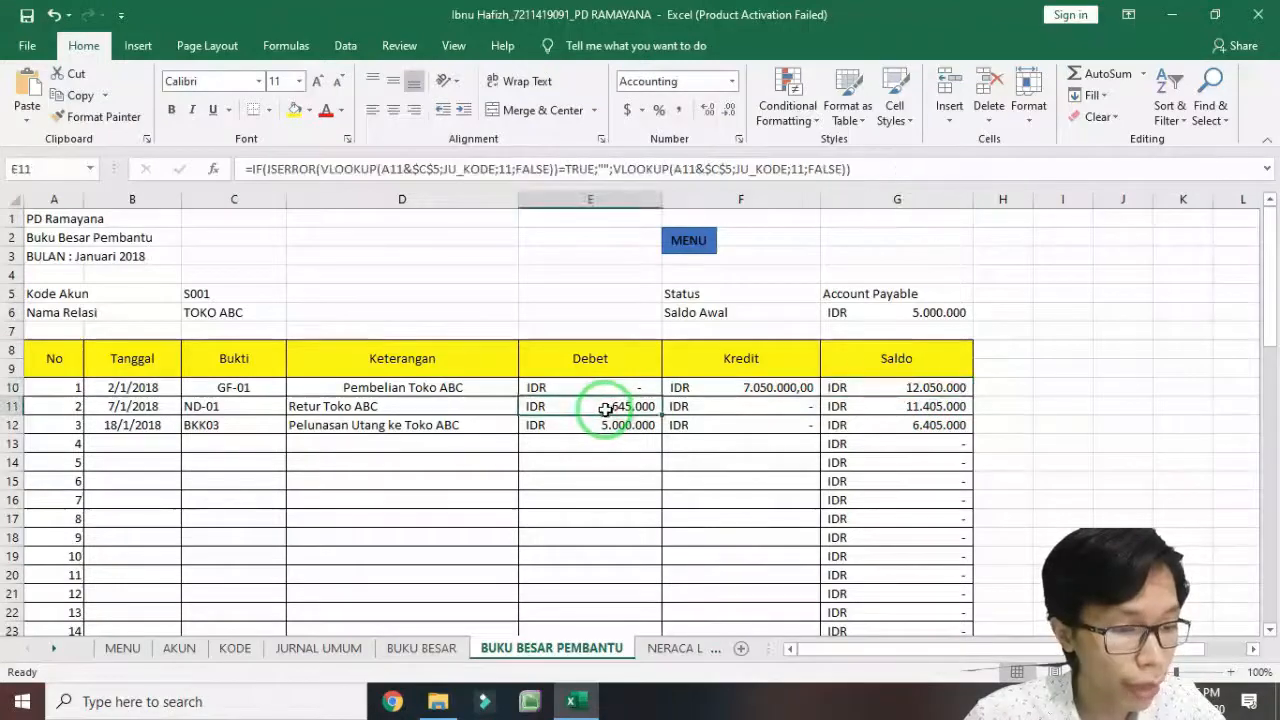
left_click(941, 408)
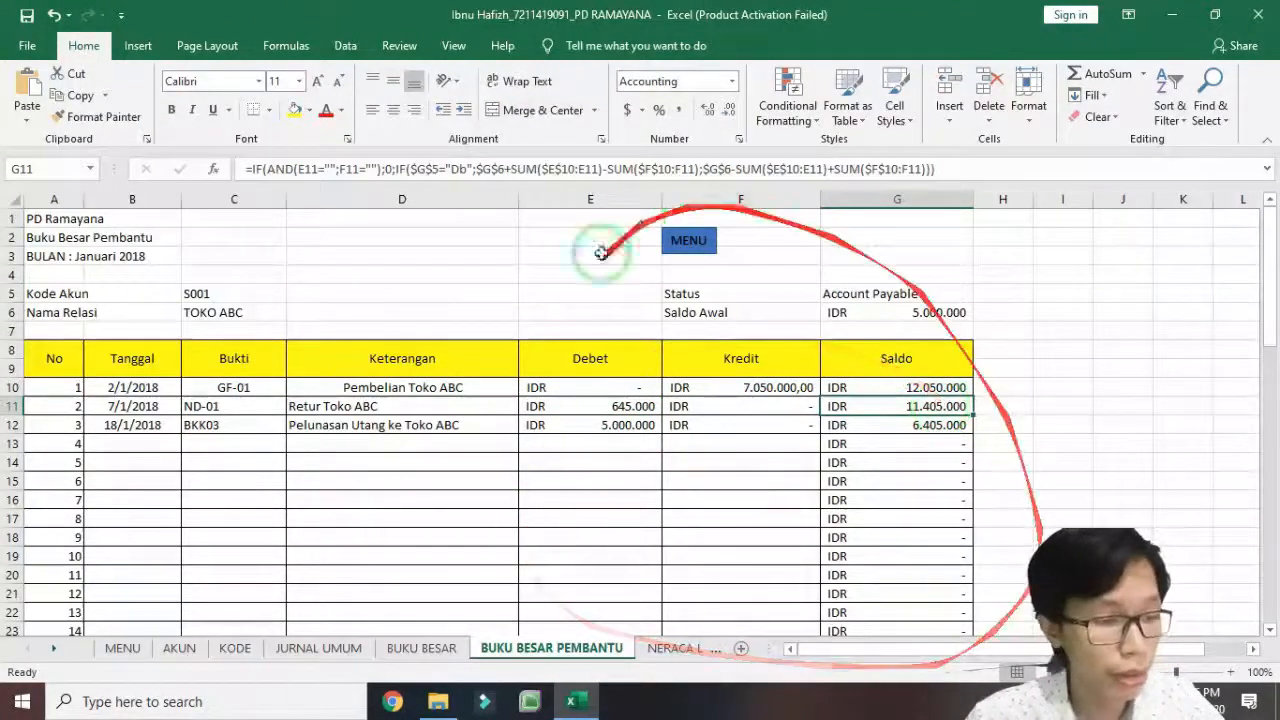
left_click(950, 293)
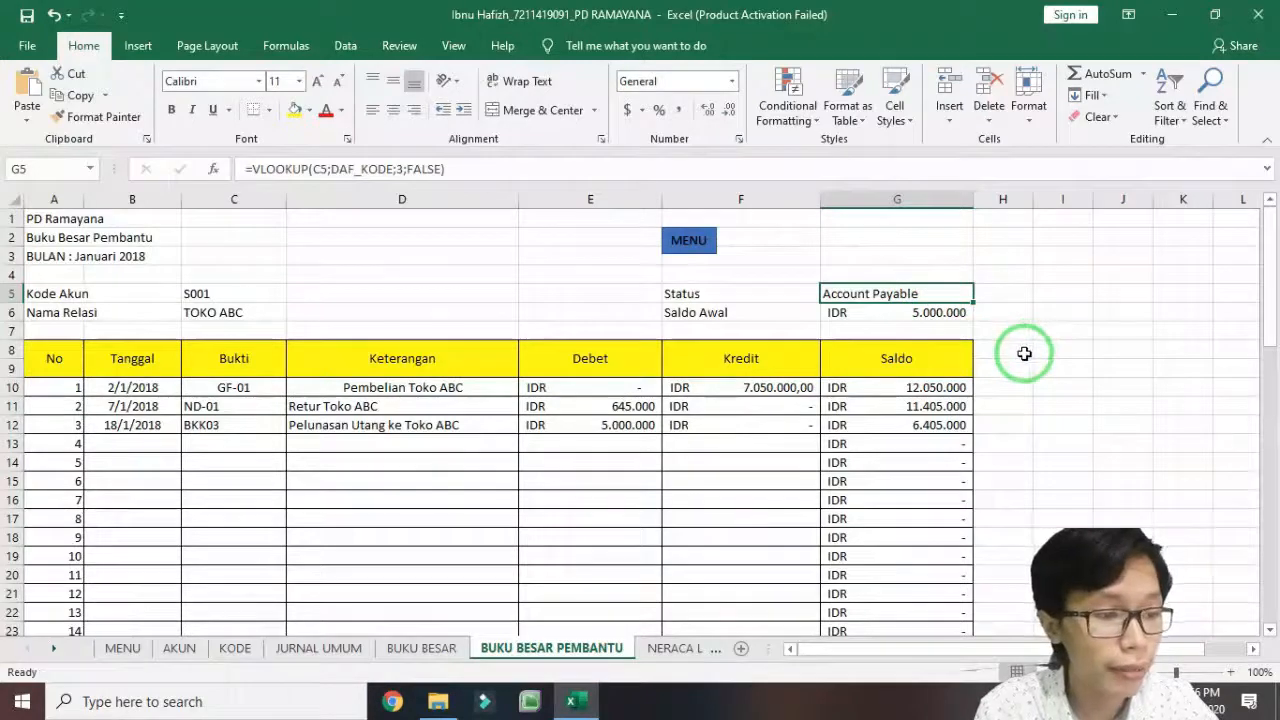
Set the Kode Akun in C5 to C001 and check the Saldo formula in G10 against its Saldo Awal and Kredit amounts.
left_click(228, 297)
type("C0")
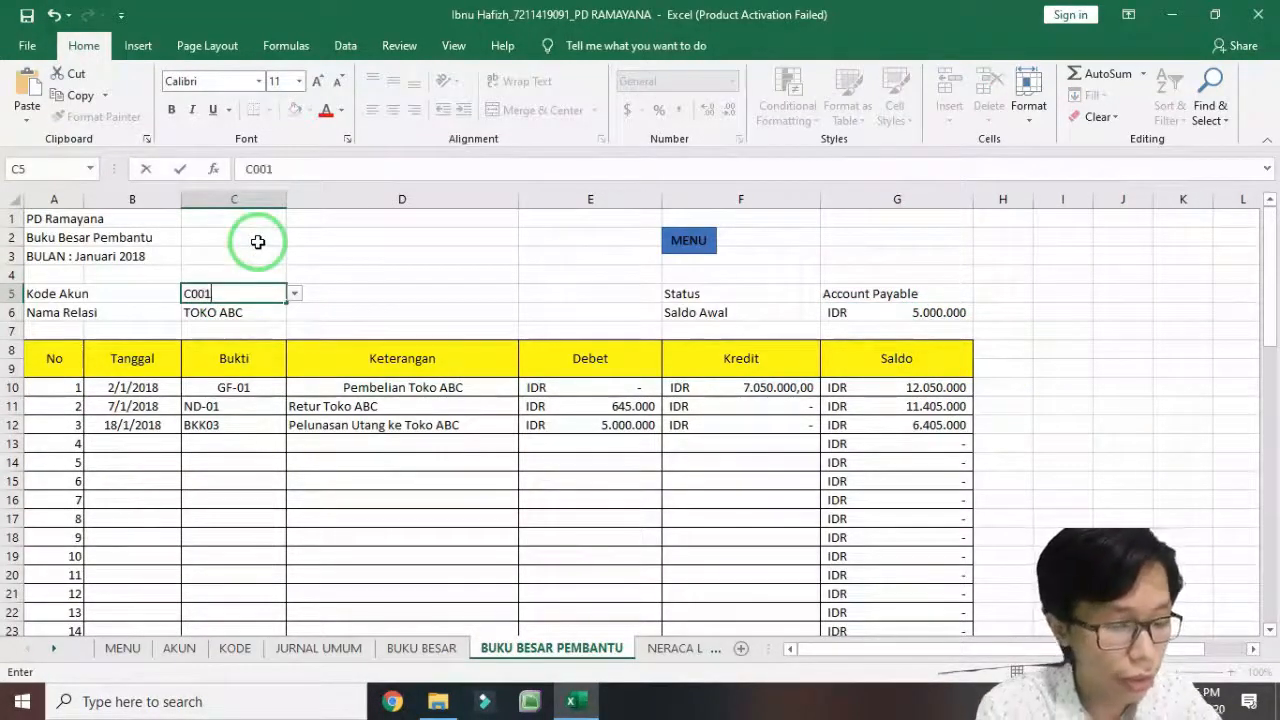
type("01")
key("Return")
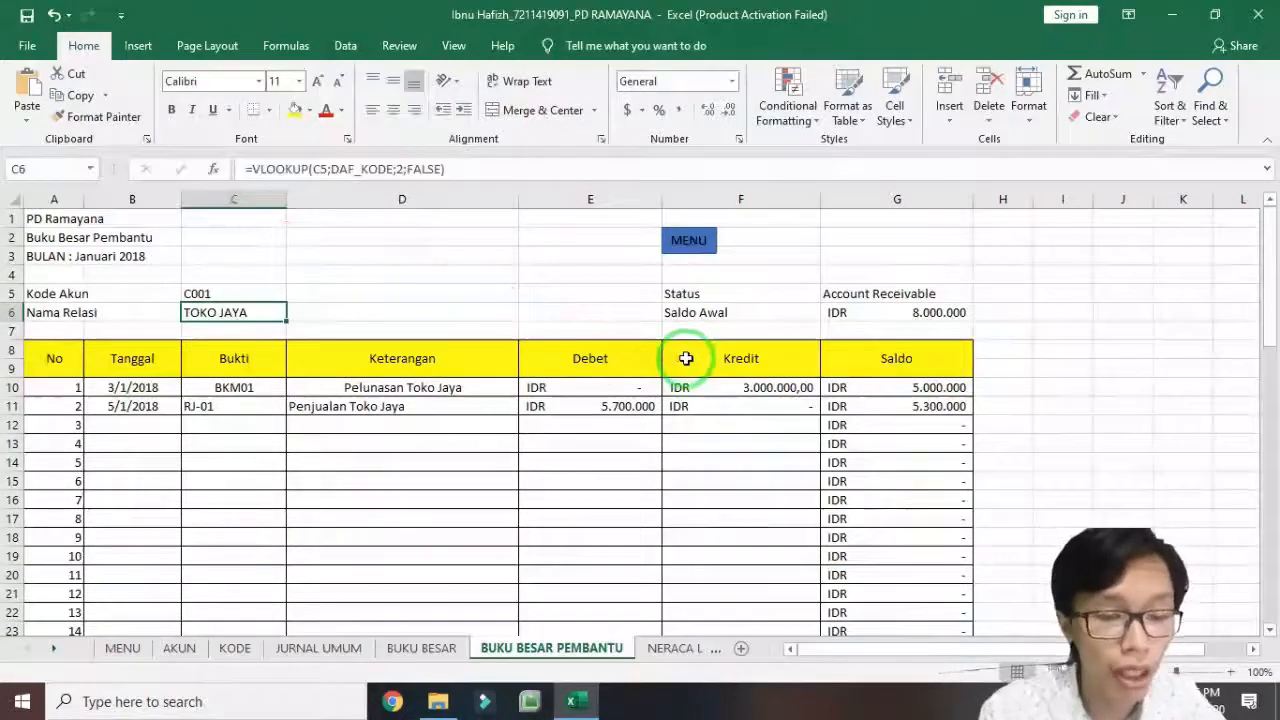
left_click(940, 312)
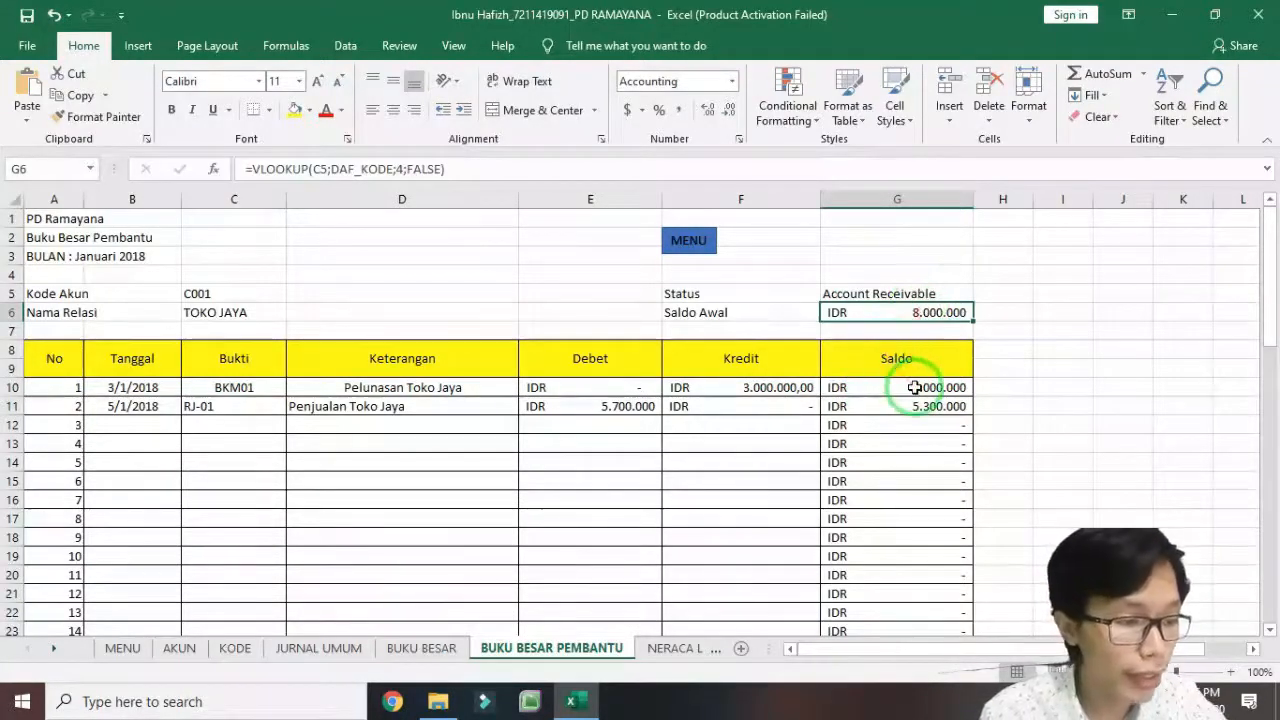
left_click(914, 387)
left_click_drag(1000, 191, 1030, 246)
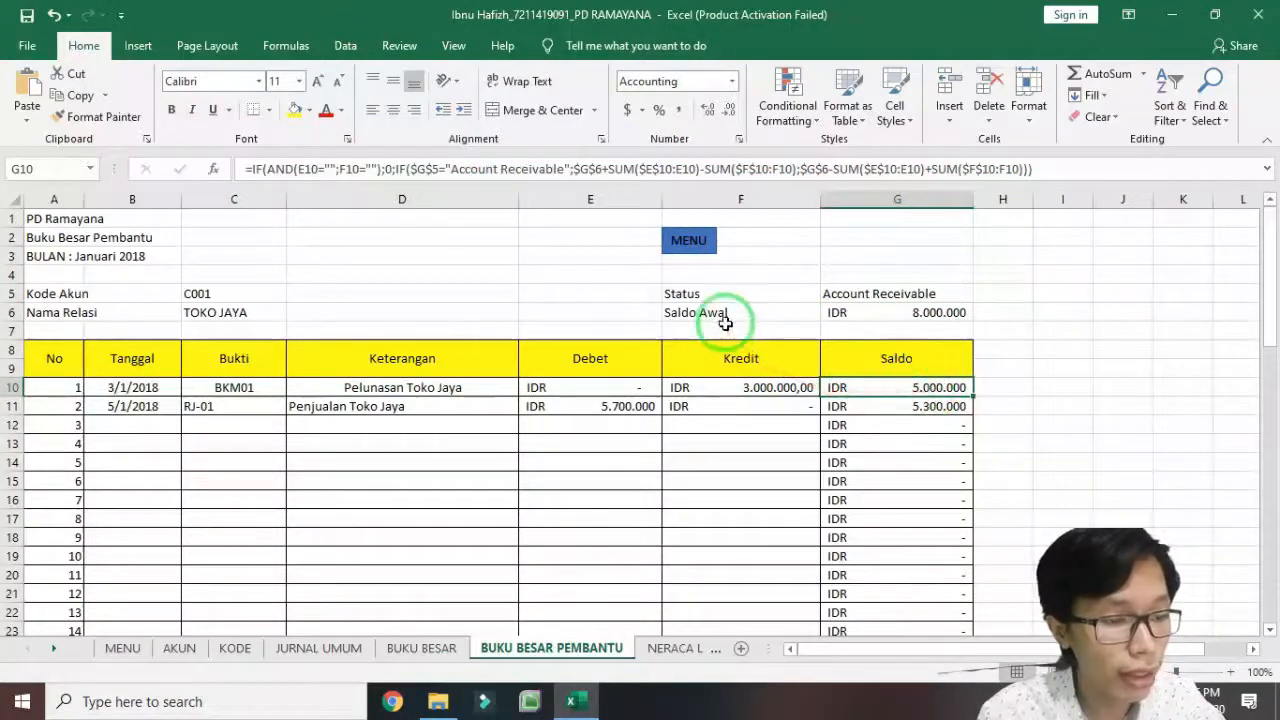
mouse_move(843, 323)
left_mouse_down()
mouse_move(582, 382)
mouse_move(746, 393)
left_mouse_up()
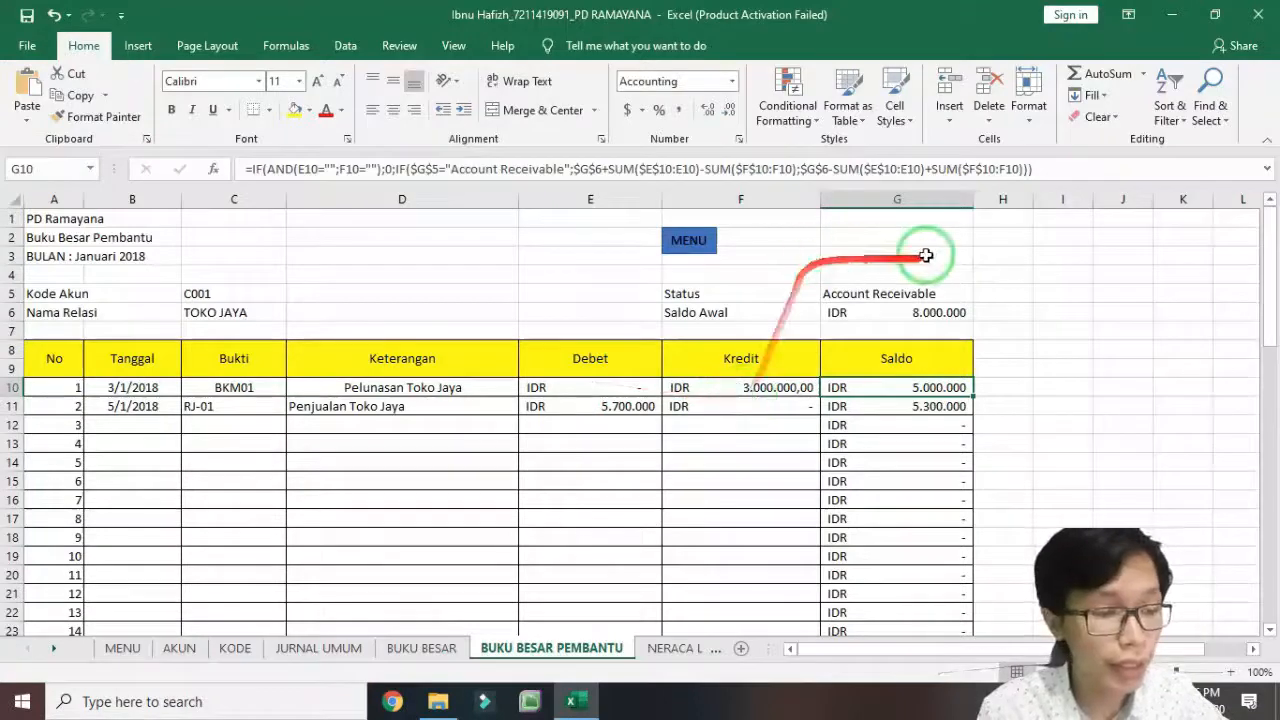
left_click_drag(990, 306, 786, 405)
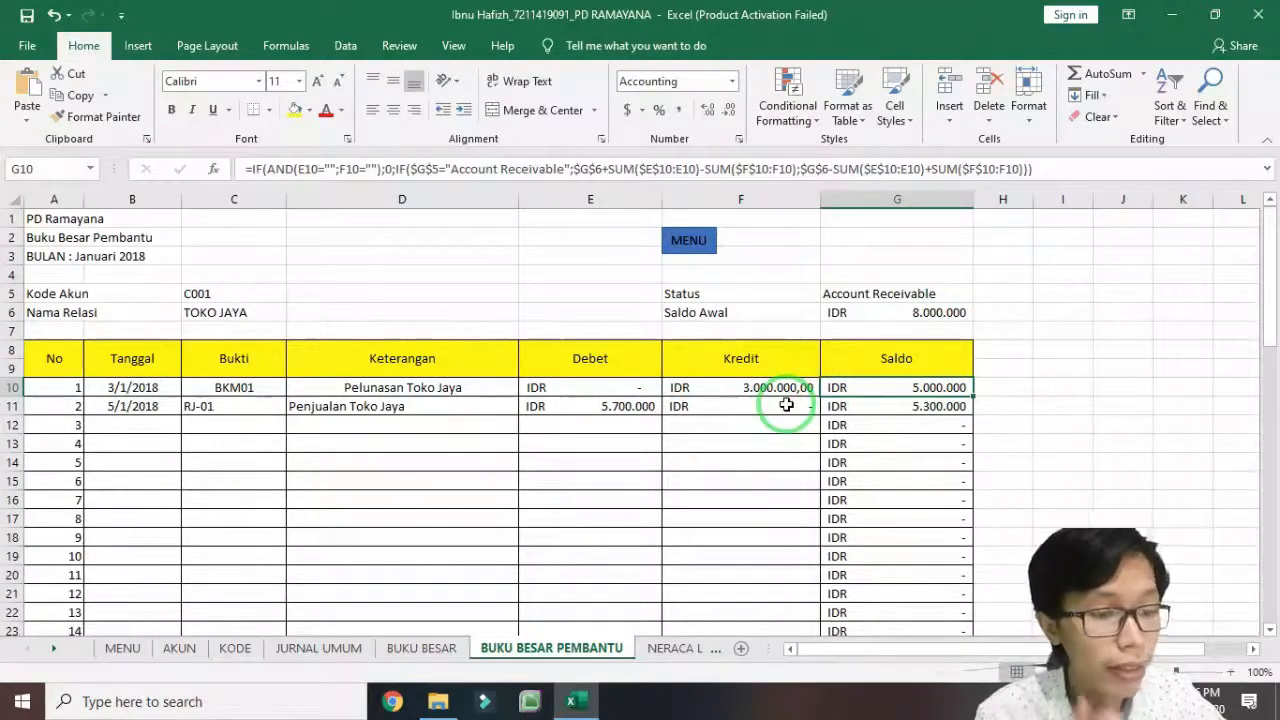